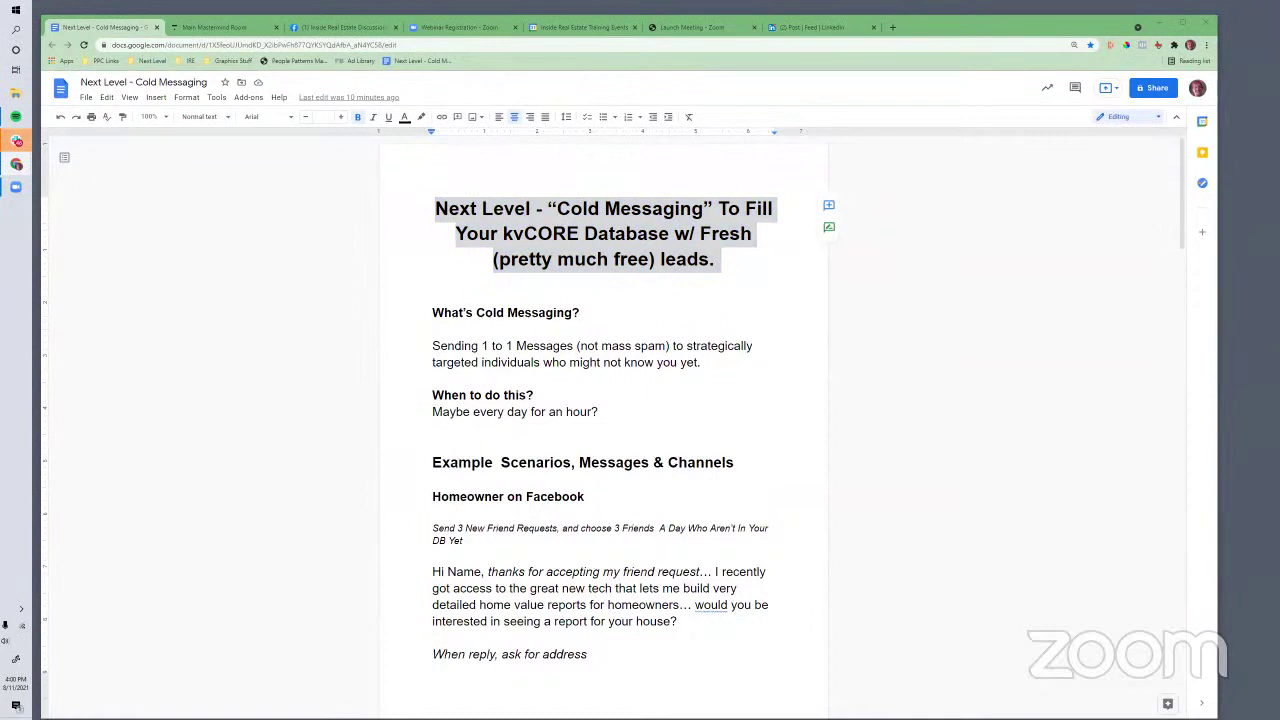
Highlight 'Cold Messaging' in the title and 'Sending 1 to 1 Messages (not mass spam)' in the first paragraph
{"action": "left_click", "coordinate": [390, 288]}
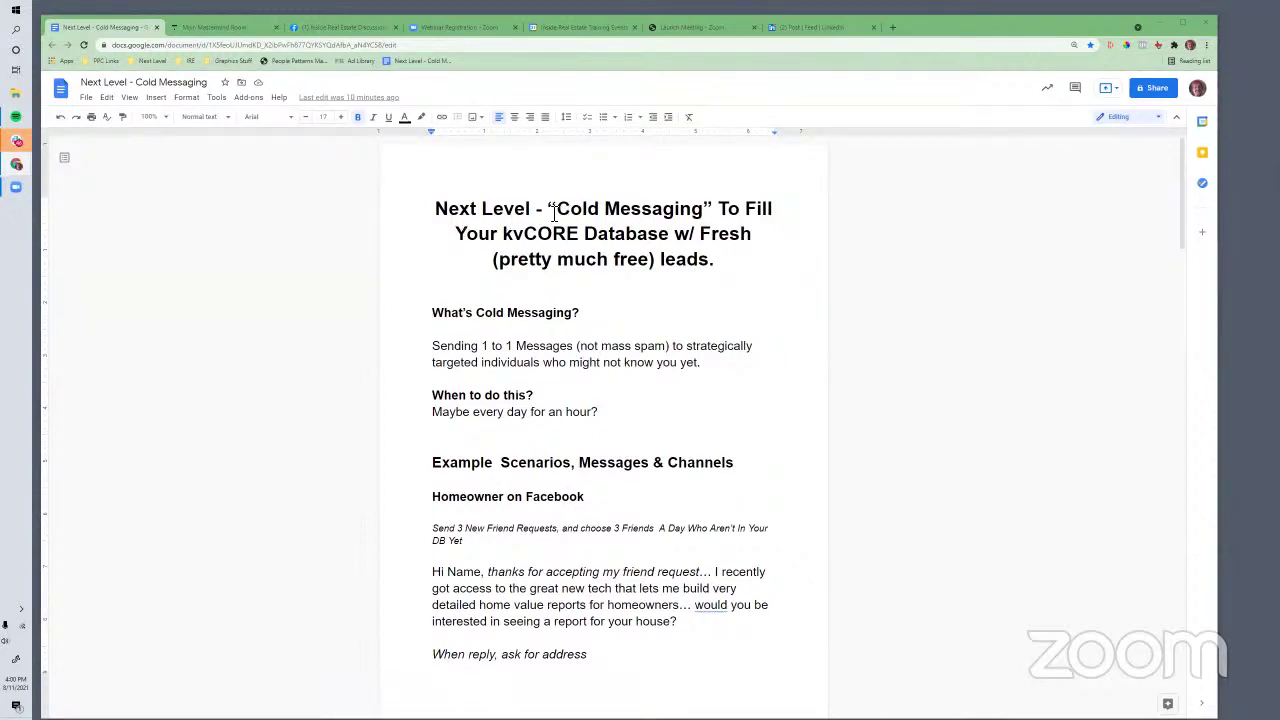
{"action": "left_click_drag", "start_coordinate": [549, 212], "coordinate": [722, 224]}
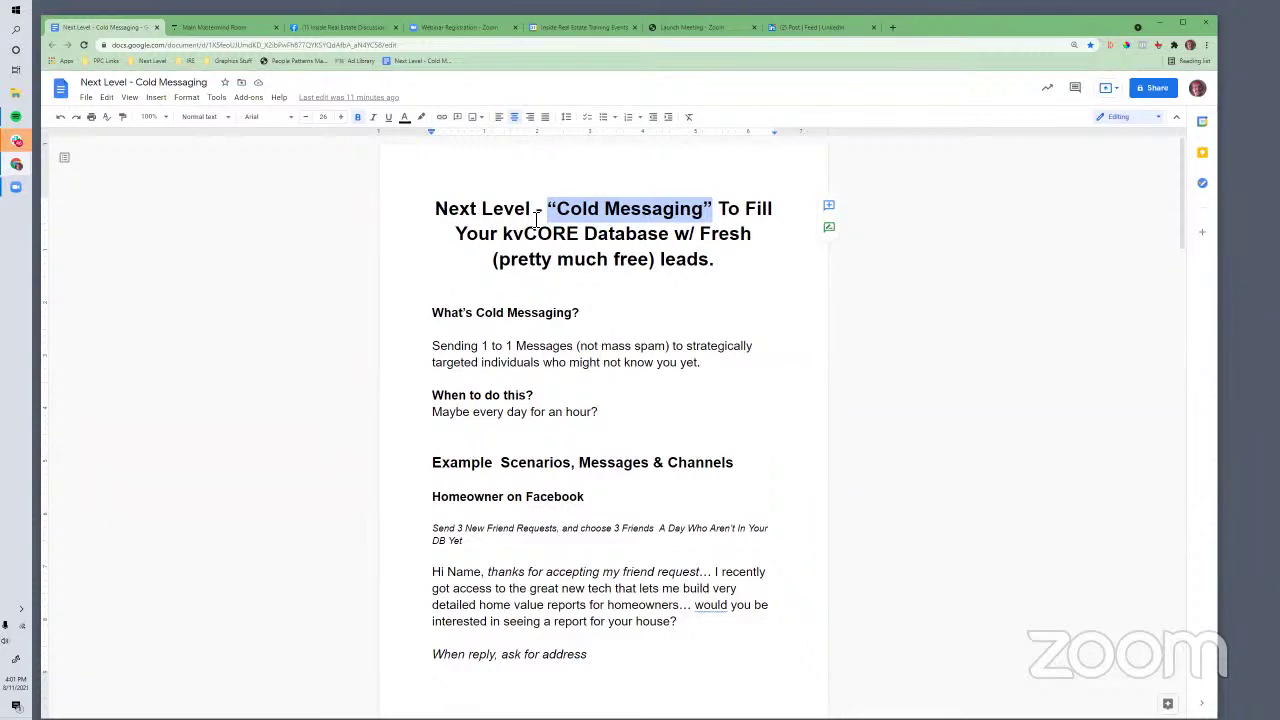
{"action": "left_click", "coordinate": [557, 350]}
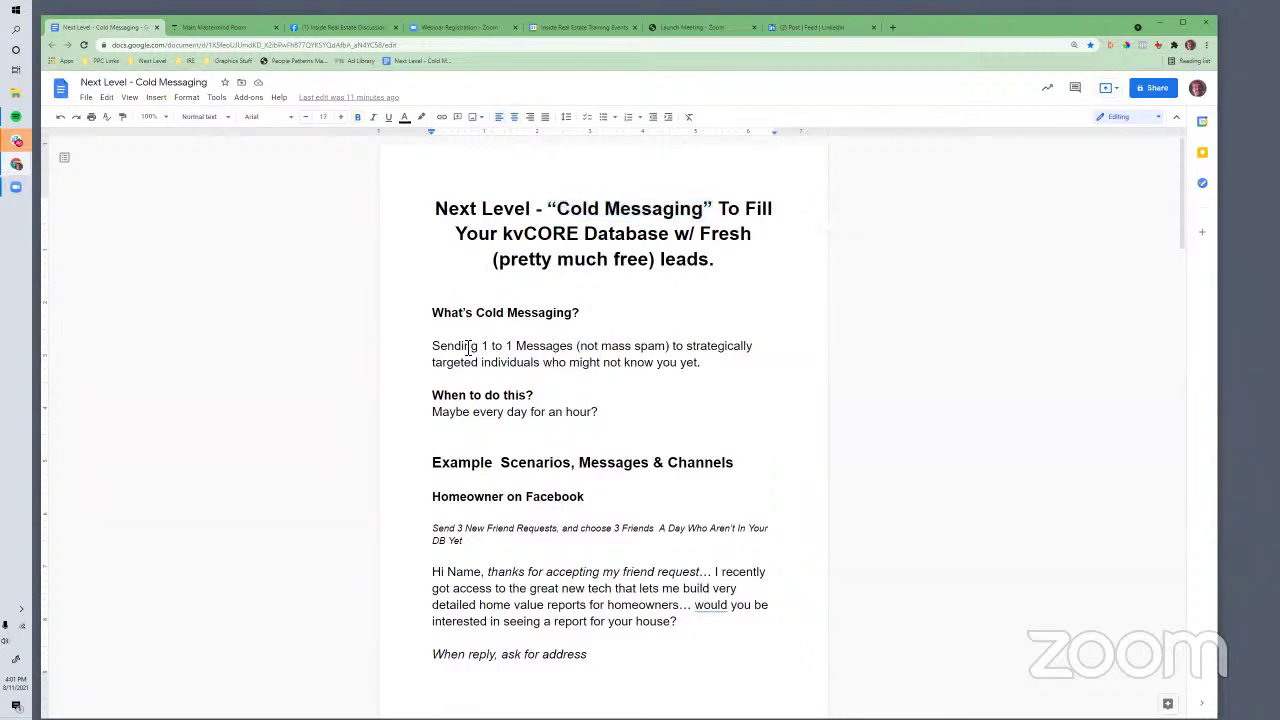
{"action": "left_click_drag", "start_coordinate": [436, 348], "coordinate": [678, 354]}
{"action": "left_click", "coordinate": [648, 354]}
{"action": "left_click", "coordinate": [580, 354]}
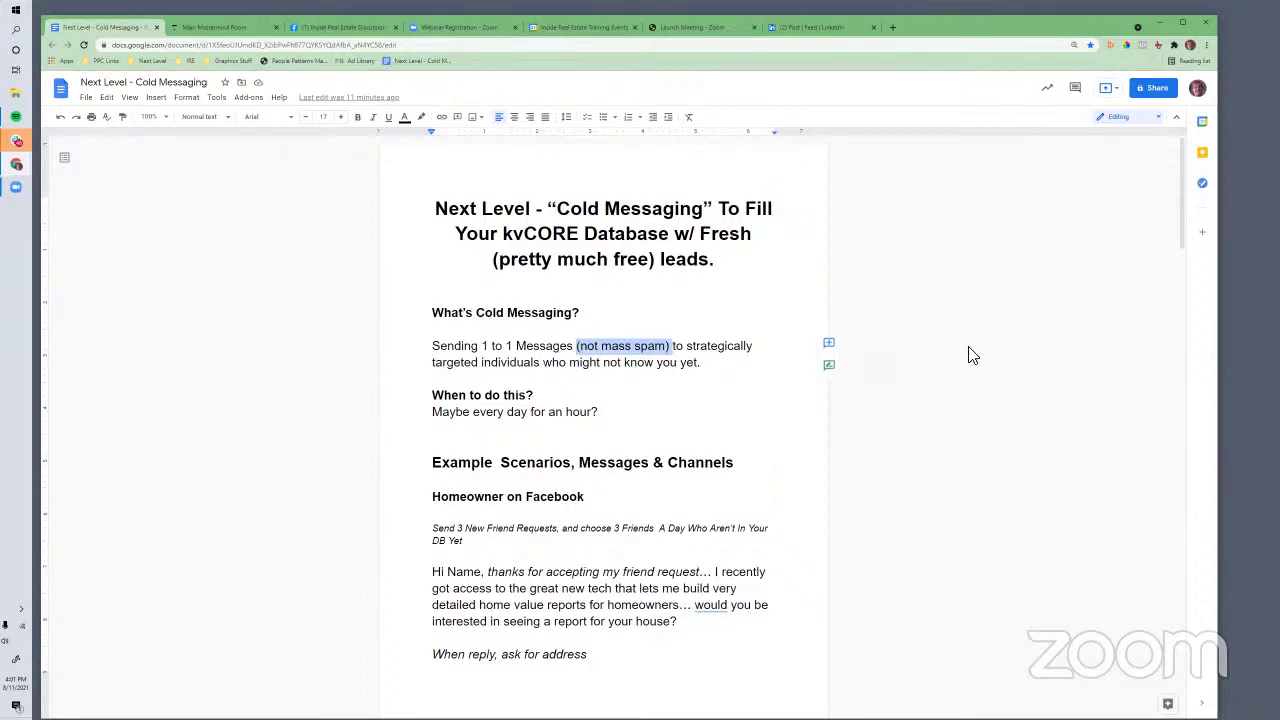
{"action": "left_click", "coordinate": [441, 362]}
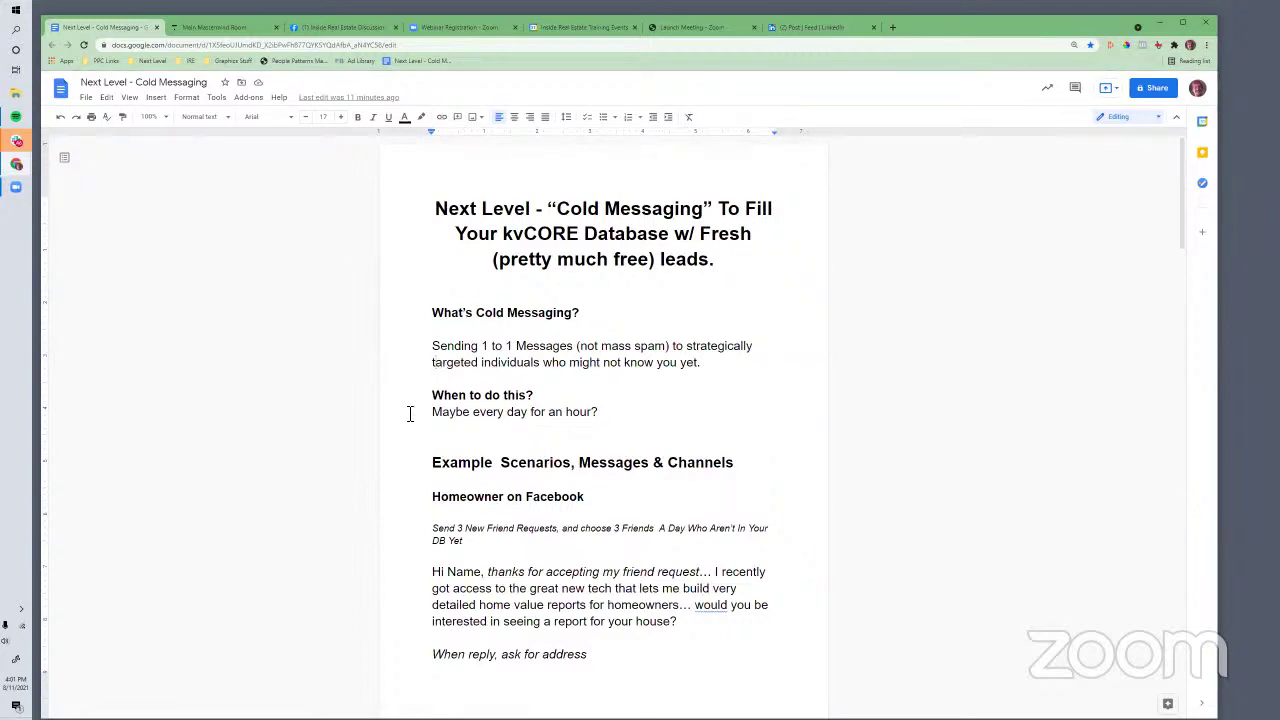
Open the Main Mastermind Room's 8/11/21 post and view its lesson link, then close that lesson tab
{"action": "left_click", "coordinate": [214, 28]}
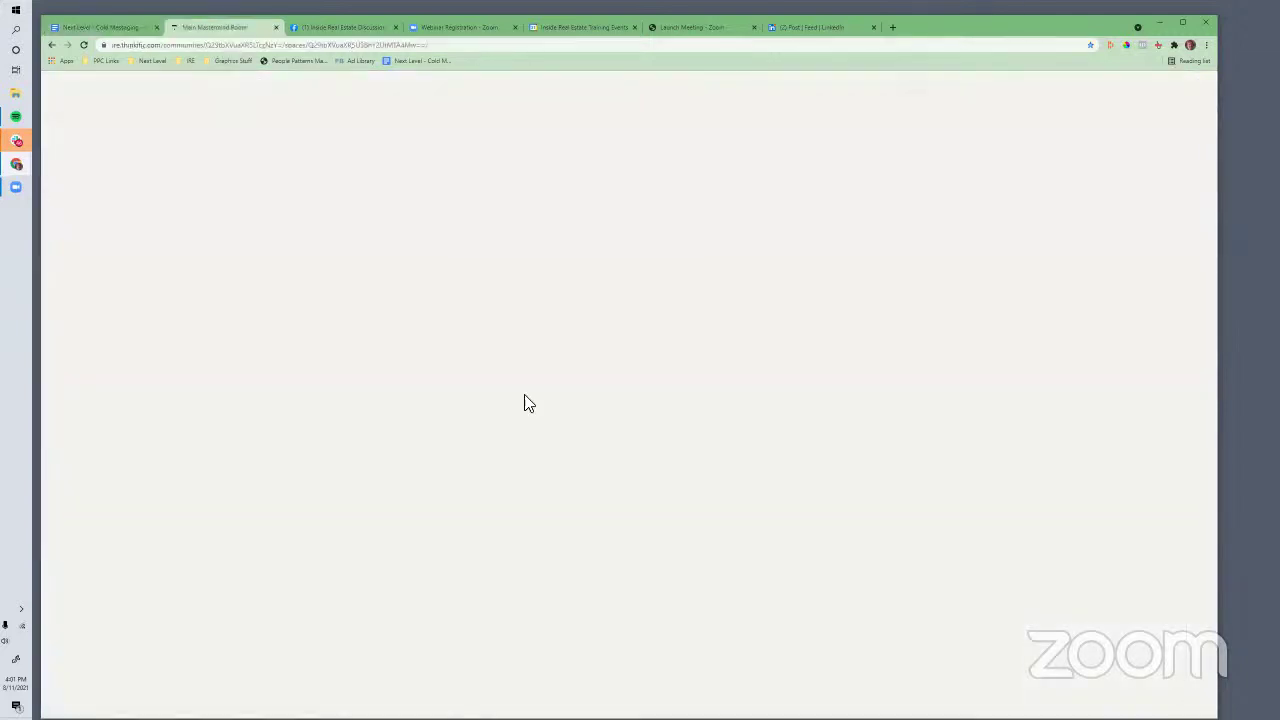
{"action": "scroll", "coordinate": [551, 394], "scroll_direction": "down", "scroll_amount": 3}
{"action": "scroll", "coordinate": [551, 397], "scroll_direction": "up", "scroll_amount": 1}
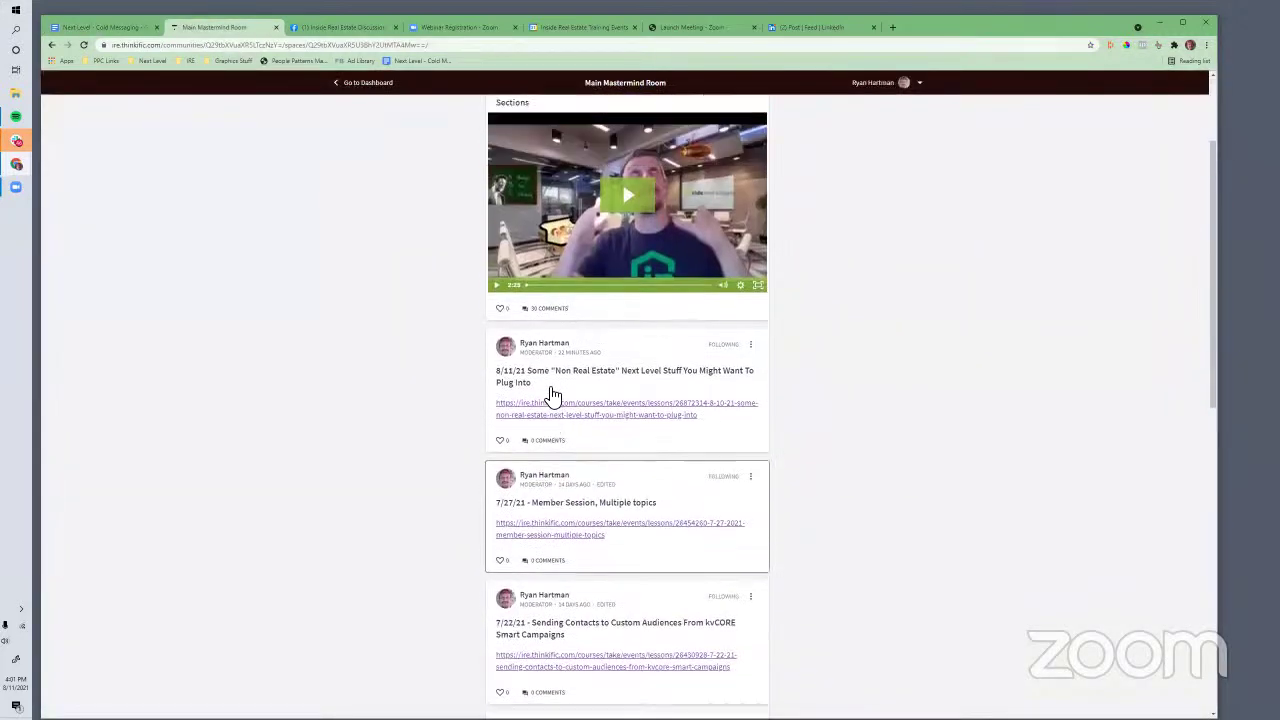
{"action": "left_click_drag", "start_coordinate": [503, 380], "coordinate": [616, 400]}
{"action": "left_click", "coordinate": [616, 402]}
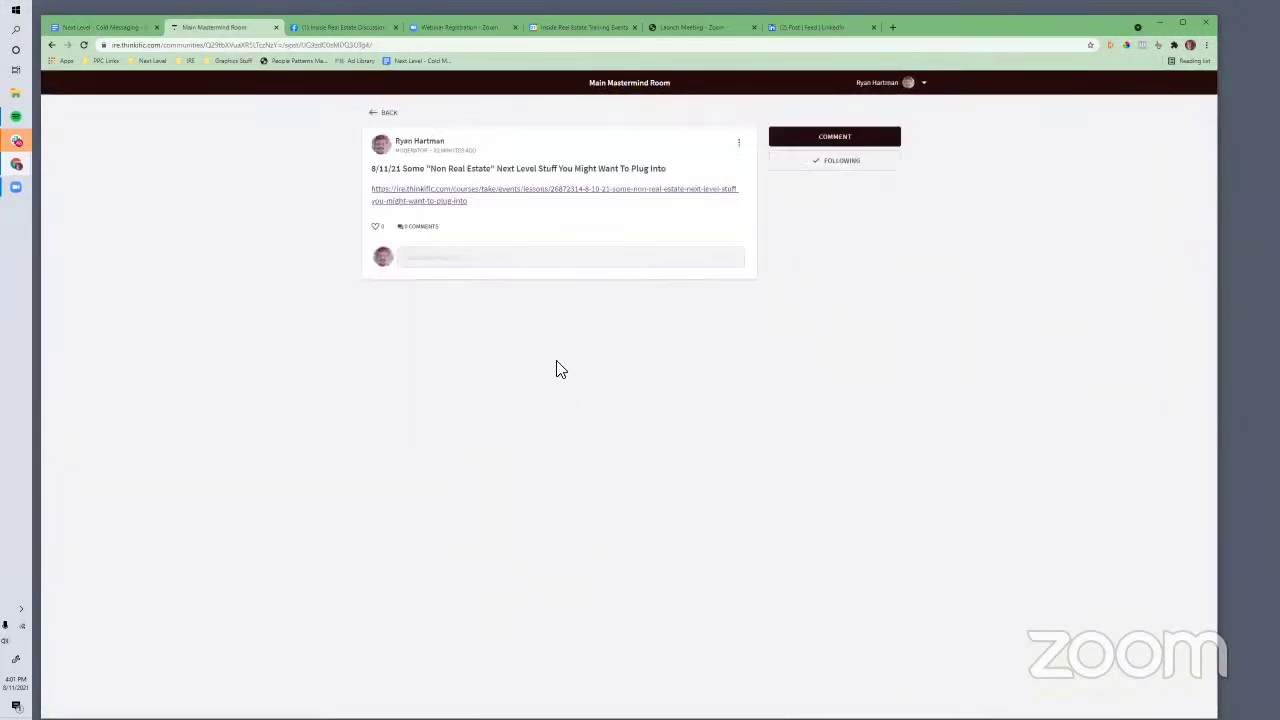
{"action": "left_click", "coordinate": [434, 203]}
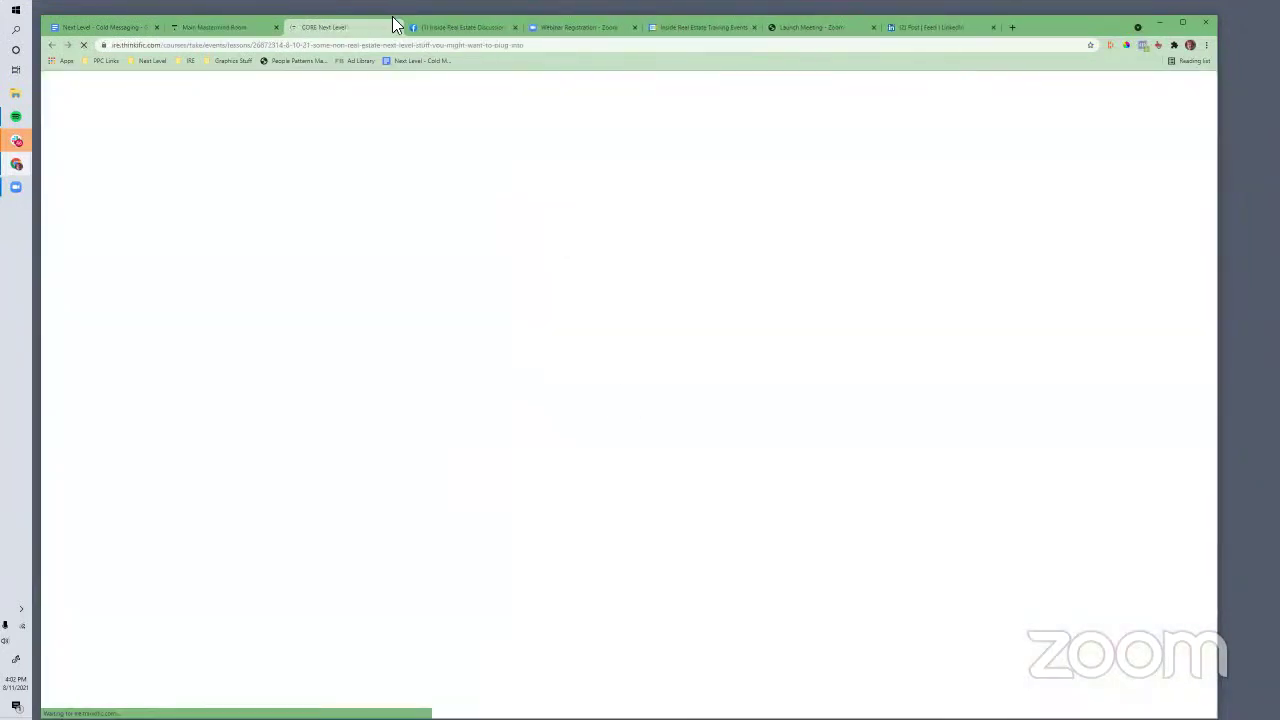
{"action": "left_click", "coordinate": [396, 27]}
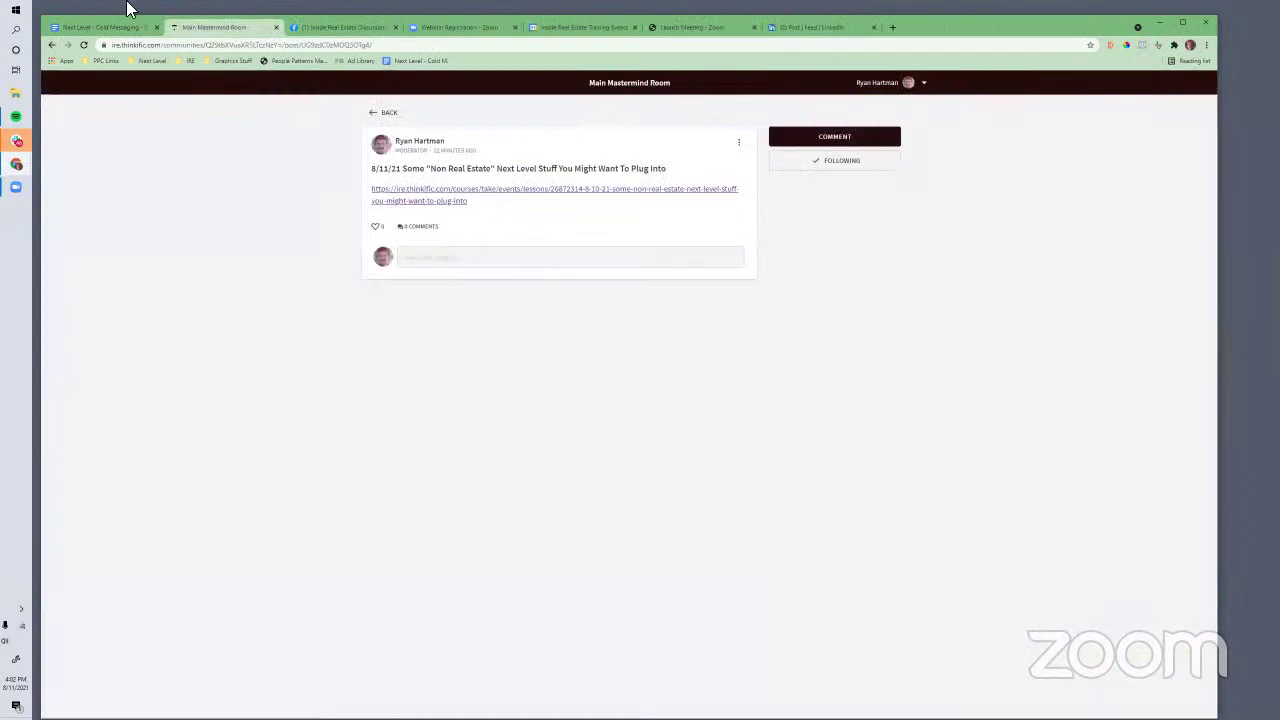
Back in the Cold Messaging doc, highlight the definition and the 'When to do this?' section
{"action": "left_click", "coordinate": [88, 27]}
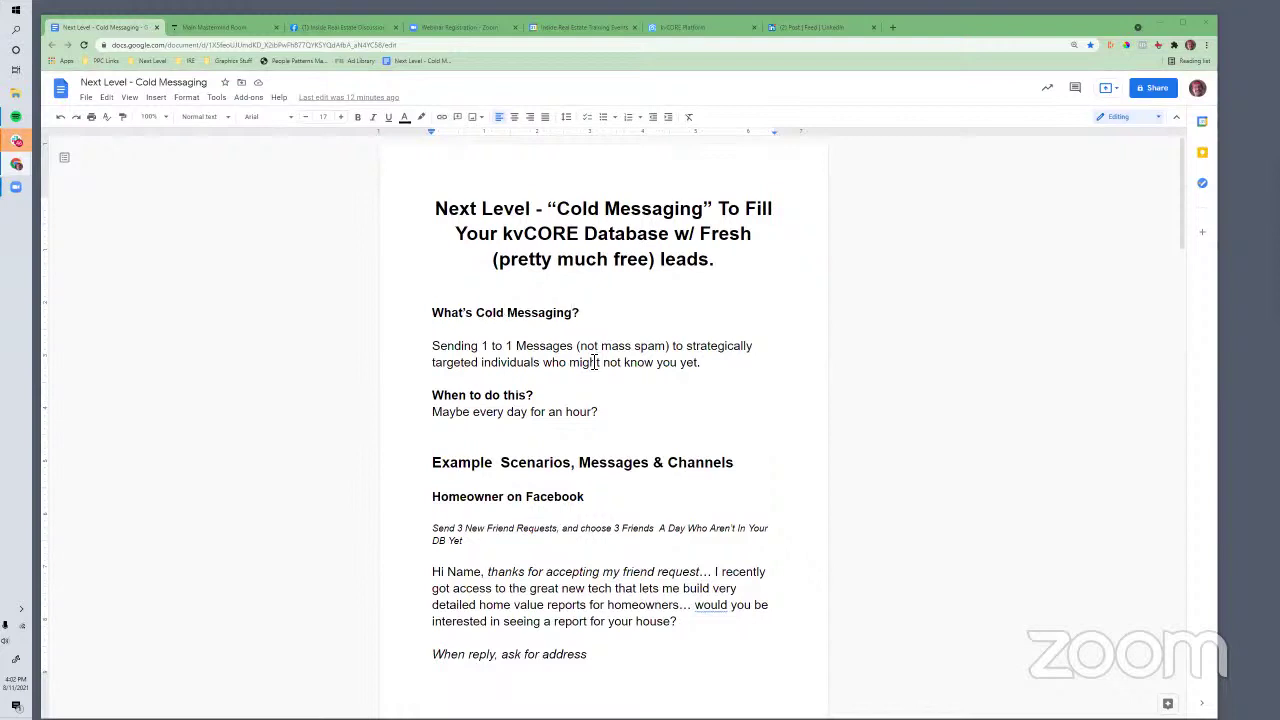
{"action": "left_click_drag", "start_coordinate": [733, 368], "coordinate": [660, 346]}
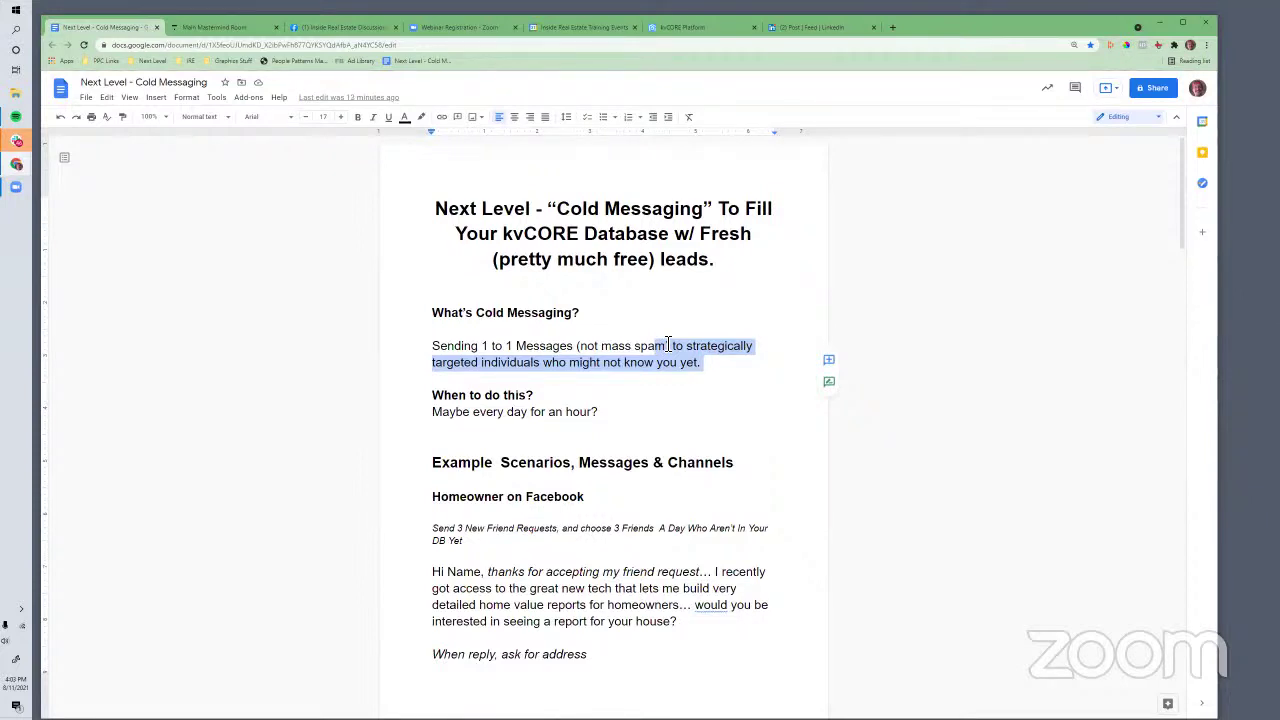
{"action": "left_click", "coordinate": [609, 413]}
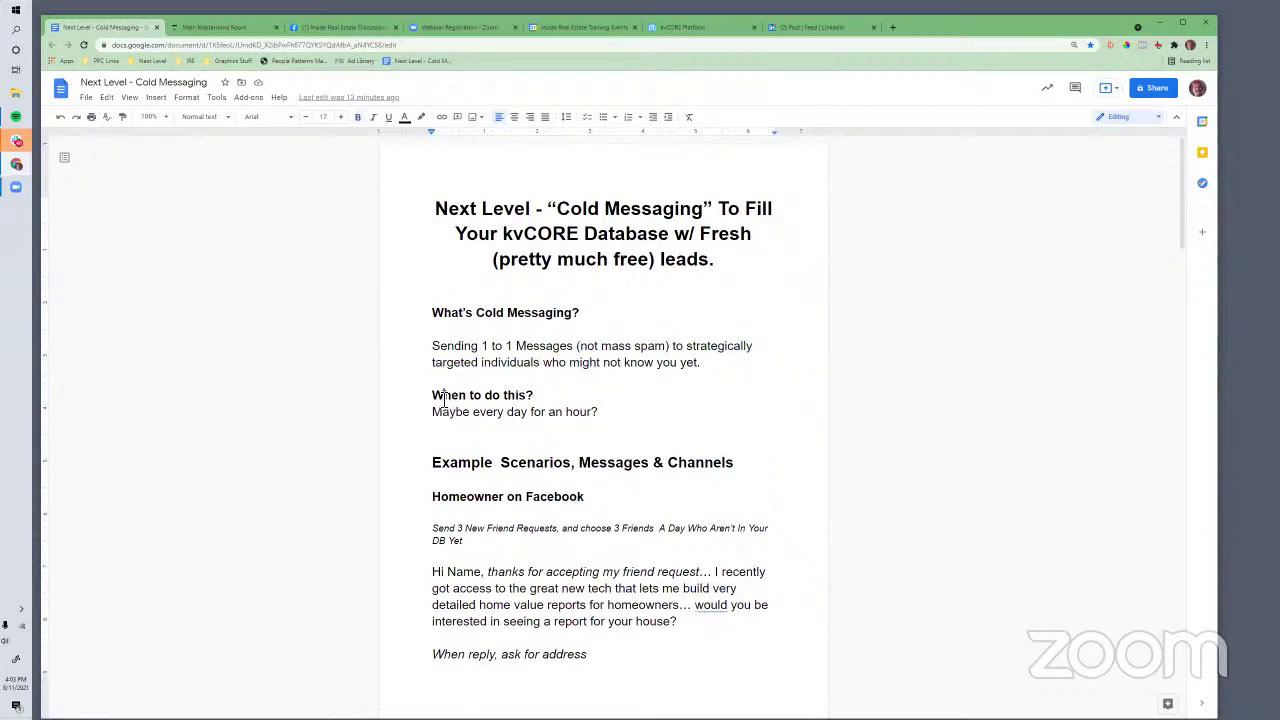
{"action": "triple_click", "coordinate": [505, 400]}
{"action": "left_click_drag", "start_coordinate": [585, 413], "coordinate": [628, 418]}
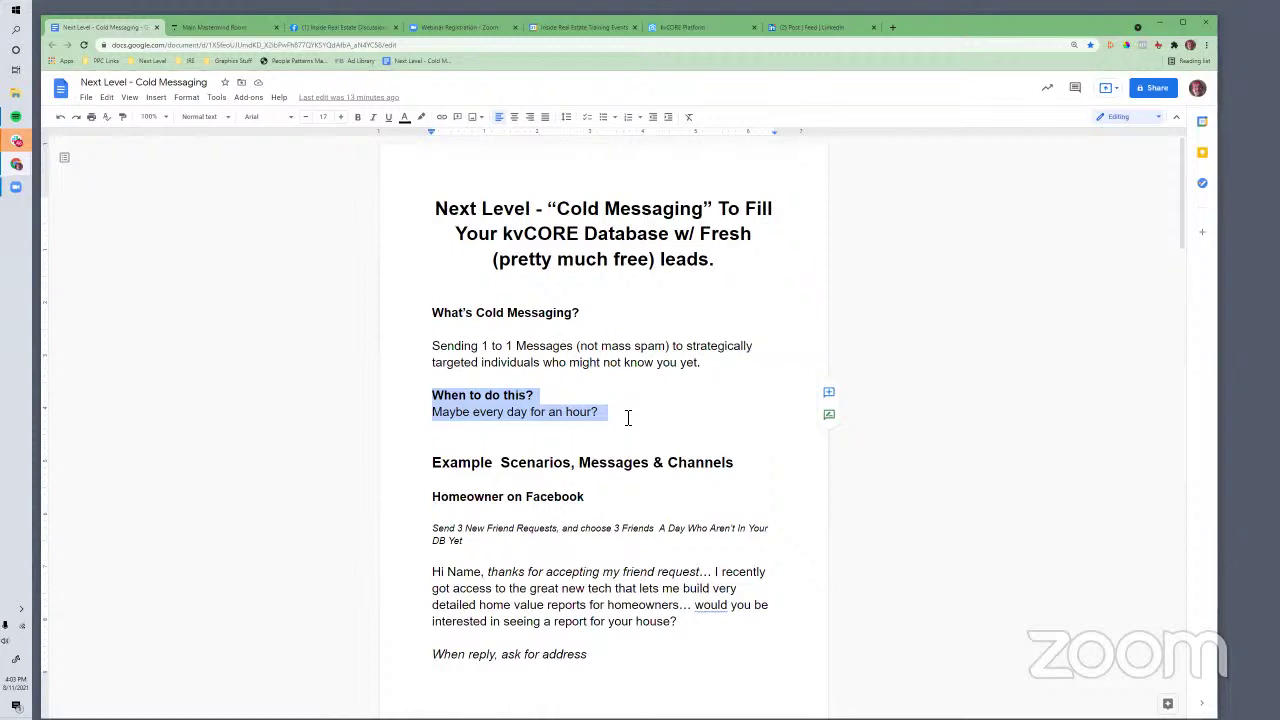
{"action": "left_click", "coordinate": [648, 405]}
{"action": "scroll", "coordinate": [648, 405], "scroll_direction": "down", "scroll_amount": 1}
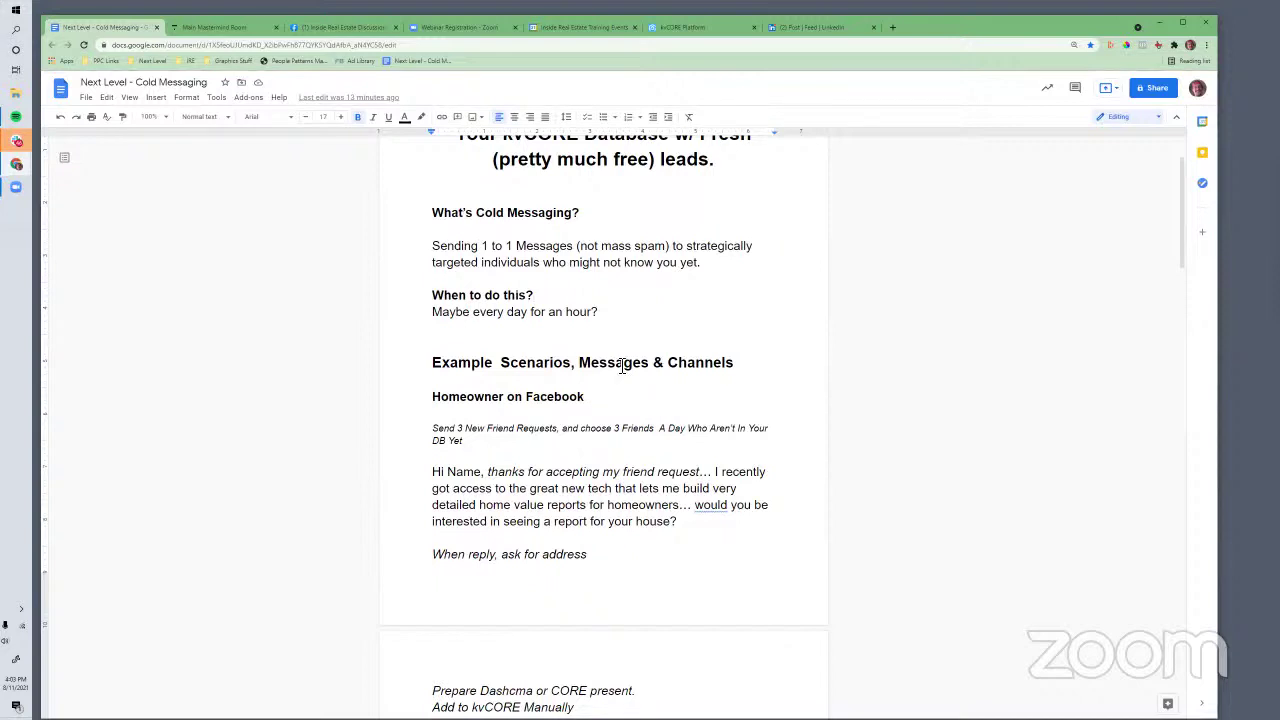
{"action": "scroll", "coordinate": [565, 406], "scroll_direction": "down", "scroll_amount": 1}
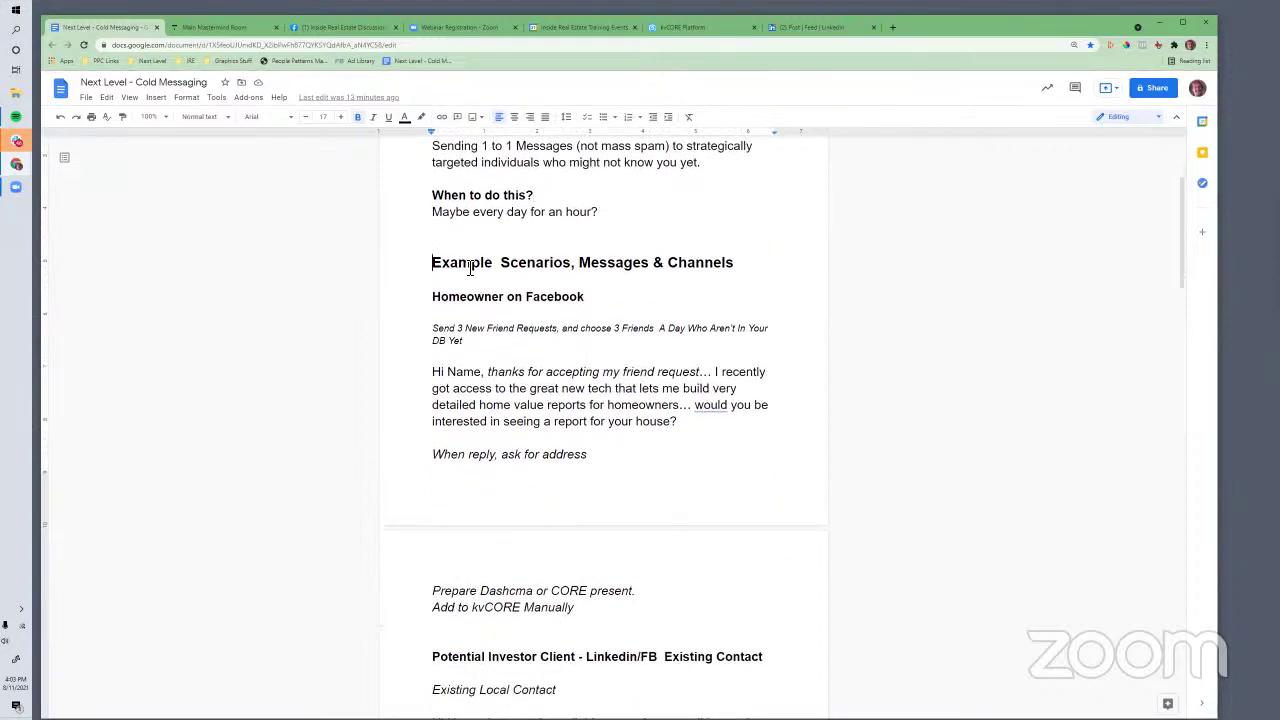
{"action": "left_click_drag", "start_coordinate": [432, 265], "coordinate": [740, 265]}
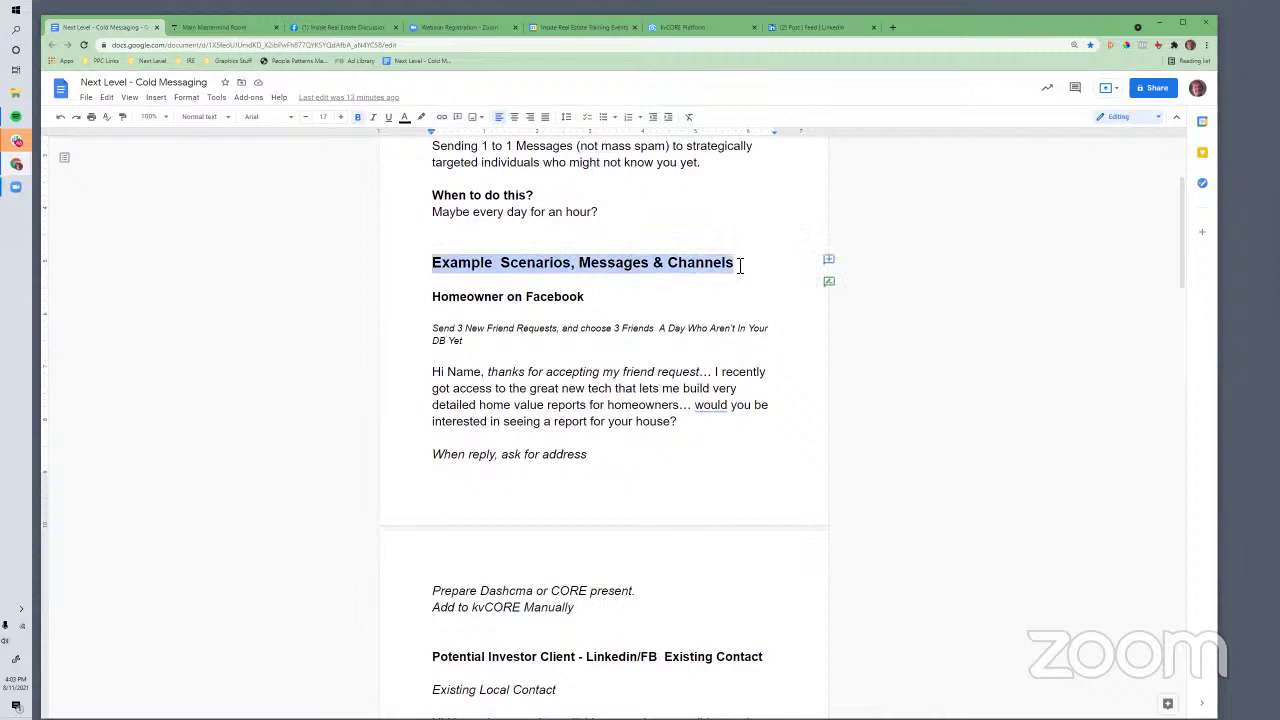
{"action": "left_click", "coordinate": [580, 325]}
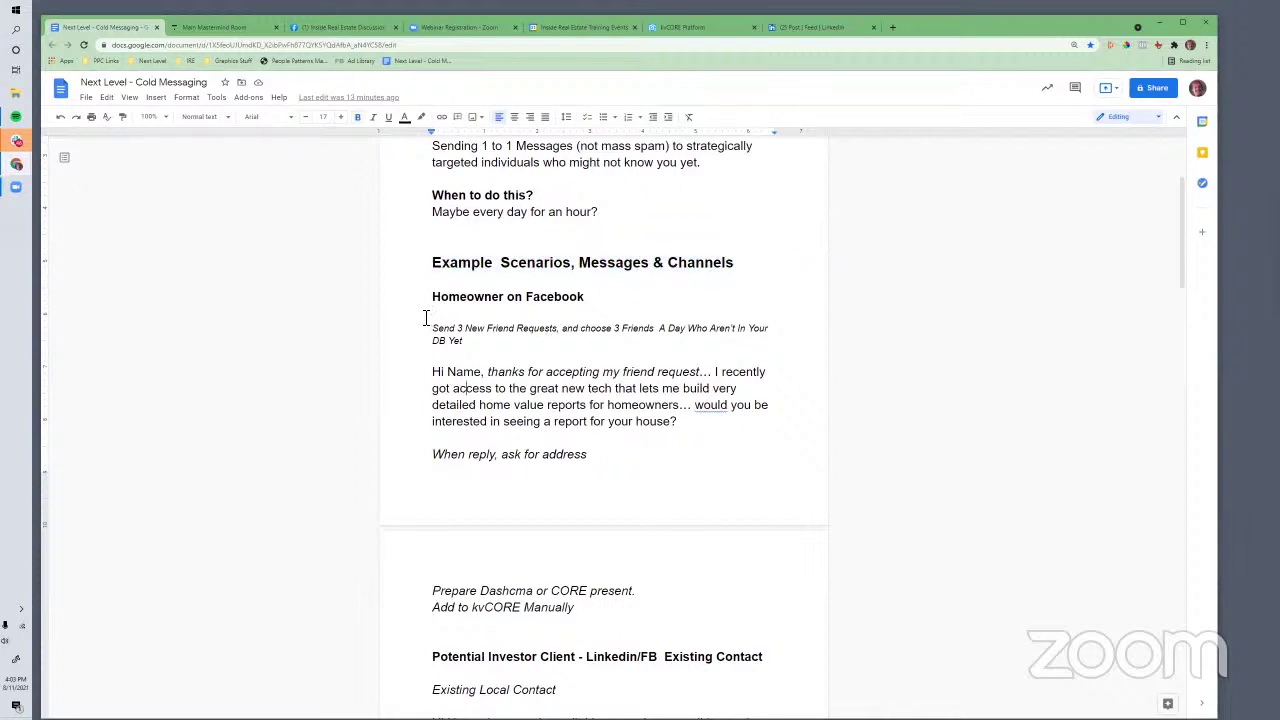
{"action": "left_click_drag", "start_coordinate": [510, 345], "coordinate": [652, 472]}
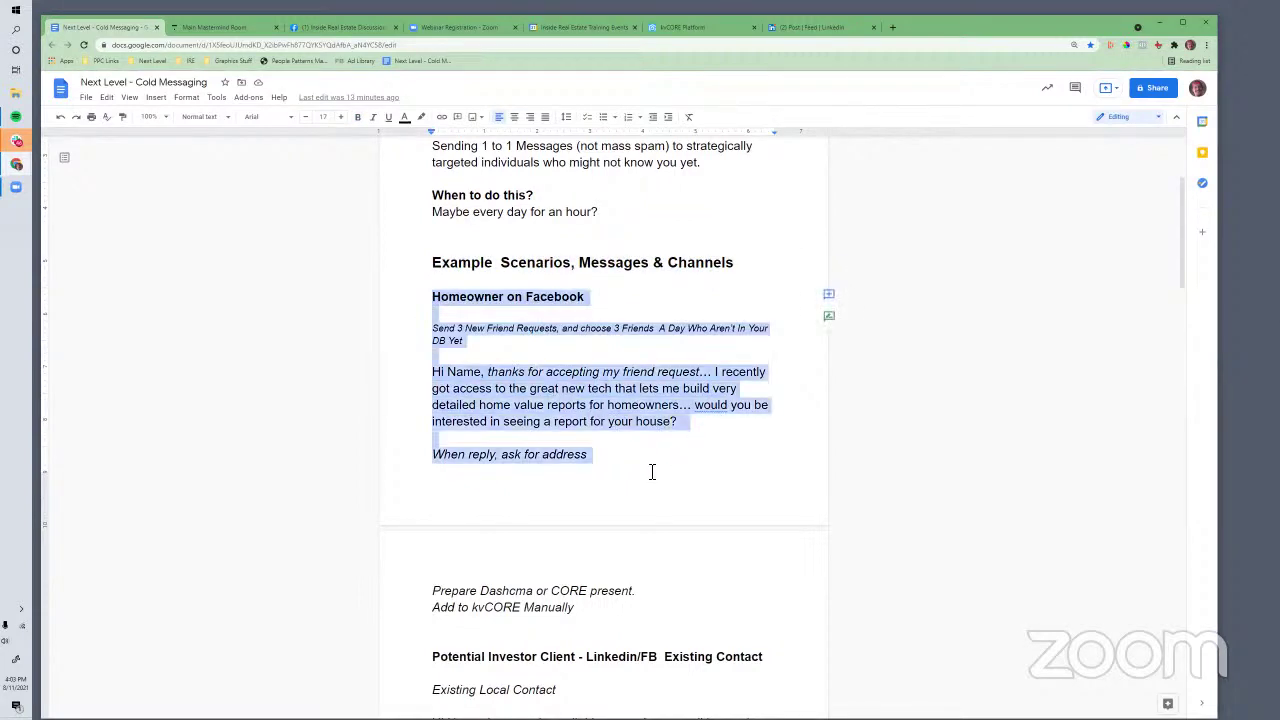
{"action": "left_click", "coordinate": [588, 406]}
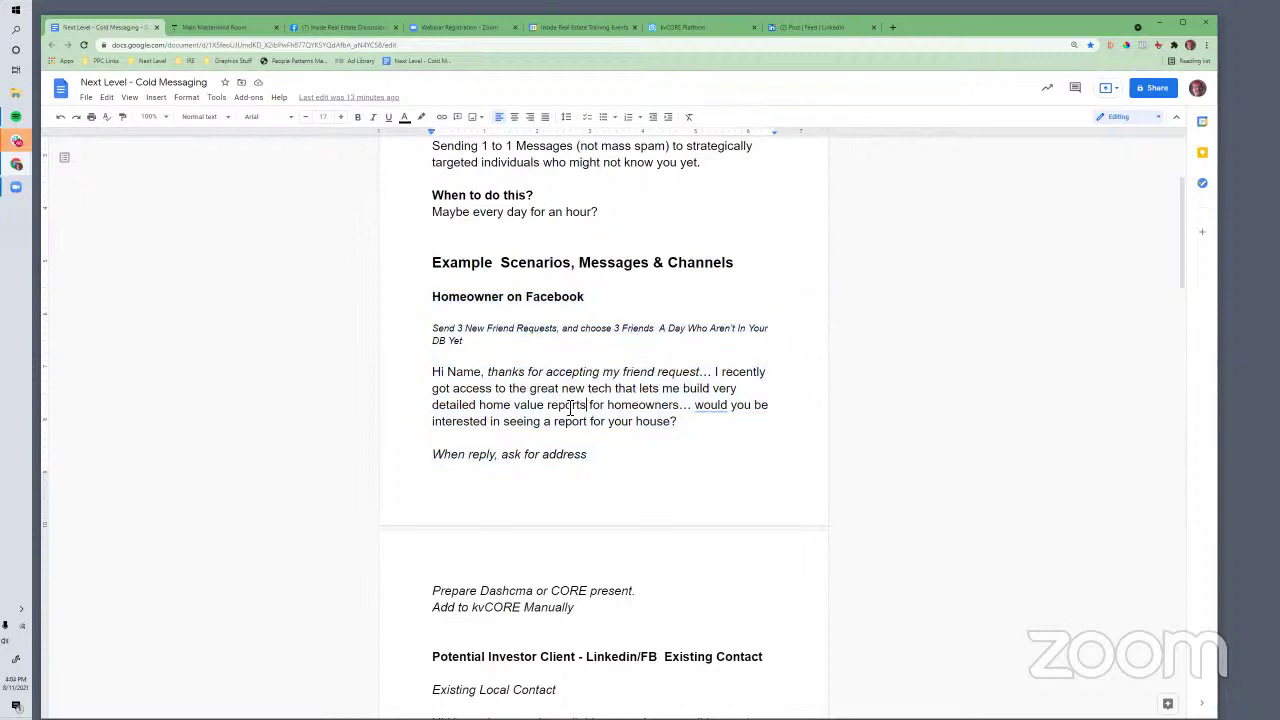
{"action": "left_click_drag", "start_coordinate": [434, 297], "coordinate": [598, 302]}
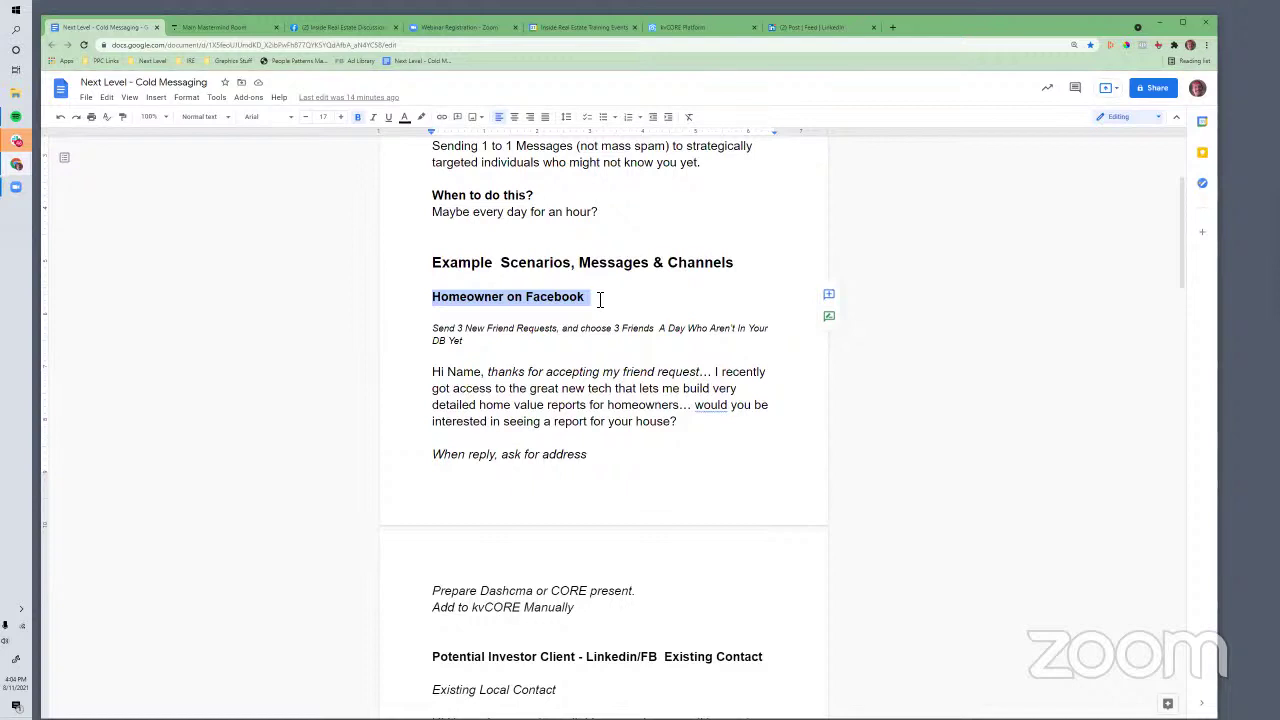
{"action": "left_click", "coordinate": [500, 406]}
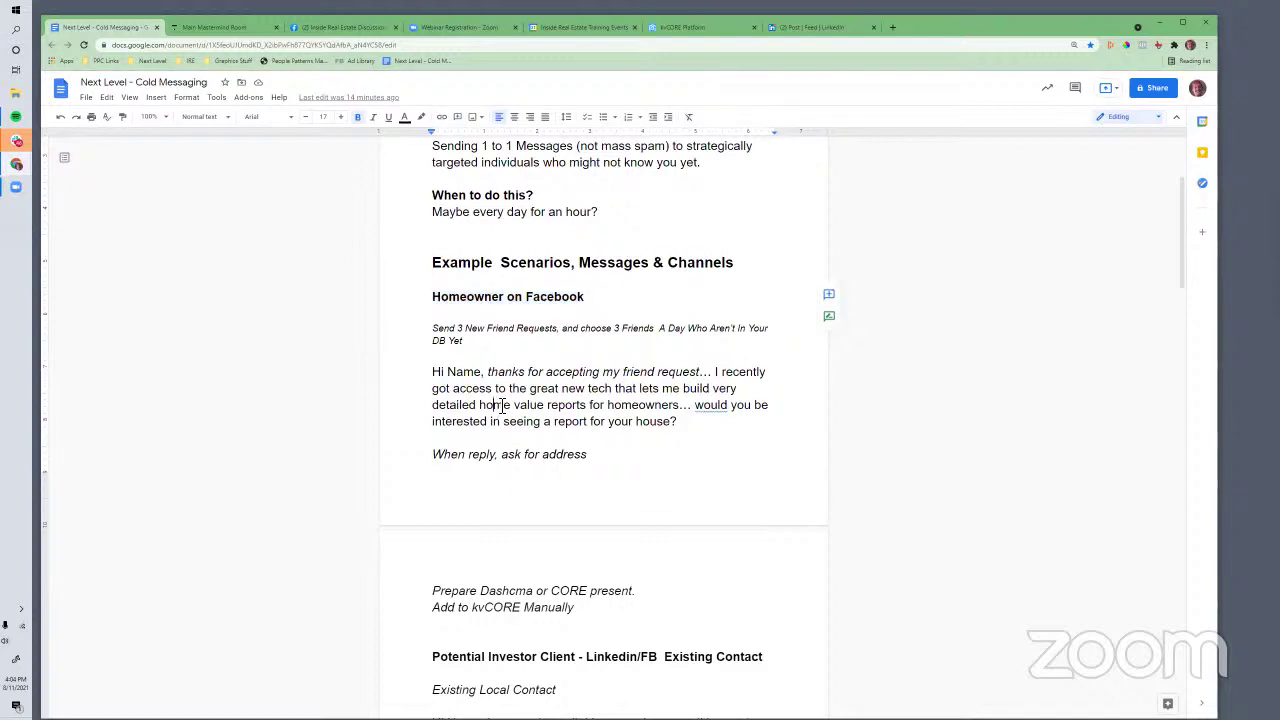
{"action": "scroll", "coordinate": [502, 407], "scroll_direction": "down", "scroll_amount": 1}
{"action": "scroll", "coordinate": [502, 407], "scroll_direction": "down", "scroll_amount": 1}
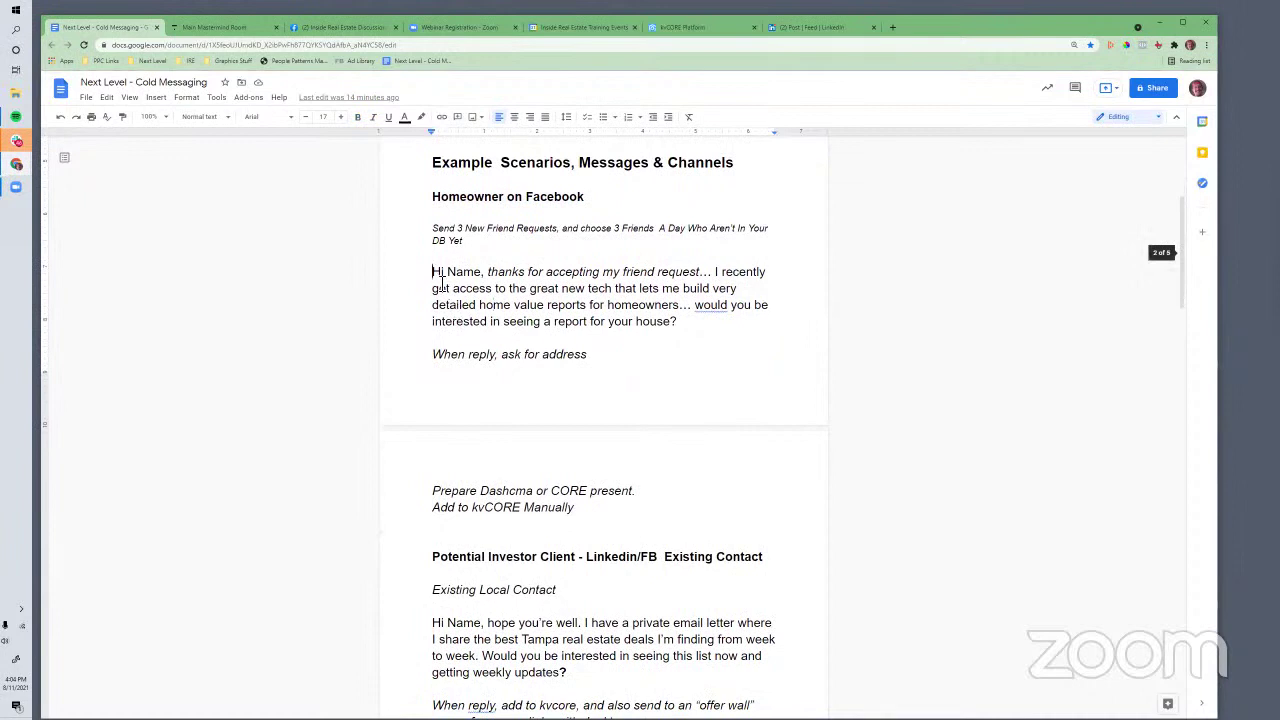
{"action": "left_click_drag", "start_coordinate": [488, 273], "coordinate": [514, 290]}
{"action": "left_click", "coordinate": [691, 305]}
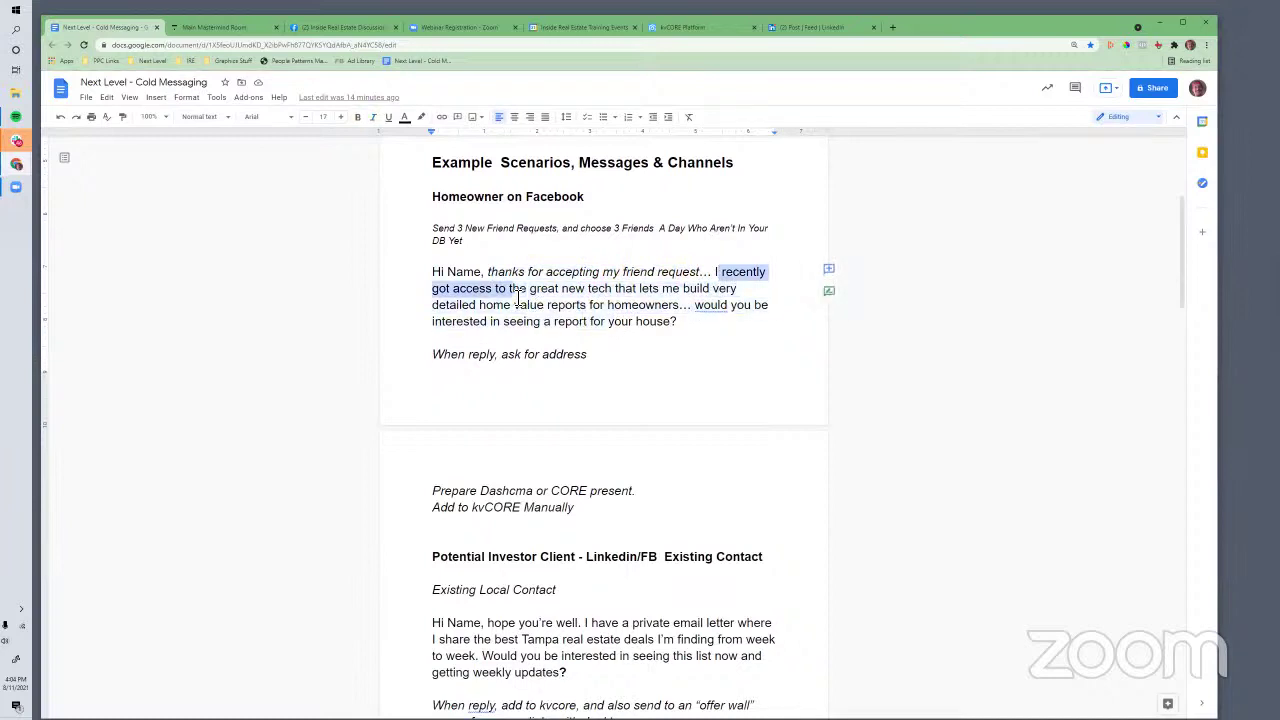
Change 'the great new tech' to 'some great new tech' and add 'TAMPA FL' before homeowners
{"action": "left_click", "coordinate": [517, 297]}
{"action": "double_click", "coordinate": [518, 292]}
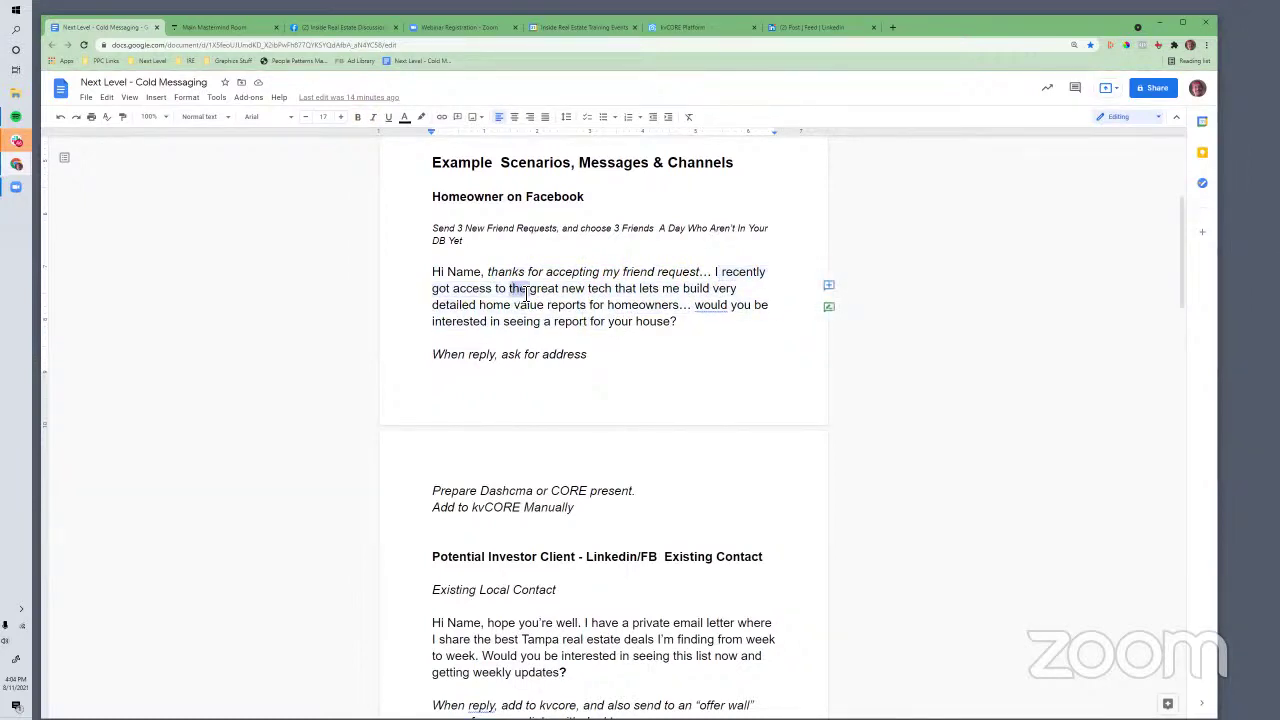
{"action": "type", "text": "some"}
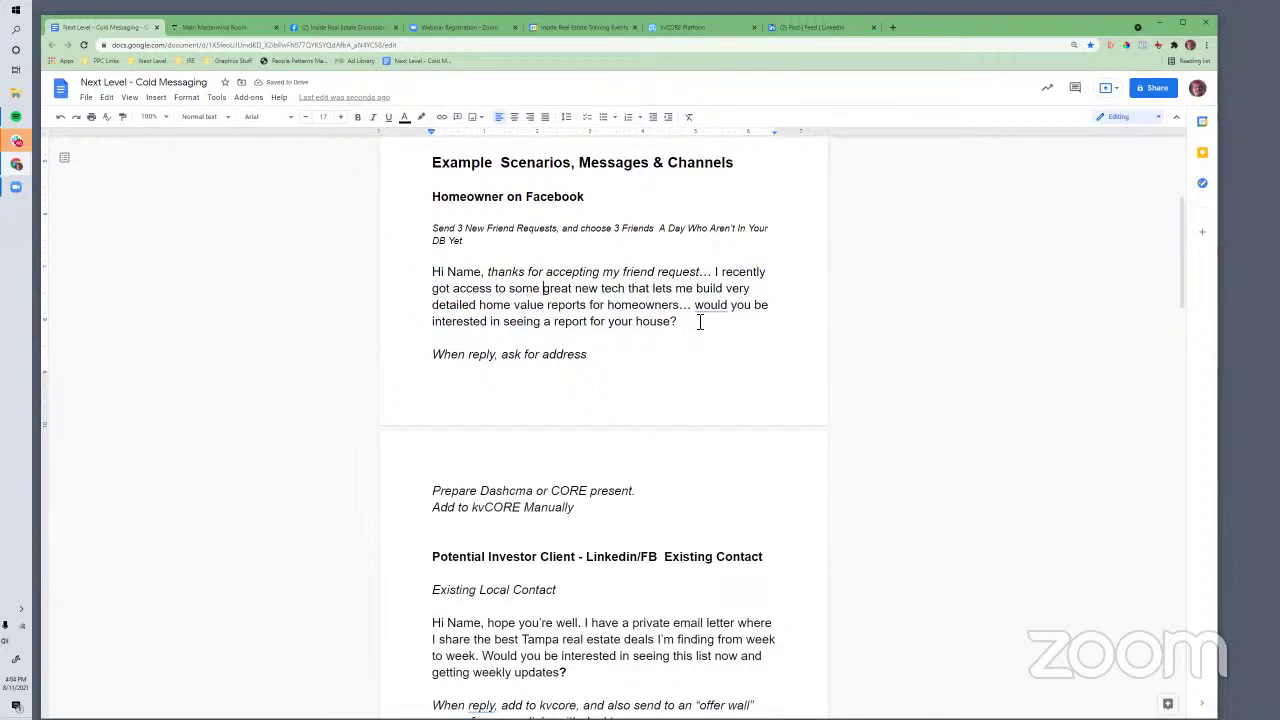
{"action": "left_click", "coordinate": [607, 305]}
{"action": "type", "text": "TAM PA FL"}
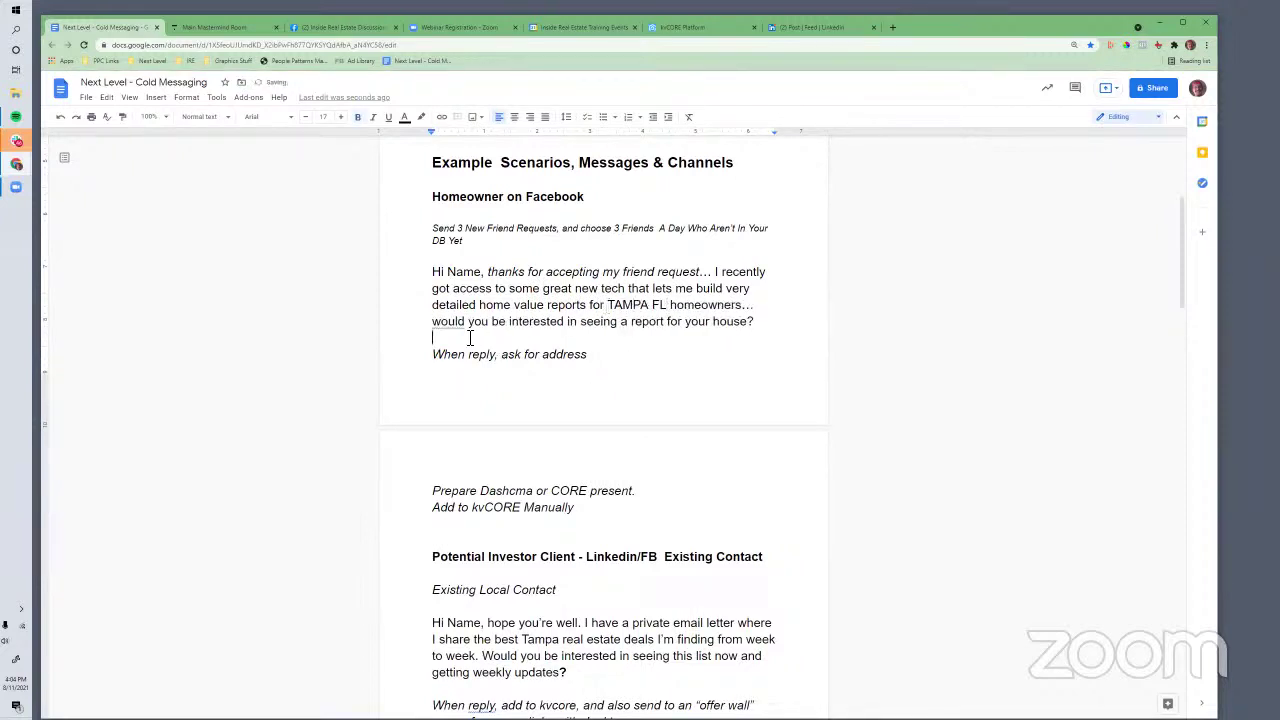
Highlight the closing question and the 'When reply, ask for address' note to review them
{"action": "left_click", "coordinate": [633, 321]}
{"action": "left_click_drag", "start_coordinate": [767, 323], "coordinate": [594, 323]}
{"action": "left_click", "coordinate": [464, 355]}
{"action": "left_click_drag", "start_coordinate": [587, 354], "coordinate": [413, 356]}
{"action": "left_click", "coordinate": [538, 517]}
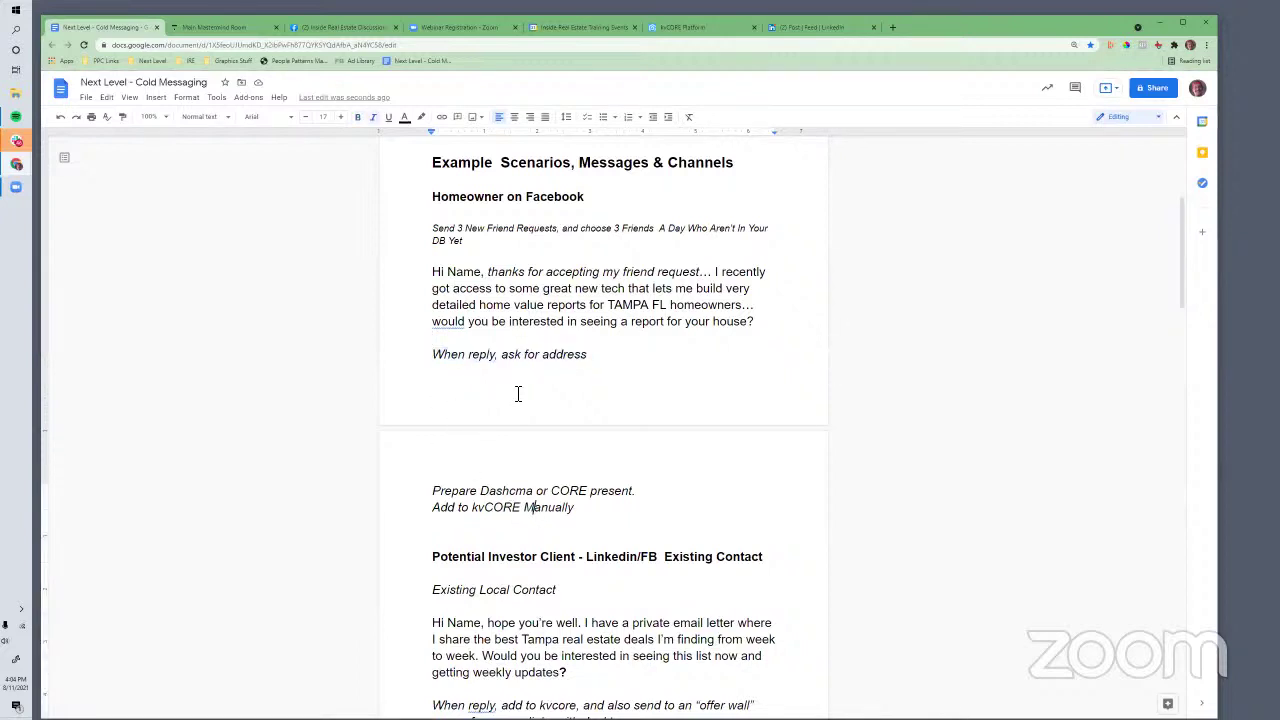
{"action": "left_click", "coordinate": [504, 357]}
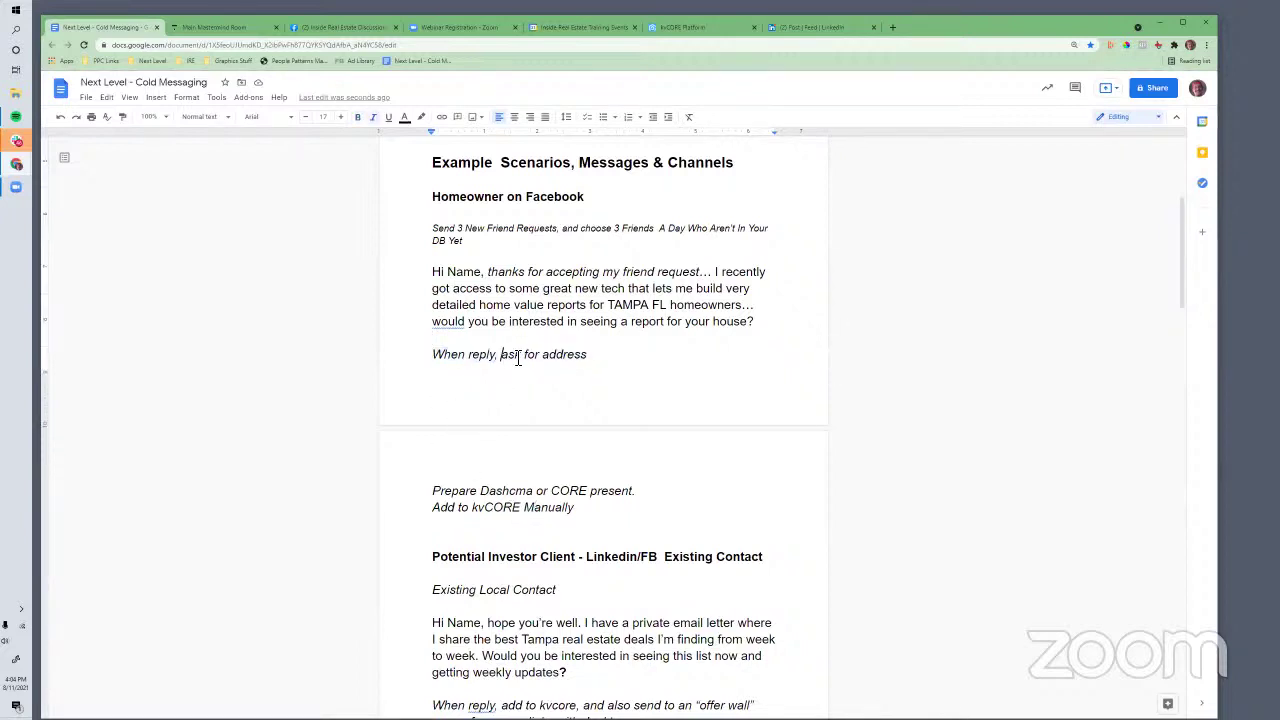
{"action": "left_click", "coordinate": [598, 357], "text": "shift"}
Load facebook.com from the Facebook group management tab
{"action": "left_click", "coordinate": [340, 28]}
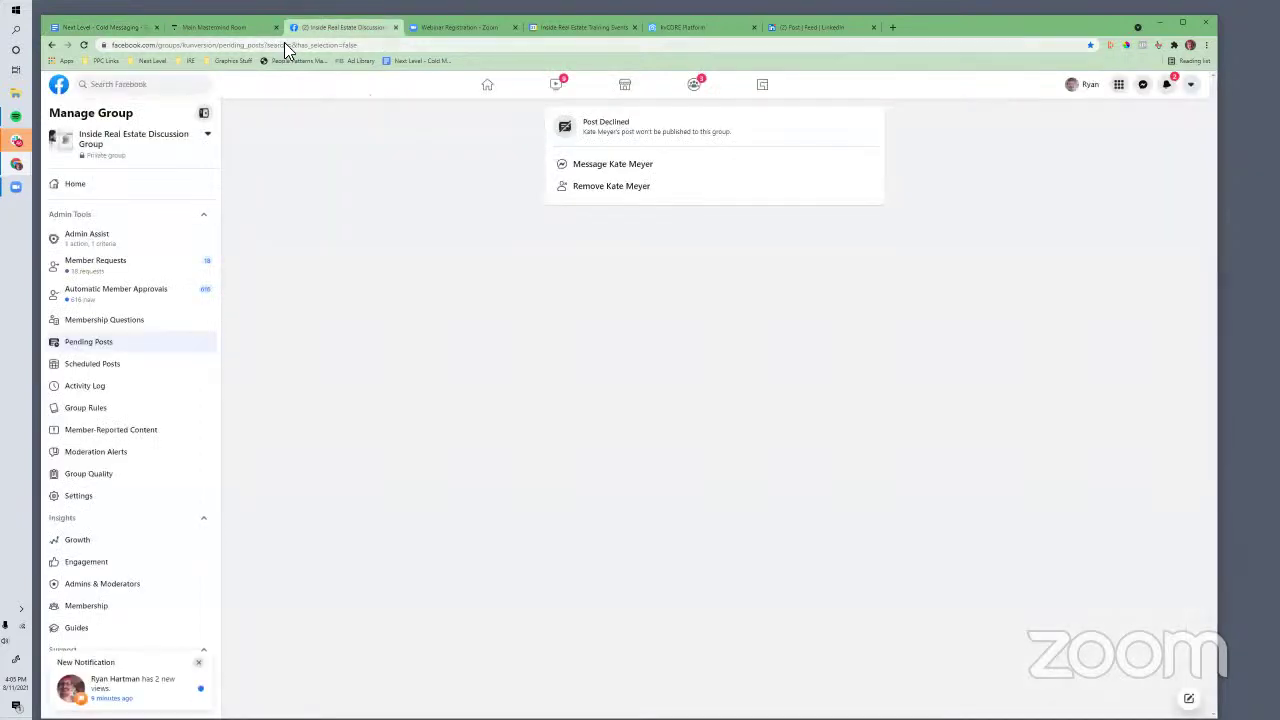
{"action": "left_click", "coordinate": [284, 44]}
{"action": "type", "text": "favc"}
{"action": "key", "text": "BackSpace"}
{"action": "key", "text": "BackSpace"}
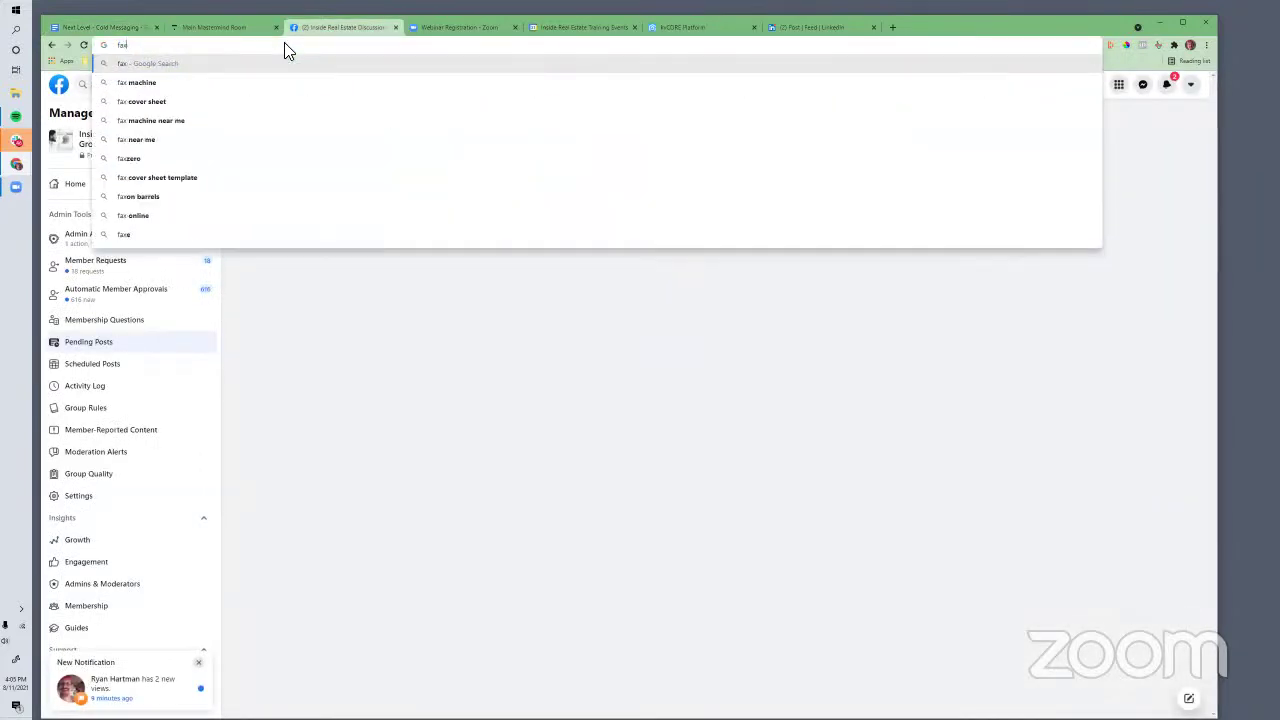
{"action": "type", "text": "ce"}
{"action": "key", "text": "Return"}
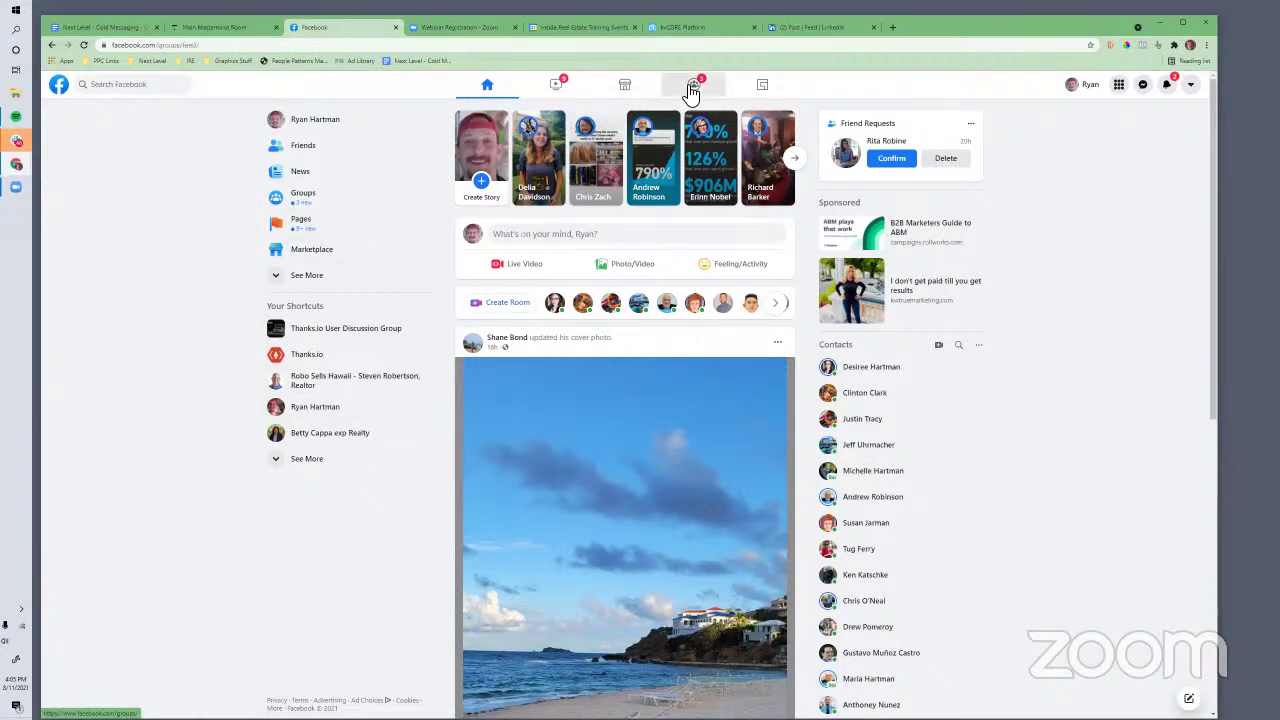
Look at the Groups feed, then return to the Facebook home News Feed
{"action": "left_click", "coordinate": [690, 86]}
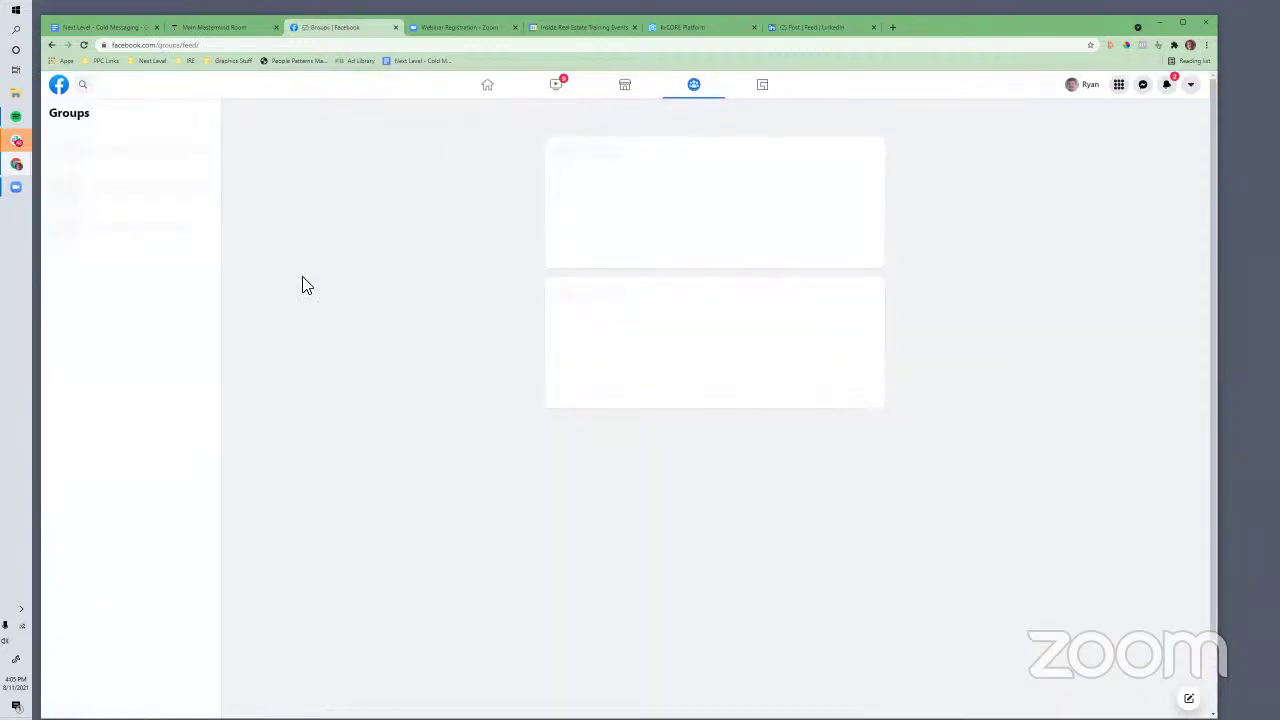
{"action": "left_click", "coordinate": [51, 46]}
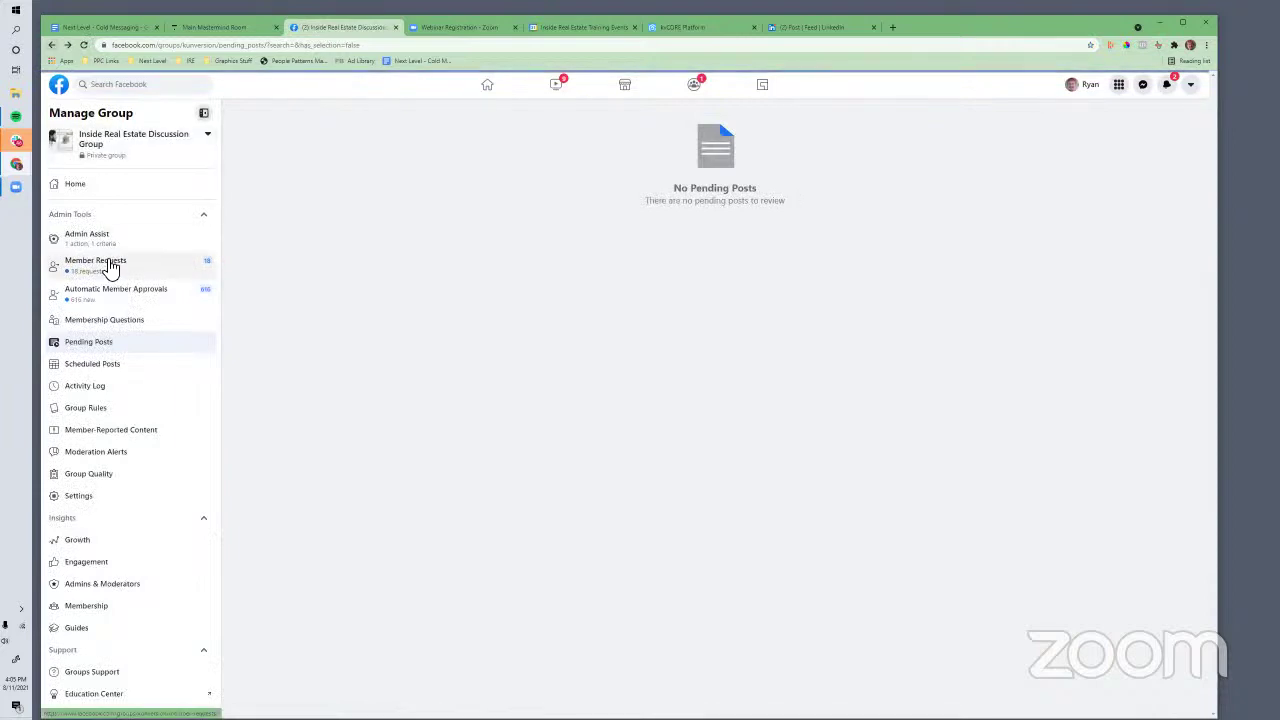
{"action": "left_click", "coordinate": [52, 46]}
{"action": "left_click", "coordinate": [138, 48]}
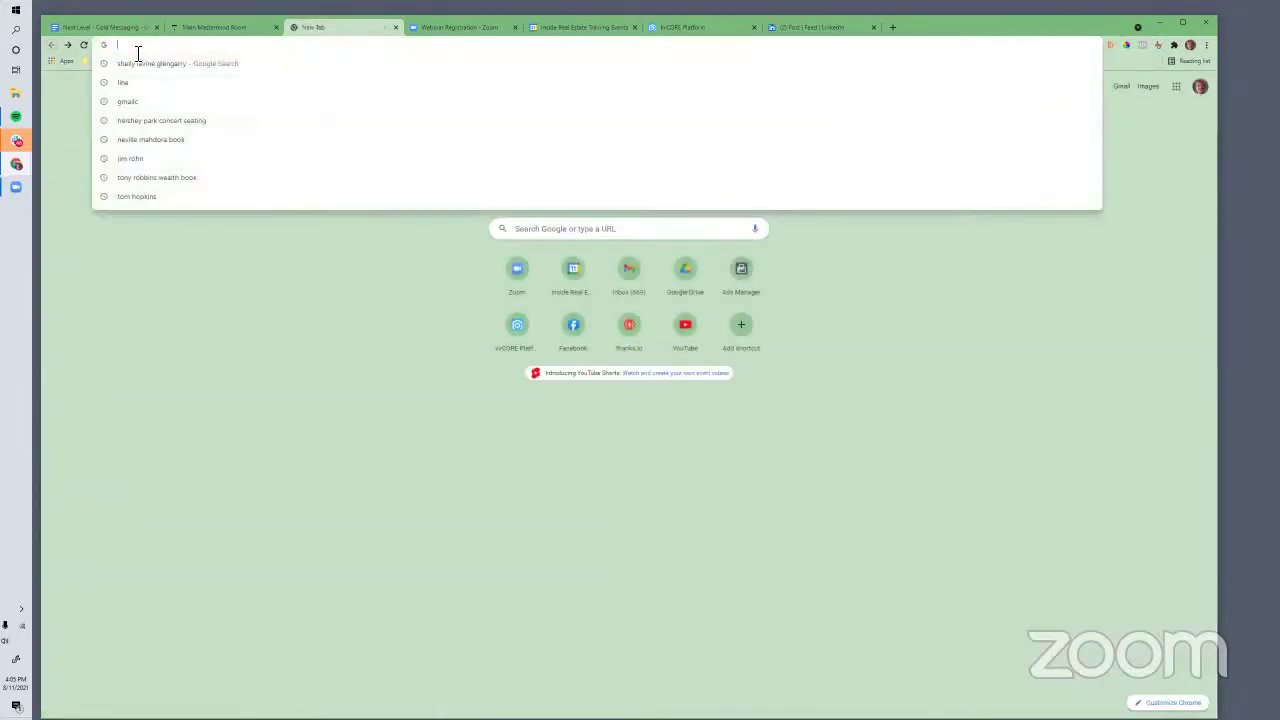
{"action": "type", "text": "face"}
{"action": "key", "text": "Return"}
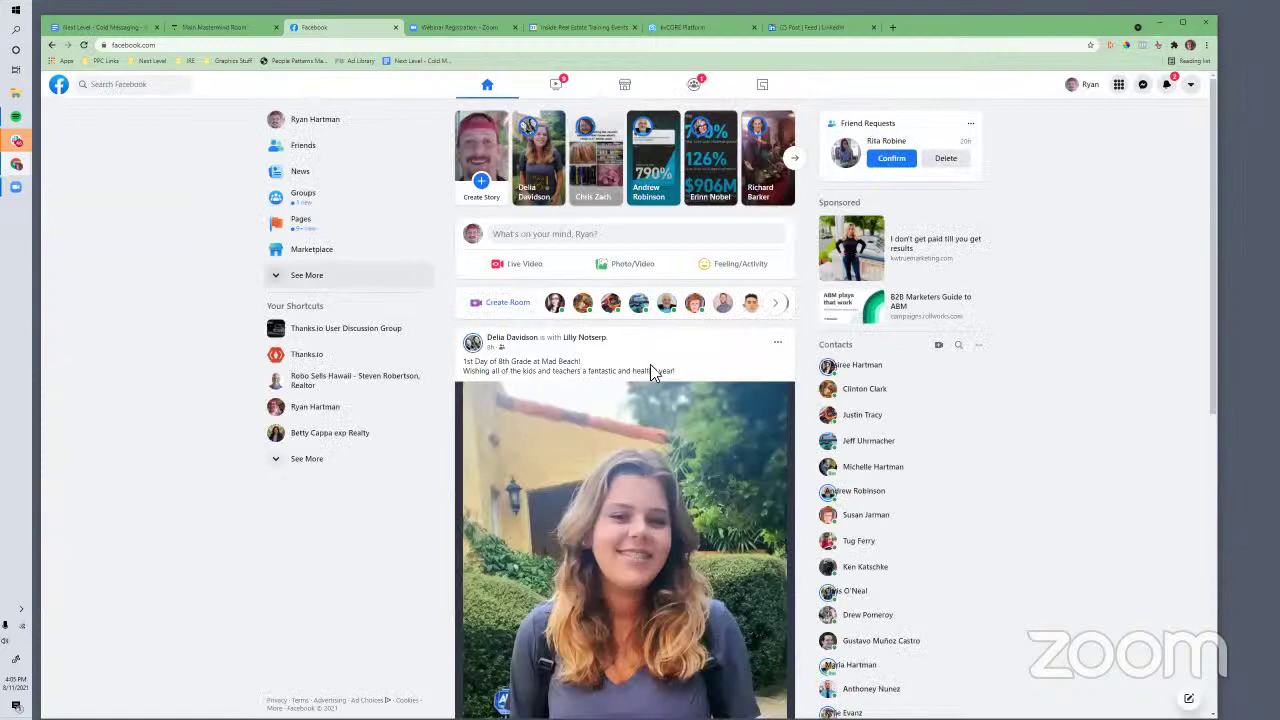
{"action": "scroll", "coordinate": [668, 380], "scroll_direction": "down", "scroll_amount": 1}
{"action": "scroll", "coordinate": [668, 380], "scroll_direction": "up", "scroll_amount": 1}
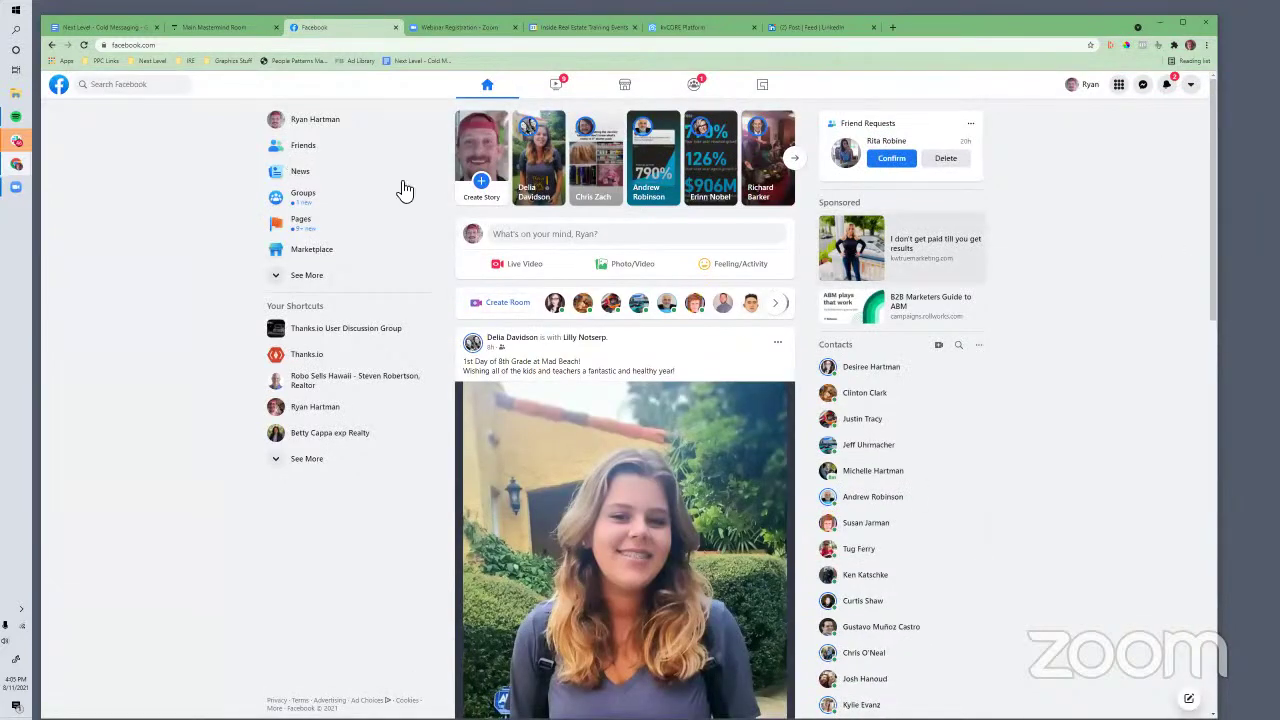
Open the Friends page and scroll through the two pending requests and People You May Know grid
{"action": "left_click", "coordinate": [300, 150]}
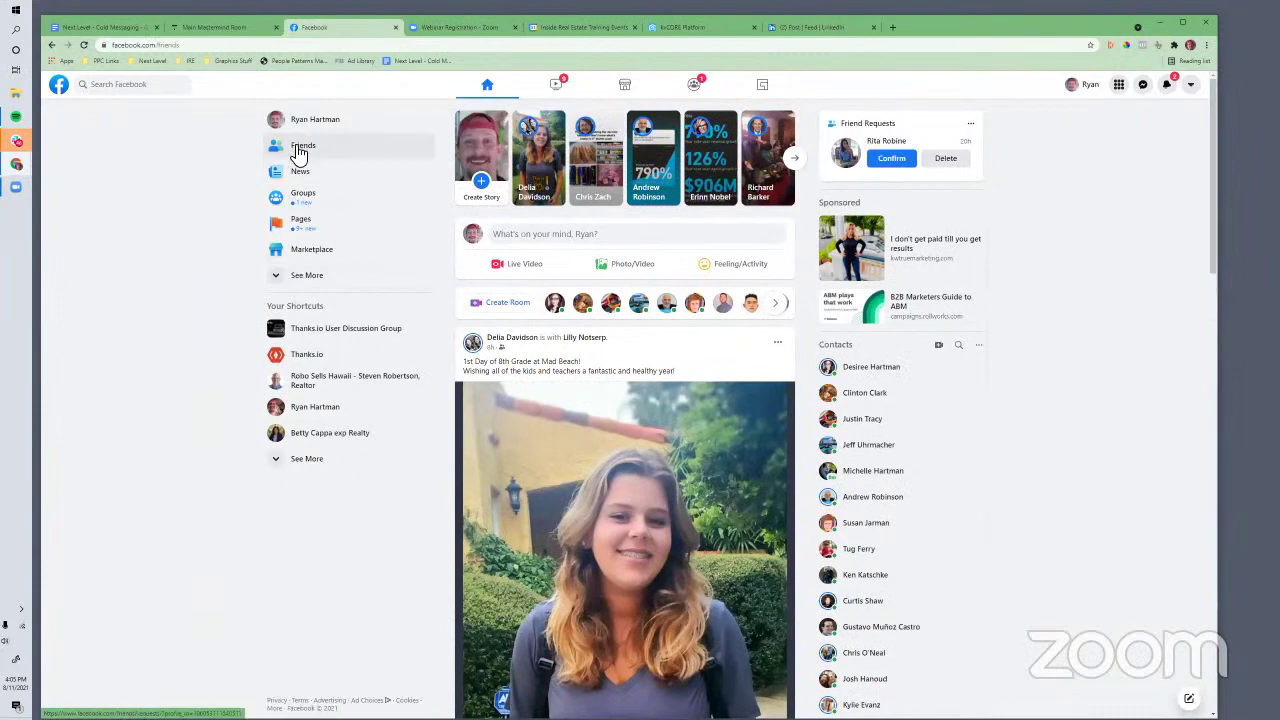
{"action": "scroll", "coordinate": [694, 463], "scroll_direction": "down", "scroll_amount": 2}
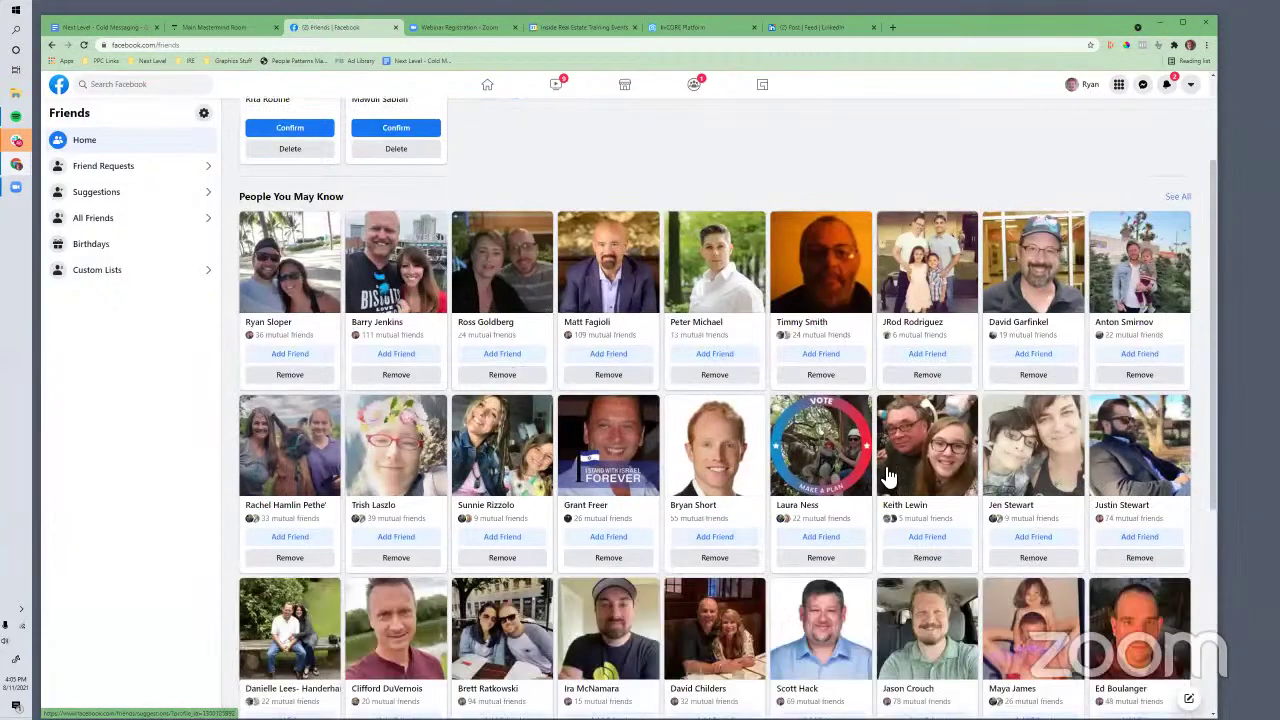
{"action": "scroll", "coordinate": [887, 478], "scroll_direction": "down", "scroll_amount": 2}
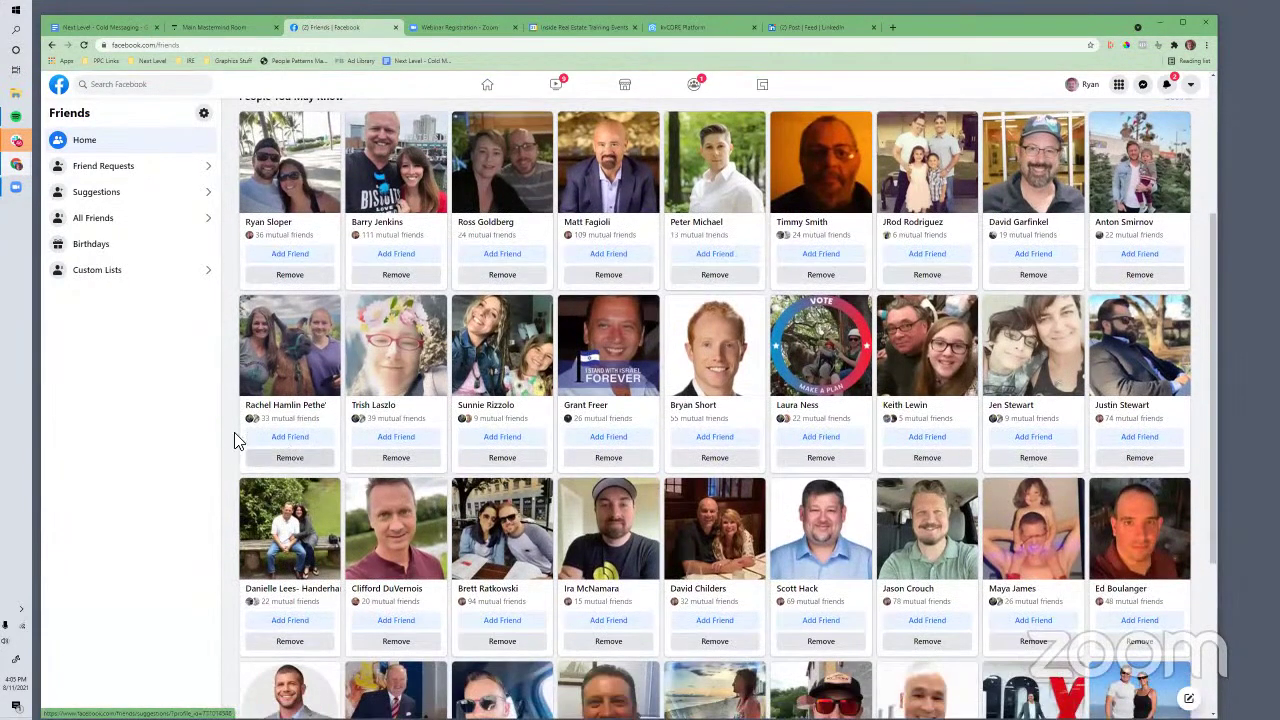
{"action": "scroll", "coordinate": [600, 470], "scroll_direction": "down", "scroll_amount": 1}
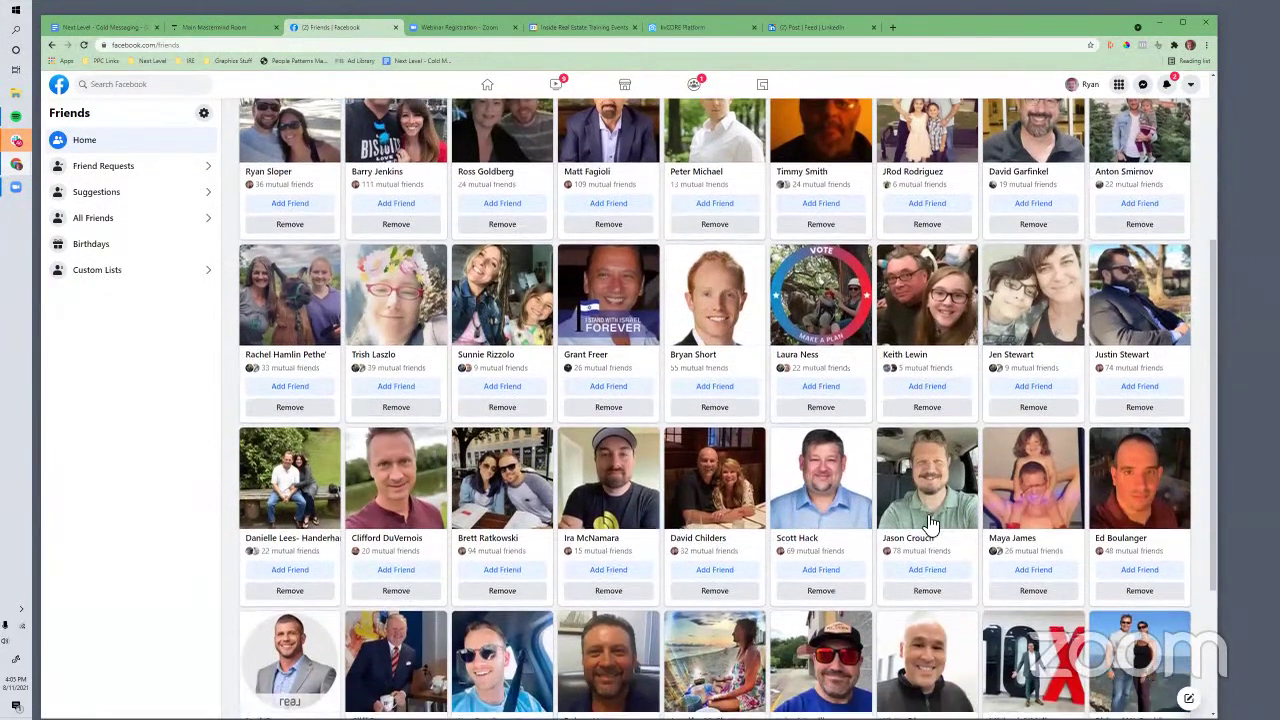
{"action": "scroll", "coordinate": [690, 425], "scroll_direction": "down", "scroll_amount": 2}
{"action": "scroll", "coordinate": [688, 425], "scroll_direction": "up", "scroll_amount": 1}
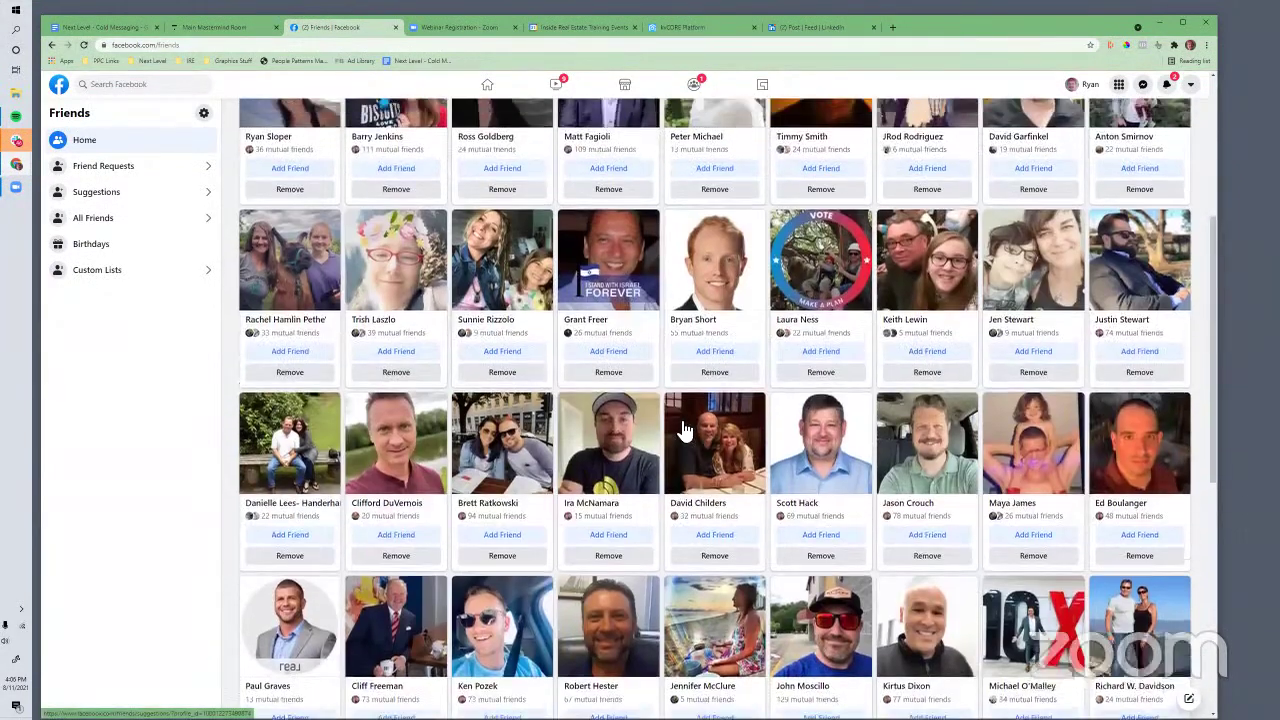
{"action": "scroll", "coordinate": [686, 430], "scroll_direction": "up", "scroll_amount": 4}
{"action": "scroll", "coordinate": [680, 428], "scroll_direction": "down", "scroll_amount": 3}
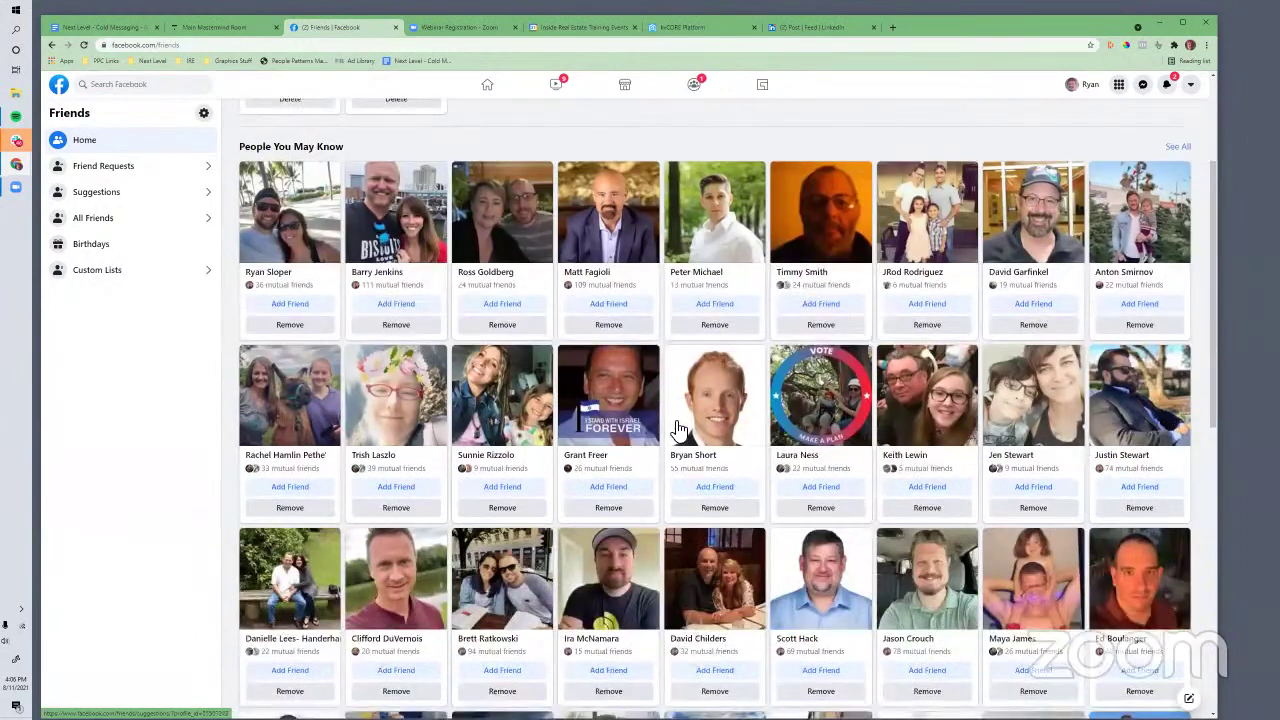
{"action": "scroll", "coordinate": [519, 430], "scroll_direction": "down", "scroll_amount": 2}
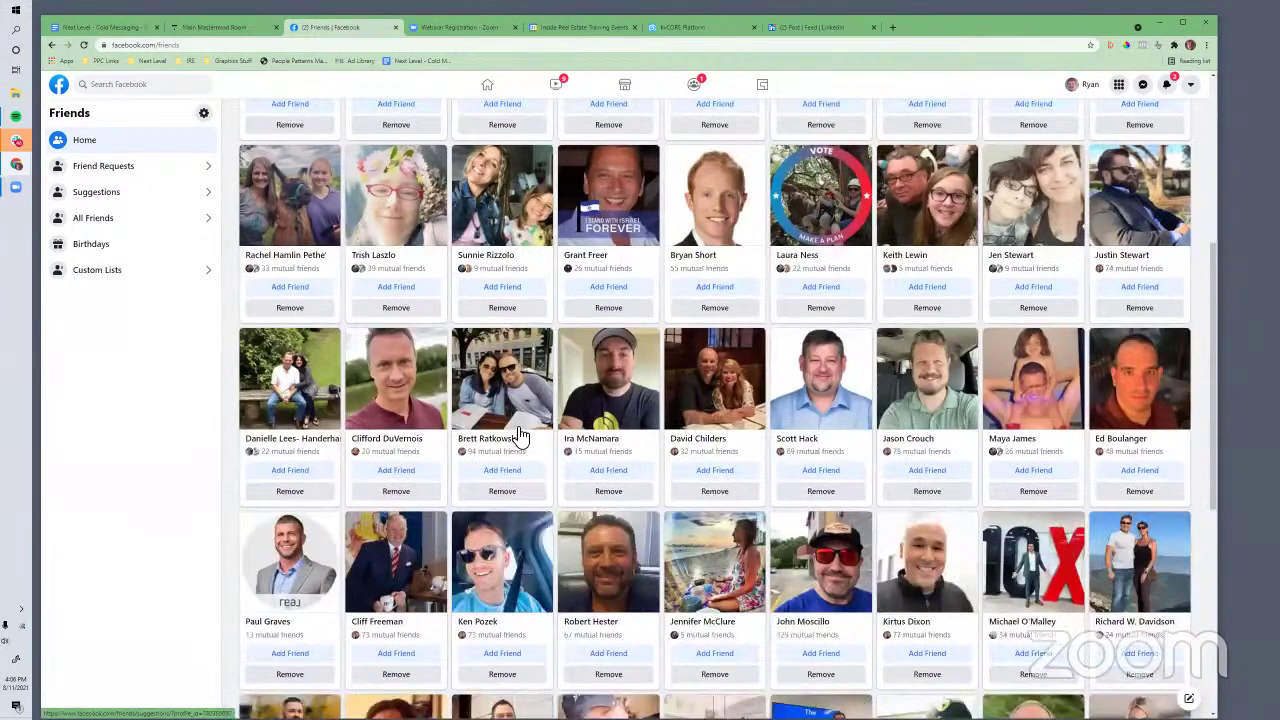
{"action": "scroll", "coordinate": [519, 436], "scroll_direction": "down", "scroll_amount": 2}
{"action": "scroll", "coordinate": [519, 436], "scroll_direction": "up", "scroll_amount": 3}
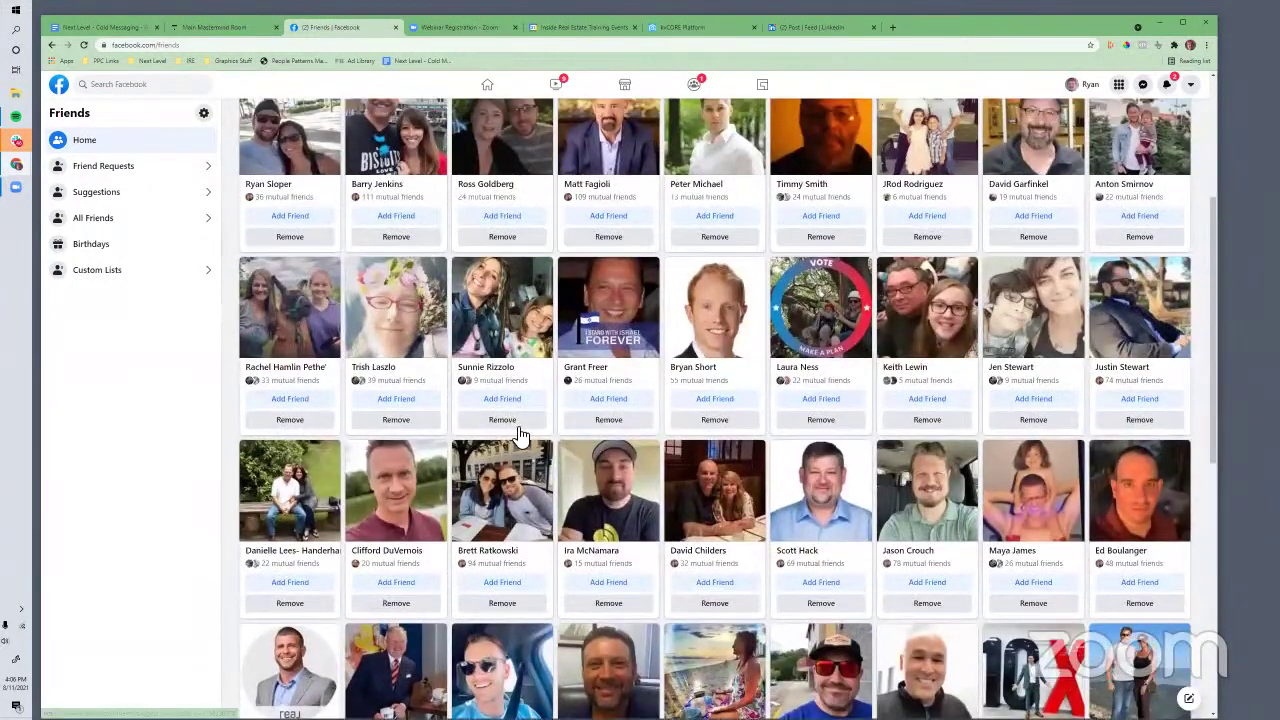
{"action": "scroll", "coordinate": [519, 436], "scroll_direction": "up", "scroll_amount": 3}
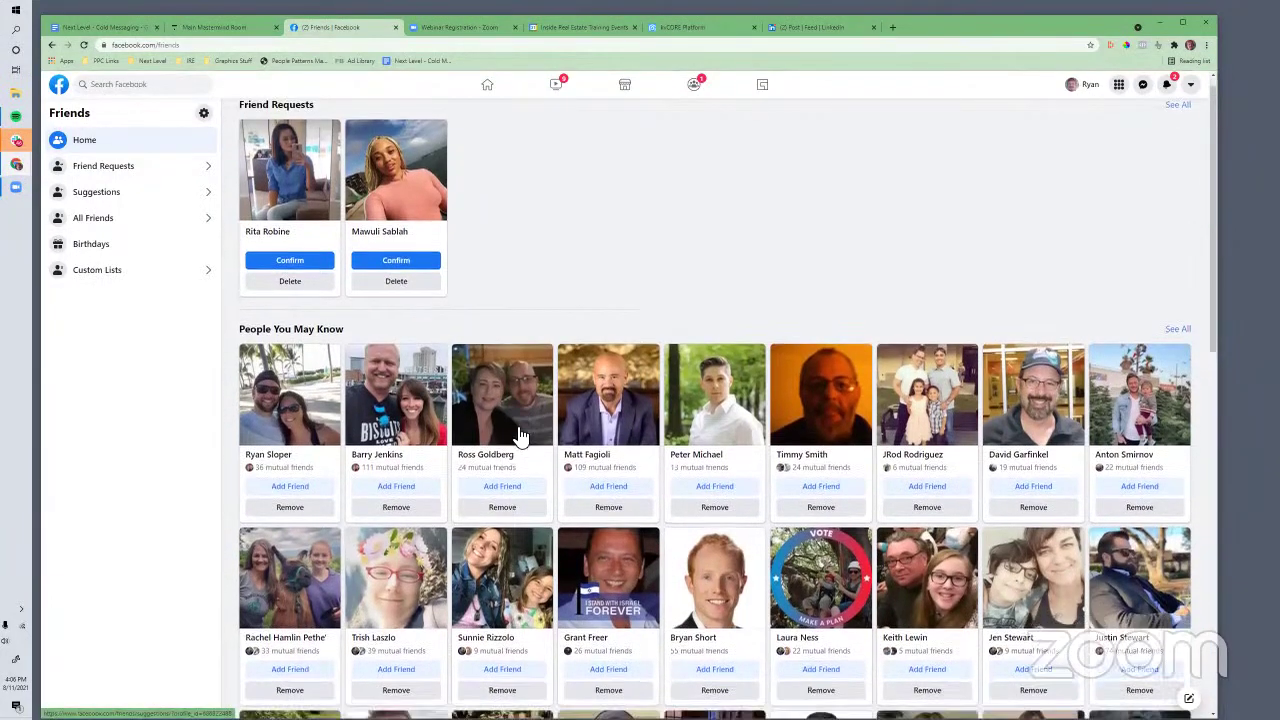
{"action": "scroll", "coordinate": [519, 436], "scroll_direction": "down", "scroll_amount": 1}
{"action": "scroll", "coordinate": [427, 433], "scroll_direction": "down", "scroll_amount": 1}
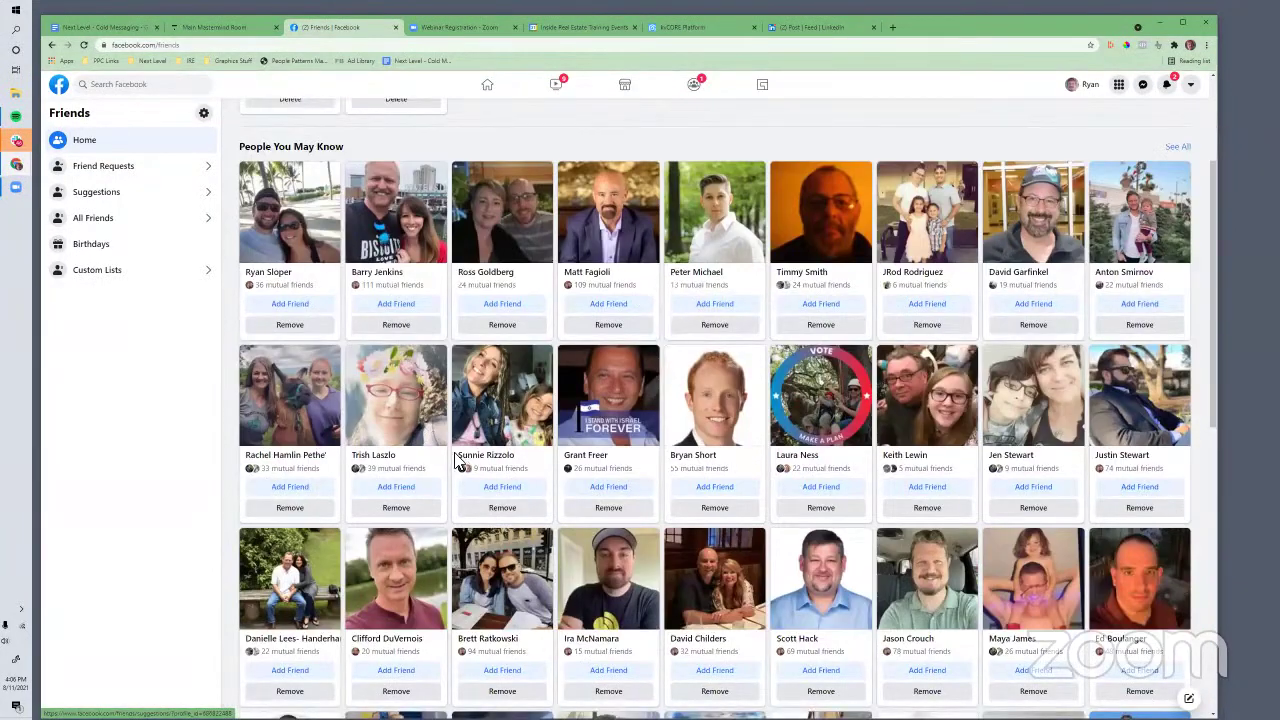
{"action": "scroll", "coordinate": [457, 460], "scroll_direction": "down", "scroll_amount": 6}
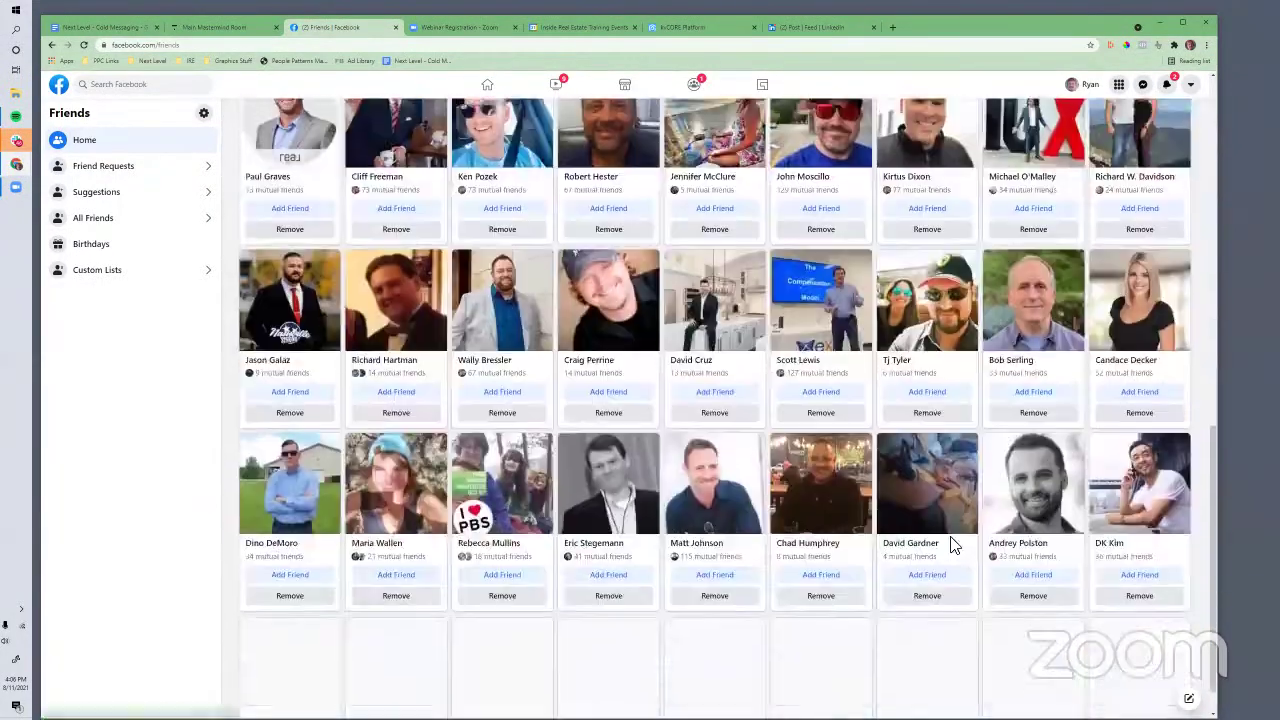
{"action": "scroll", "coordinate": [893, 528], "scroll_direction": "up", "scroll_amount": 8}
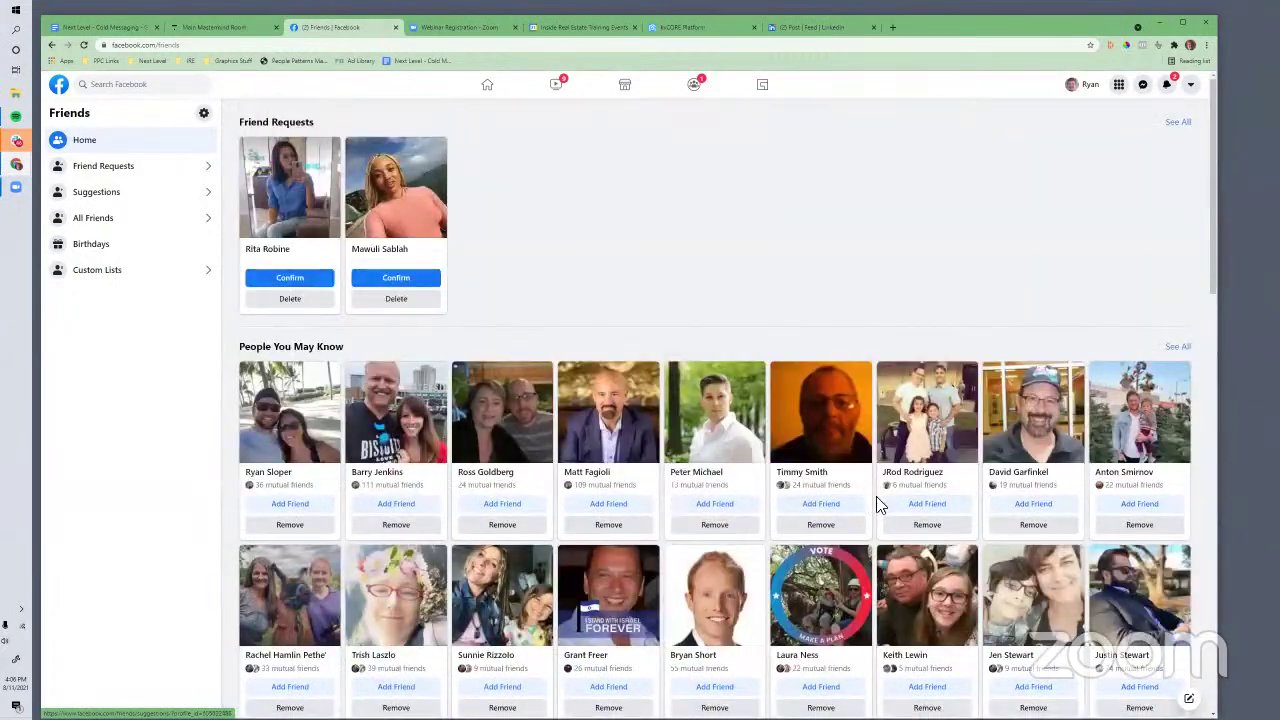
{"action": "scroll", "coordinate": [880, 505], "scroll_direction": "down", "scroll_amount": 2}
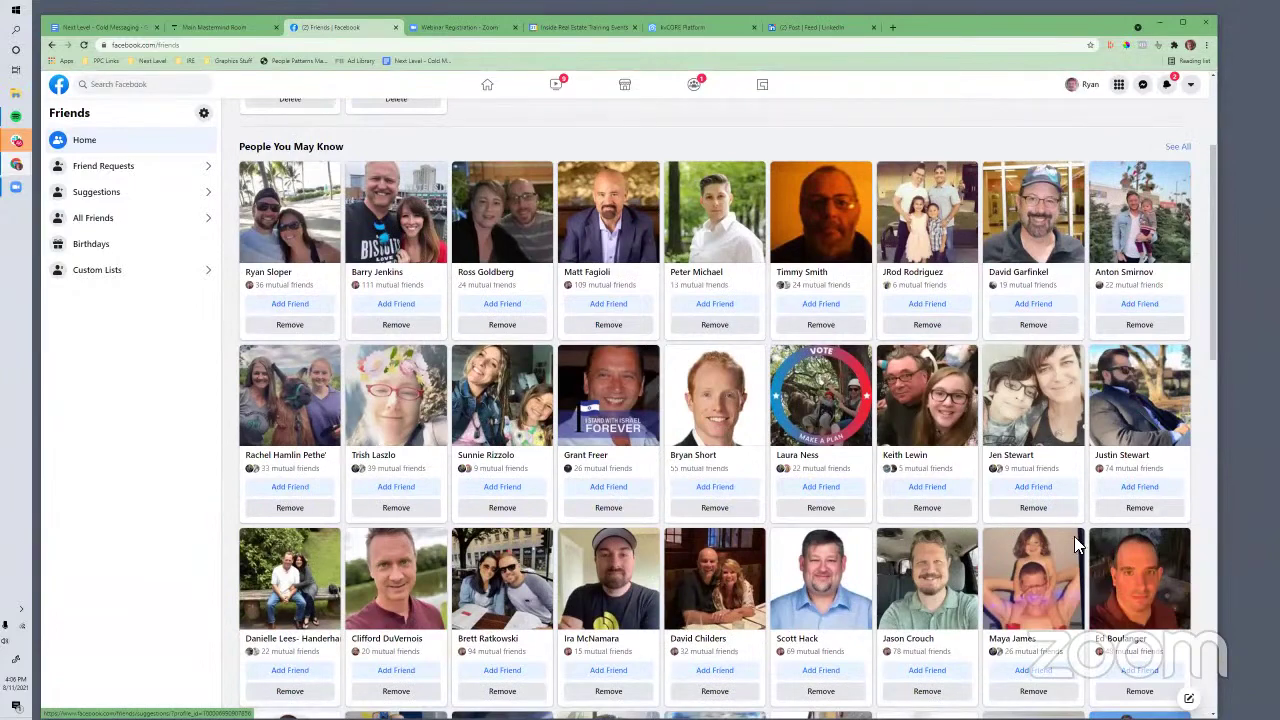
{"action": "scroll", "coordinate": [1072, 512], "scroll_direction": "up", "scroll_amount": 2}
Search Facebook for the friend by name, open their profile and start a Messenger chat
{"action": "left_click", "coordinate": [166, 88]}
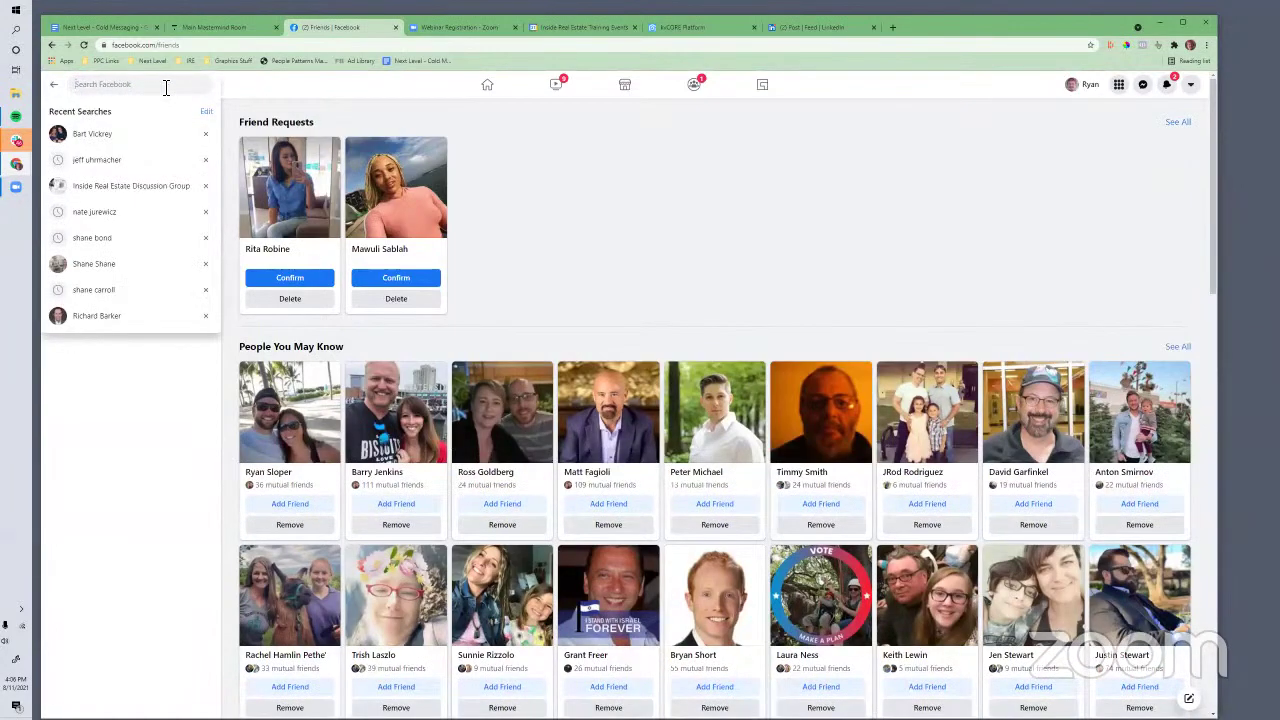
{"action": "type", "text": "jason"}
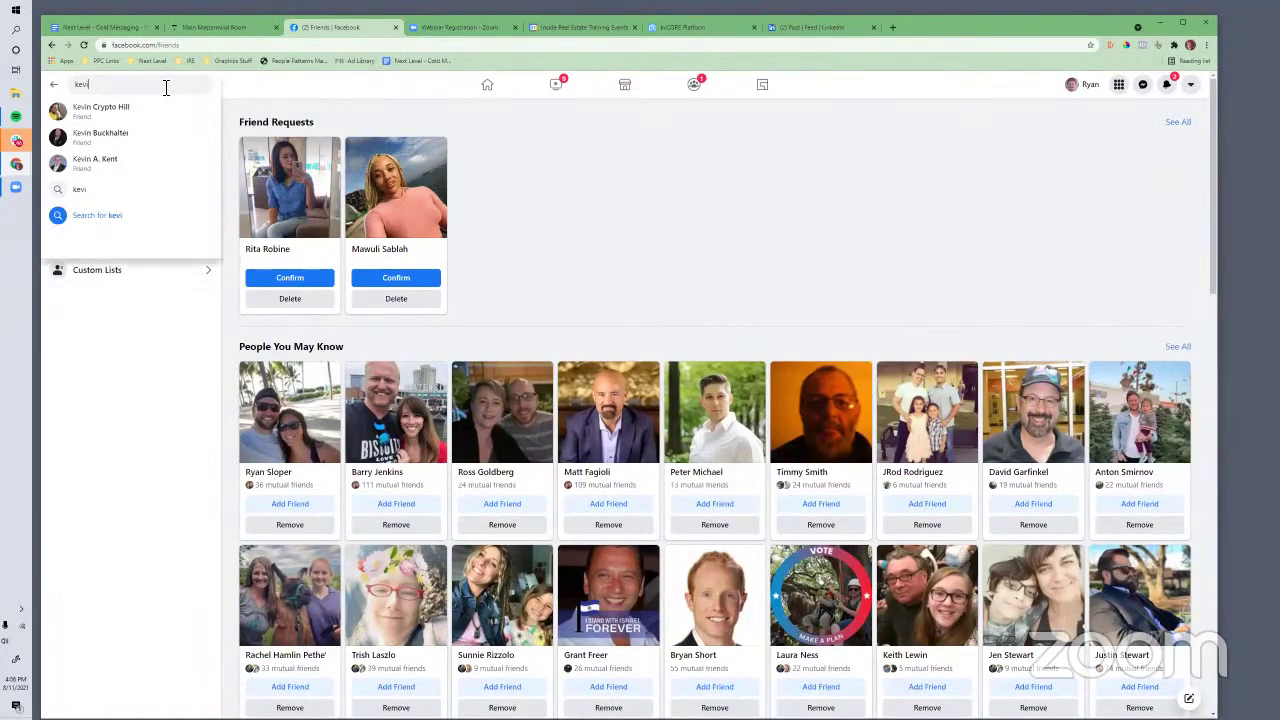
{"action": "key", "text": "BackSpace"}
{"action": "key", "text": "BackSpace"}
{"action": "key", "text": "BackSpace"}
{"action": "key", "text": "BackSpace"}
{"action": "key", "text": "BackSpace"}
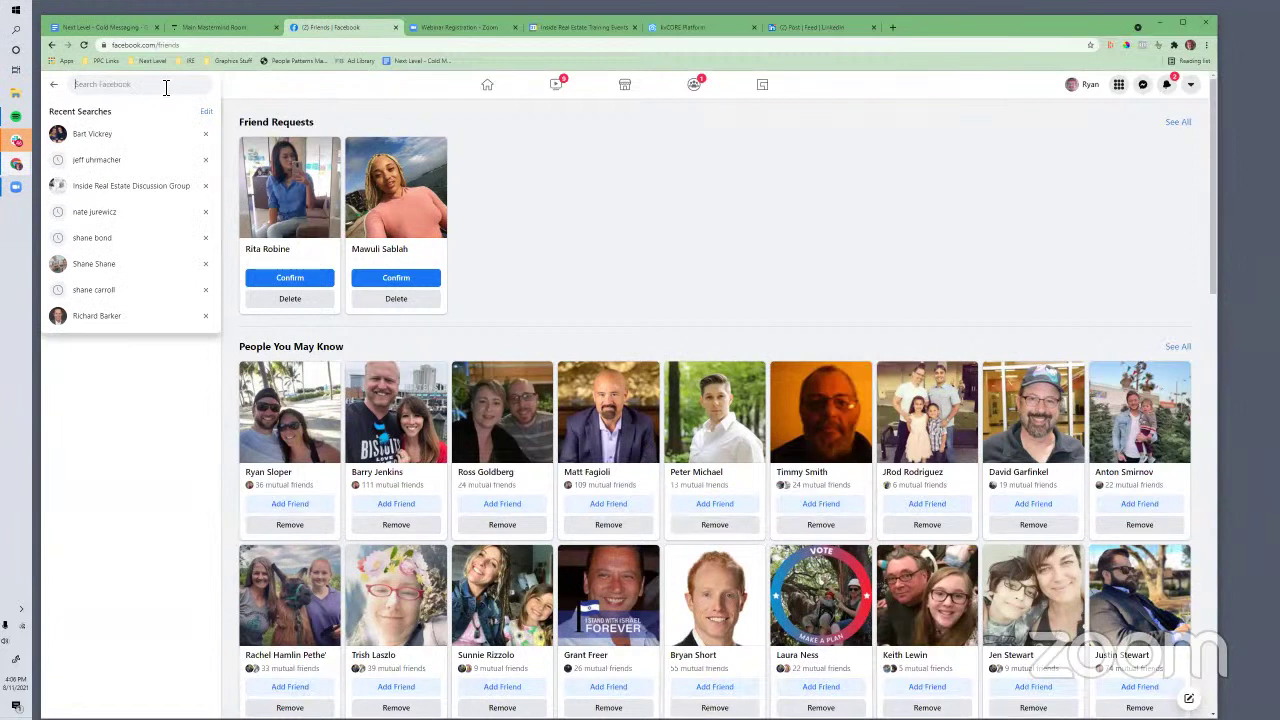
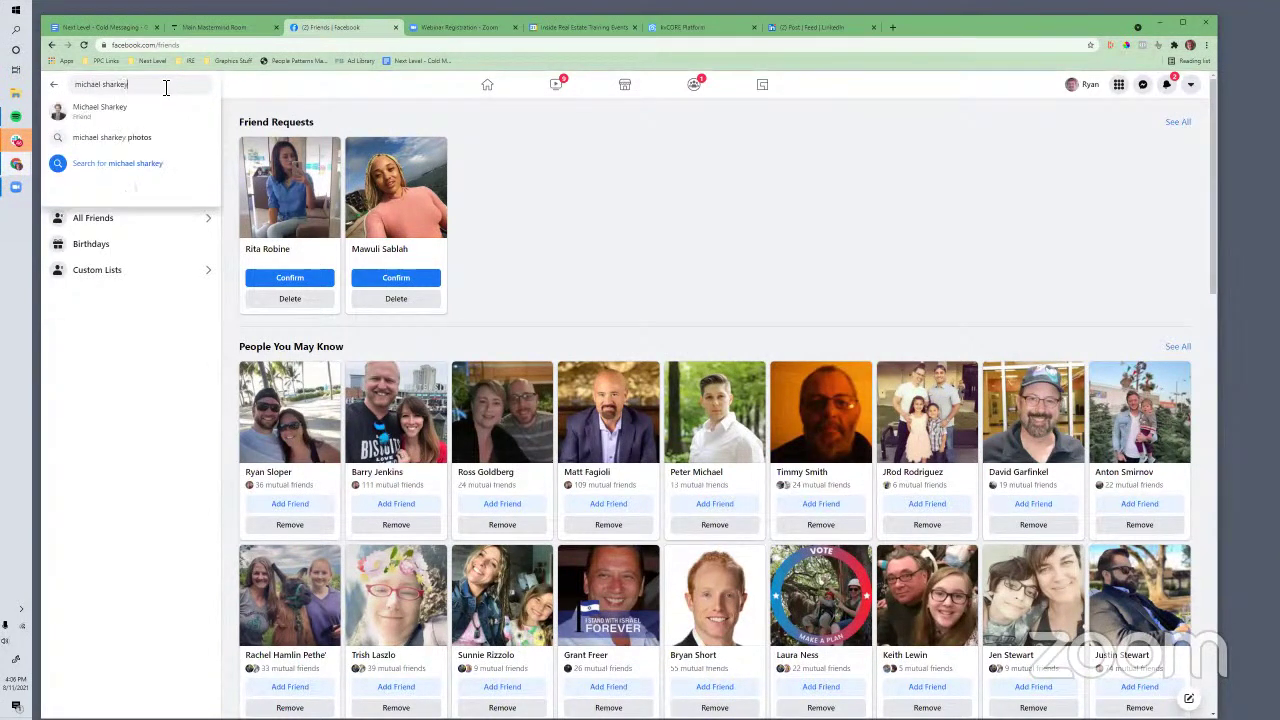
{"action": "left_click", "coordinate": [115, 106]}
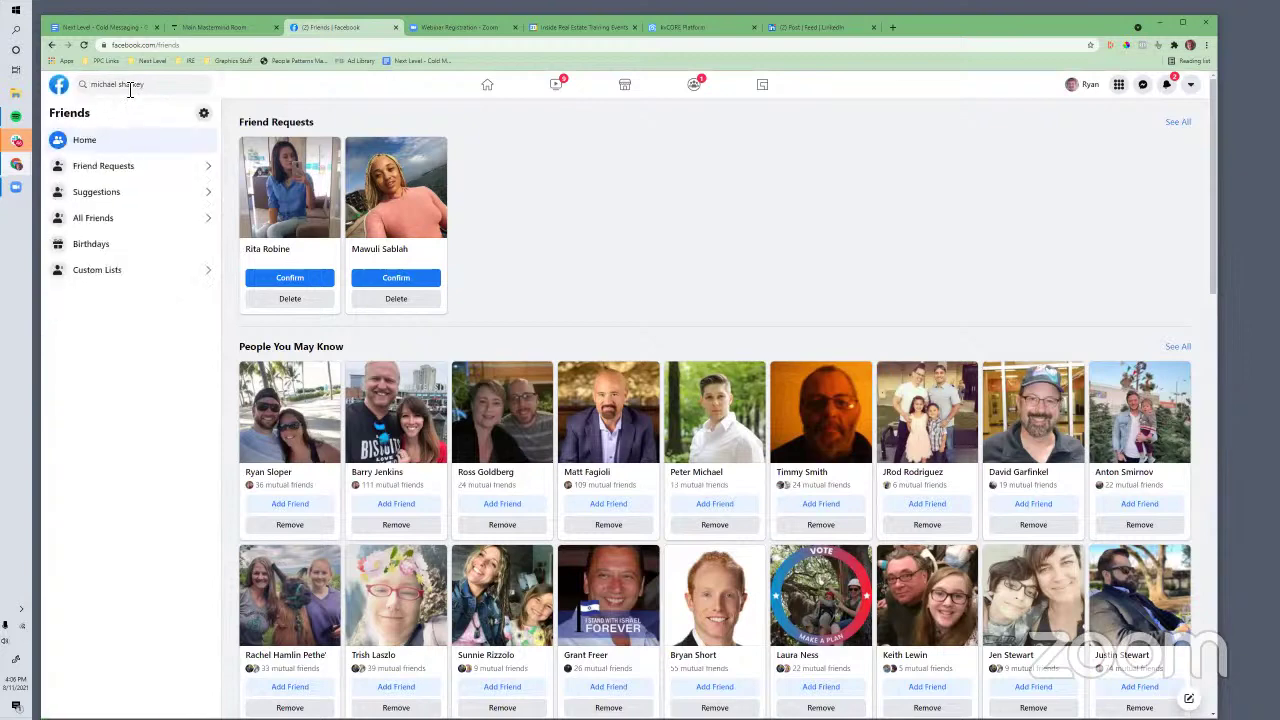
{"action": "left_click", "coordinate": [123, 130]}
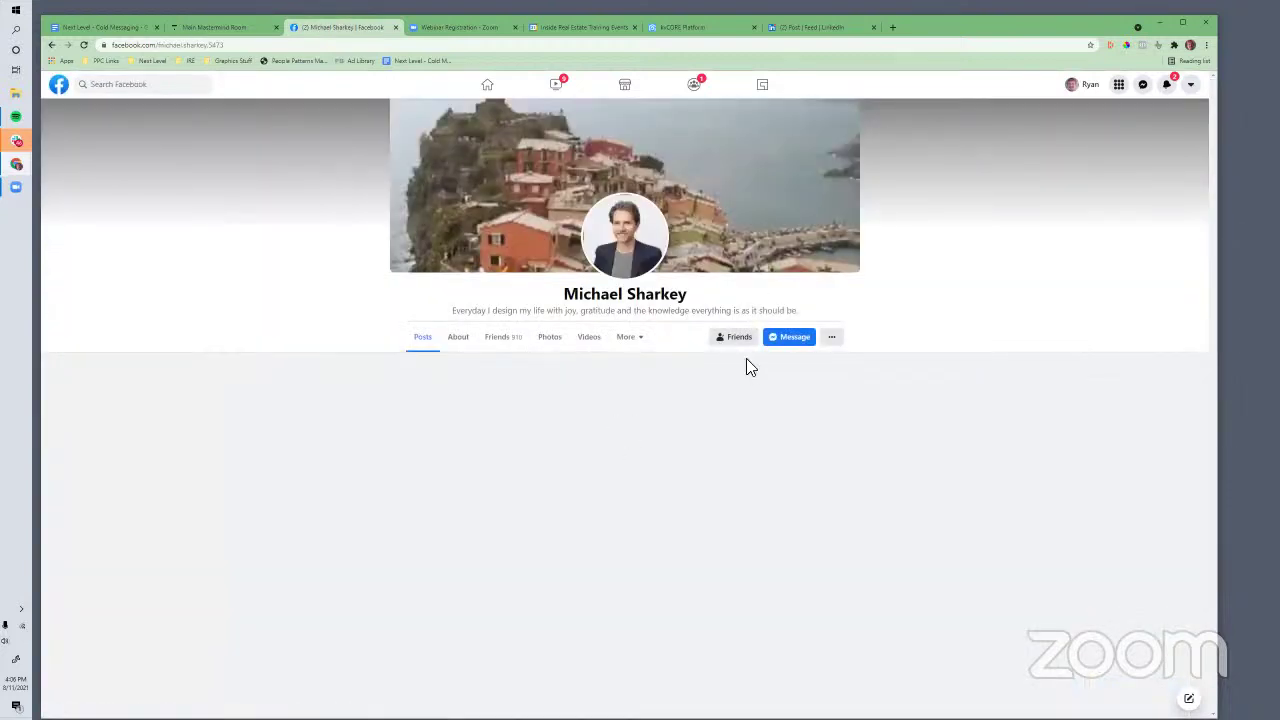
{"action": "left_click", "coordinate": [789, 336]}
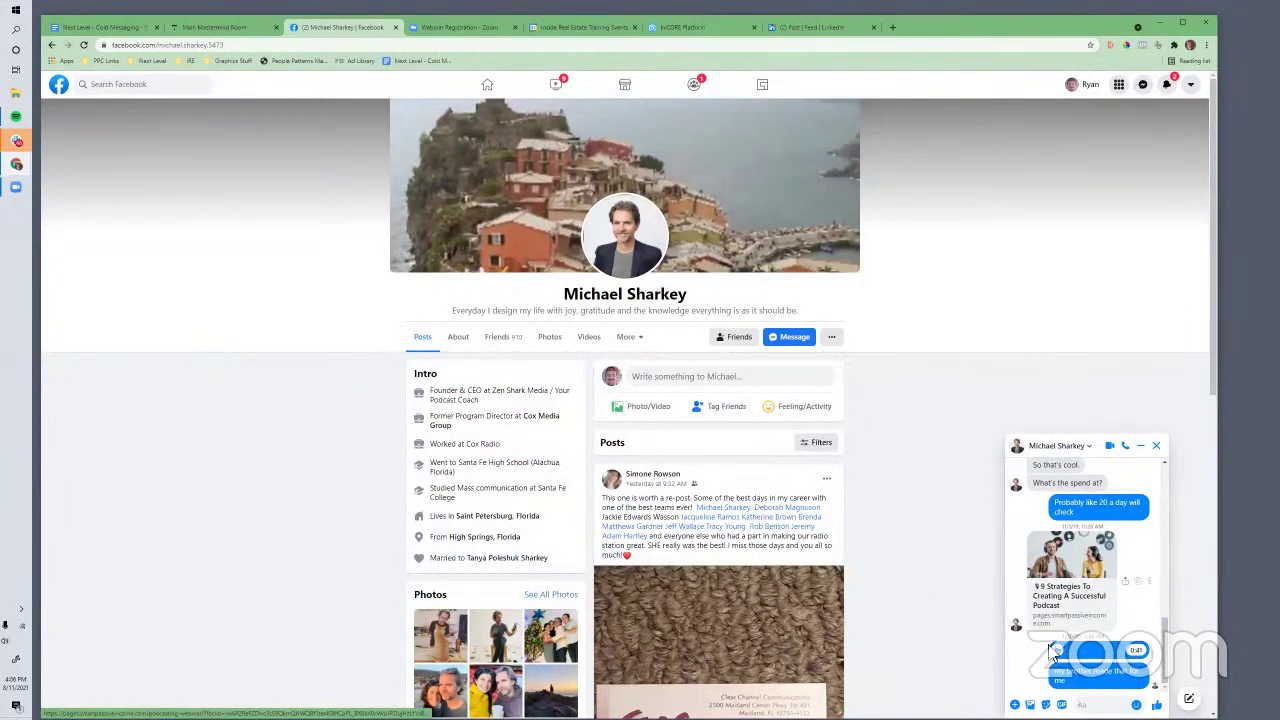
{"action": "scroll", "coordinate": [628, 400], "scroll_direction": "down", "scroll_amount": 1}
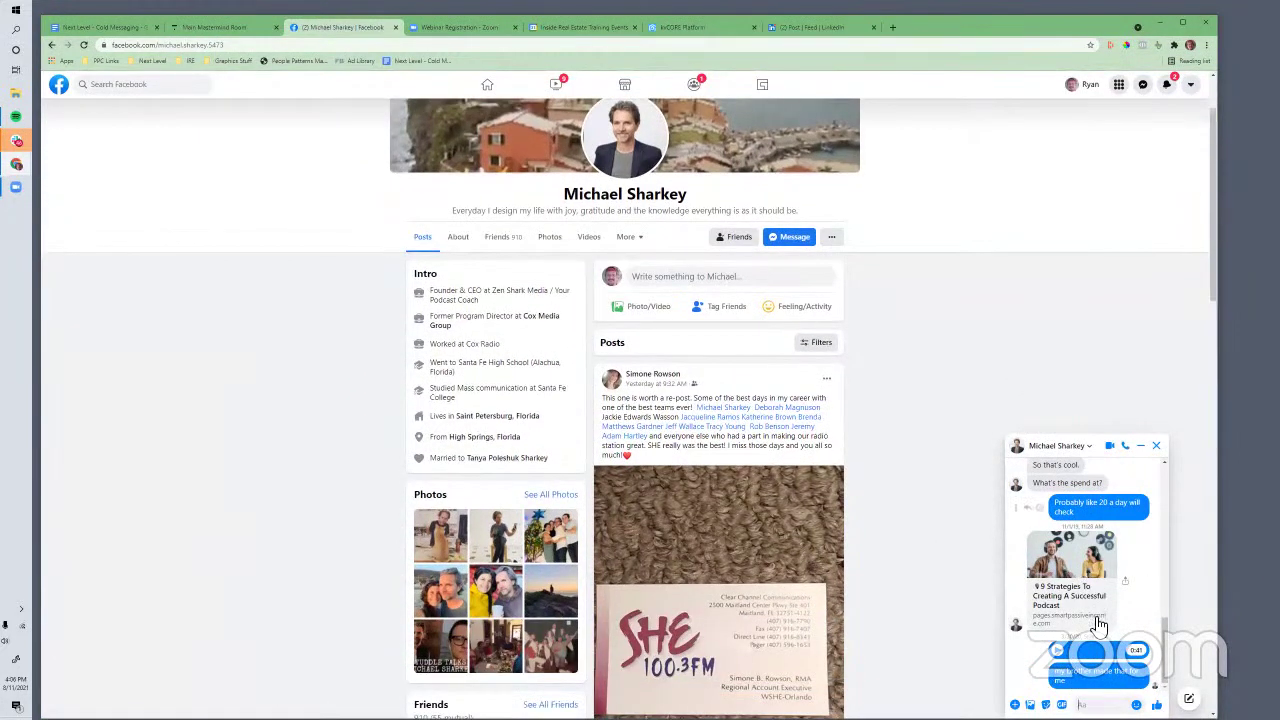
Copy the 'Hi Name' homeowner message paragraph from the Cold Messaging outline
{"action": "left_click", "coordinate": [100, 27]}
{"action": "left_click", "coordinate": [519, 356]}
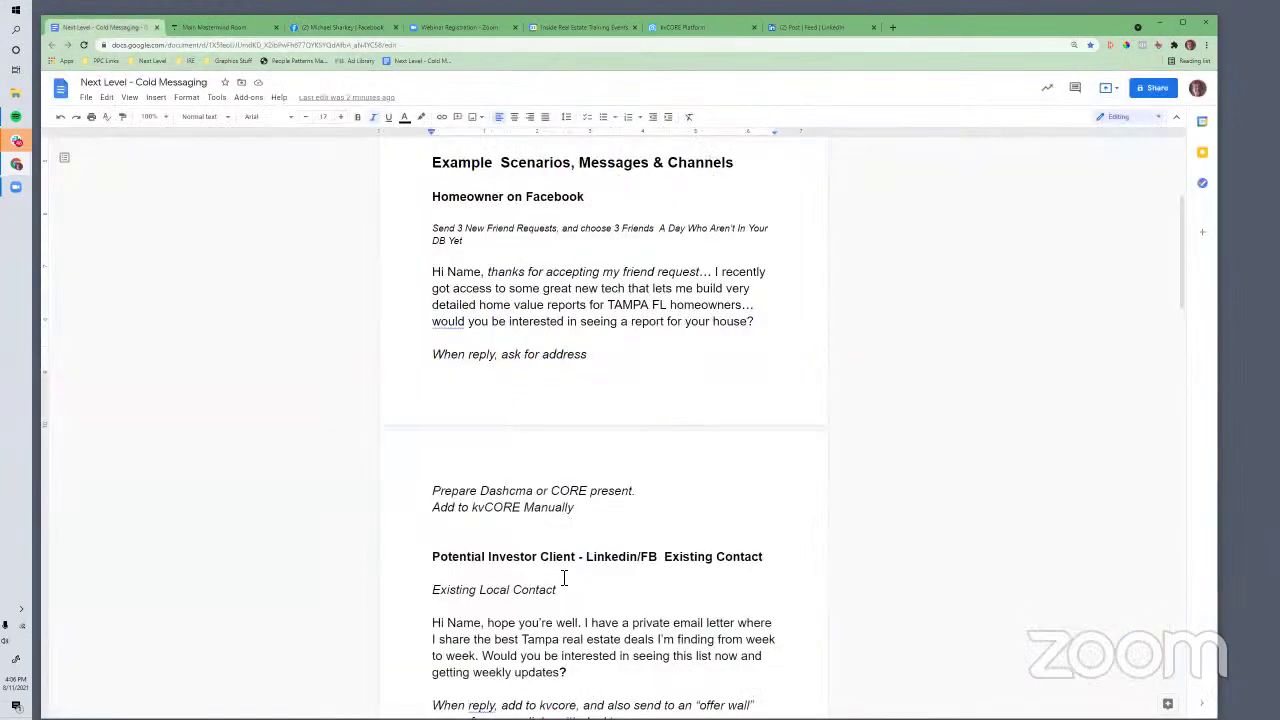
{"action": "scroll", "coordinate": [566, 458], "scroll_direction": "up", "scroll_amount": 3}
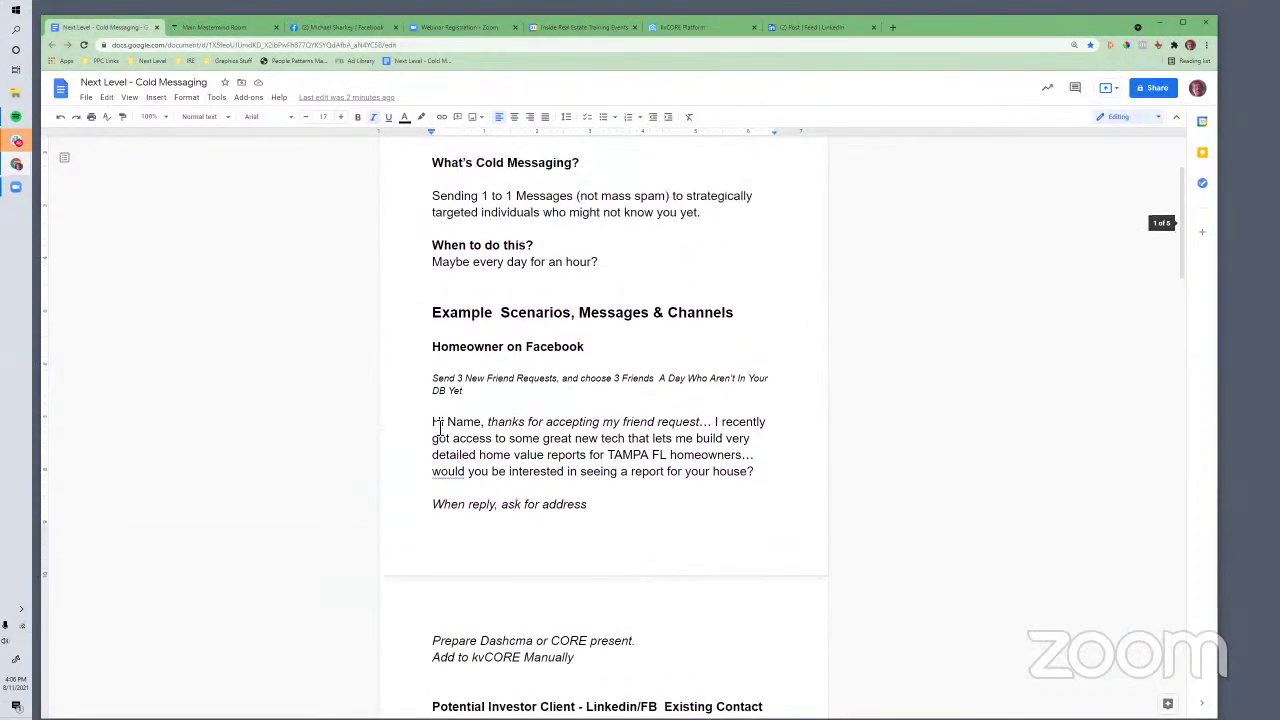
{"action": "triple_click", "coordinate": [688, 471]}
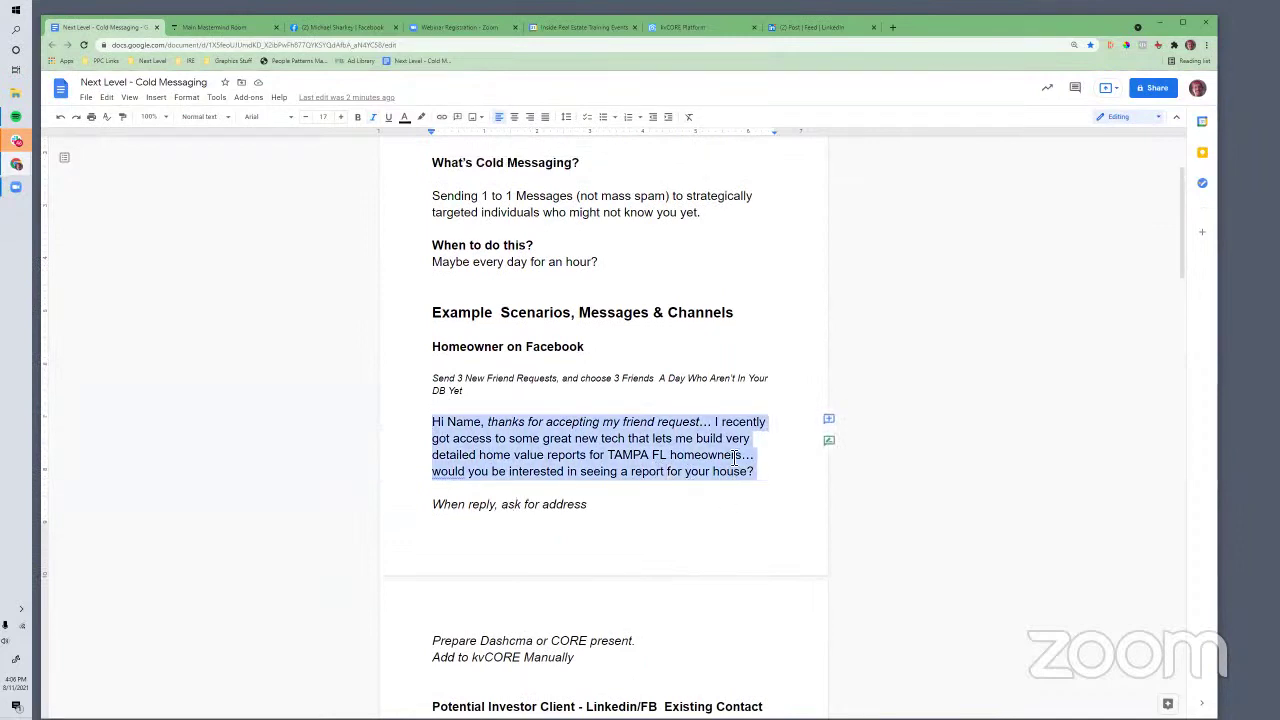
{"action": "left_click", "coordinate": [312, 28]}
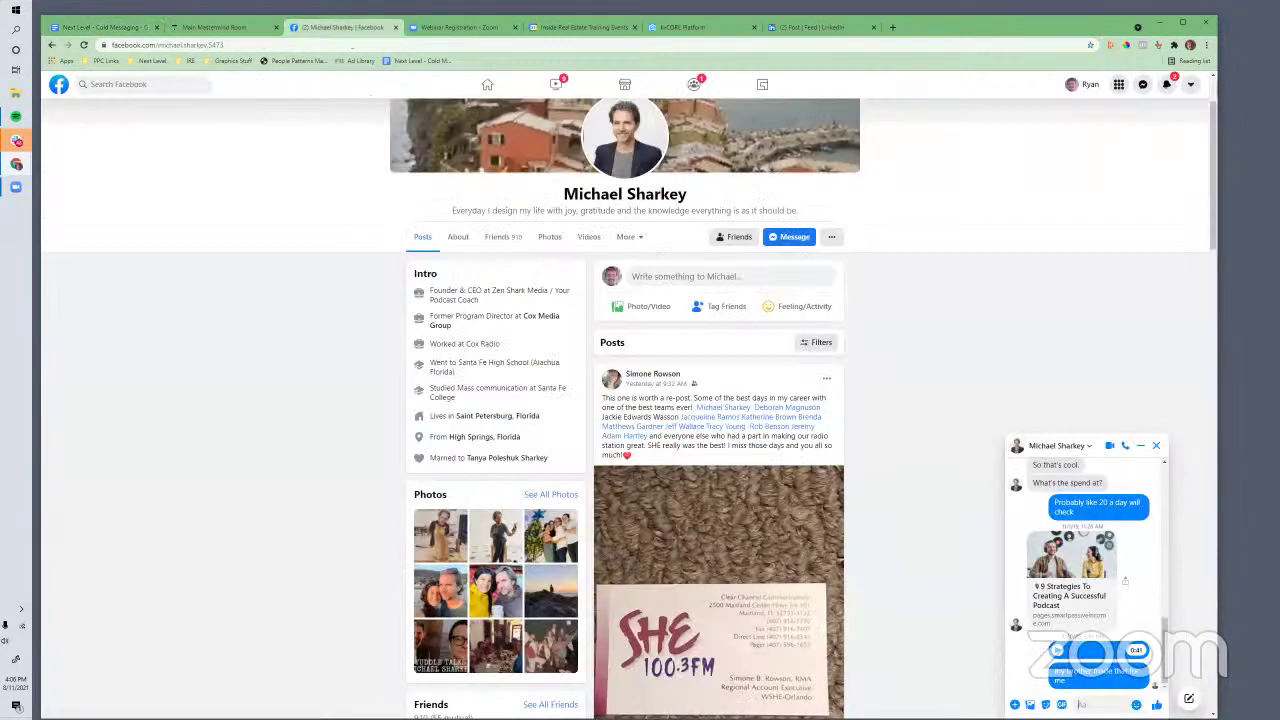
Paste the homeowner message into the chat, replacing the Name greeting with 'Hi, real quick,'
{"action": "left_click", "coordinate": [1081, 704]}
{"action": "key", "text": "ctrl+v"}
{"action": "scroll", "coordinate": [1062, 685], "scroll_direction": "up", "scroll_amount": 3}
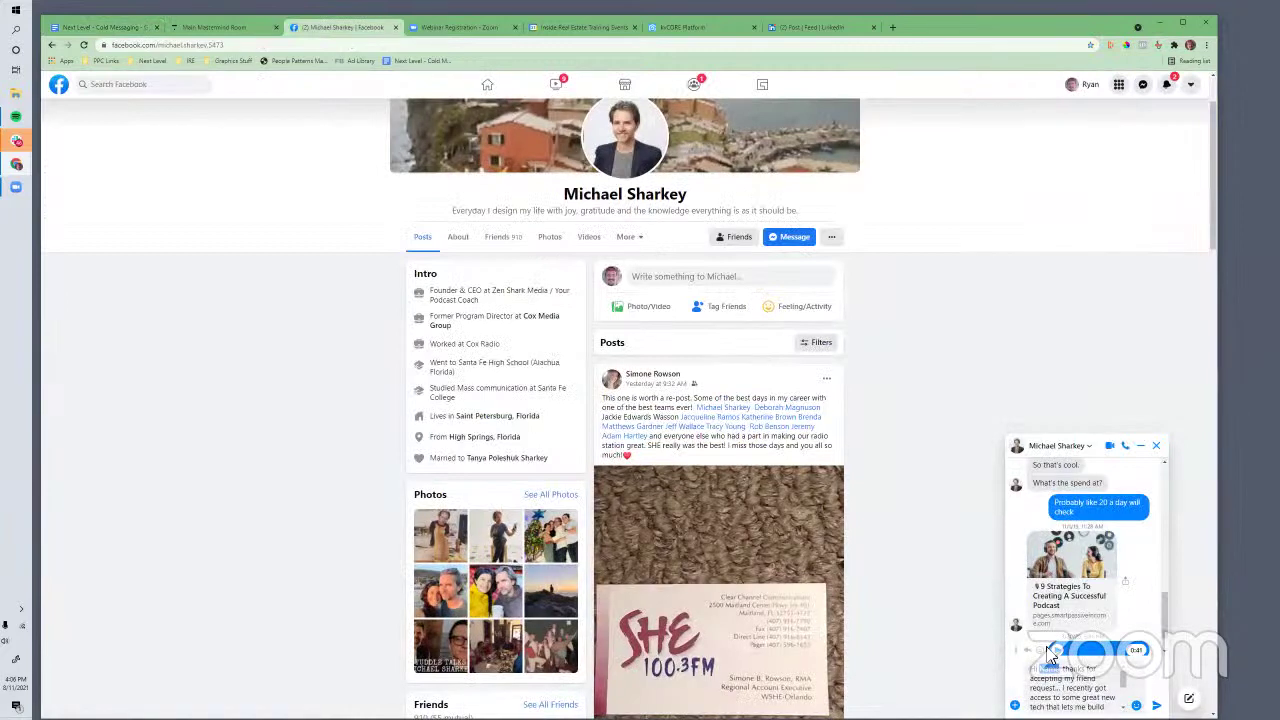
{"action": "key", "text": "BackSpace"}
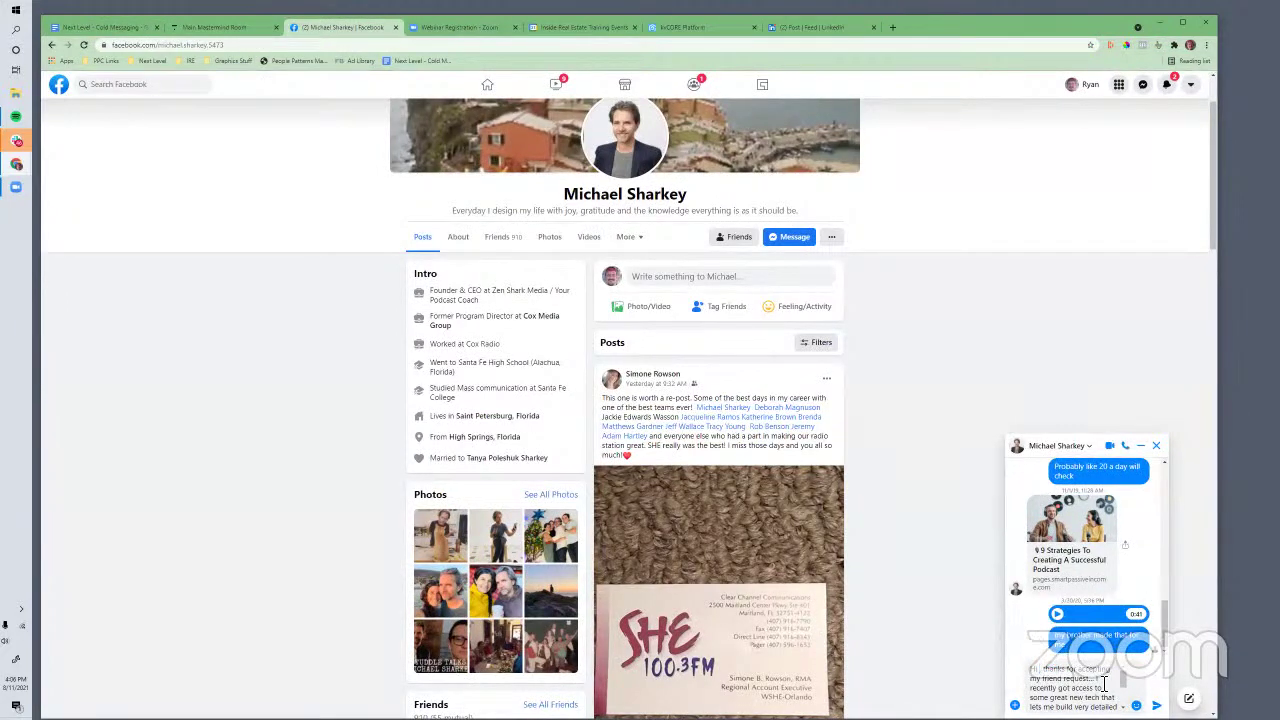
{"action": "left_click_drag", "start_coordinate": [1104, 683], "coordinate": [1022, 676]}
{"action": "type", "text": "Hi, real quic"}
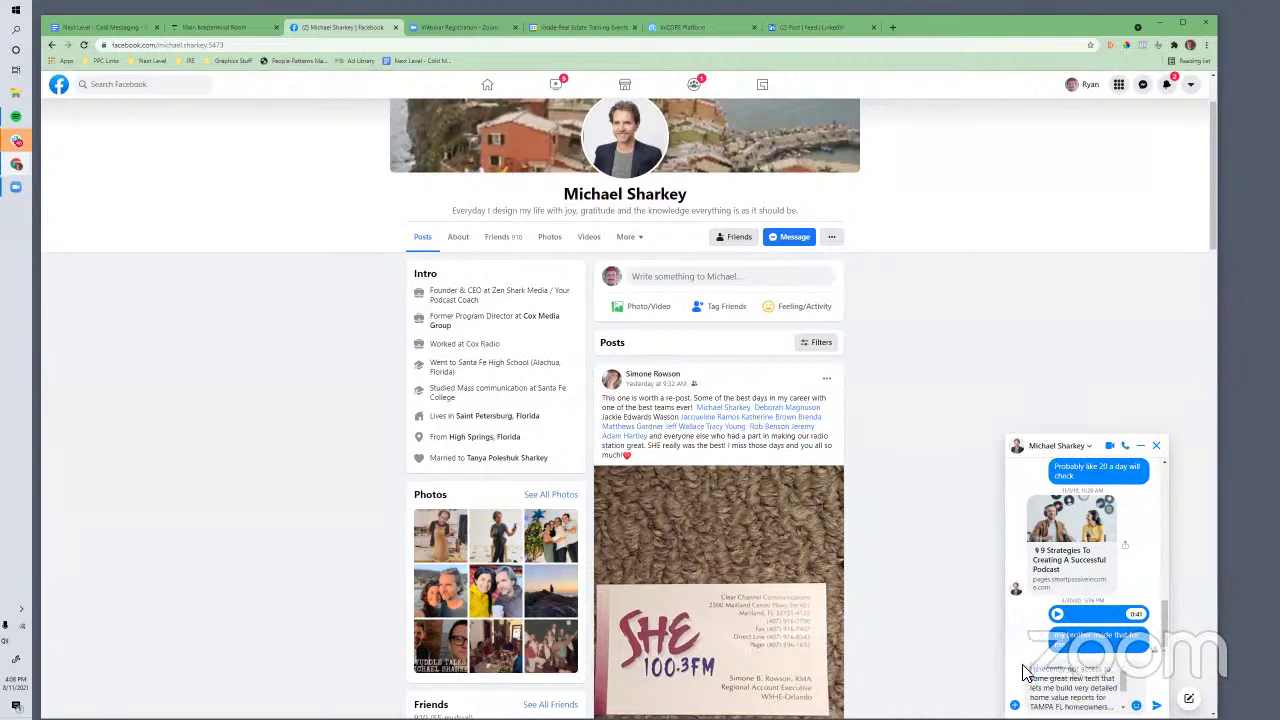
{"action": "type", "text": "k, I recently"}
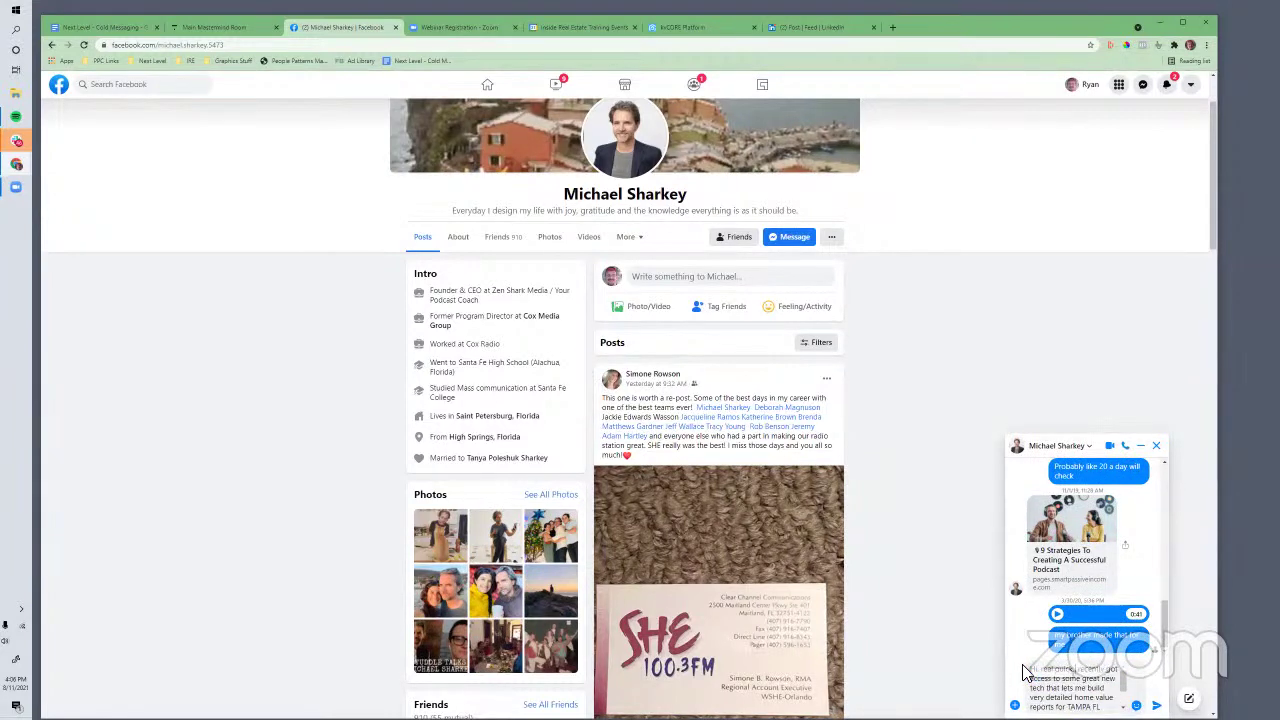
Send the home value report message to the friend in Messenger
{"action": "scroll", "coordinate": [1070, 688], "scroll_direction": "down", "scroll_amount": 2}
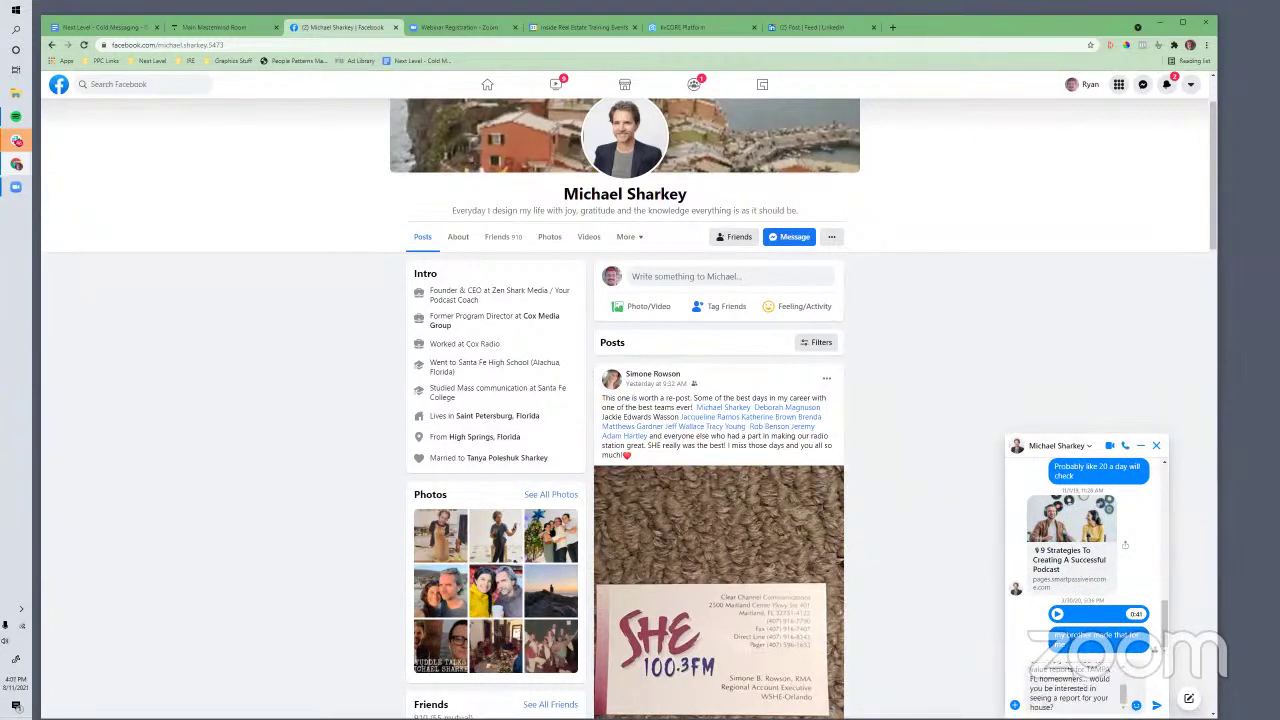
{"action": "scroll", "coordinate": [629, 408], "scroll_direction": "down", "scroll_amount": 2}
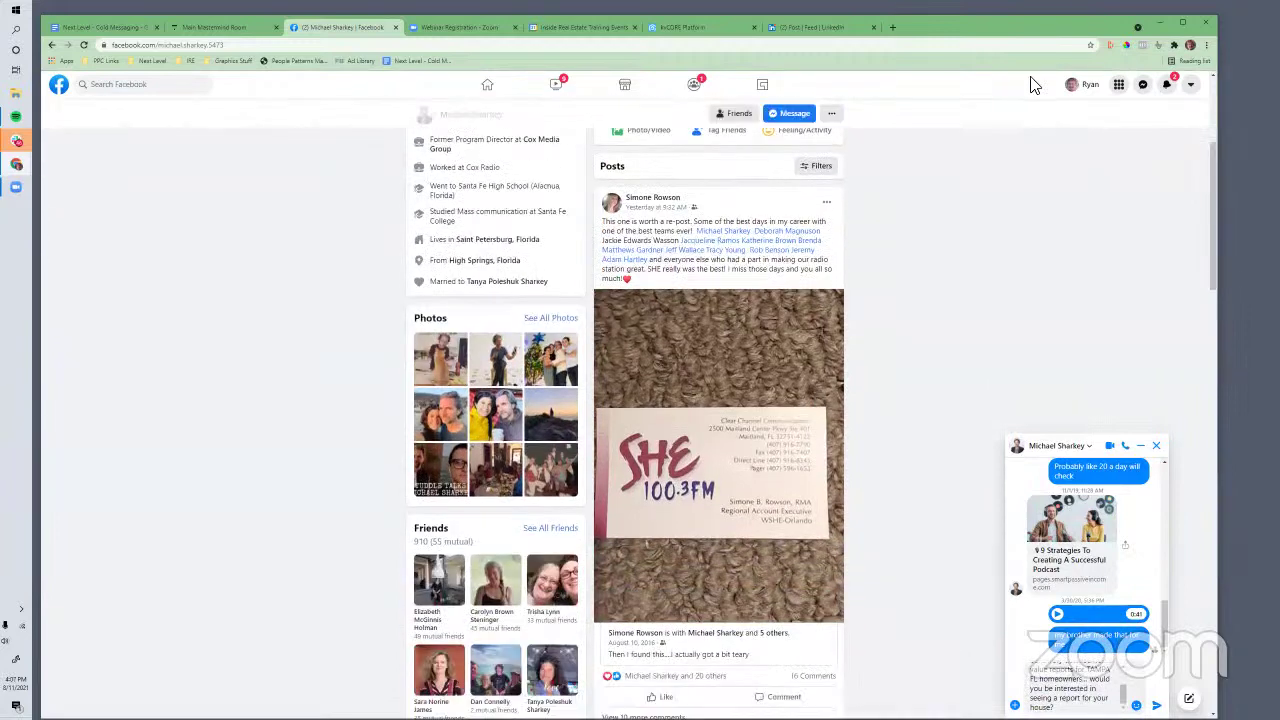
{"action": "left_click_drag", "start_coordinate": [973, 33], "coordinate": [960, 16]}
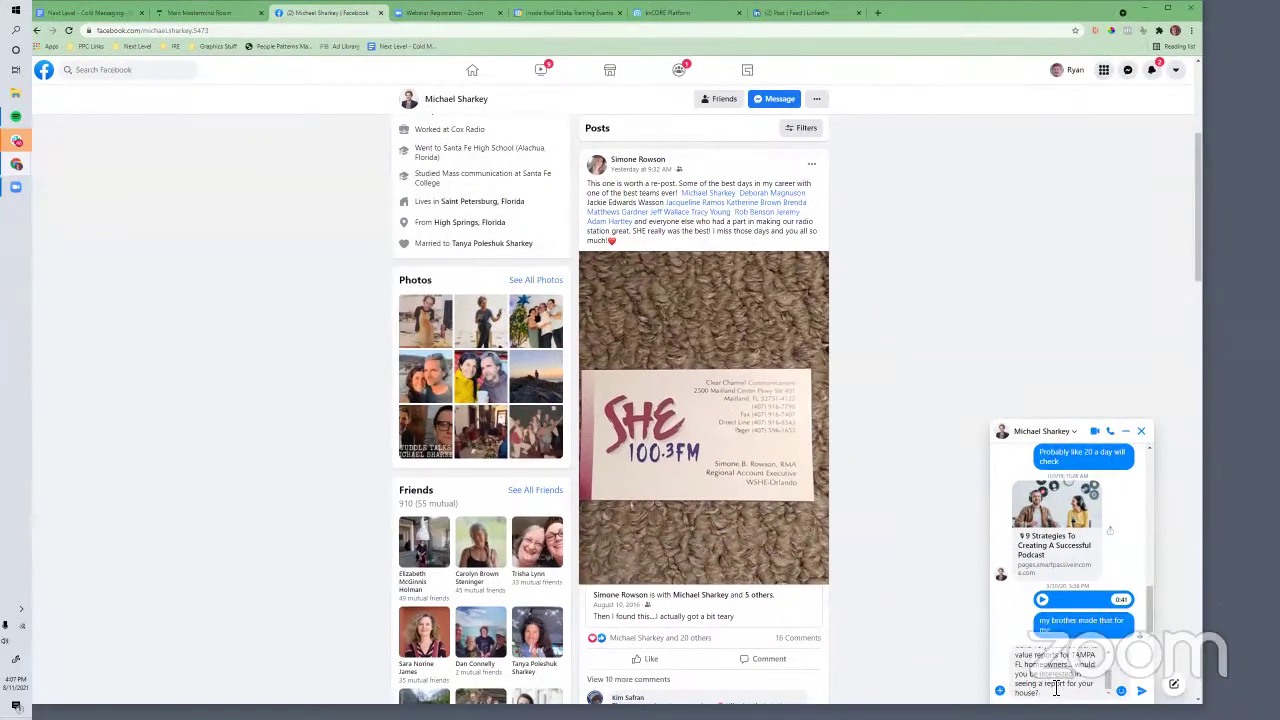
{"action": "scroll", "coordinate": [1056, 691], "scroll_direction": "down", "scroll_amount": 1}
{"action": "scroll", "coordinate": [1057, 697], "scroll_direction": "down", "scroll_amount": 1}
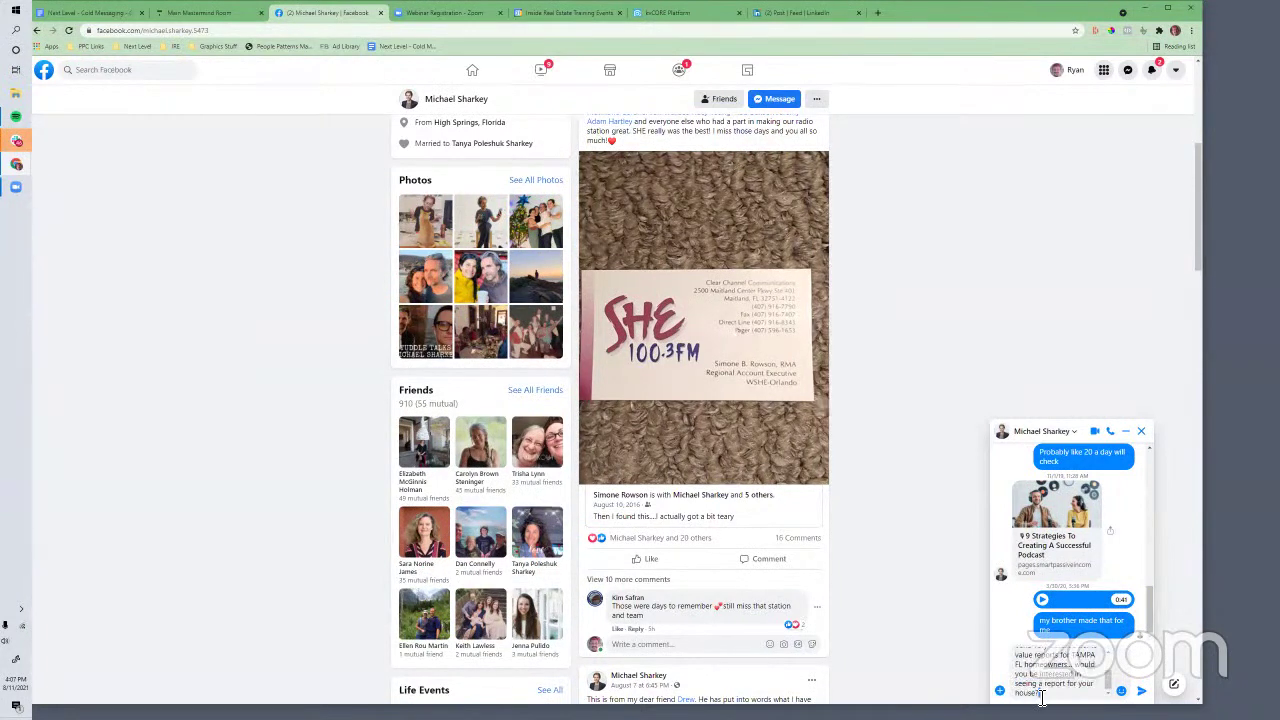
{"action": "left_click", "coordinate": [1141, 691]}
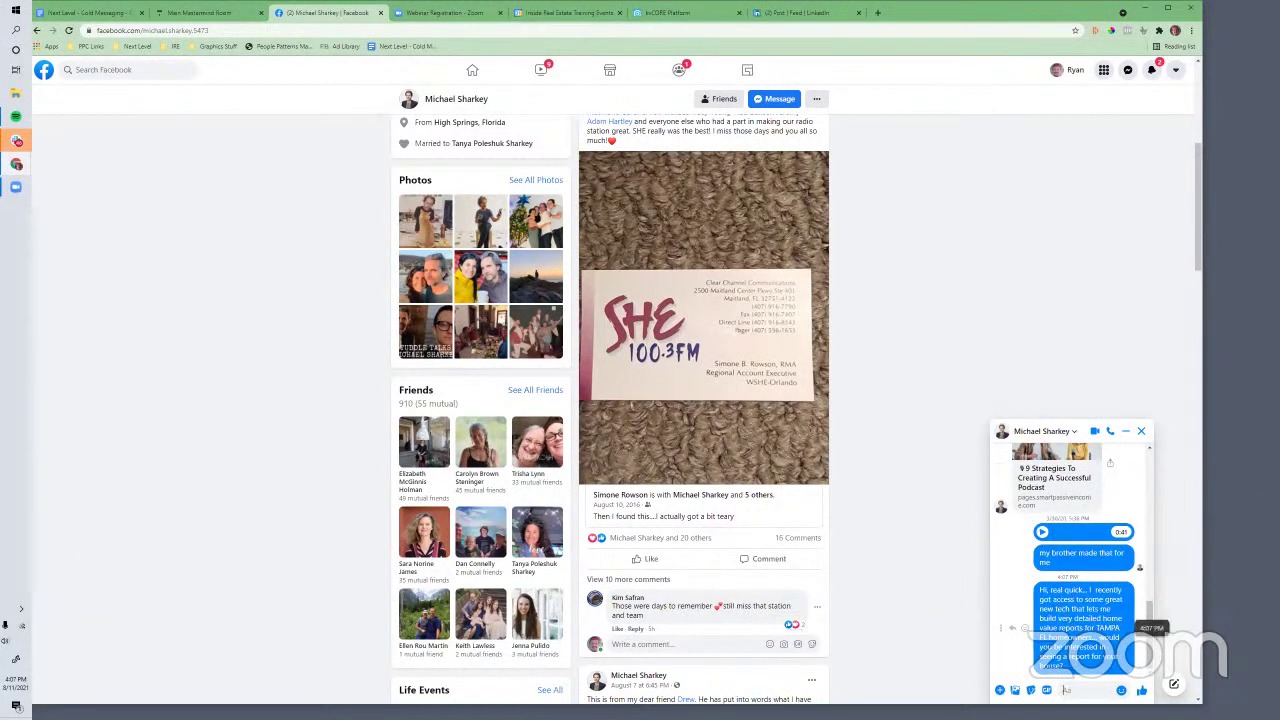
{"action": "scroll", "coordinate": [390, 475], "scroll_direction": "up", "scroll_amount": 1}
{"action": "scroll", "coordinate": [543, 529], "scroll_direction": "up", "scroll_amount": 5}
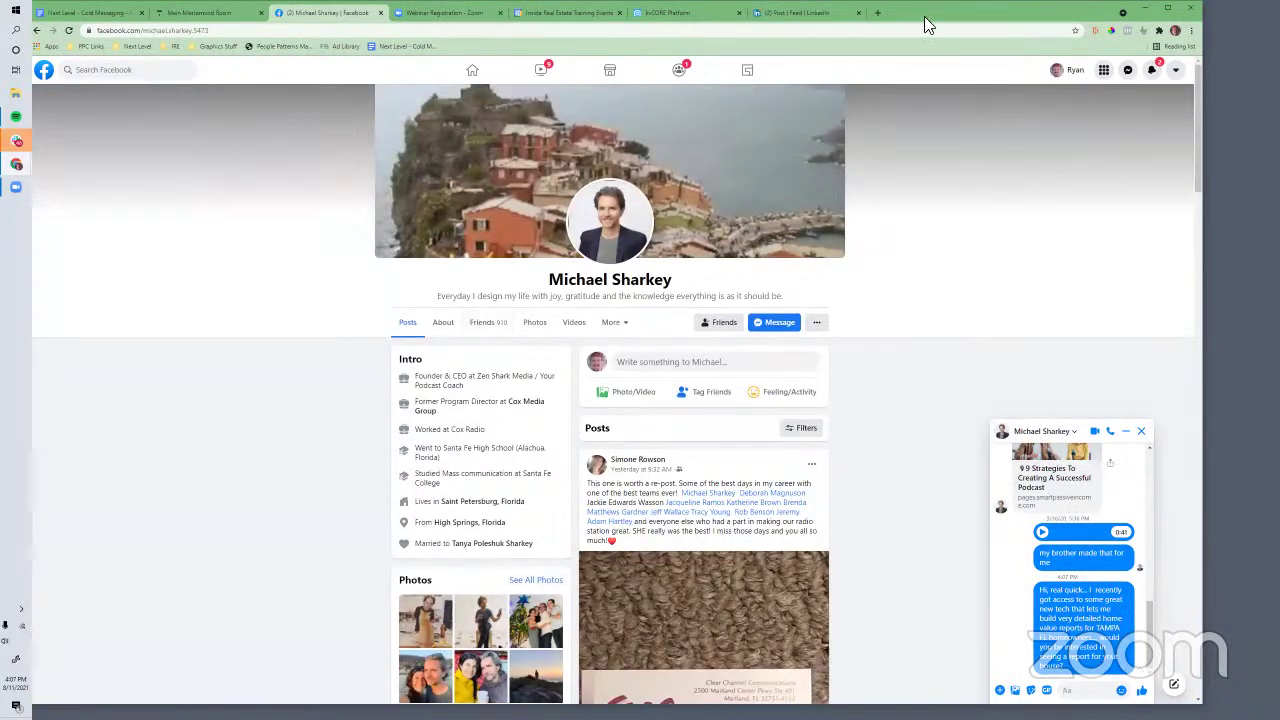
{"action": "left_click_drag", "start_coordinate": [925, 25], "coordinate": [965, 31]}
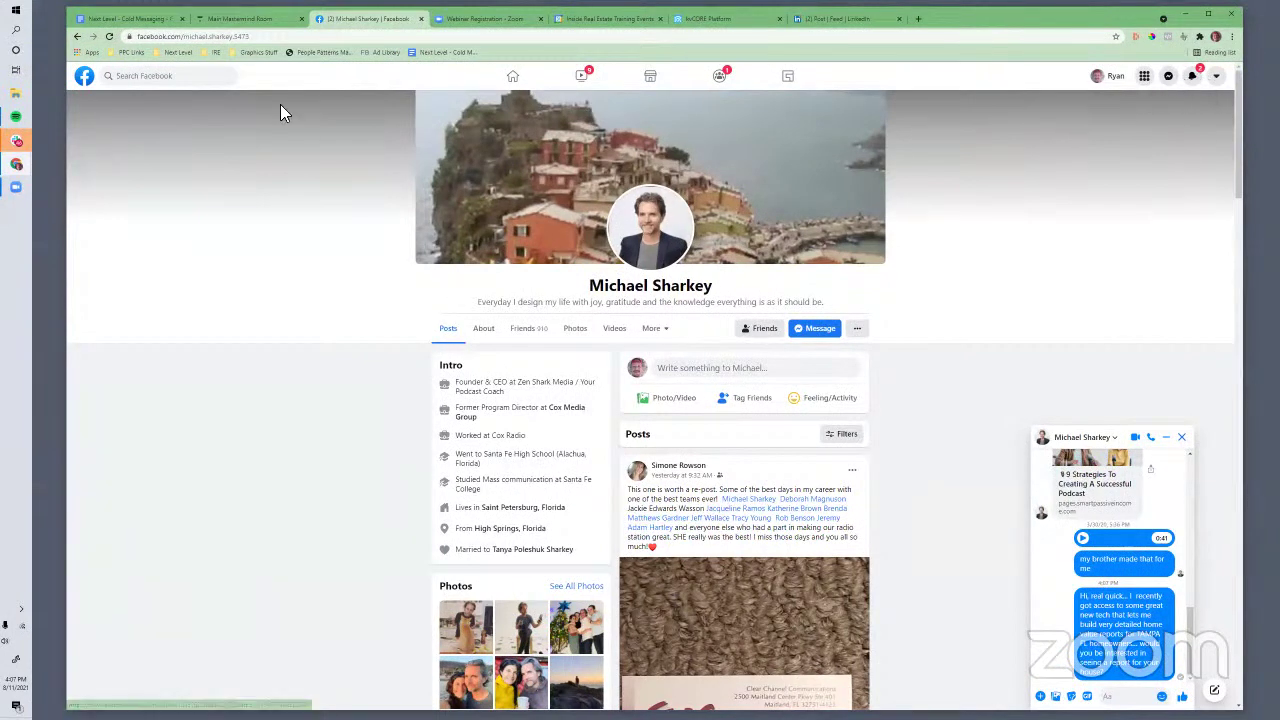
Finish the address note with "Cool, what's your address again?" and add a blank line below
{"action": "left_click", "coordinate": [128, 18]}
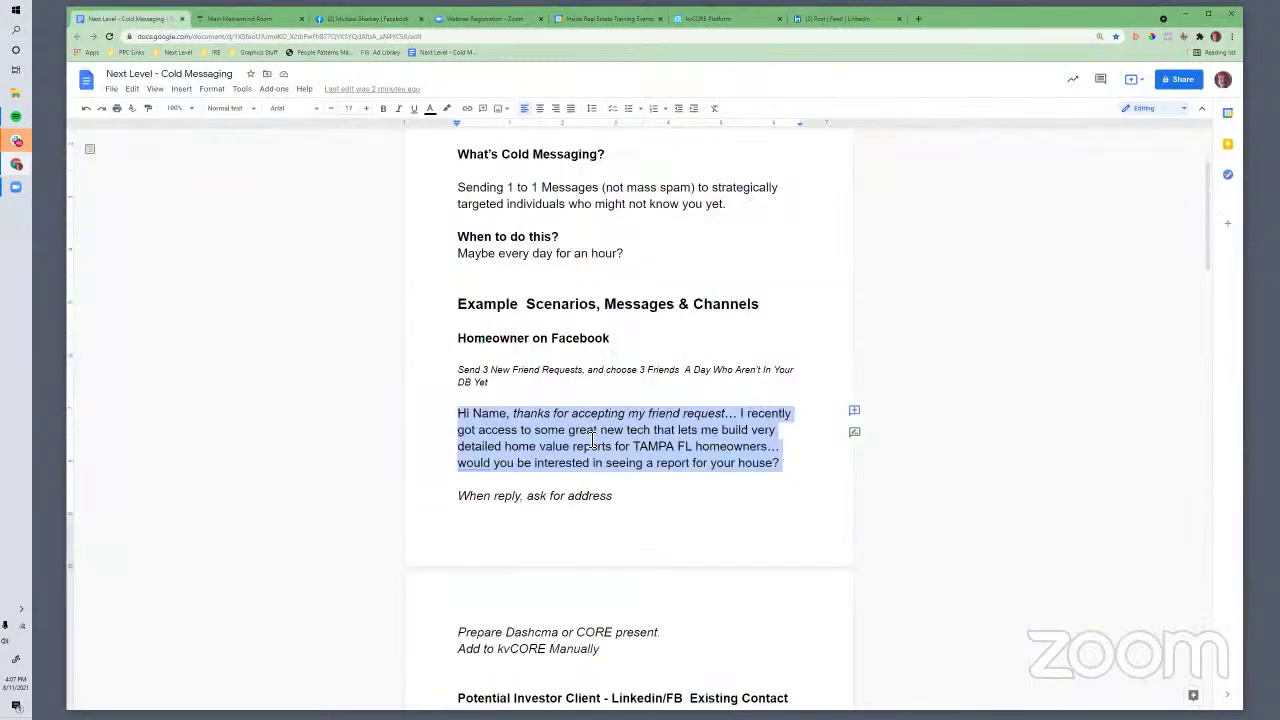
{"action": "left_click", "coordinate": [596, 430]}
{"action": "left_click_drag", "start_coordinate": [460, 415], "coordinate": [798, 472]}
{"action": "scroll", "coordinate": [568, 495], "scroll_direction": "down", "scroll_amount": 1}
{"action": "left_click", "coordinate": [631, 447]}
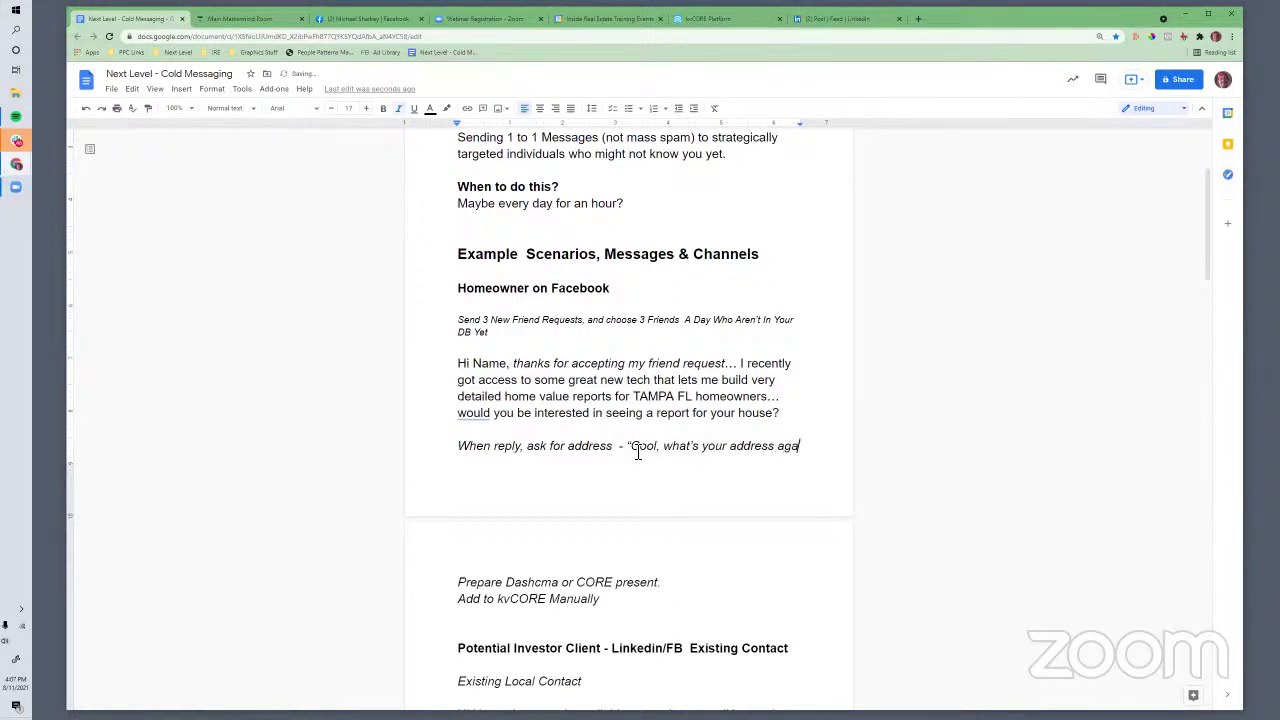
{"action": "type", "text": "in?\""}
{"action": "scroll", "coordinate": [618, 452], "scroll_direction": "down", "scroll_amount": 3}
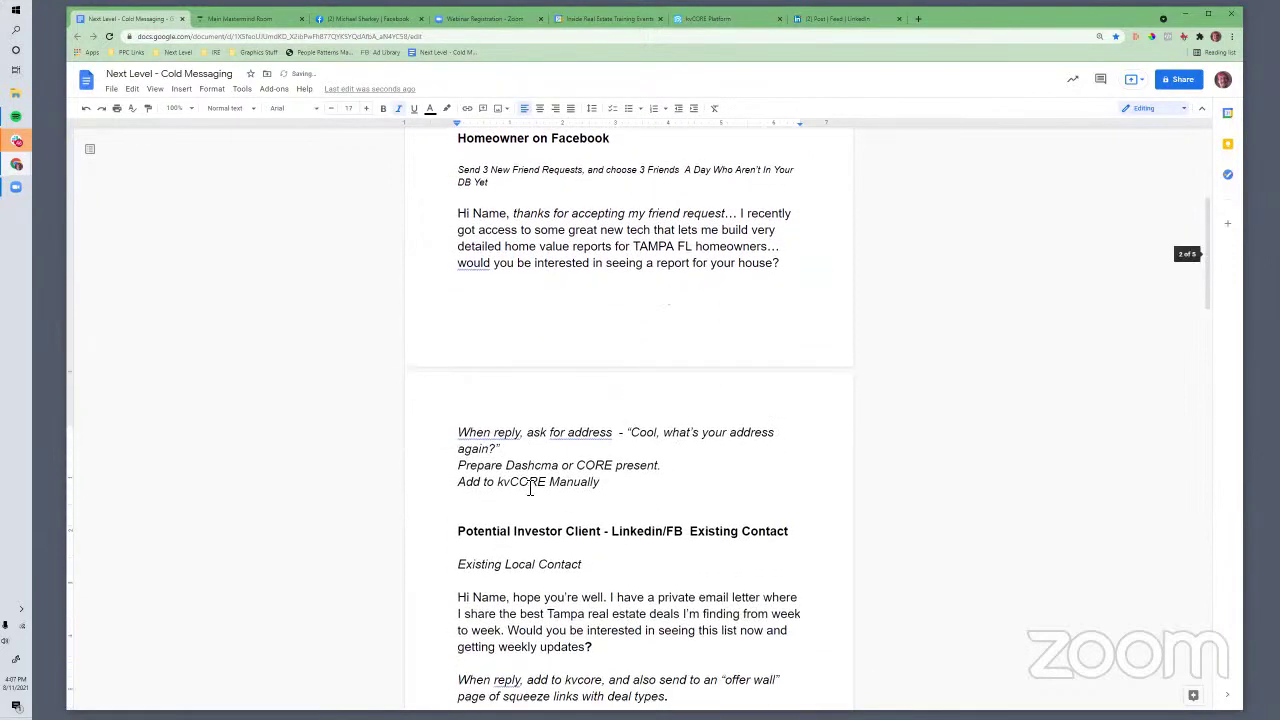
{"action": "key", "text": "Return"}
Highlight the 'Dashcma or CORE present' reply note and the word Dashcma to review it
{"action": "scroll", "coordinate": [496, 457], "scroll_direction": "down", "scroll_amount": 4}
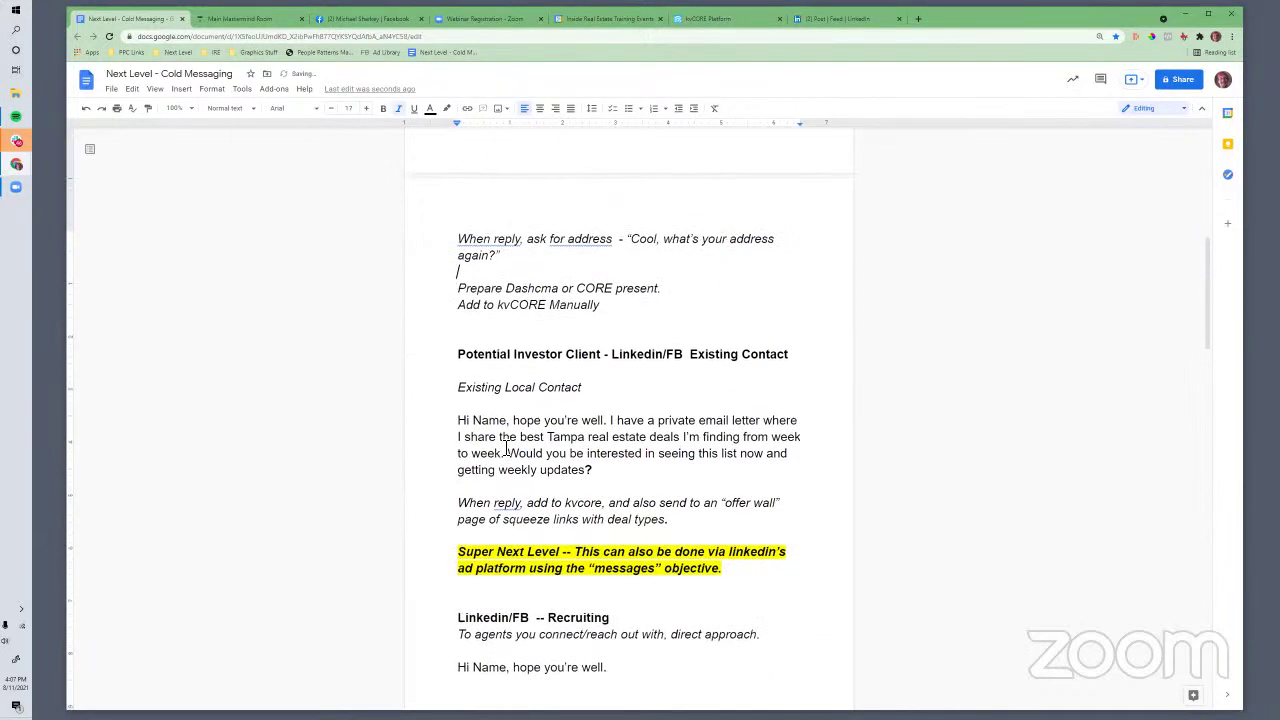
{"action": "scroll", "coordinate": [528, 457], "scroll_direction": "up", "scroll_amount": 3}
{"action": "left_click", "coordinate": [430, 451]}
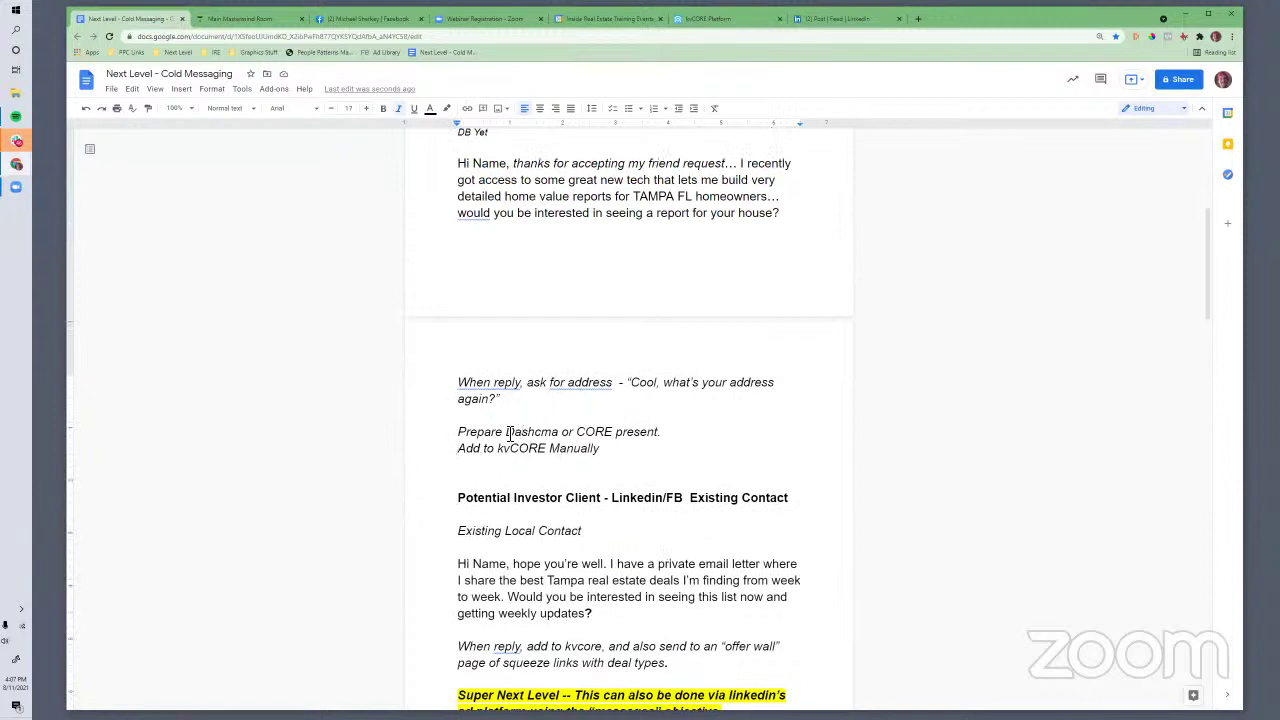
{"action": "left_click_drag", "start_coordinate": [506, 435], "coordinate": [586, 441]}
{"action": "left_click", "coordinate": [664, 437]}
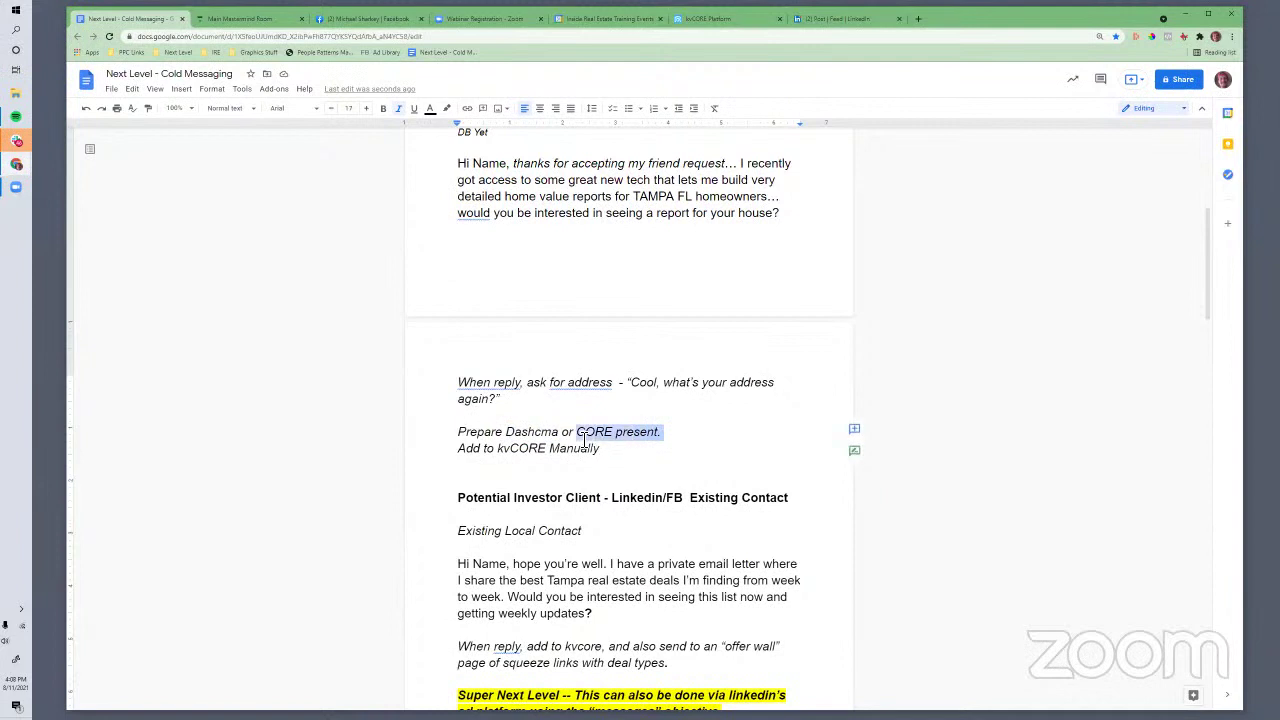
{"action": "left_click_drag", "start_coordinate": [507, 437], "coordinate": [560, 437]}
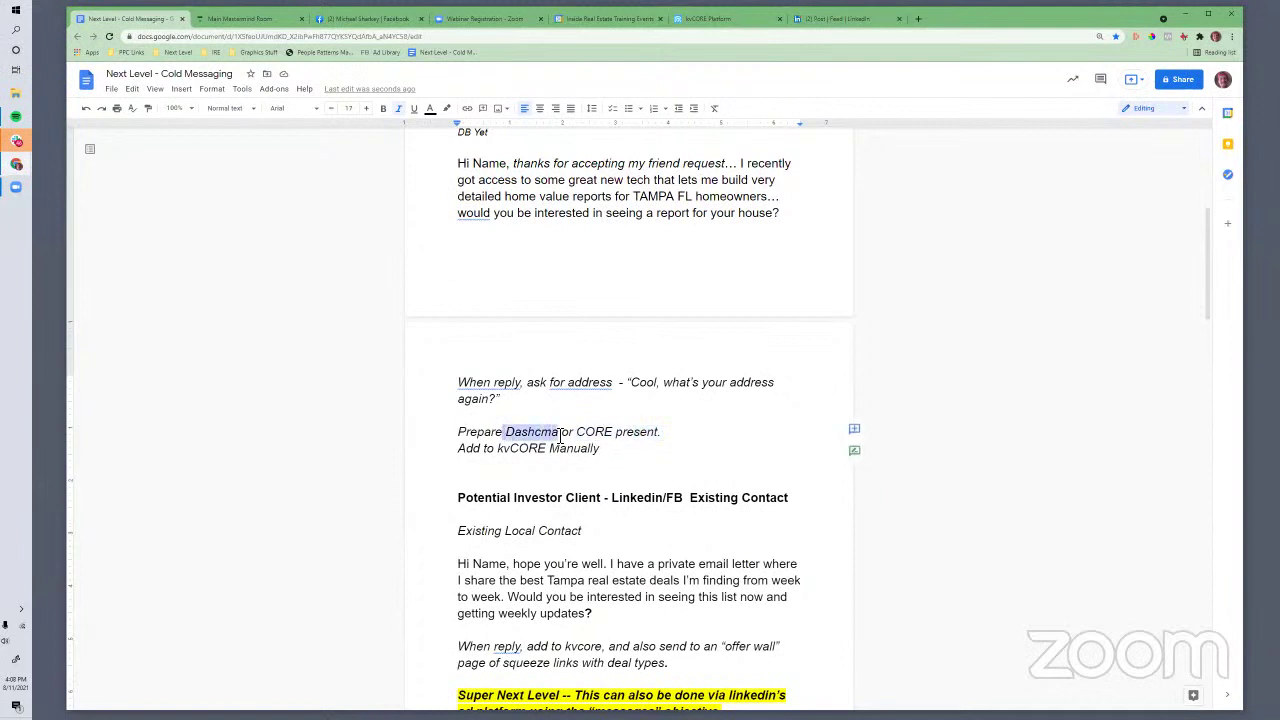
{"action": "left_click", "coordinate": [563, 497]}
Reread the 'Hi Name' homeowner message by selecting it in parts and as a whole
{"action": "scroll", "coordinate": [630, 497], "scroll_direction": "up", "scroll_amount": 2}
{"action": "scroll", "coordinate": [611, 449], "scroll_direction": "down", "scroll_amount": 1}
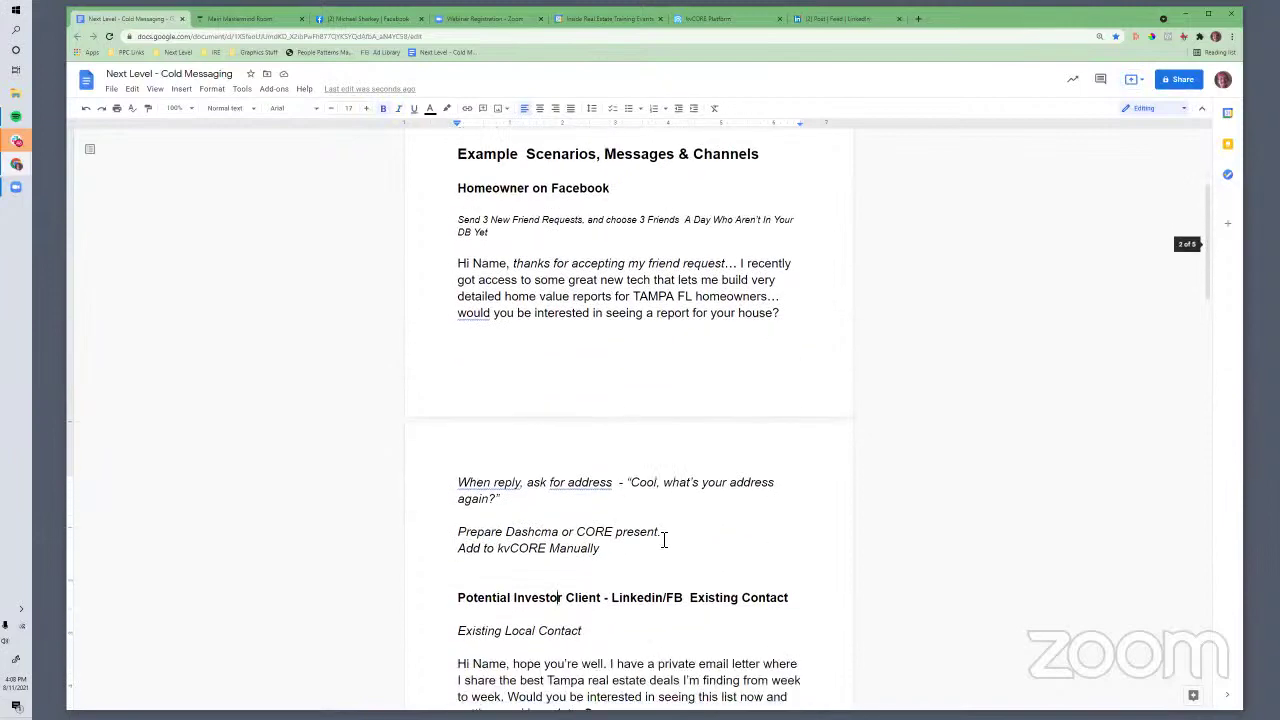
{"action": "scroll", "coordinate": [663, 537], "scroll_direction": "up", "scroll_amount": 3}
{"action": "scroll", "coordinate": [663, 537], "scroll_direction": "down", "scroll_amount": 1}
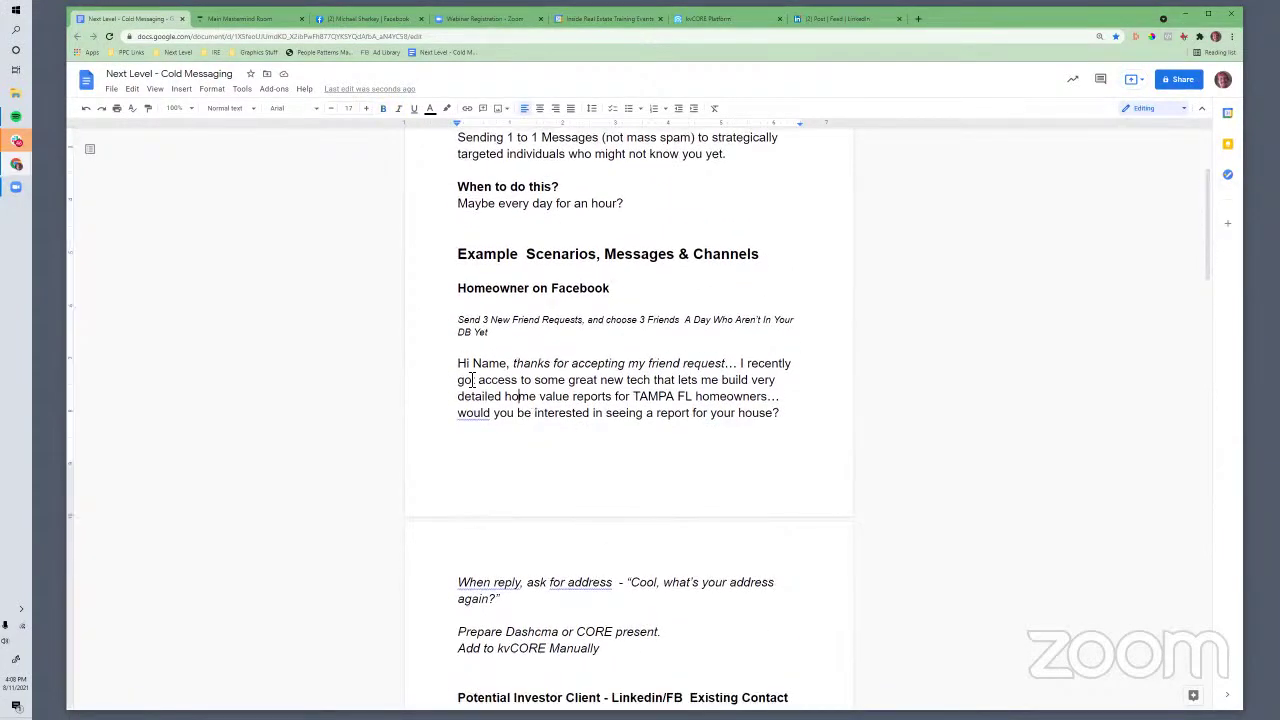
{"action": "left_click_drag", "start_coordinate": [459, 365], "coordinate": [727, 397]}
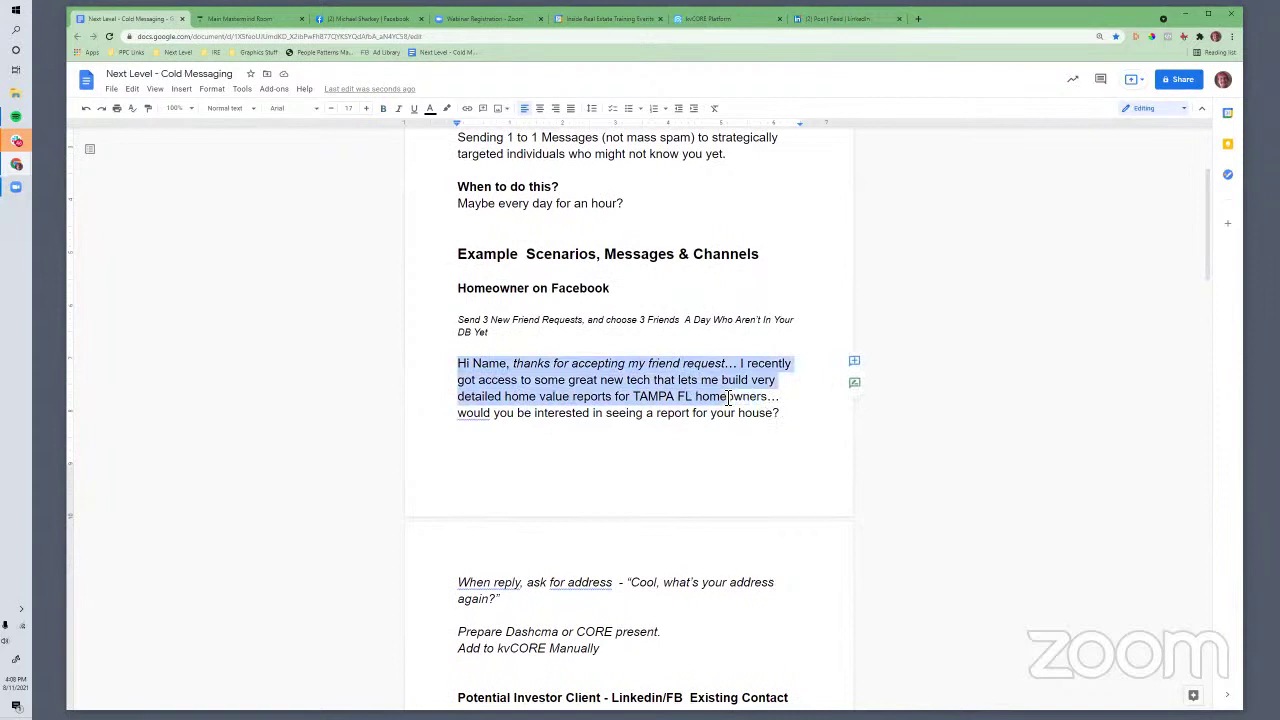
{"action": "left_click", "coordinate": [727, 397]}
{"action": "left_click", "coordinate": [775, 382], "text": "shift"}
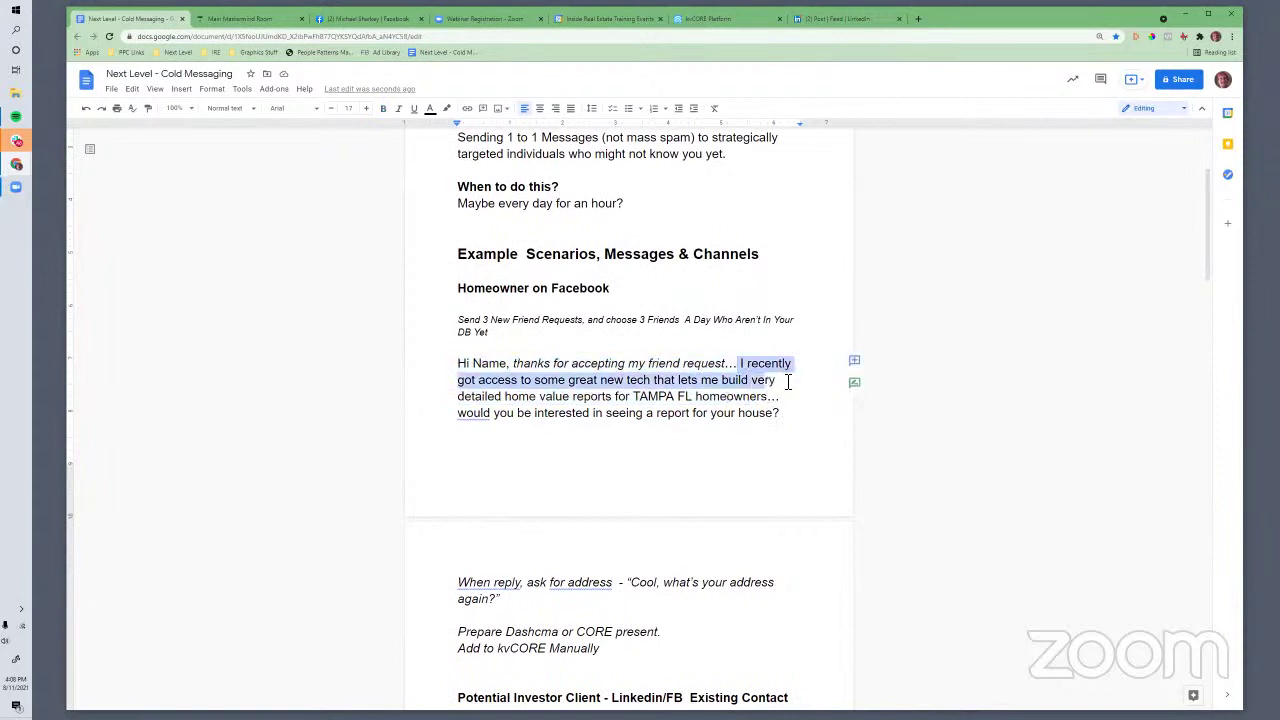
{"action": "left_click", "coordinate": [744, 400]}
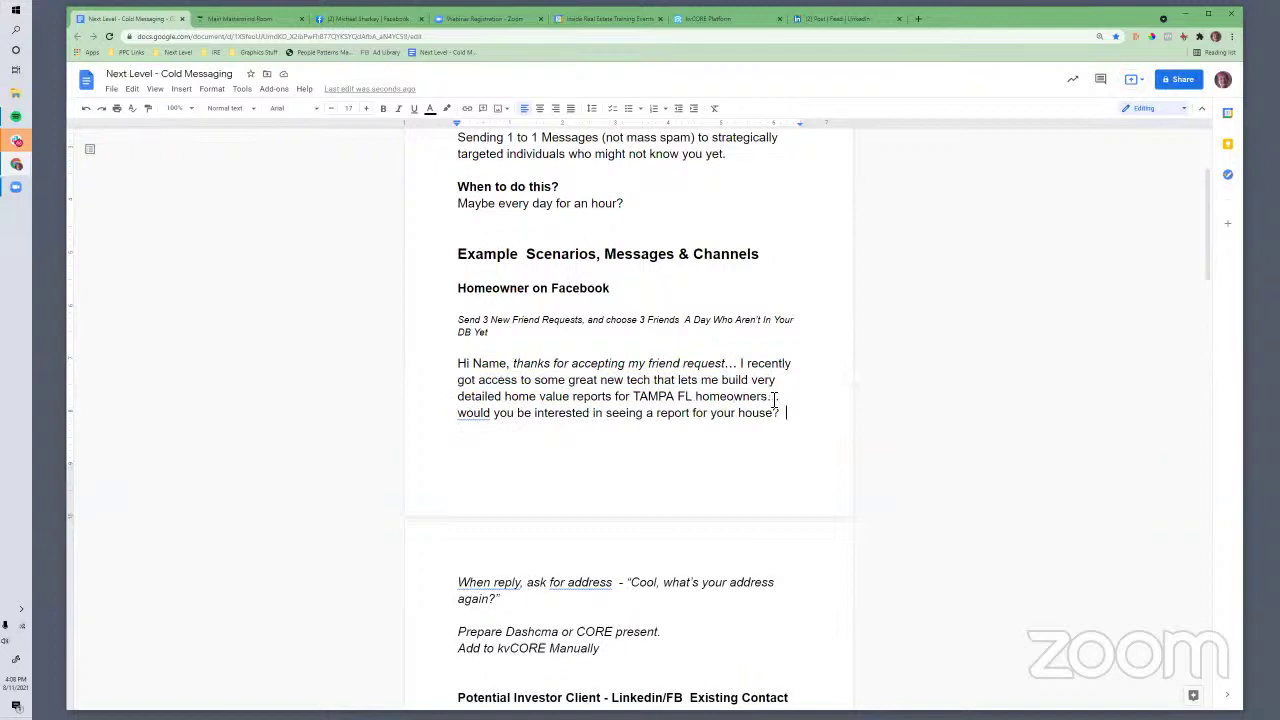
{"action": "left_click_drag", "start_coordinate": [788, 413], "coordinate": [458, 366]}
{"action": "left_click", "coordinate": [565, 398]}
{"action": "left_click", "coordinate": [680, 432]}
{"action": "left_click_drag", "start_coordinate": [786, 412], "coordinate": [474, 375]}
{"action": "left_click", "coordinate": [502, 380]}
Place the cursor below the address question, then go back to the friend's Facebook profile
{"action": "scroll", "coordinate": [582, 478], "scroll_direction": "down", "scroll_amount": 1}
{"action": "scroll", "coordinate": [590, 470], "scroll_direction": "up", "scroll_amount": 2}
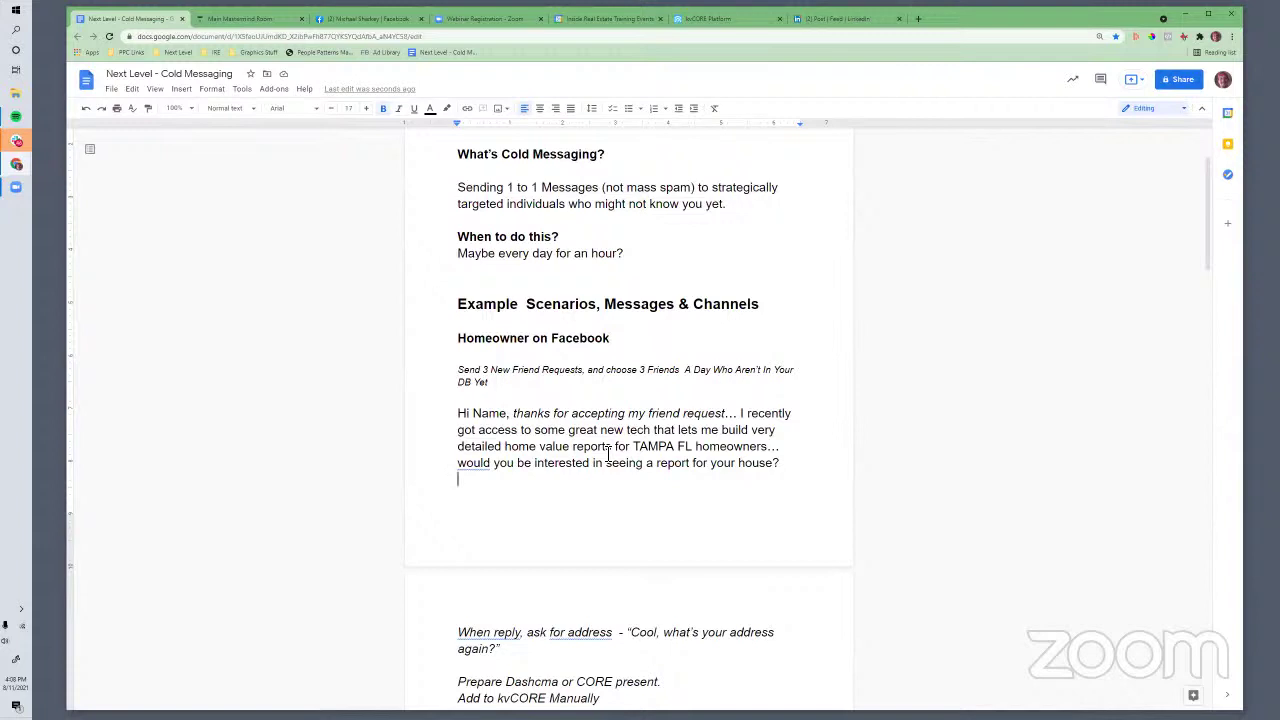
{"action": "scroll", "coordinate": [584, 502], "scroll_direction": "down", "scroll_amount": 4}
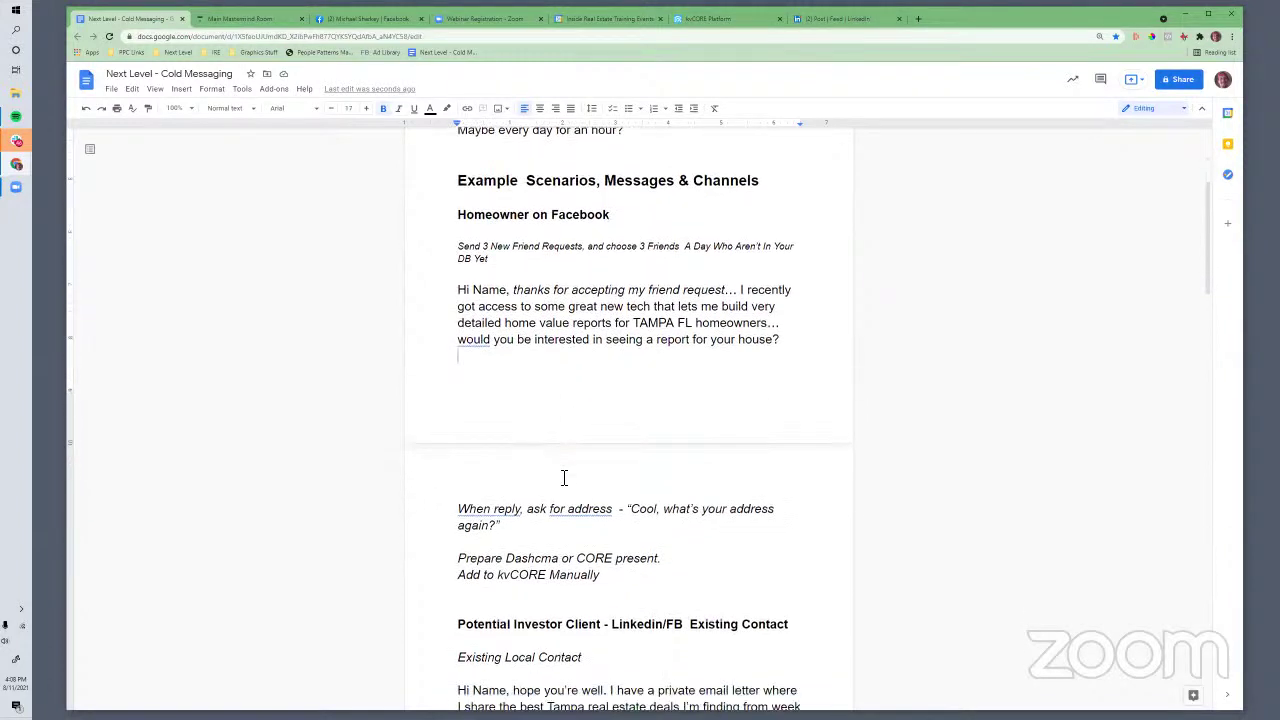
{"action": "left_click", "coordinate": [511, 468]}
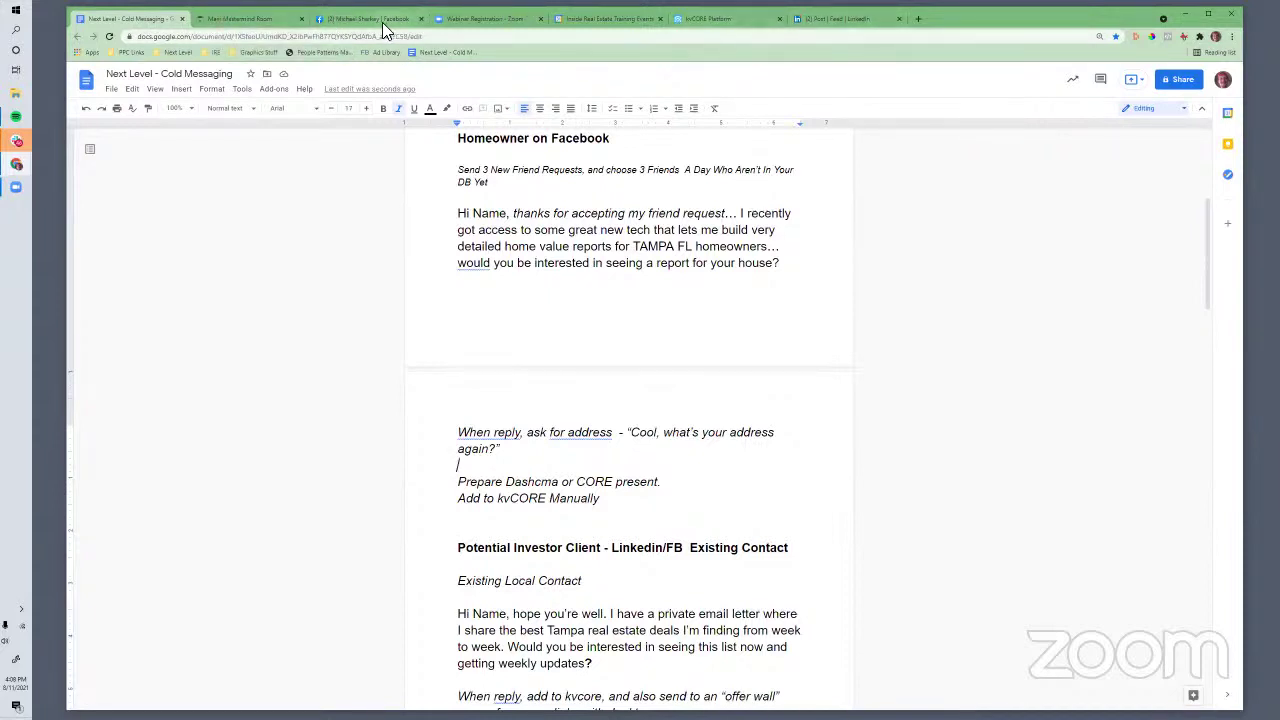
{"action": "left_click", "coordinate": [352, 22]}
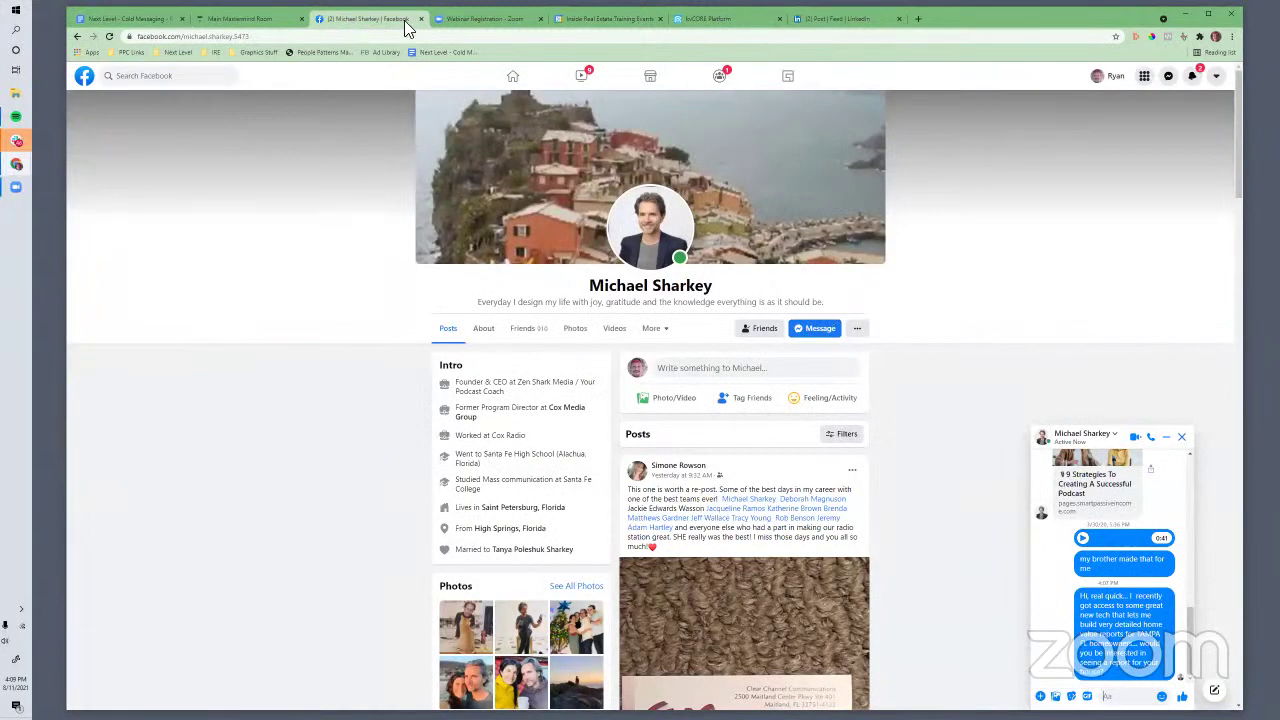
Glance at the kvCORE login tab, return to the Facebook profile, and open a new browser tab
{"action": "left_click", "coordinate": [688, 20]}
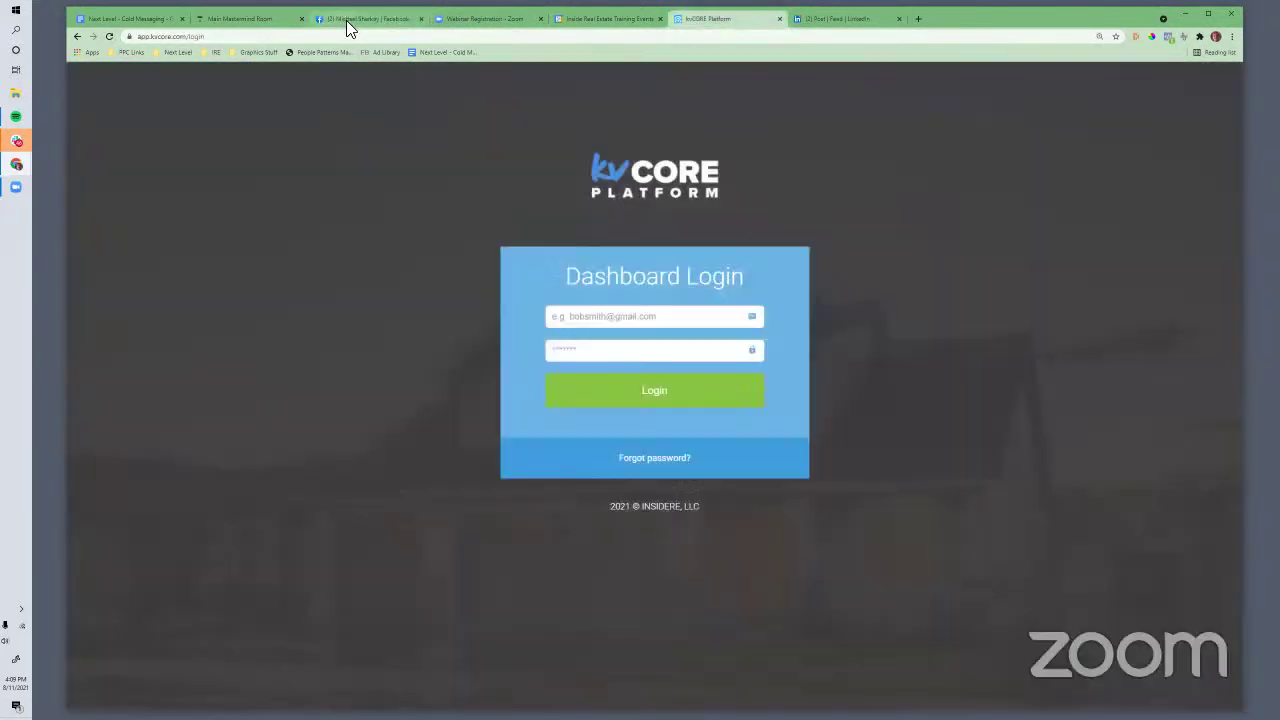
{"action": "left_click", "coordinate": [346, 20]}
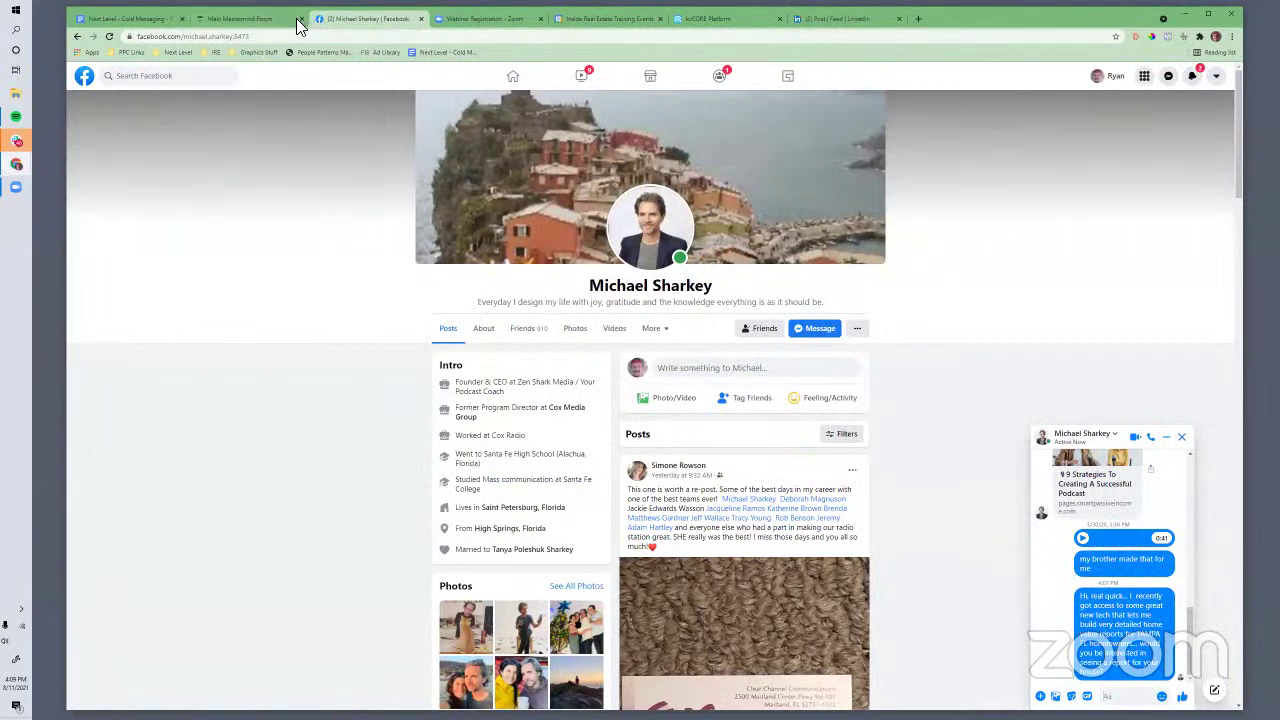
{"action": "left_click", "coordinate": [918, 18]}
Load the kvCORE Platform site and sign in with the account email and password
{"action": "type", "text": "kvcore.com"}
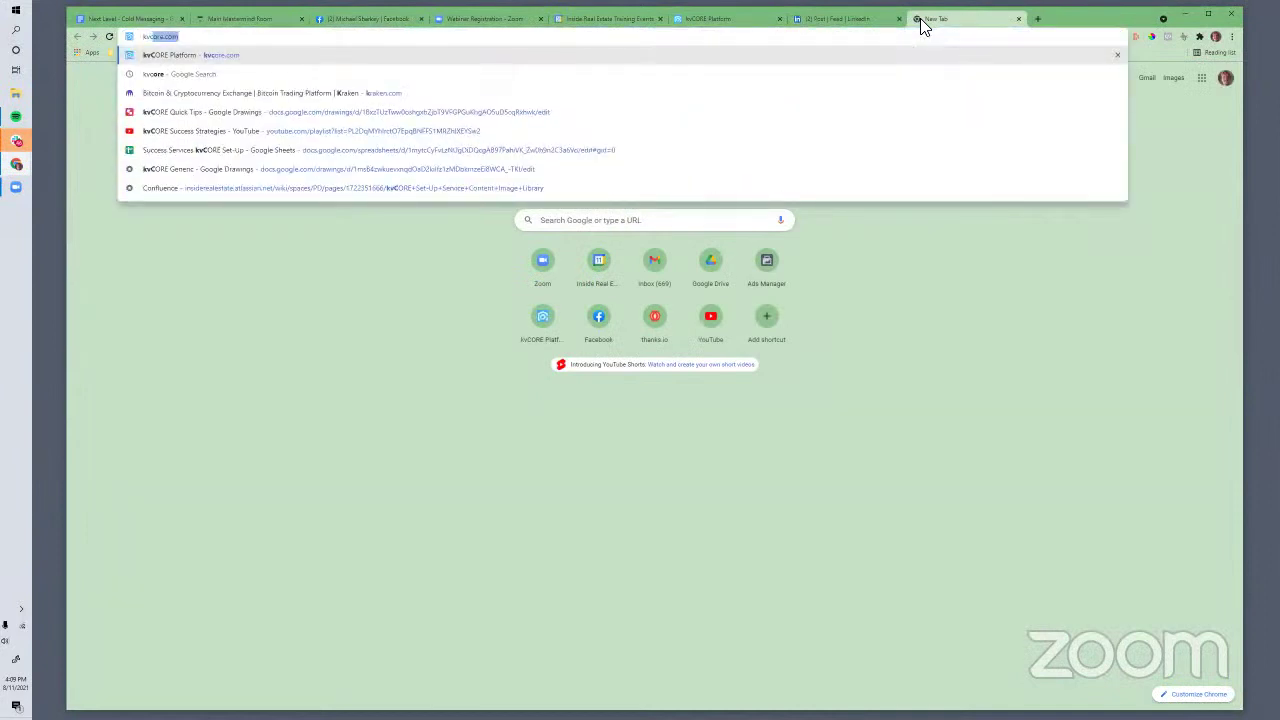
{"action": "key", "text": "Return"}
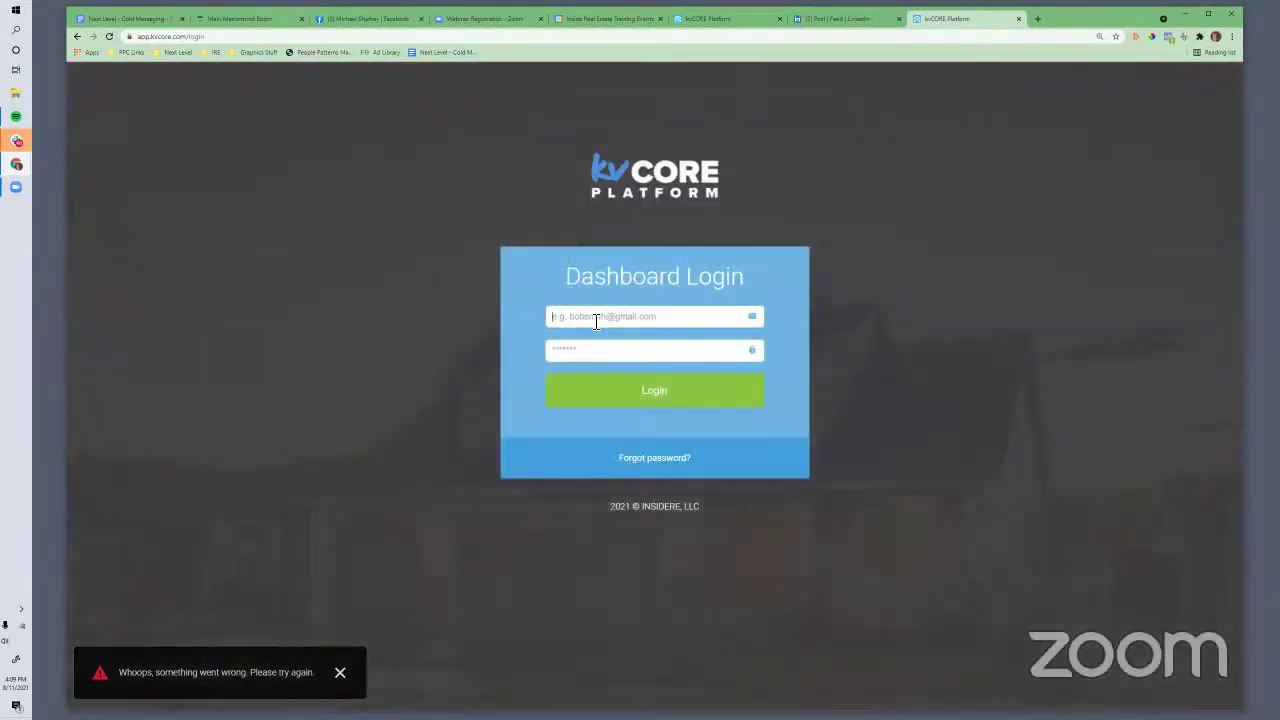
{"action": "left_click", "coordinate": [596, 318]}
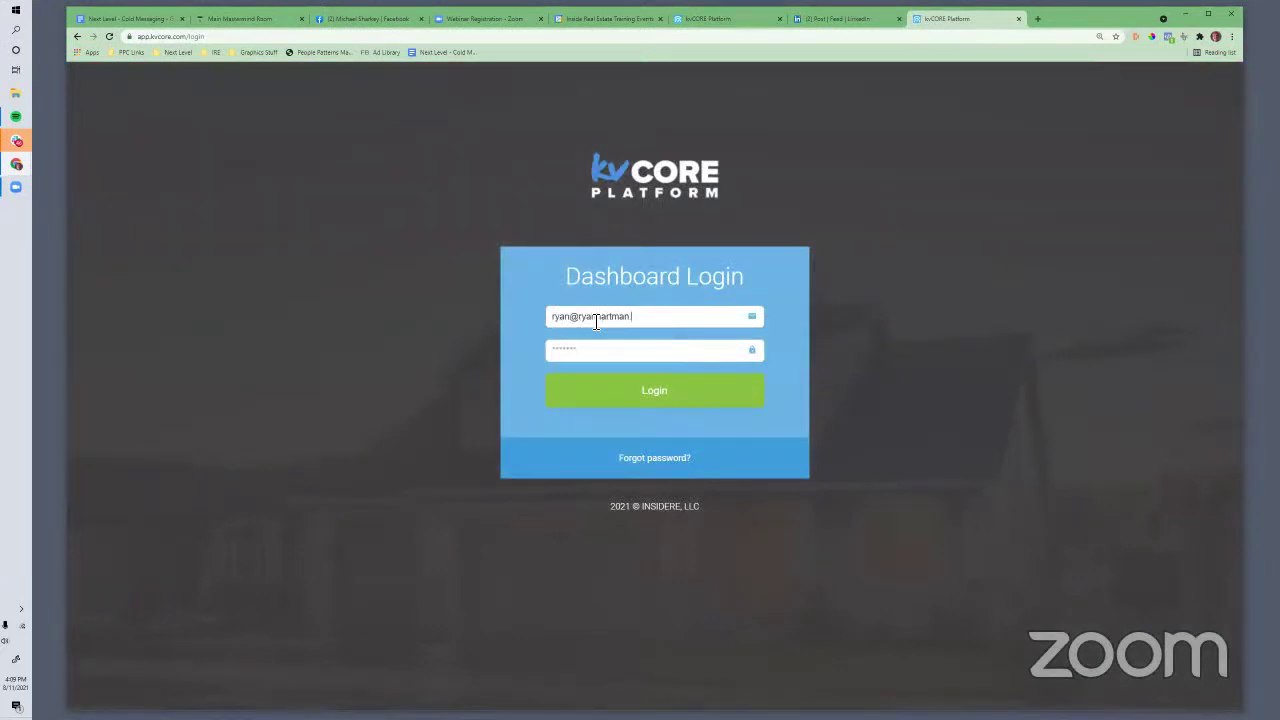
{"action": "key", "text": "Tab"}
{"action": "type", "text": "r"}
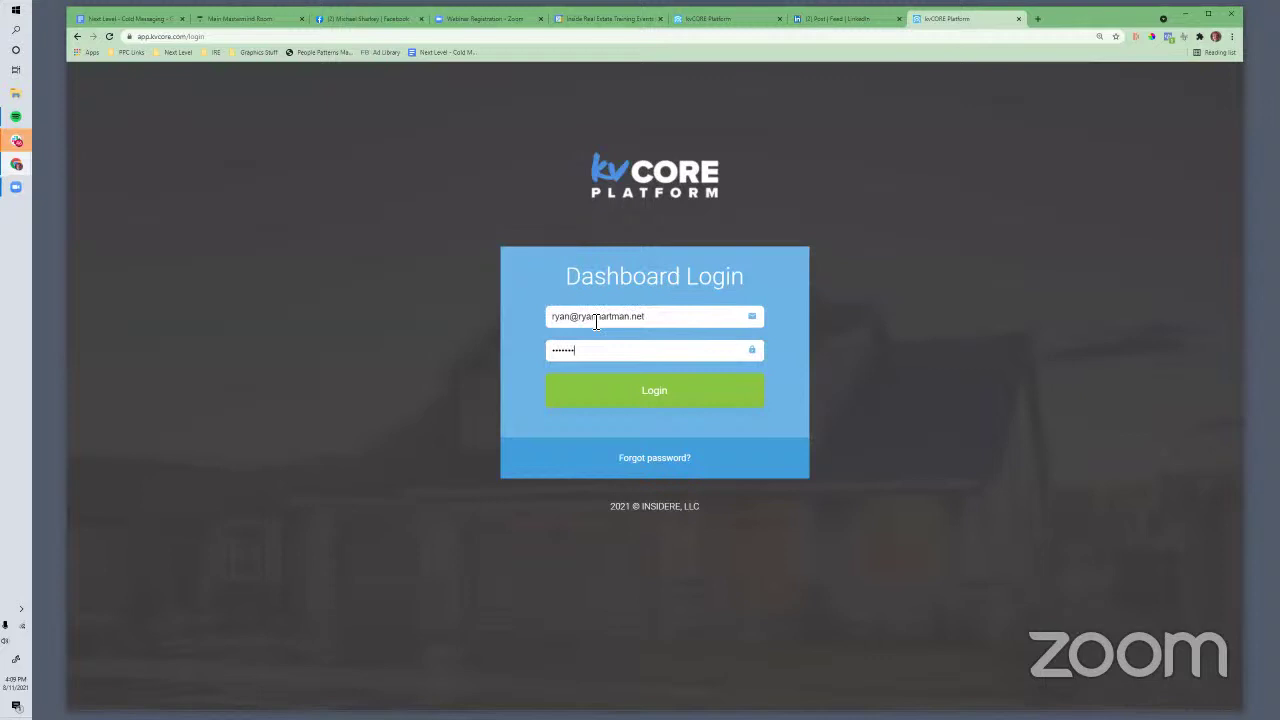
{"action": "key", "text": "Return"}
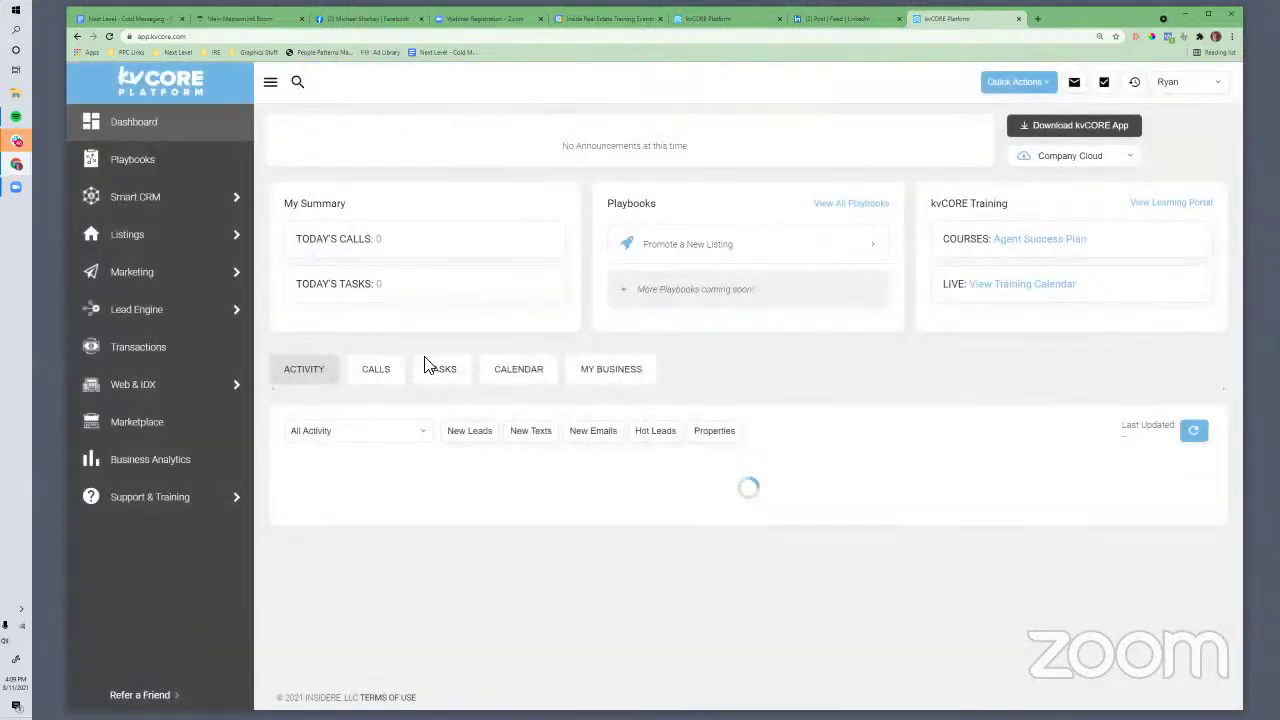
Open the kvCORE Marketplace and browse its add-on and integration cards
{"action": "left_click", "coordinate": [150, 423]}
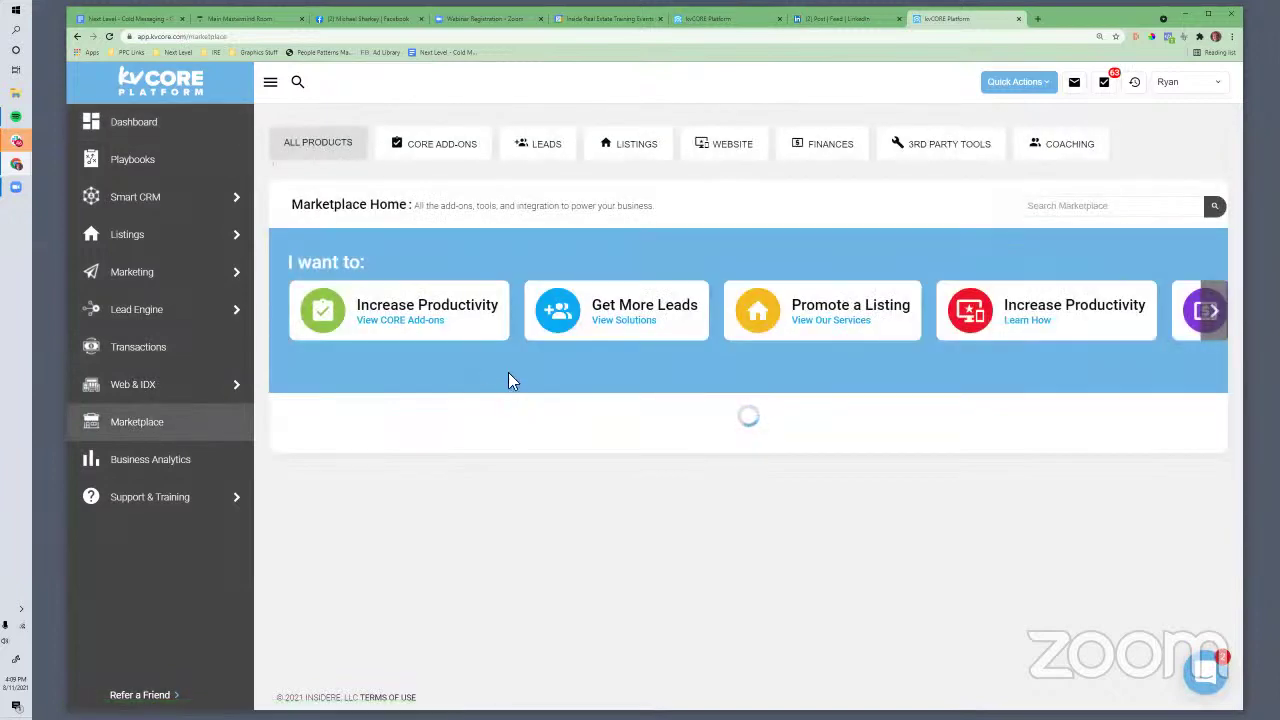
{"action": "scroll", "coordinate": [705, 443], "scroll_direction": "down", "scroll_amount": 5}
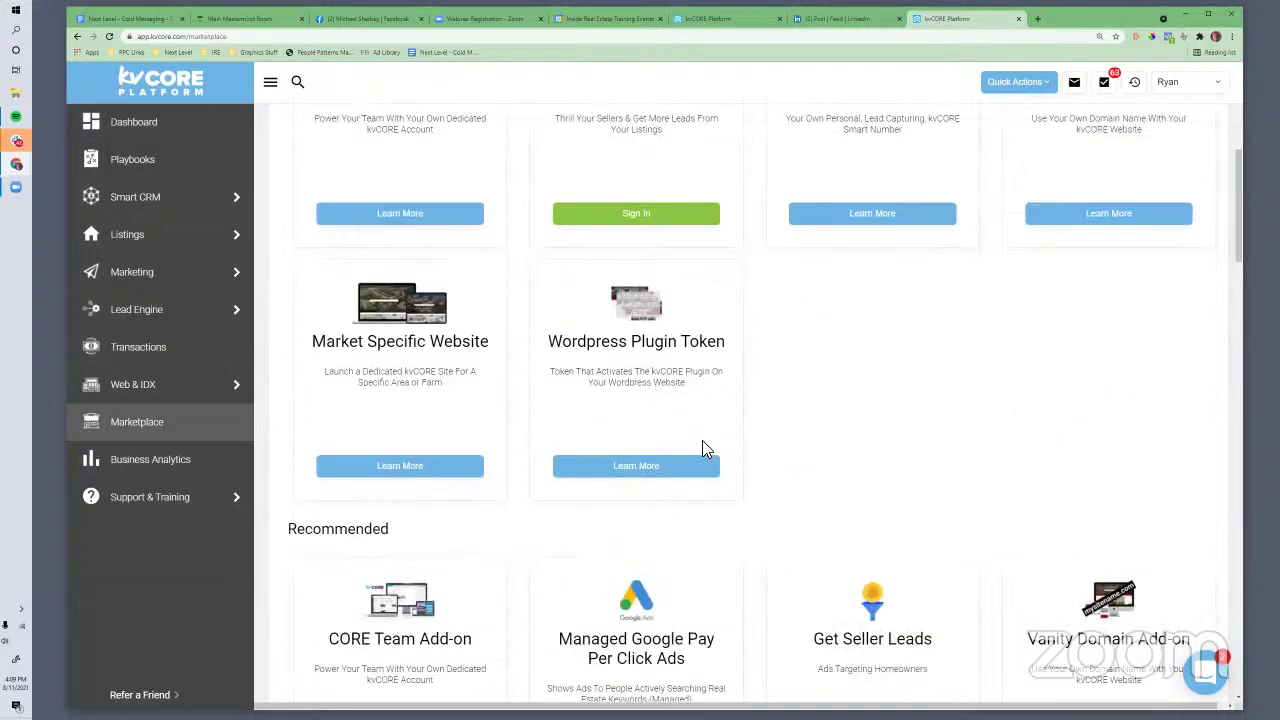
{"action": "scroll", "coordinate": [703, 449], "scroll_direction": "down", "scroll_amount": 3}
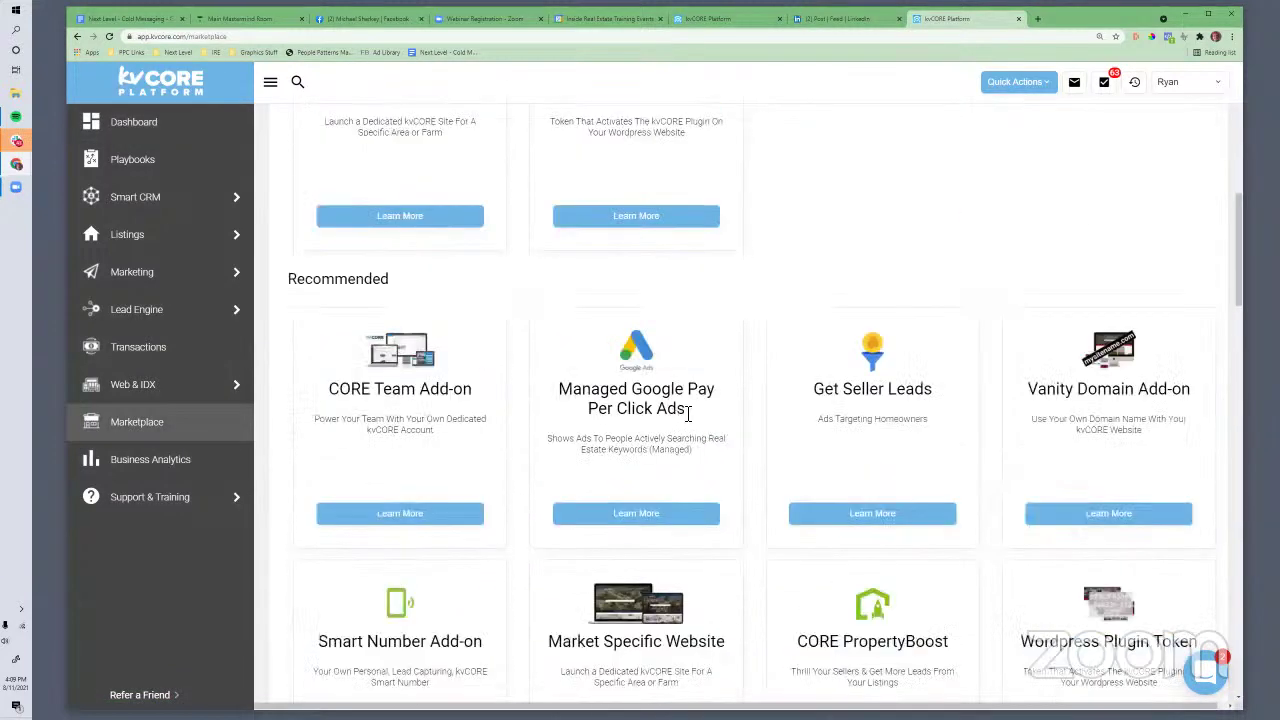
{"action": "scroll", "coordinate": [696, 456], "scroll_direction": "down", "scroll_amount": 2}
{"action": "scroll", "coordinate": [695, 466], "scroll_direction": "down", "scroll_amount": 2}
{"action": "scroll", "coordinate": [694, 466], "scroll_direction": "up", "scroll_amount": 2}
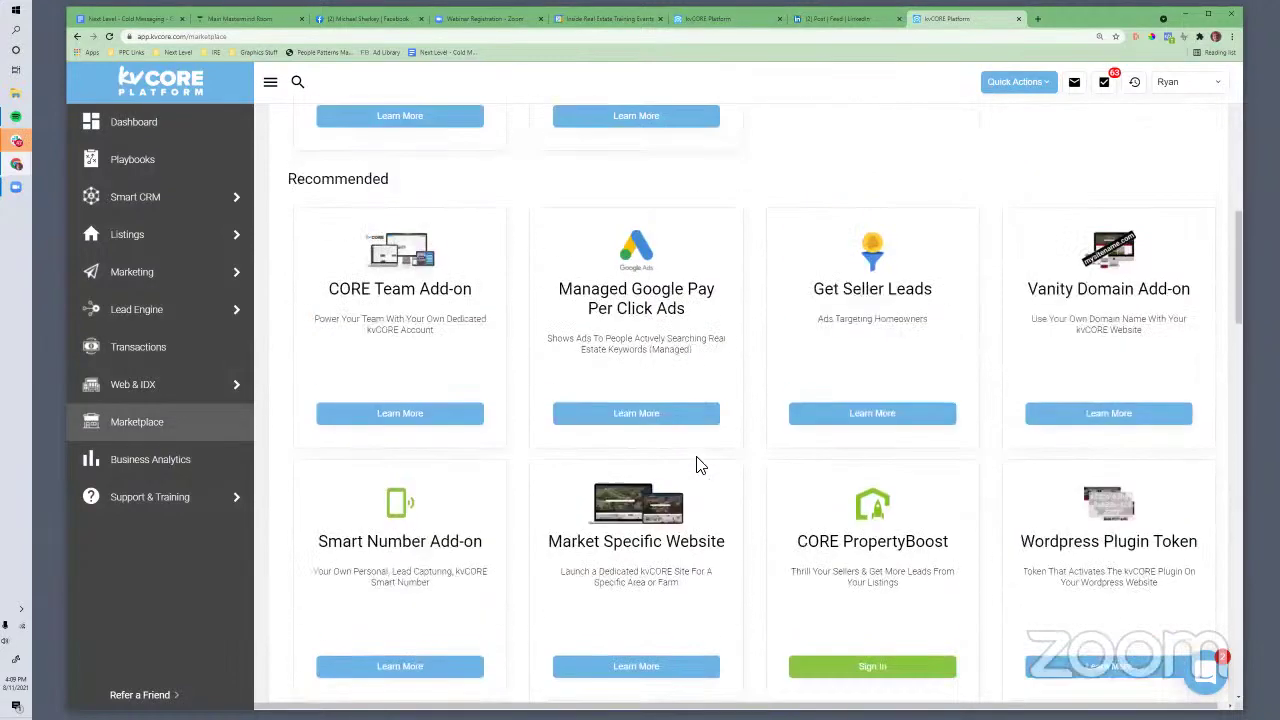
{"action": "scroll", "coordinate": [685, 475], "scroll_direction": "down", "scroll_amount": 4}
{"action": "scroll", "coordinate": [710, 510], "scroll_direction": "down", "scroll_amount": 1}
{"action": "scroll", "coordinate": [710, 510], "scroll_direction": "up", "scroll_amount": 5}
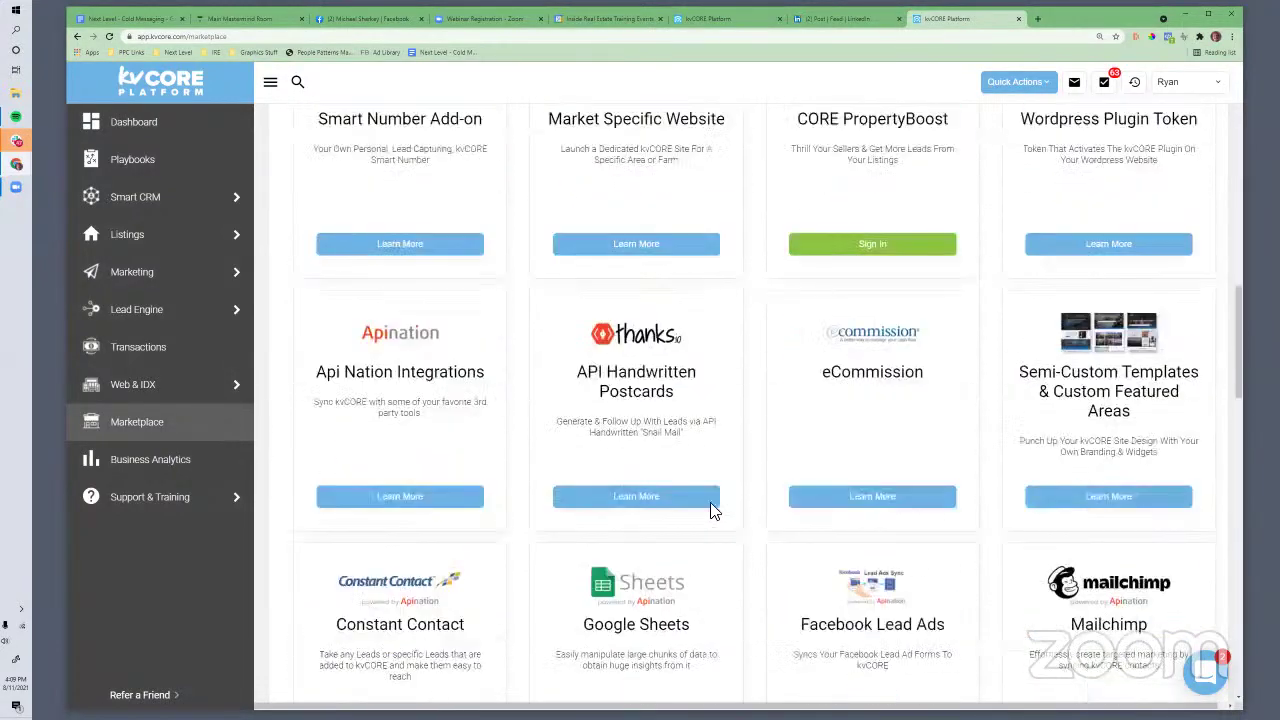
{"action": "scroll", "coordinate": [710, 510], "scroll_direction": "up", "scroll_amount": 6}
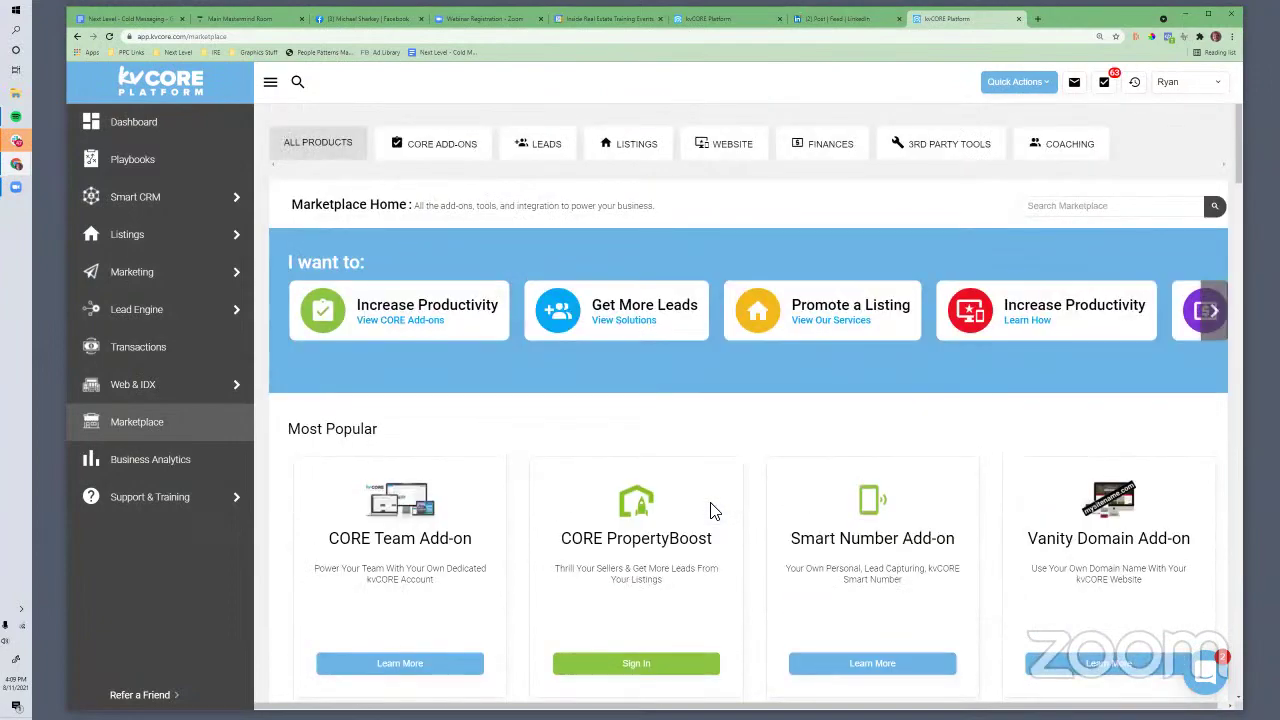
{"action": "scroll", "coordinate": [709, 509], "scroll_direction": "down", "scroll_amount": 9}
{"action": "scroll", "coordinate": [699, 509], "scroll_direction": "down", "scroll_amount": 8}
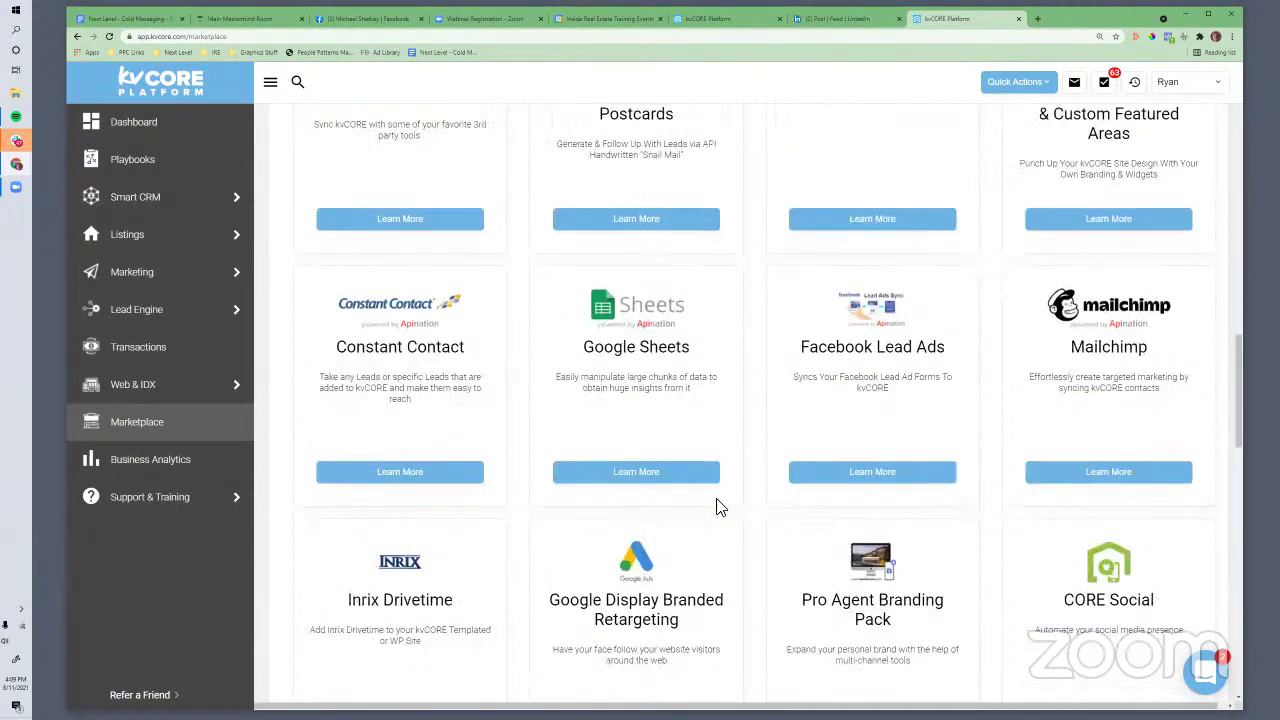
{"action": "scroll", "coordinate": [955, 508], "scroll_direction": "down", "scroll_amount": 7}
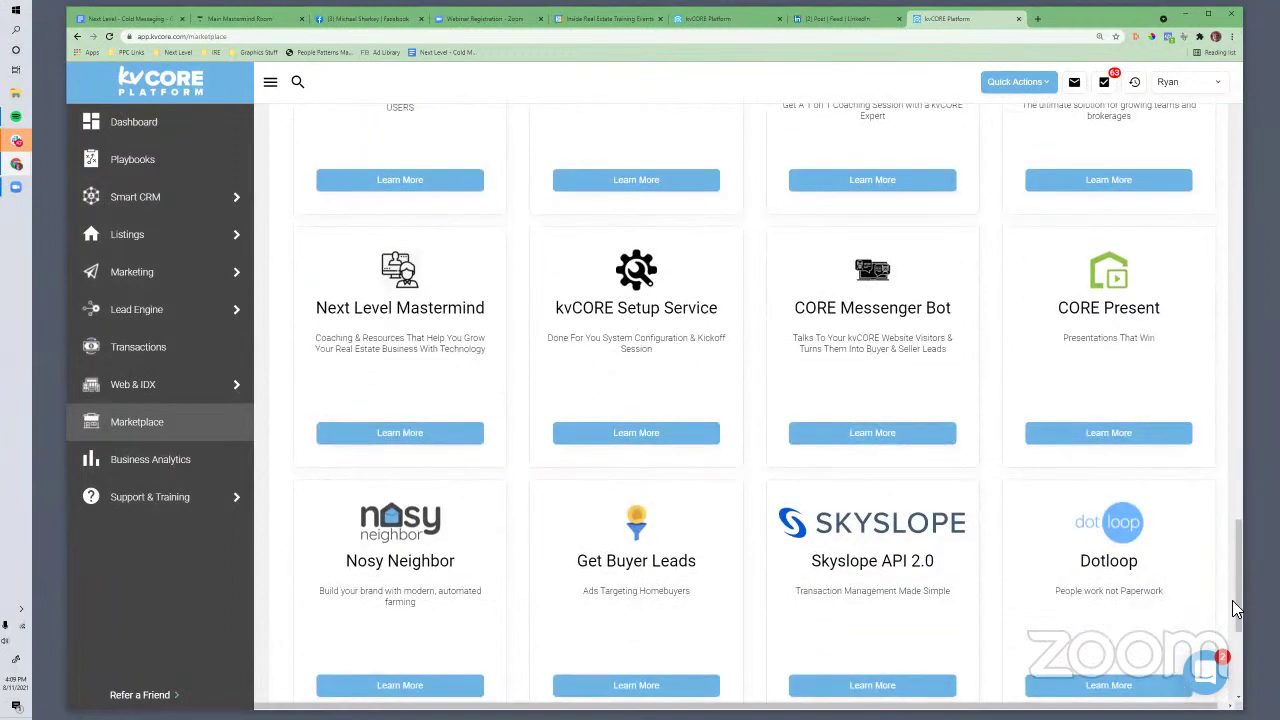
{"action": "scroll", "coordinate": [1240, 625], "scroll_direction": "down", "scroll_amount": 1}
{"action": "left_click_drag", "start_coordinate": [1235, 638], "coordinate": [1229, 172]}
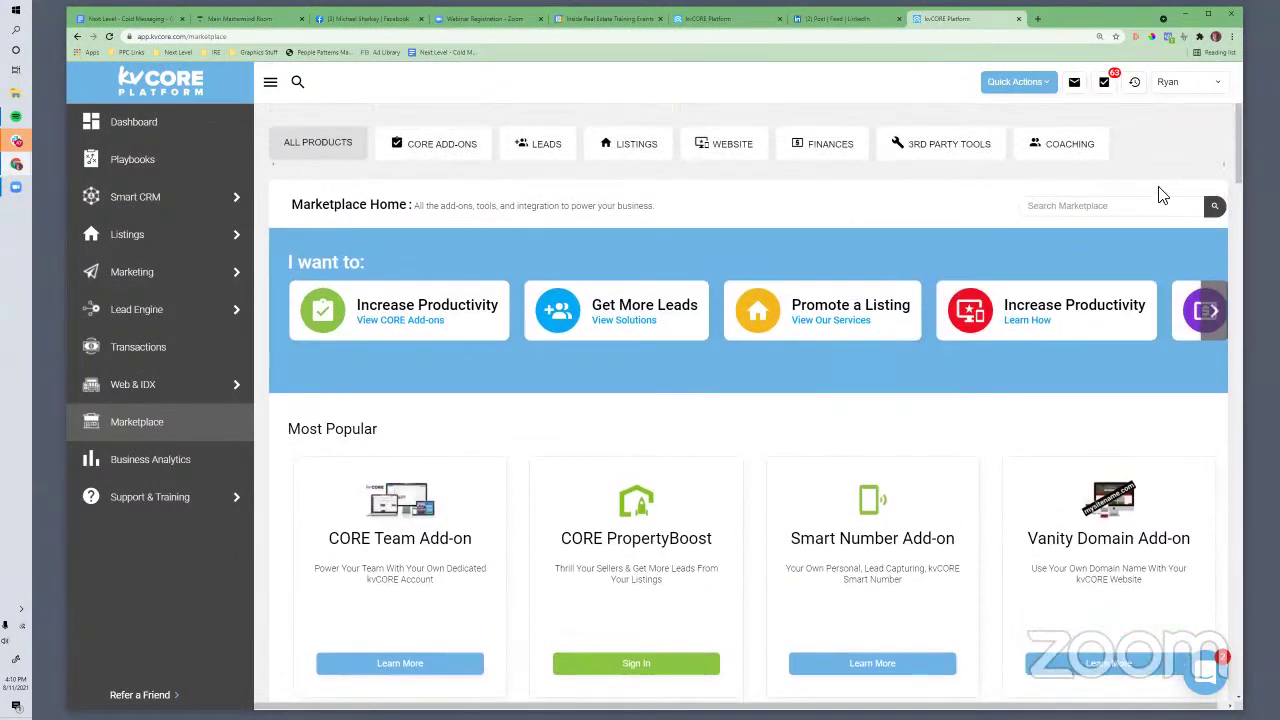
Search the Marketplace for 'dash', then replace the search with 'cma'
{"action": "left_click", "coordinate": [1060, 206]}
{"action": "type", "text": "dash"}
{"action": "left_click", "coordinate": [1214, 206]}
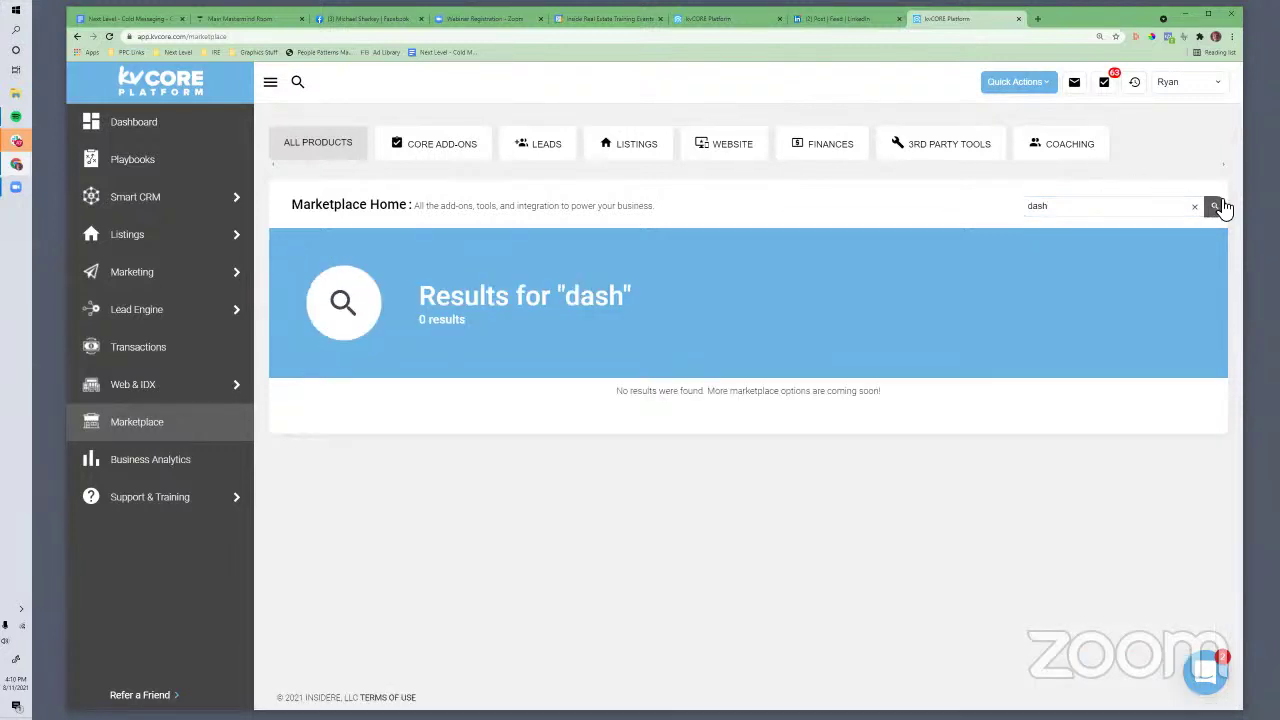
{"action": "left_click_drag", "start_coordinate": [1046, 206], "coordinate": [994, 206]}
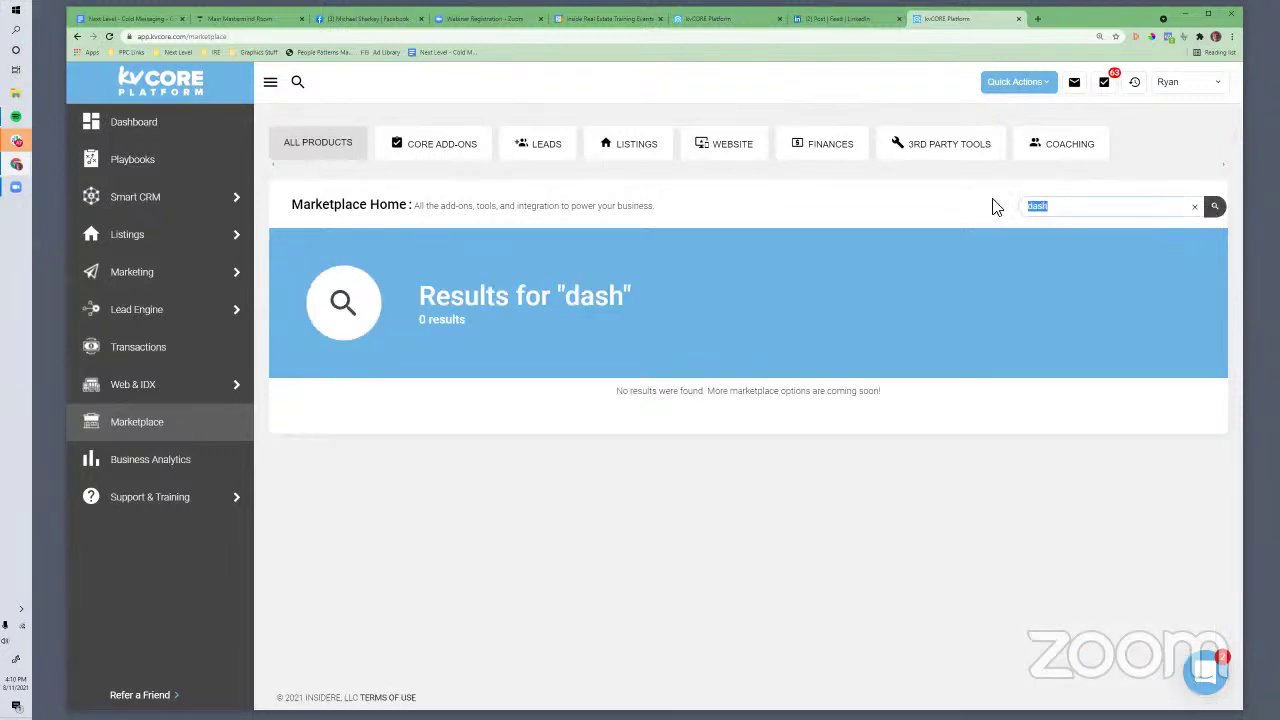
{"action": "type", "text": "cma"}
{"action": "key", "text": "Return"}
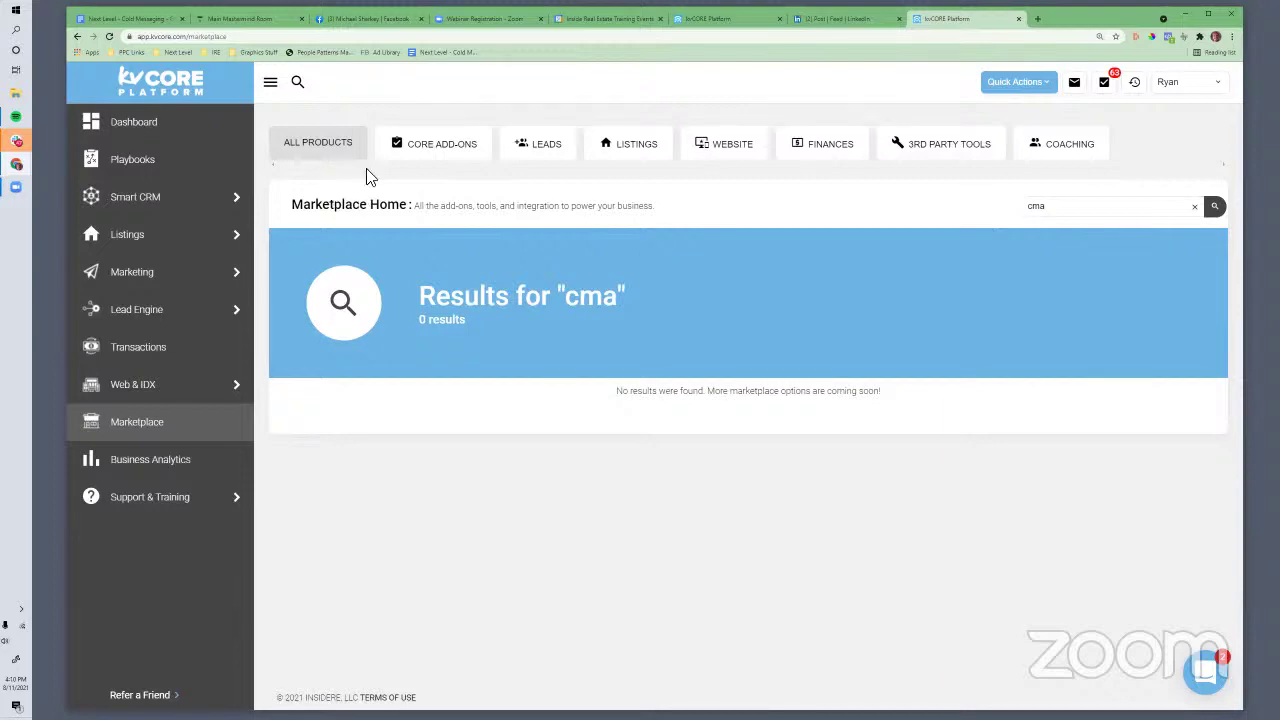
Filter to CORE Add-ons and review the CORE Present add-on details before closing them
{"action": "left_click", "coordinate": [430, 150]}
{"action": "scroll", "coordinate": [706, 471], "scroll_direction": "down", "scroll_amount": 3}
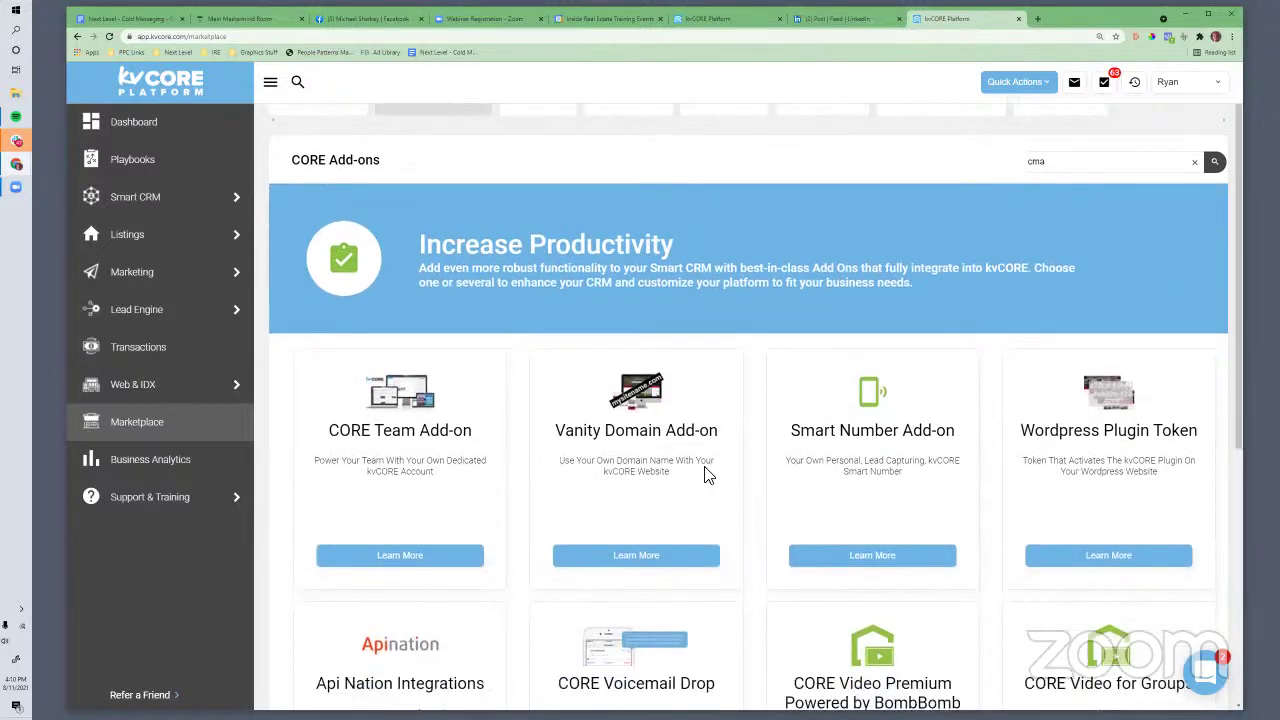
{"action": "scroll", "coordinate": [824, 598], "scroll_direction": "down", "scroll_amount": 2}
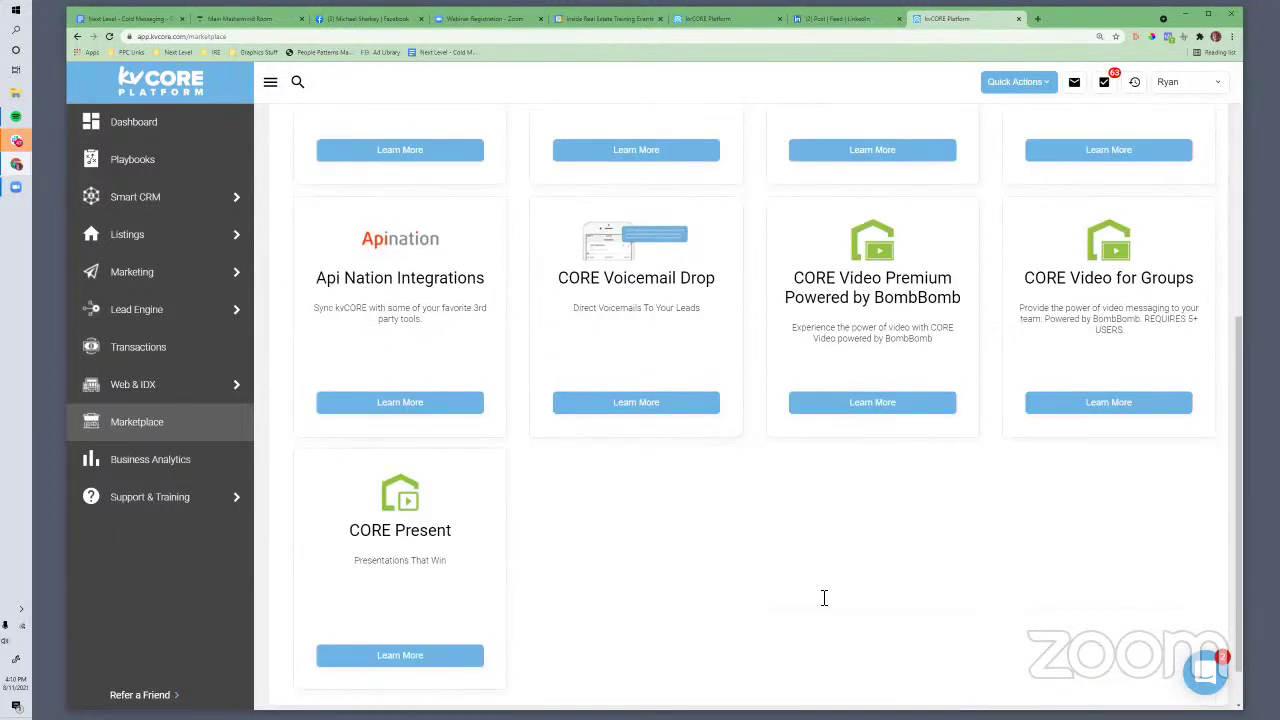
{"action": "left_click", "coordinate": [426, 652]}
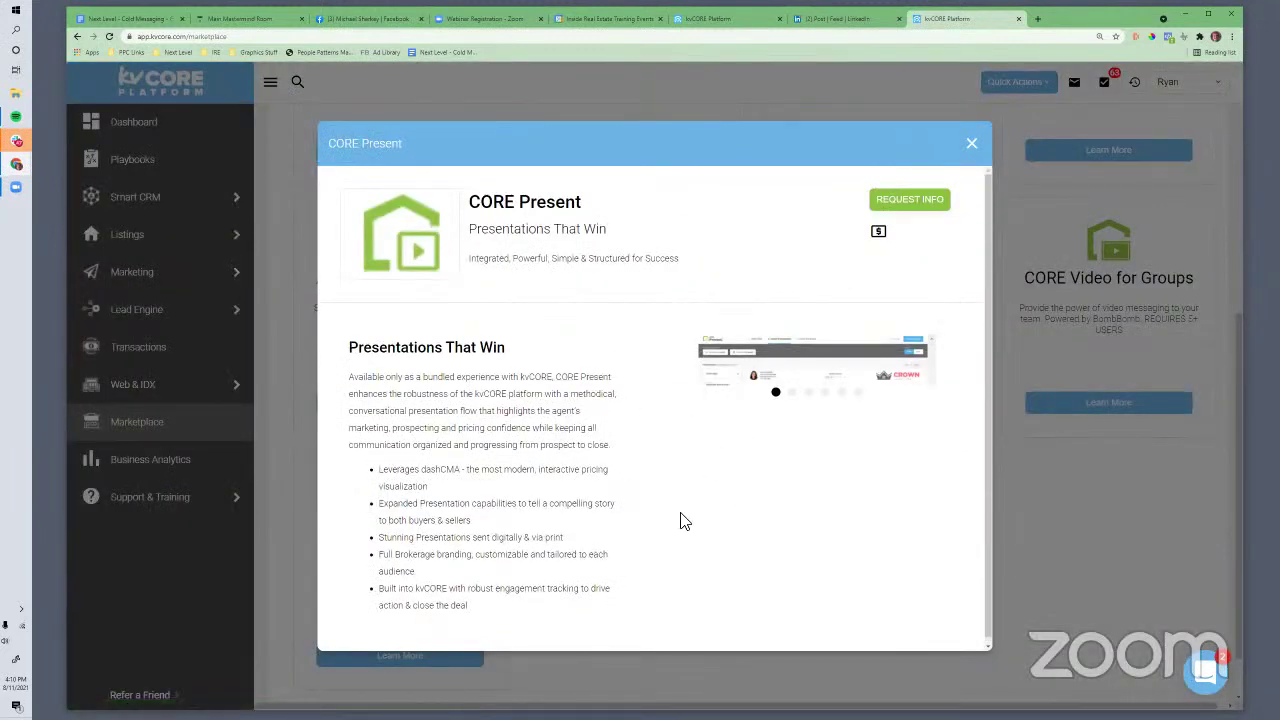
{"action": "scroll", "coordinate": [590, 425], "scroll_direction": "down", "scroll_amount": 1}
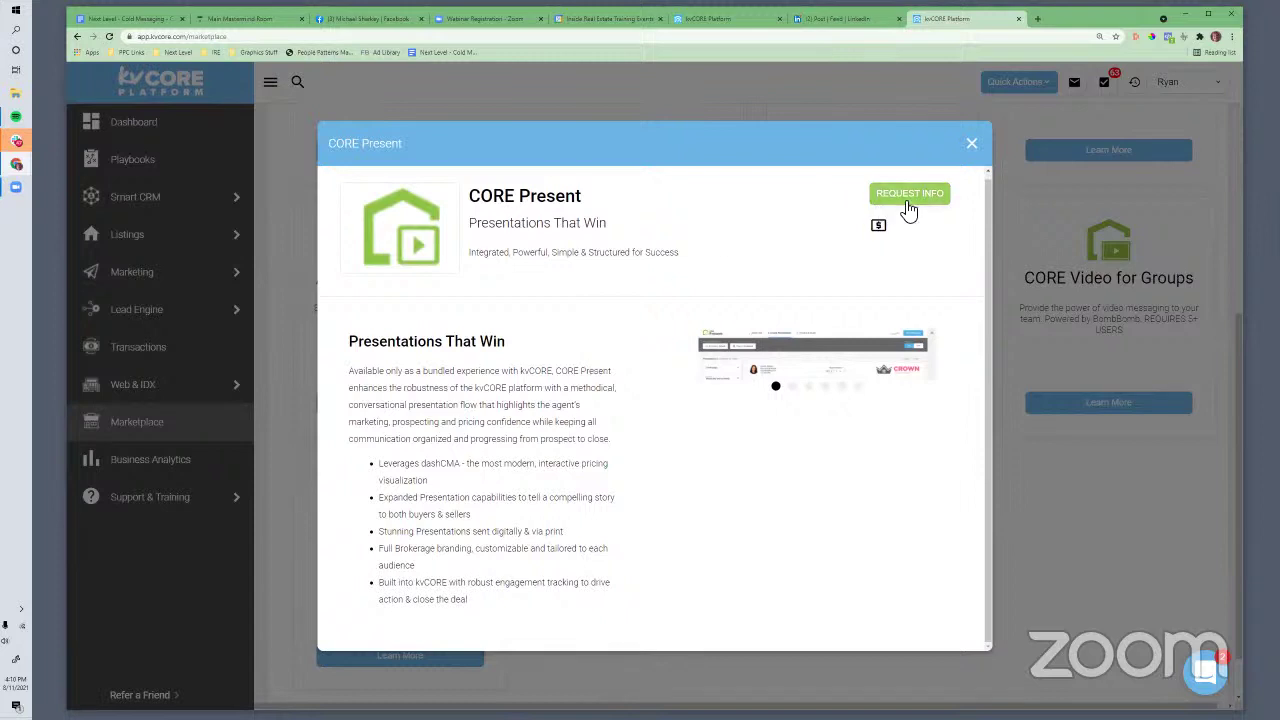
{"action": "left_click", "coordinate": [971, 144]}
{"action": "scroll", "coordinate": [706, 482], "scroll_direction": "up", "scroll_amount": 1}
{"action": "scroll", "coordinate": [704, 484], "scroll_direction": "up", "scroll_amount": 4}
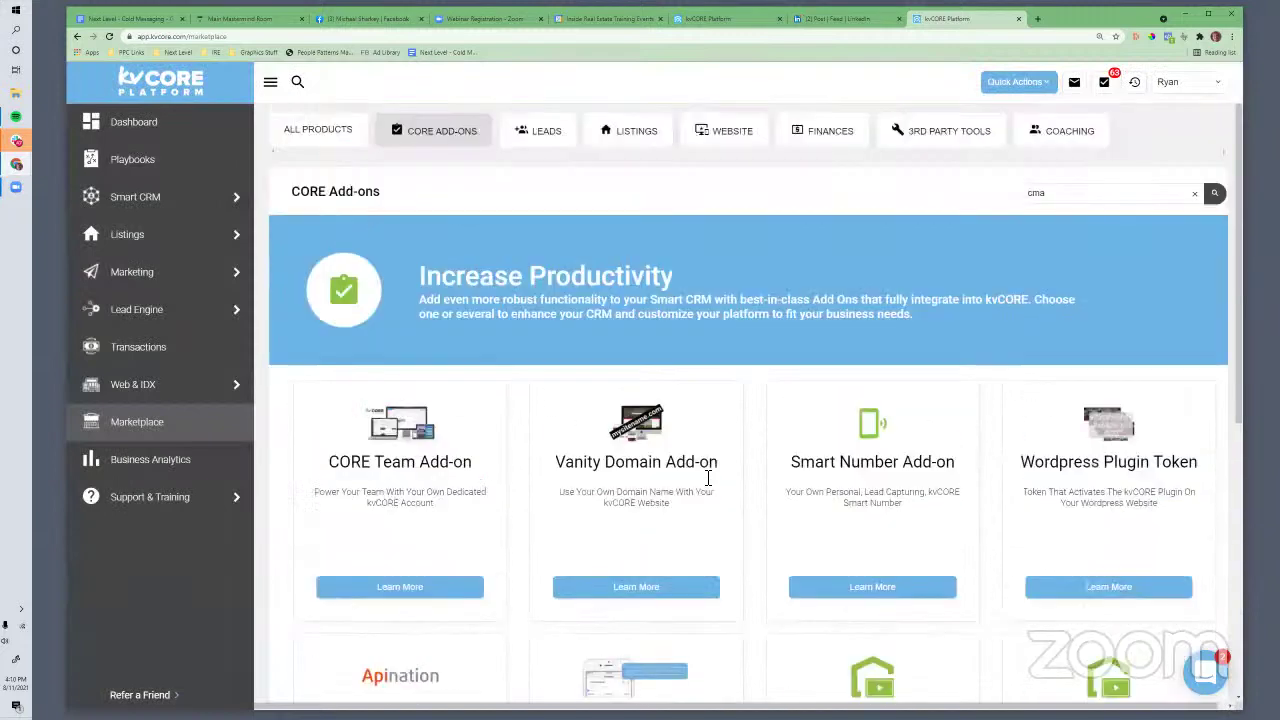
Check the Facebook Messenger chat, cancel the photo picker unused, and return to the Cold Messaging doc
{"action": "left_click", "coordinate": [358, 20]}
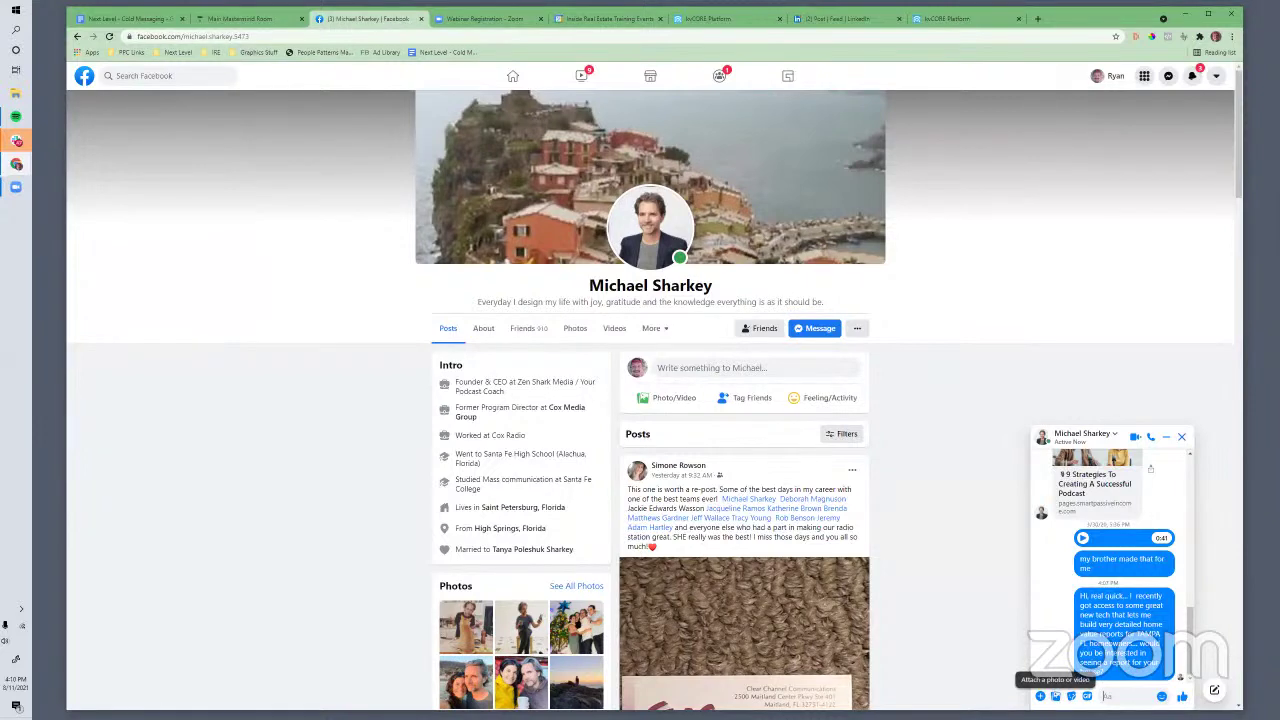
{"action": "left_click", "coordinate": [1041, 696]}
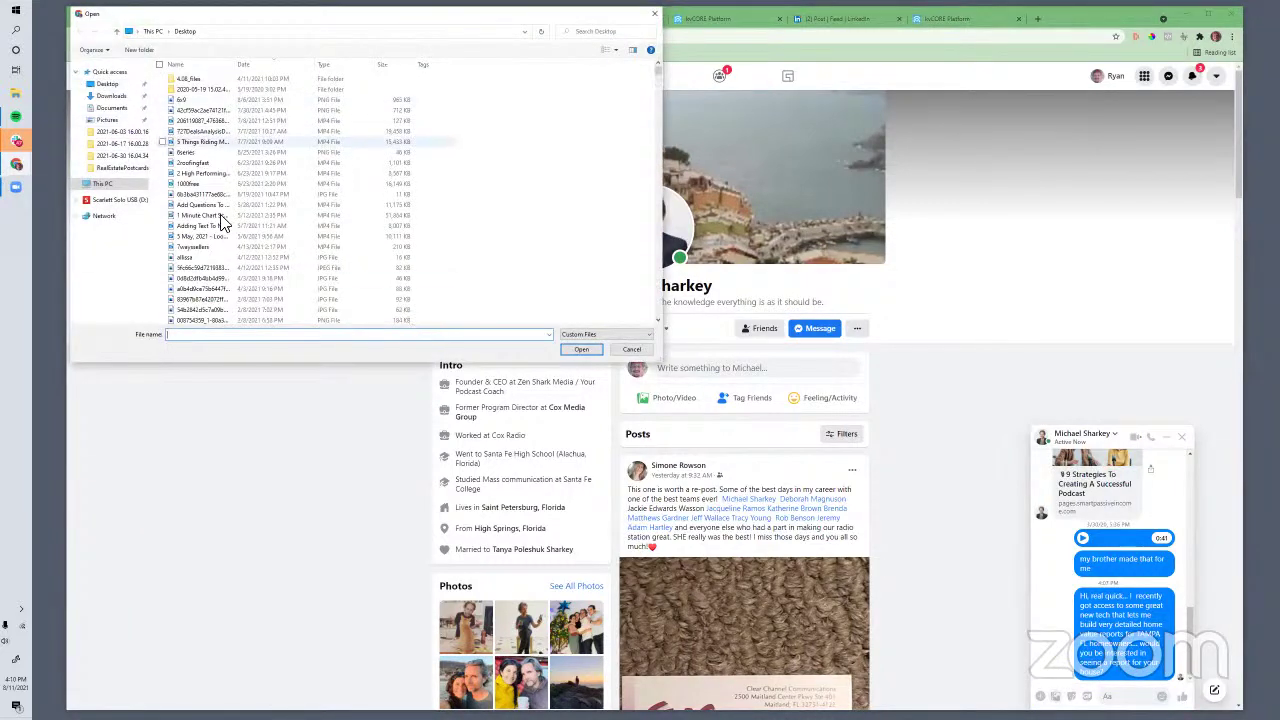
{"action": "left_click", "coordinate": [656, 20]}
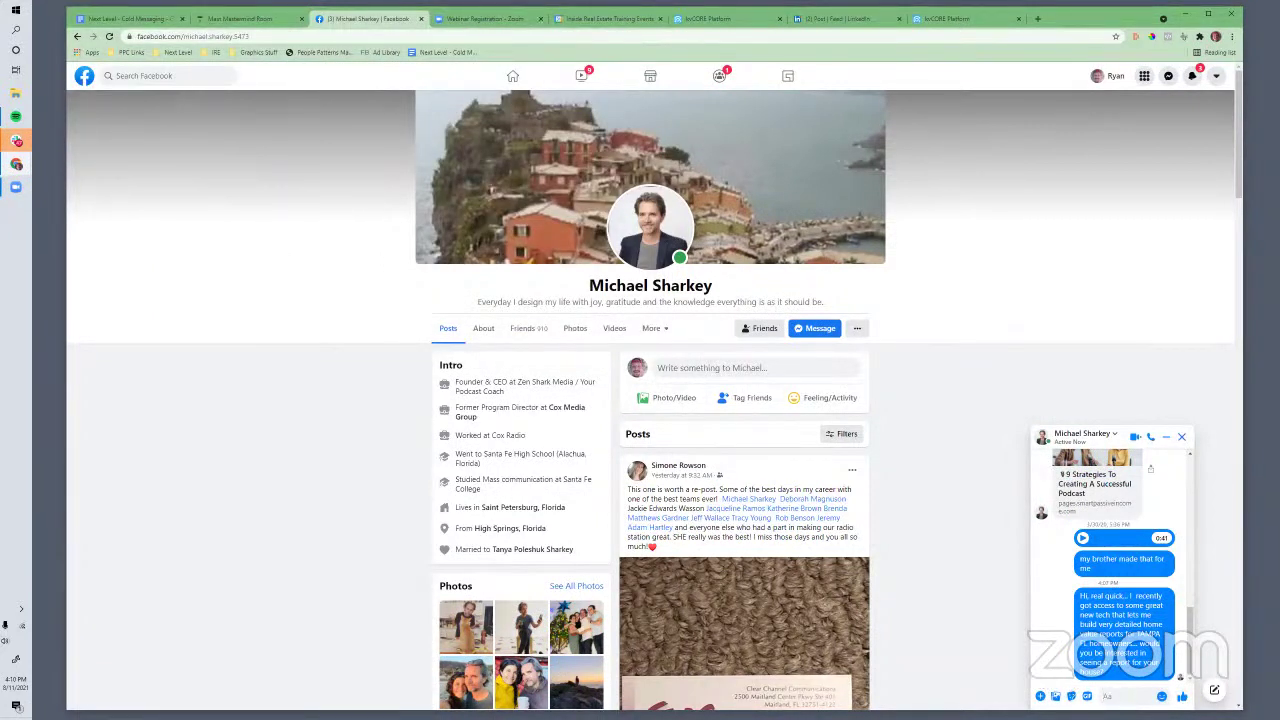
{"action": "left_click", "coordinate": [212, 19]}
{"action": "left_click", "coordinate": [134, 14]}
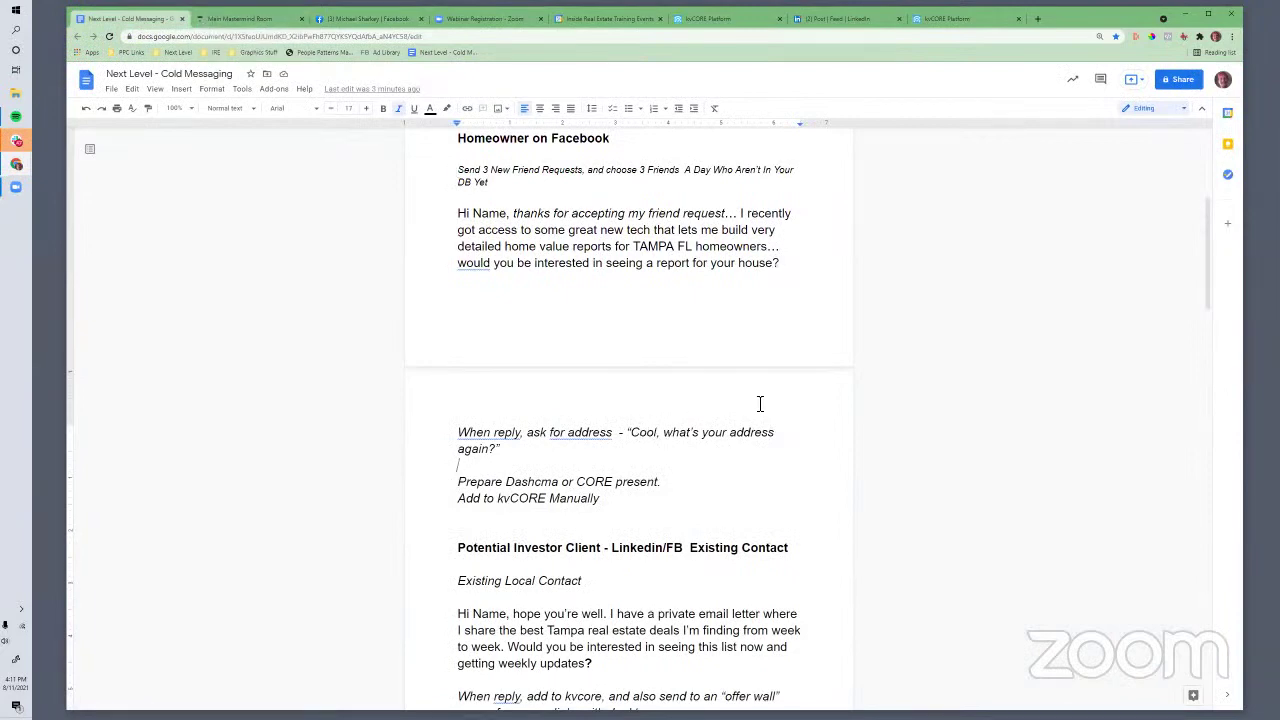
{"action": "left_click", "coordinate": [583, 470]}
{"action": "scroll", "coordinate": [583, 471], "scroll_direction": "down", "scroll_amount": 1}
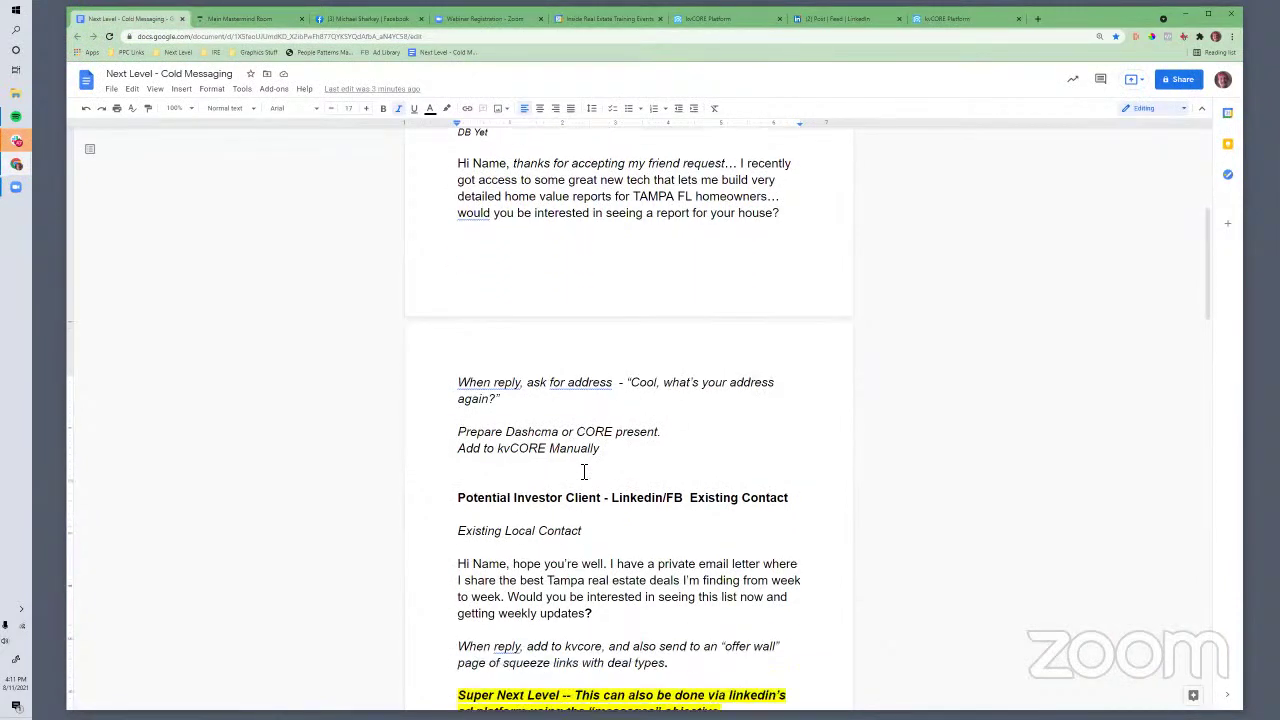
{"action": "scroll", "coordinate": [583, 471], "scroll_direction": "up", "scroll_amount": 3}
{"action": "left_click_drag", "start_coordinate": [461, 245], "coordinate": [582, 394]}
{"action": "left_click", "coordinate": [582, 394]}
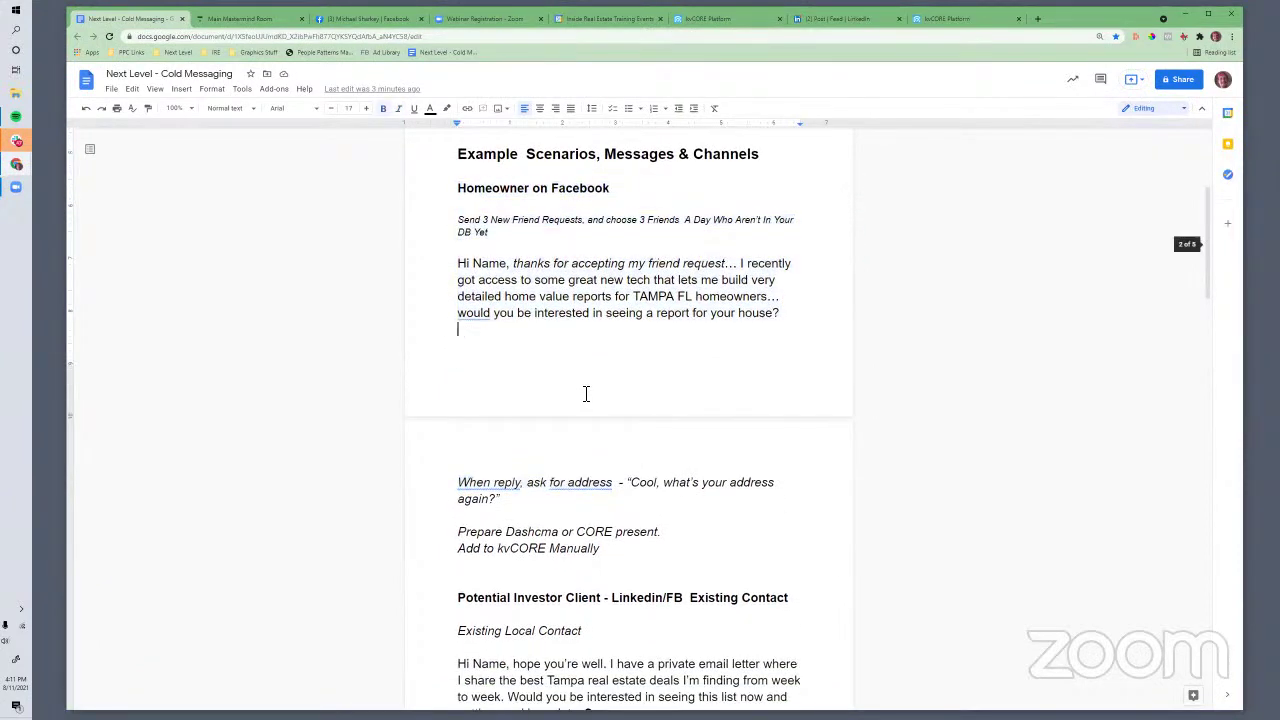
{"action": "scroll", "coordinate": [585, 393], "scroll_direction": "down", "scroll_amount": 3}
{"action": "scroll", "coordinate": [586, 395], "scroll_direction": "down", "scroll_amount": 2}
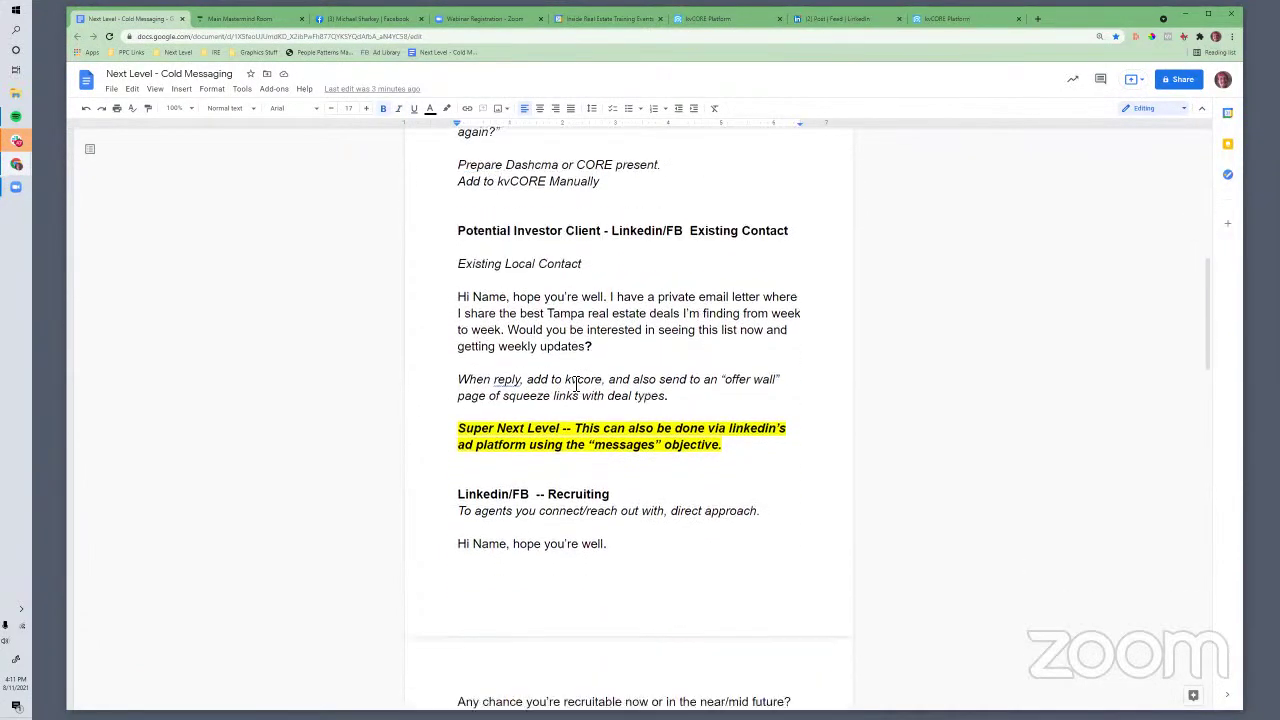
{"action": "left_click_drag", "start_coordinate": [460, 197], "coordinate": [792, 199]}
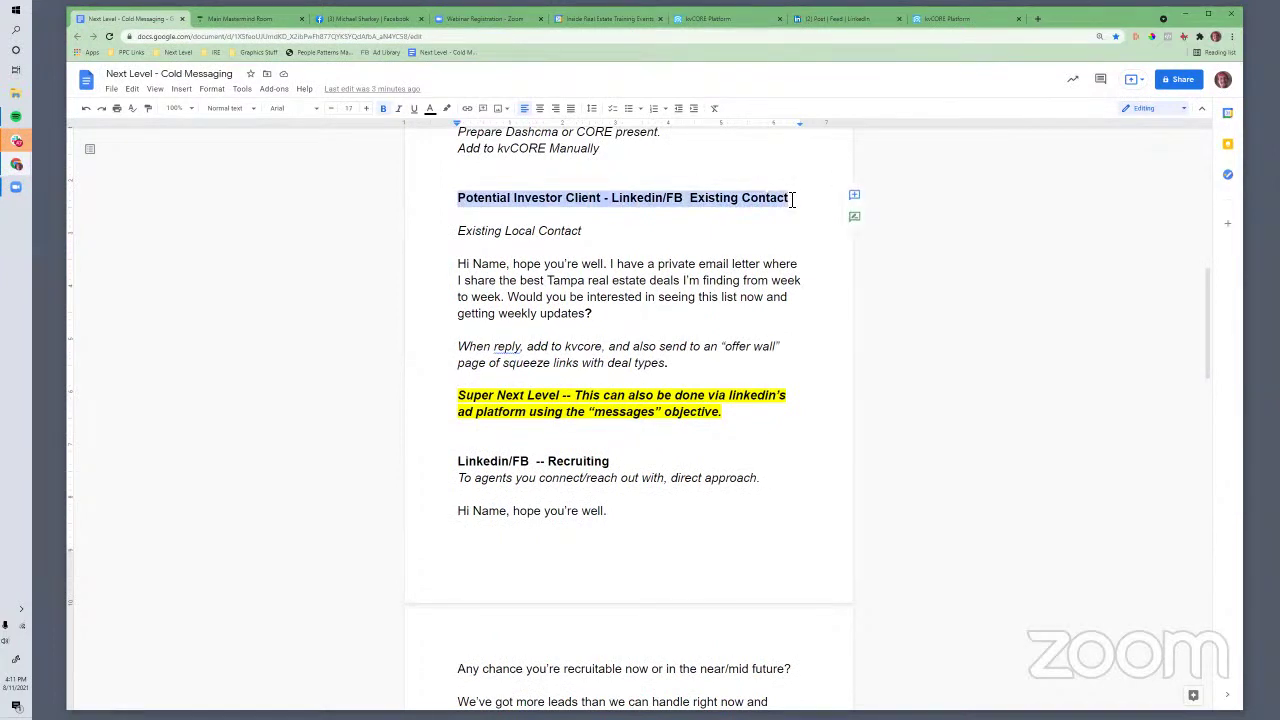
{"action": "left_click", "coordinate": [662, 200]}
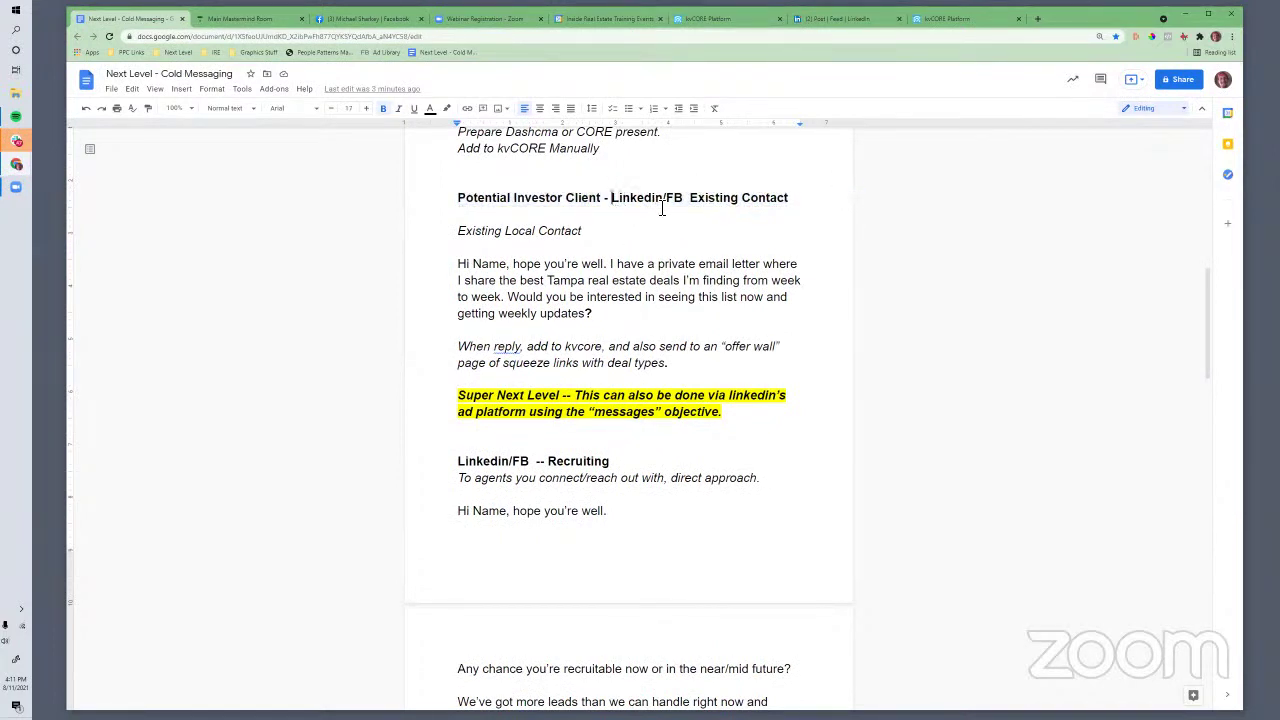
{"action": "double_click", "coordinate": [655, 198]}
{"action": "left_click", "coordinate": [652, 277]}
Insert 'newsletter' before 'letter' in the investor script and review the 'add to kvcore' / 'offer wall' reply note
{"action": "left_click", "coordinate": [734, 266]}
{"action": "type", "text": "newsle"}
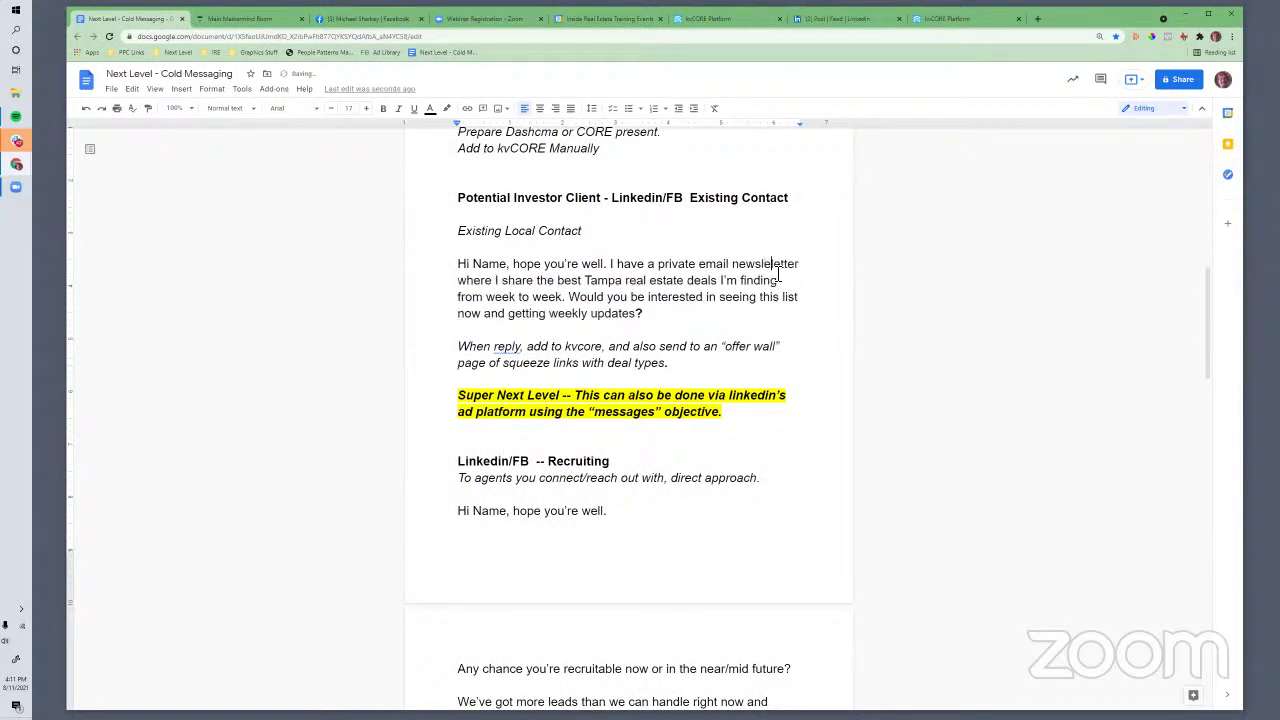
{"action": "type", "text": "tter"}
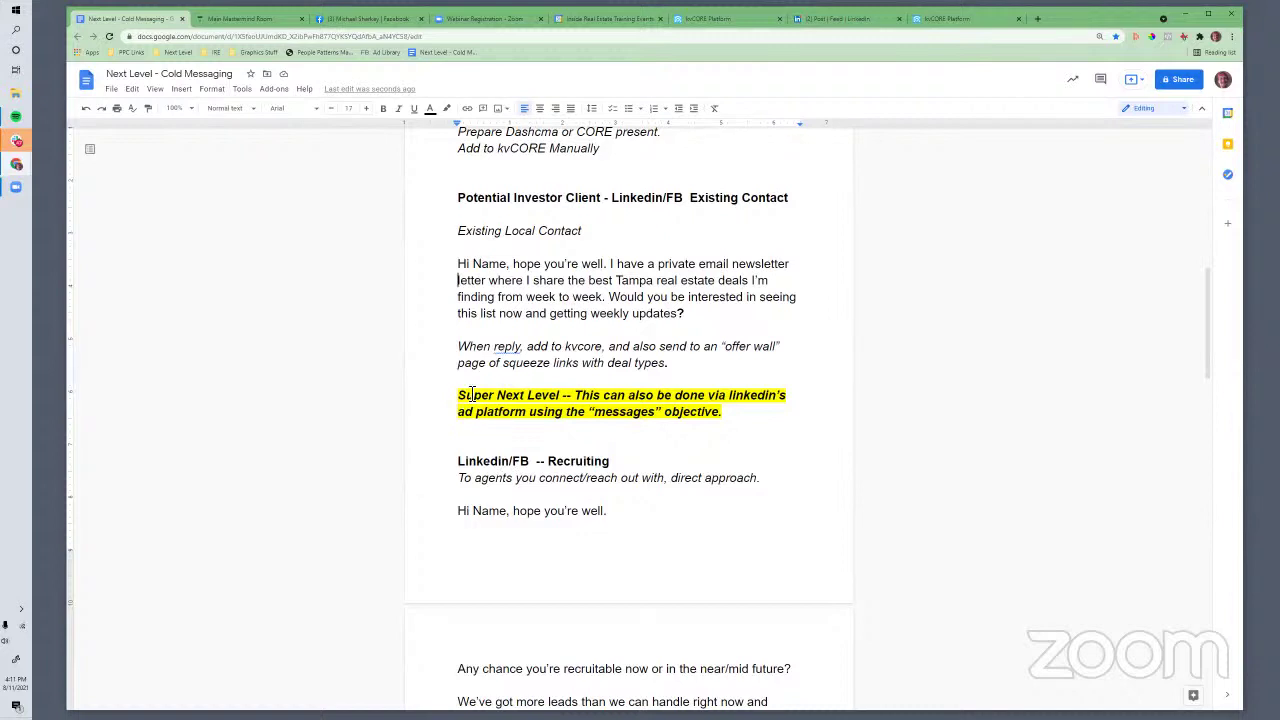
{"action": "left_click", "coordinate": [527, 348]}
{"action": "left_click_drag", "start_coordinate": [527, 348], "coordinate": [600, 348]}
{"action": "left_click", "coordinate": [600, 348]}
{"action": "left_click_drag", "start_coordinate": [603, 348], "coordinate": [672, 366]}
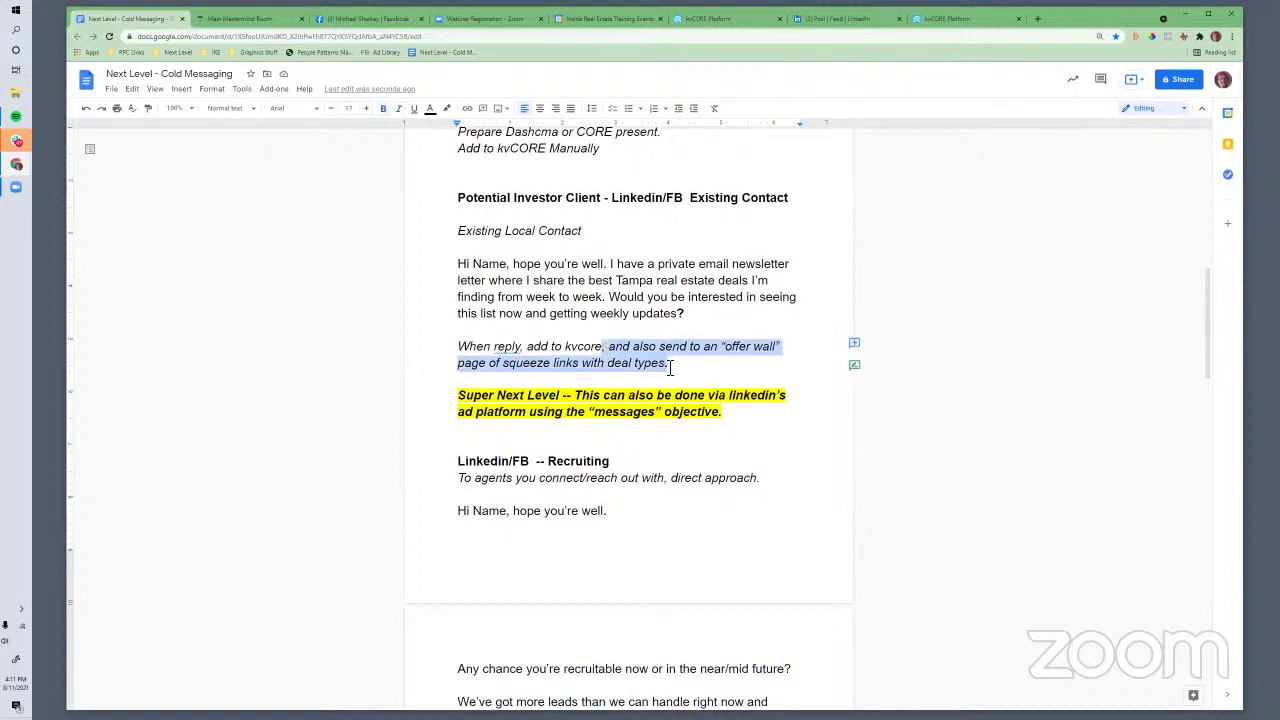
{"action": "left_click", "coordinate": [567, 362]}
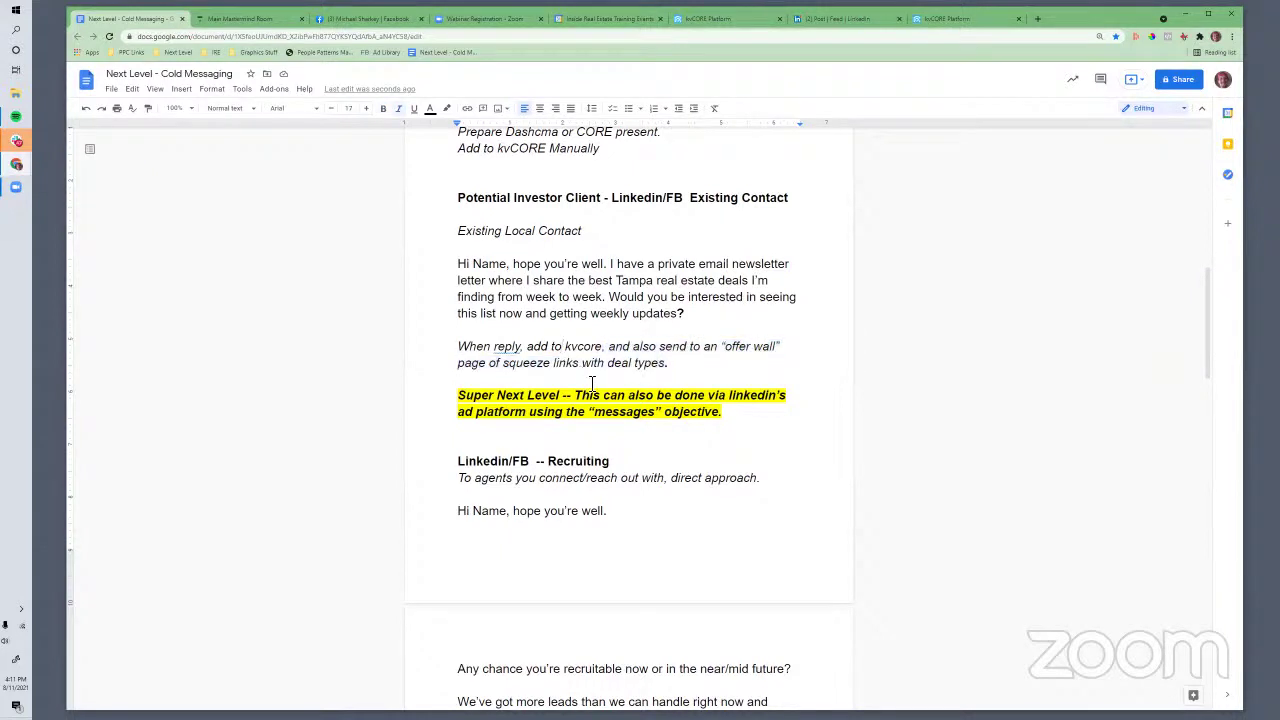
Load the real estate website in a new tab and open Stuff You Might Like > Deal Links
{"action": "left_click", "coordinate": [1036, 16]}
{"action": "type", "text": "ryan"}
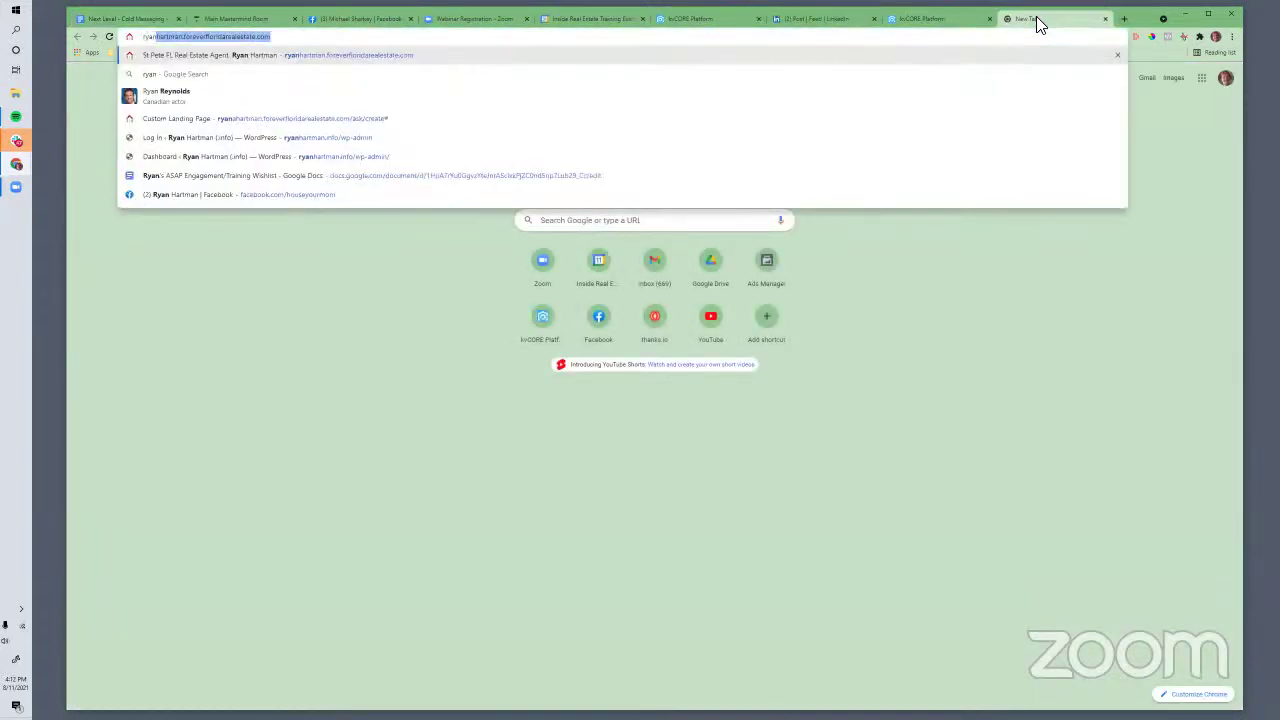
{"action": "key", "text": "Return"}
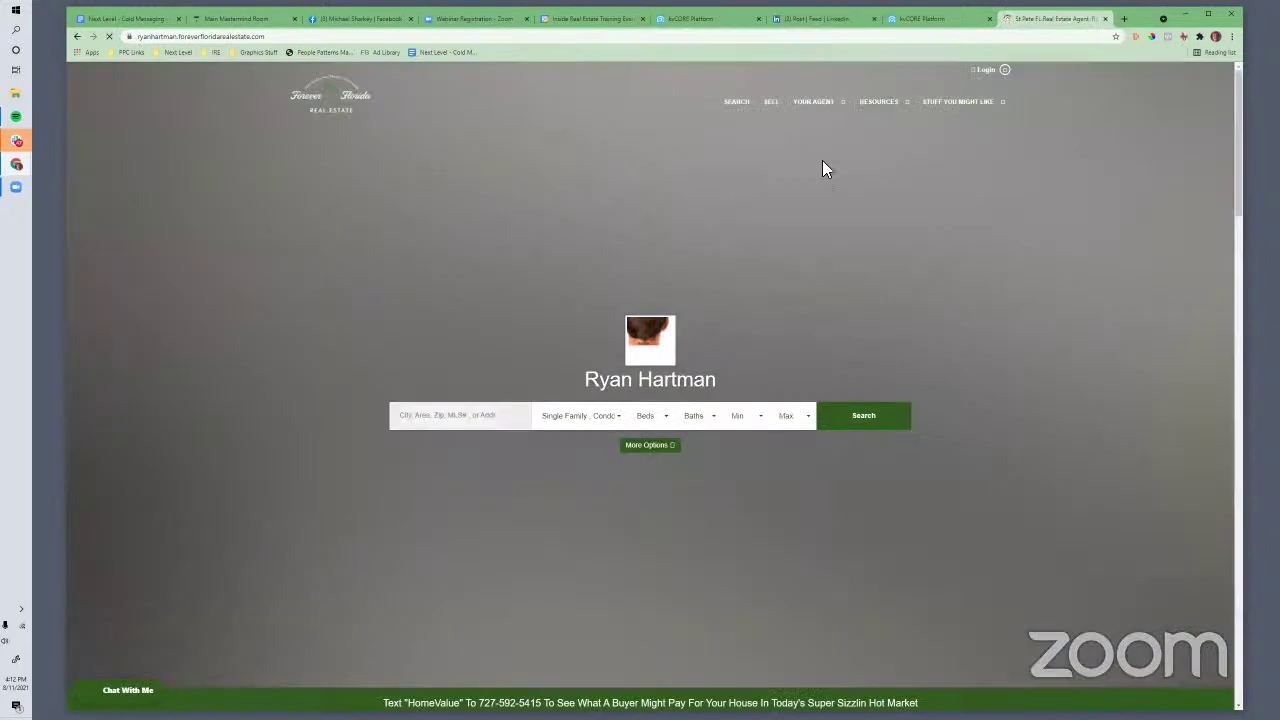
{"action": "mouse_move", "coordinate": [890, 112]}
{"action": "mouse_move", "coordinate": [940, 102]}
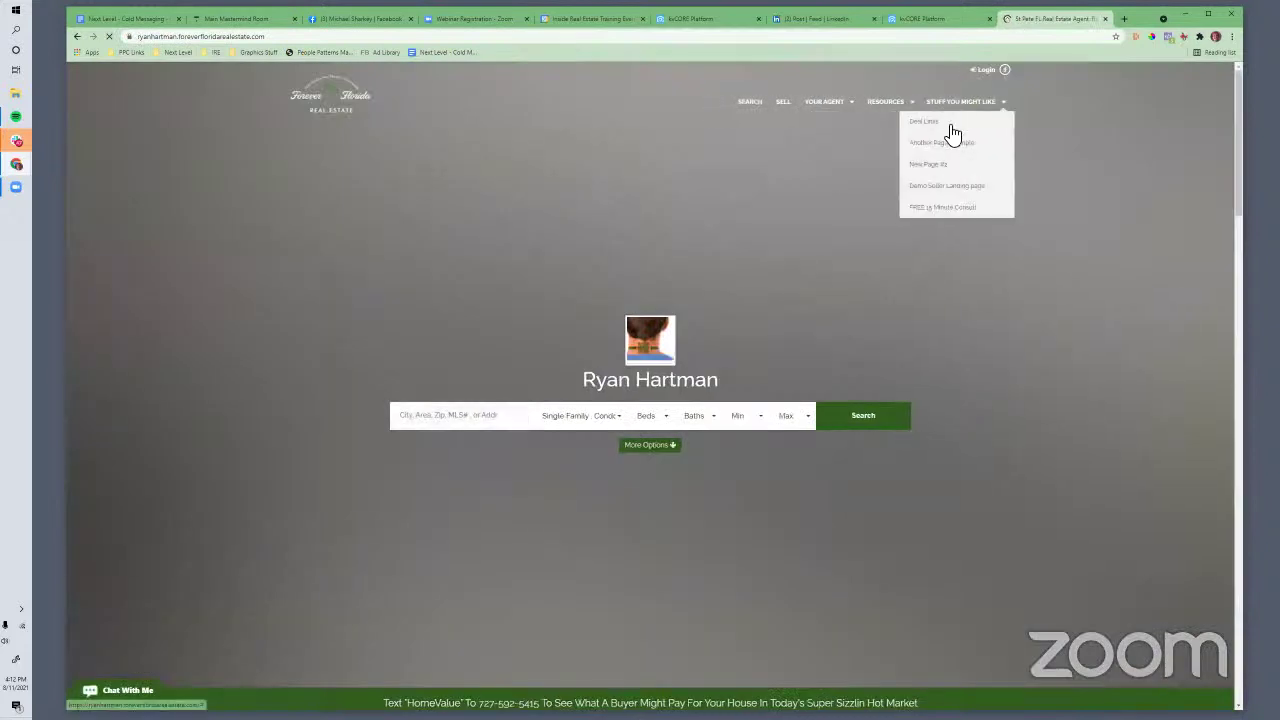
{"action": "left_click", "coordinate": [928, 124]}
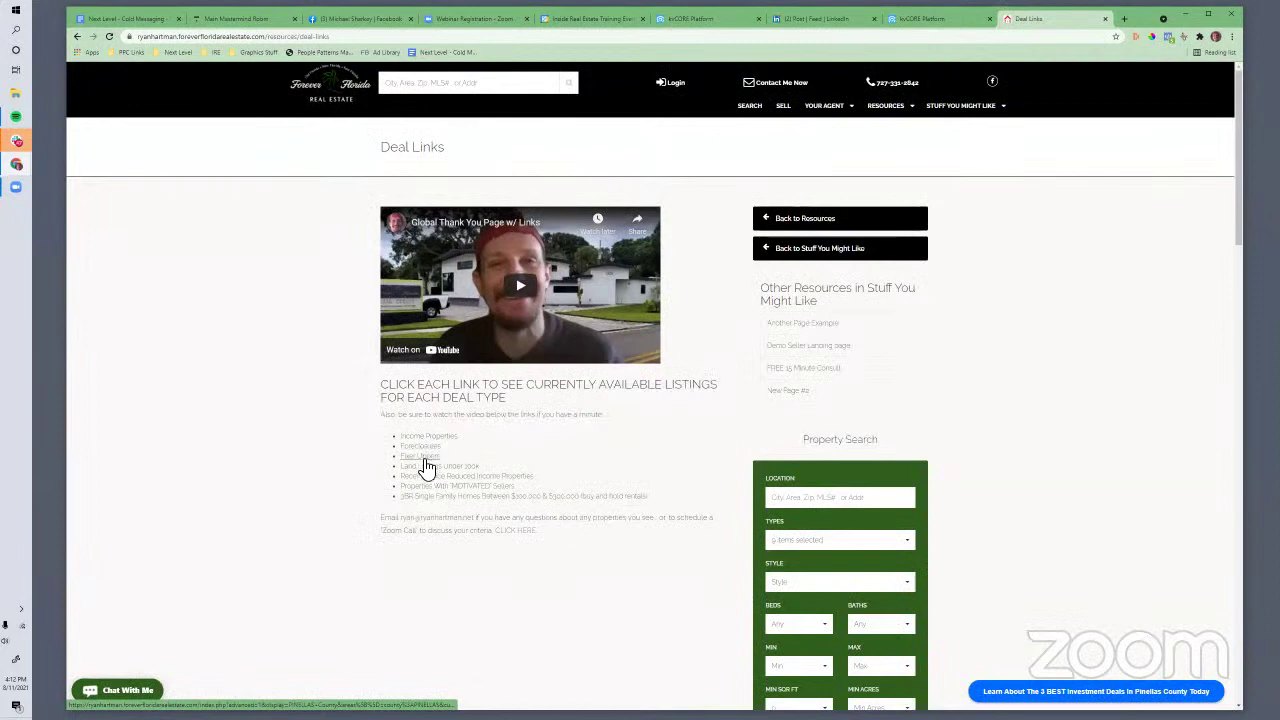
Look over the Deal Links page, select its URL, and return to the Cold Messaging doc
{"action": "scroll", "coordinate": [443, 491], "scroll_direction": "down", "scroll_amount": 1}
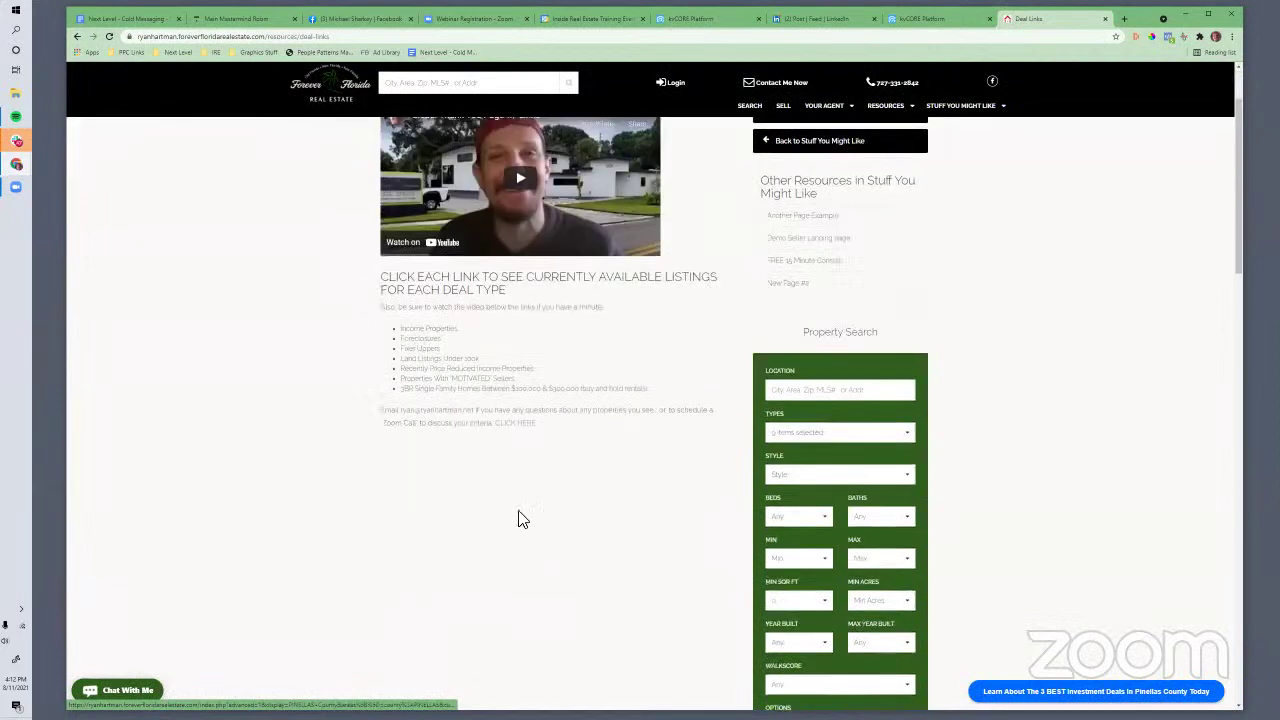
{"action": "scroll", "coordinate": [523, 517], "scroll_direction": "up", "scroll_amount": 1}
{"action": "scroll", "coordinate": [515, 415], "scroll_direction": "down", "scroll_amount": 2}
{"action": "scroll", "coordinate": [524, 384], "scroll_direction": "up", "scroll_amount": 2}
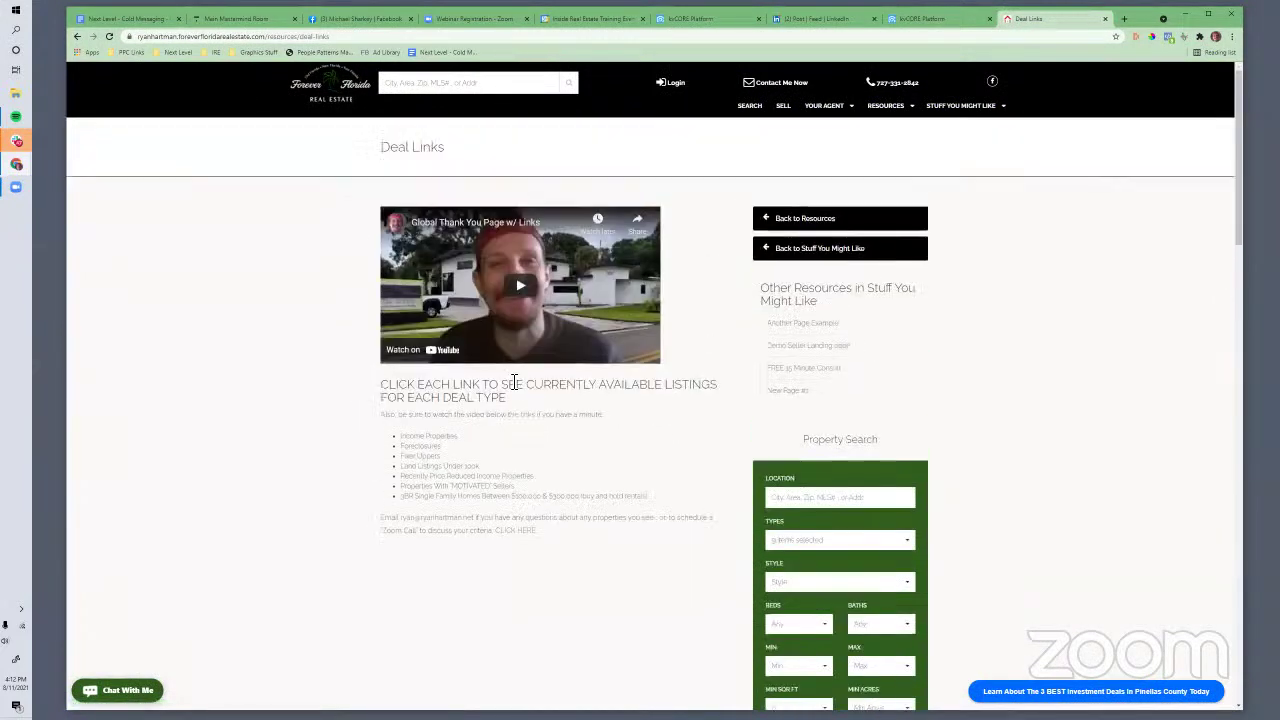
{"action": "scroll", "coordinate": [440, 520], "scroll_direction": "down", "scroll_amount": 1}
{"action": "scroll", "coordinate": [432, 517], "scroll_direction": "down", "scroll_amount": 1}
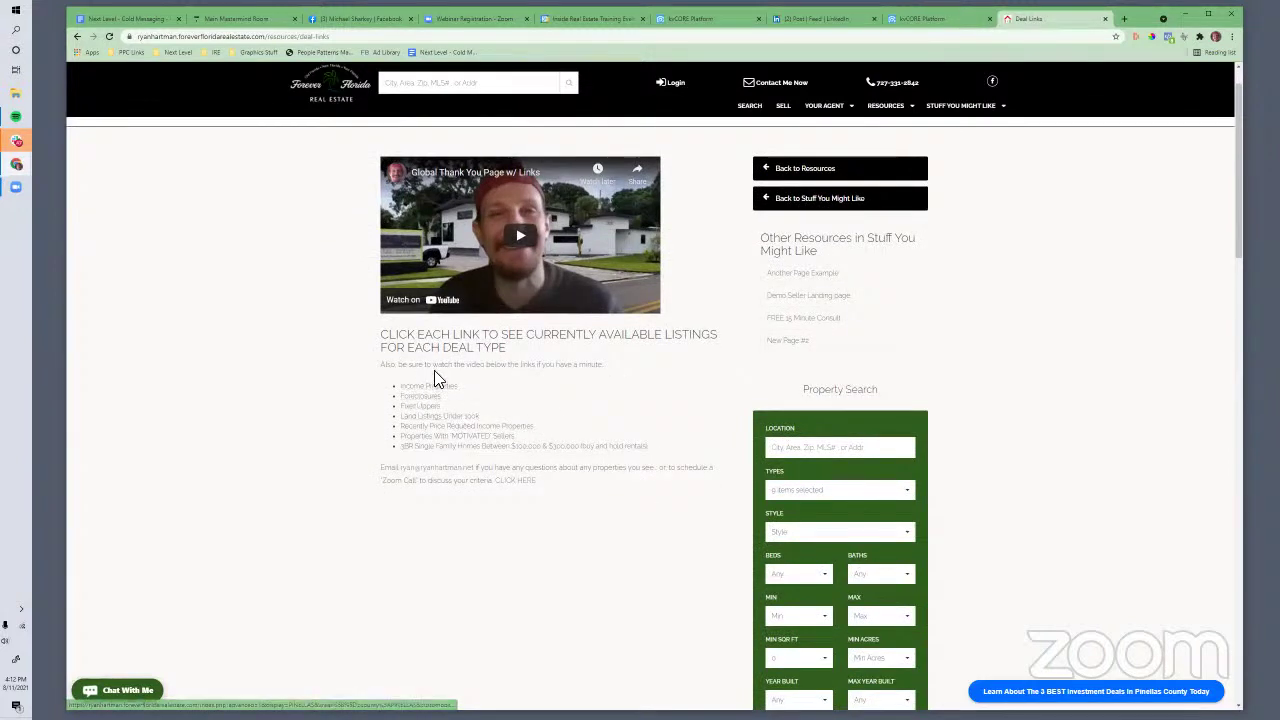
{"action": "left_click", "coordinate": [238, 38]}
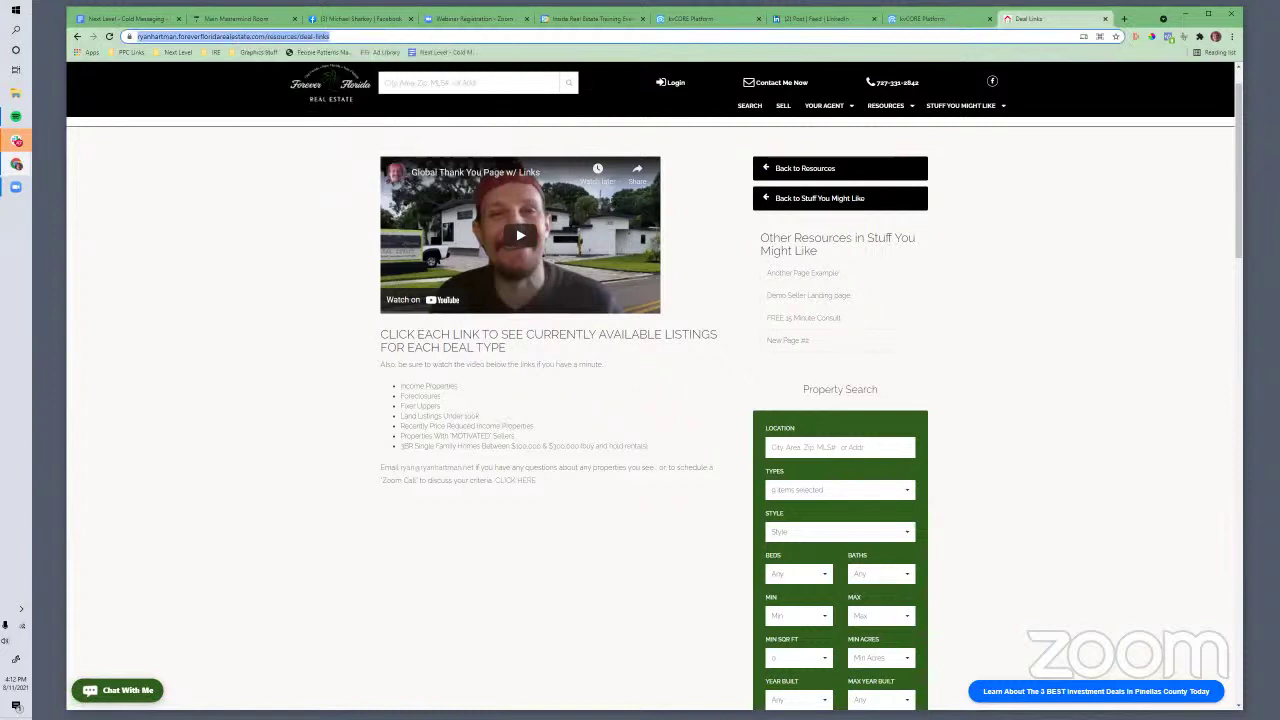
{"action": "left_click", "coordinate": [108, 20]}
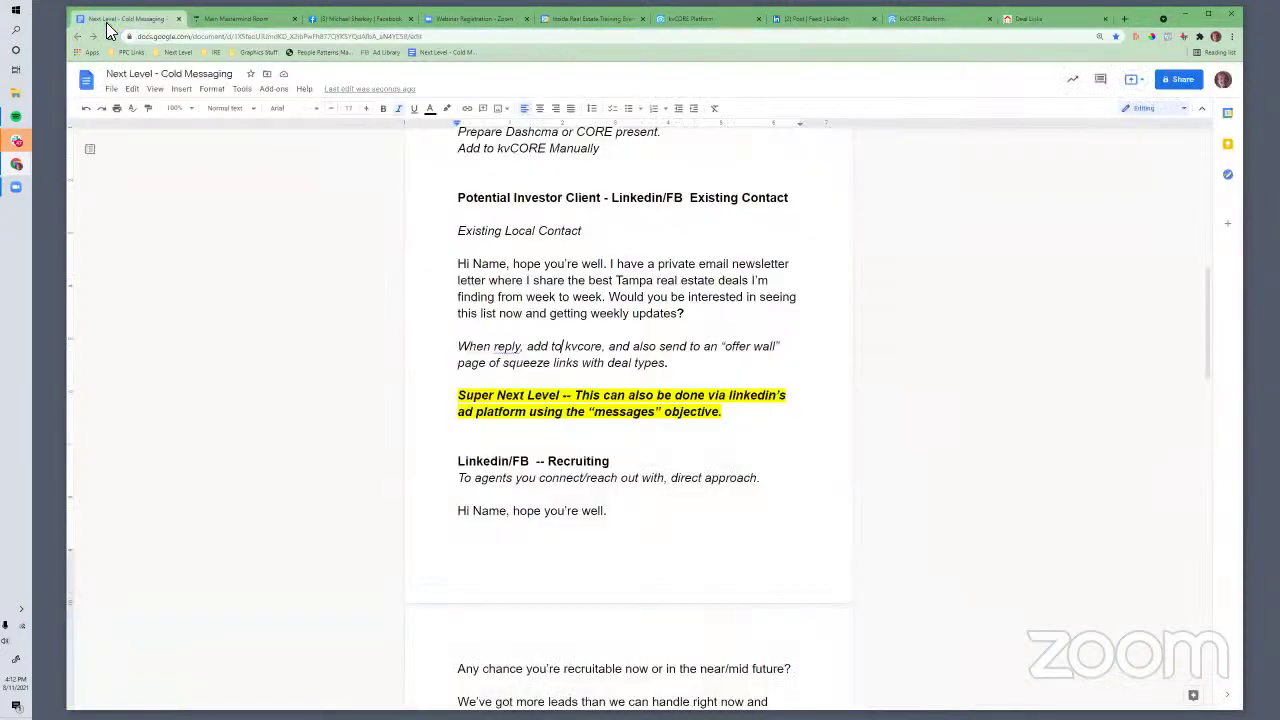
Reread the investor newsletter message, selecting the text from 'Tampa' to 'updates'
{"action": "scroll", "coordinate": [635, 332], "scroll_direction": "up", "scroll_amount": 1}
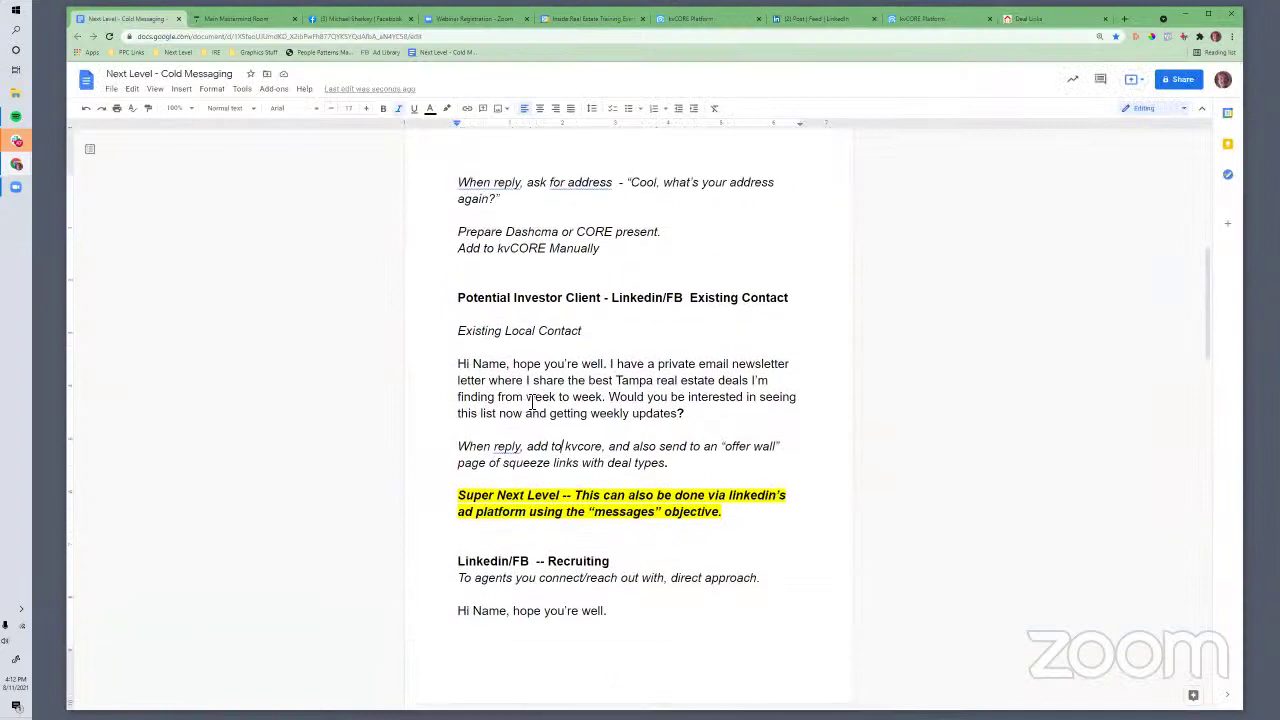
{"action": "scroll", "coordinate": [511, 378], "scroll_direction": "down", "scroll_amount": 1}
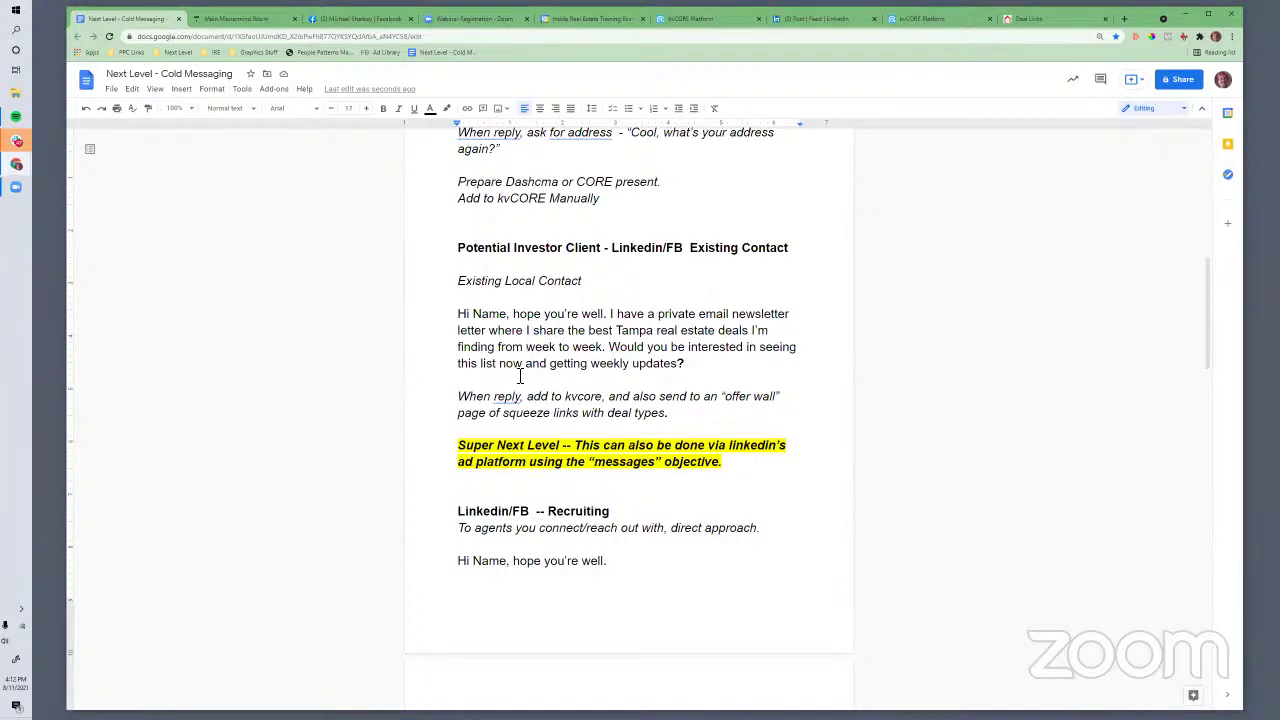
{"action": "left_click", "coordinate": [614, 396]}
{"action": "left_click_drag", "start_coordinate": [567, 333], "coordinate": [758, 343]}
{"action": "left_click", "coordinate": [667, 335]}
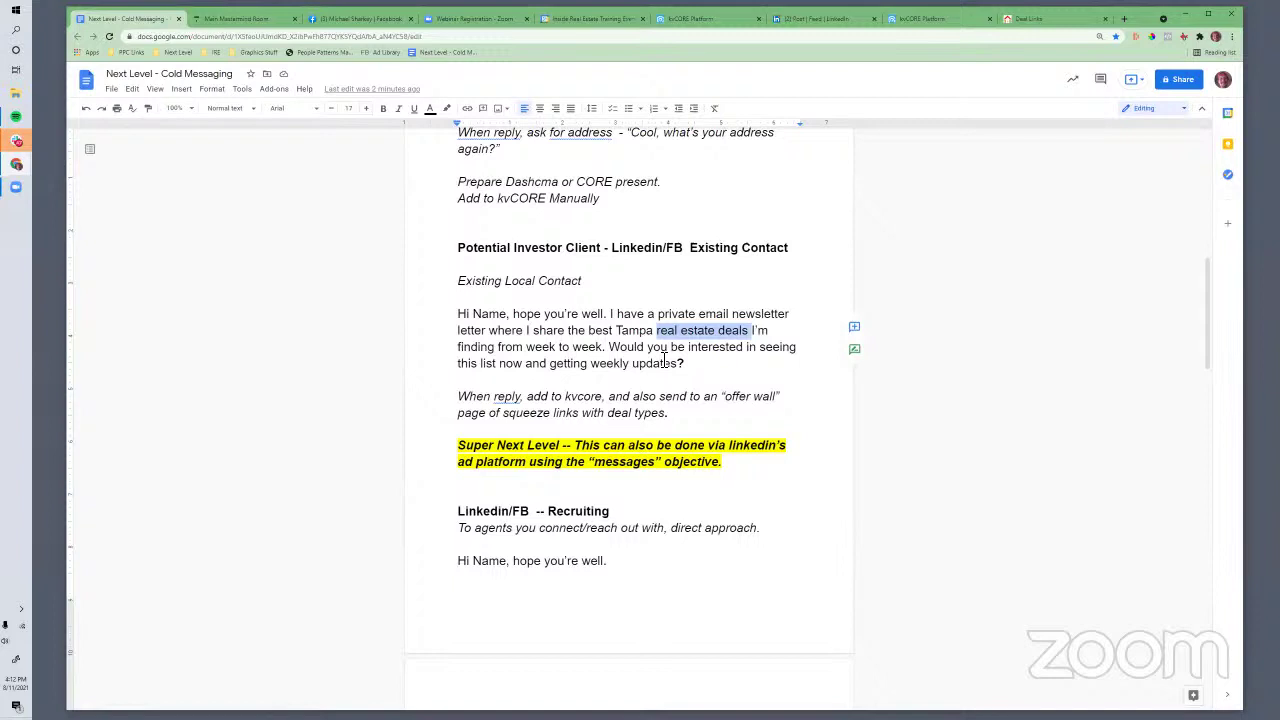
{"action": "left_click", "coordinate": [636, 331]}
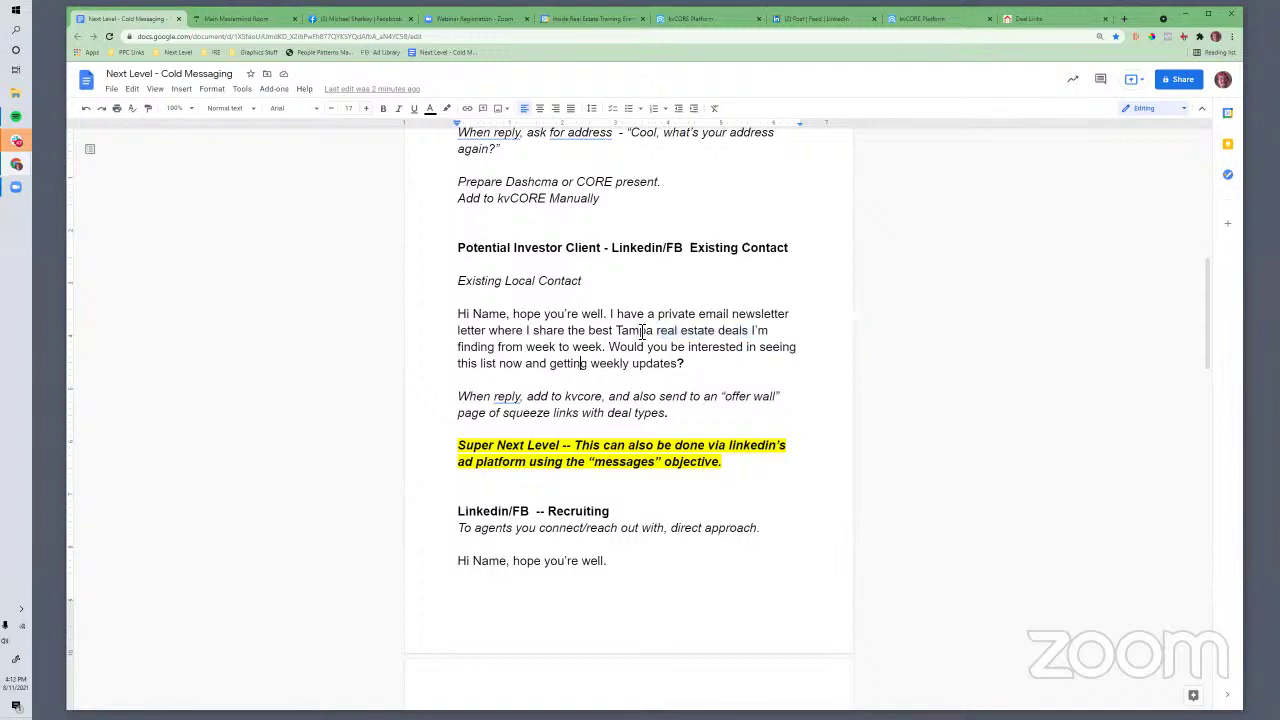
{"action": "left_click_drag", "start_coordinate": [616, 331], "coordinate": [702, 363]}
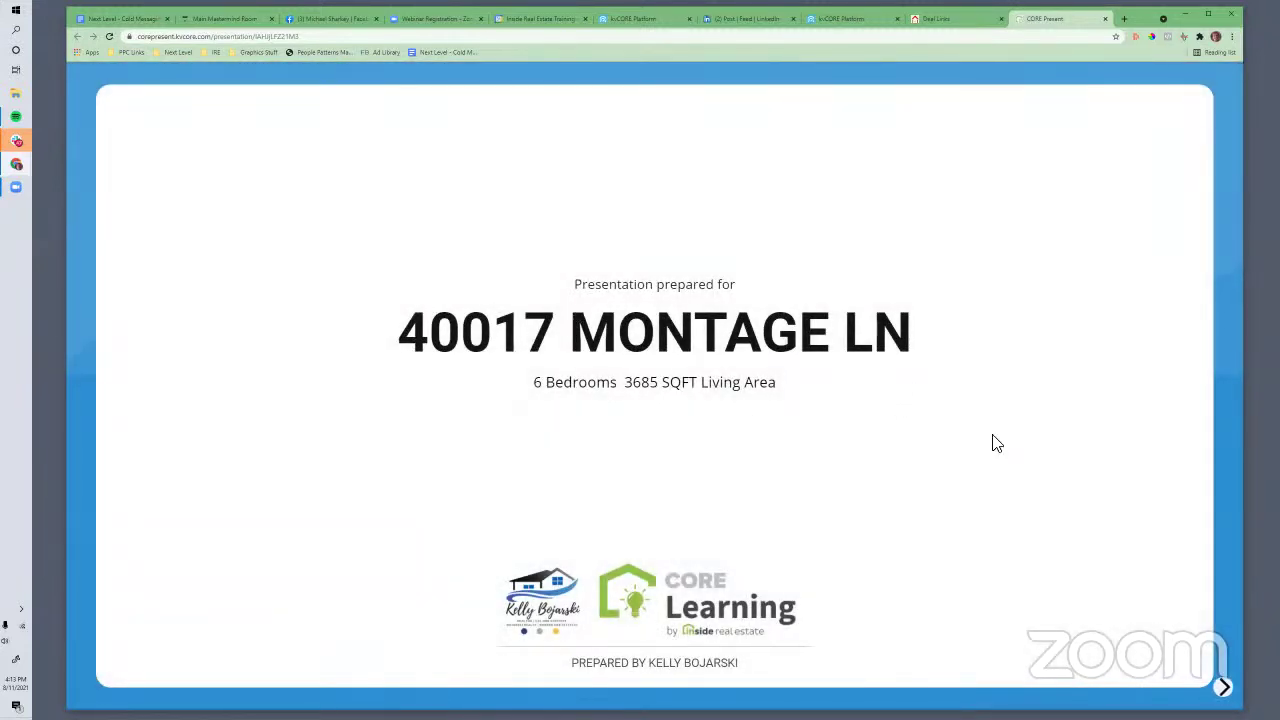
Advance two slides to the comparables price timeline and copy a Lightshot screenshot of it
{"action": "left_click", "coordinate": [1229, 689]}
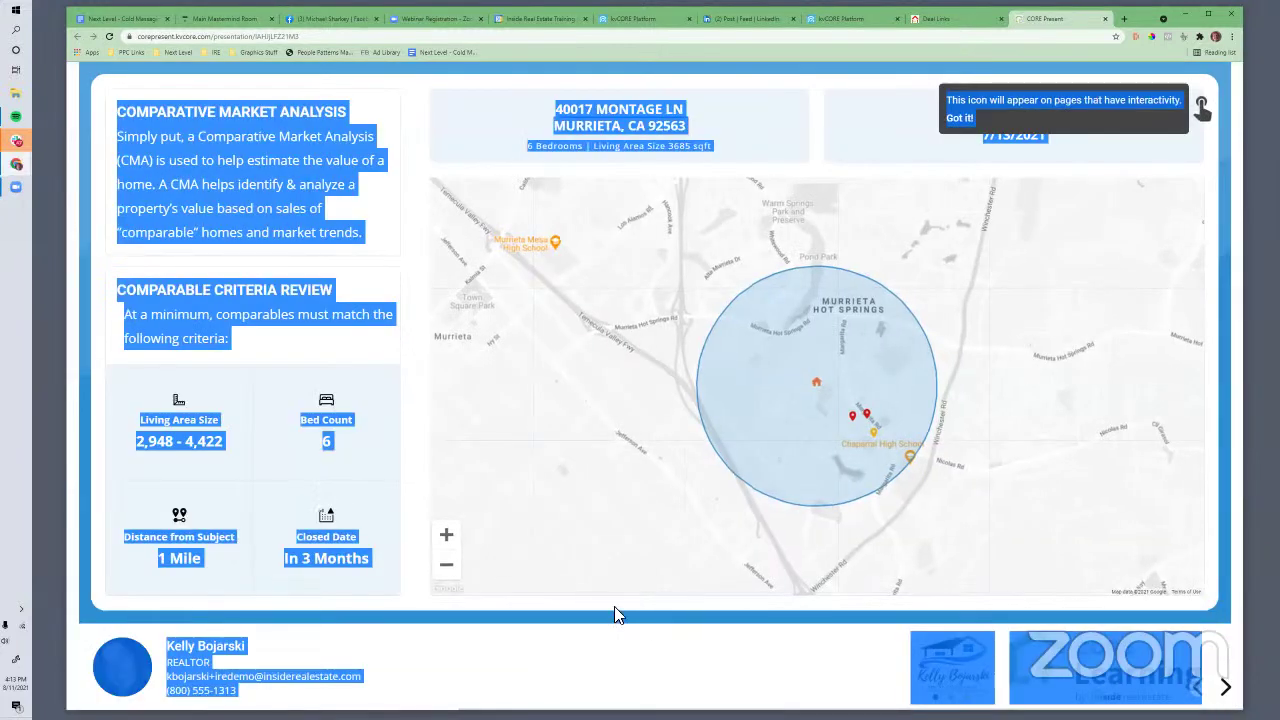
{"action": "left_click", "coordinate": [1228, 692]}
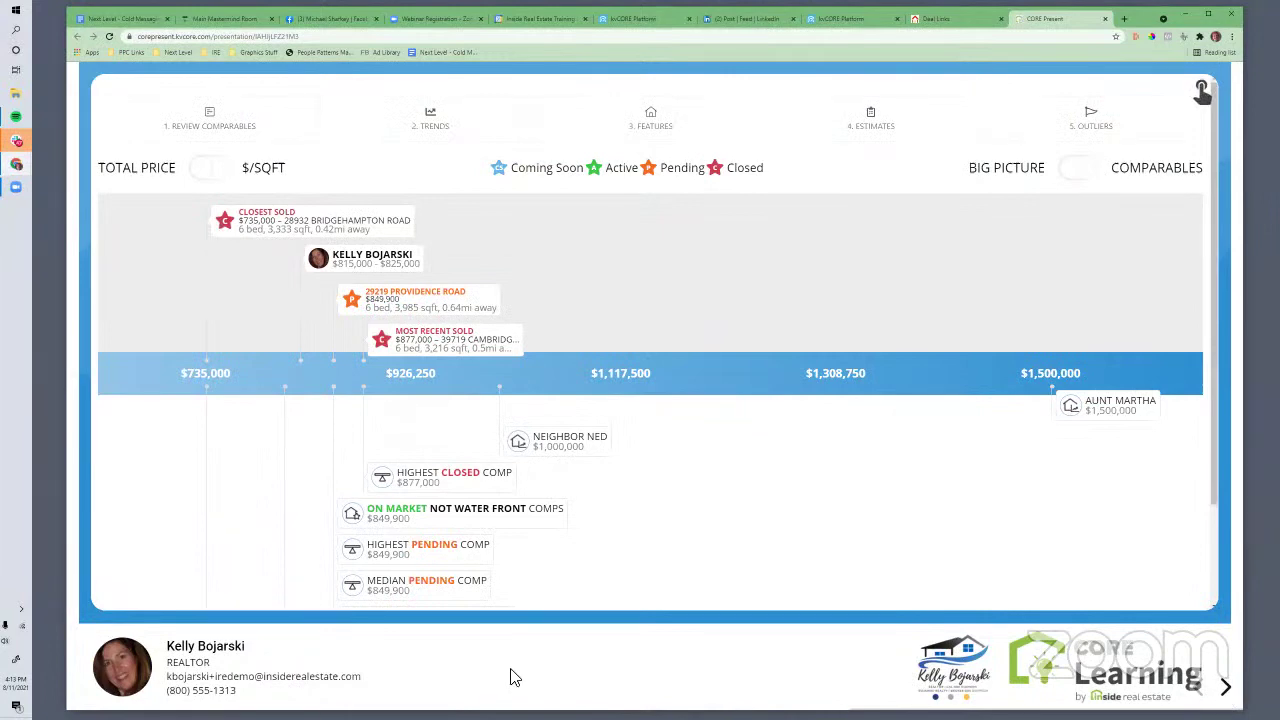
{"action": "key", "text": "Print"}
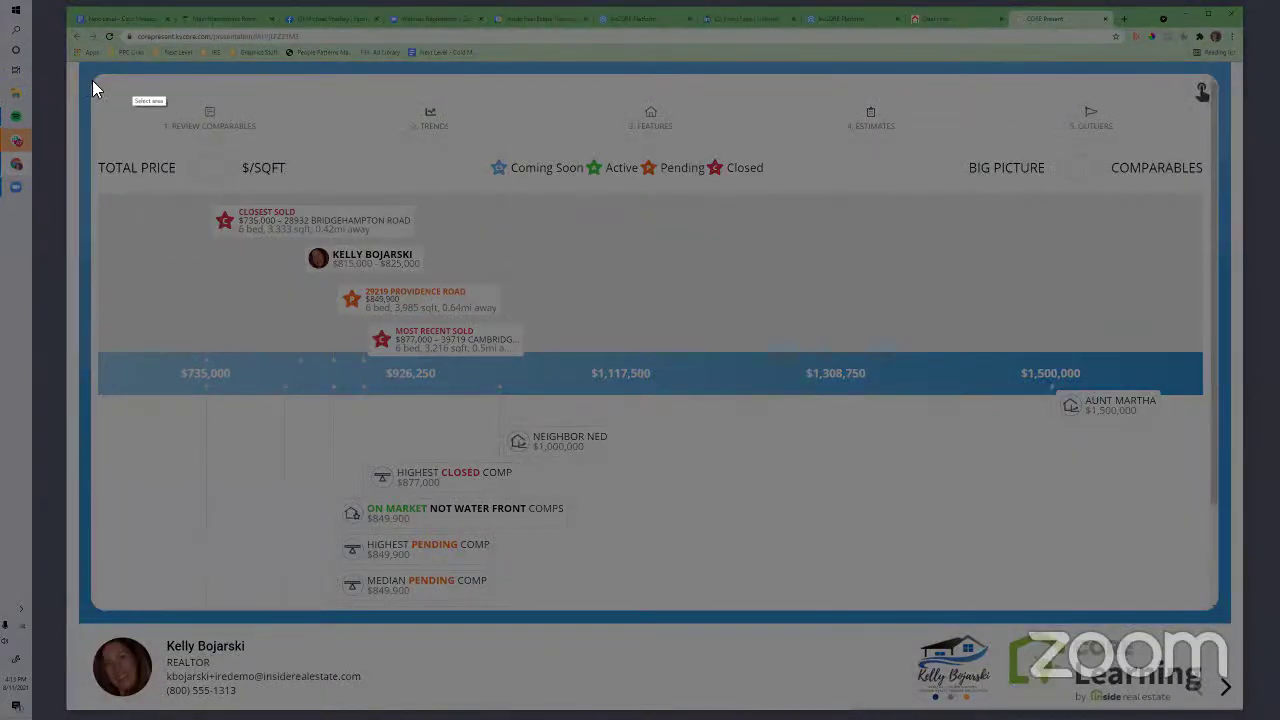
{"action": "left_click_drag", "start_coordinate": [92, 80], "coordinate": [1242, 606]}
{"action": "right_click", "coordinate": [1156, 516]}
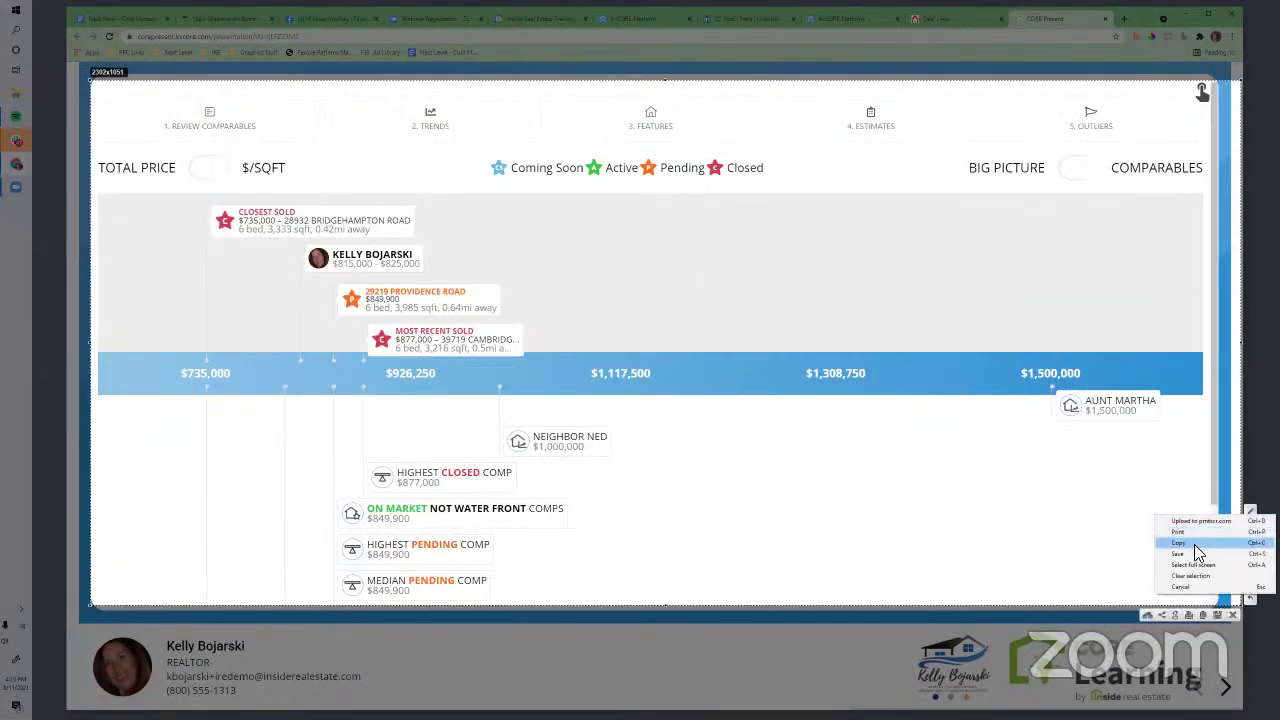
{"action": "left_click", "coordinate": [1198, 545]}
{"action": "left_click", "coordinate": [300, 18]}
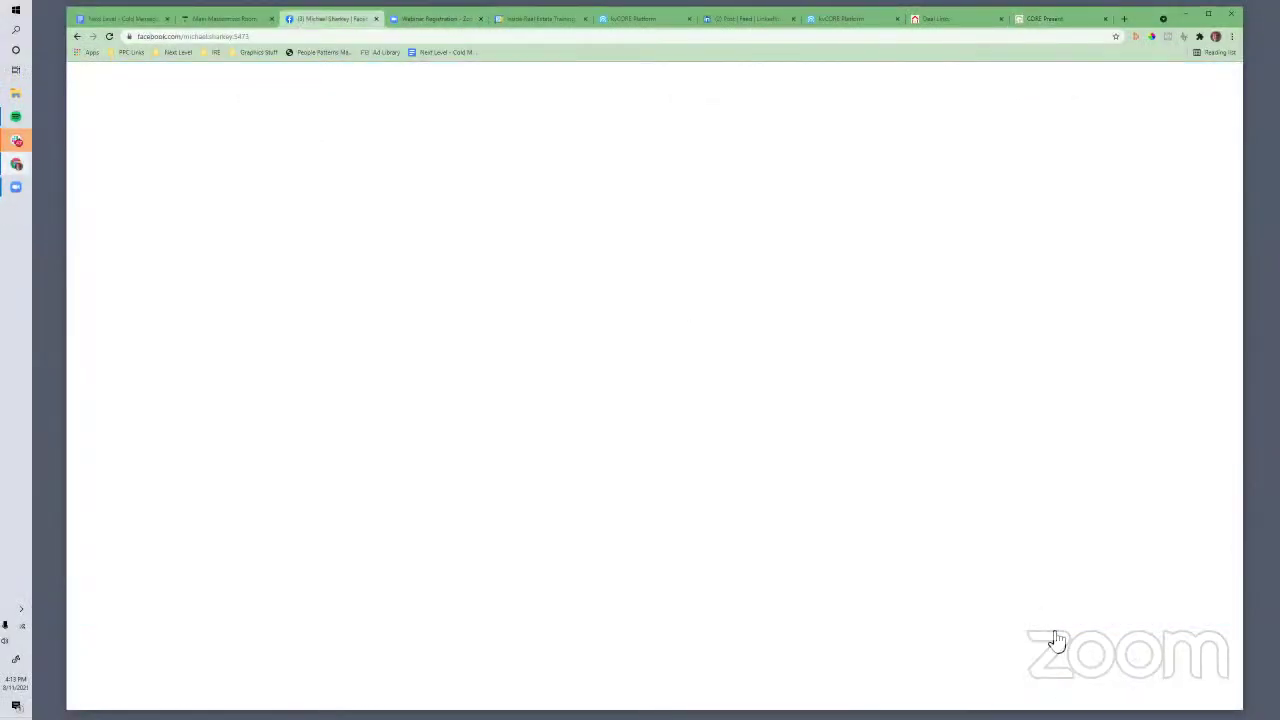
Send the Messenger message 'It'll look something like this:'
{"action": "type", "text": "It'll lo"}
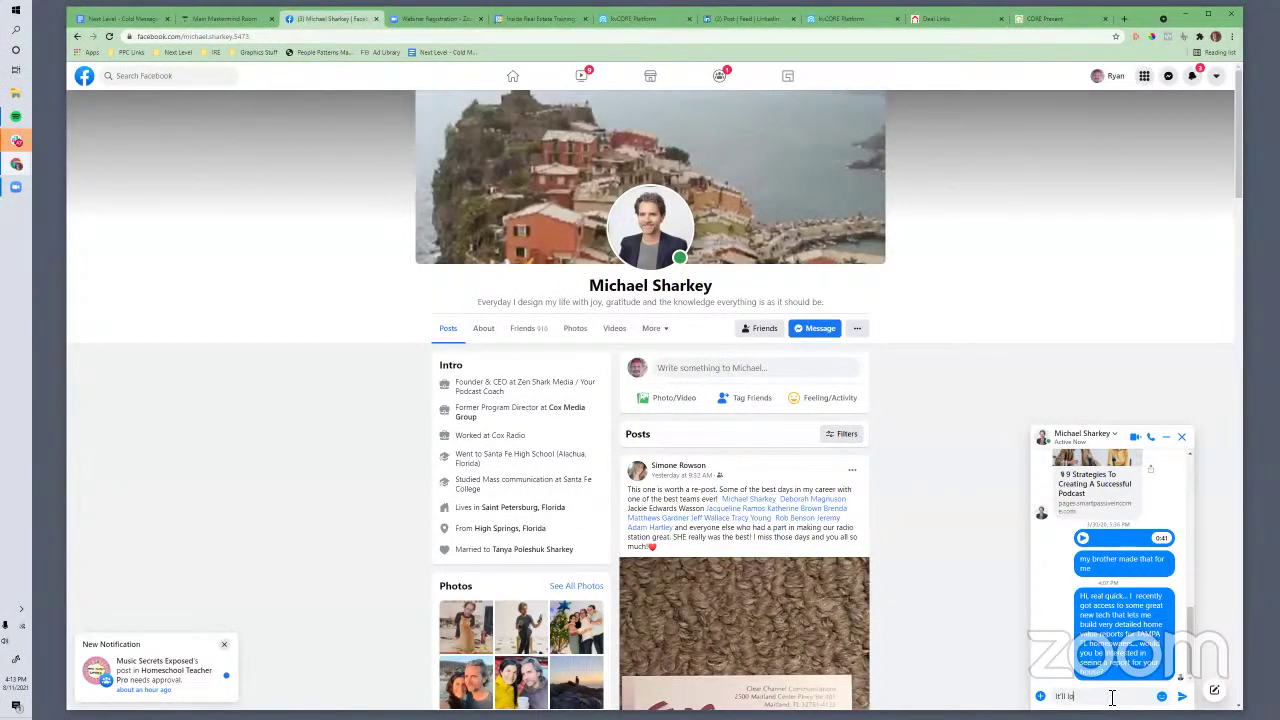
{"action": "type", "text": "ok someth"}
{"action": "type", "text": "this:"}
{"action": "key", "text": "Return"}
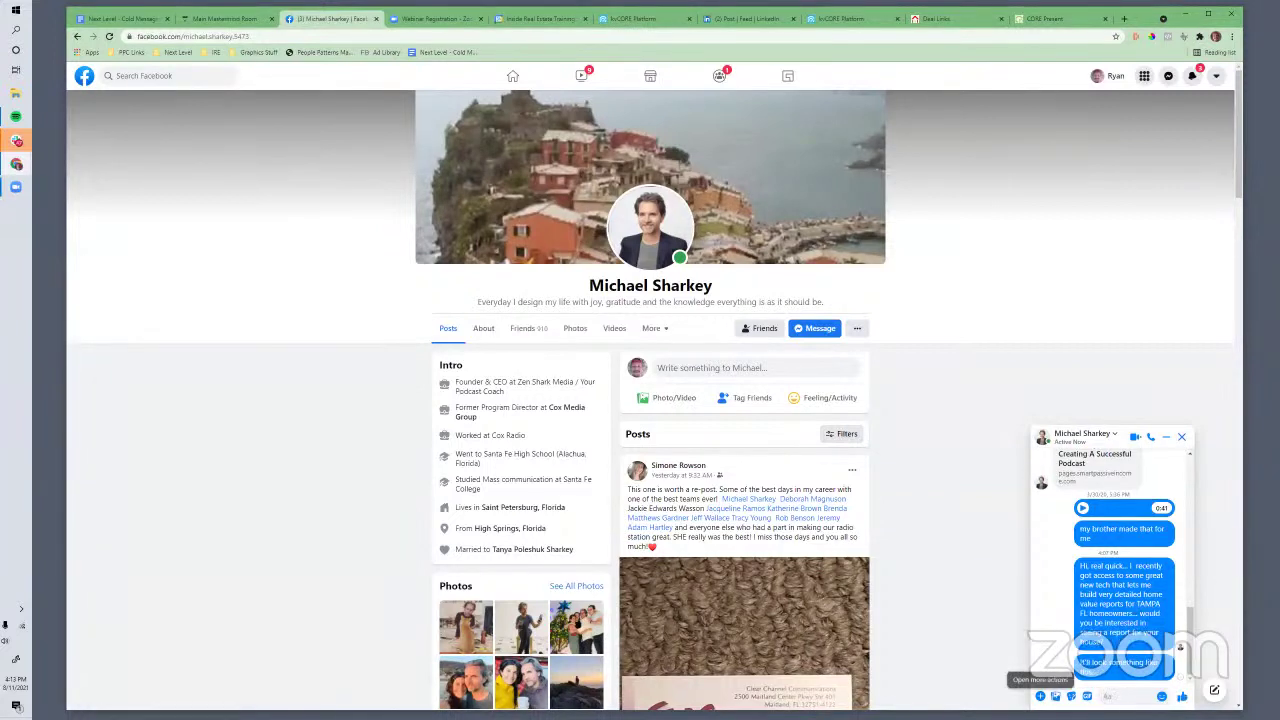
Attach Screenshot_549 from the Desktop, then unsend the sent image for everyone
{"action": "left_click", "coordinate": [1056, 696]}
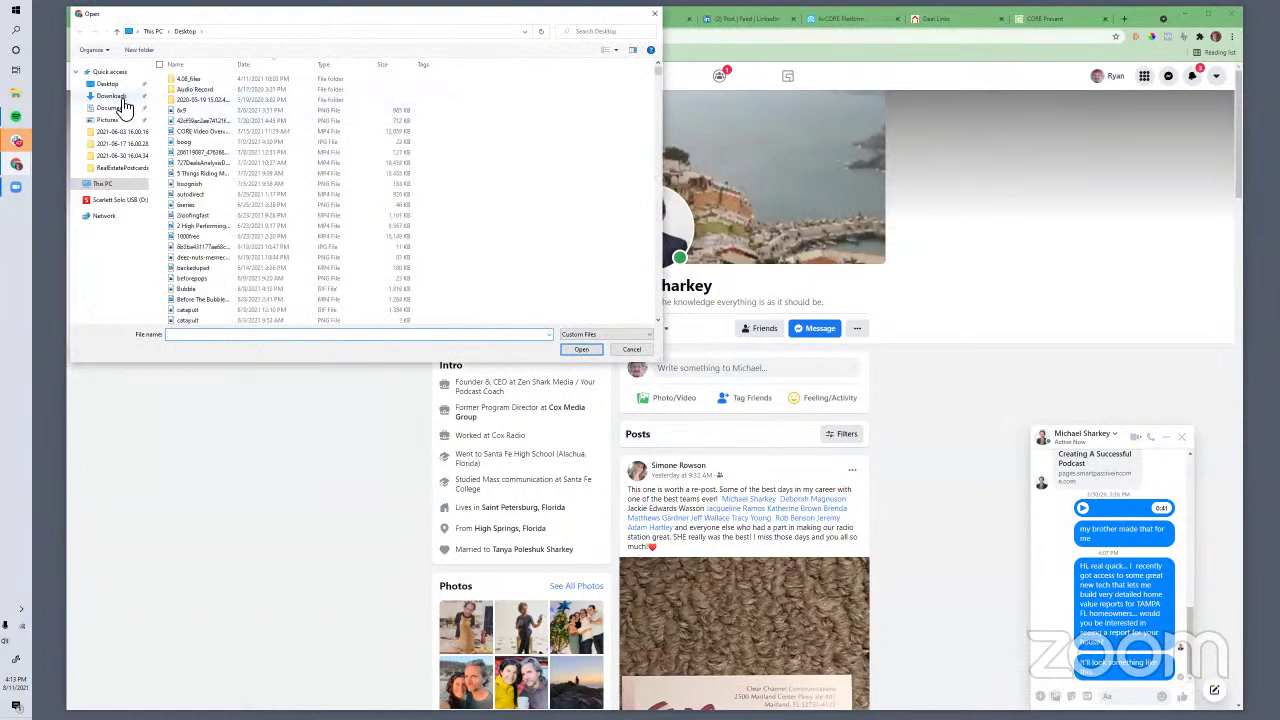
{"action": "left_click", "coordinate": [110, 84]}
{"action": "left_click", "coordinate": [197, 132]}
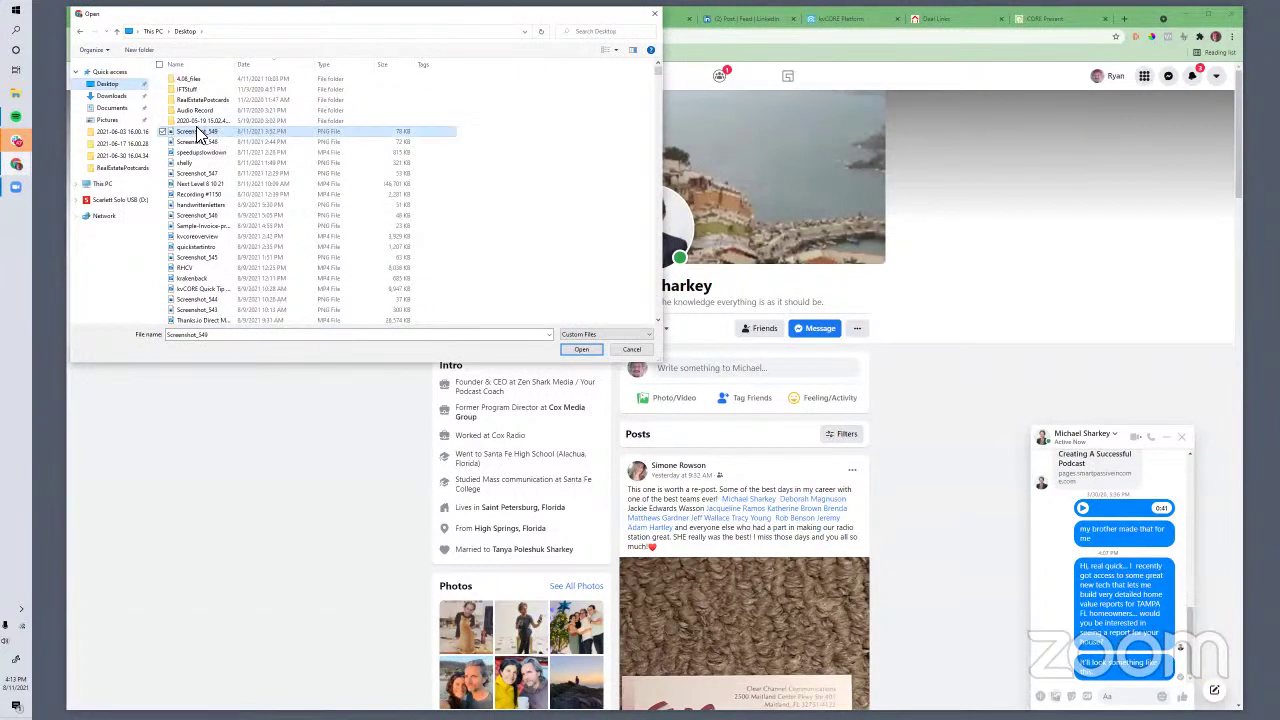
{"action": "left_click", "coordinate": [578, 349]}
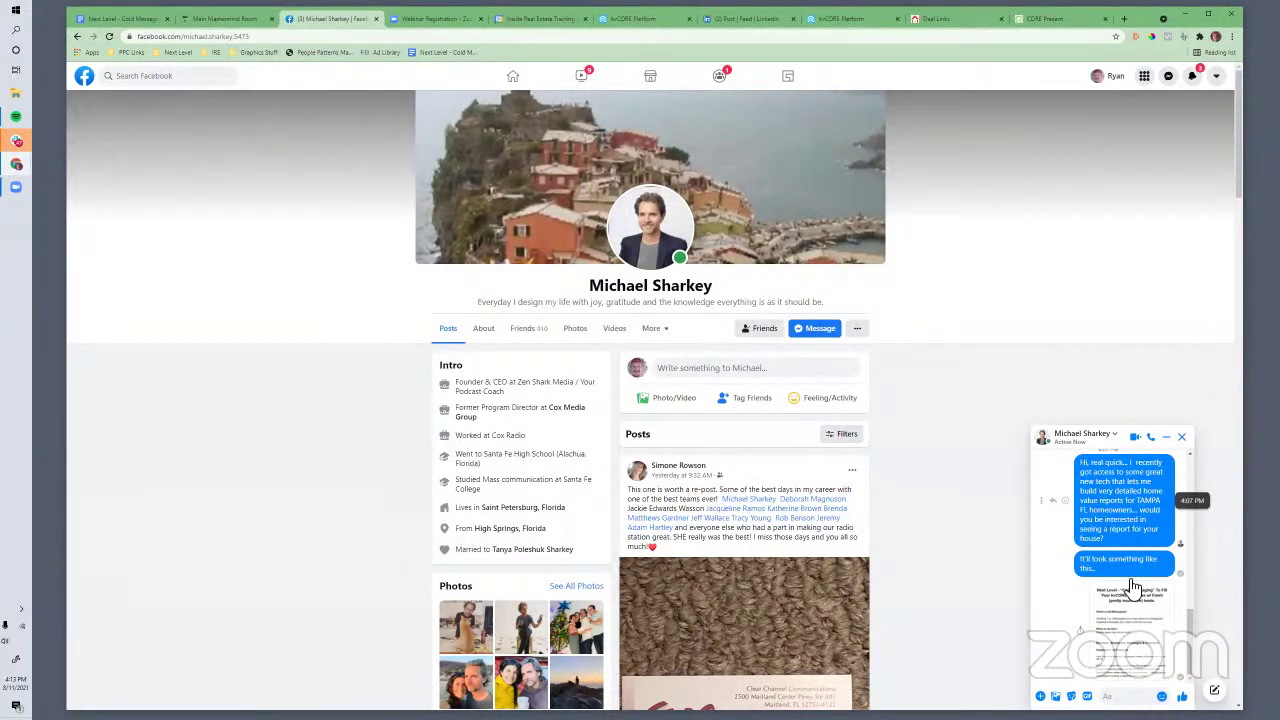
{"action": "left_click", "coordinate": [1057, 632]}
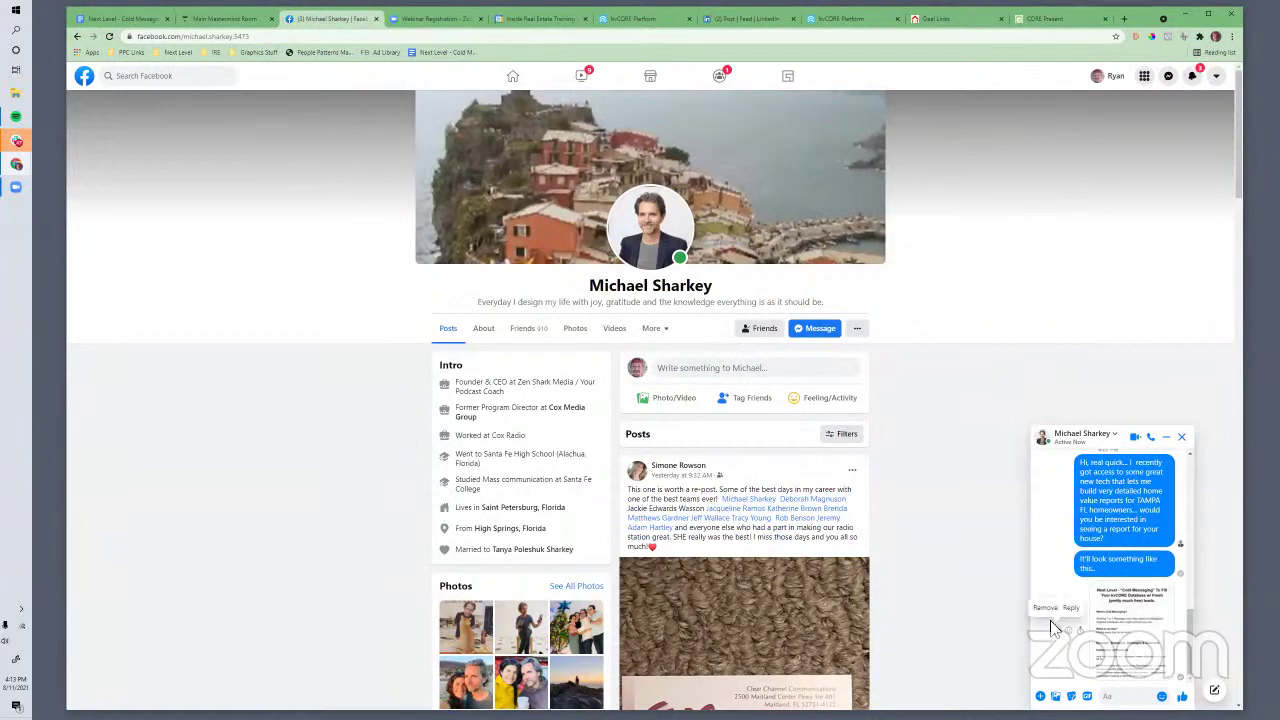
{"action": "left_click", "coordinate": [1048, 612]}
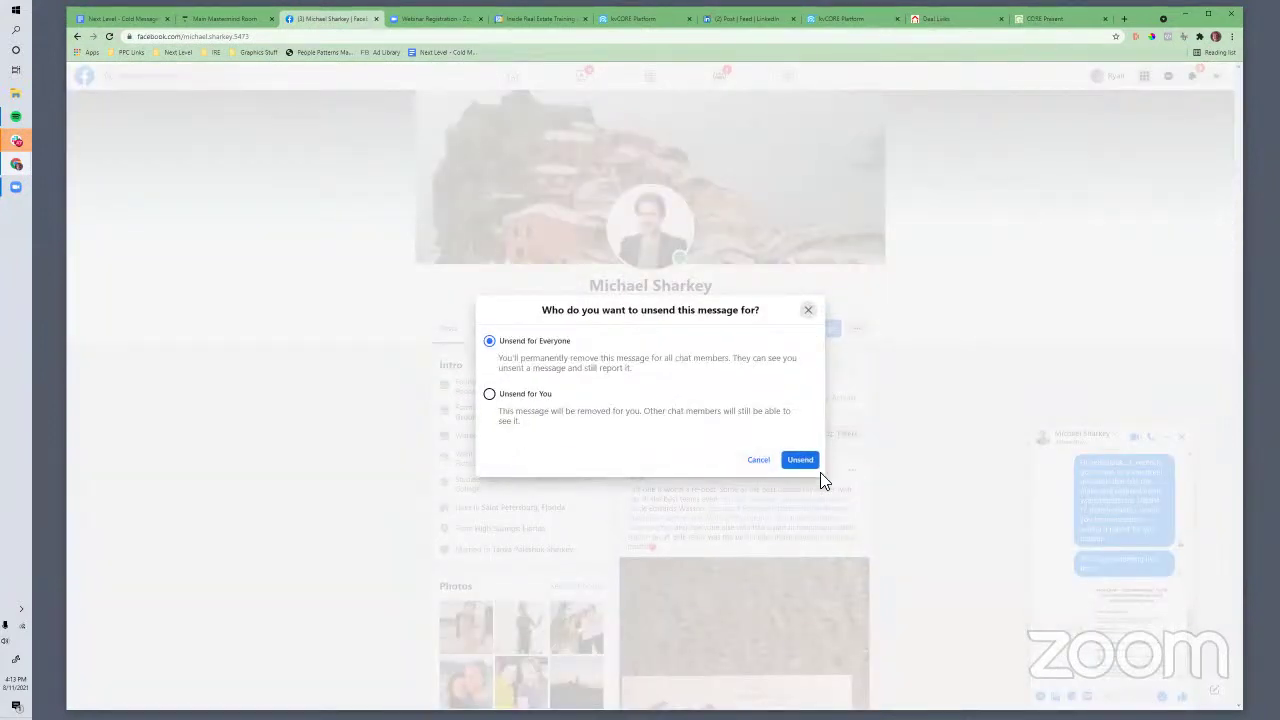
{"action": "left_click", "coordinate": [814, 465]}
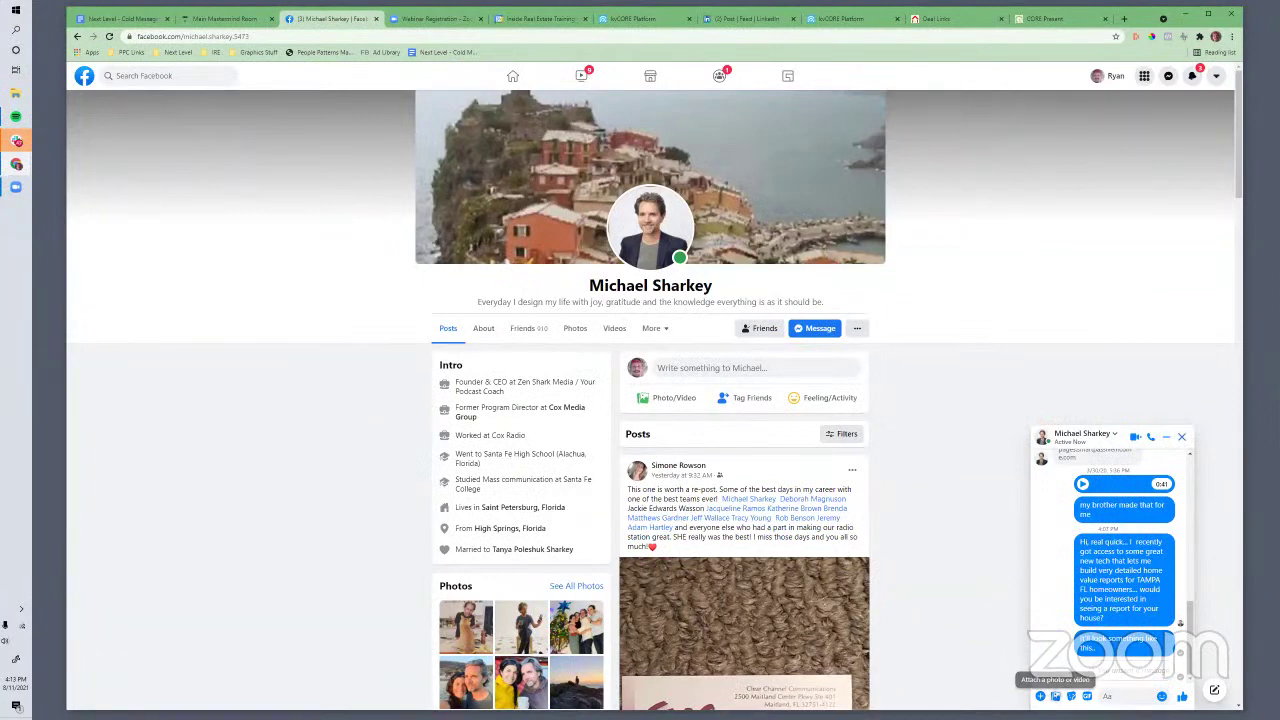
Re-attach Screenshot_549, discard it before sending, and return to the CORE Present timeline
{"action": "left_click", "coordinate": [1055, 695]}
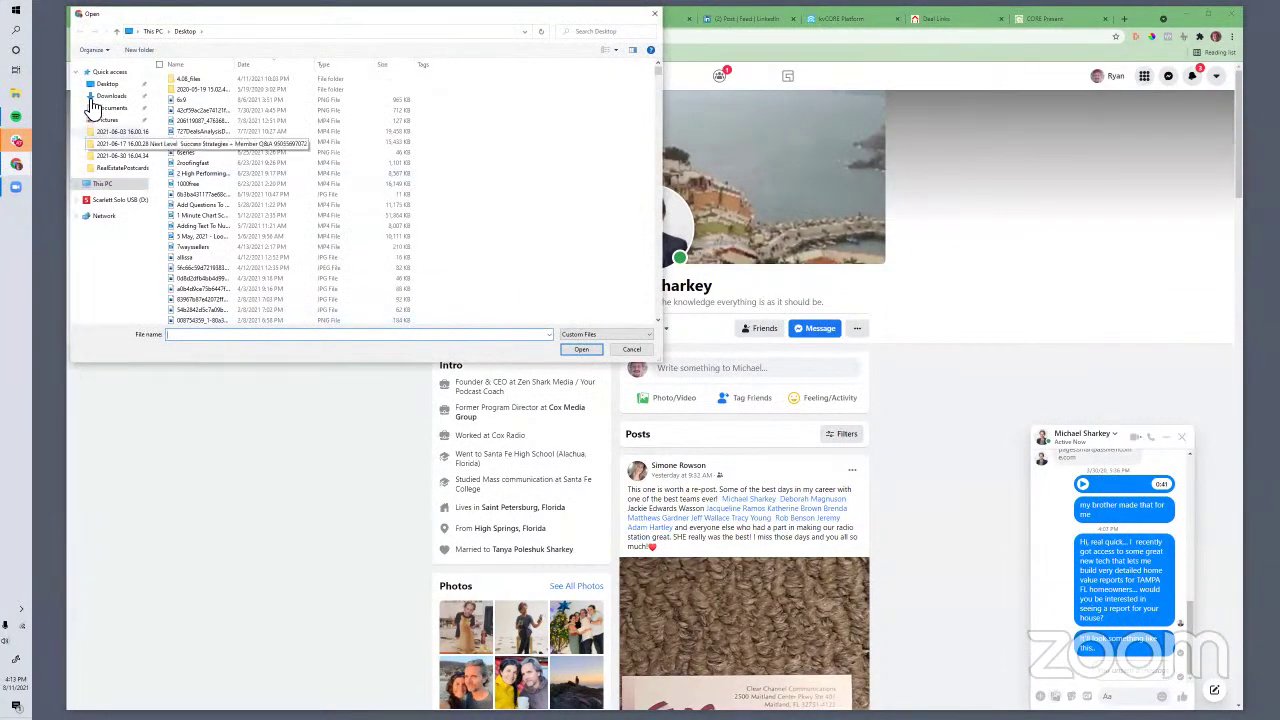
{"action": "left_click", "coordinate": [106, 84]}
{"action": "left_click", "coordinate": [200, 136]}
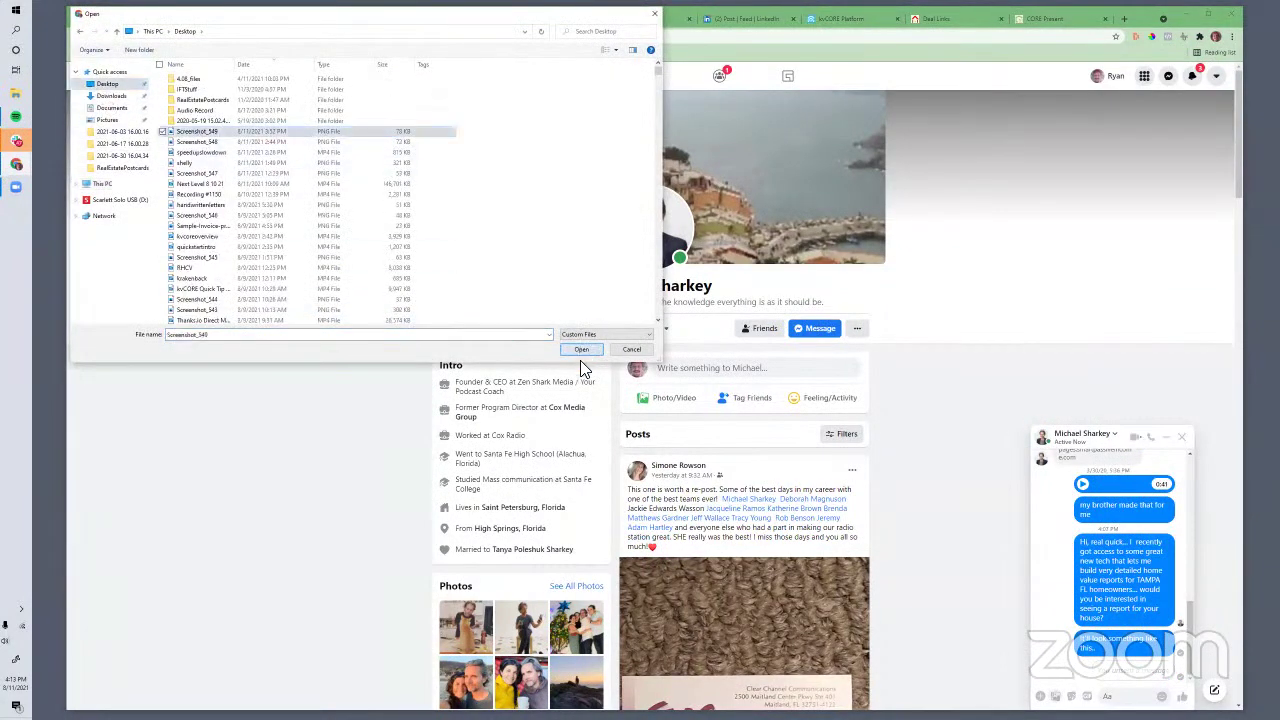
{"action": "left_click", "coordinate": [581, 349]}
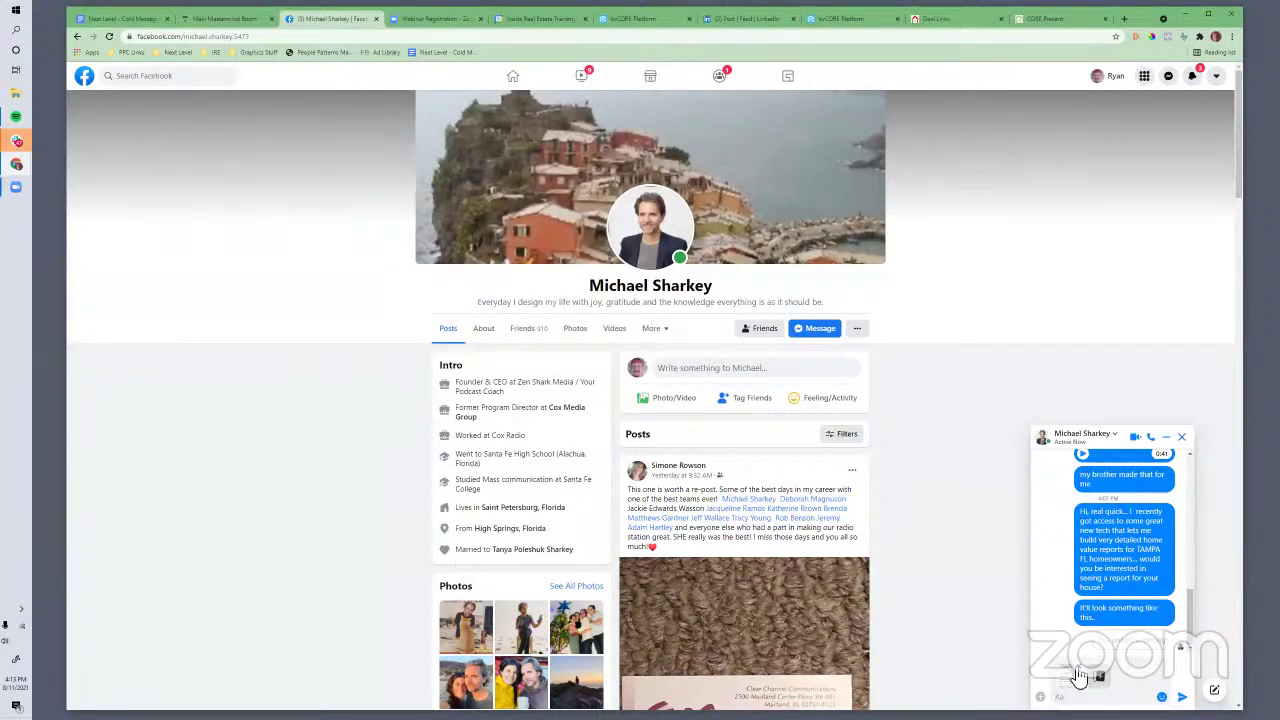
{"action": "left_click", "coordinate": [1079, 667]}
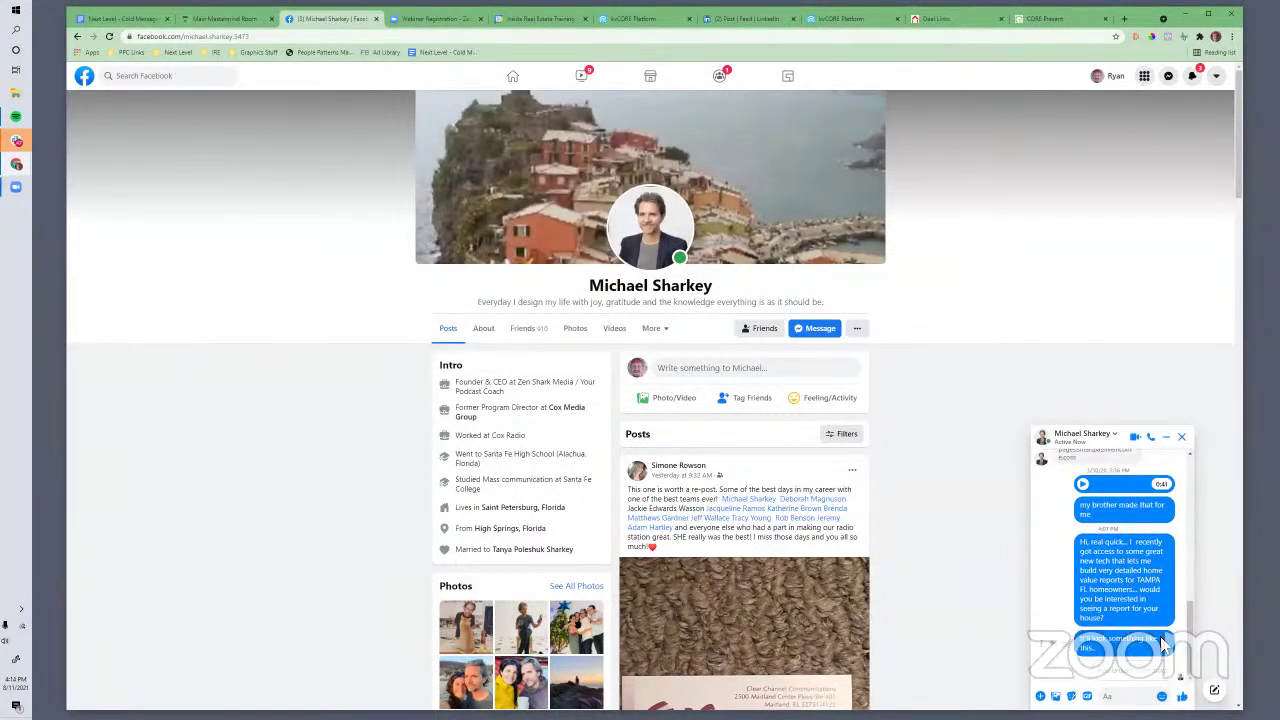
{"action": "left_click", "coordinate": [1046, 18]}
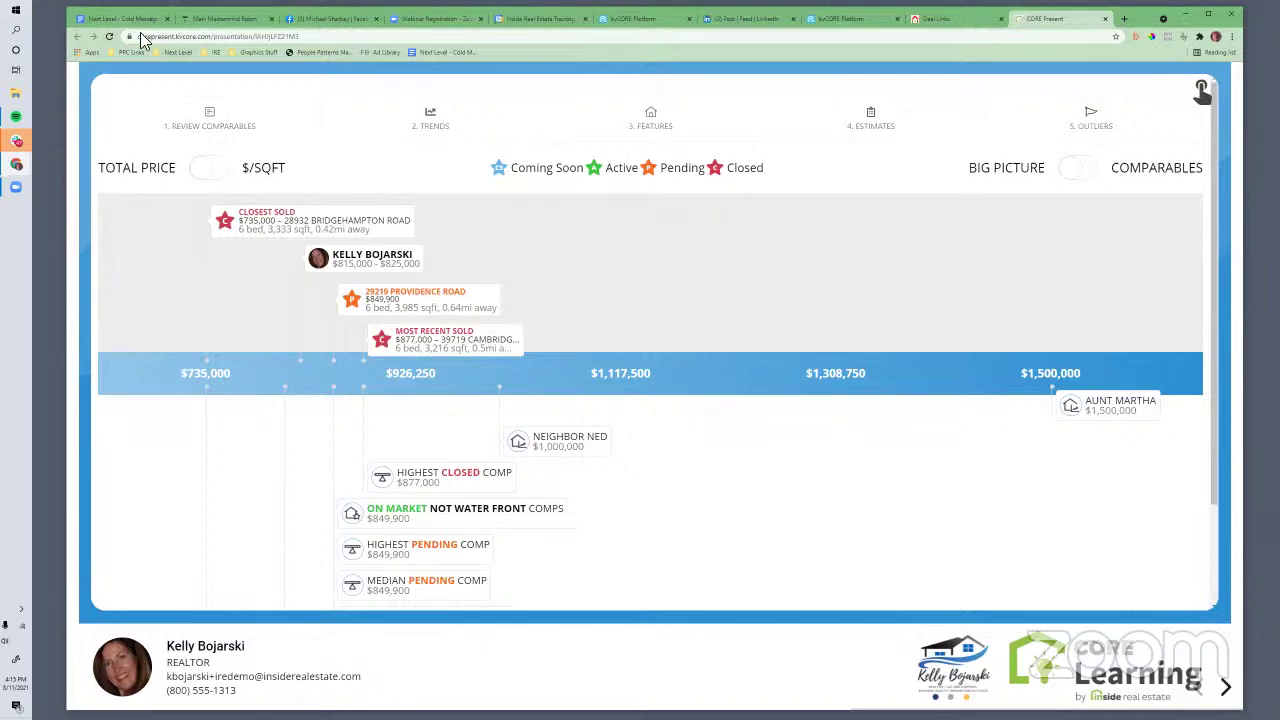
Back in the Cold Messaging doc, select the investor-contact script paragraphs for review
{"action": "key", "text": "ctrl+Tab"}
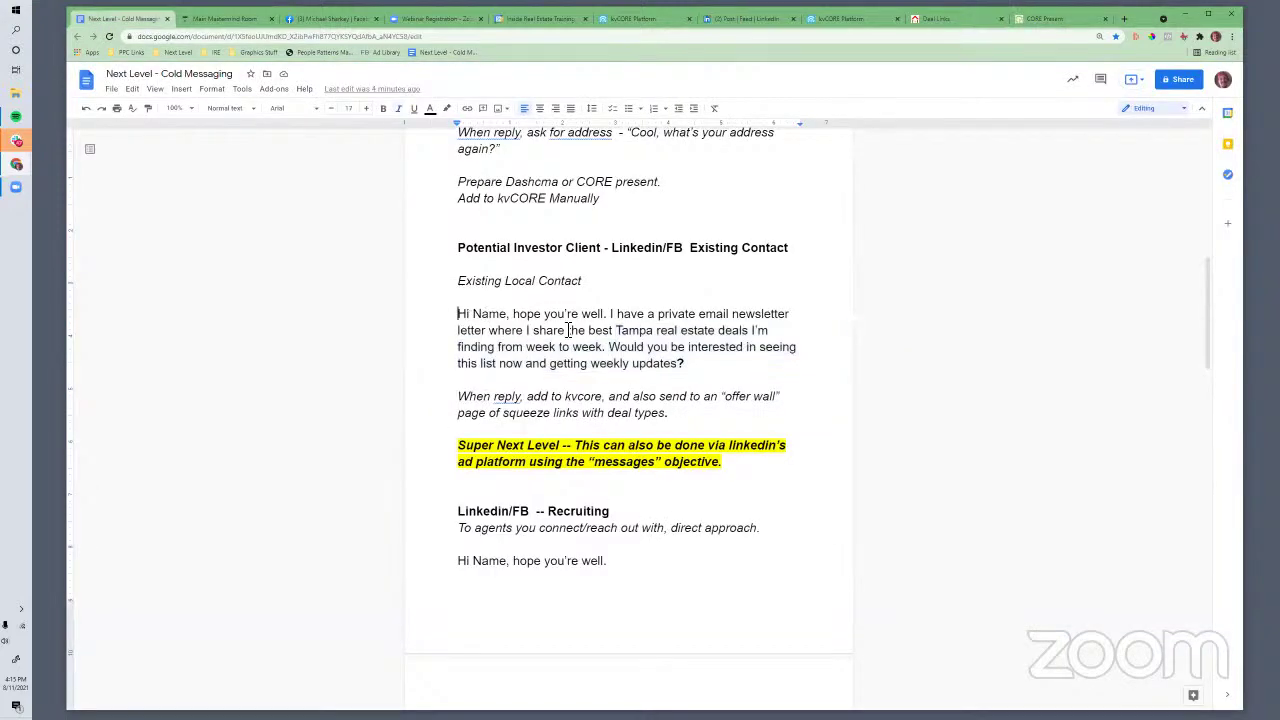
{"action": "scroll", "coordinate": [510, 281], "scroll_direction": "up", "scroll_amount": 3}
{"action": "scroll", "coordinate": [490, 276], "scroll_direction": "down", "scroll_amount": 5}
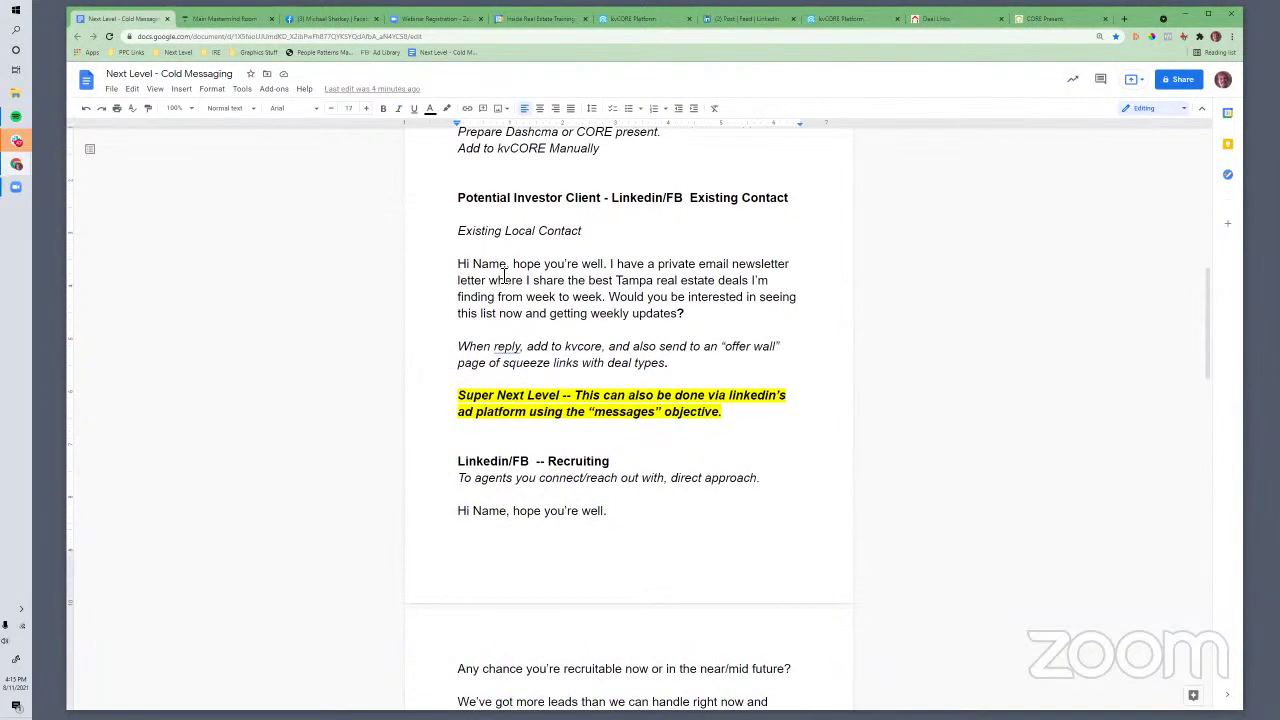
{"action": "left_click_drag", "start_coordinate": [458, 265], "coordinate": [703, 366]}
{"action": "left_click", "coordinate": [629, 300]}
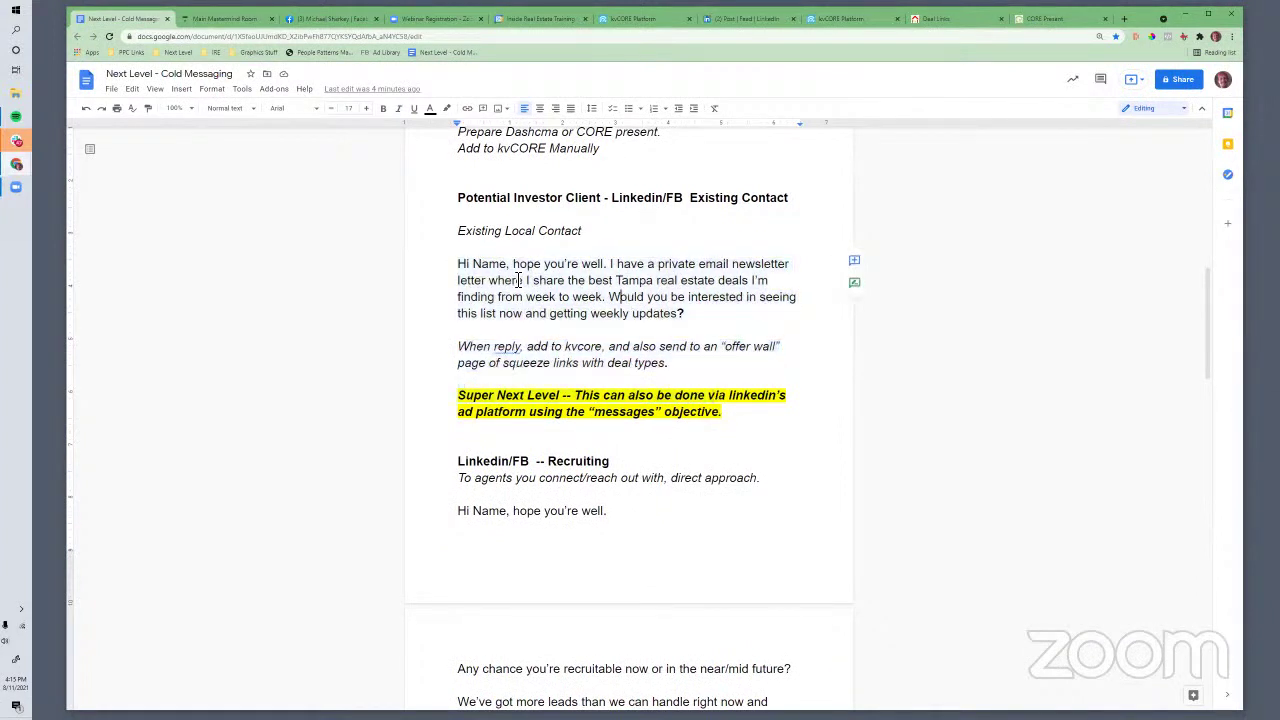
{"action": "left_click", "coordinate": [459, 232]}
{"action": "left_click_drag", "start_coordinate": [530, 298], "coordinate": [668, 366]}
Reselect the investor section text, place the cursor in the yellow note, then view CORE Present
{"action": "left_click", "coordinate": [460, 230]}
{"action": "left_click_drag", "start_coordinate": [538, 280], "coordinate": [723, 420]}
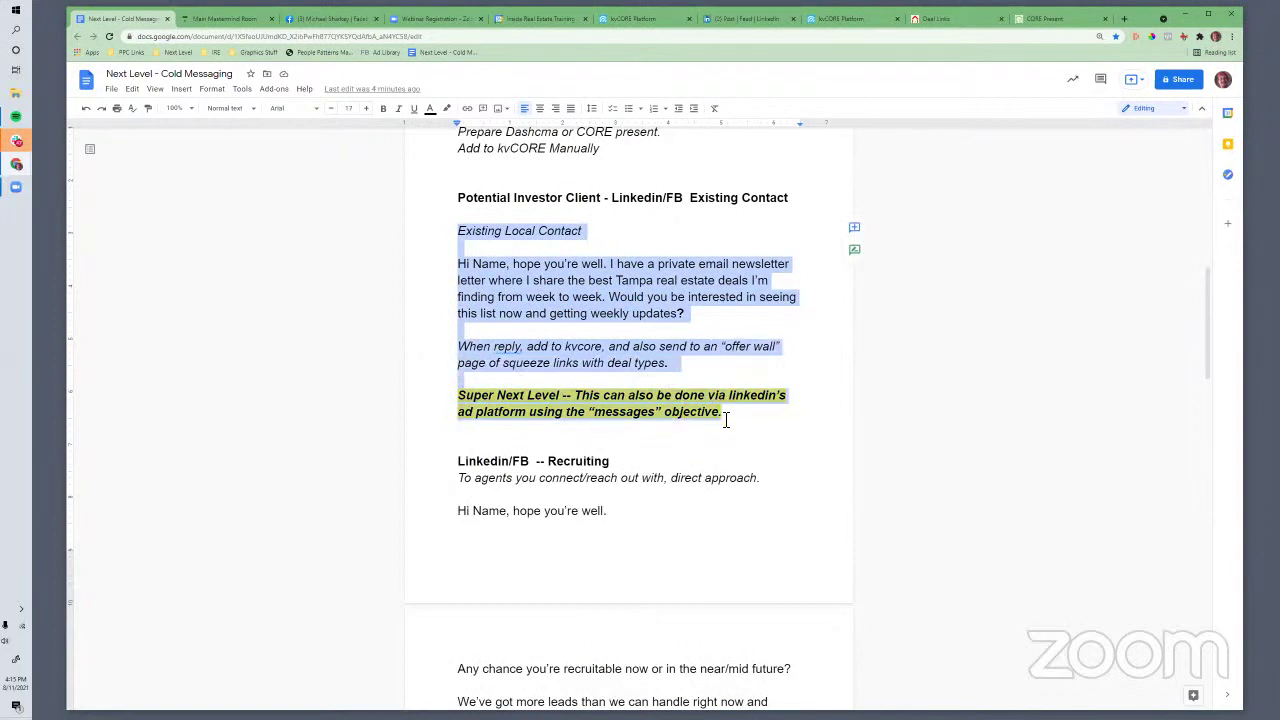
{"action": "left_click", "coordinate": [477, 443]}
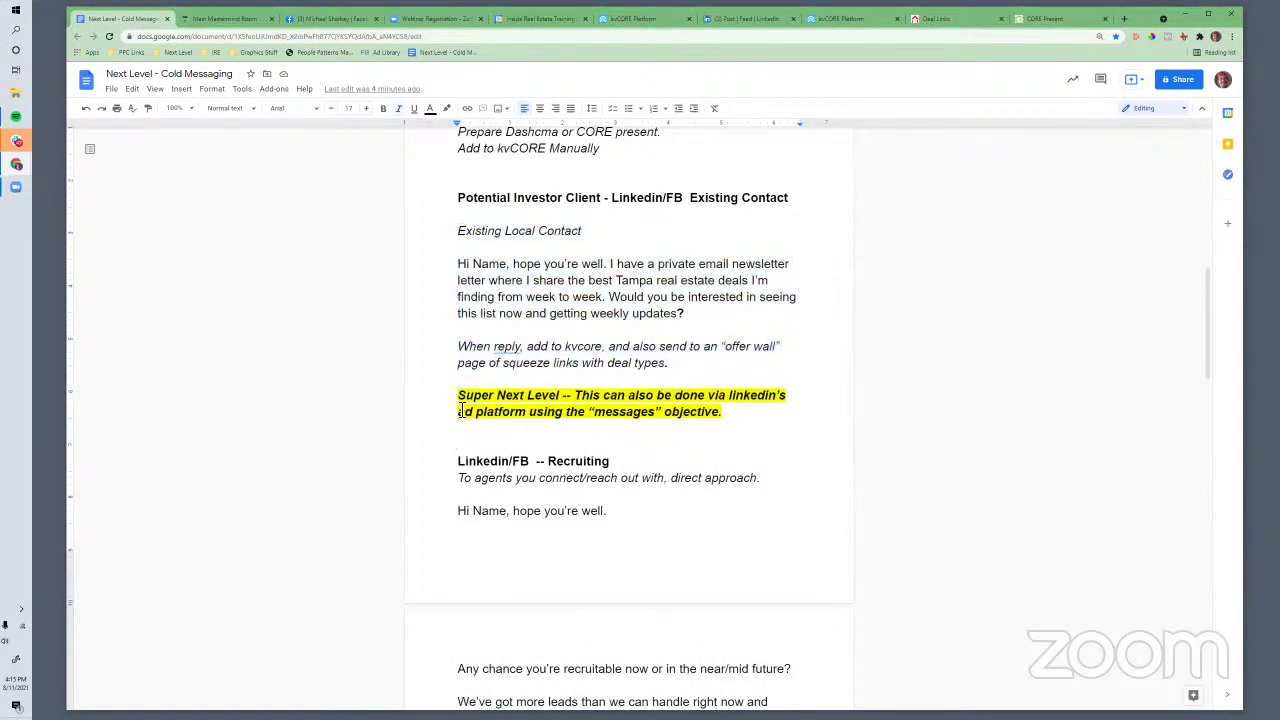
{"action": "left_click", "coordinate": [460, 411]}
{"action": "scroll", "coordinate": [548, 387], "scroll_direction": "up", "scroll_amount": 1}
{"action": "scroll", "coordinate": [548, 385], "scroll_direction": "up", "scroll_amount": 4}
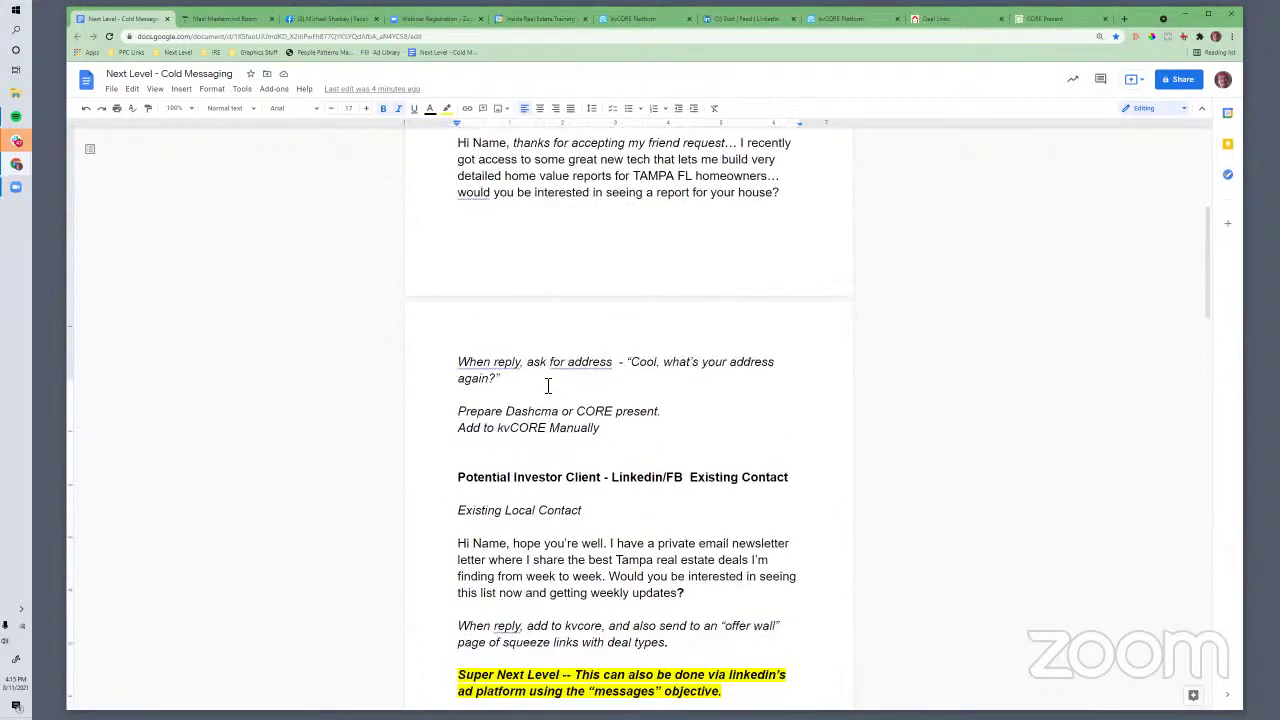
{"action": "scroll", "coordinate": [548, 380], "scroll_direction": "down", "scroll_amount": 4}
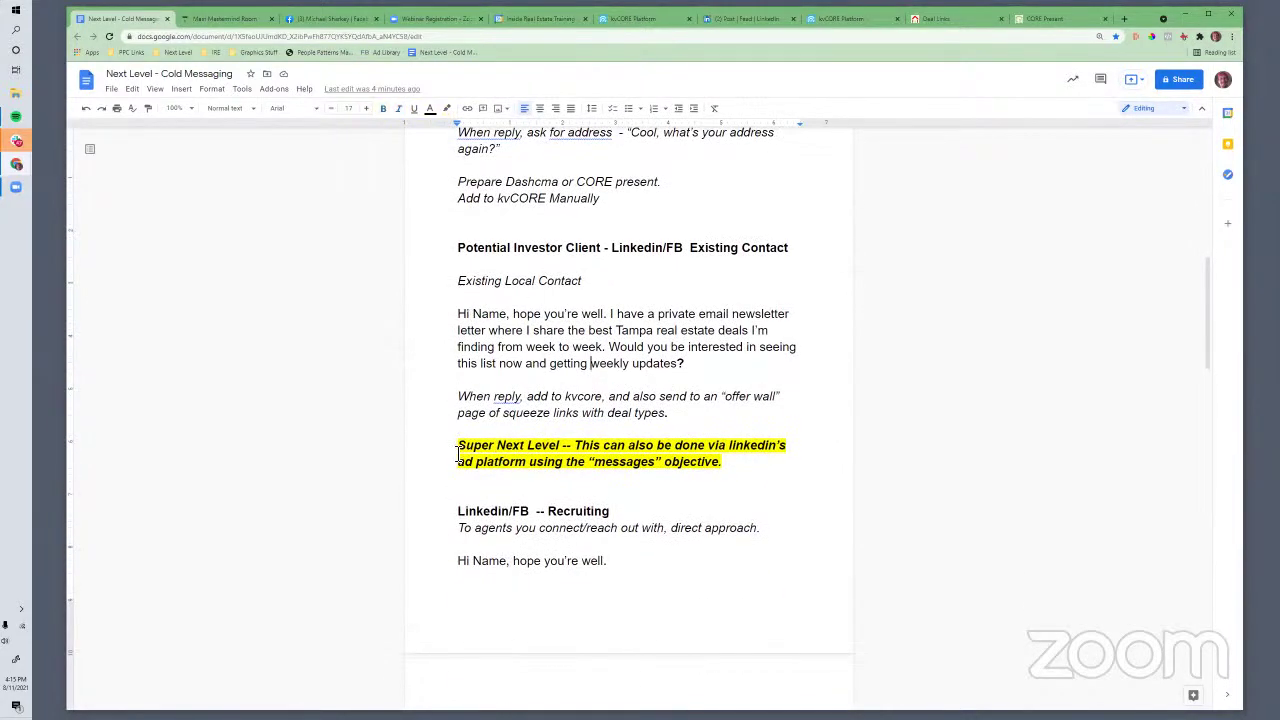
{"action": "left_click", "coordinate": [458, 452]}
{"action": "left_click", "coordinate": [1036, 20]}
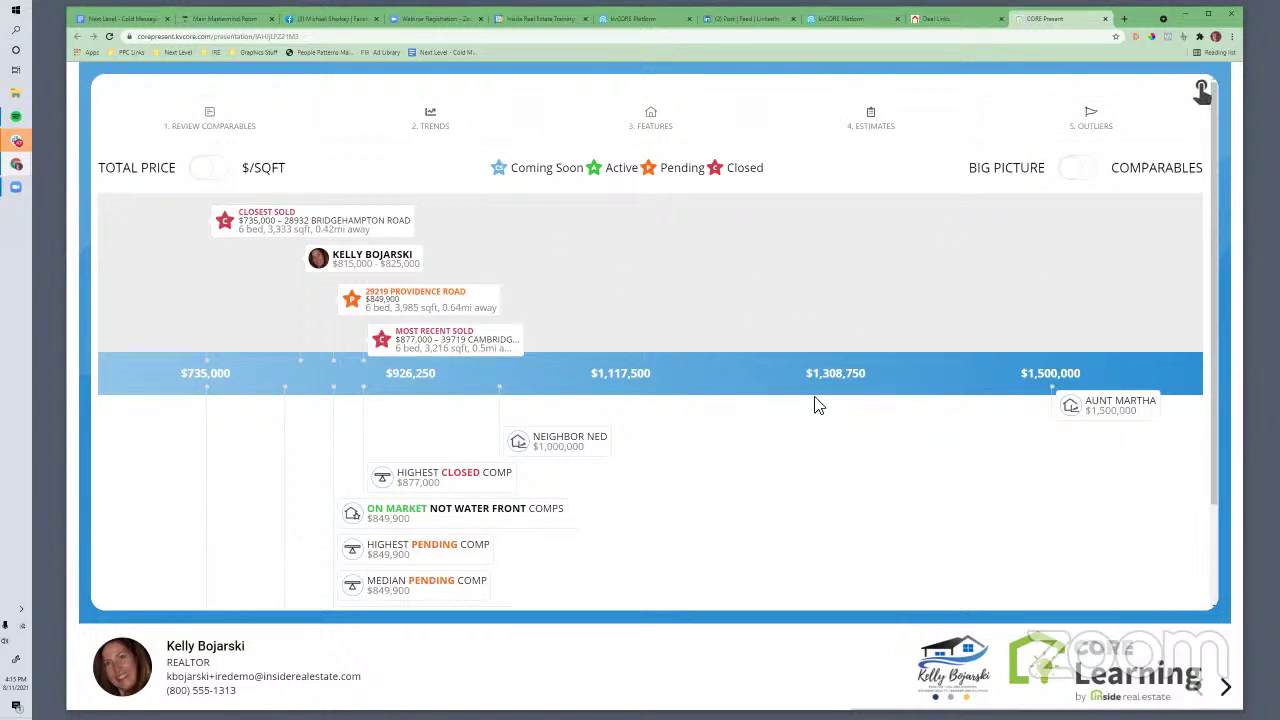
{"action": "scroll", "coordinate": [617, 521], "scroll_direction": "down", "scroll_amount": 1}
{"action": "scroll", "coordinate": [617, 520], "scroll_direction": "up", "scroll_amount": 1}
{"action": "left_click", "coordinate": [1225, 687]}
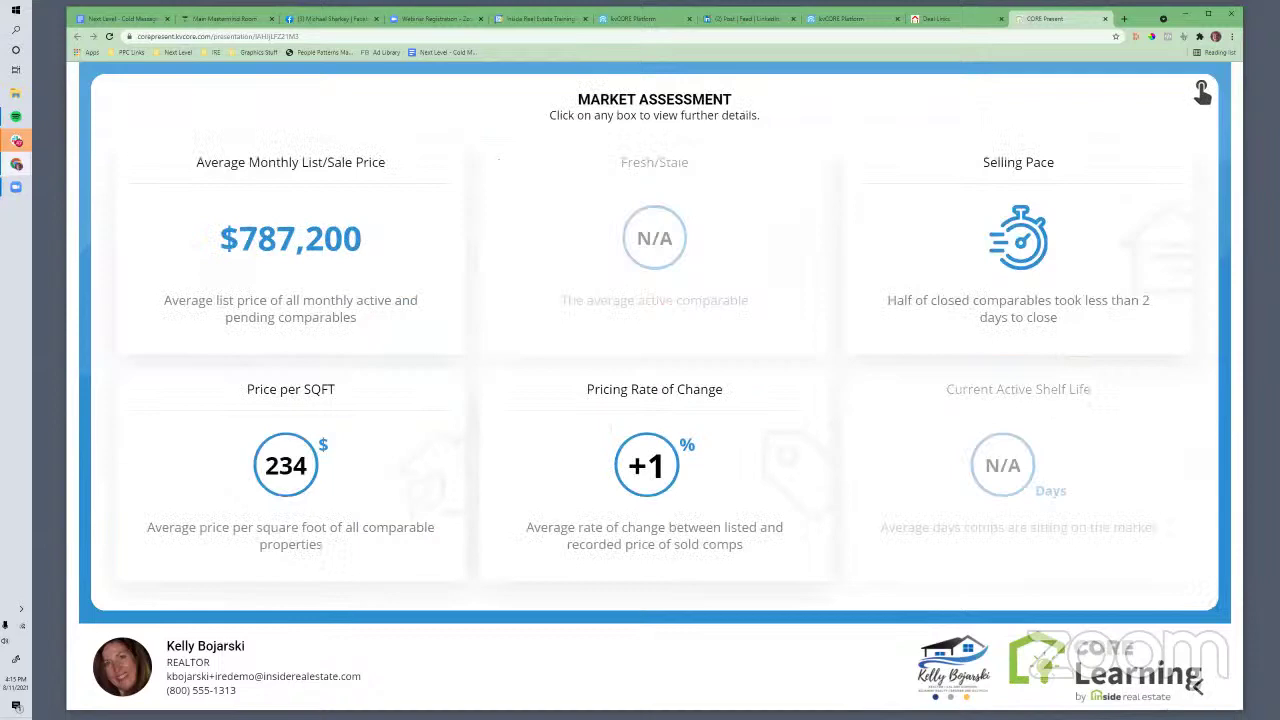
{"action": "left_click", "coordinate": [1197, 686]}
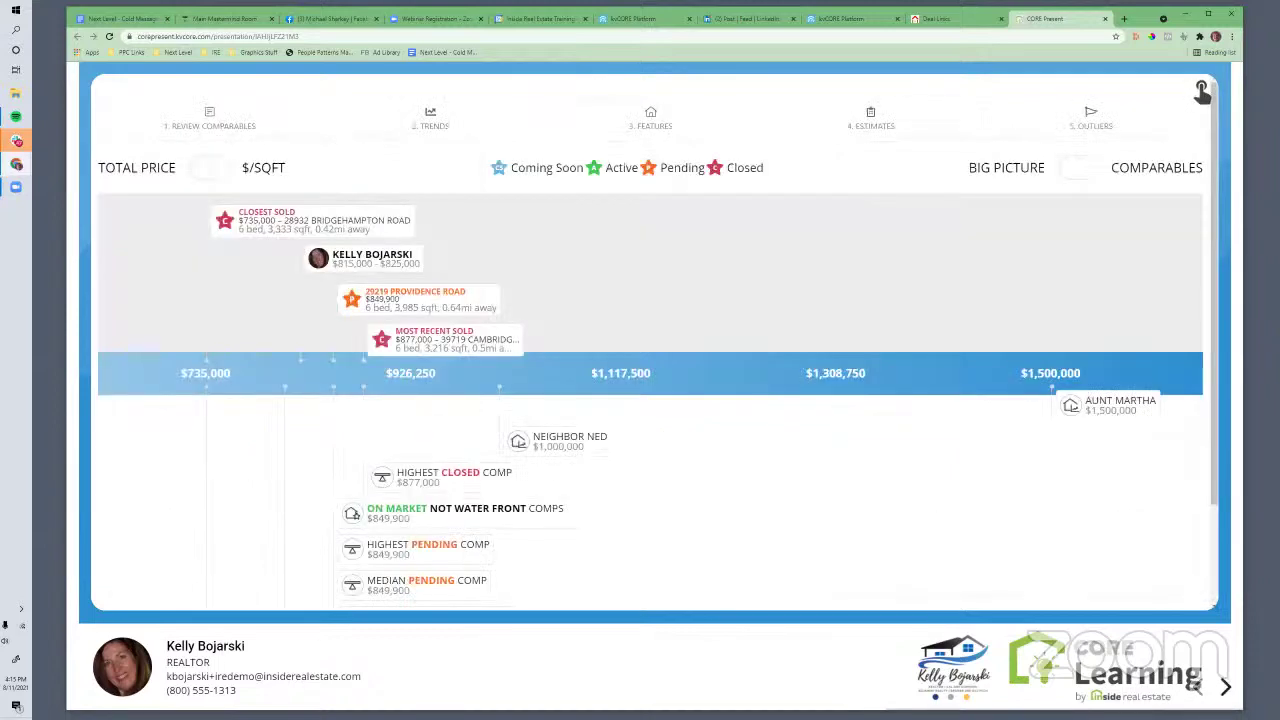
{"action": "left_click", "coordinate": [1225, 687]}
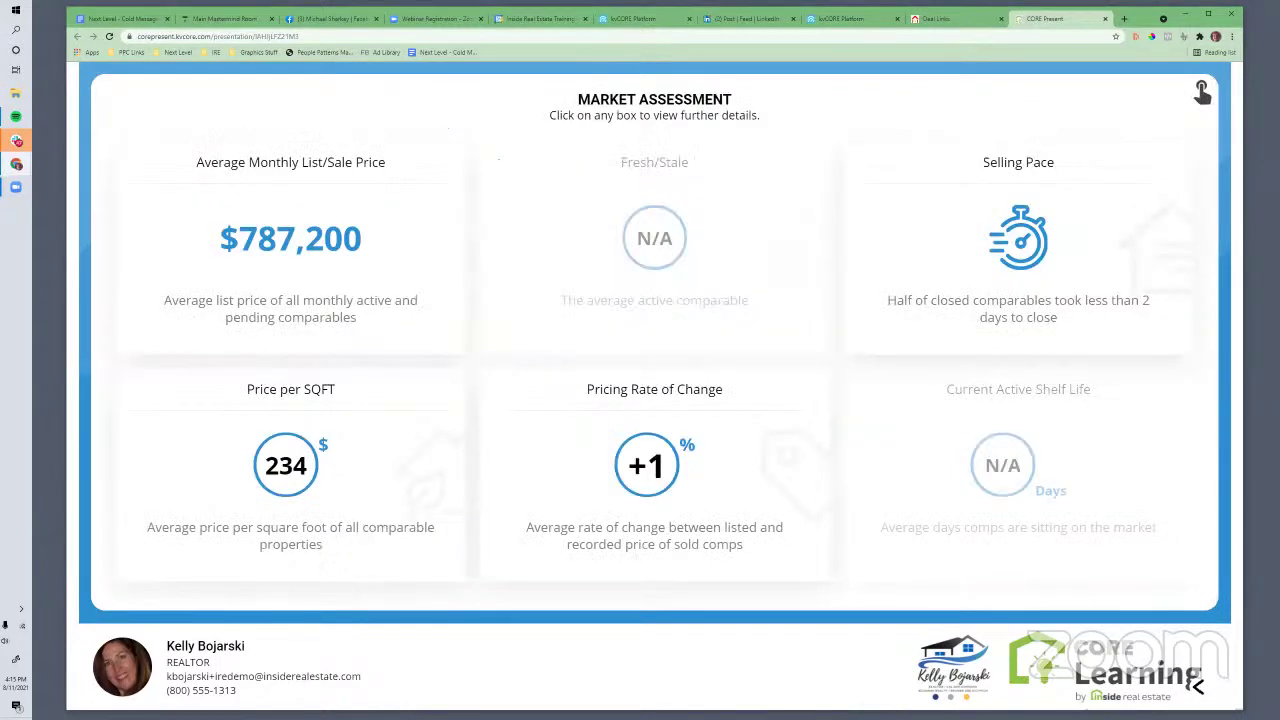
{"action": "left_click", "coordinate": [1197, 686]}
{"action": "left_click", "coordinate": [1197, 686]}
{"action": "left_click", "coordinate": [1197, 686]}
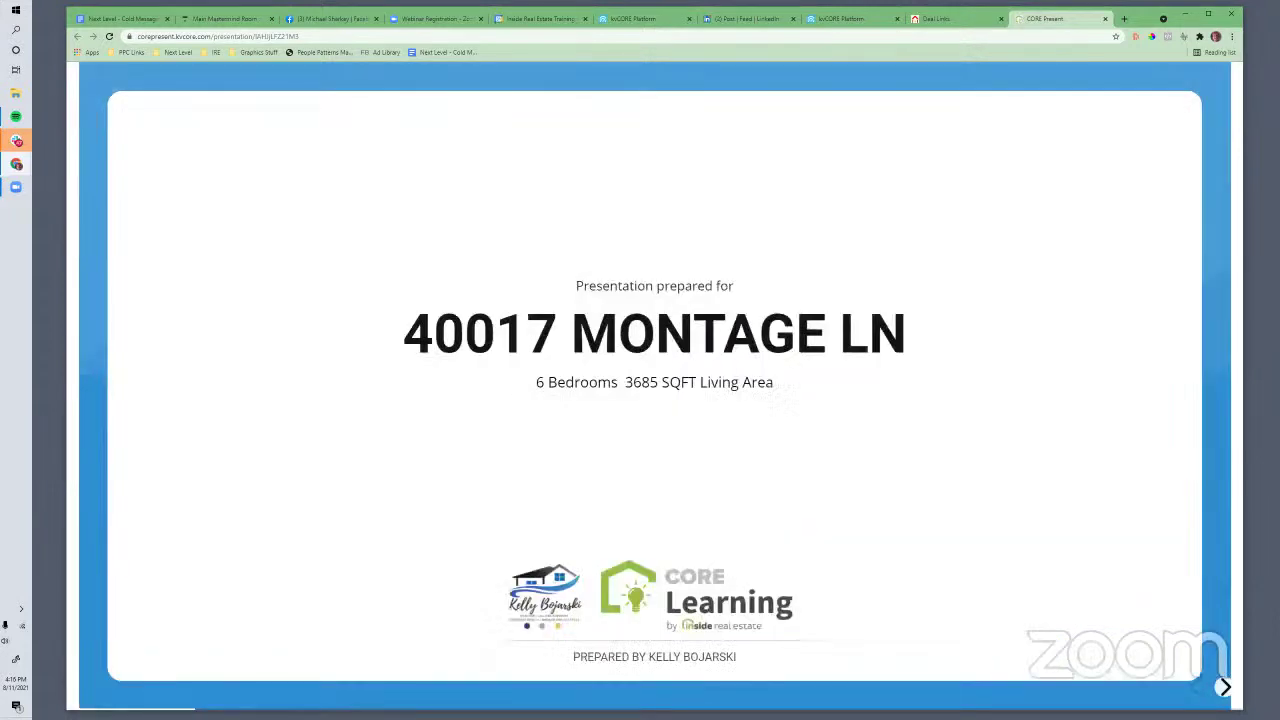
{"action": "left_click", "coordinate": [1225, 687]}
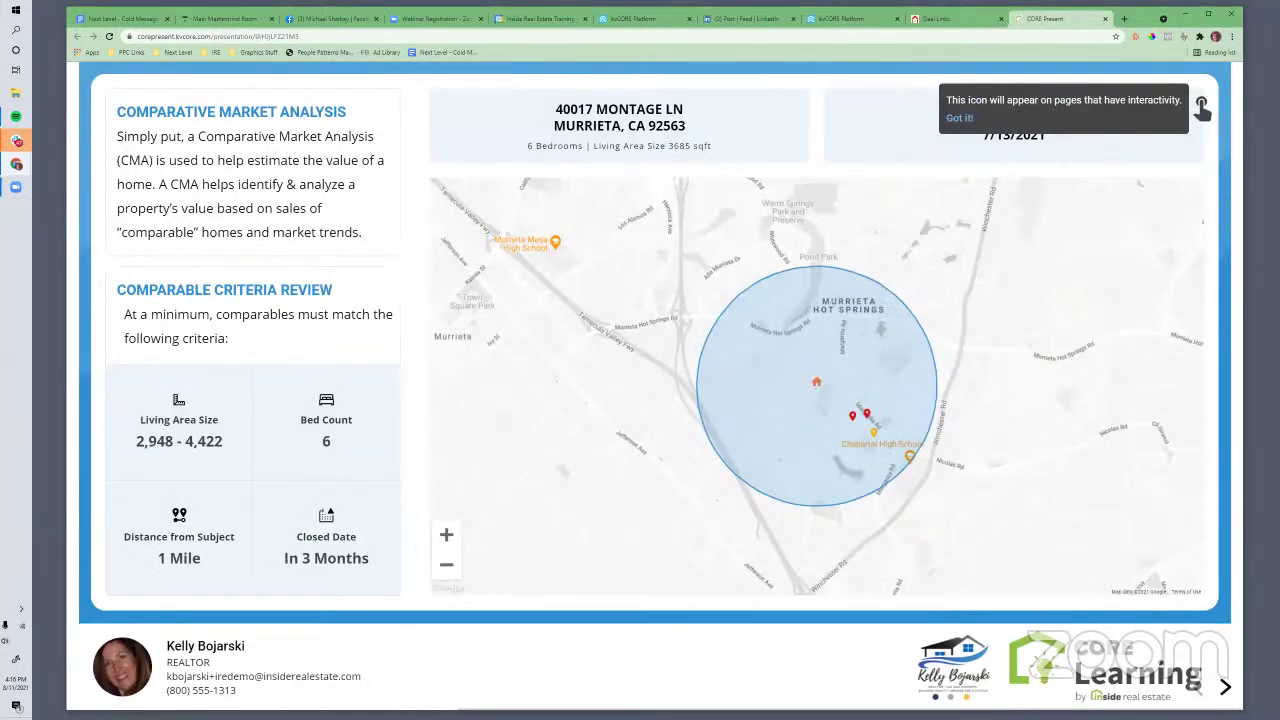
{"action": "left_click", "coordinate": [1225, 687]}
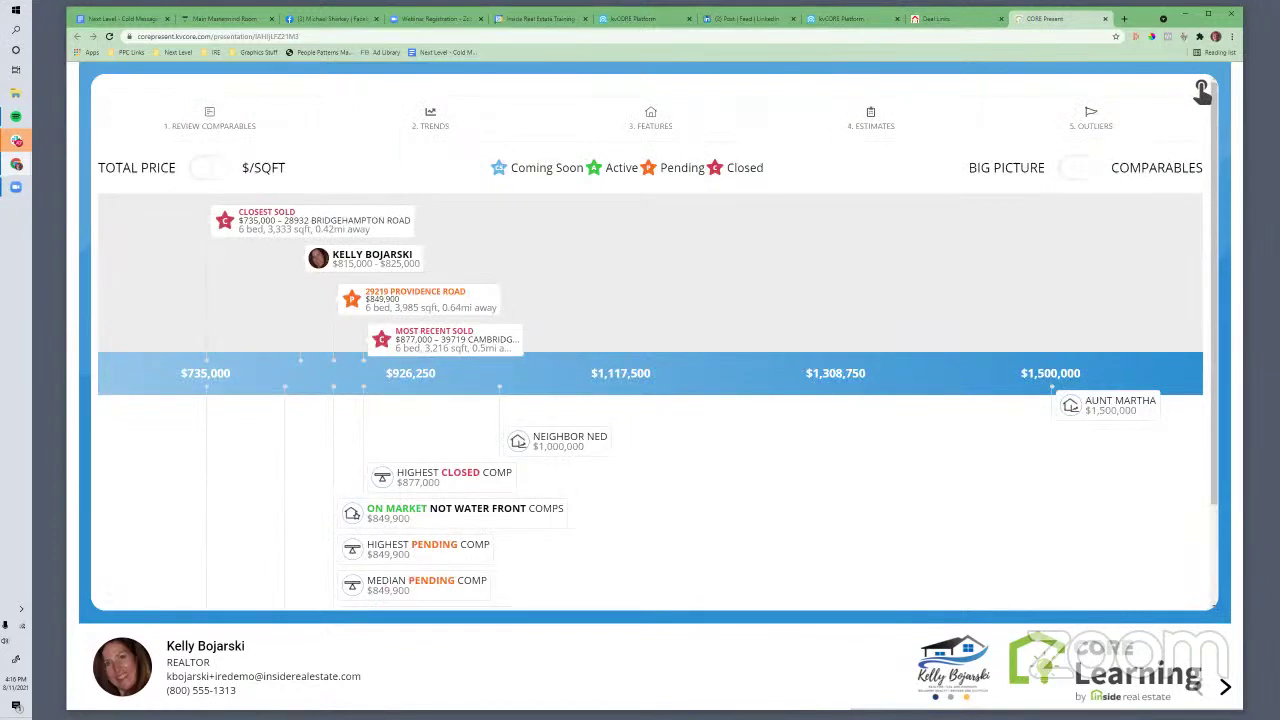
{"action": "left_click", "coordinate": [1225, 687]}
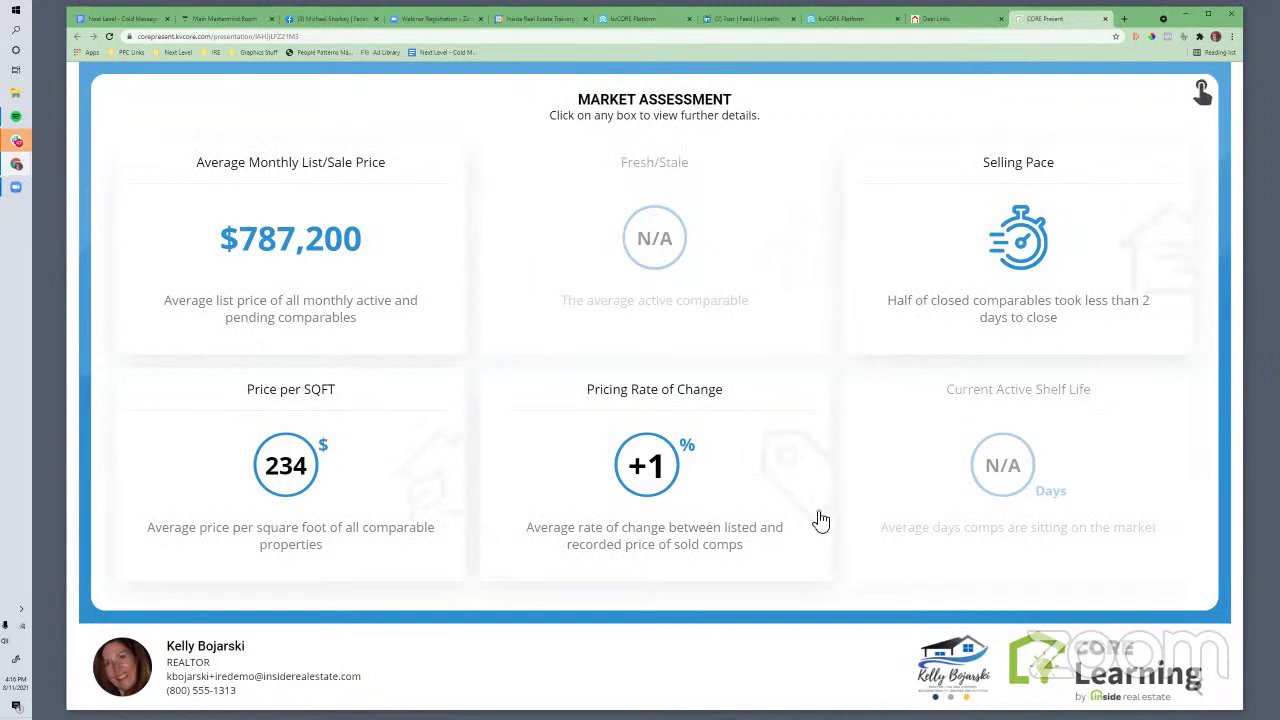
{"action": "left_click", "coordinate": [1198, 689]}
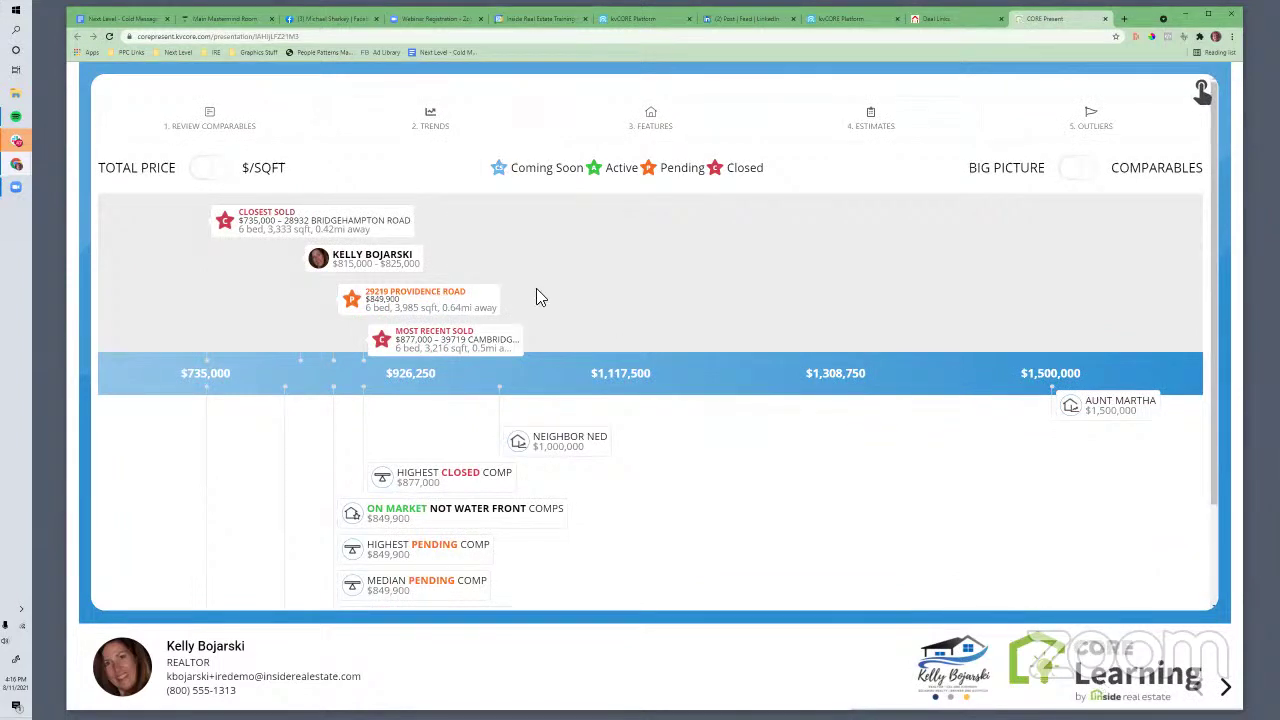
{"action": "left_click", "coordinate": [425, 123]}
{"action": "left_click", "coordinate": [638, 150]}
Return to the Cold Messaging doc and select the yellow Super Next Level note
{"action": "left_click", "coordinate": [136, 18]}
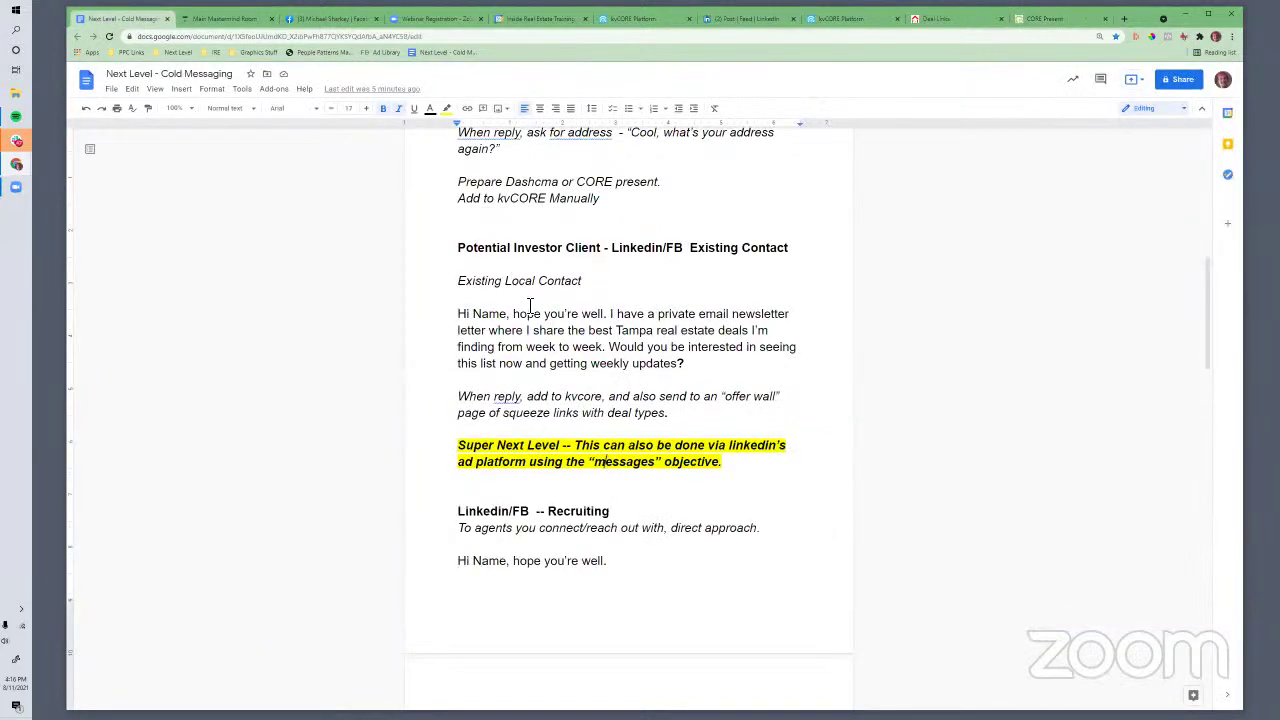
{"action": "scroll", "coordinate": [520, 265], "scroll_direction": "down", "scroll_amount": 3}
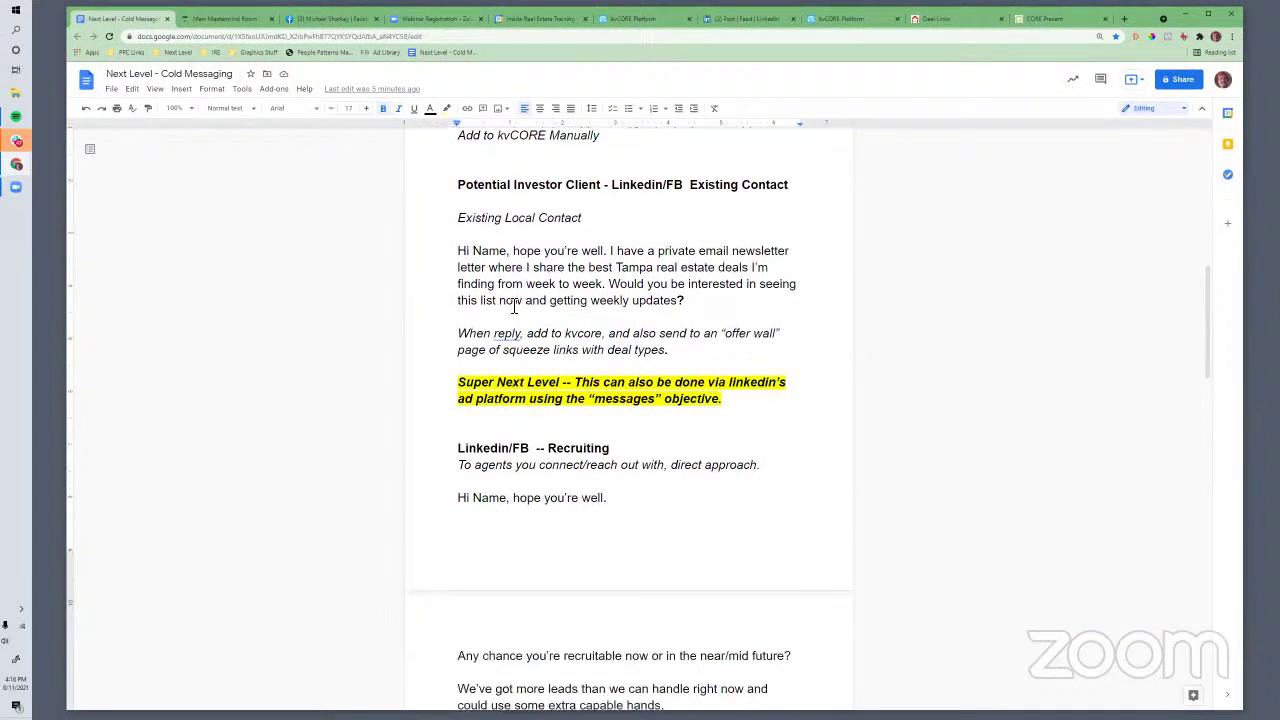
{"action": "scroll", "coordinate": [598, 280], "scroll_direction": "up", "scroll_amount": 3}
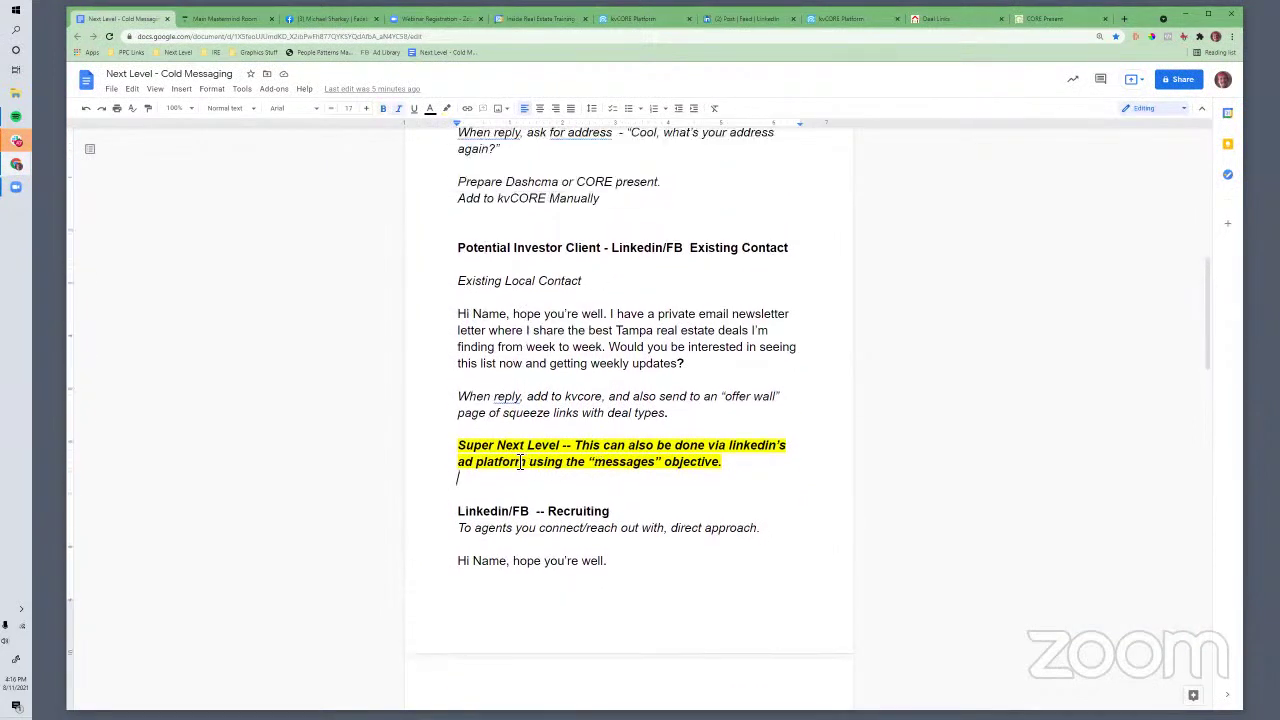
{"action": "triple_click", "coordinate": [586, 461]}
{"action": "left_click_drag", "start_coordinate": [586, 461], "coordinate": [737, 469]}
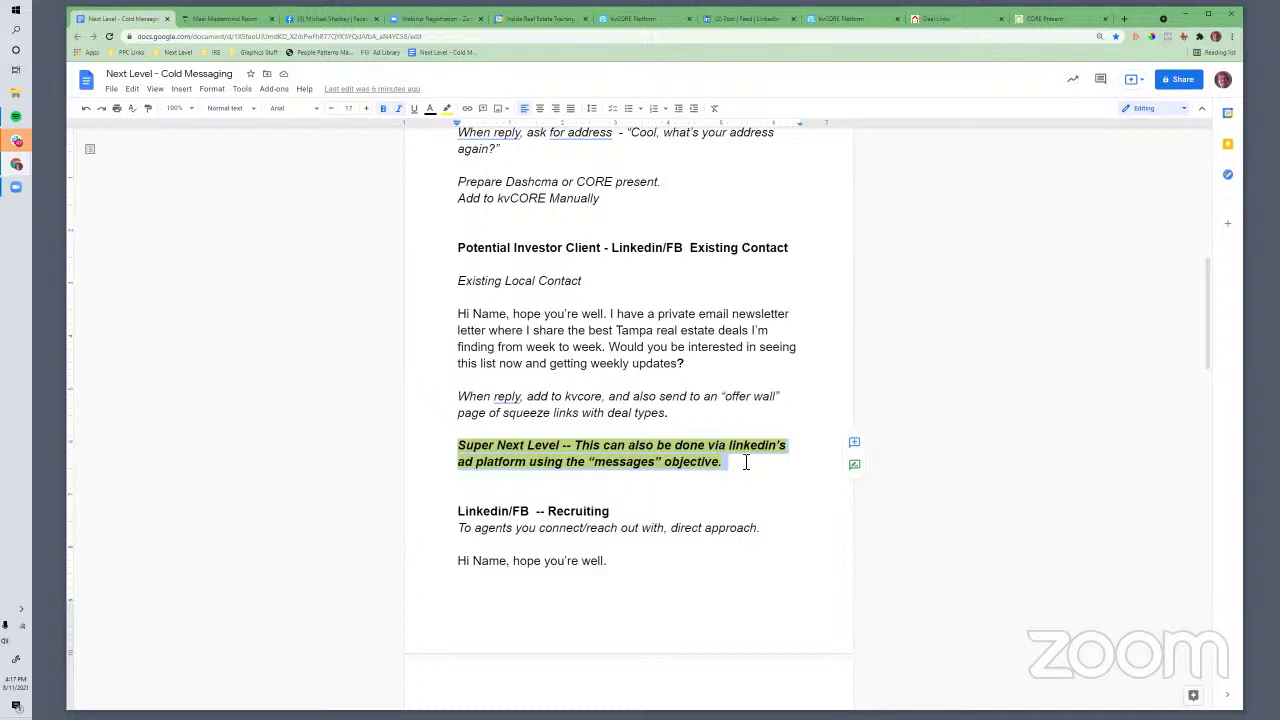
{"action": "left_click", "coordinate": [590, 312]}
Review the 'Hi Name' investor message and 'When reply' line, then scroll toward the recruiting section
{"action": "left_click", "coordinate": [661, 387]}
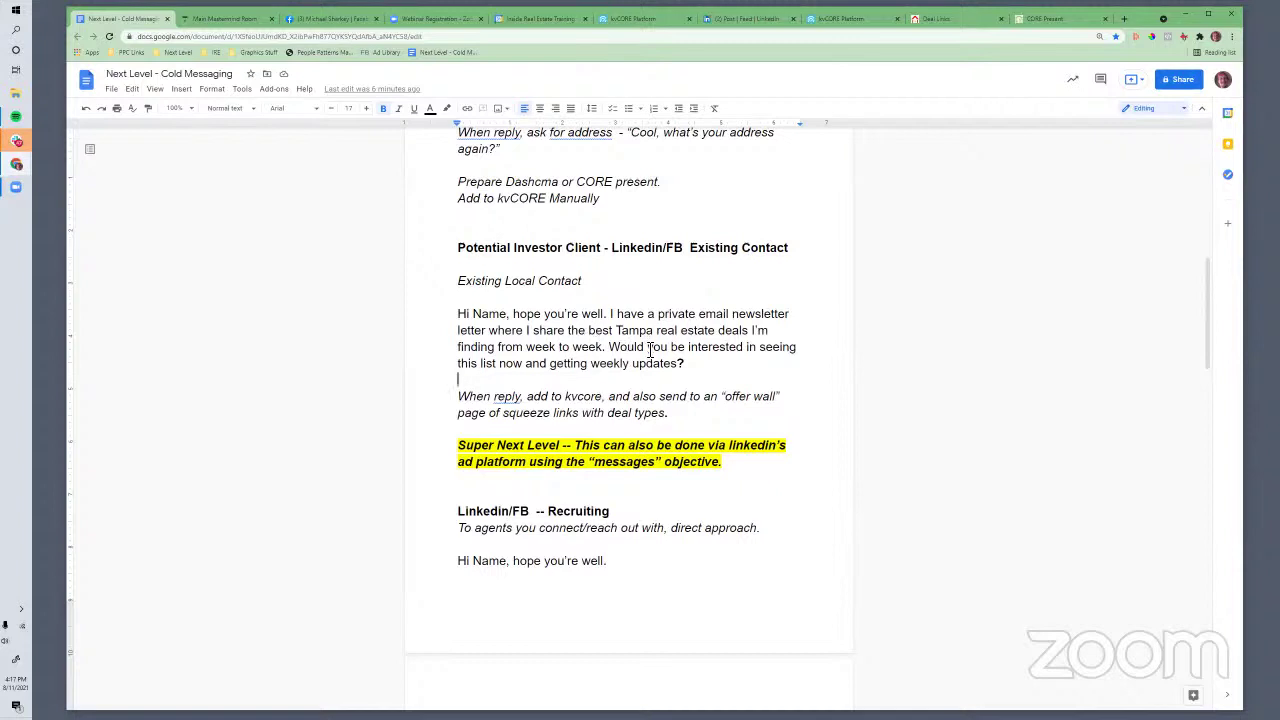
{"action": "left_click", "coordinate": [658, 397]}
{"action": "left_click_drag", "start_coordinate": [460, 317], "coordinate": [710, 380]}
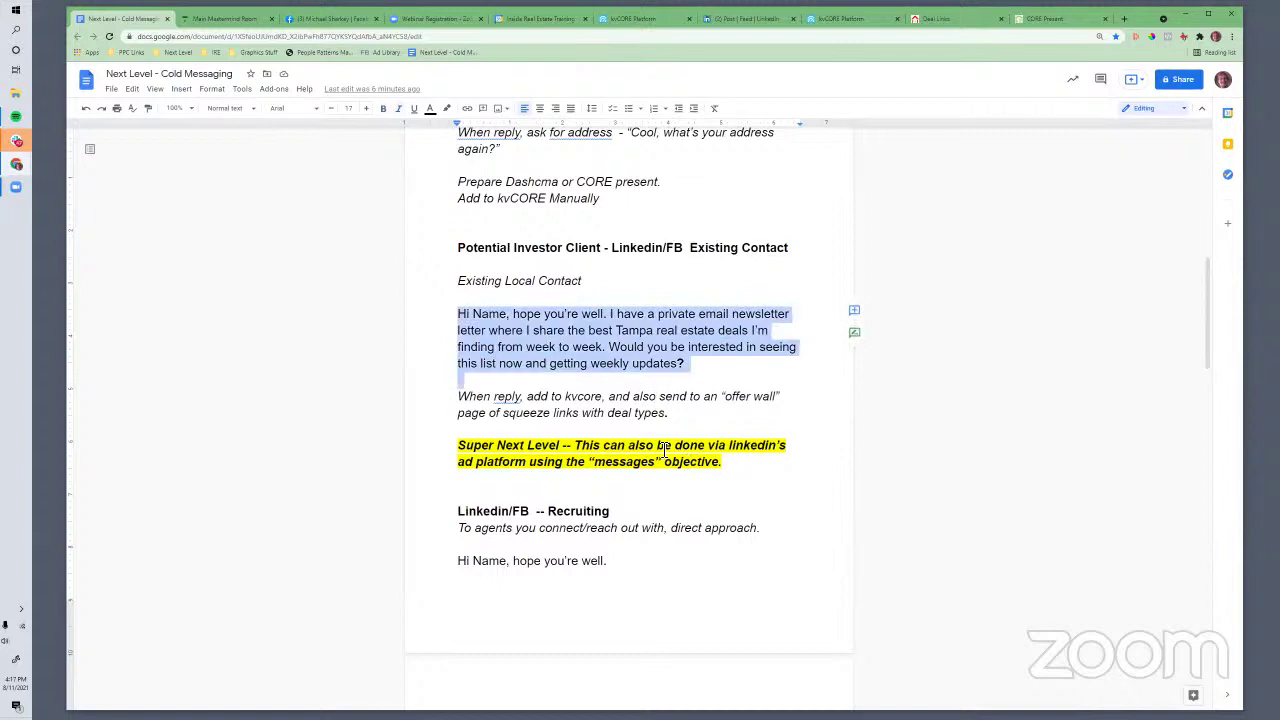
{"action": "left_click", "coordinate": [540, 461]}
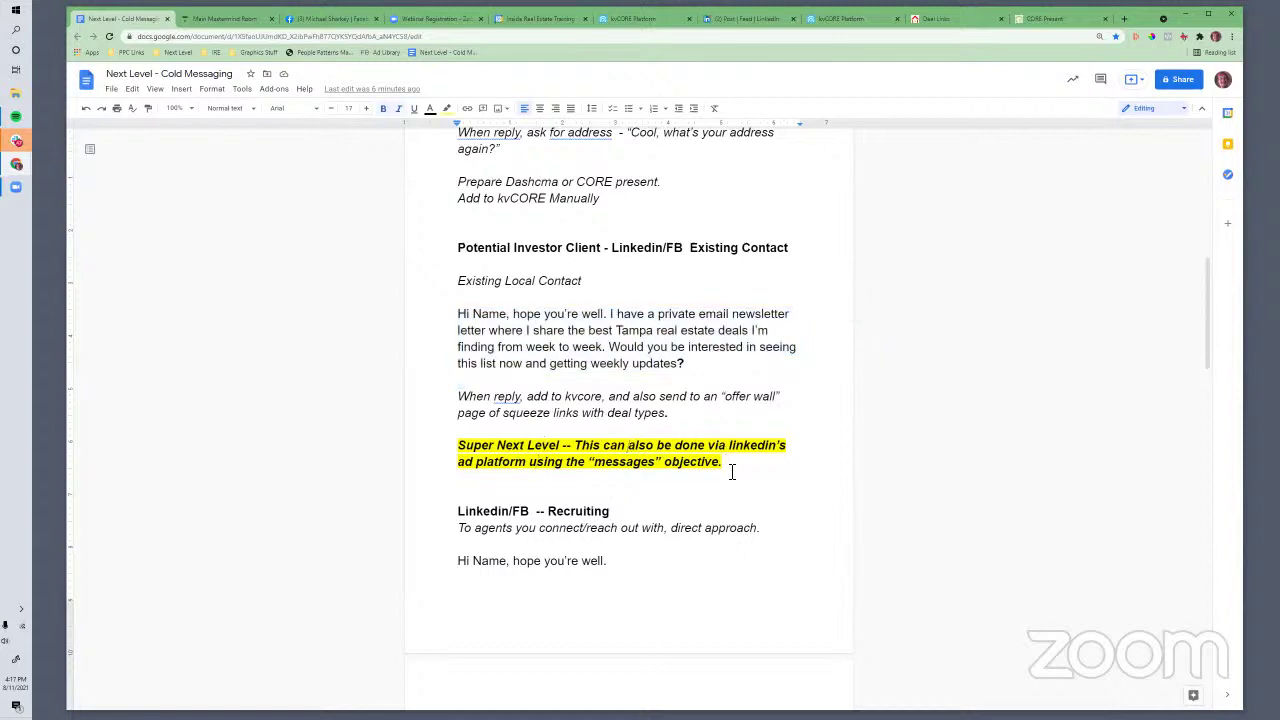
{"action": "mouse_move", "coordinate": [726, 465]}
{"action": "left_mouse_down"}
{"action": "mouse_move", "coordinate": [523, 394]}
{"action": "mouse_move", "coordinate": [470, 312]}
{"action": "mouse_move", "coordinate": [512, 443]}
{"action": "mouse_move", "coordinate": [502, 457]}
{"action": "mouse_move", "coordinate": [463, 456]}
{"action": "mouse_move", "coordinate": [742, 480]}
{"action": "left_mouse_up"}
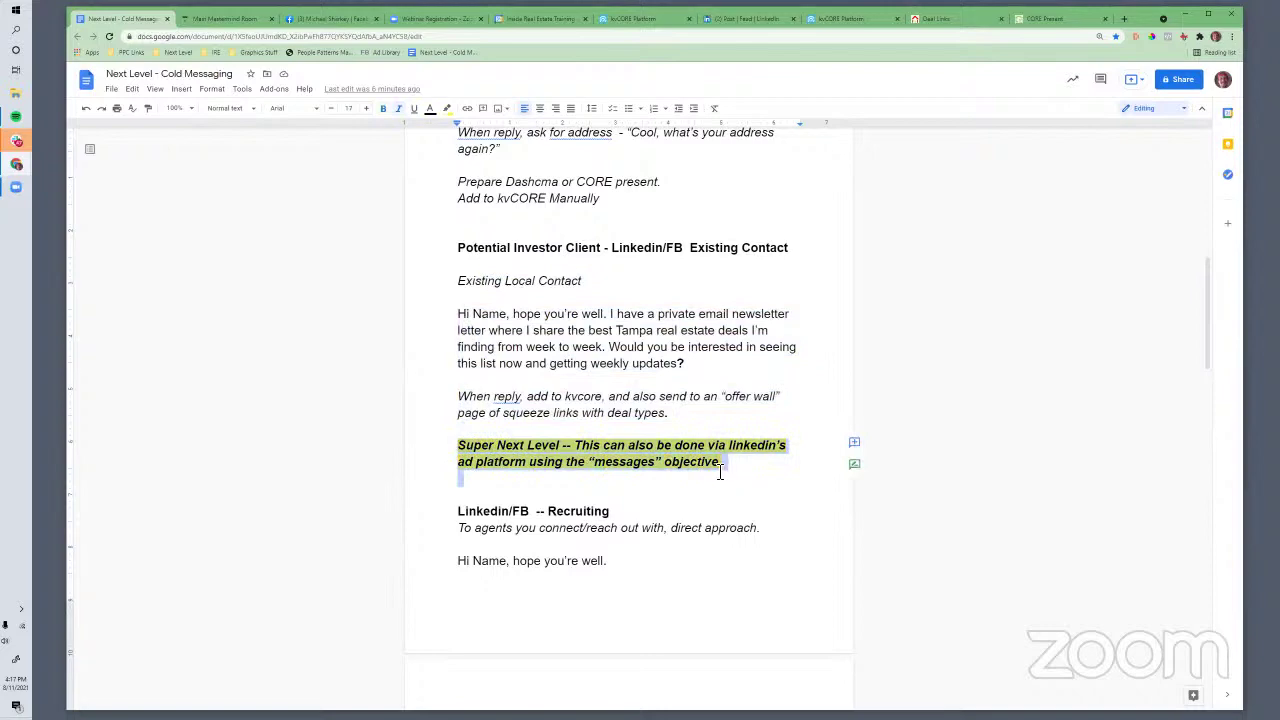
{"action": "left_click", "coordinate": [720, 464]}
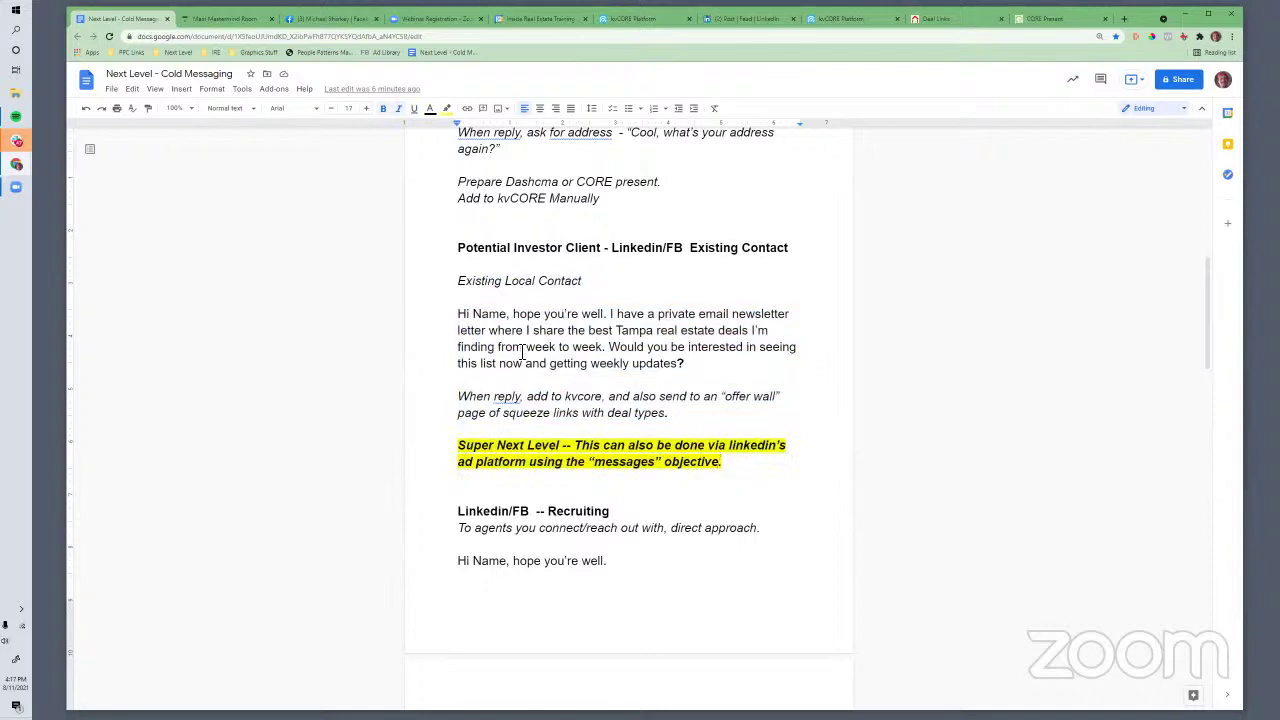
{"action": "scroll", "coordinate": [522, 350], "scroll_direction": "down", "scroll_amount": 5}
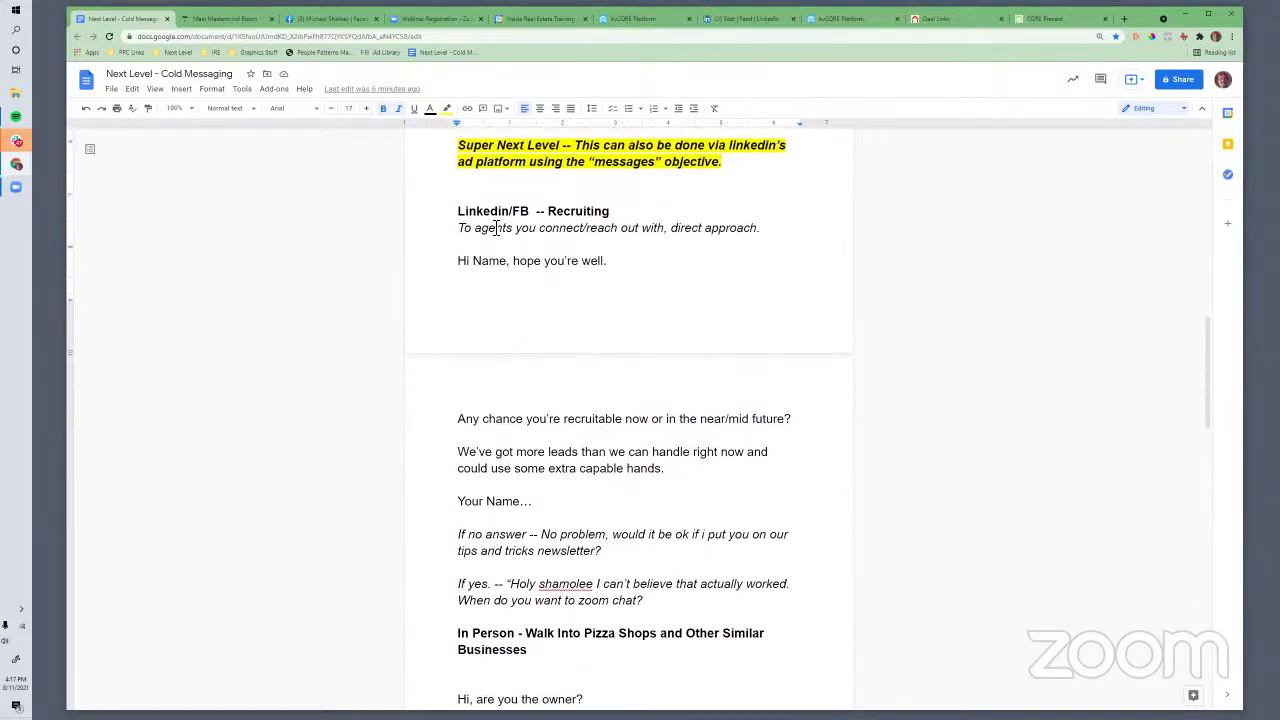
{"action": "left_click_drag", "start_coordinate": [458, 211], "coordinate": [608, 212]}
{"action": "left_click", "coordinate": [611, 213]}
{"action": "scroll", "coordinate": [504, 346], "scroll_direction": "down", "scroll_amount": 1}
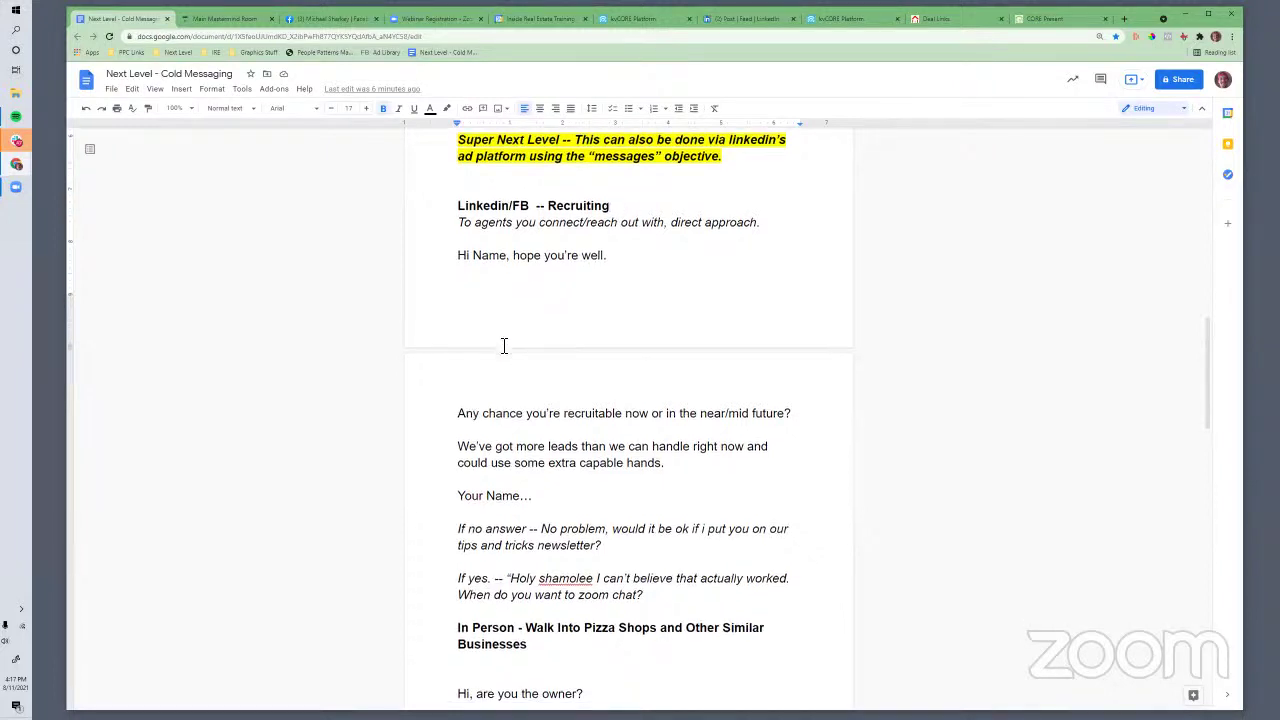
{"action": "scroll", "coordinate": [504, 346], "scroll_direction": "down", "scroll_amount": 1}
{"action": "scroll", "coordinate": [504, 346], "scroll_direction": "up", "scroll_amount": 1}
{"action": "left_click_drag", "start_coordinate": [457, 262], "coordinate": [573, 520]}
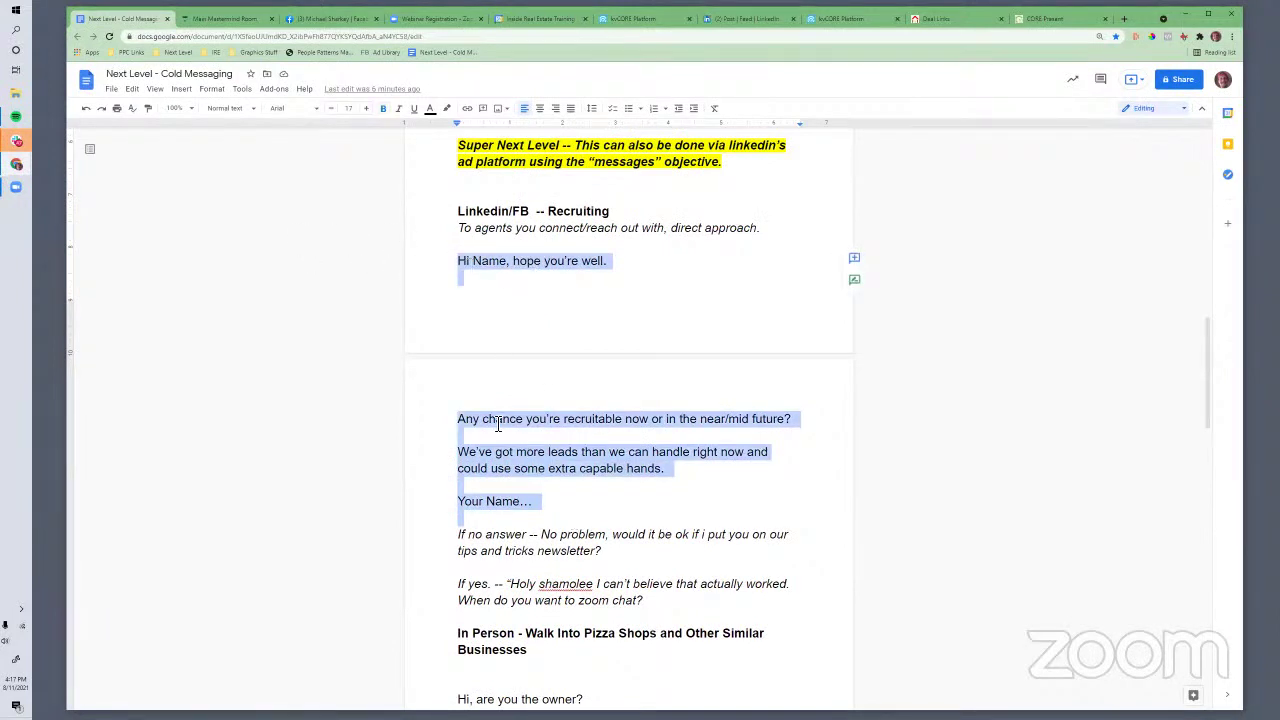
{"action": "left_click_drag", "start_coordinate": [598, 419], "coordinate": [790, 423]}
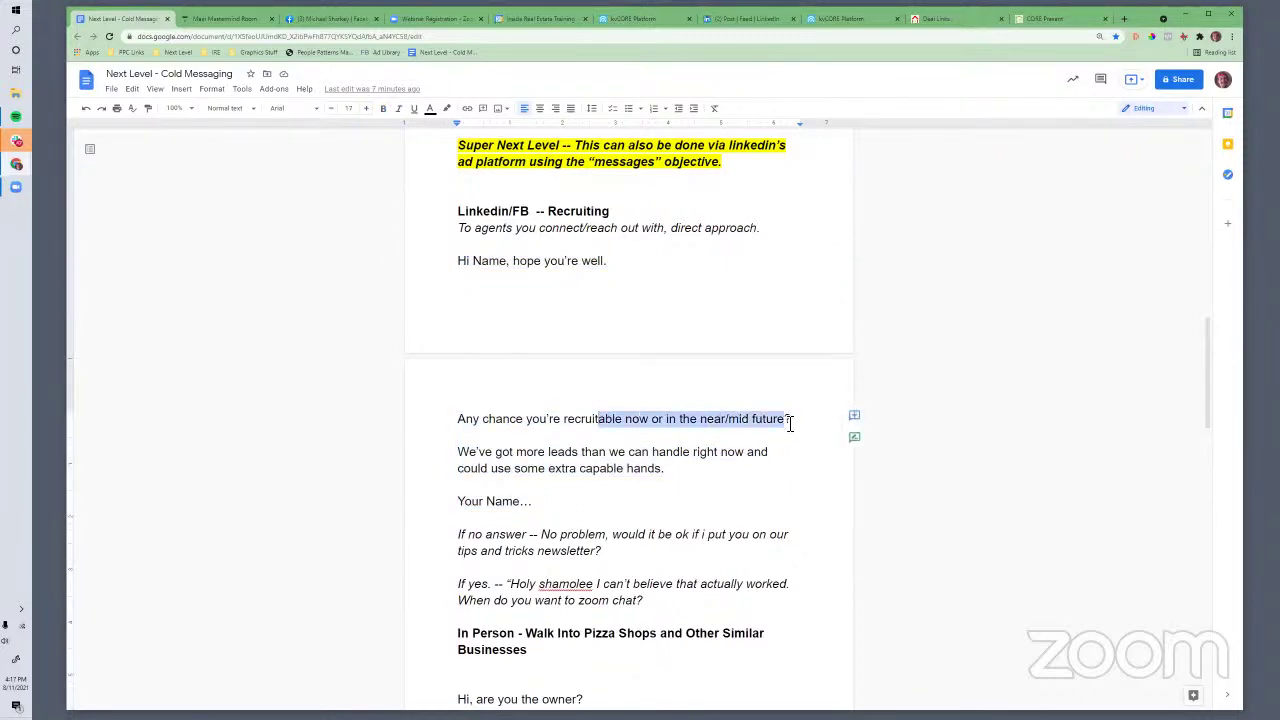
{"action": "left_click", "coordinate": [541, 477]}
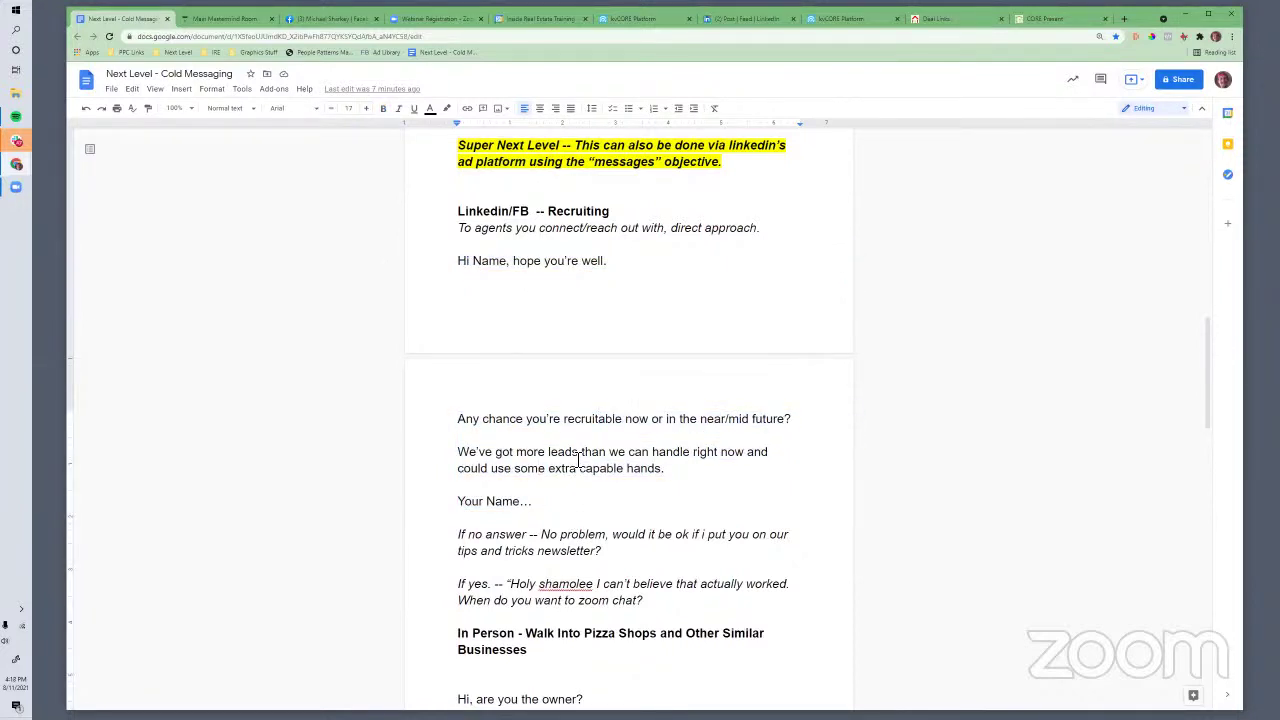
{"action": "left_click_drag", "start_coordinate": [582, 452], "coordinate": [458, 452]}
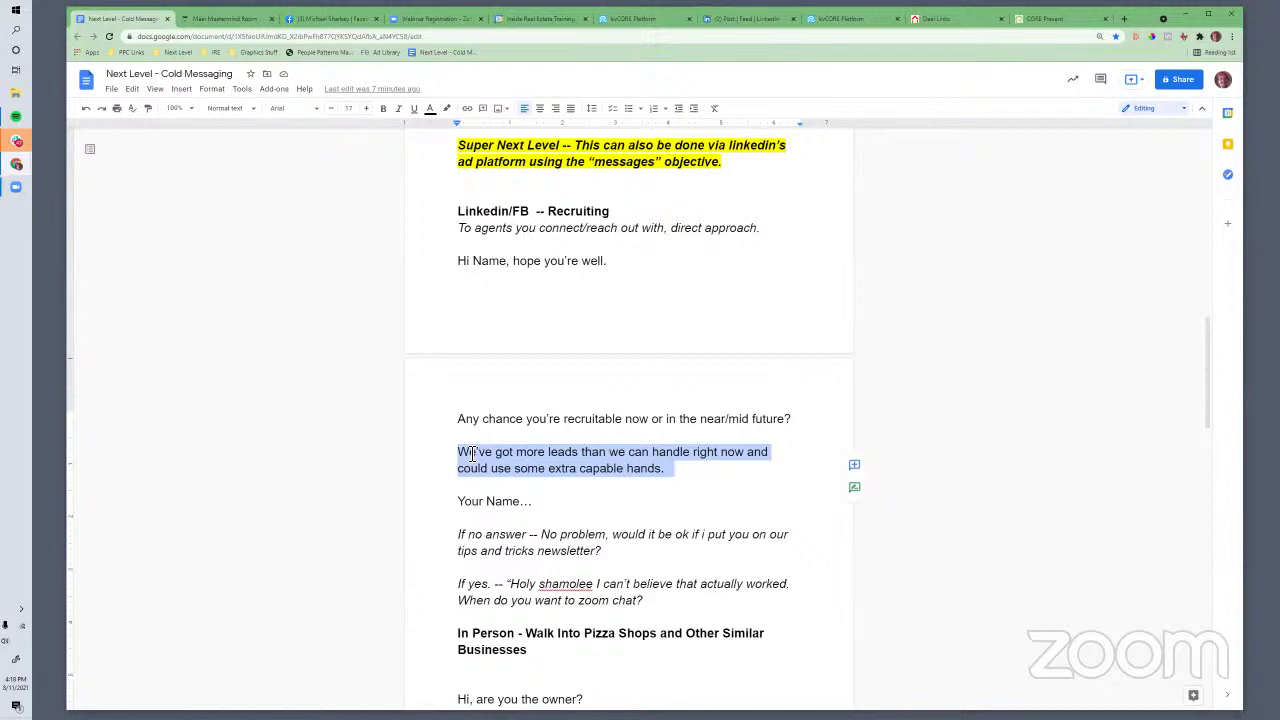
Reword the italic no-answer note to begin 'If you get a “no”' with a closing quote
{"action": "left_click", "coordinate": [562, 434]}
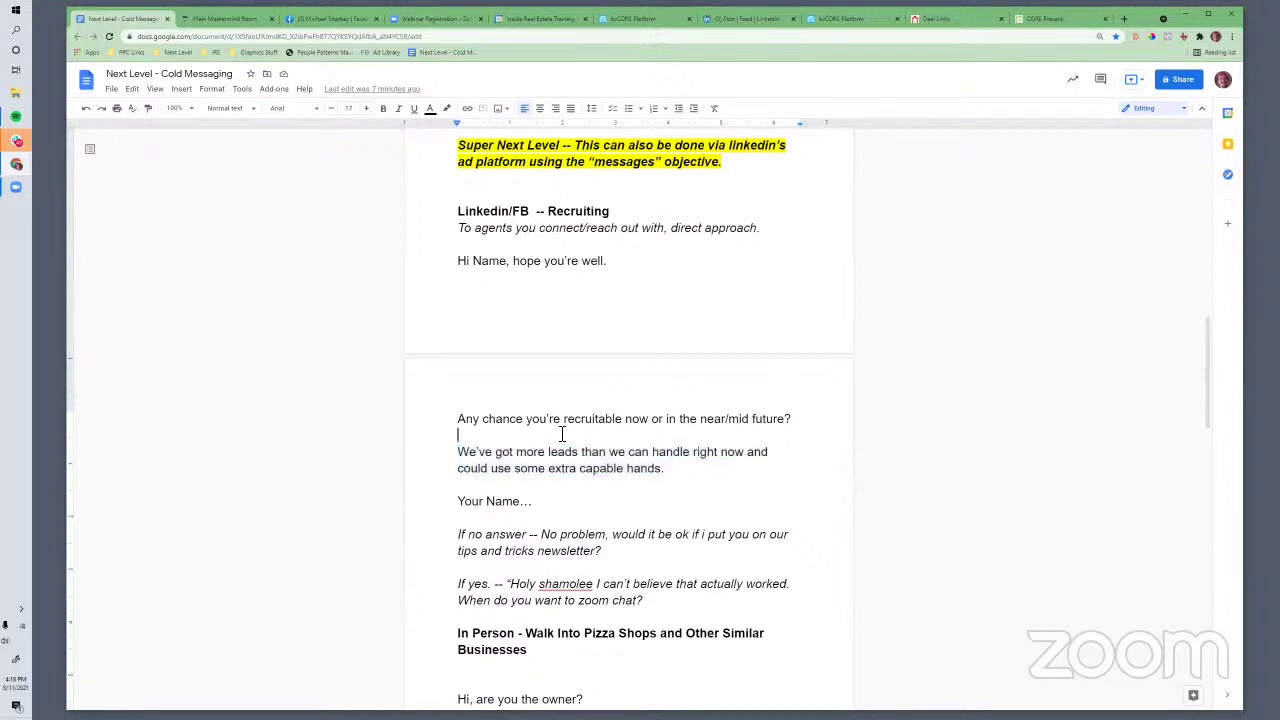
{"action": "left_click", "coordinate": [543, 469]}
{"action": "scroll", "coordinate": [540, 474], "scroll_direction": "down", "scroll_amount": 1}
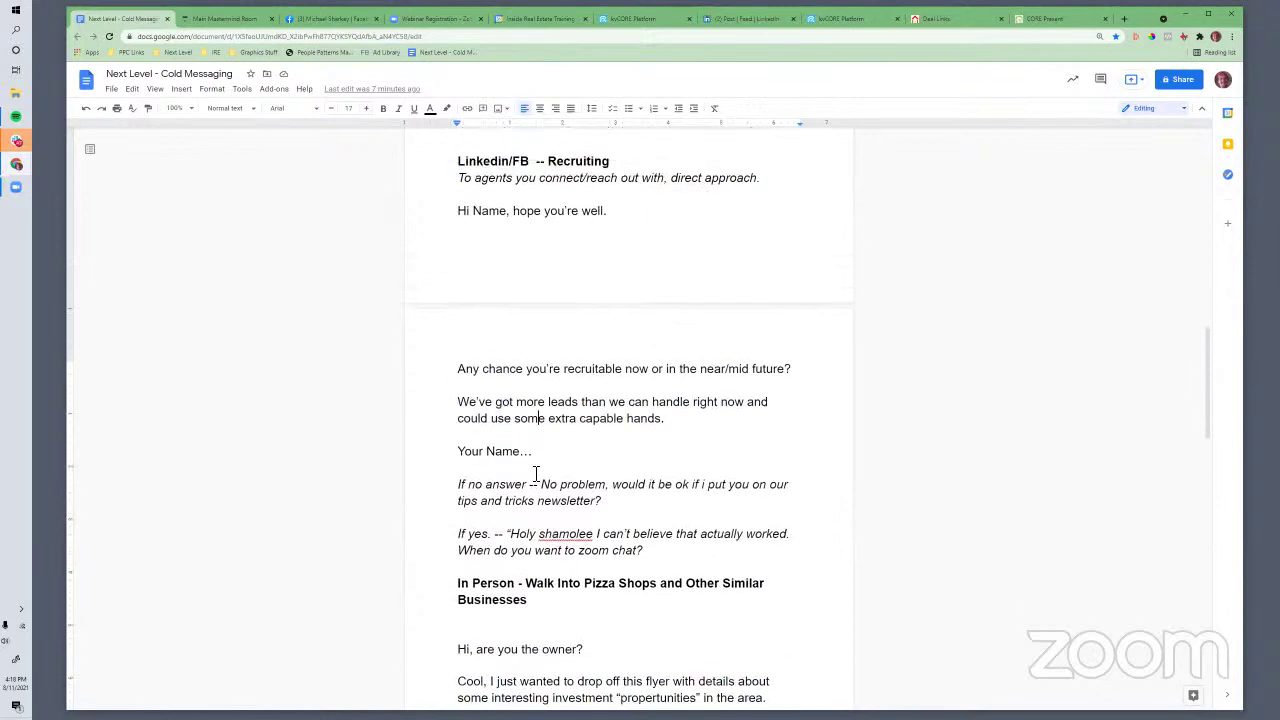
{"action": "scroll", "coordinate": [536, 474], "scroll_direction": "up", "scroll_amount": 1}
{"action": "scroll", "coordinate": [449, 471], "scroll_direction": "down", "scroll_amount": 1}
{"action": "scroll", "coordinate": [528, 469], "scroll_direction": "up", "scroll_amount": 1}
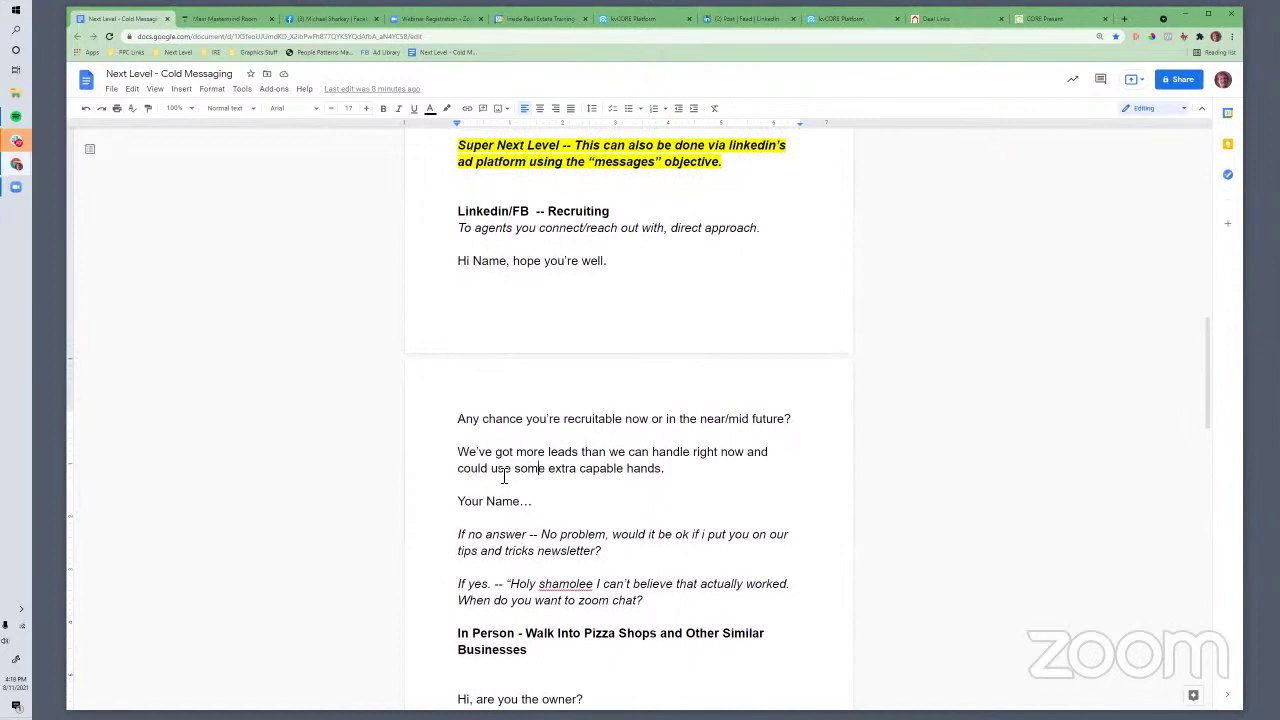
{"action": "scroll", "coordinate": [490, 470], "scroll_direction": "down", "scroll_amount": 2}
{"action": "left_click", "coordinate": [490, 420]}
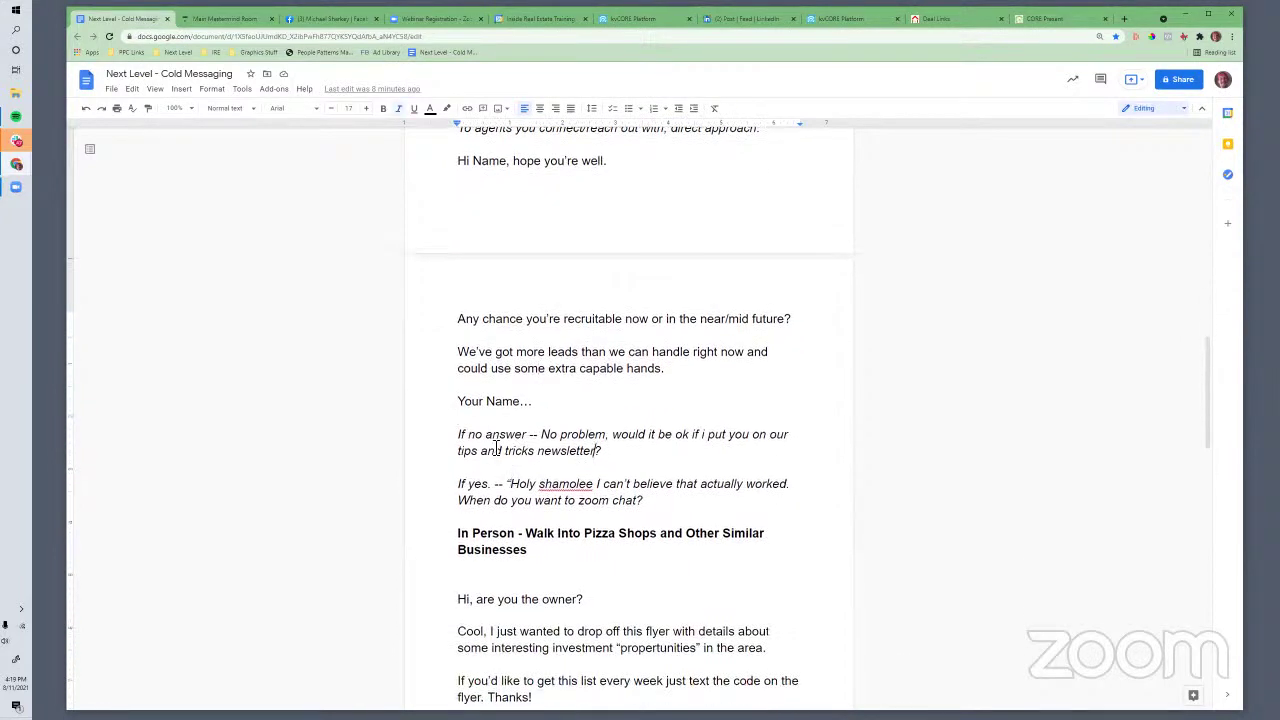
{"action": "left_click_drag", "start_coordinate": [458, 434], "coordinate": [551, 434]}
{"action": "left_click", "coordinate": [537, 436]}
{"action": "left_click", "coordinate": [468, 434]}
{"action": "type", "text": "you get a \""}
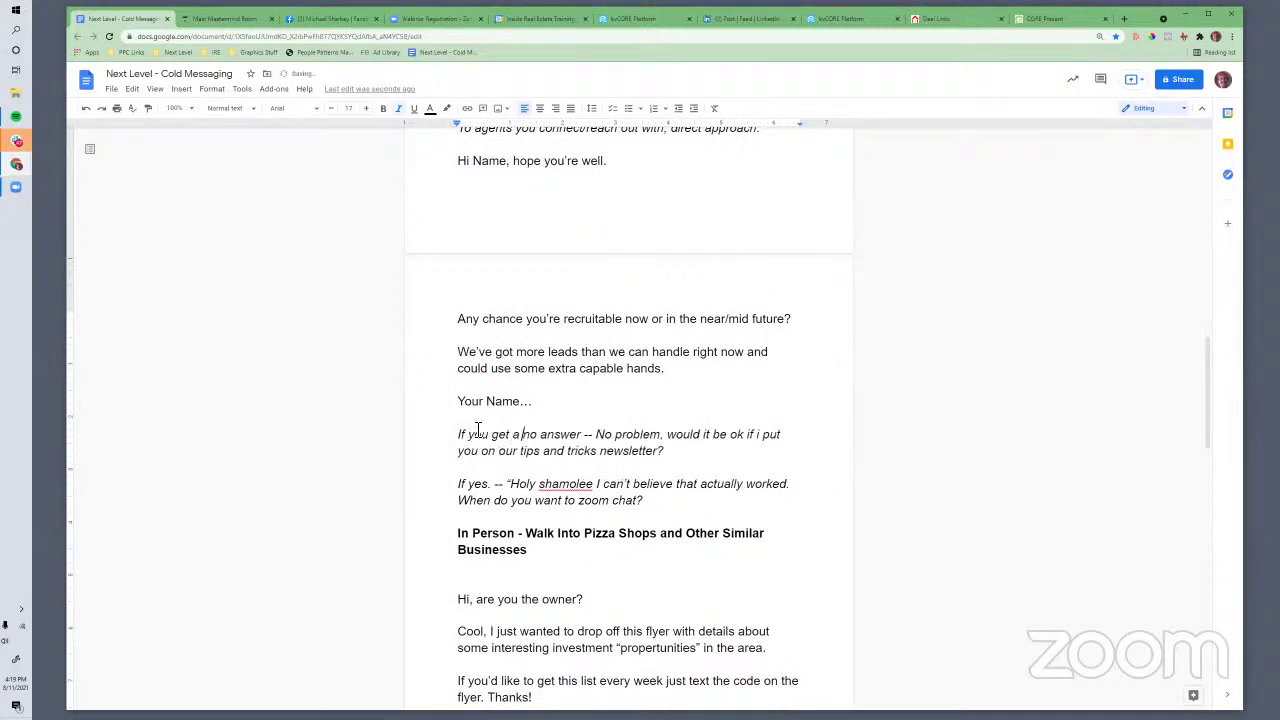
{"action": "key", "text": "Right"}
{"action": "key", "text": "Right"}
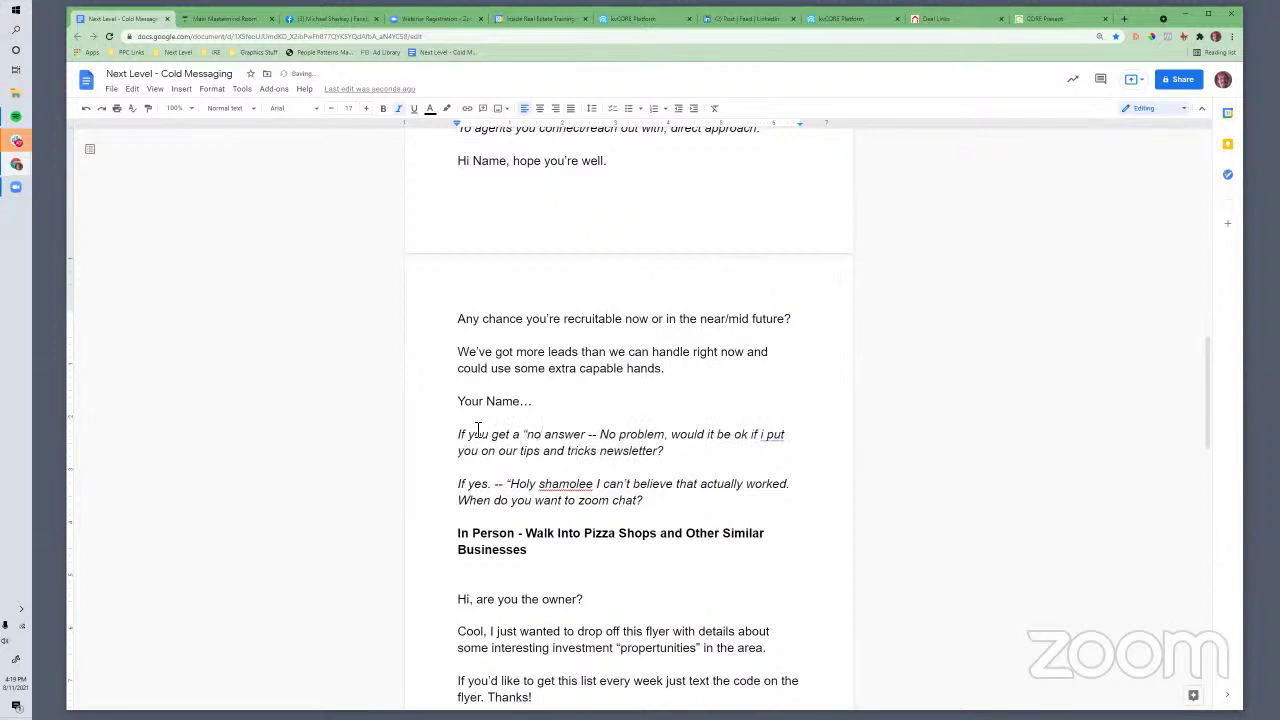
{"action": "type", "text": "\""}
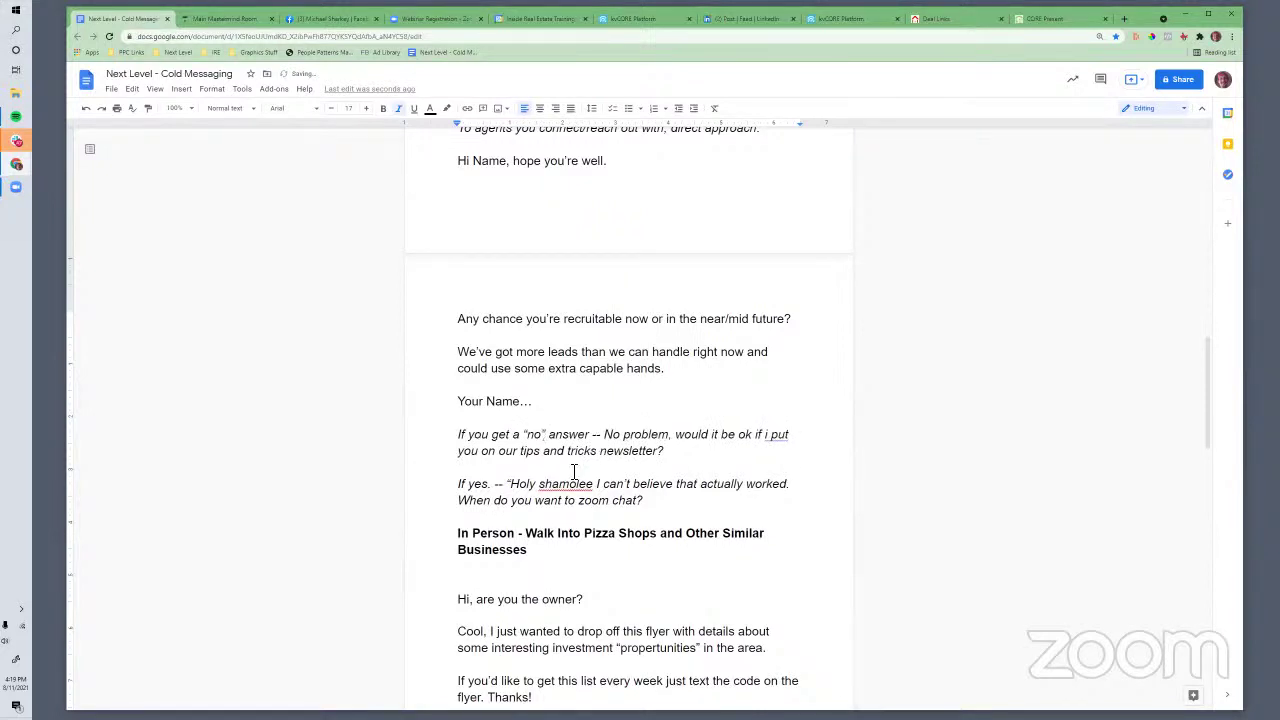
Insert 'agent' after 'our' so the note offers the agent tips and tricks newsletter
{"action": "left_click", "coordinate": [488, 452]}
{"action": "left_click", "coordinate": [521, 452]}
{"action": "type", "text": "agent"}
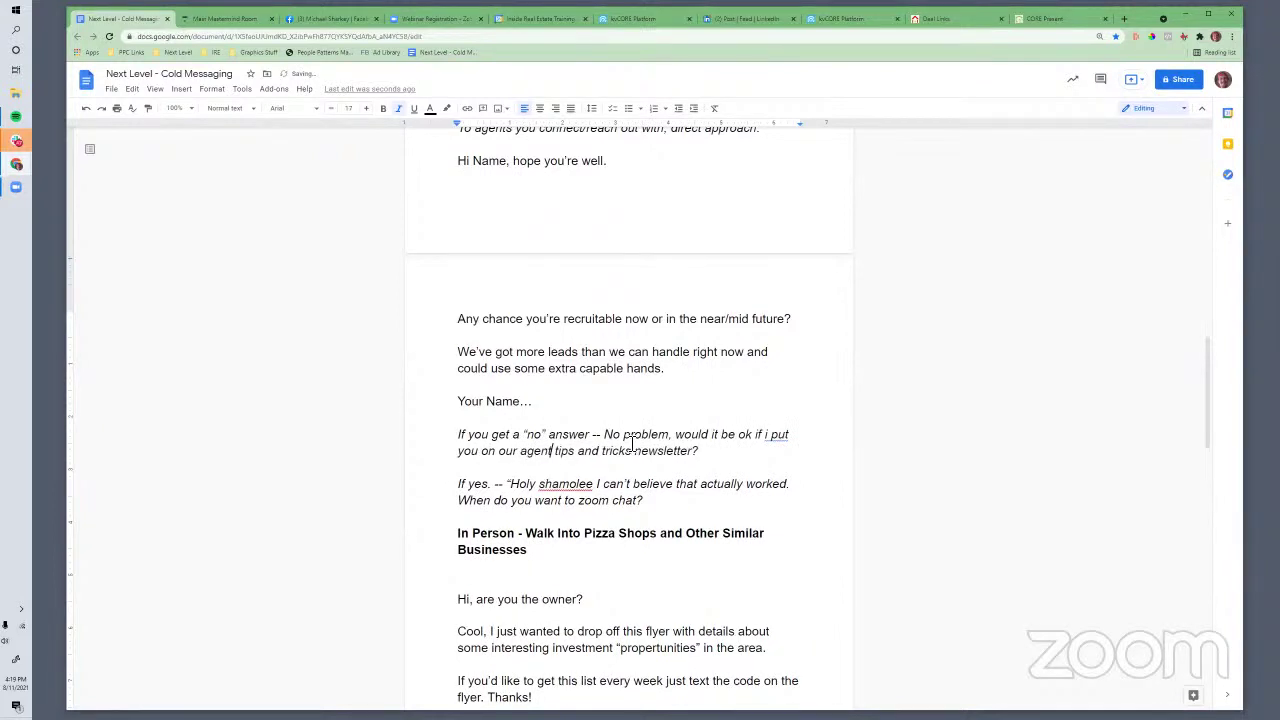
{"action": "left_click_drag", "start_coordinate": [679, 434], "coordinate": [720, 457]}
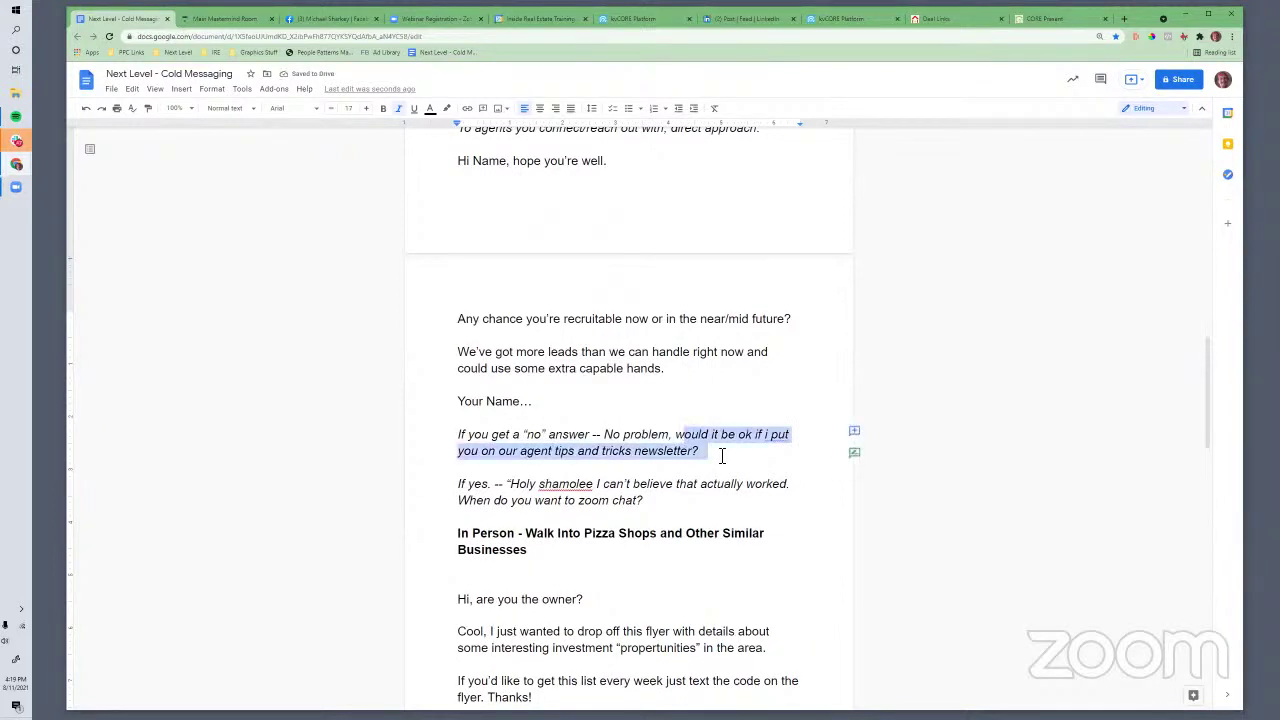
{"action": "left_click_drag", "start_coordinate": [508, 484], "coordinate": [592, 500]}
{"action": "left_click", "coordinate": [374, 511]}
Review the 'If yes' reply paragraph in the in-person script below
{"action": "scroll", "coordinate": [588, 534], "scroll_direction": "down", "scroll_amount": 1}
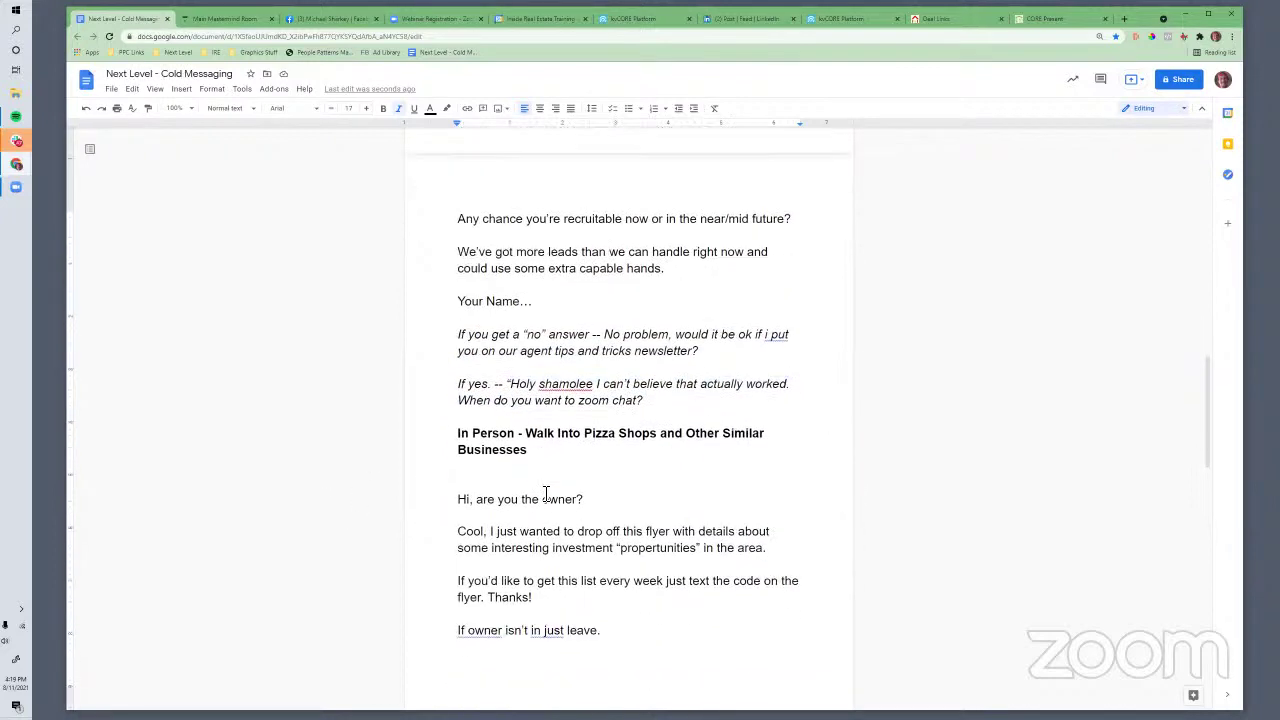
{"action": "left_click", "coordinate": [546, 490]}
{"action": "left_click_drag", "start_coordinate": [458, 387], "coordinate": [663, 403]}
{"action": "scroll", "coordinate": [658, 500], "scroll_direction": "up", "scroll_amount": 3}
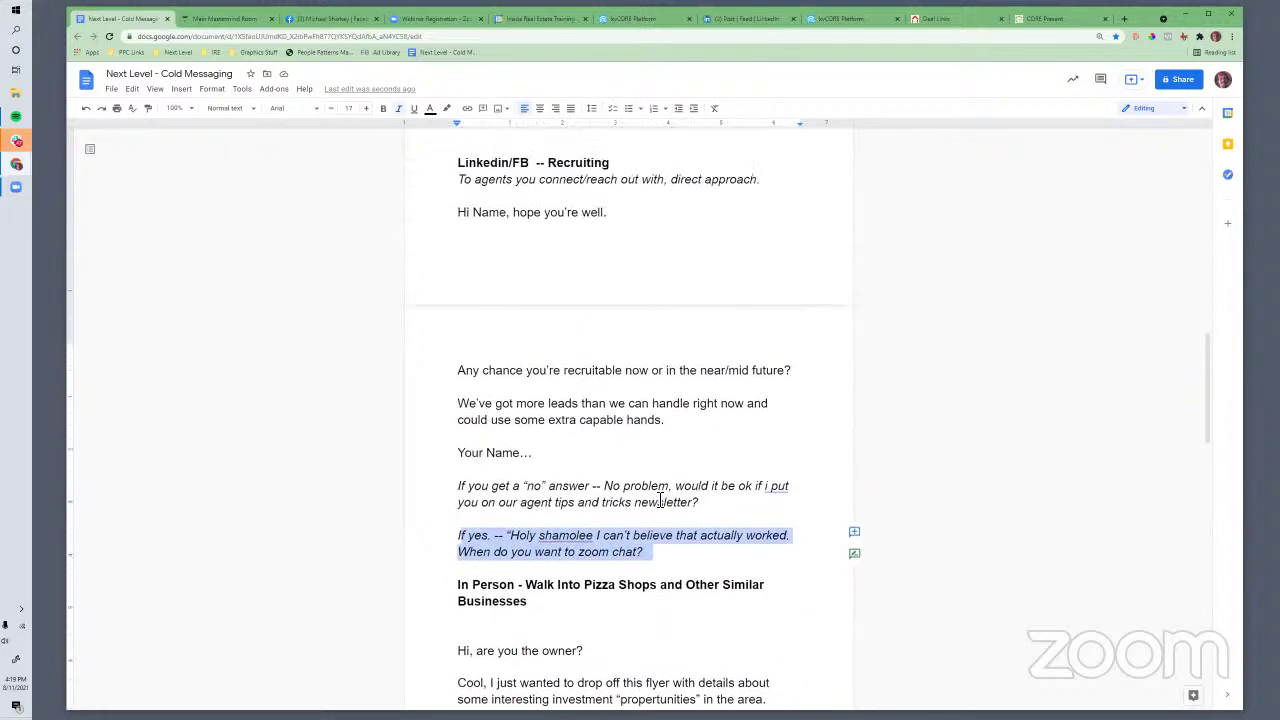
{"action": "scroll", "coordinate": [660, 501], "scroll_direction": "up", "scroll_amount": 1}
{"action": "scroll", "coordinate": [663, 503], "scroll_direction": "down", "scroll_amount": 1}
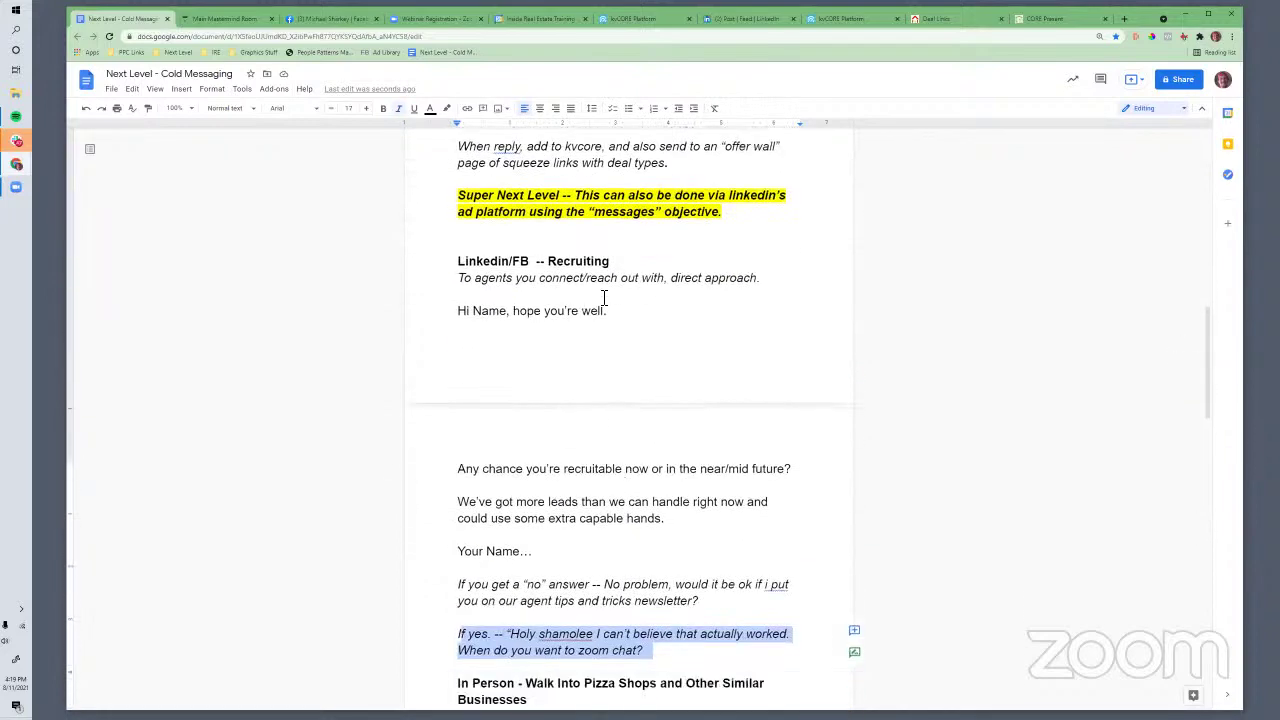
{"action": "left_click", "coordinate": [674, 518]}
{"action": "scroll", "coordinate": [674, 518], "scroll_direction": "up", "scroll_amount": 2}
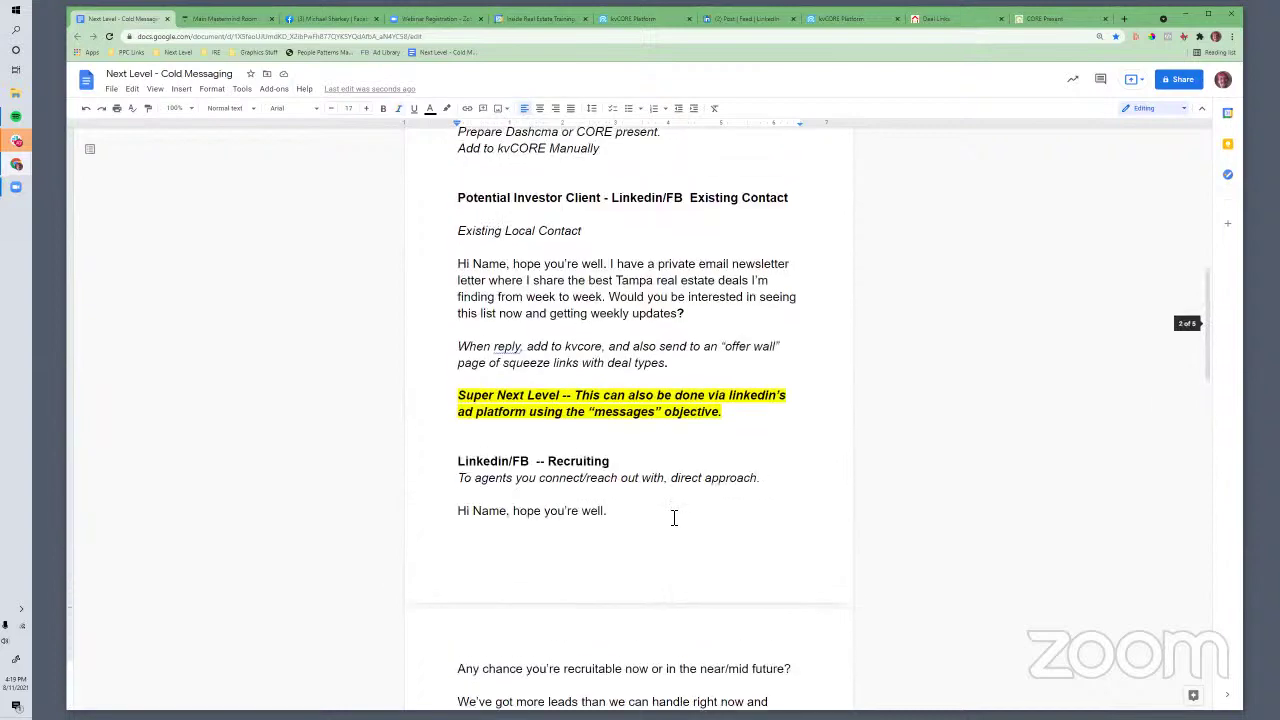
{"action": "scroll", "coordinate": [674, 518], "scroll_direction": "down", "scroll_amount": 2}
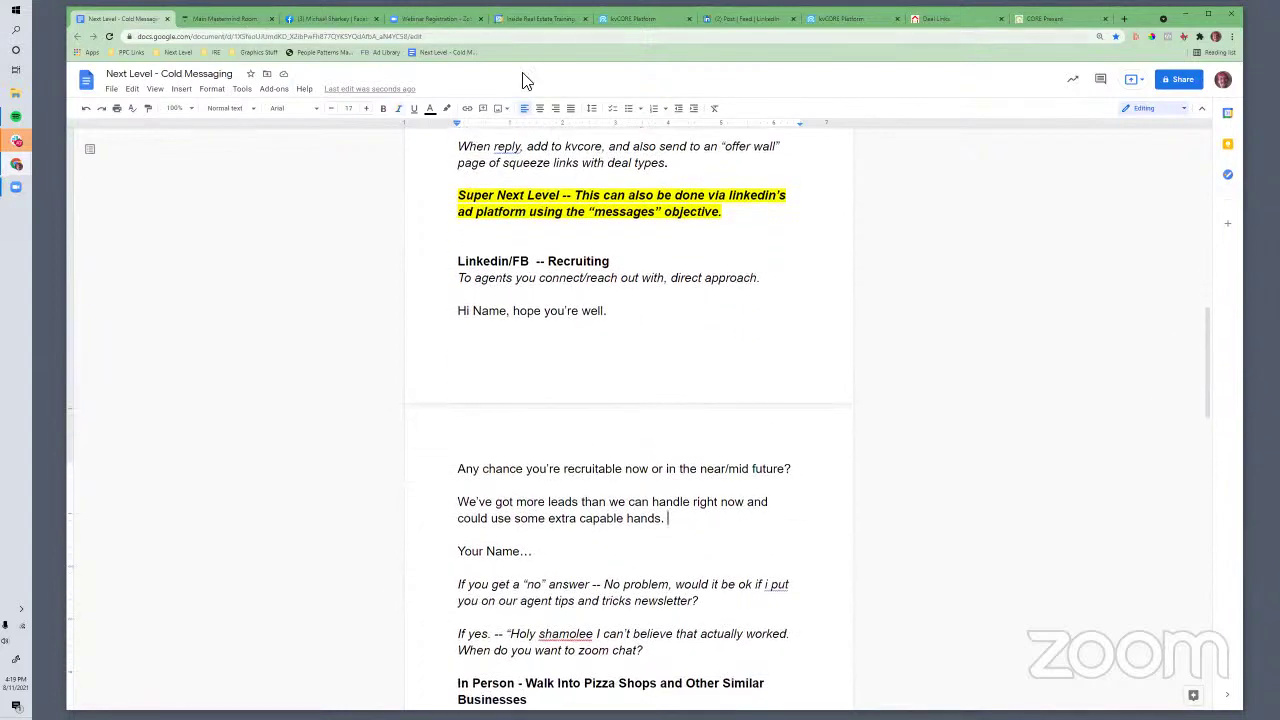
{"action": "left_click", "coordinate": [628, 12]}
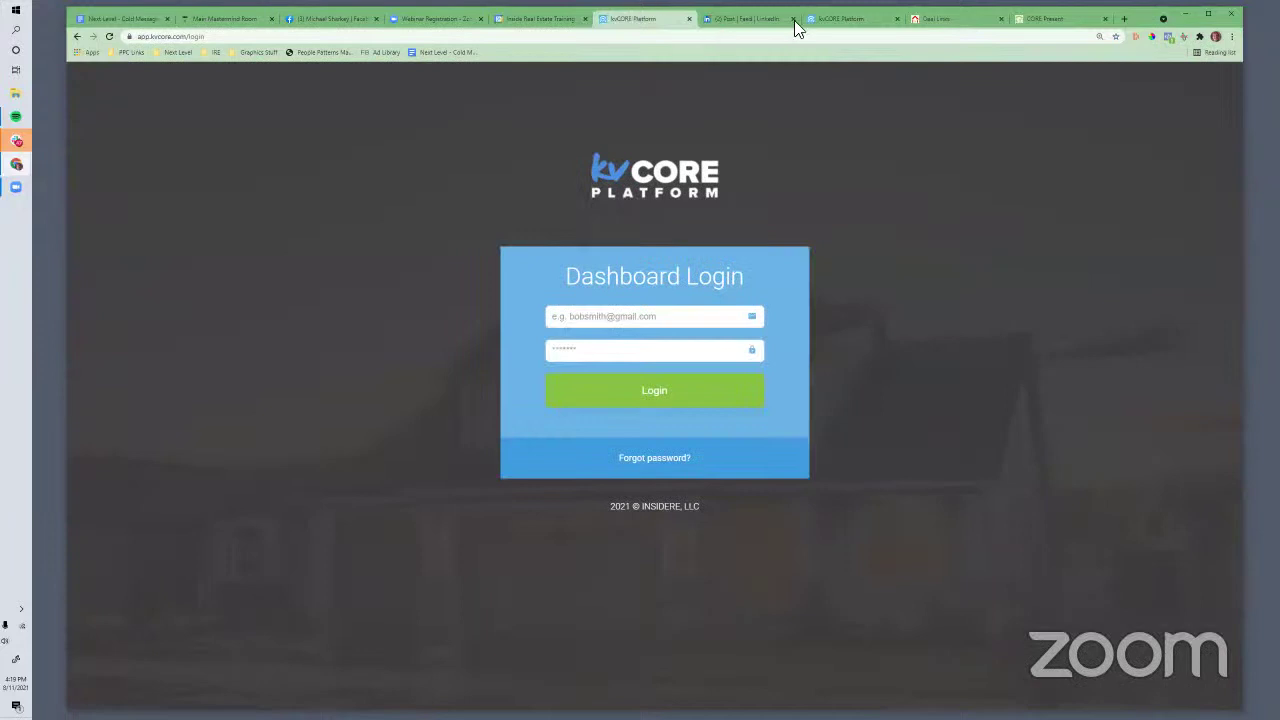
{"action": "left_click", "coordinate": [826, 20]}
{"action": "left_click", "coordinate": [1037, 82]}
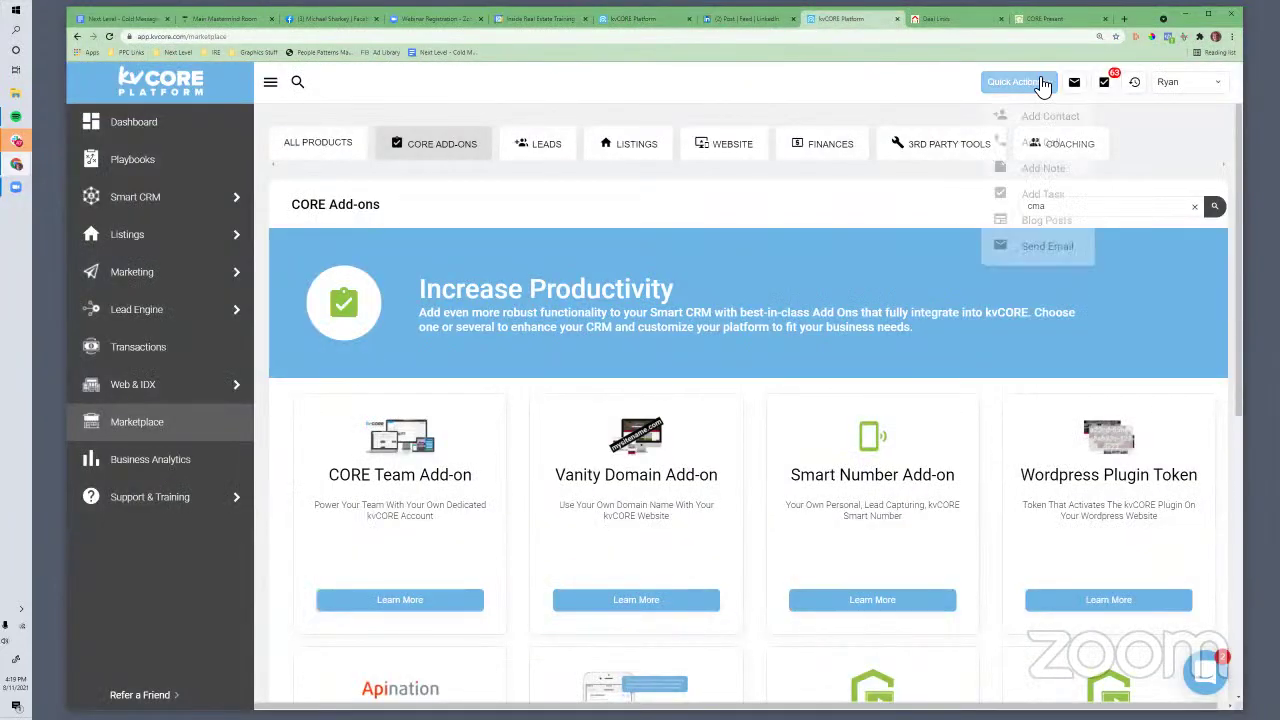
{"action": "left_click", "coordinate": [1040, 118]}
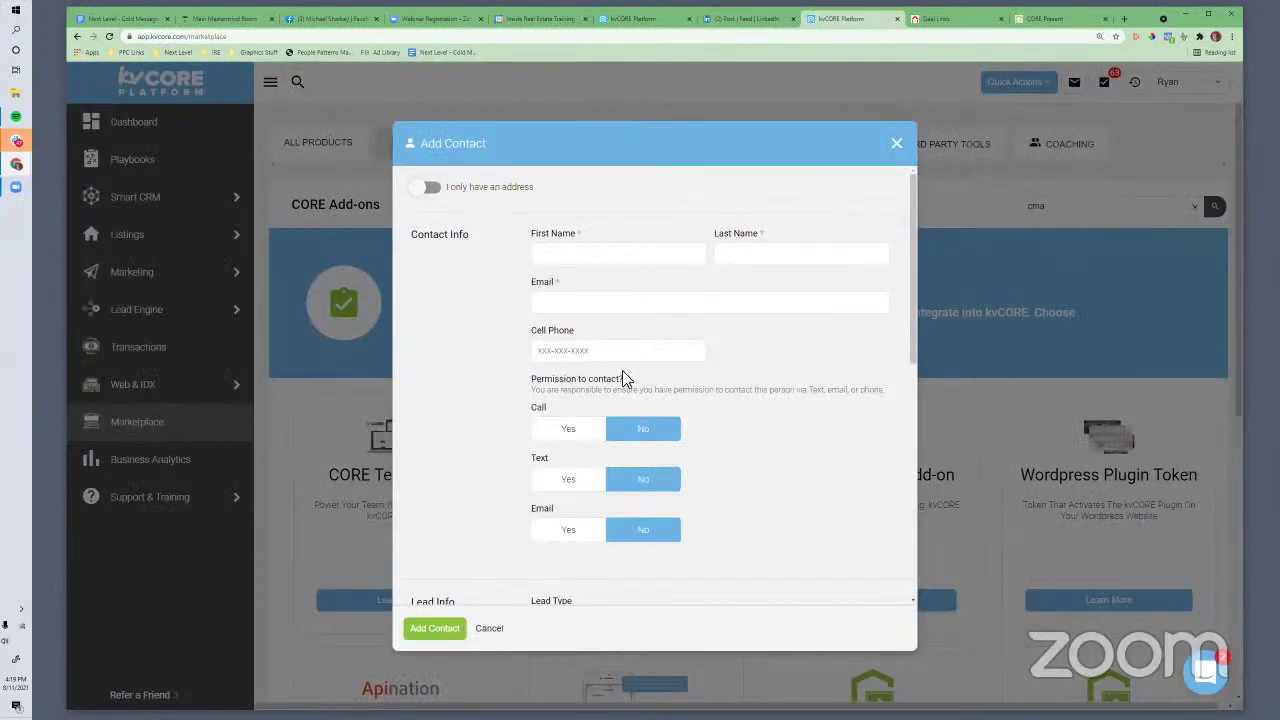
{"action": "scroll", "coordinate": [554, 424], "scroll_direction": "down", "scroll_amount": 3}
{"action": "scroll", "coordinate": [580, 374], "scroll_direction": "down", "scroll_amount": 3}
{"action": "scroll", "coordinate": [580, 374], "scroll_direction": "down", "scroll_amount": 1}
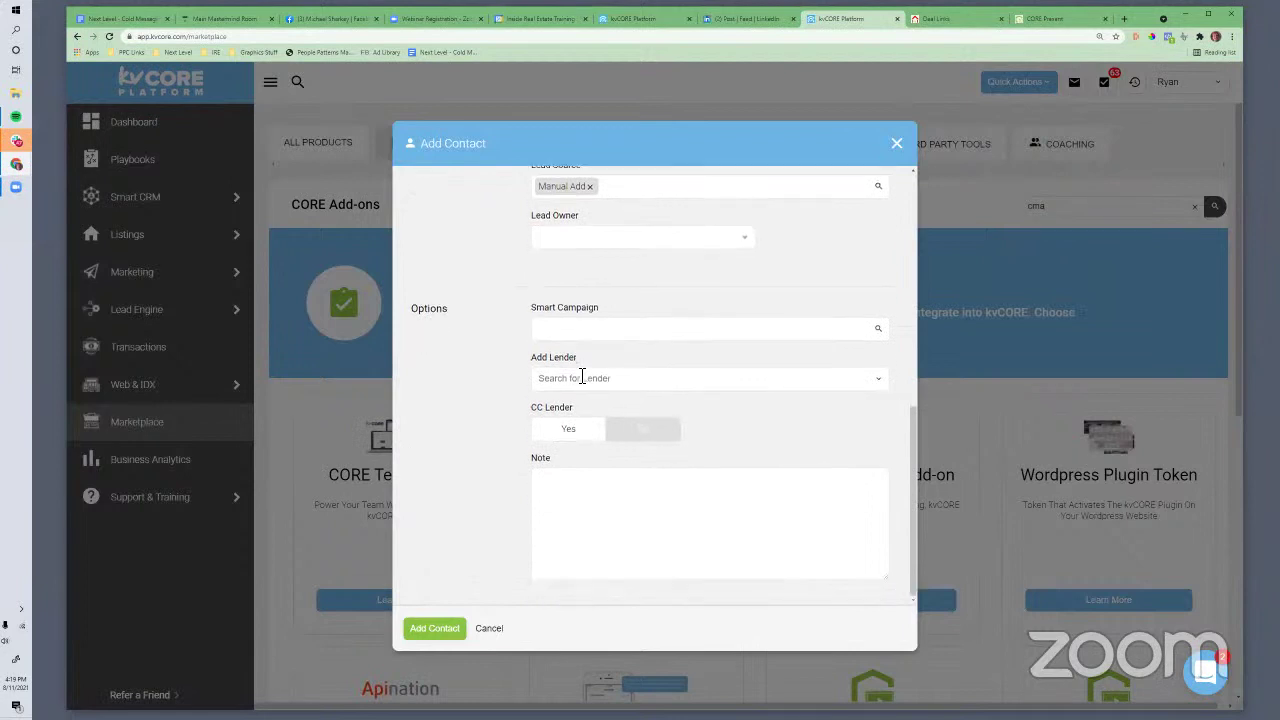
{"action": "scroll", "coordinate": [582, 376], "scroll_direction": "up", "scroll_amount": 4}
{"action": "scroll", "coordinate": [582, 376], "scroll_direction": "up", "scroll_amount": 2}
{"action": "left_click", "coordinate": [868, 488]}
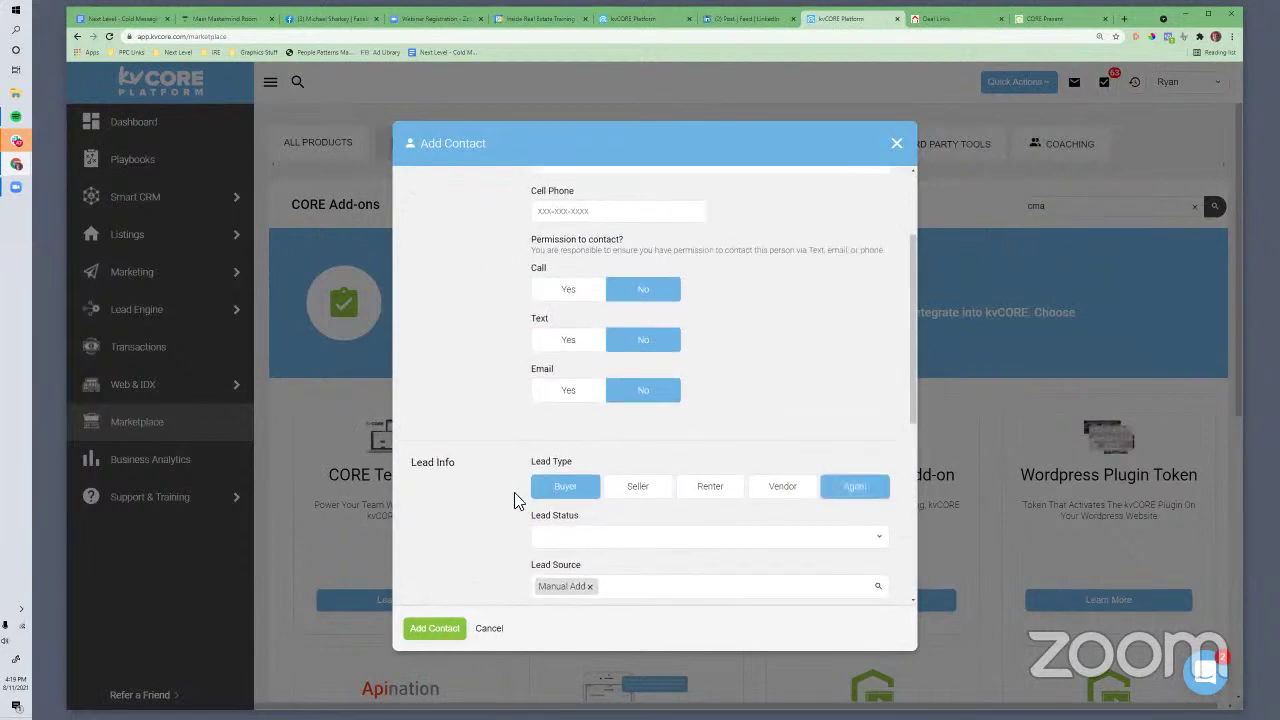
{"action": "left_click", "coordinate": [120, 22]}
{"action": "scroll", "coordinate": [715, 500], "scroll_direction": "down", "scroll_amount": 3}
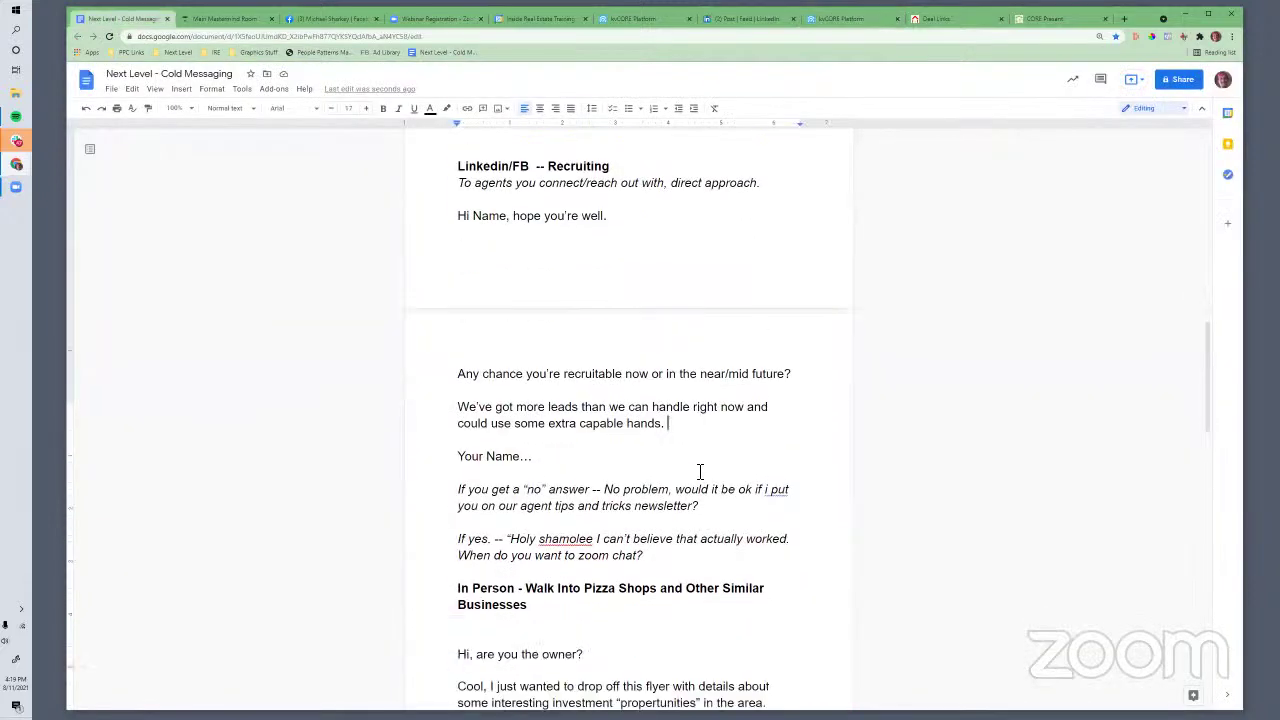
{"action": "scroll", "coordinate": [700, 473], "scroll_direction": "down", "scroll_amount": 2}
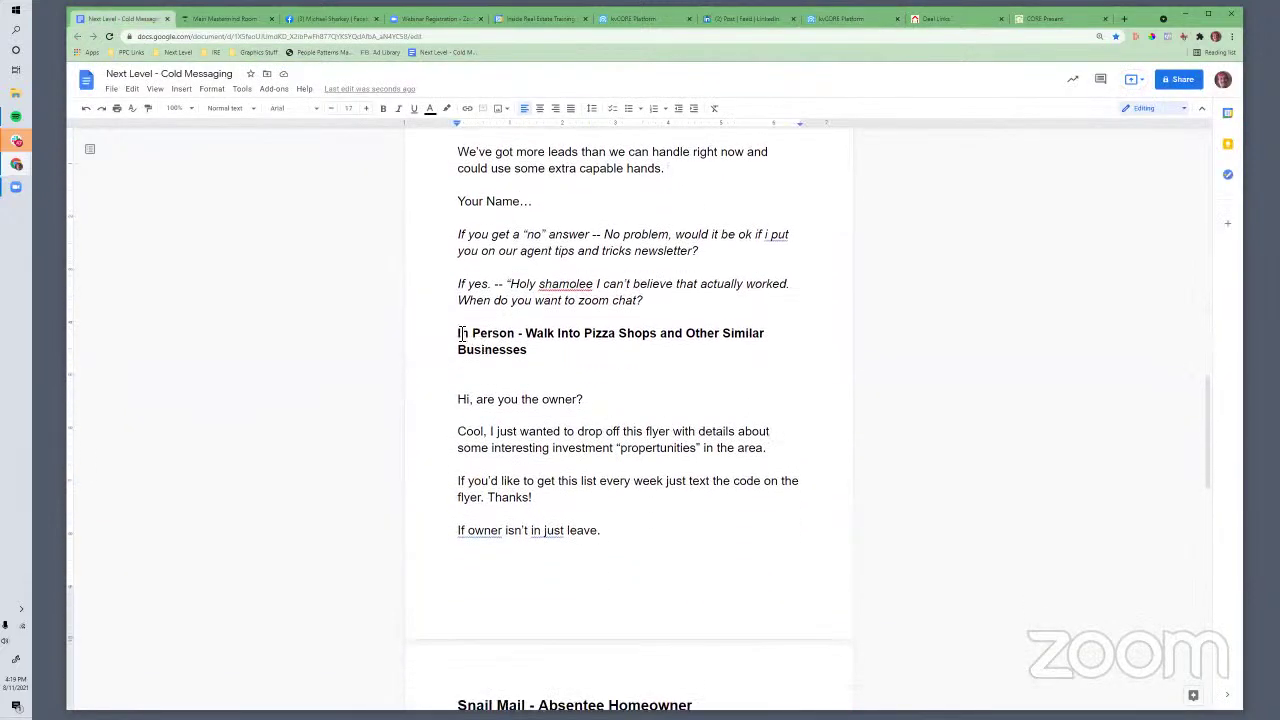
{"action": "left_click_drag", "start_coordinate": [459, 333], "coordinate": [614, 534]}
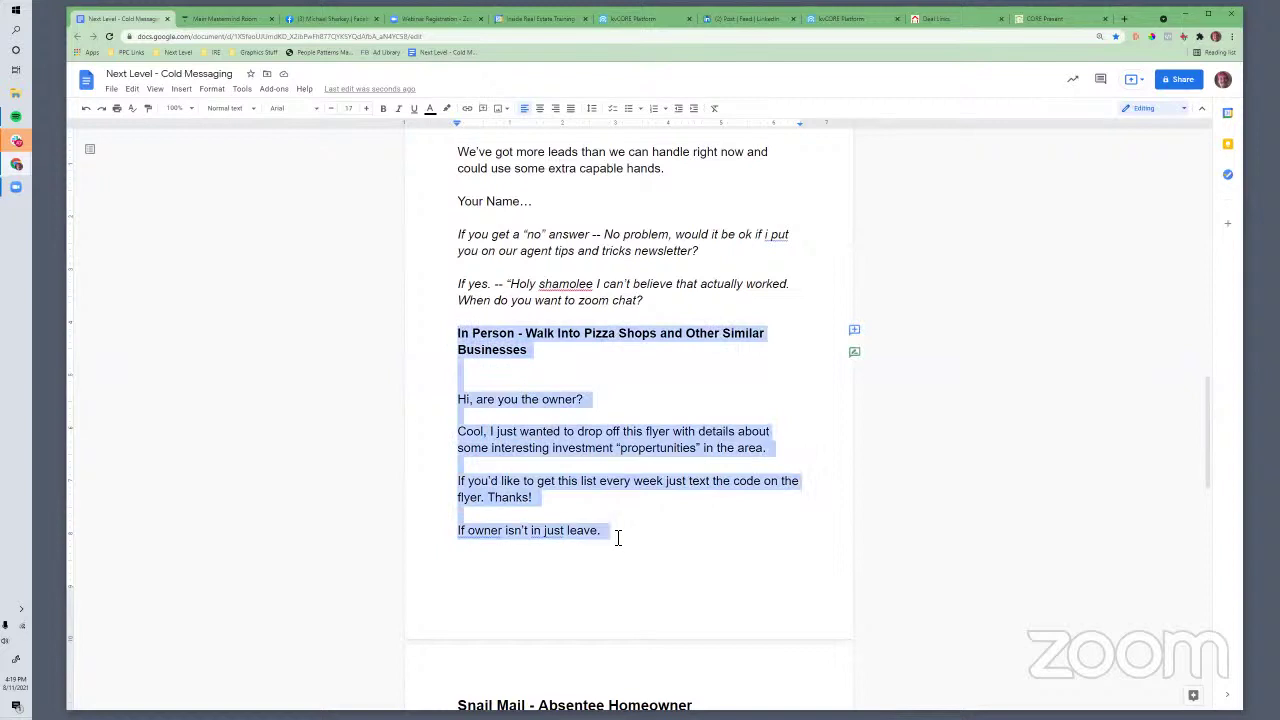
{"action": "left_click", "coordinate": [542, 532]}
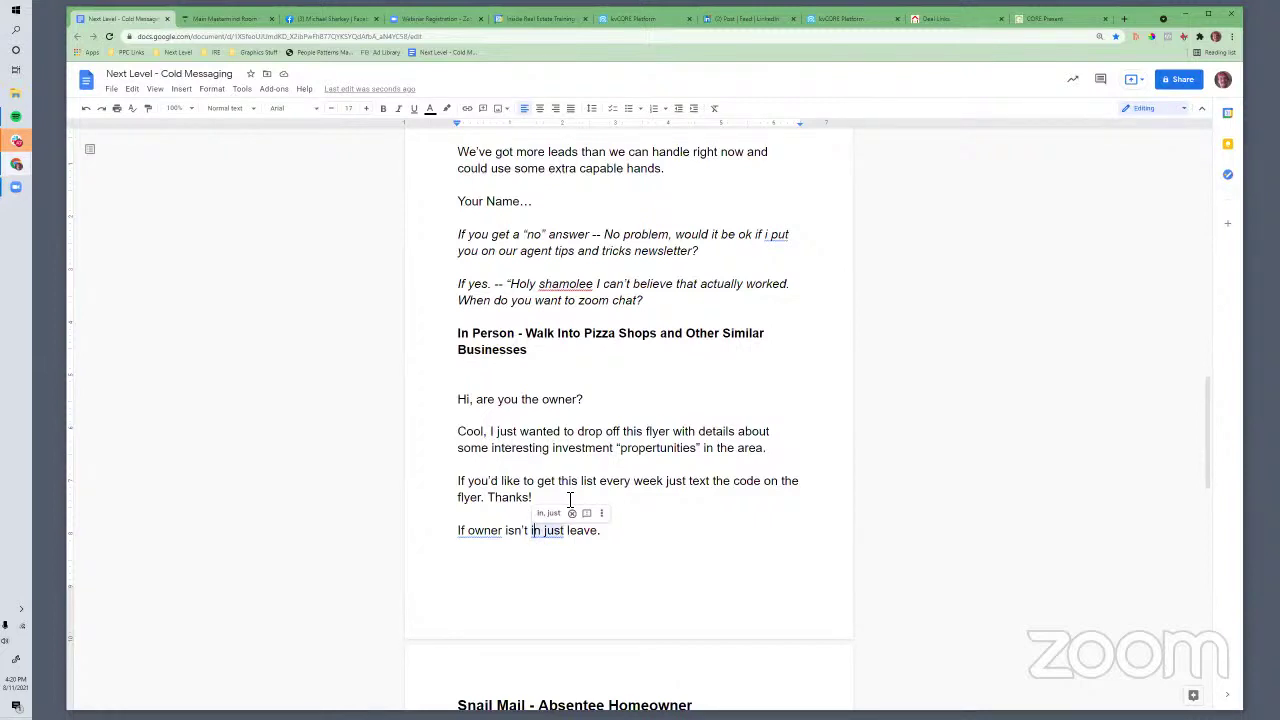
Review the owner question and the 'interesting investment propertunities' flyer phrase in the in-person script
{"action": "left_click", "coordinate": [533, 354]}
{"action": "left_click_drag", "start_coordinate": [467, 400], "coordinate": [547, 399]}
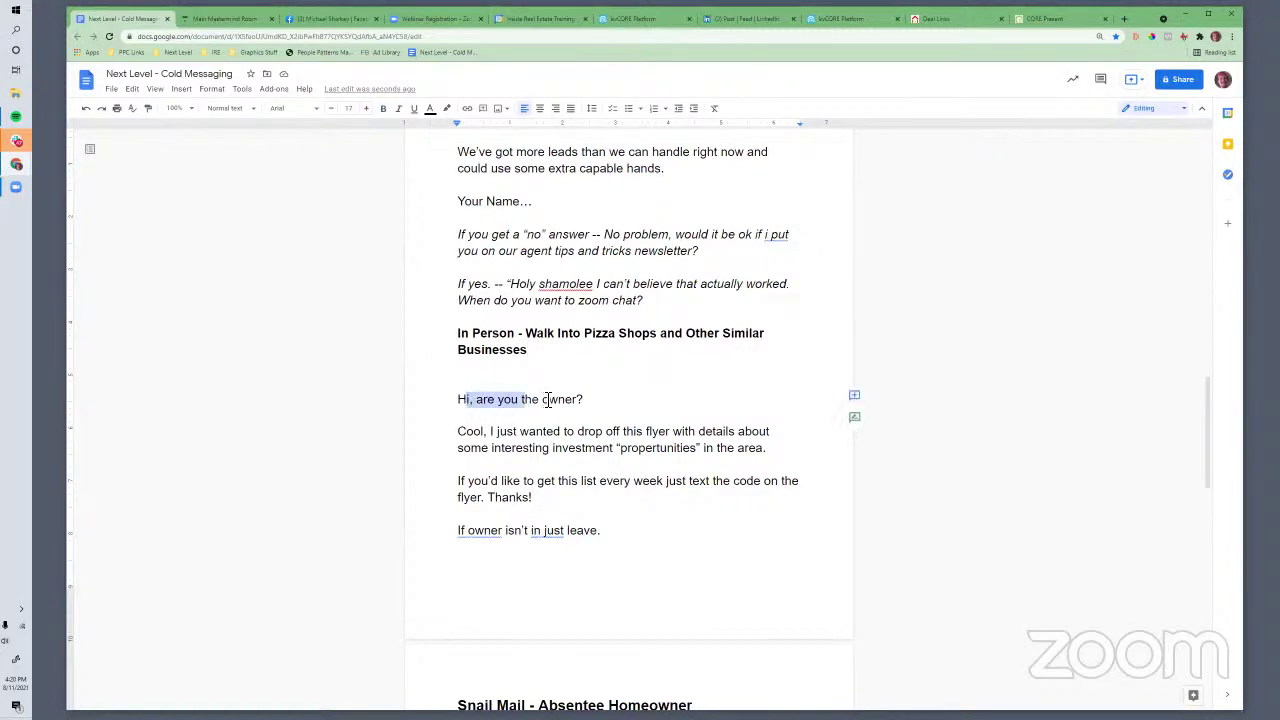
{"action": "left_click", "coordinate": [545, 405]}
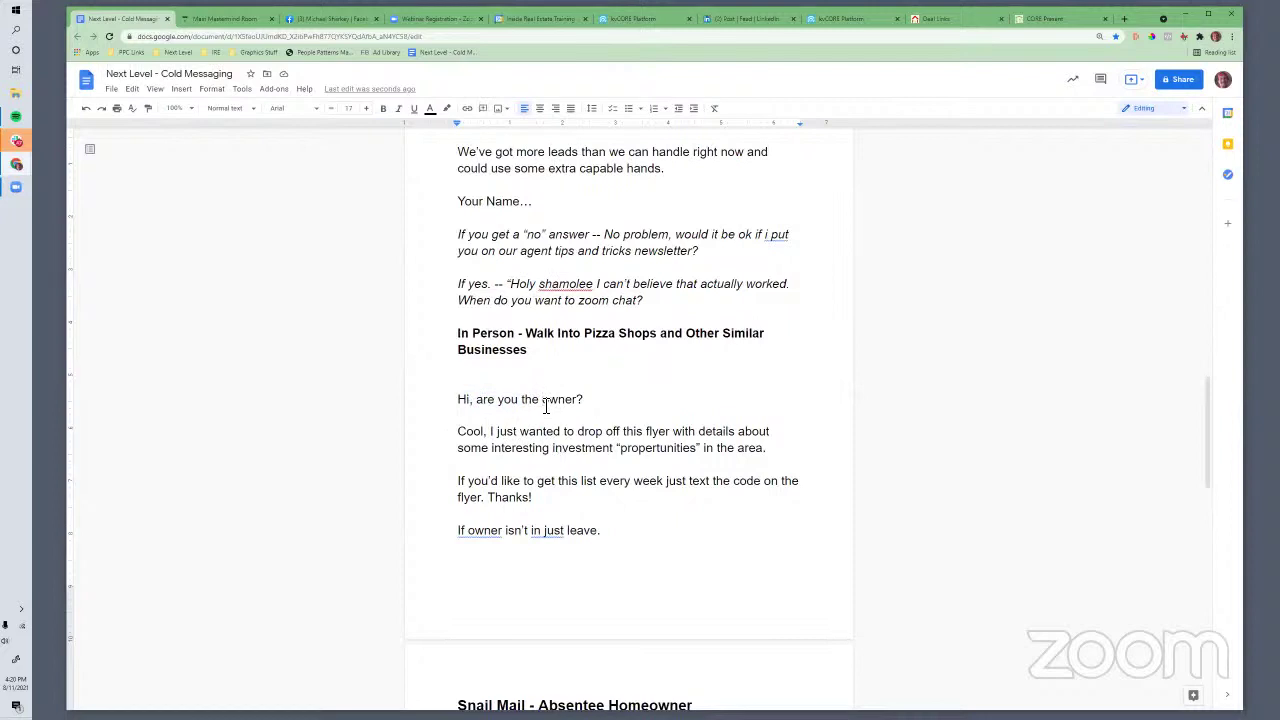
{"action": "left_click", "coordinate": [616, 459]}
{"action": "left_click_drag", "start_coordinate": [516, 448], "coordinate": [784, 452]}
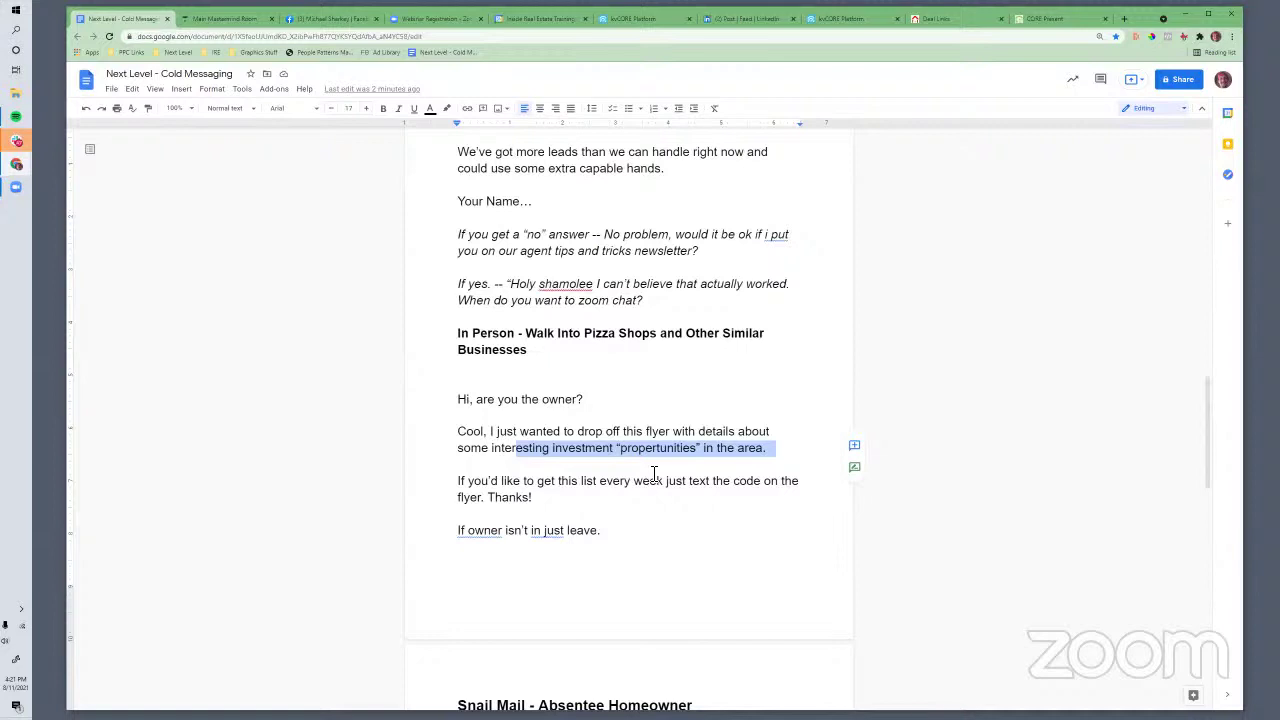
{"action": "left_click", "coordinate": [551, 503]}
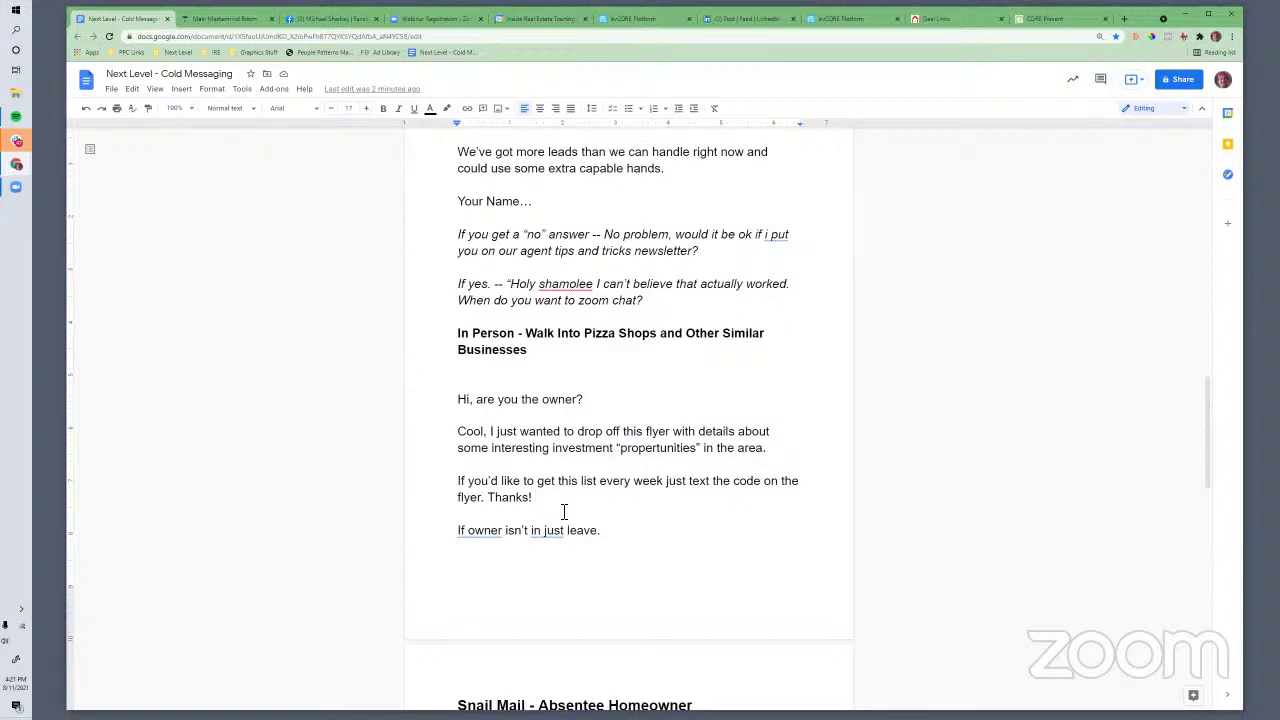
Italicize the closing note 'If owner isn't in just leave.'
{"action": "scroll", "coordinate": [563, 515], "scroll_direction": "down", "scroll_amount": 1}
{"action": "left_click_drag", "start_coordinate": [611, 482], "coordinate": [460, 480]}
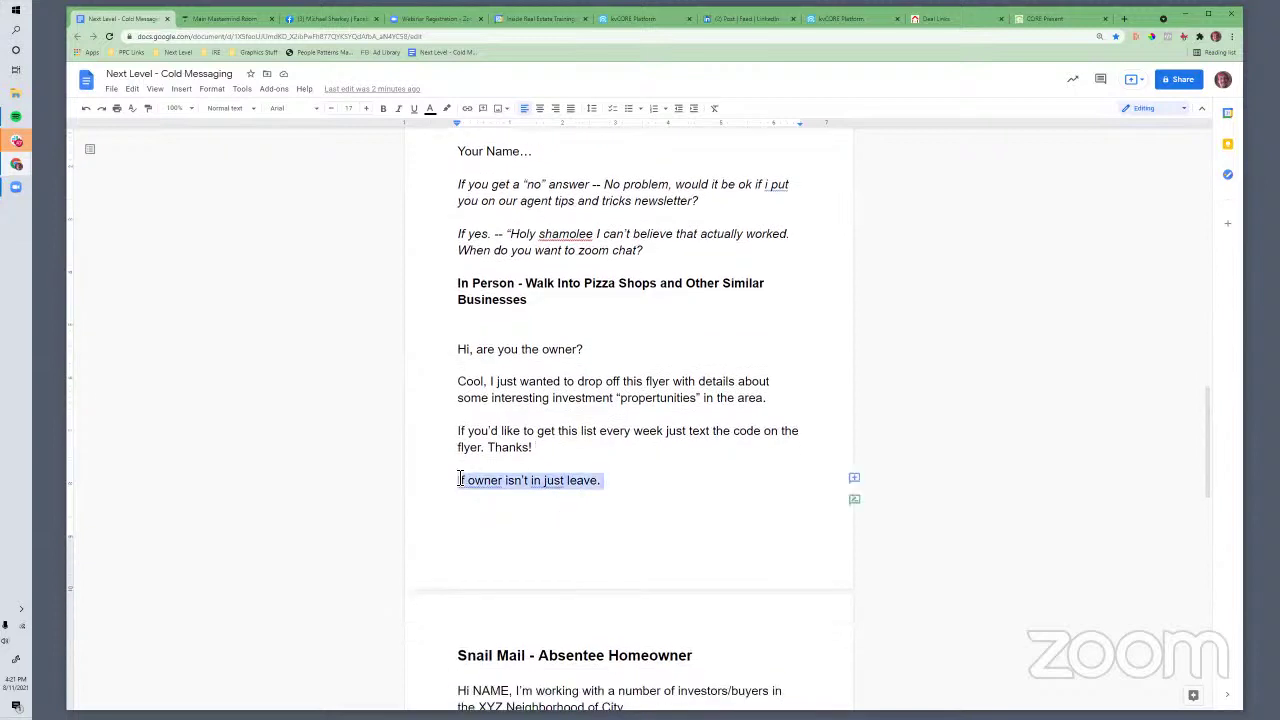
{"action": "left_click", "coordinate": [399, 108]}
{"action": "left_click", "coordinate": [557, 481]}
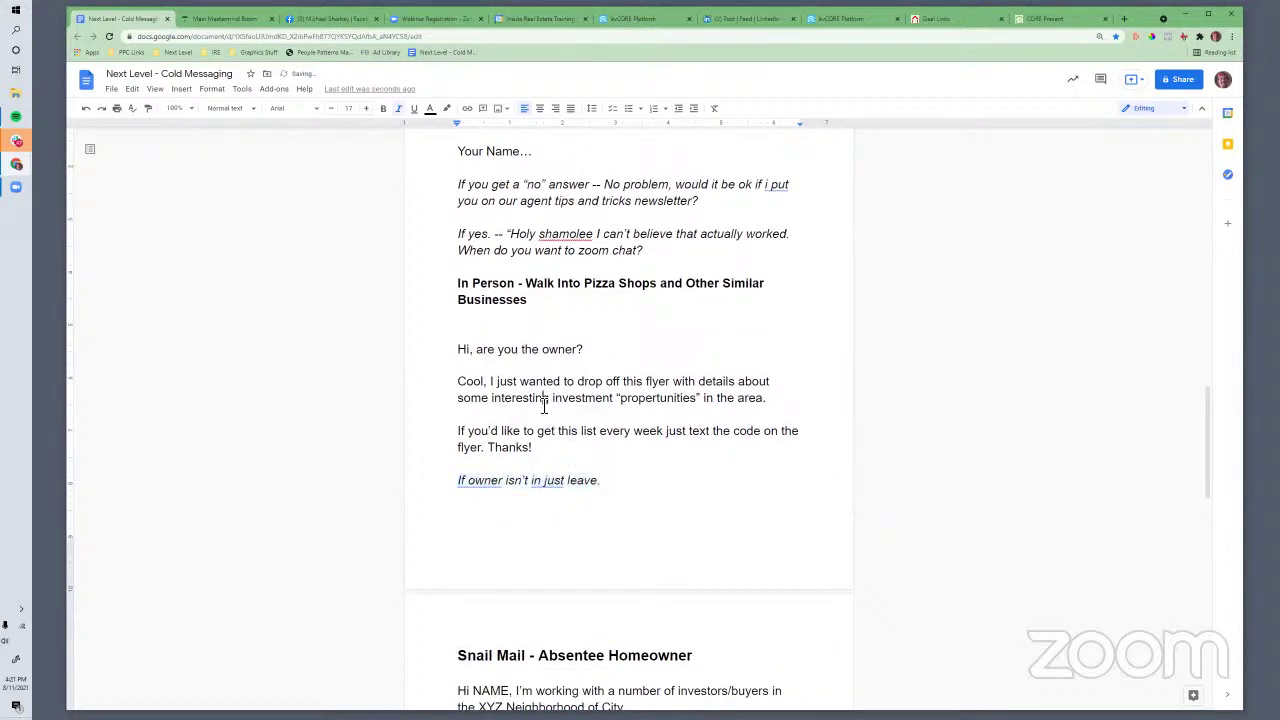
{"action": "left_click", "coordinate": [524, 430]}
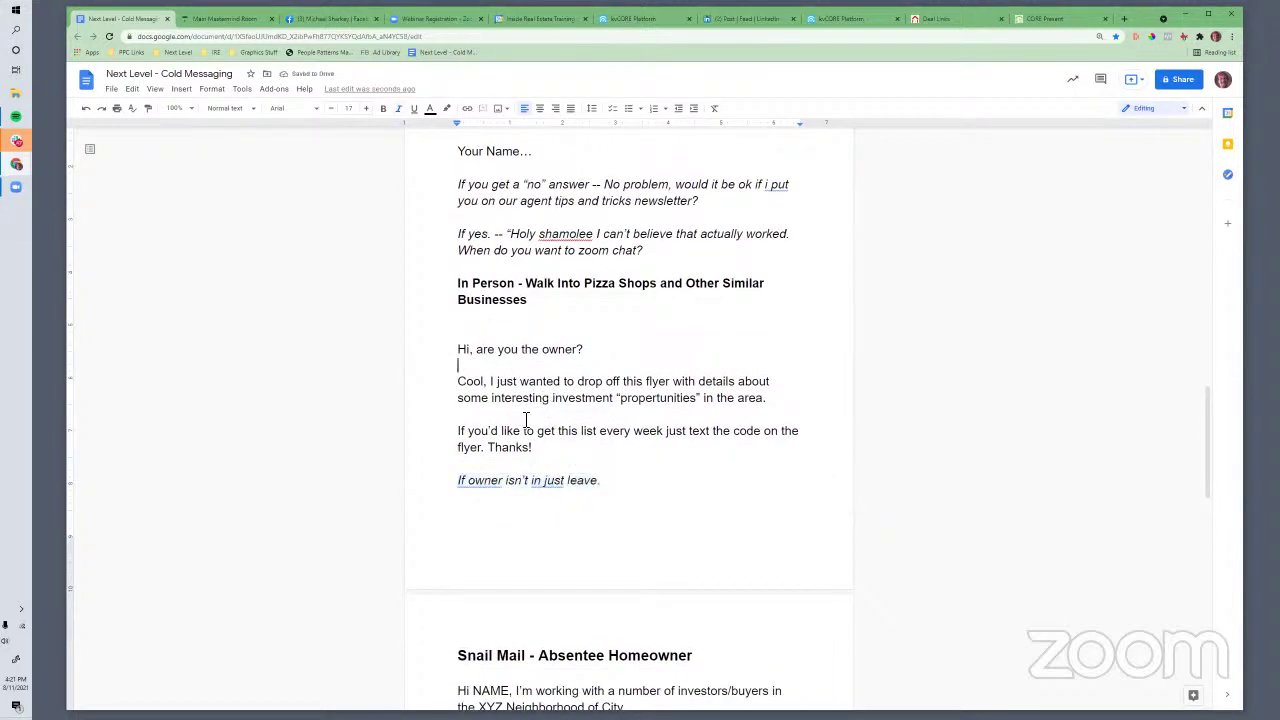
{"action": "left_click", "coordinate": [548, 306]}
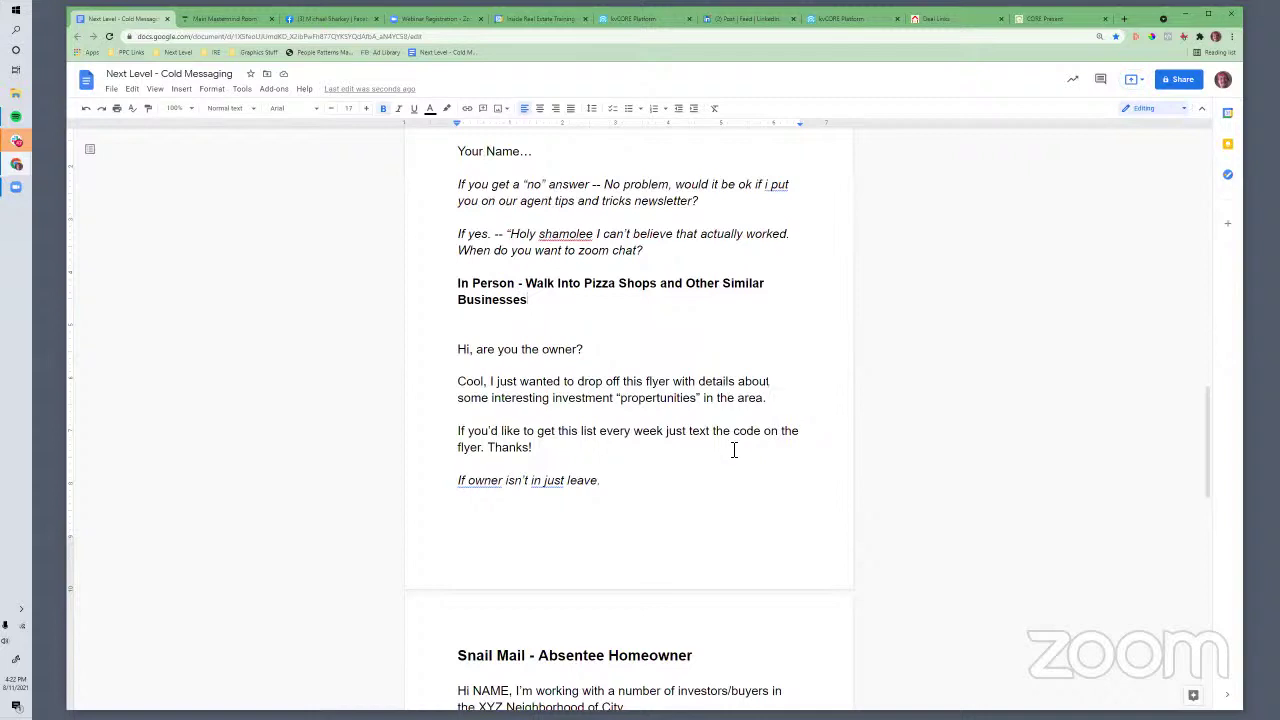
Review the In Person pizza-shop heading in the cold-messaging script
{"action": "scroll", "coordinate": [754, 497], "scroll_direction": "down", "scroll_amount": 1}
{"action": "scroll", "coordinate": [574, 273], "scroll_direction": "up", "scroll_amount": 1}
{"action": "left_click", "coordinate": [461, 290], "text": "shift"}
{"action": "left_click", "coordinate": [503, 312]}
{"action": "scroll", "coordinate": [605, 386], "scroll_direction": "down", "scroll_amount": 1}
{"action": "scroll", "coordinate": [605, 386], "scroll_direction": "up", "scroll_amount": 1}
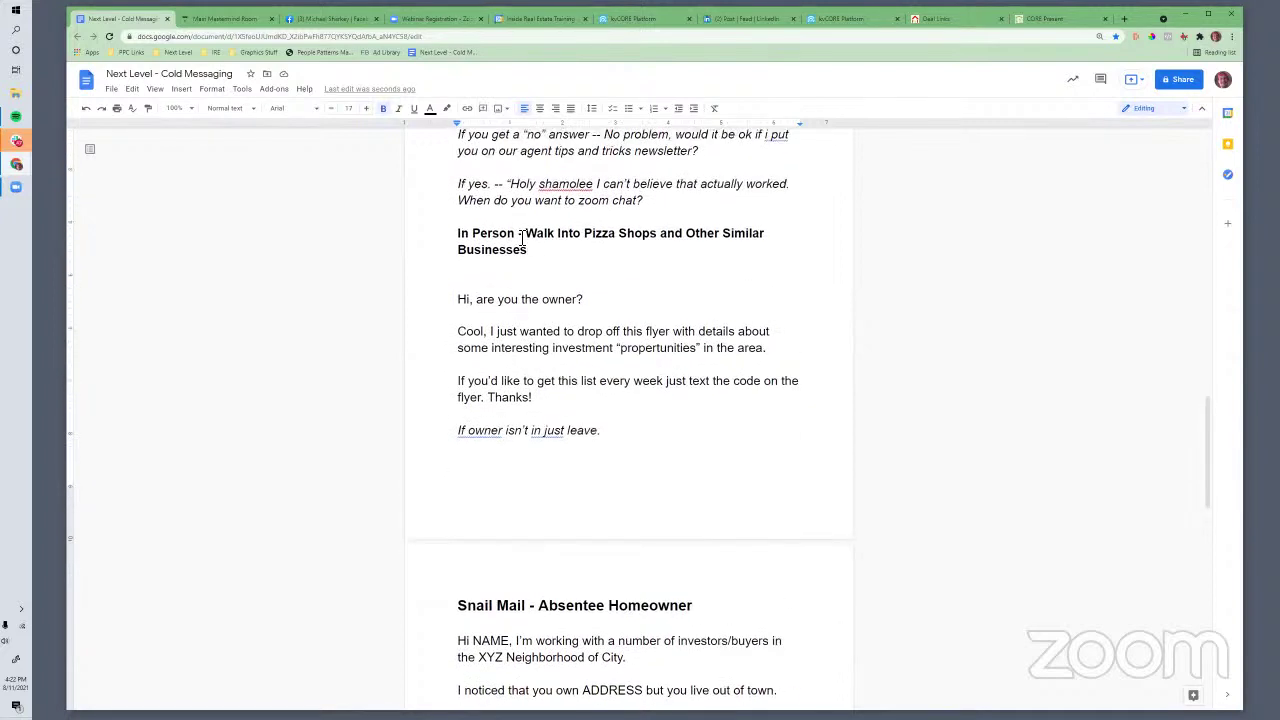
{"action": "left_click_drag", "start_coordinate": [461, 240], "coordinate": [528, 254]}
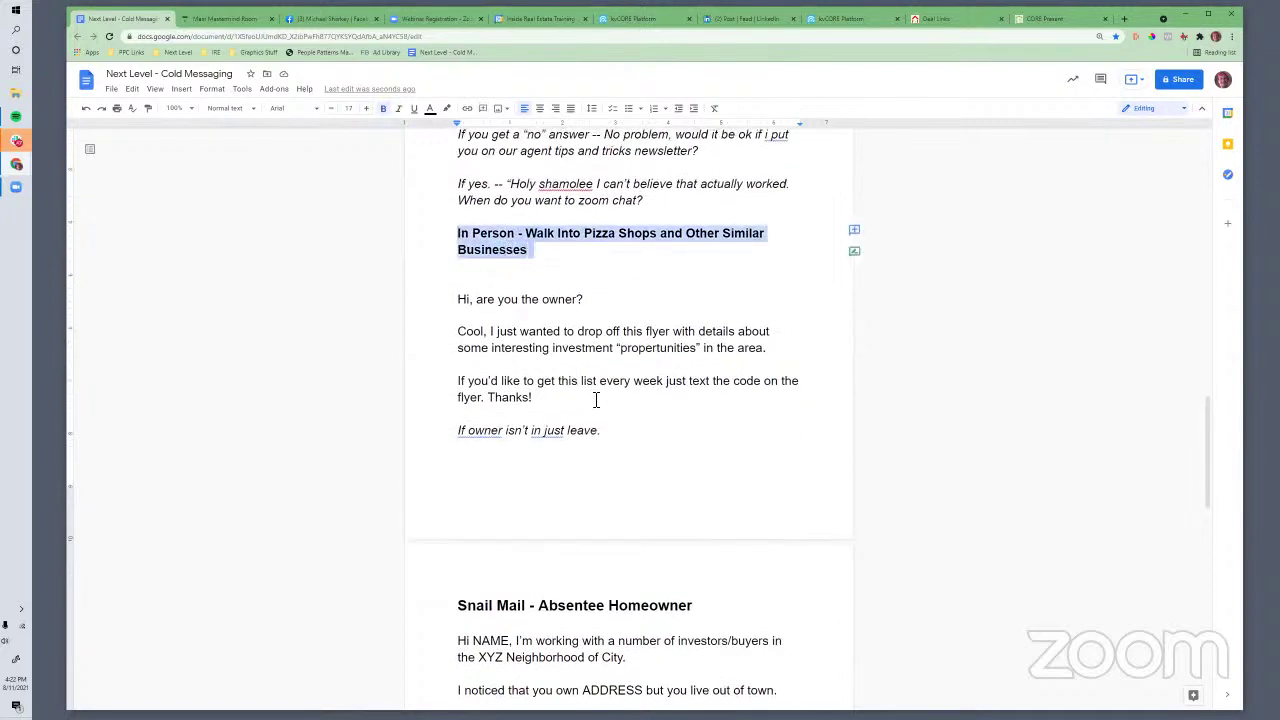
{"action": "scroll", "coordinate": [603, 400], "scroll_direction": "down", "scroll_amount": 1}
{"action": "scroll", "coordinate": [605, 400], "scroll_direction": "up", "scroll_amount": 1}
{"action": "left_click", "coordinate": [625, 432]}
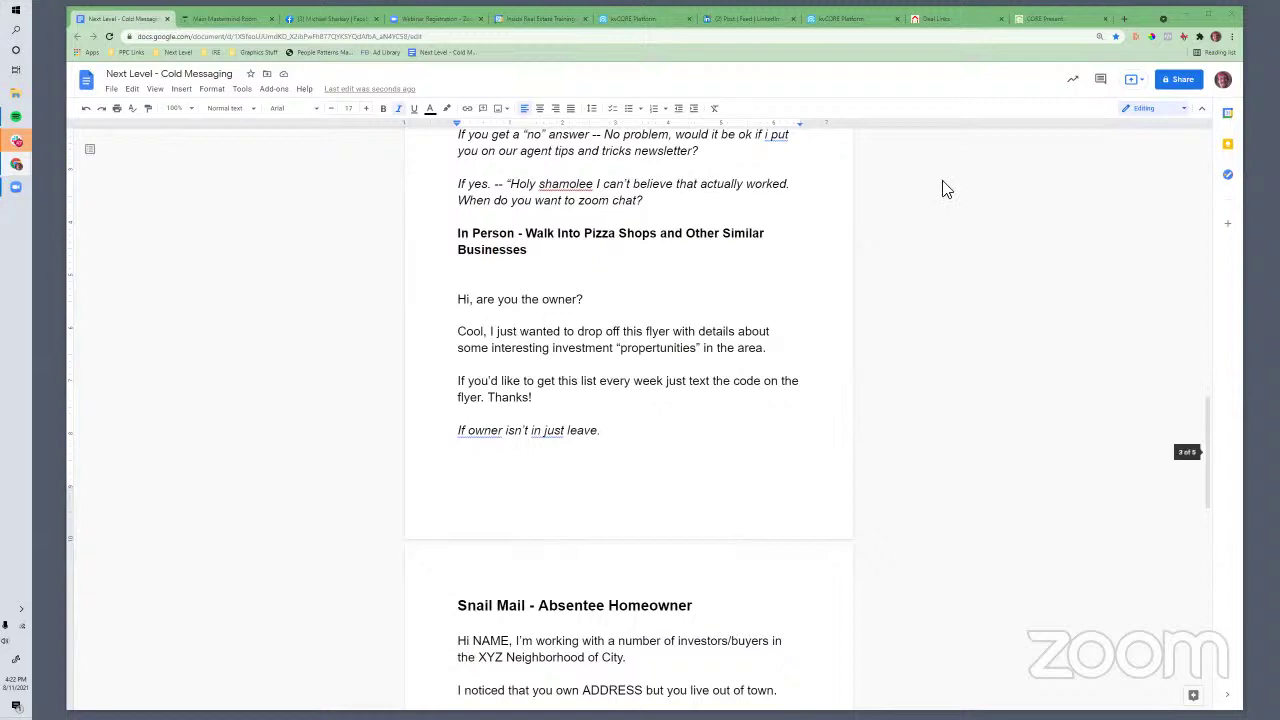
{"action": "scroll", "coordinate": [560, 406], "scroll_direction": "down", "scroll_amount": 1}
{"action": "scroll", "coordinate": [560, 406], "scroll_direction": "up", "scroll_amount": 1}
From Google Drive's My Drive, start a blank Google Docs document via New > Google Docs
{"action": "left_click", "coordinate": [1125, 20]}
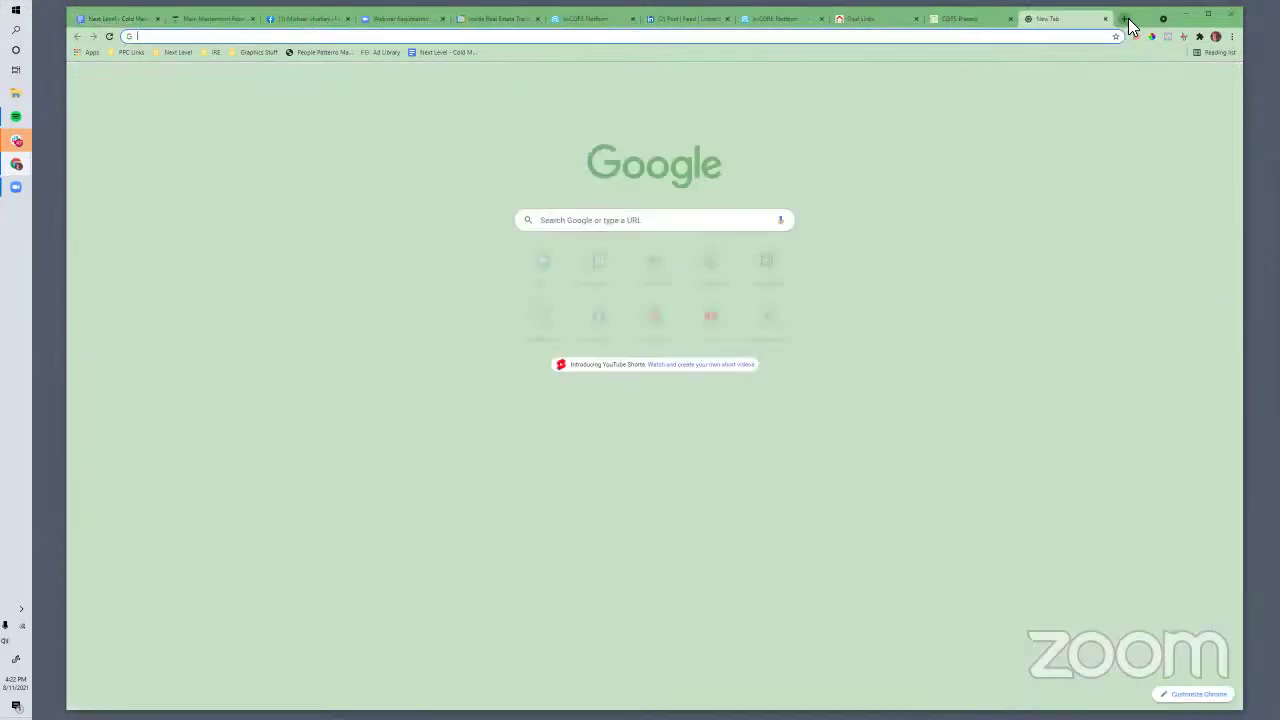
{"action": "type", "text": "drive"}
{"action": "key", "text": "Return"}
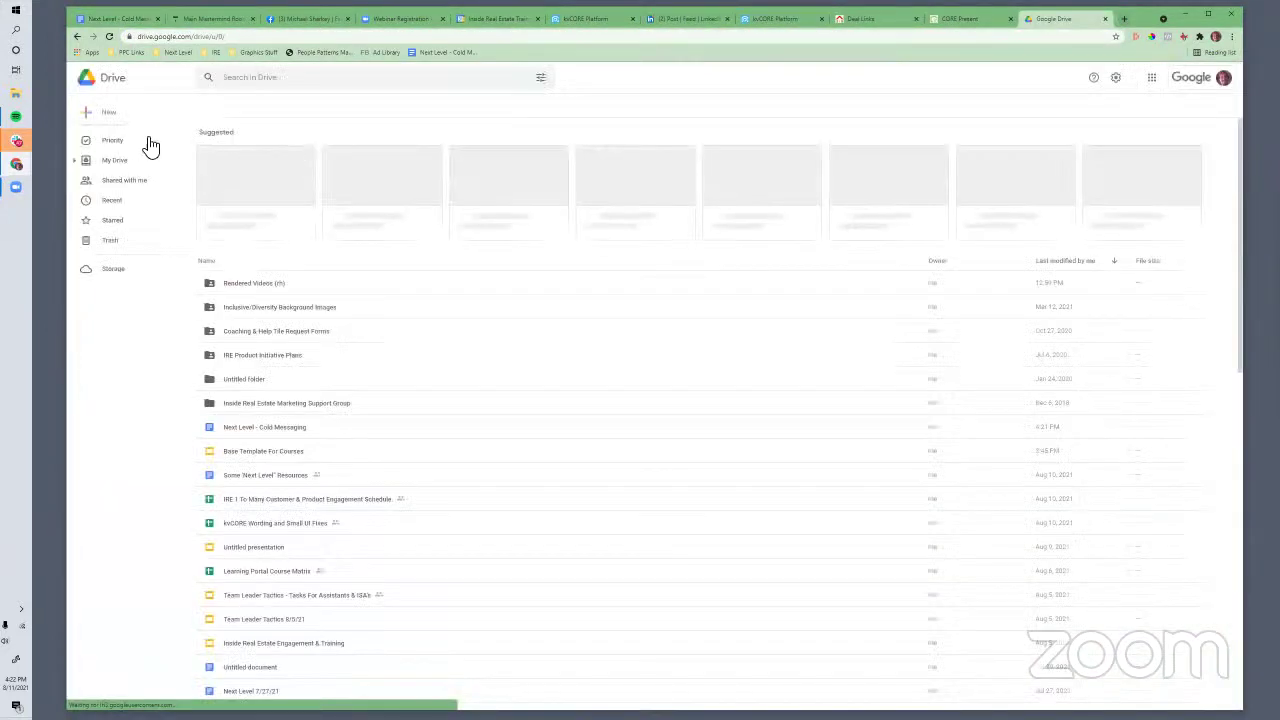
{"action": "left_click", "coordinate": [127, 118]}
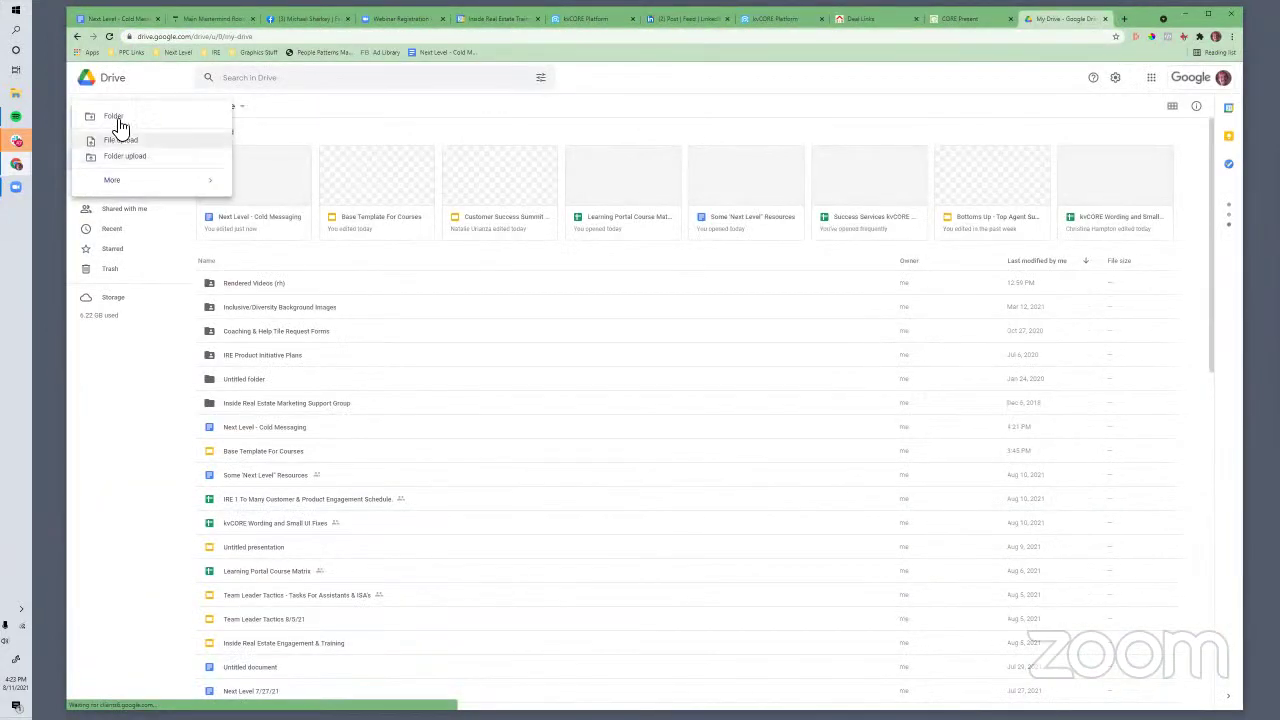
{"action": "left_click", "coordinate": [121, 181]}
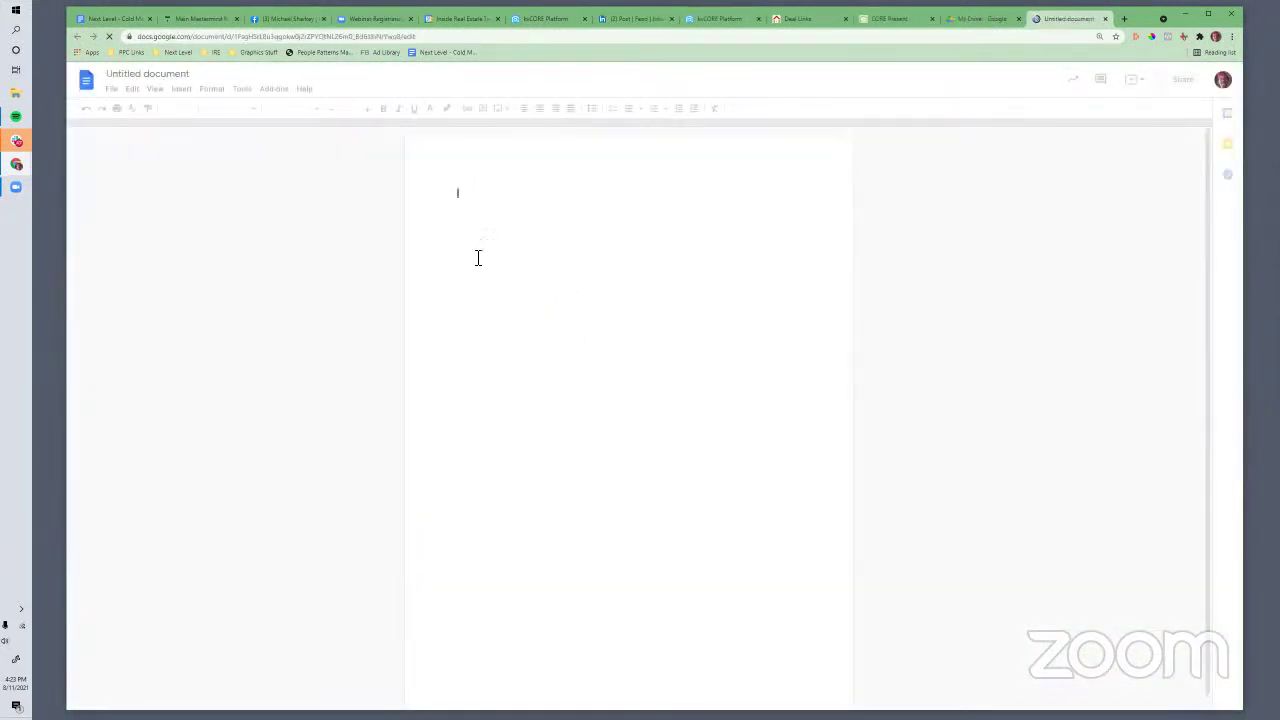
Type the title '5 Solid Real Estate Propertunities In St Pete FL Today!' and enlarge it
{"action": "type", "text": "5 Grea"}
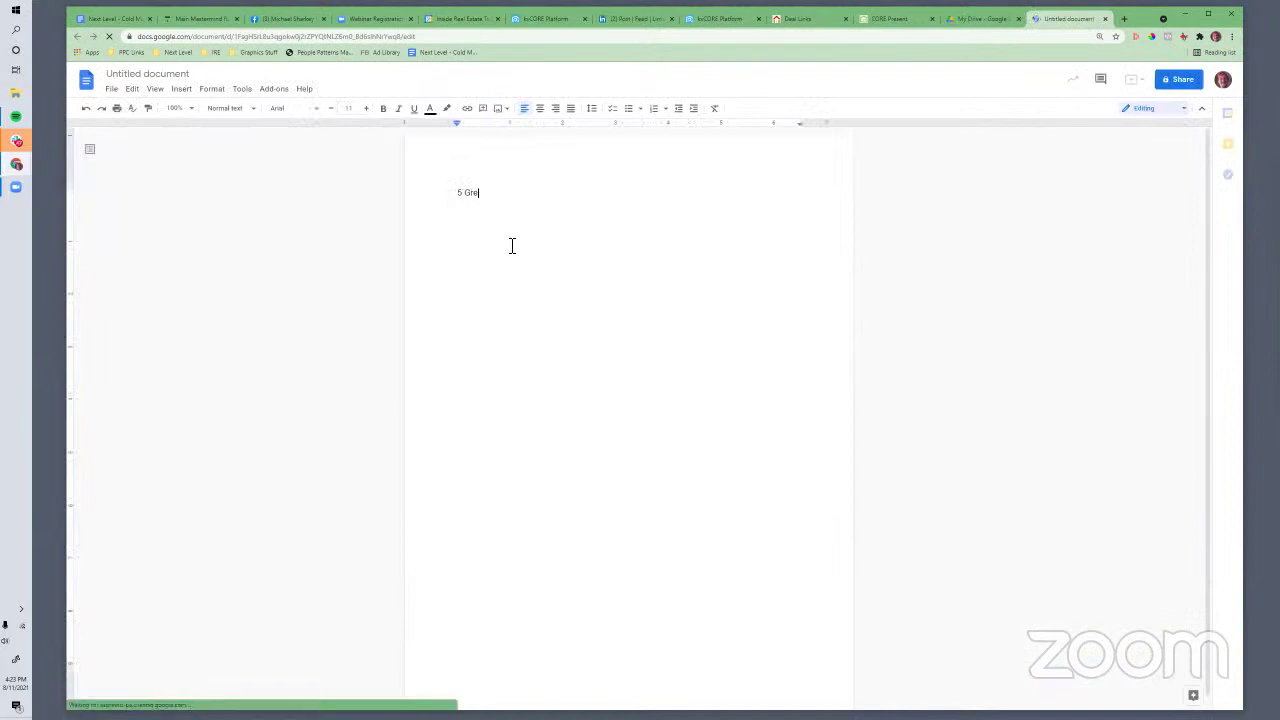
{"action": "key", "text": "BackSpace"}
{"action": "key", "text": "BackSpace"}
{"action": "key", "text": "BackSpace"}
{"action": "key", "text": "BackSpace"}
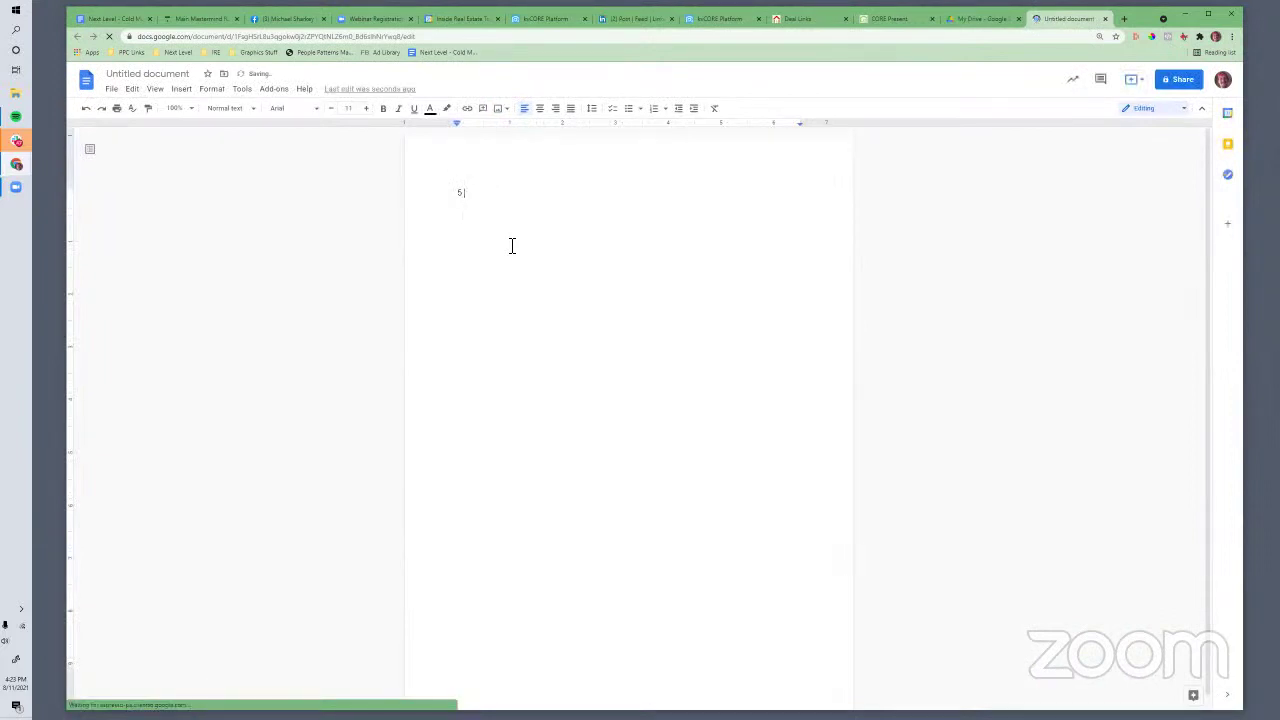
{"action": "type", "text": "Real Estate Propert"}
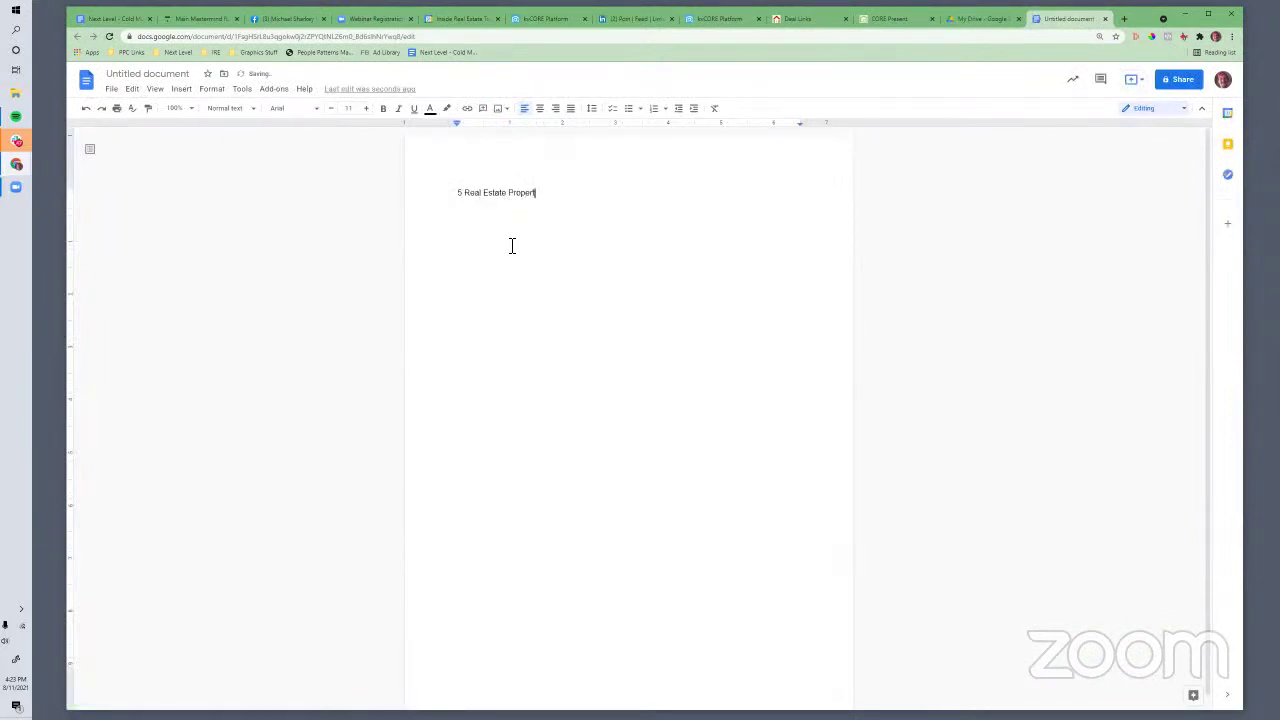
{"action": "type", "text": "unities In St Pete FL Today!"}
{"action": "left_click_drag", "start_coordinate": [674, 196], "coordinate": [428, 194]}
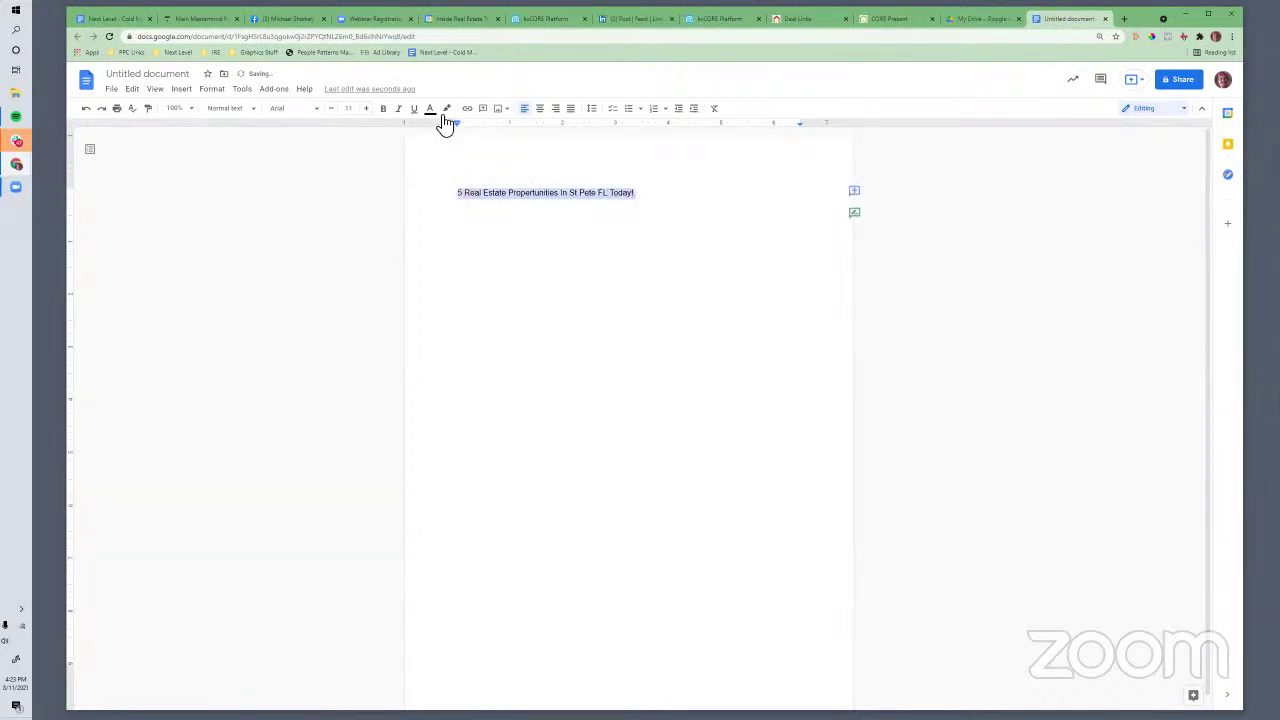
{"action": "left_click", "coordinate": [370, 108]}
{"action": "left_click", "coordinate": [370, 108]}
{"action": "left_click", "coordinate": [370, 108]}
{"action": "left_click", "coordinate": [370, 108]}
{"action": "left_click", "coordinate": [370, 108]}
{"action": "left_click", "coordinate": [370, 108]}
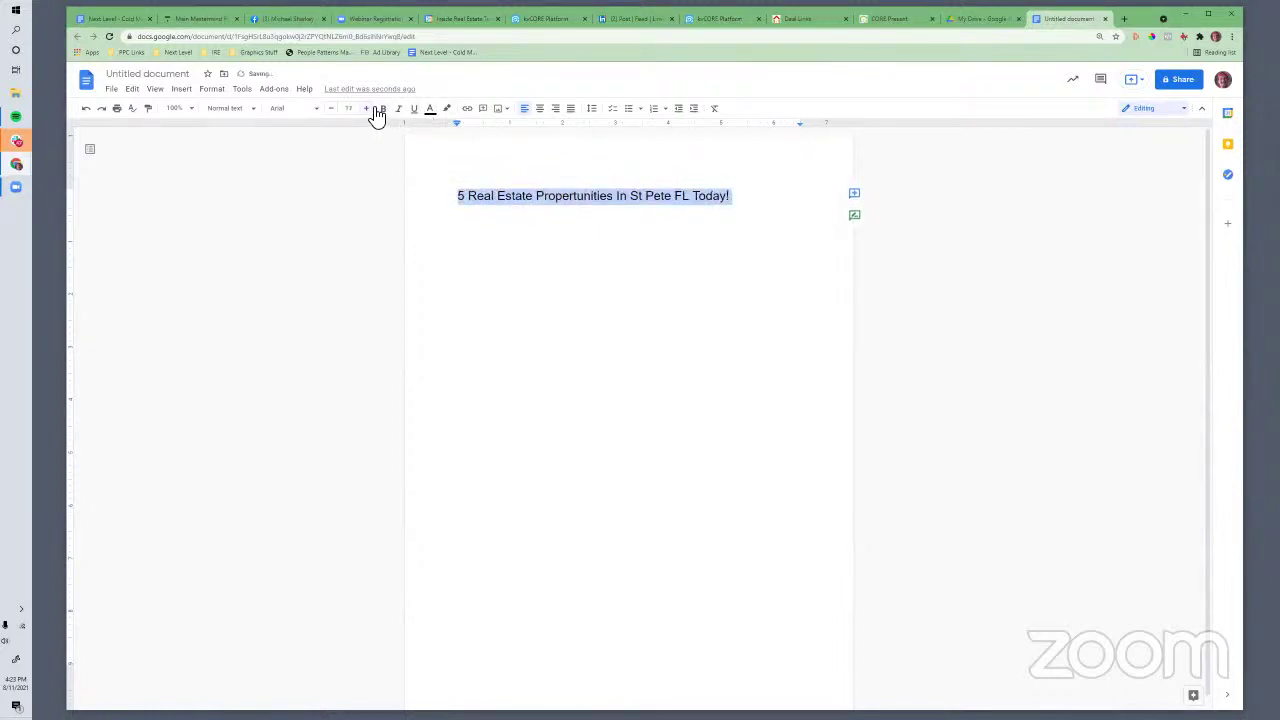
{"action": "left_click", "coordinate": [370, 108]}
{"action": "left_click", "coordinate": [370, 108]}
{"action": "left_click", "coordinate": [470, 197]}
{"action": "type", "text": "Spo"}
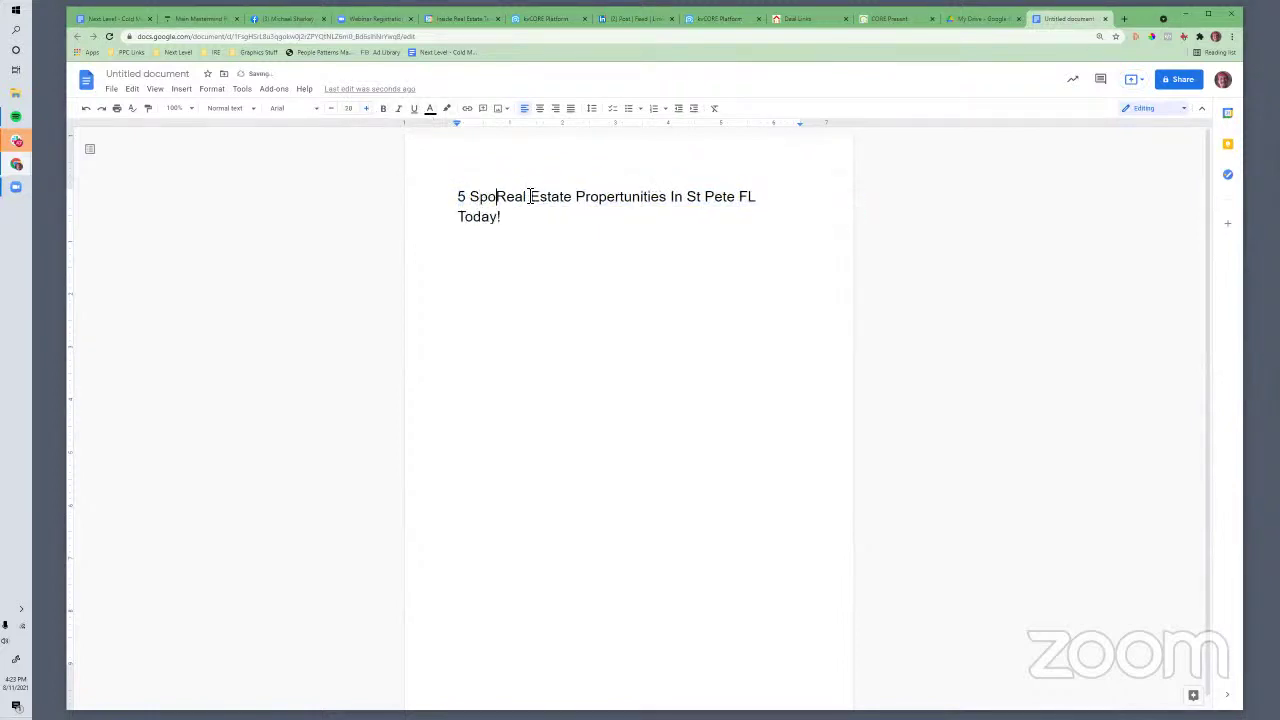
{"action": "key", "text": "BackSpace"}
{"action": "key", "text": "BackSpace"}
{"action": "type", "text": "olid"}
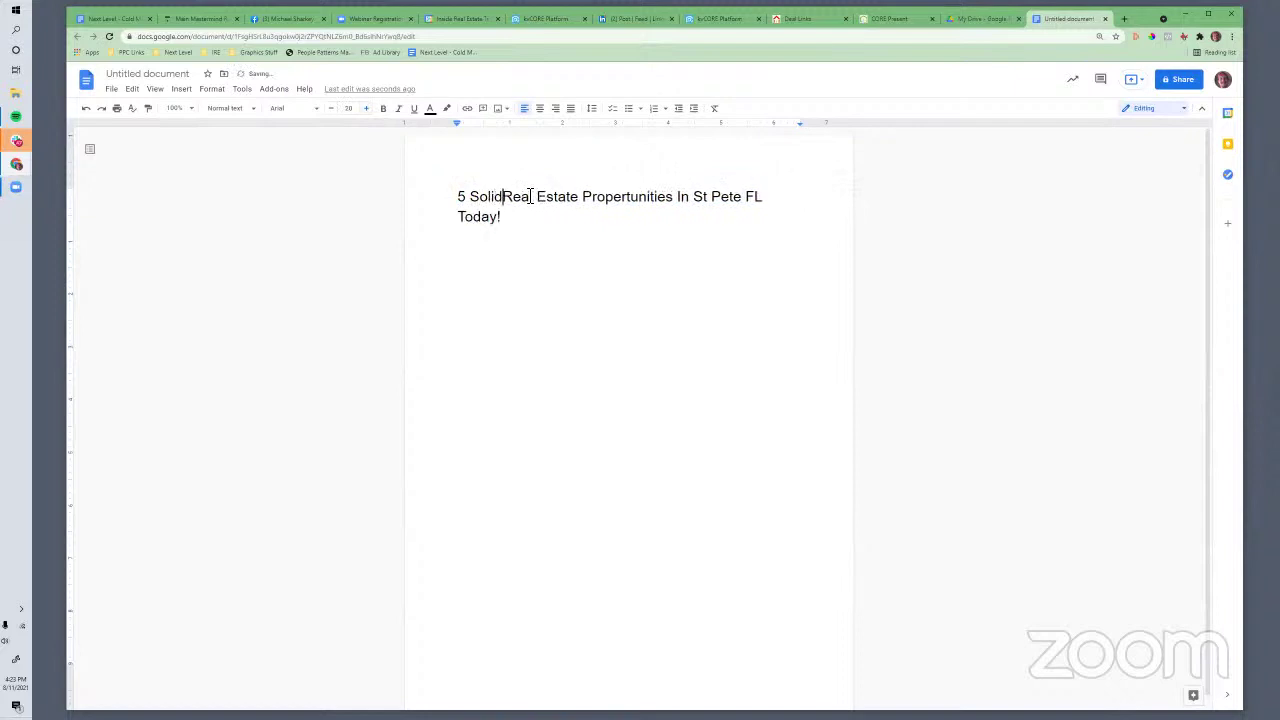
Make the title bold, increase its font size four more steps, and centre it
{"action": "left_click_drag", "start_coordinate": [530, 220], "coordinate": [391, 200]}
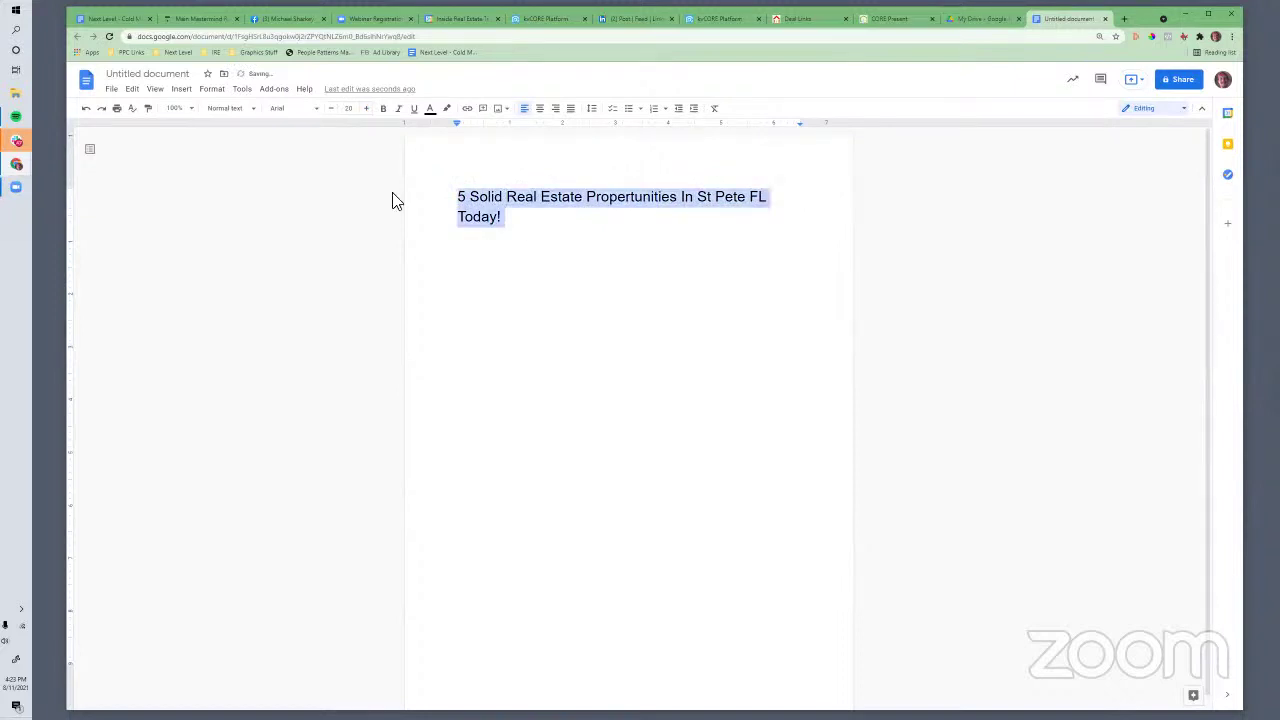
{"action": "left_click", "coordinate": [384, 108]}
{"action": "left_click", "coordinate": [367, 109]}
{"action": "left_click", "coordinate": [367, 109]}
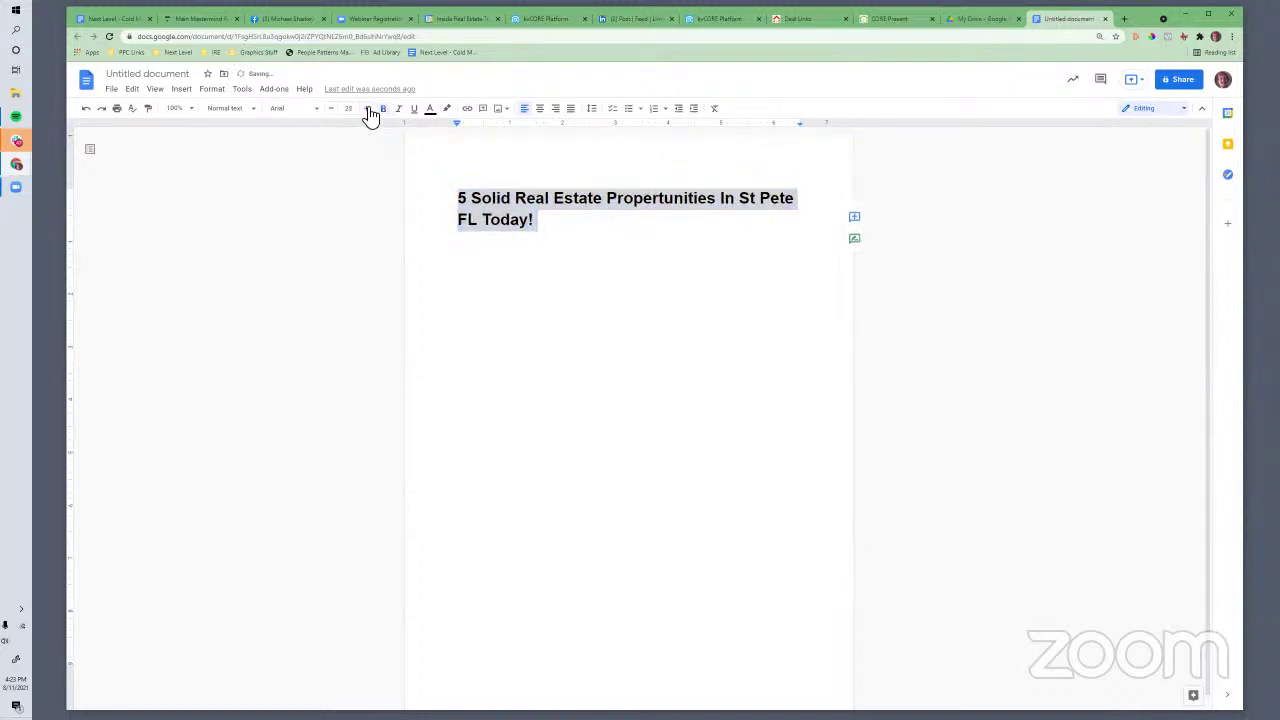
{"action": "left_click", "coordinate": [367, 109]}
{"action": "left_click", "coordinate": [367, 109]}
{"action": "left_click", "coordinate": [367, 109]}
{"action": "left_click", "coordinate": [367, 109]}
{"action": "left_click", "coordinate": [367, 109]}
{"action": "left_click", "coordinate": [367, 109]}
{"action": "left_click", "coordinate": [367, 109]}
{"action": "left_click", "coordinate": [367, 109]}
{"action": "left_click", "coordinate": [367, 109]}
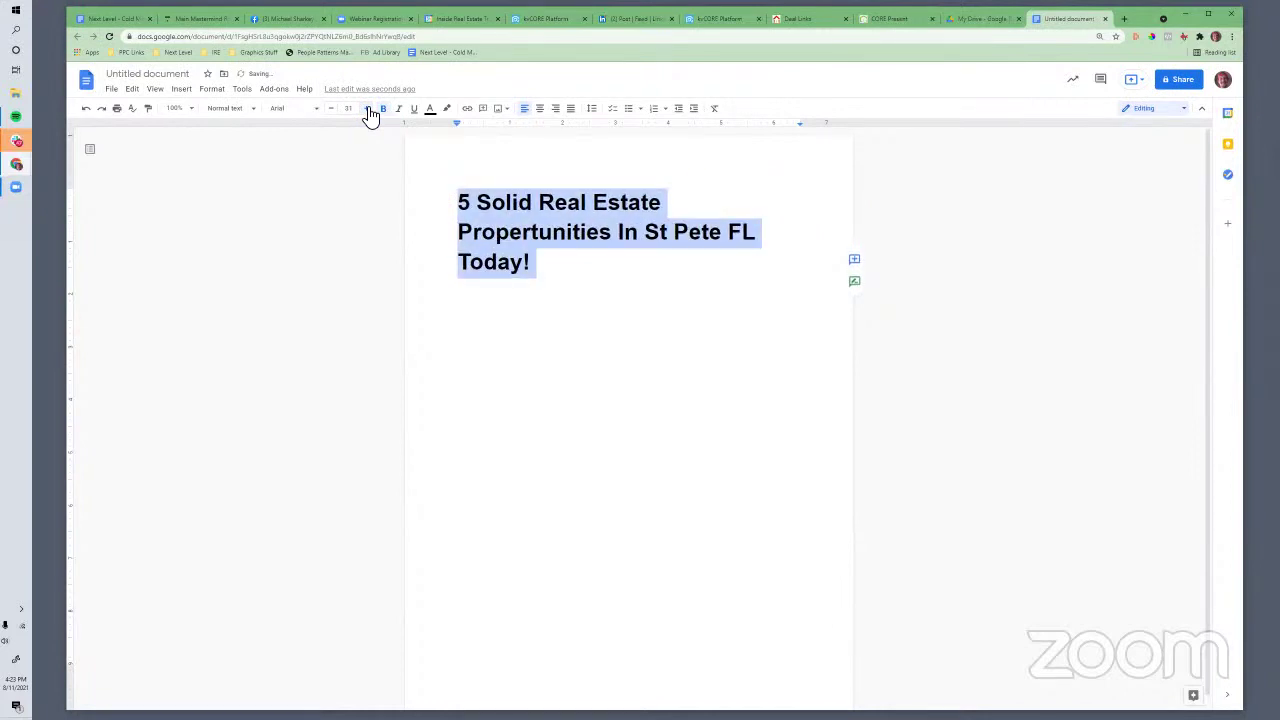
{"action": "left_click", "coordinate": [553, 110]}
{"action": "left_click", "coordinate": [728, 440]}
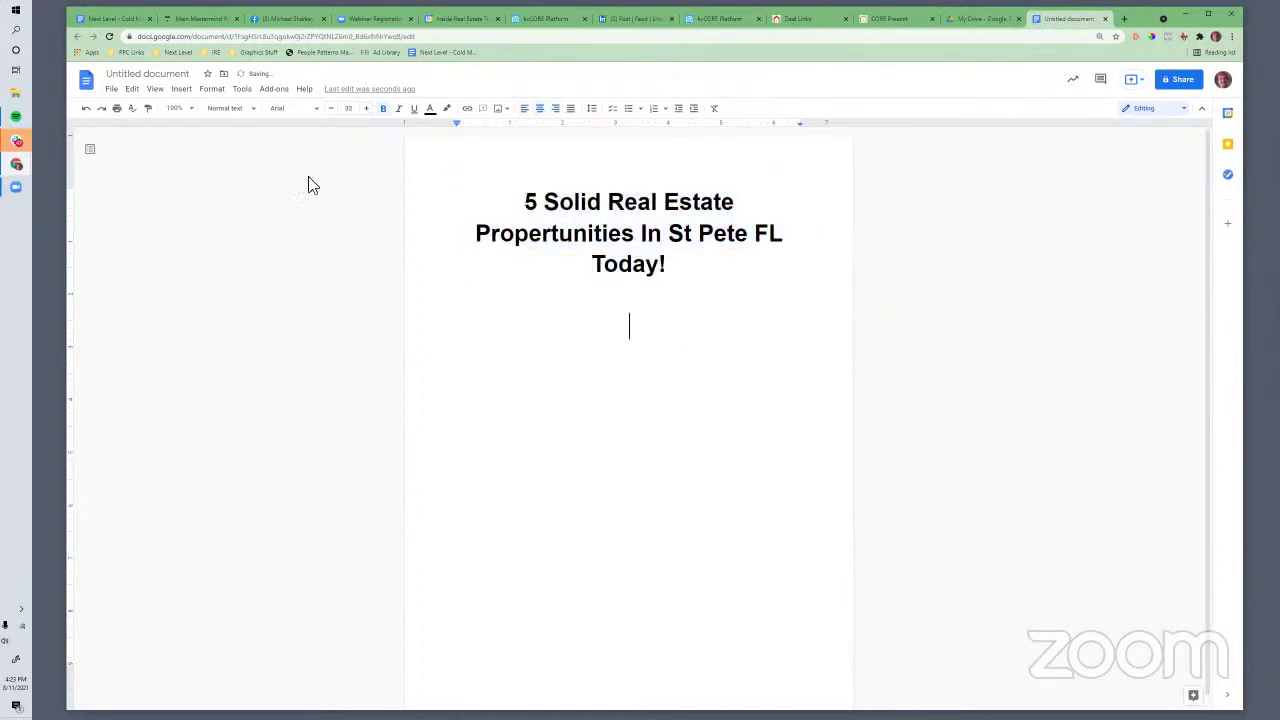
Add the lines 'Property 1 - 123 Main Street' and '2 units, 12% cap rate, 125k' below the title
{"action": "type", "text": "Property 1"}
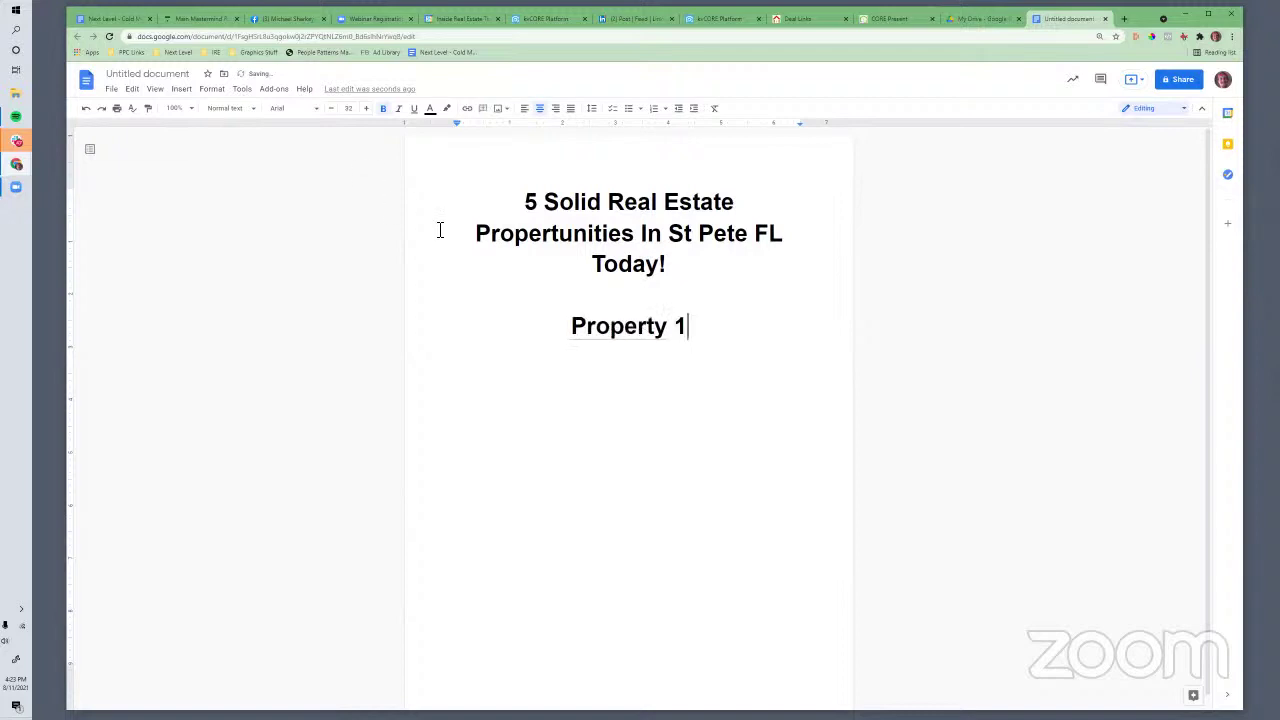
{"action": "type", "text": ". Pic QR Code"}
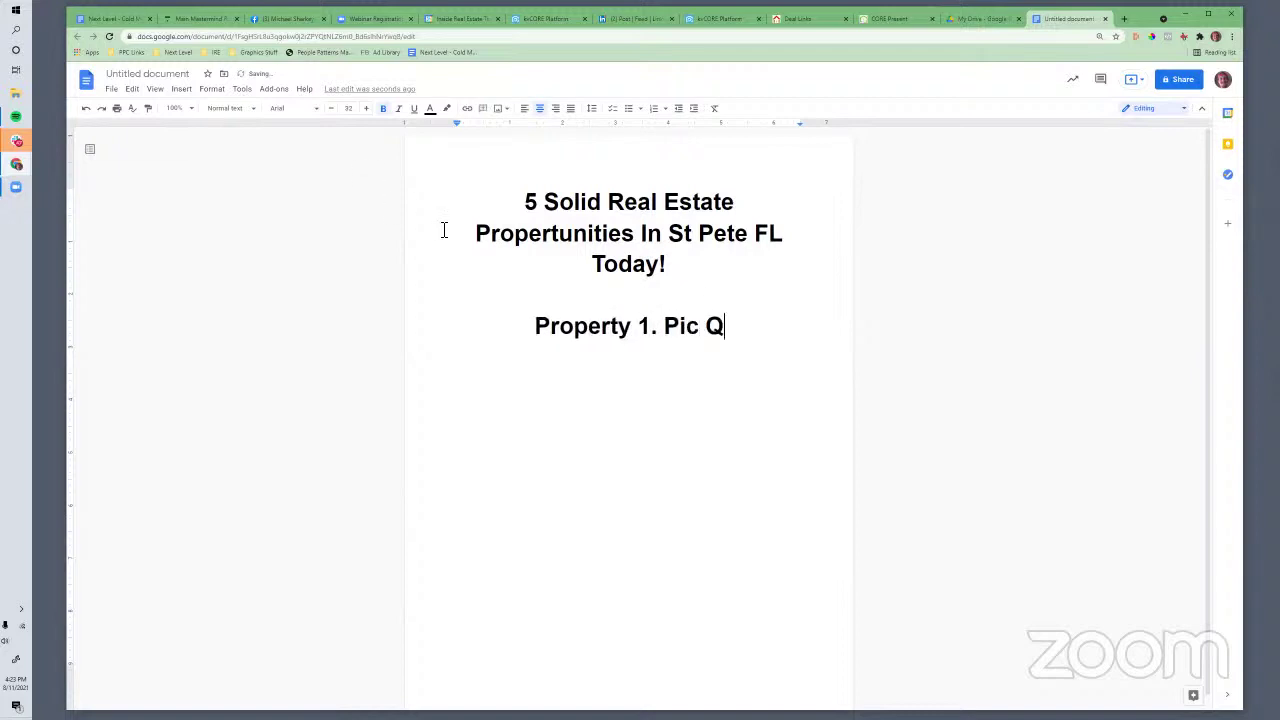
{"action": "key", "text": "BackSpace"}
{"action": "key", "text": "BackSpace"}
{"action": "key", "text": "BackSpace"}
{"action": "key", "text": "BackSpace"}
{"action": "key", "text": "BackSpace"}
{"action": "key", "text": "BackSpace"}
{"action": "key", "text": "BackSpace"}
{"action": "key", "text": "BackSpace"}
{"action": "key", "text": "BackSpace"}
{"action": "key", "text": "BackSpace"}
{"action": "key", "text": "BackSpace"}
{"action": "key", "text": "BackSpace"}
{"action": "key", "text": "BackSpace"}
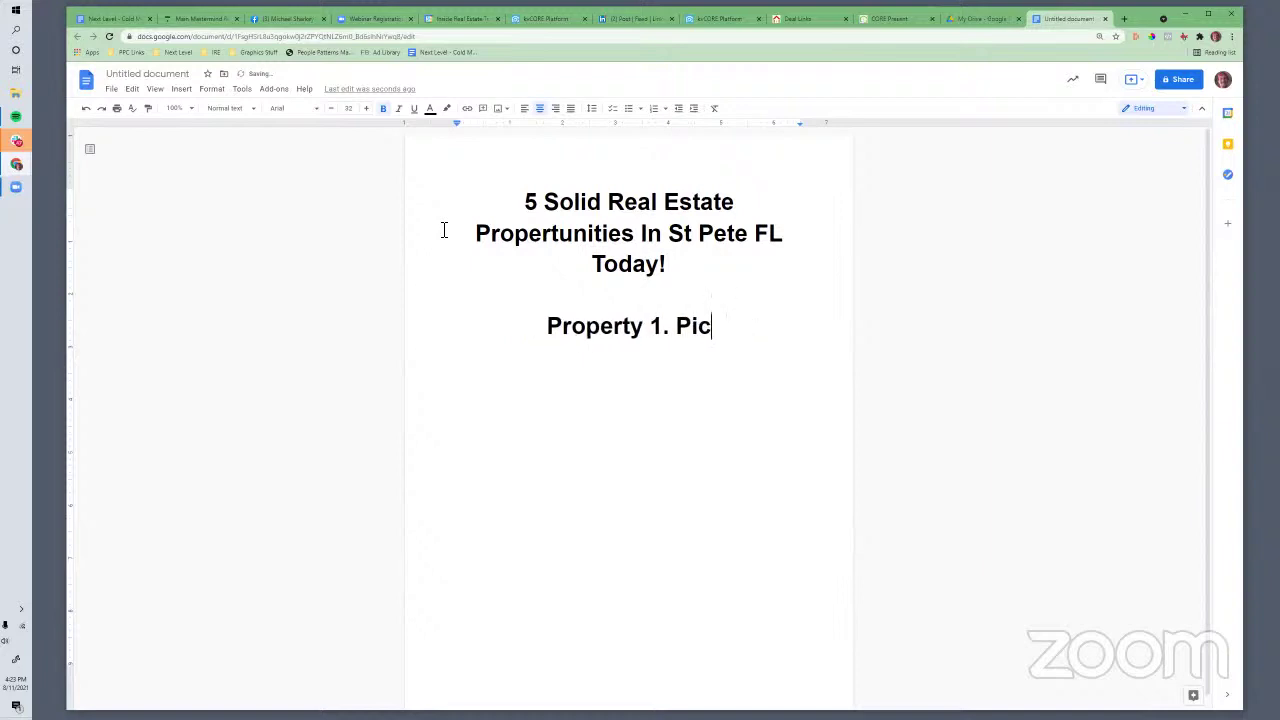
{"action": "type", "text": "- 12"}
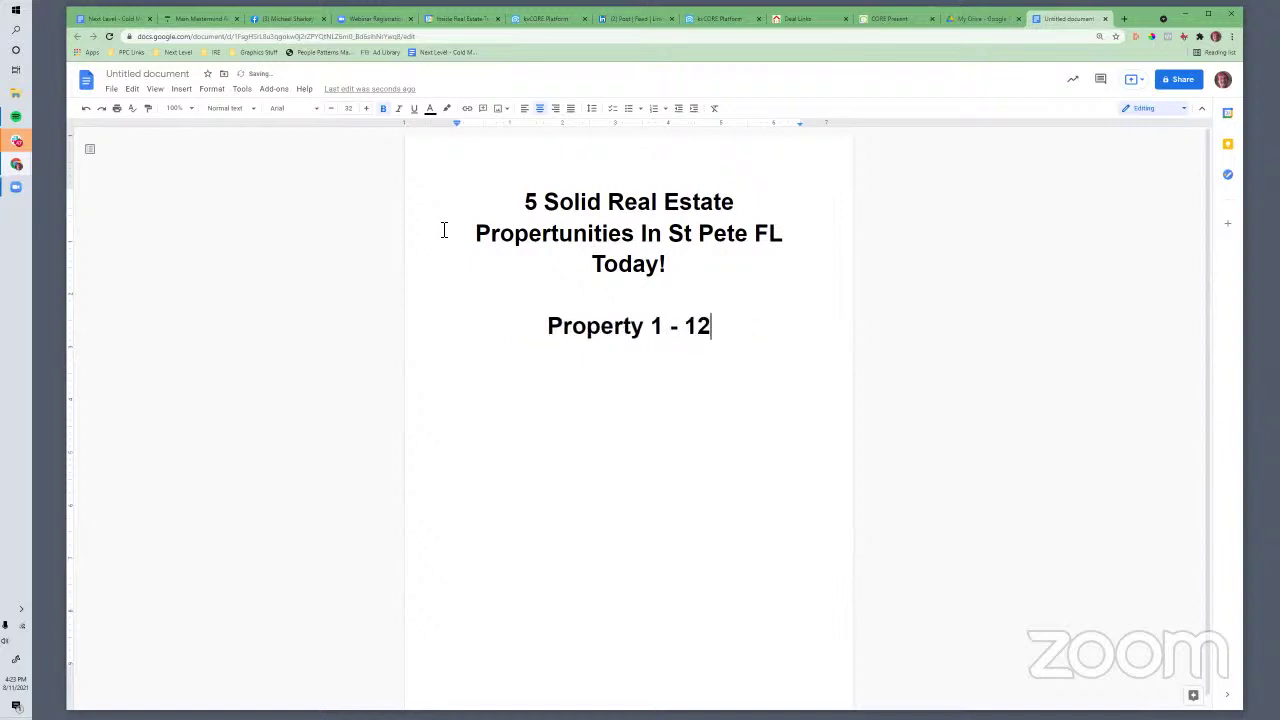
{"action": "type", "text": "3 Main Street"}
{"action": "key", "text": "Return"}
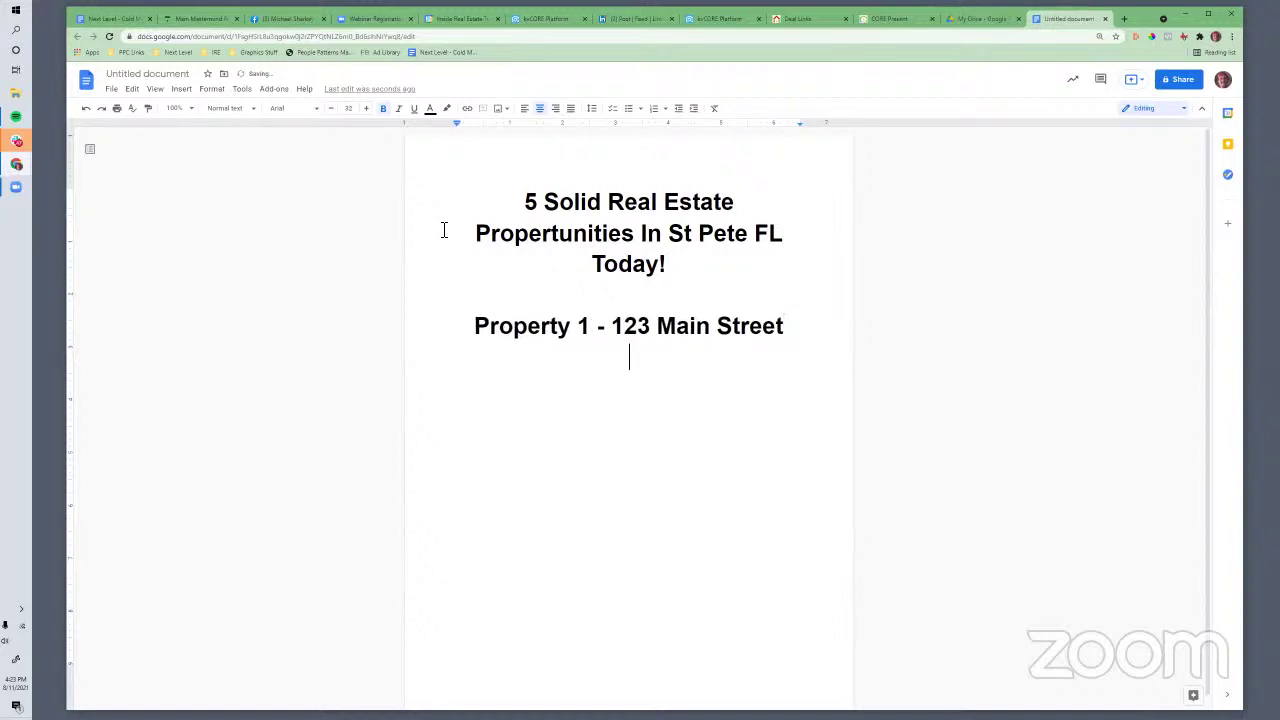
{"action": "type", "text": "2 units, "}
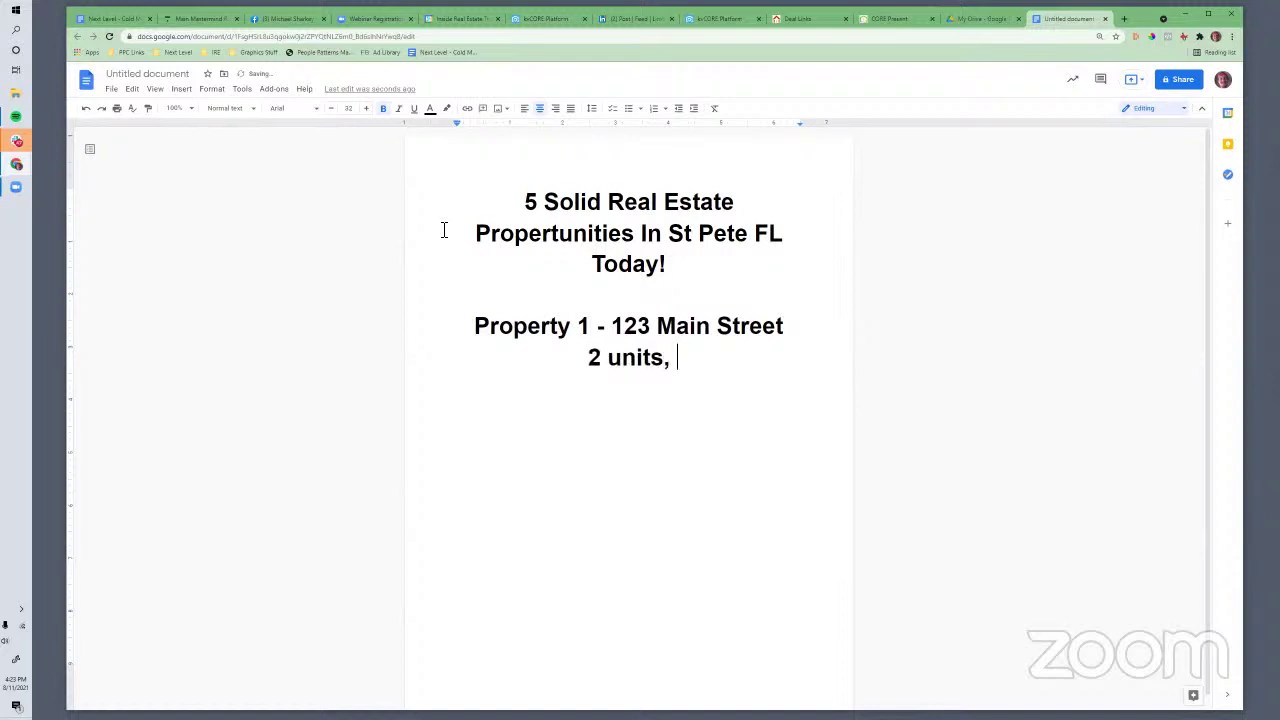
{"action": "type", "text": "12% cap rate,"}
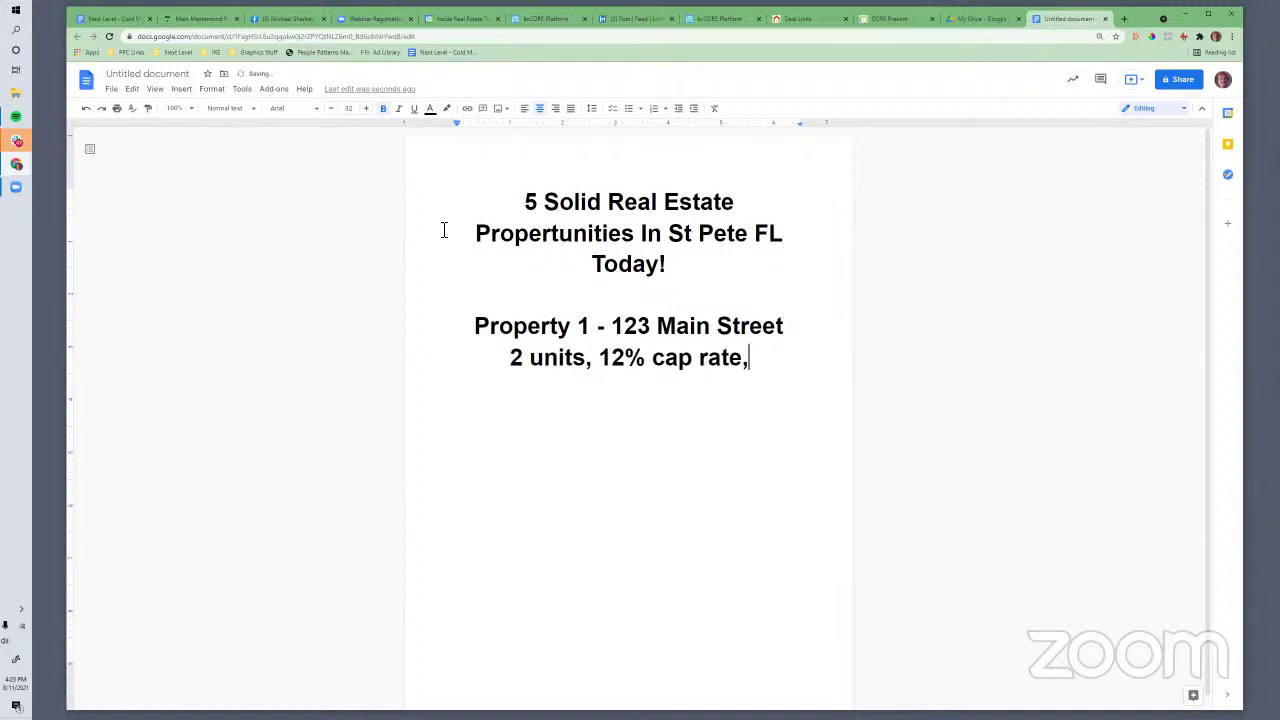
{"action": "type", "text": " 125k"}
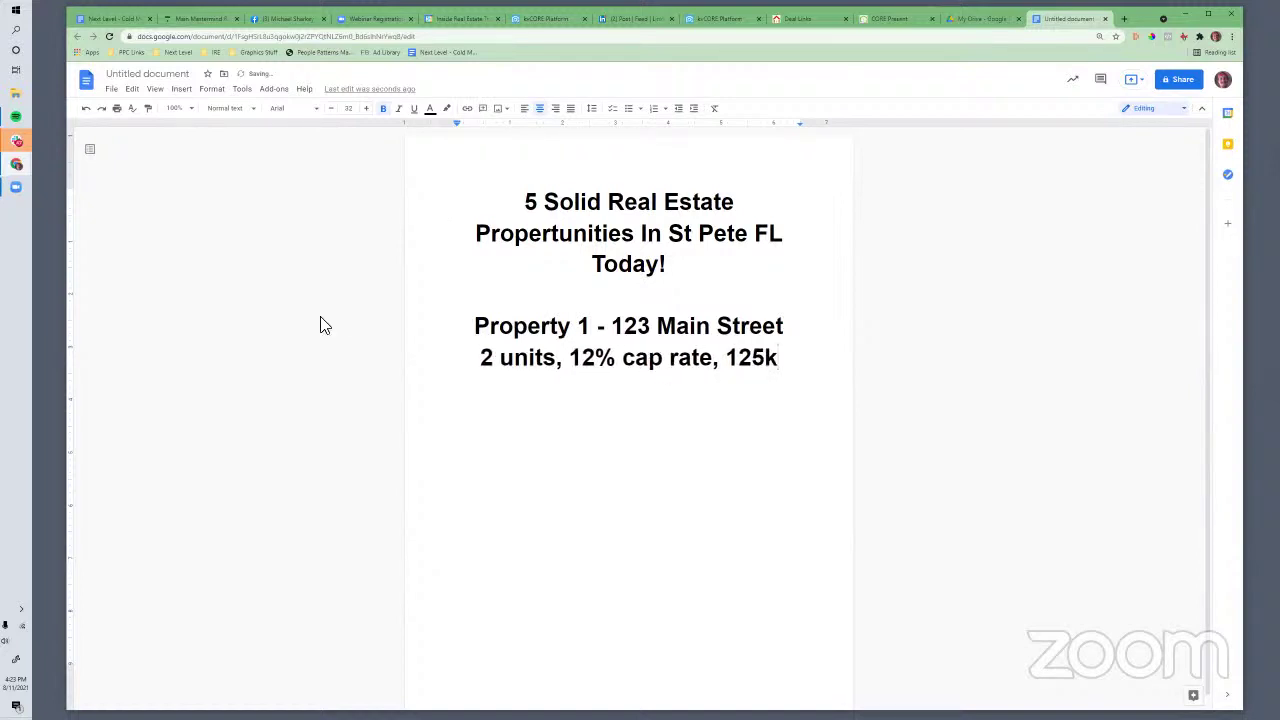
Shrink the details line and the Property 1 line by three font-size steps each
{"action": "triple_click", "coordinate": [778, 355]}
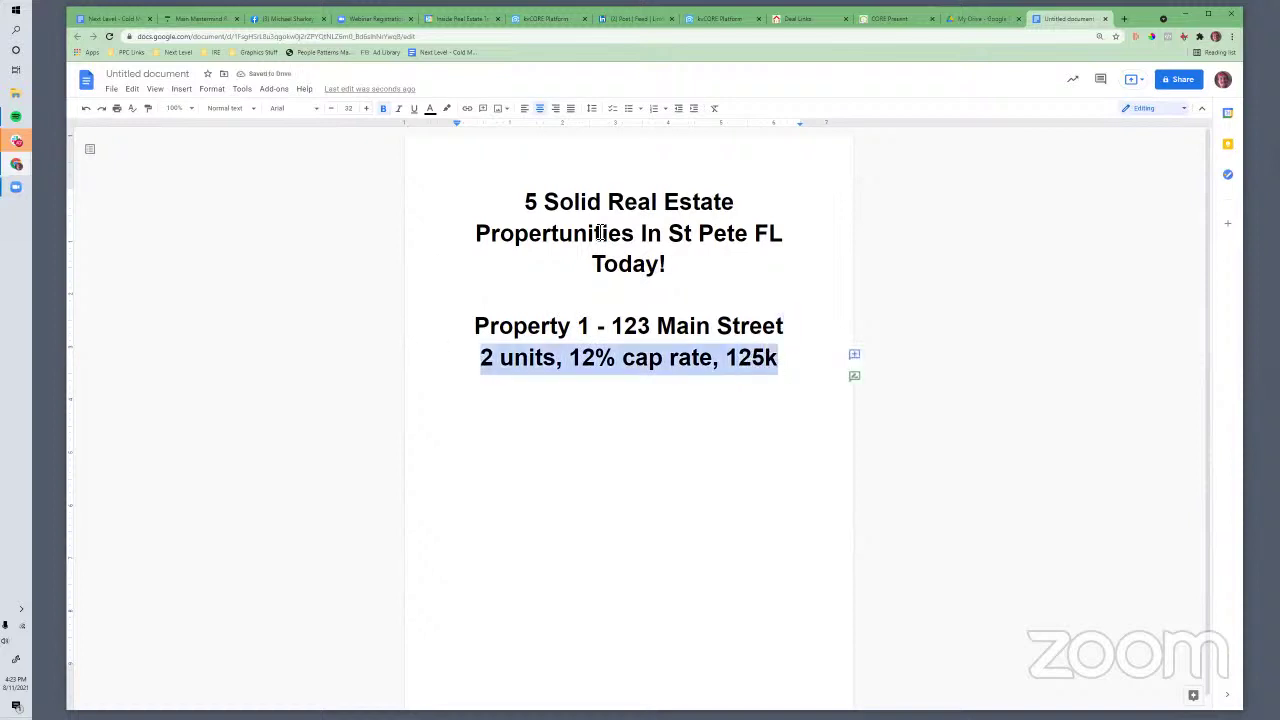
{"action": "left_click", "coordinate": [329, 110]}
{"action": "left_click", "coordinate": [329, 110]}
{"action": "left_click", "coordinate": [329, 110]}
{"action": "left_click", "coordinate": [329, 110]}
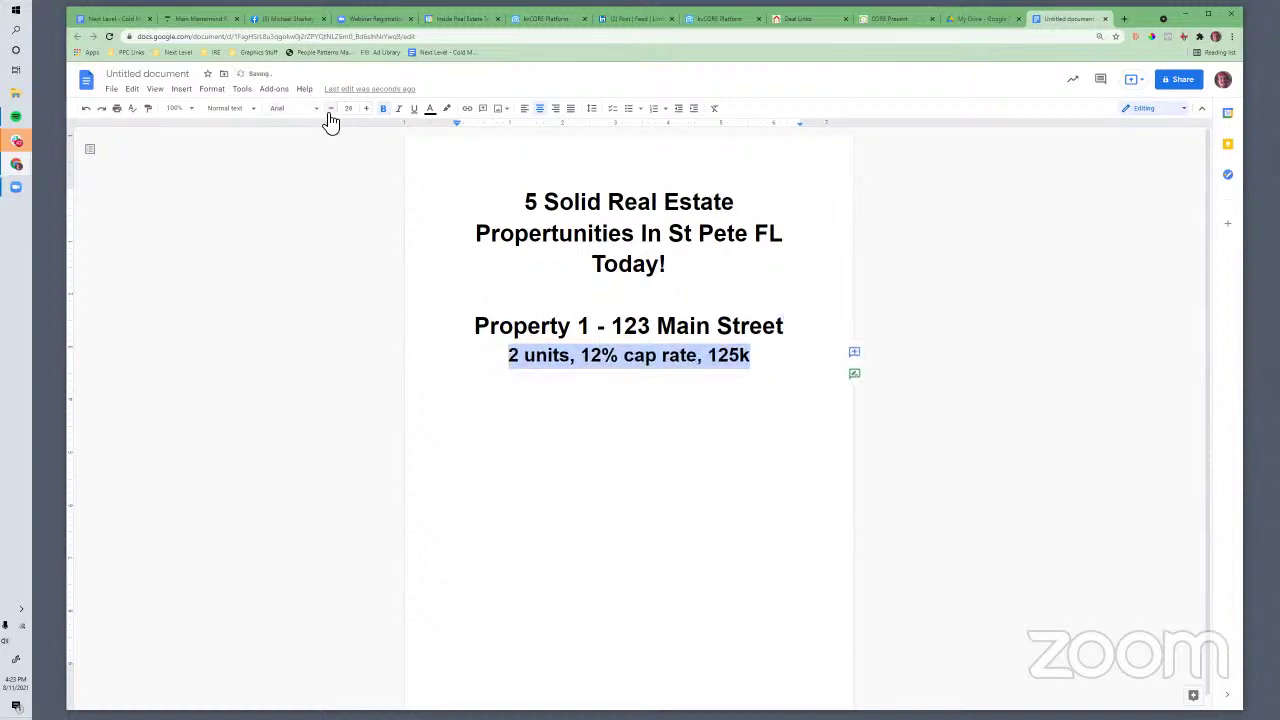
{"action": "left_click", "coordinate": [330, 110]}
{"action": "left_click_drag", "start_coordinate": [474, 326], "coordinate": [814, 331]}
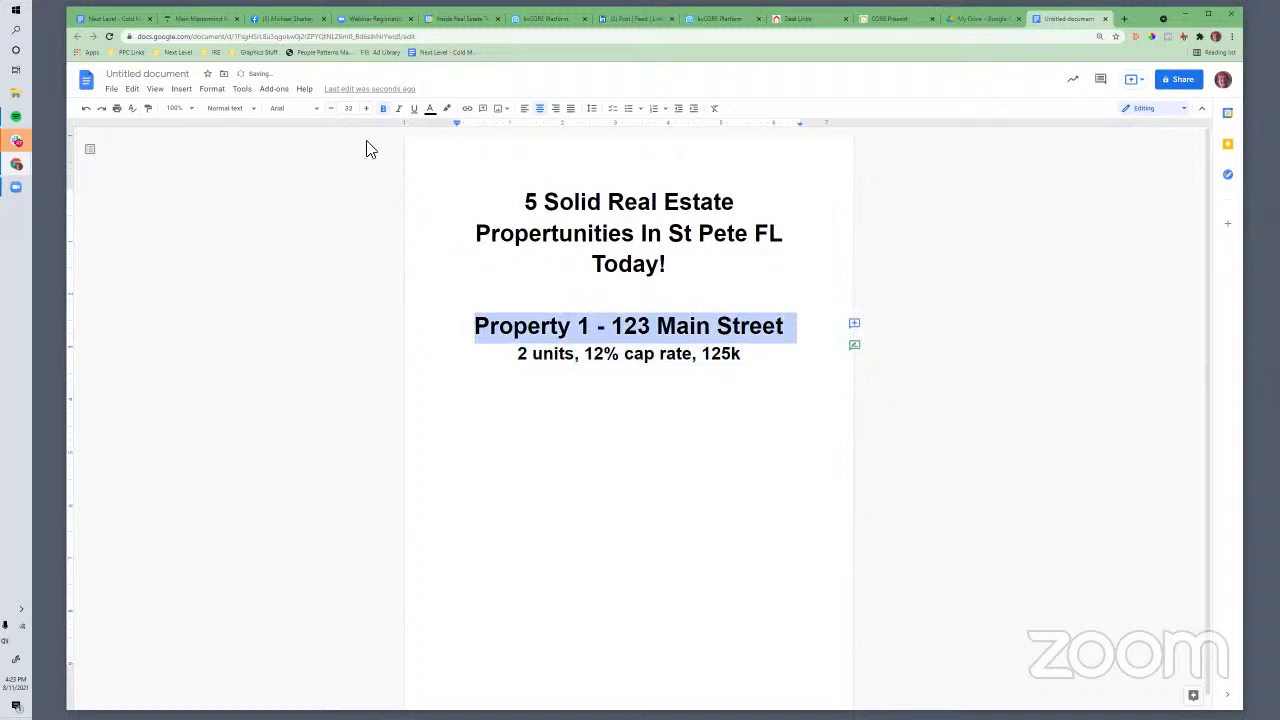
{"action": "left_click", "coordinate": [335, 110]}
{"action": "left_click", "coordinate": [335, 110]}
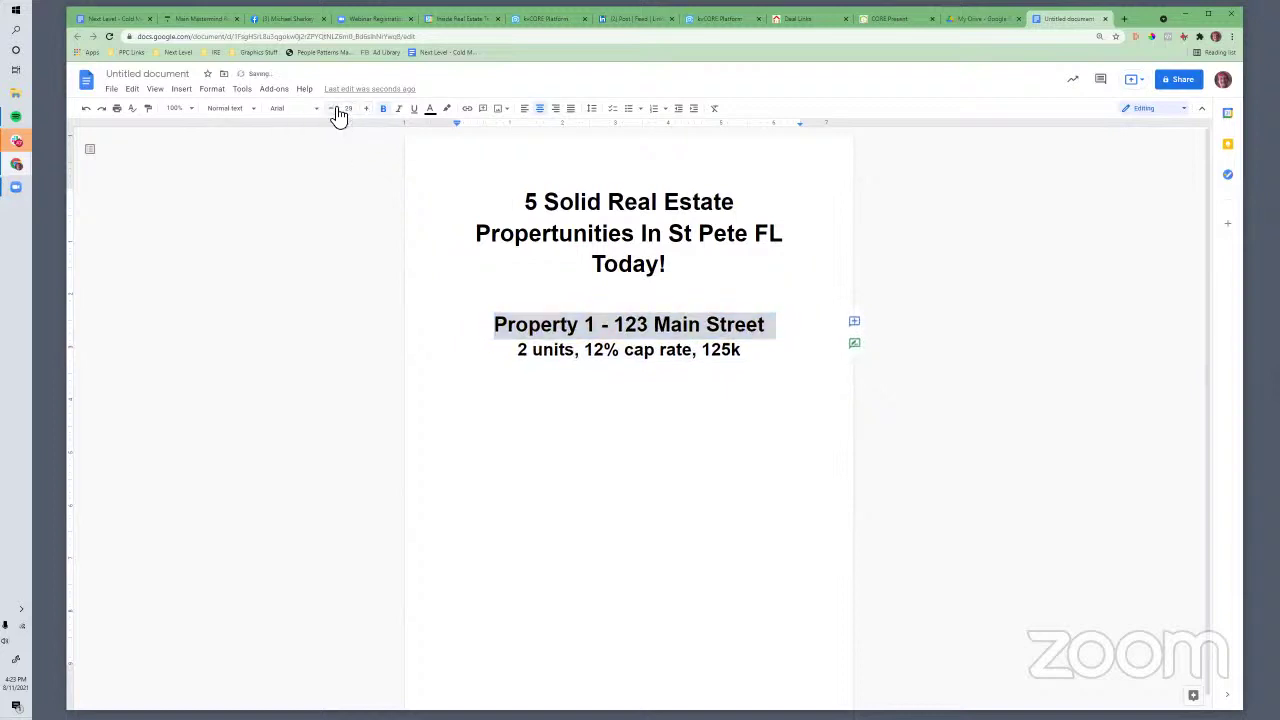
{"action": "left_click", "coordinate": [336, 110]}
{"action": "left_click", "coordinate": [336, 110]}
{"action": "left_click", "coordinate": [651, 386]}
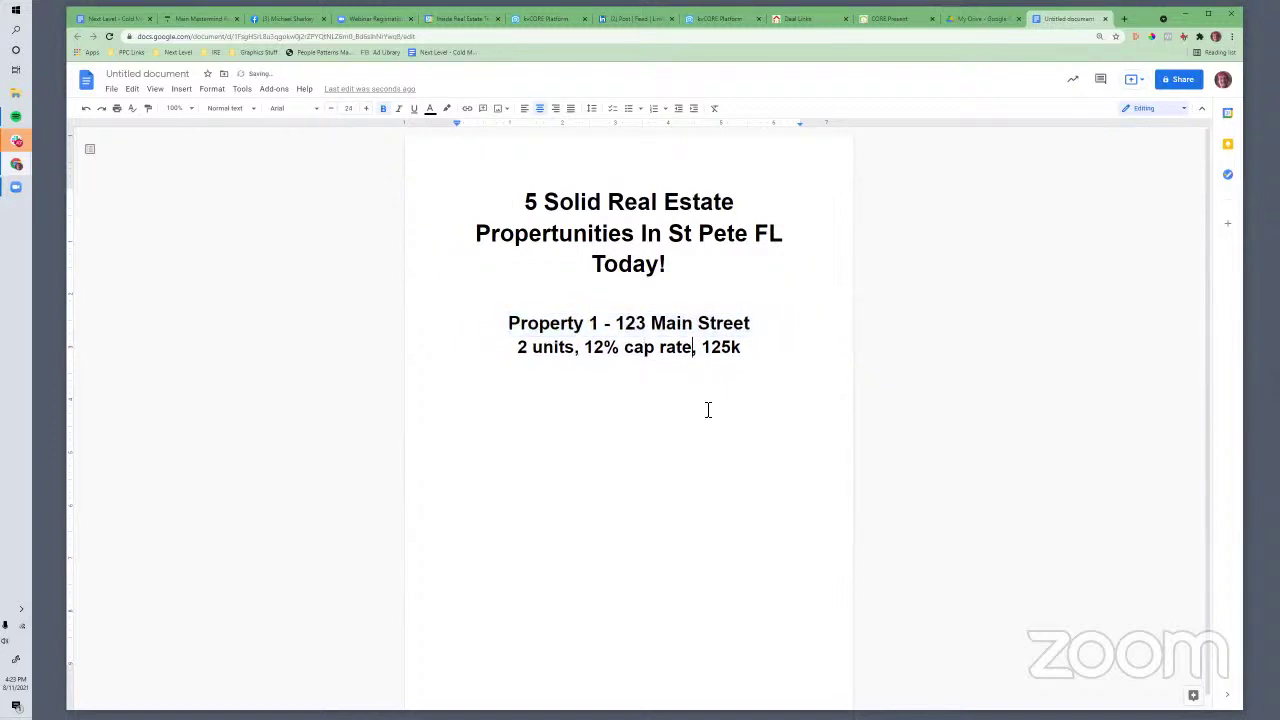
{"action": "scroll", "coordinate": [711, 449], "scroll_direction": "down", "scroll_amount": 1}
{"action": "left_click", "coordinate": [532, 663]}
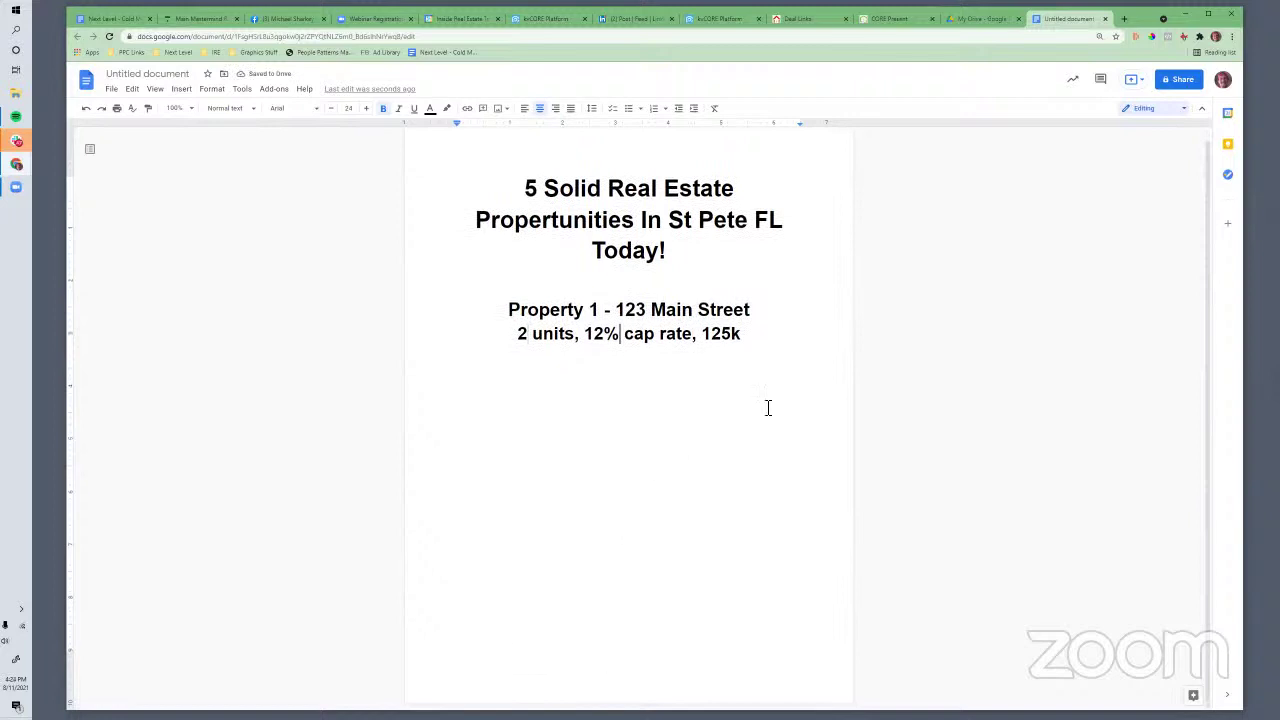
Type the note 'I UPDATE THIS LIST WEEKLY, TEXT "DEALS" TO SMARTNUMBER to Receive The weekly update by text.'
{"action": "key", "text": "Return"}
{"action": "key", "text": "Return"}
{"action": "key", "text": "Return"}
{"action": "type", "text": "GET TH"}
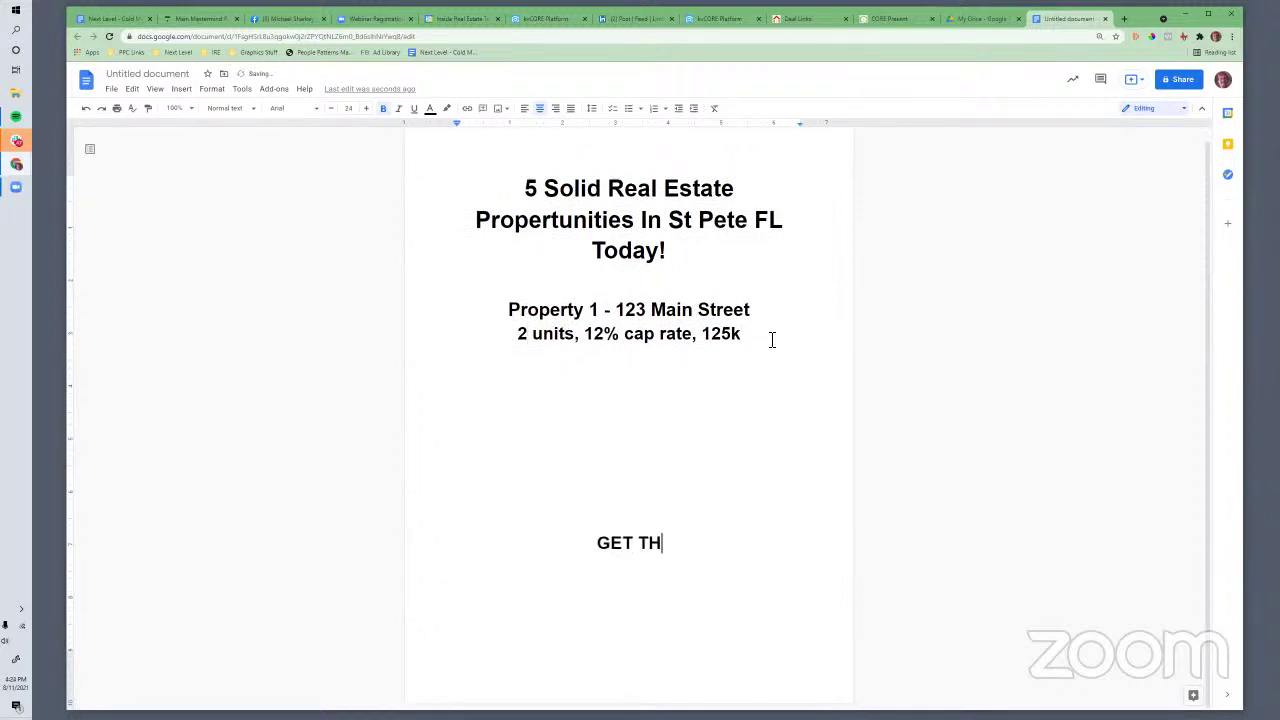
{"action": "type", "text": "IS U"}
{"action": "key", "text": "BackSpace"}
{"action": "key", "text": "BackSpace"}
{"action": "key", "text": "BackSpace"}
{"action": "key", "text": "BackSpace"}
{"action": "key", "text": "BackSpace"}
{"action": "key", "text": "BackSpace"}
{"action": "key", "text": "BackSpace"}
{"action": "key", "text": "BackSpace"}
{"action": "key", "text": "BackSpace"}
{"action": "key", "text": "BackSpace"}
{"action": "type", "text": "I UPDATE THIS LIST WEEKLY"}
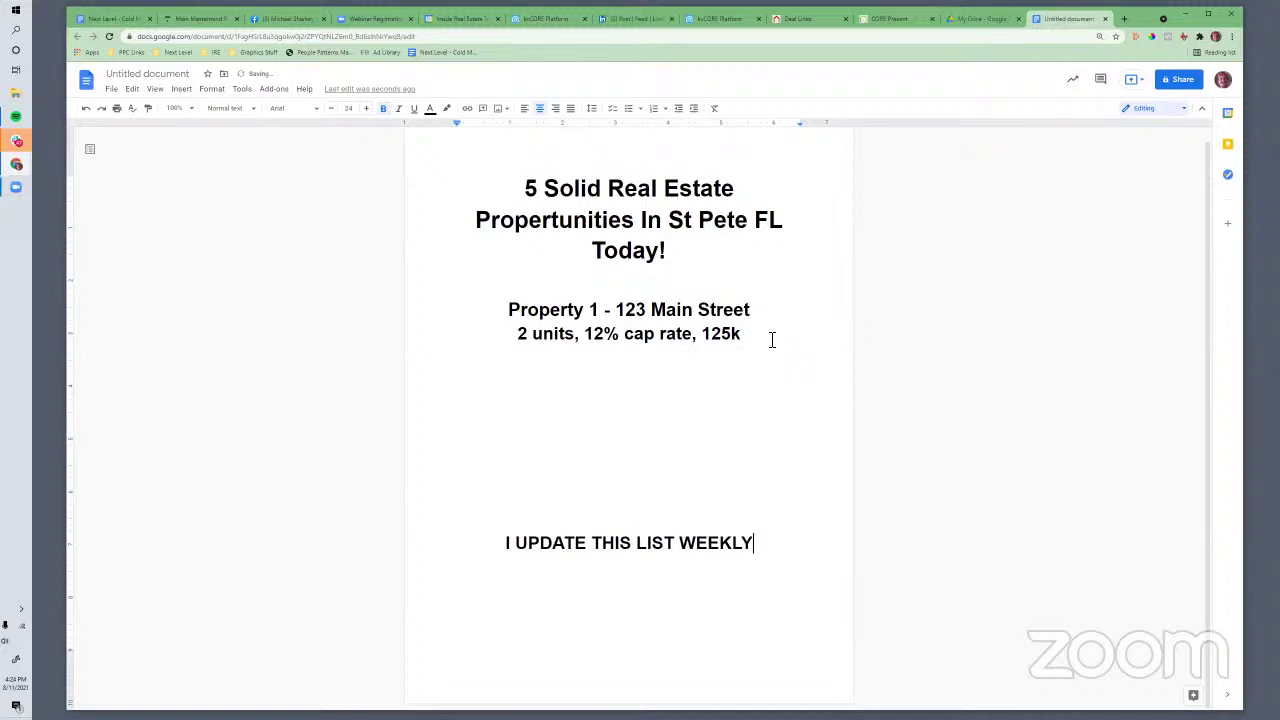
{"action": "type", "text": ", TEXT \"DEALS"}
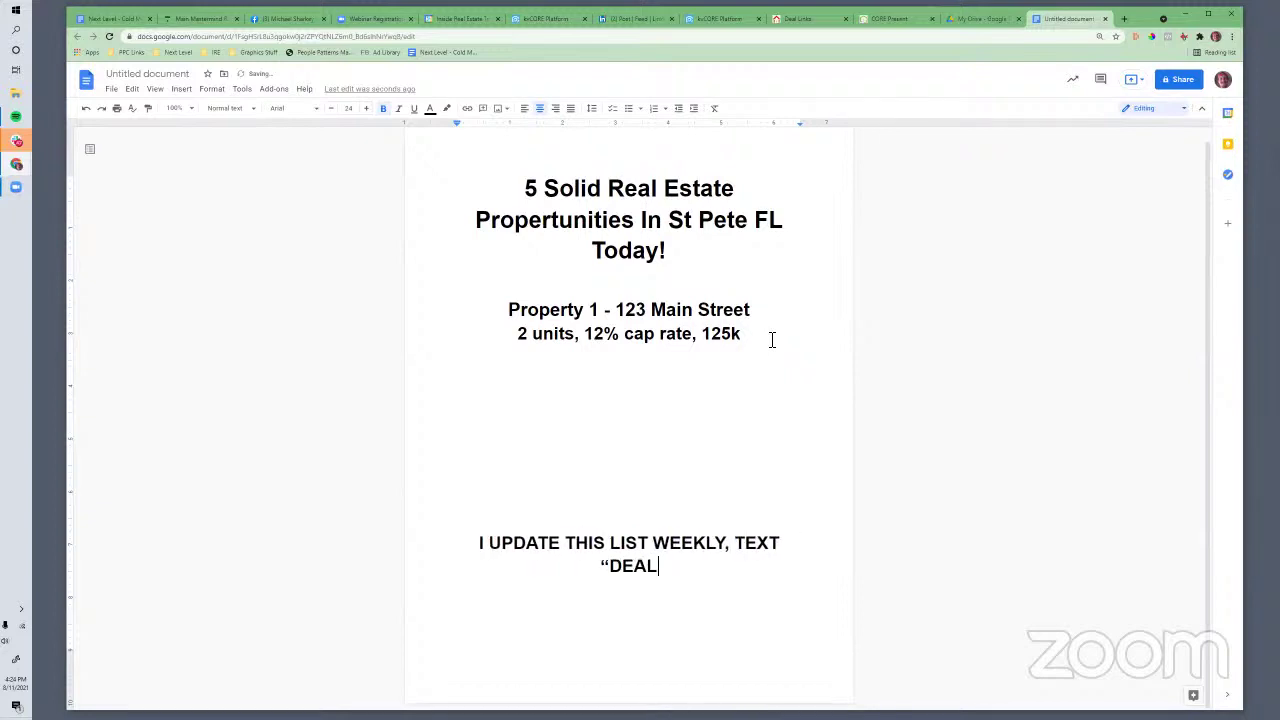
{"action": "type", "text": "\" TO SMARTN"}
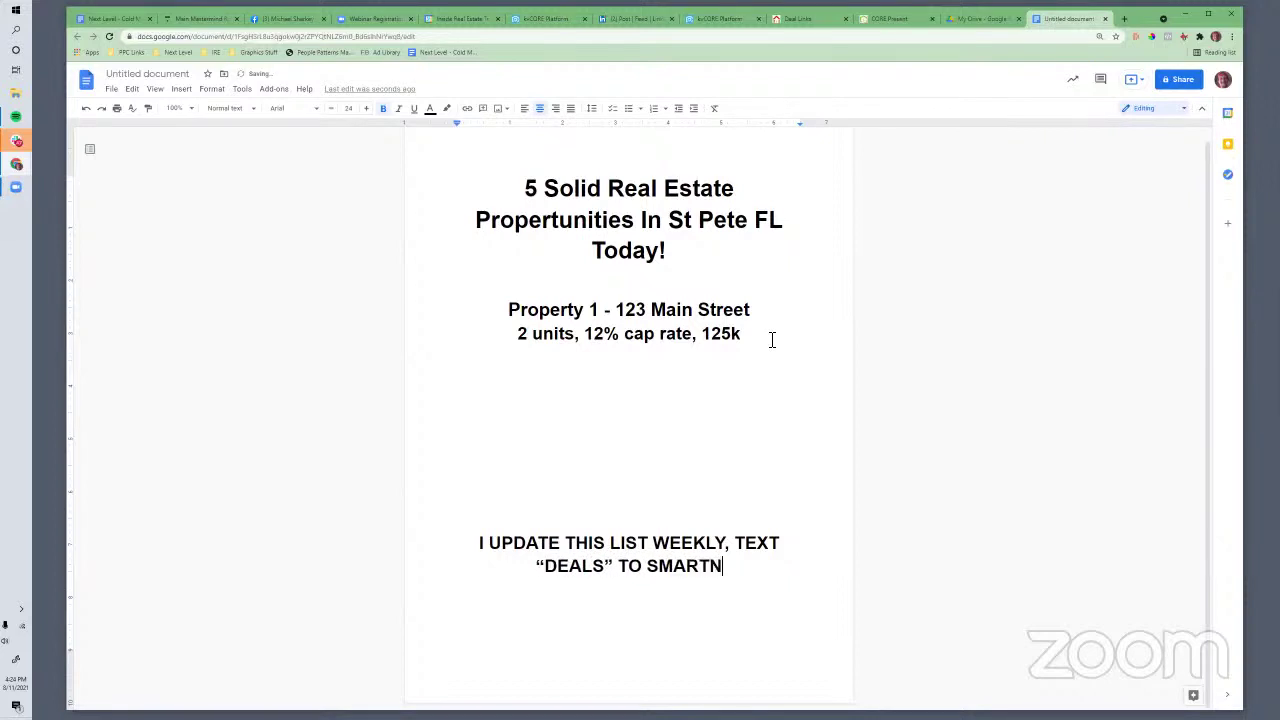
{"action": "type", "text": "UMBER "}
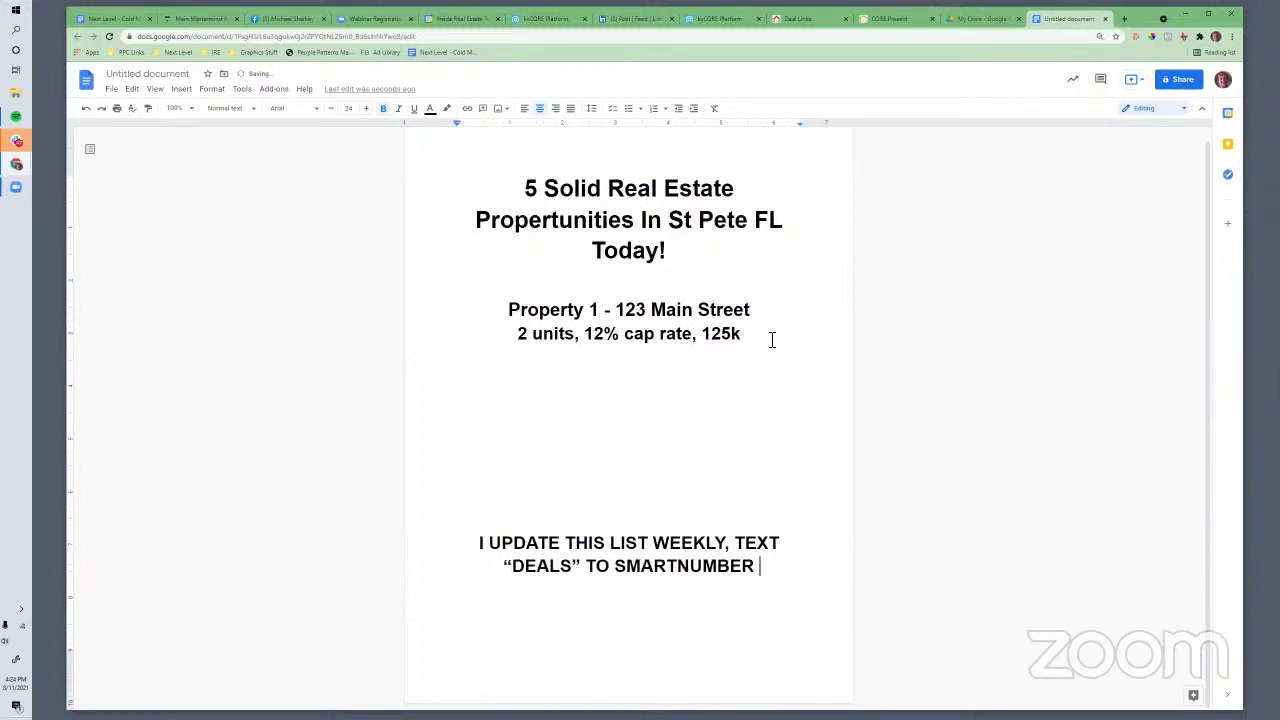
{"action": "type", "text": "to REvi"}
{"action": "key", "text": "BackSpace"}
{"action": "key", "text": "BackSpace"}
{"action": "key", "text": "BackSpace"}
{"action": "type", "text": "evi"}
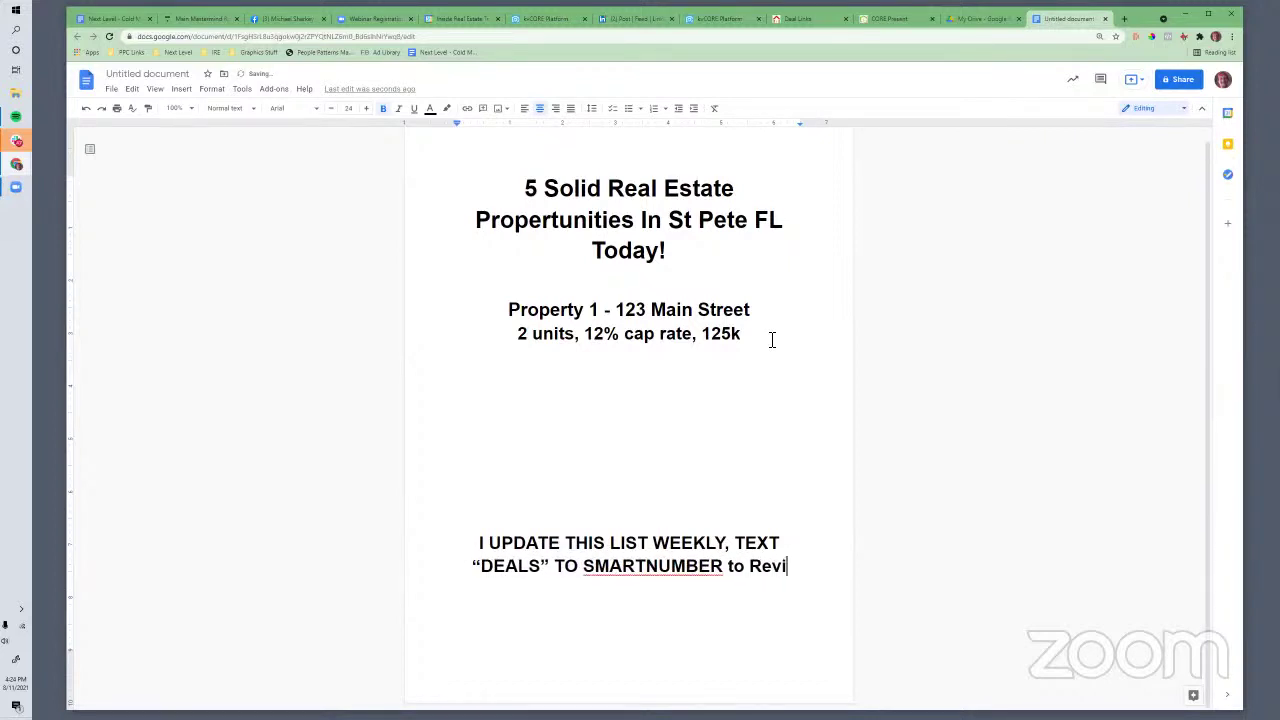
{"action": "key", "text": "BackSpace"}
{"action": "key", "text": "BackSpace"}
{"action": "type", "text": "ceive "}
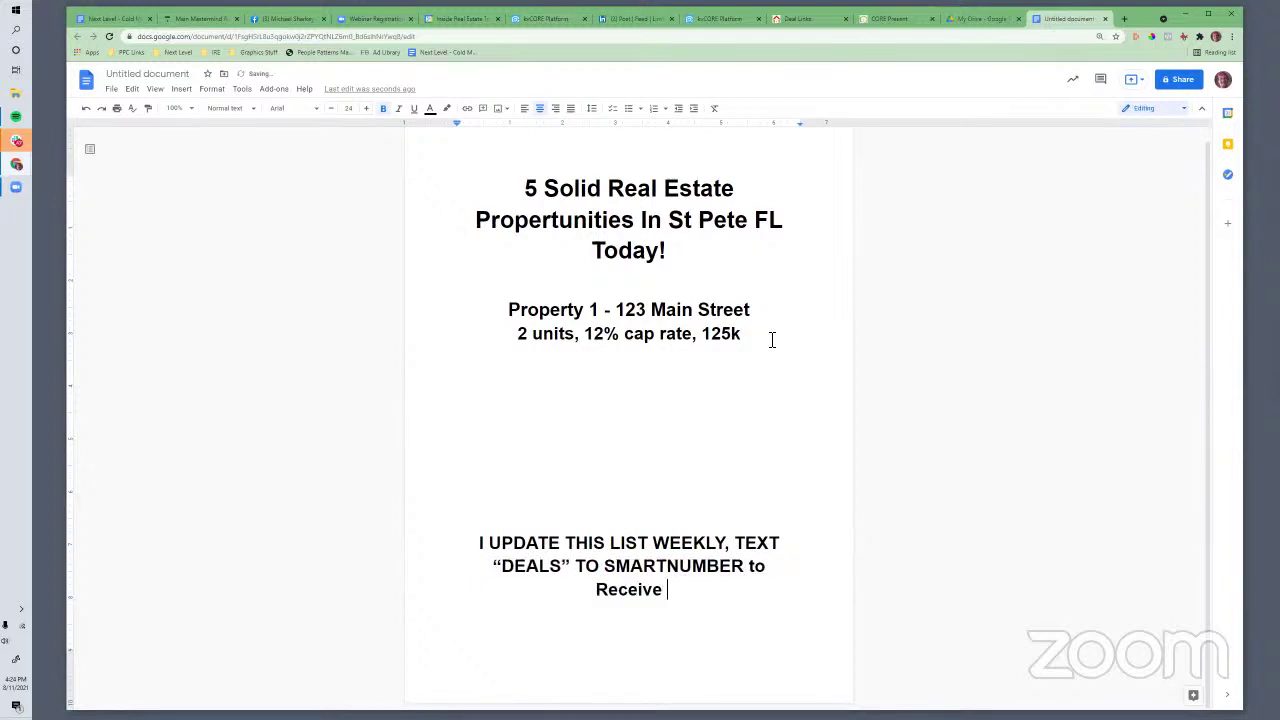
{"action": "type", "text": "The weekly upda"}
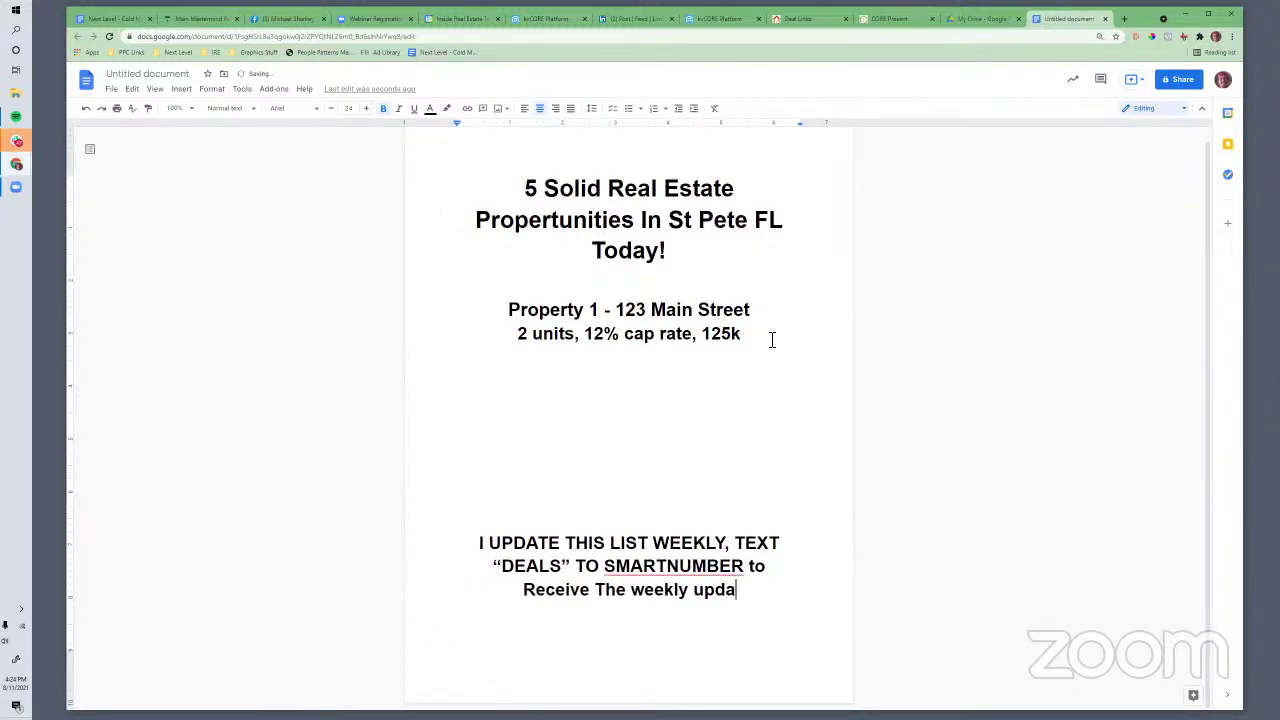
{"action": "type", "text": "te by text."}
Add a 'Thanks!' line signed with the agent's name and real estate company
{"action": "key", "text": "Return"}
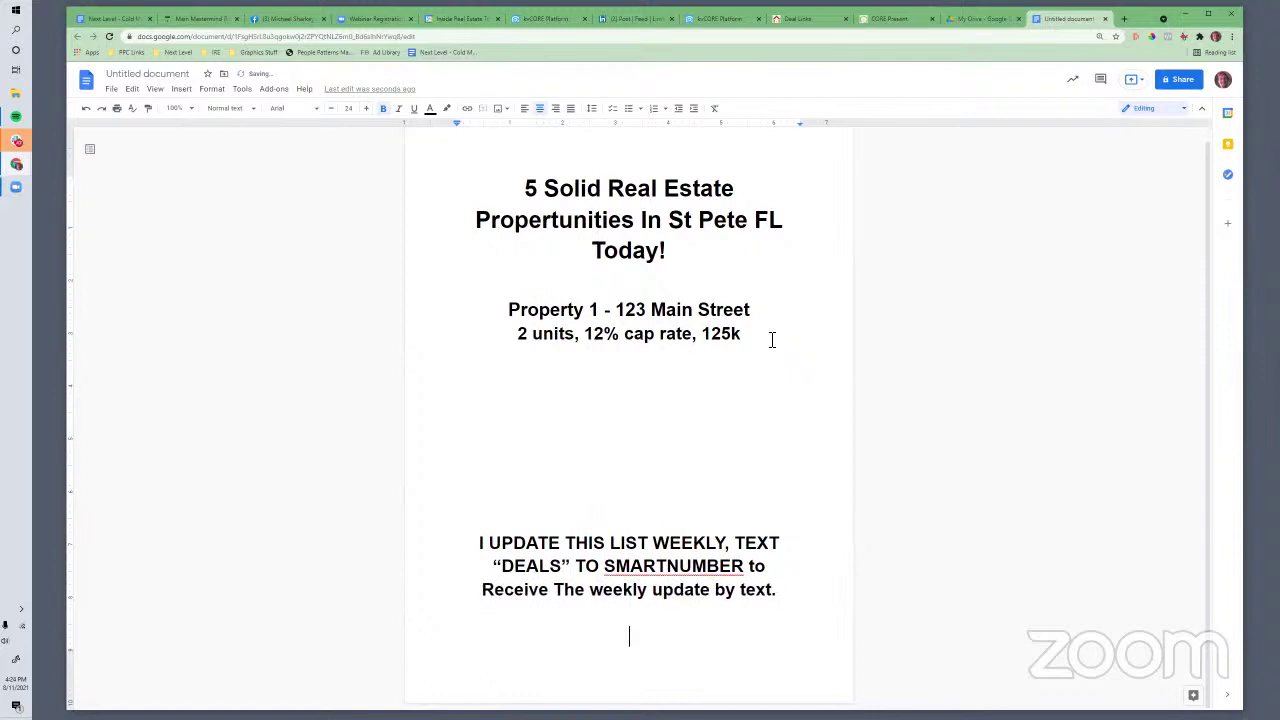
{"action": "type", "text": "Thanks!"}
{"action": "key", "text": "ctrl+Return"}
{"action": "key", "text": "ctrl+shift+l"}
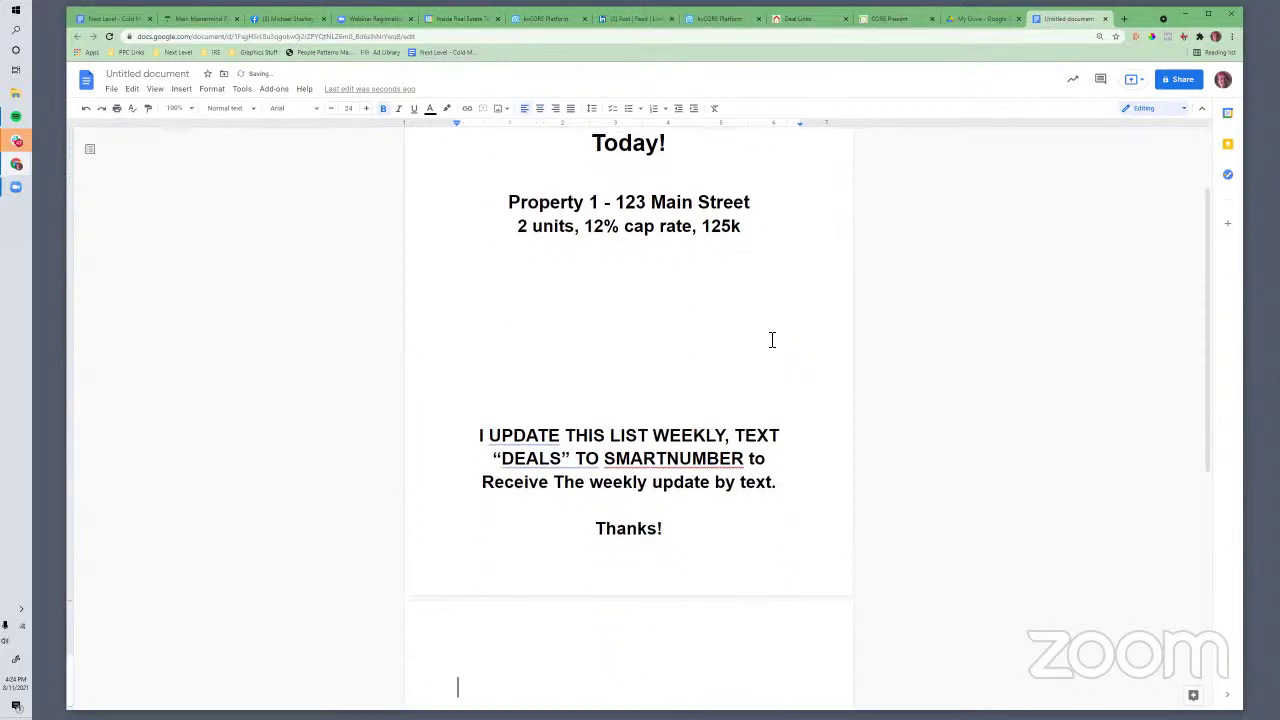
{"action": "key", "text": "BackSpace"}
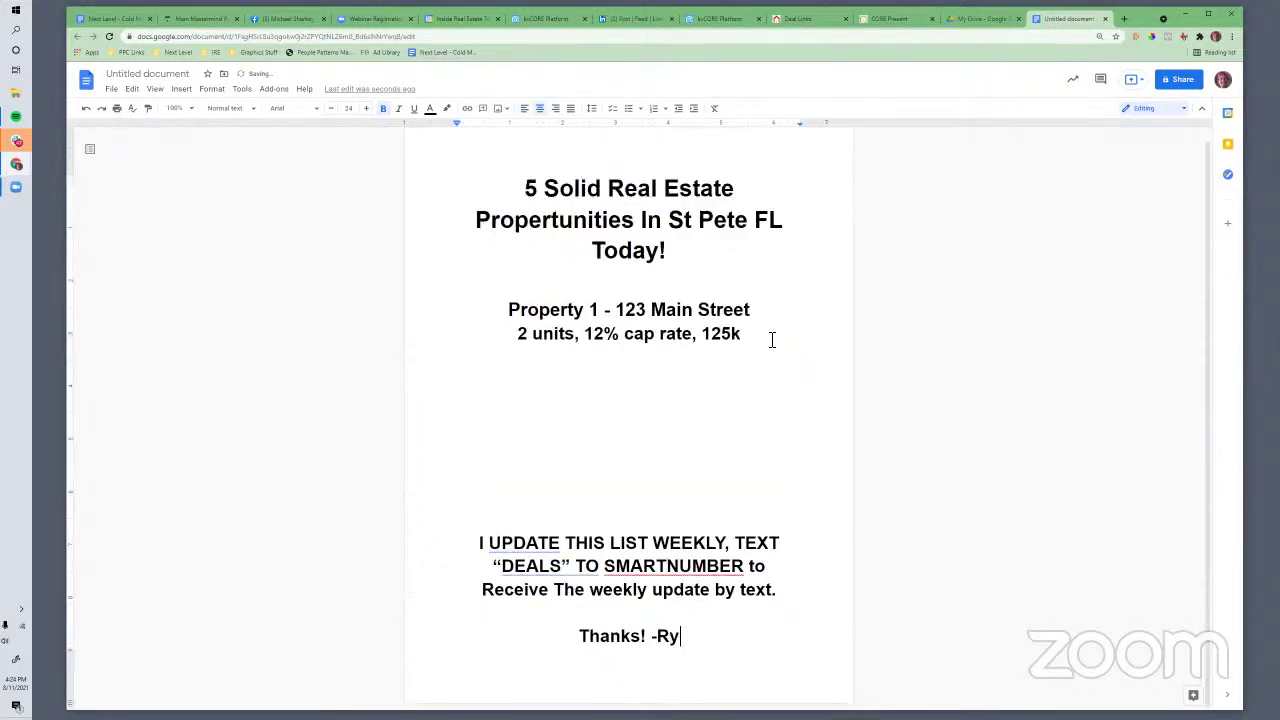
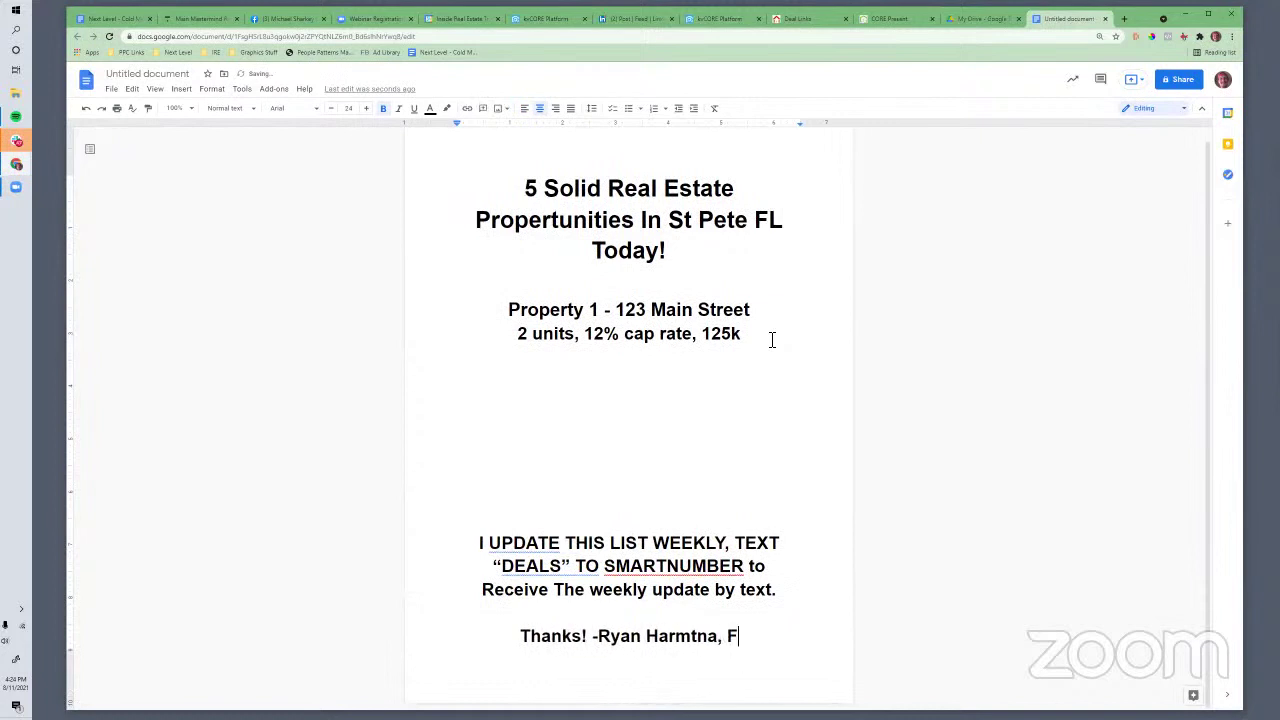
{"action": "type", "text": "f real estate"}
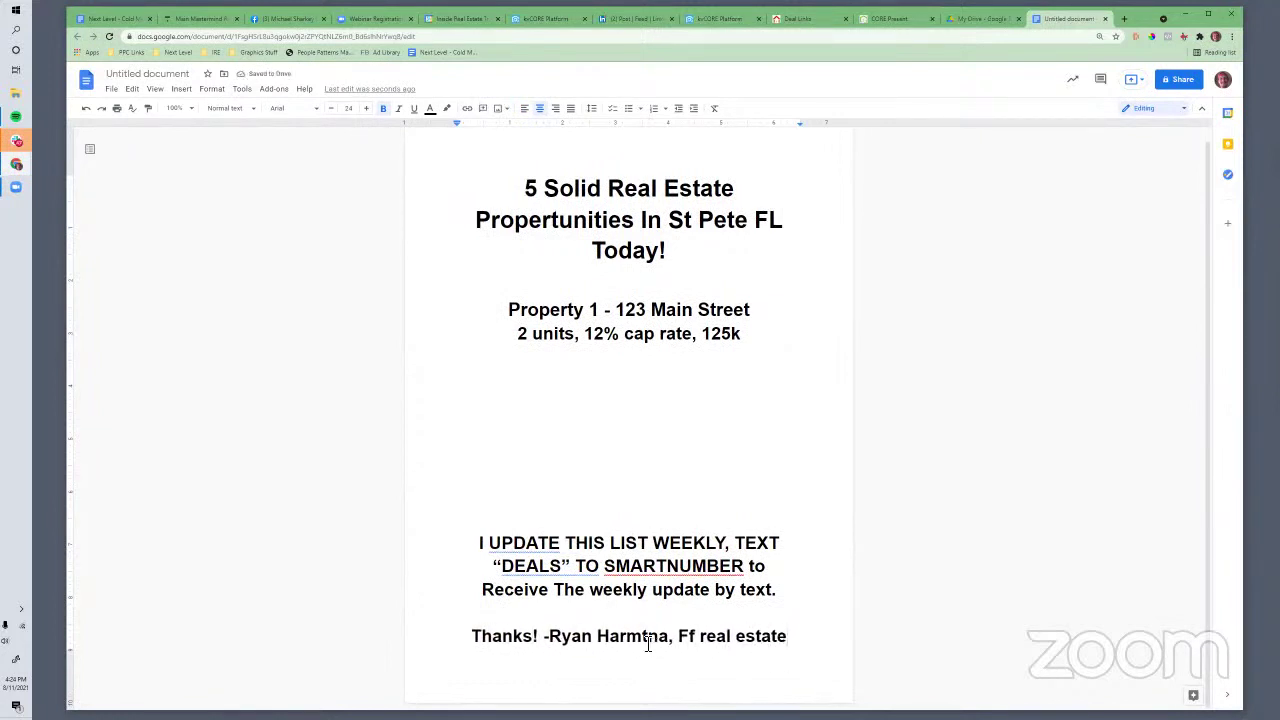
{"action": "key", "text": "BackSpace"}
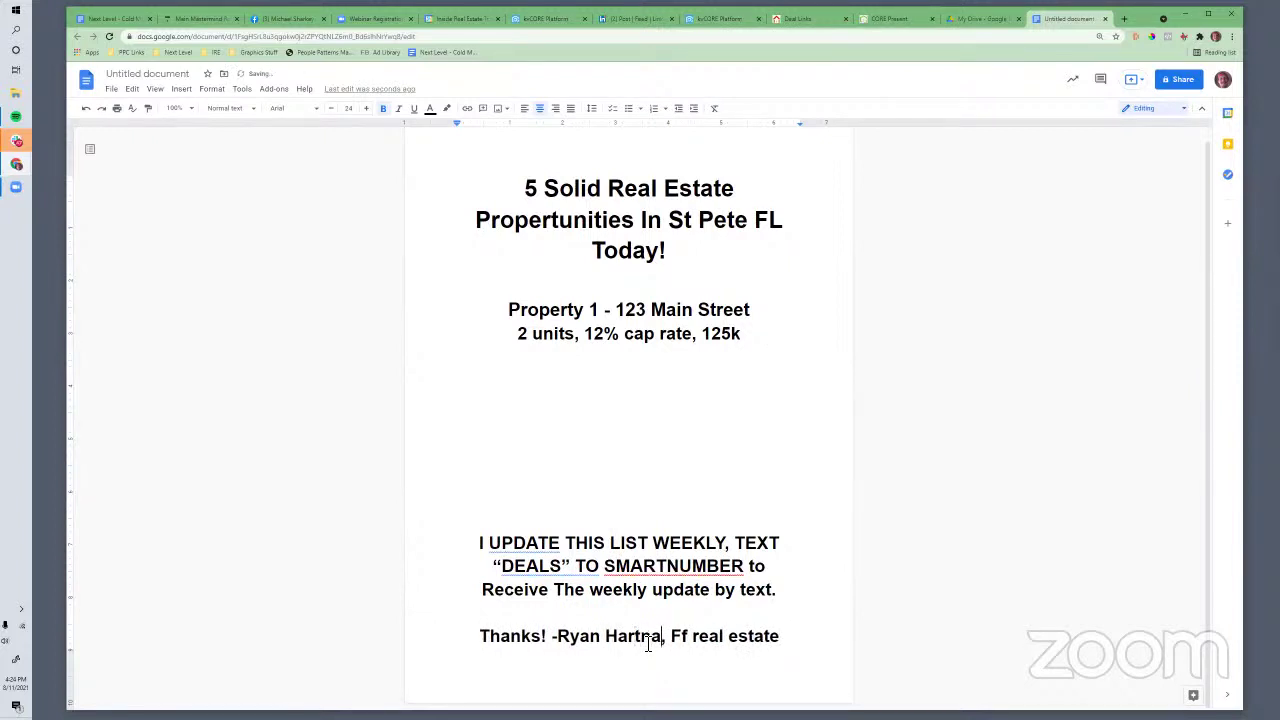
{"action": "key", "text": "BackSpace"}
{"action": "key", "text": "BackSpace"}
{"action": "type", "text": "man"}
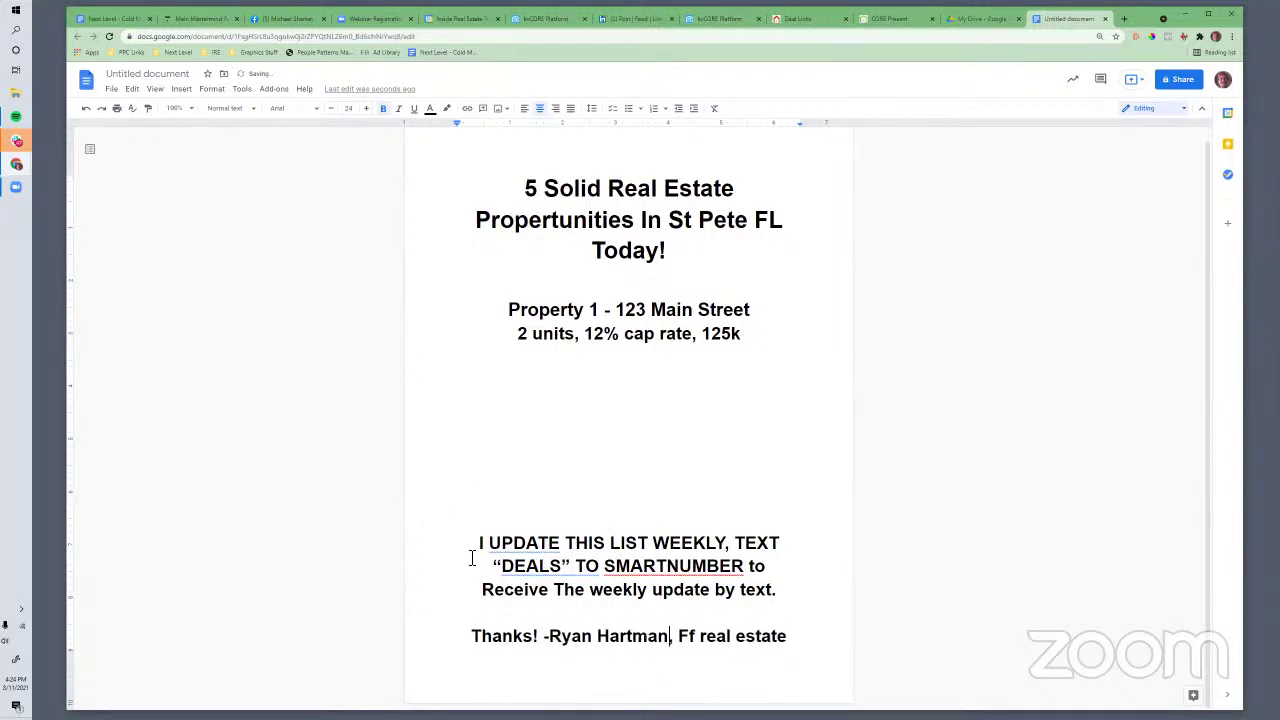
{"action": "left_click", "coordinate": [814, 637], "text": "shift"}
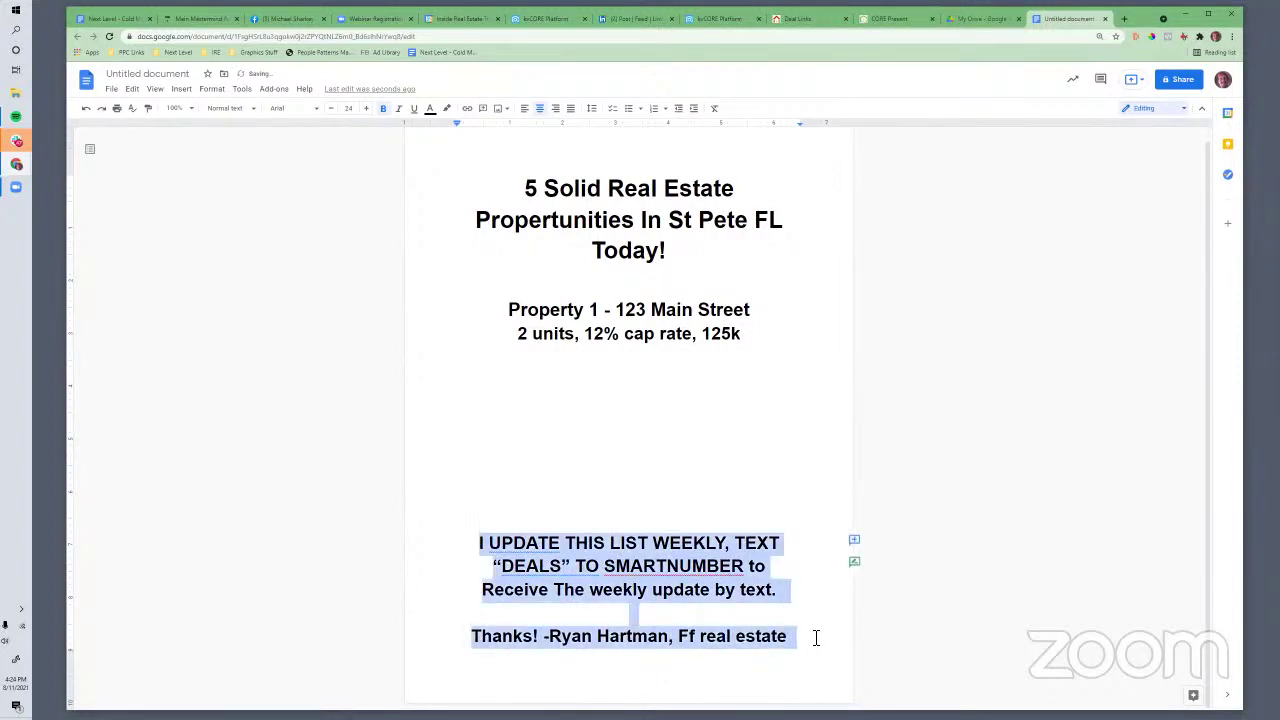
Shrink the selected closing note and signature down to 14 pt
{"action": "left_click", "coordinate": [336, 110]}
{"action": "left_click", "coordinate": [336, 110]}
{"action": "left_click", "coordinate": [336, 110]}
{"action": "left_click", "coordinate": [336, 110]}
{"action": "left_click", "coordinate": [336, 110]}
{"action": "left_click", "coordinate": [336, 110]}
{"action": "left_click", "coordinate": [336, 110]}
{"action": "left_click", "coordinate": [336, 110]}
{"action": "left_click", "coordinate": [336, 110]}
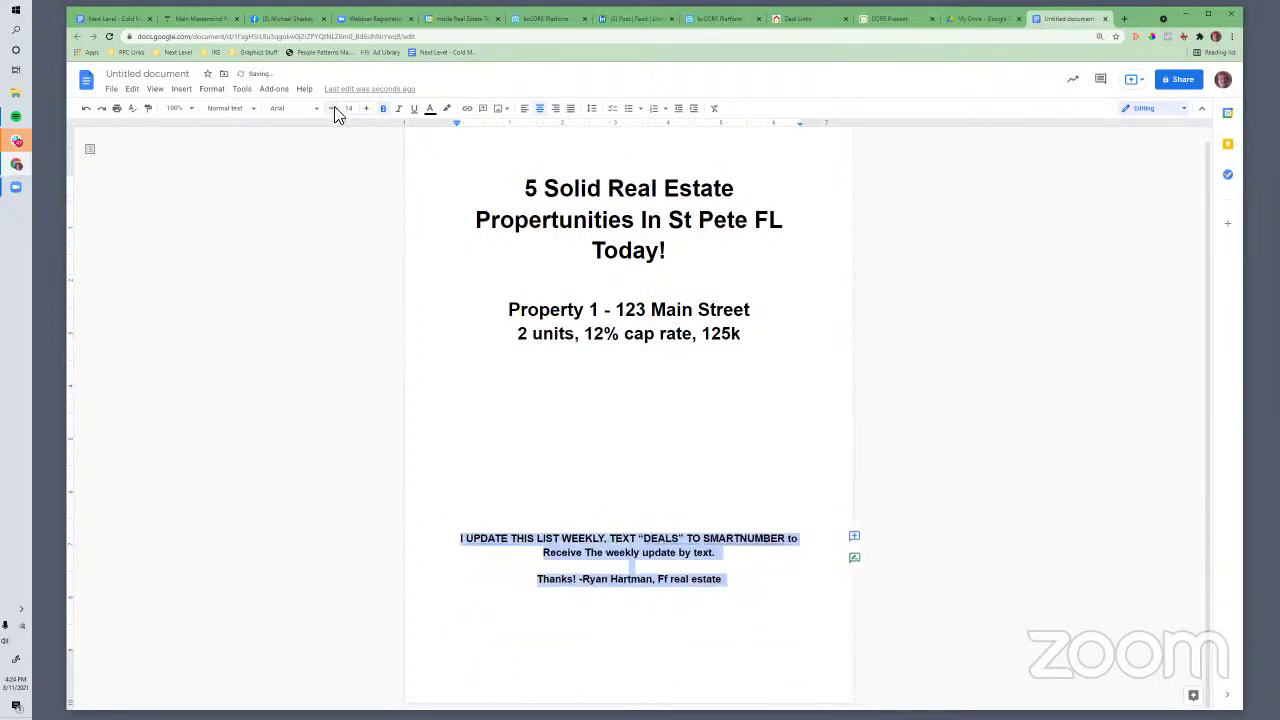
{"action": "left_click", "coordinate": [675, 555]}
Check the flyer layout by selecting the closing, property lines and title paragraphs
{"action": "left_click", "coordinate": [463, 538]}
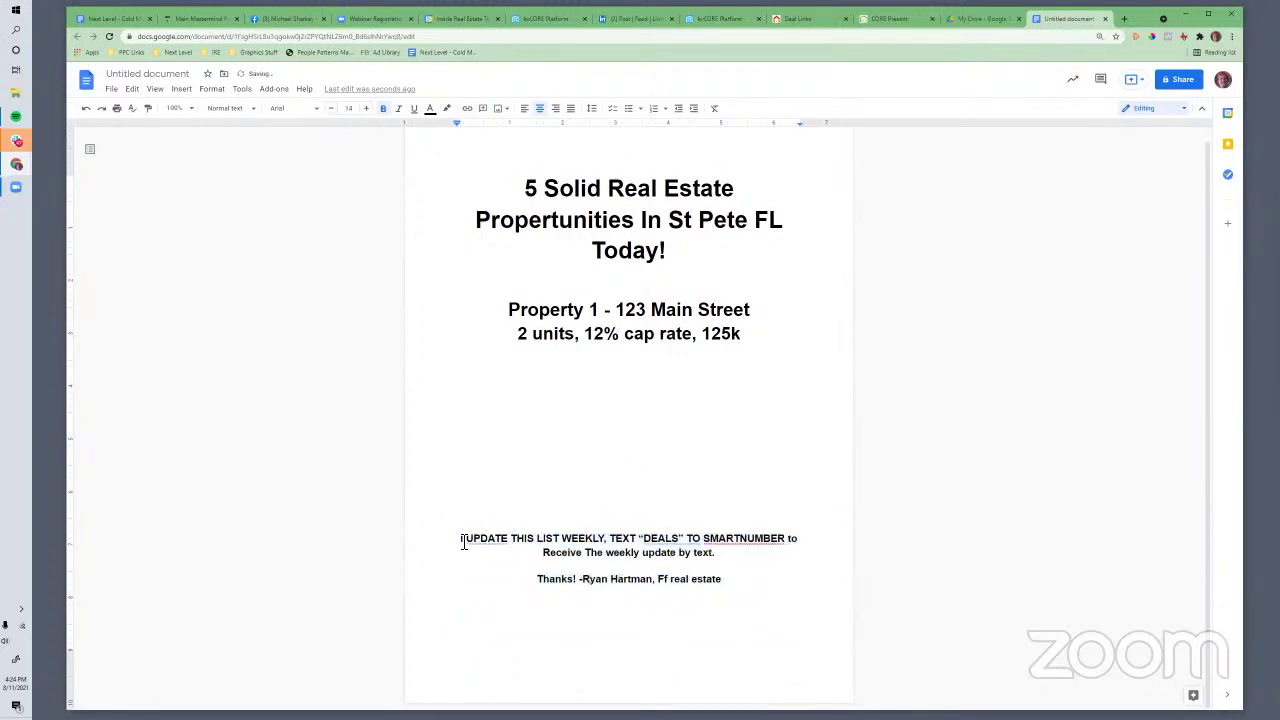
{"action": "left_click", "coordinate": [590, 566], "text": "shift"}
{"action": "left_click", "coordinate": [597, 382]}
{"action": "left_click_drag", "start_coordinate": [508, 313], "coordinate": [737, 417]}
{"action": "left_click", "coordinate": [737, 417]}
{"action": "triple_click", "coordinate": [533, 190]}
{"action": "left_click", "coordinate": [626, 500]}
{"action": "left_click", "coordinate": [1125, 20]}
{"action": "type", "text": "ryan"}
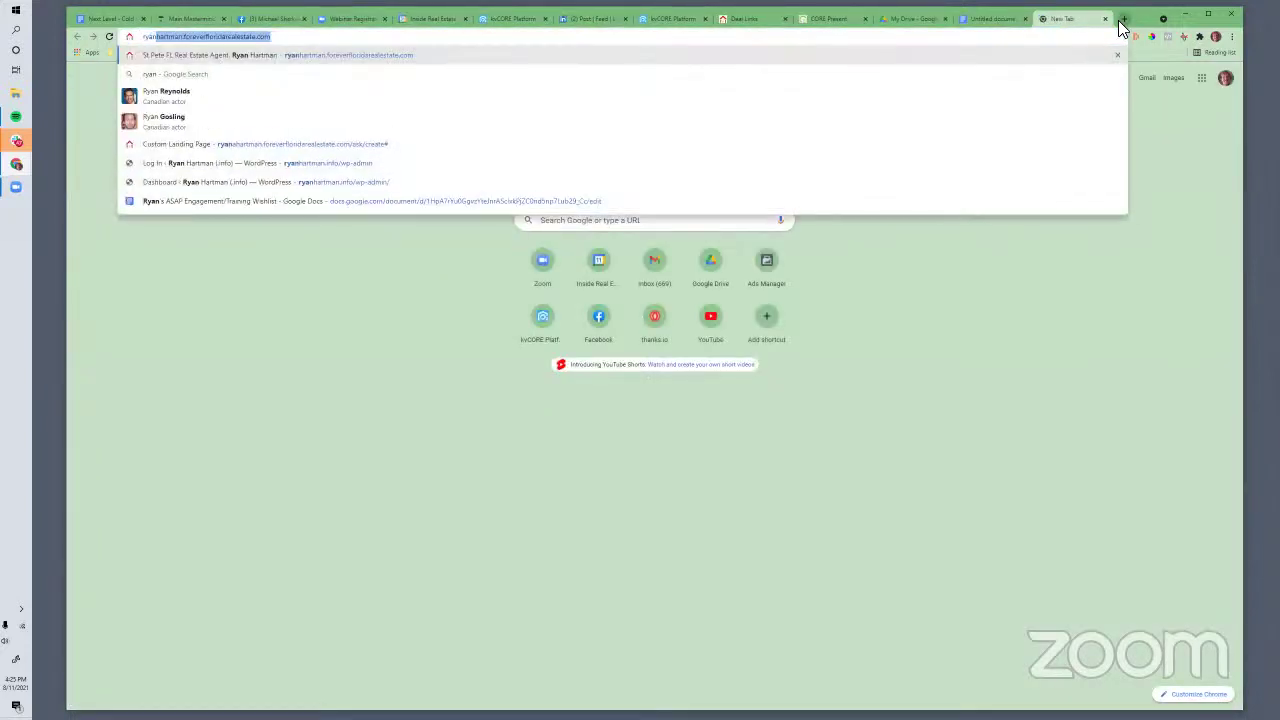
{"action": "key", "text": "Return"}
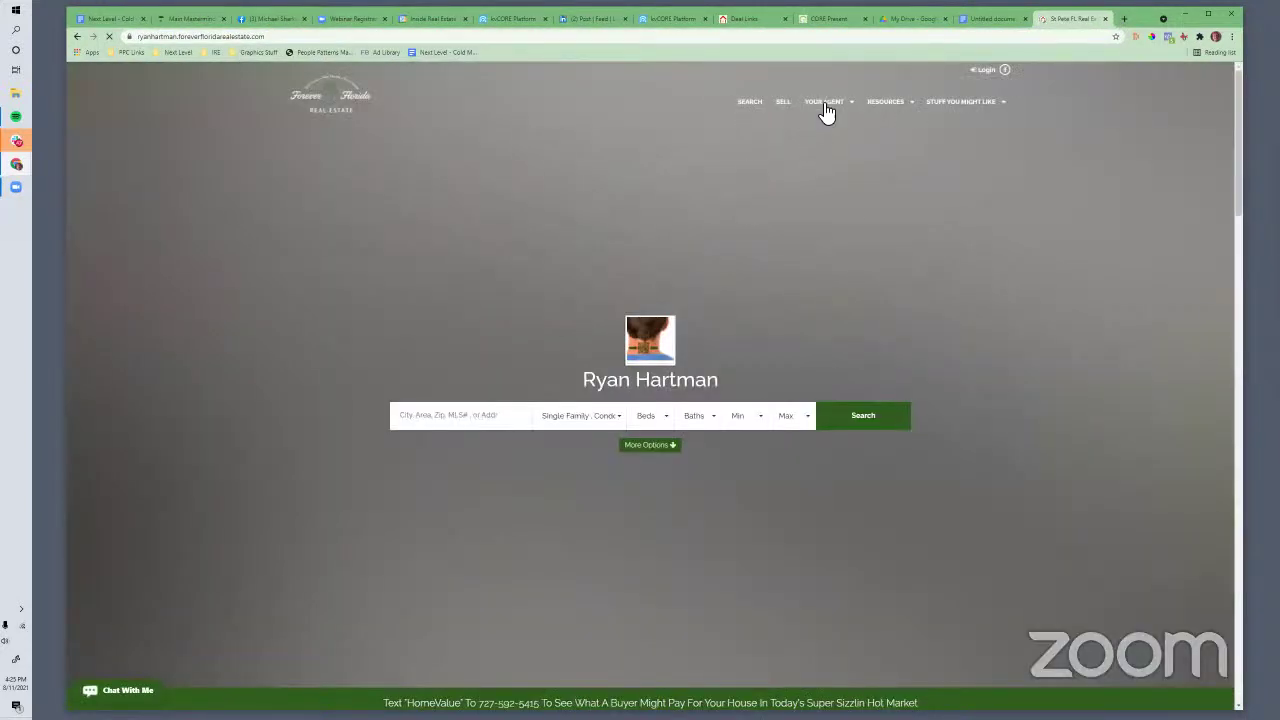
{"action": "mouse_move", "coordinate": [826, 108]}
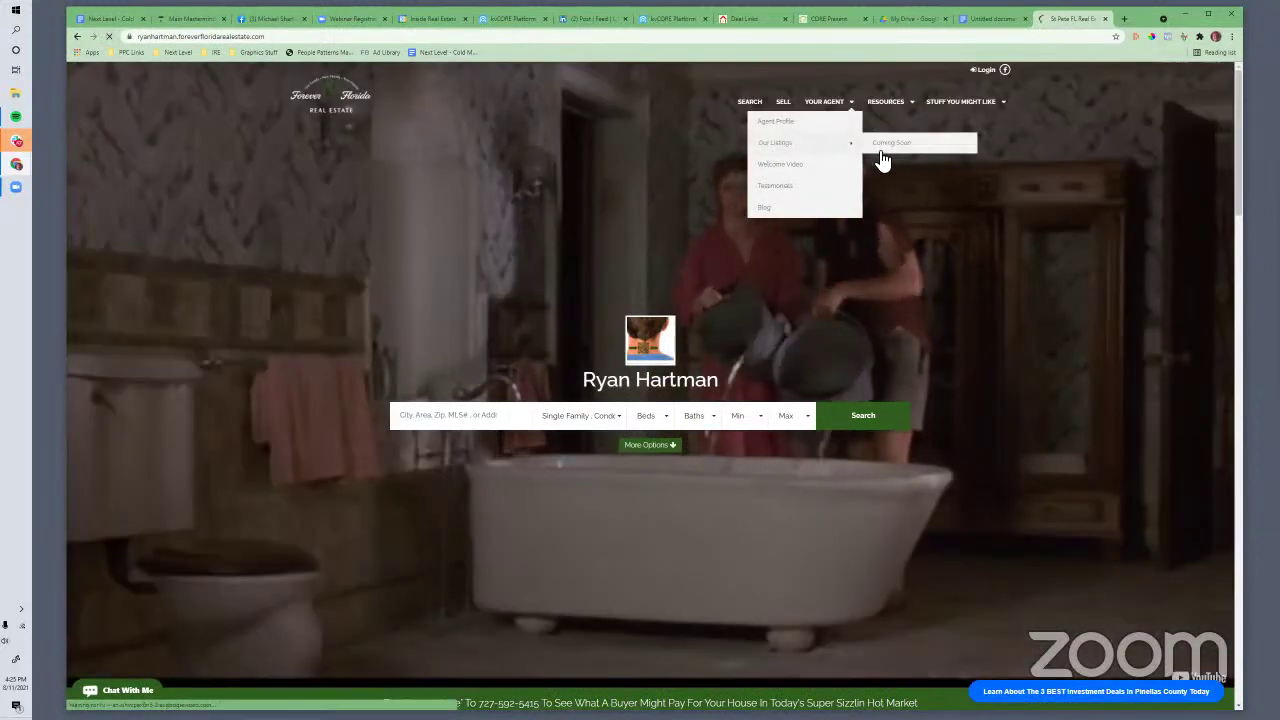
{"action": "left_click", "coordinate": [878, 148]}
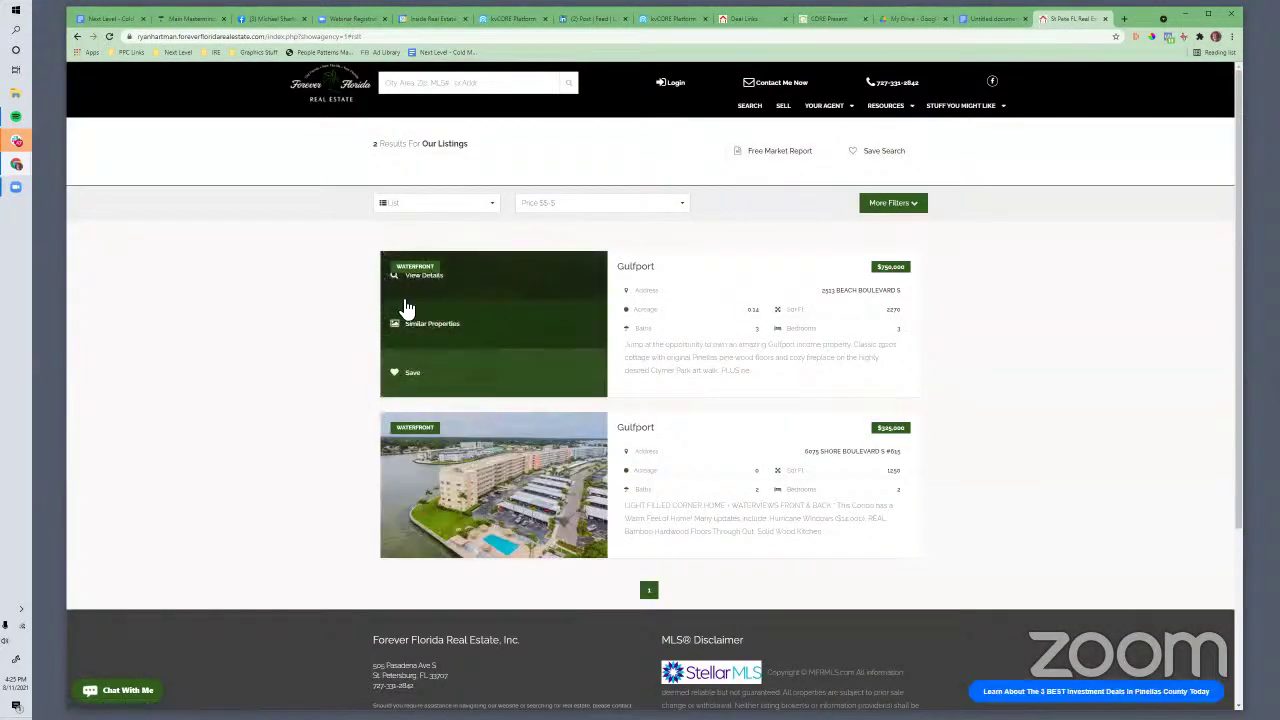
{"action": "left_click", "coordinate": [633, 274]}
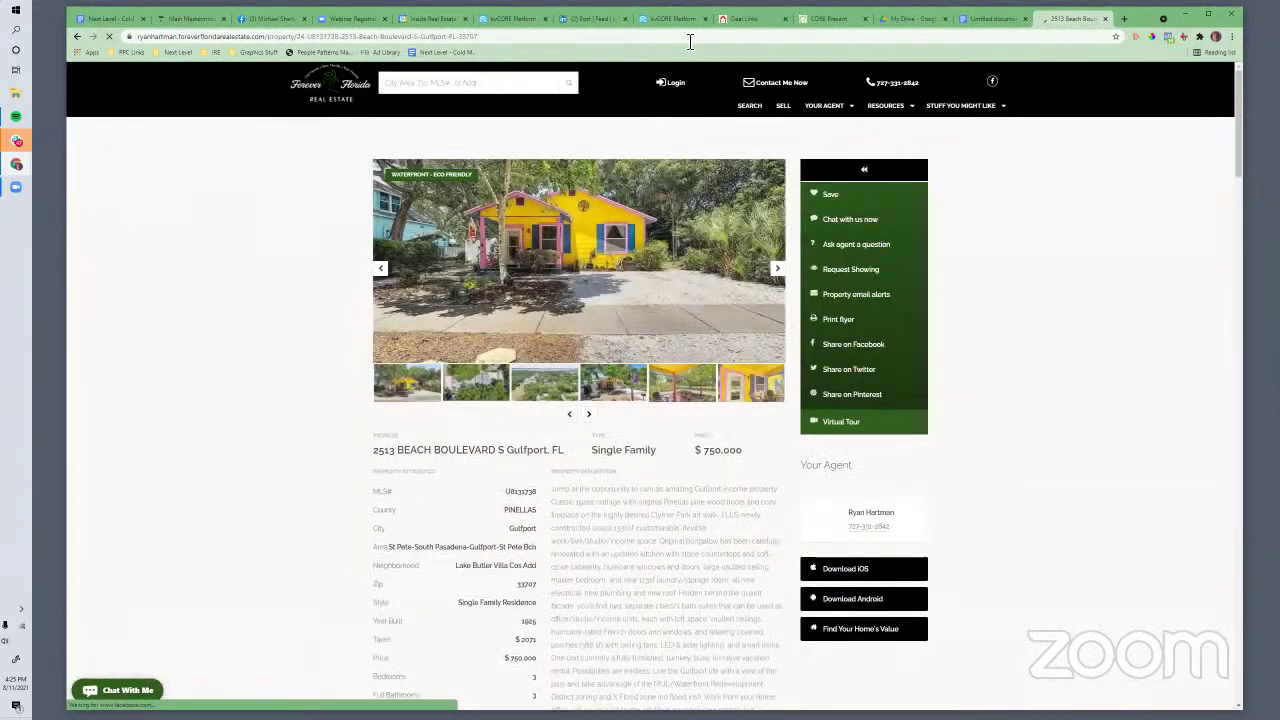
{"action": "left_click", "coordinate": [689, 37]}
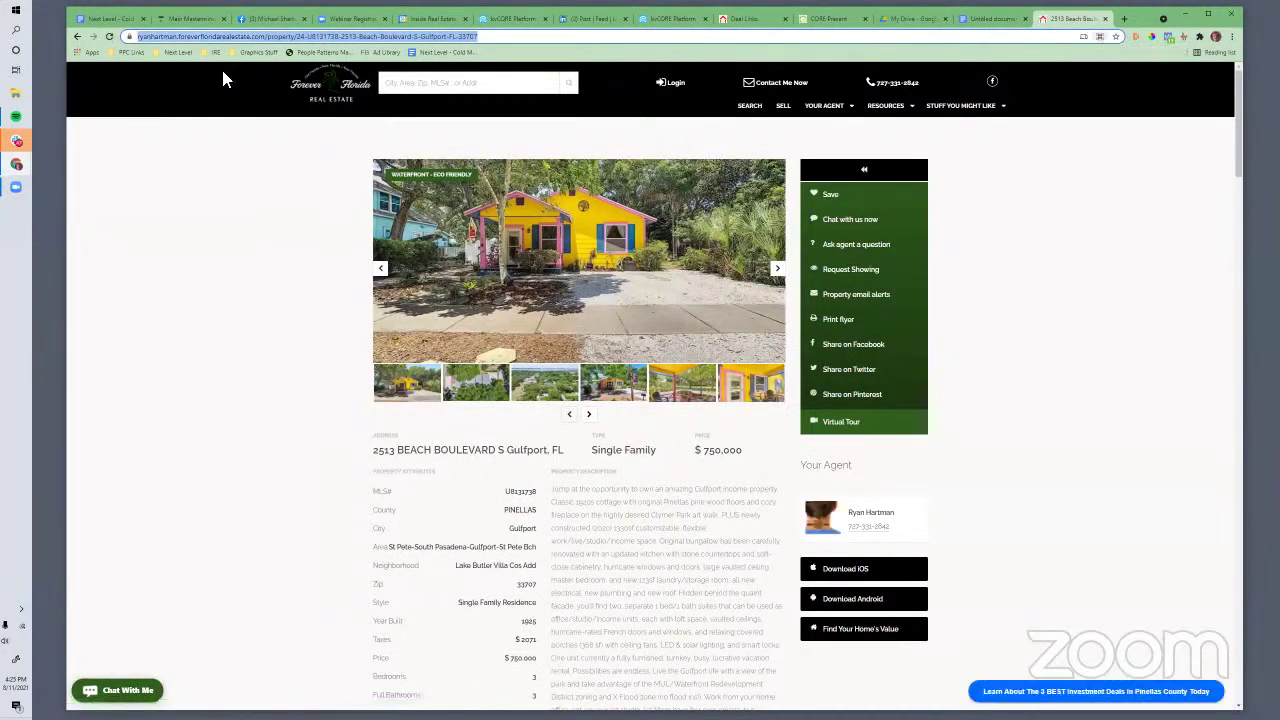
{"action": "right_click", "coordinate": [206, 38]}
{"action": "left_click", "coordinate": [232, 109]}
Generate the listing's QR code, screen-capture it, and copy the captured image
{"action": "left_click", "coordinate": [1099, 36]}
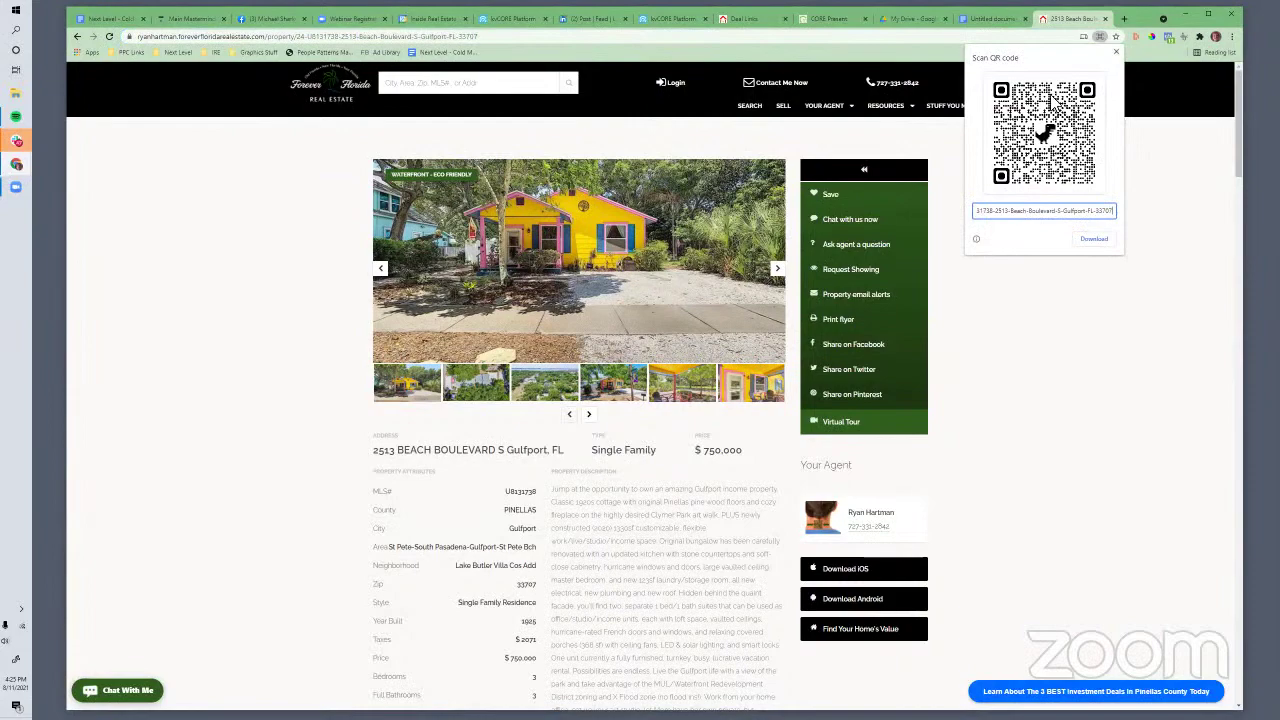
{"action": "key", "text": "Print"}
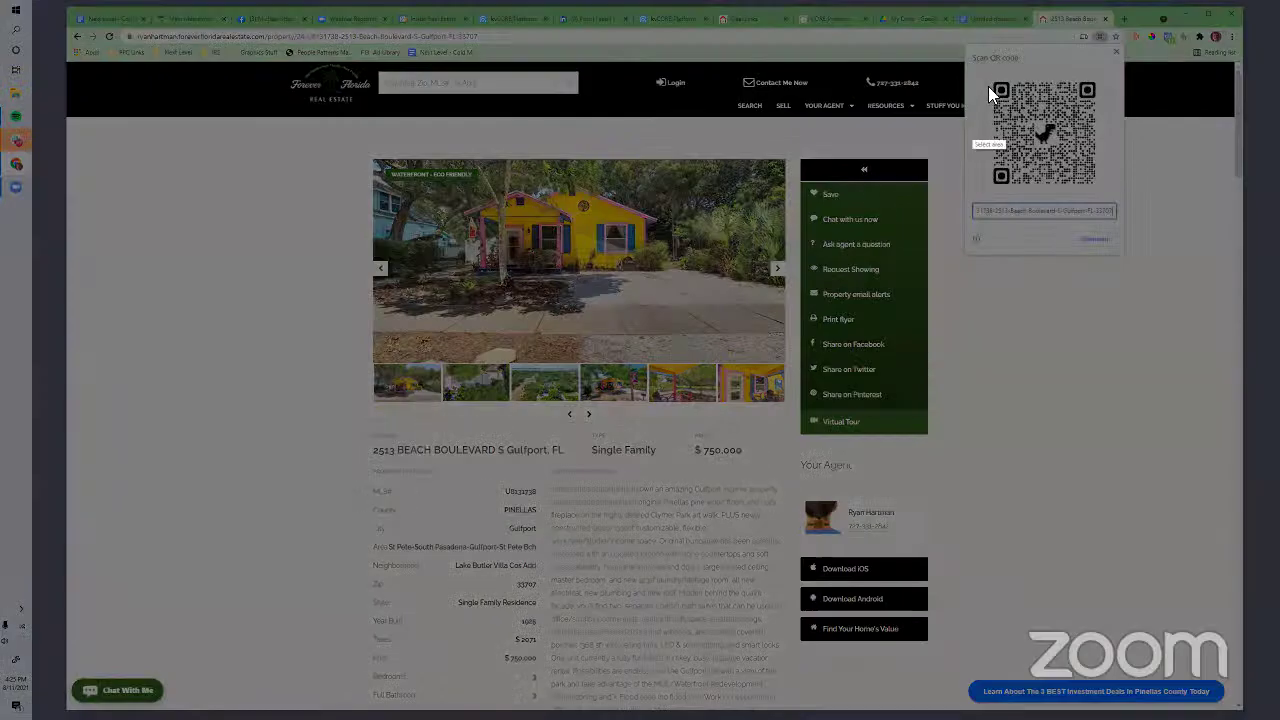
{"action": "left_click_drag", "start_coordinate": [988, 68], "coordinate": [1103, 189]}
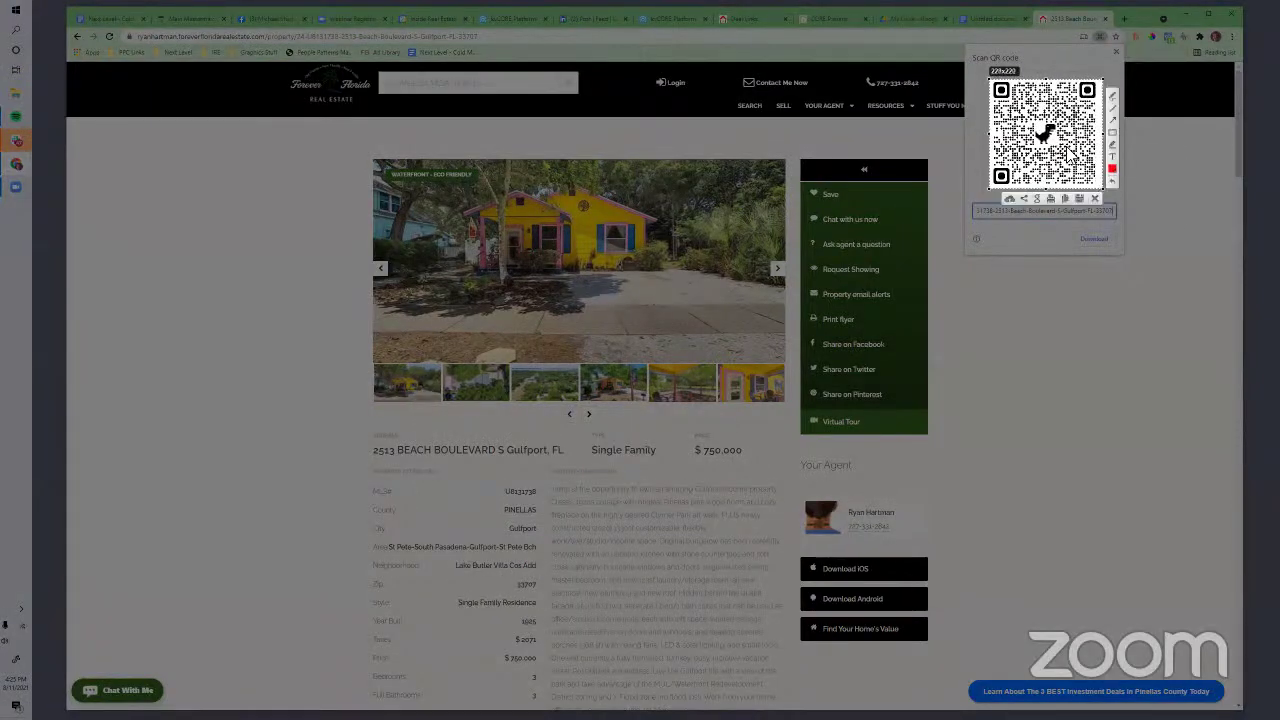
{"action": "right_click", "coordinate": [1064, 149]}
{"action": "left_click", "coordinate": [1098, 175]}
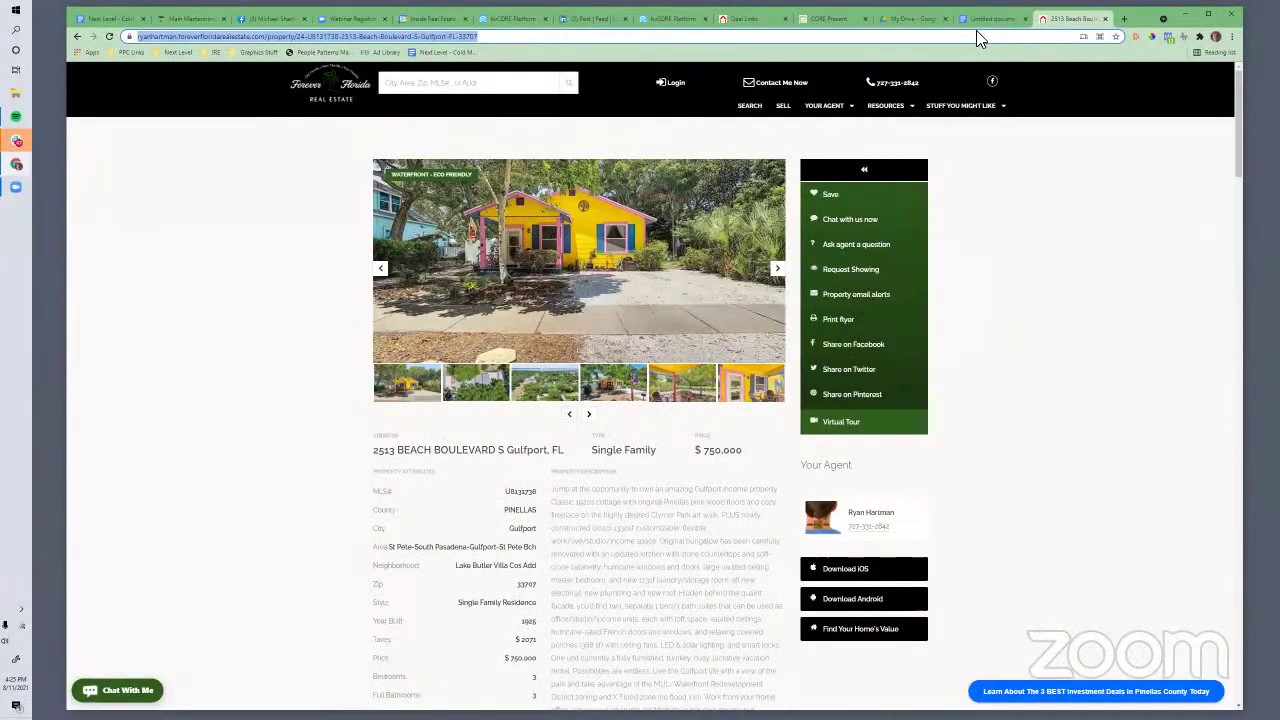
{"action": "left_click", "coordinate": [976, 22]}
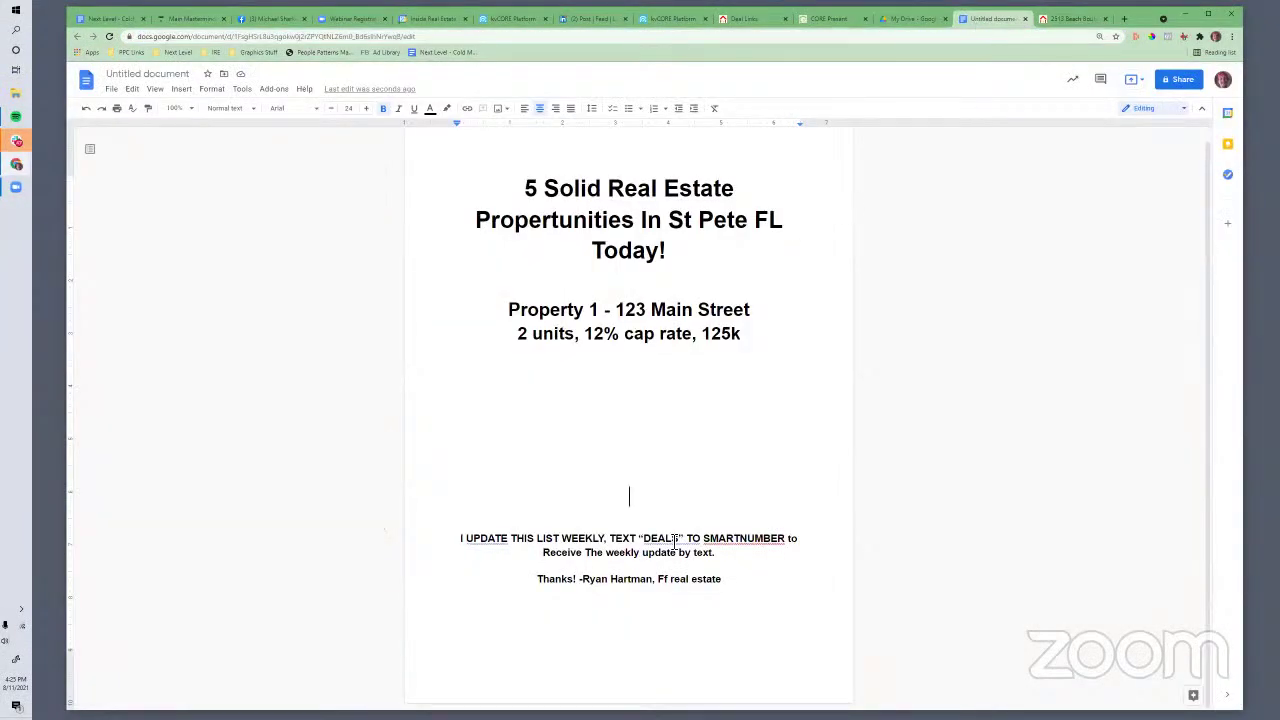
Paste the QR code below the details line, shrink it, and place it inline on its own line
{"action": "key", "text": "ctrl+v"}
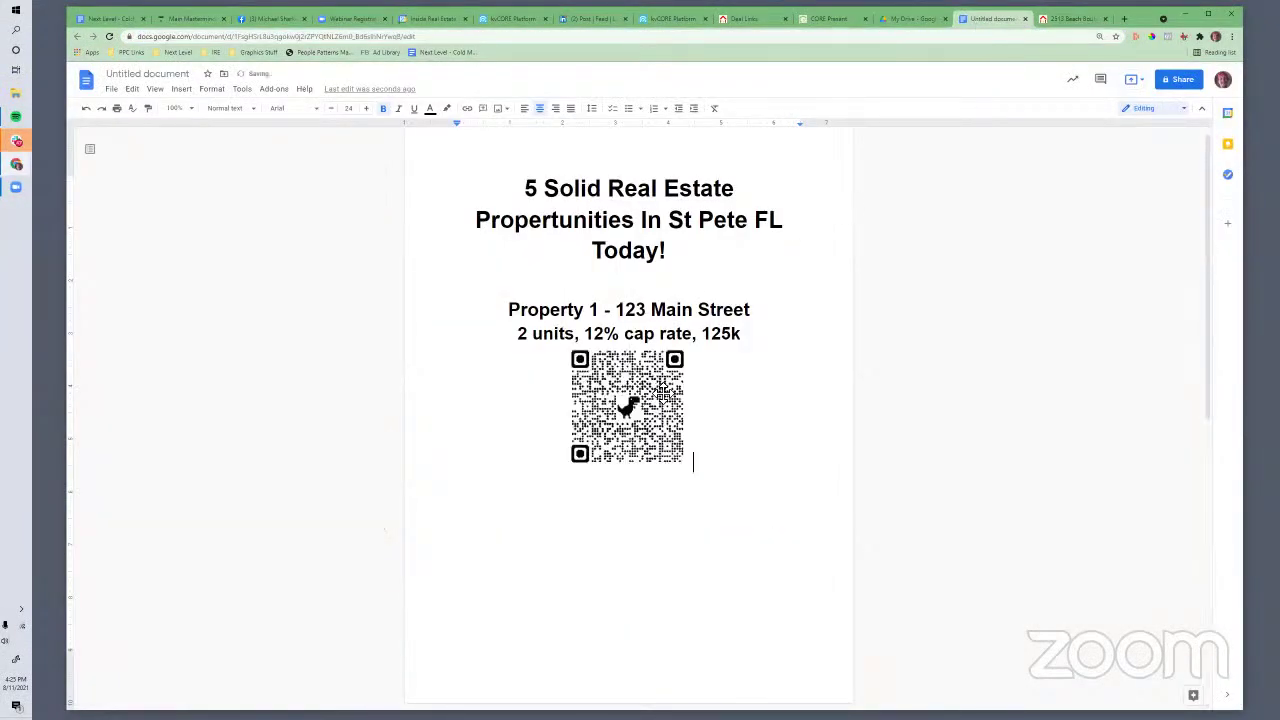
{"action": "left_click_drag", "start_coordinate": [694, 471], "coordinate": [654, 396]}
{"action": "left_click", "coordinate": [638, 418]}
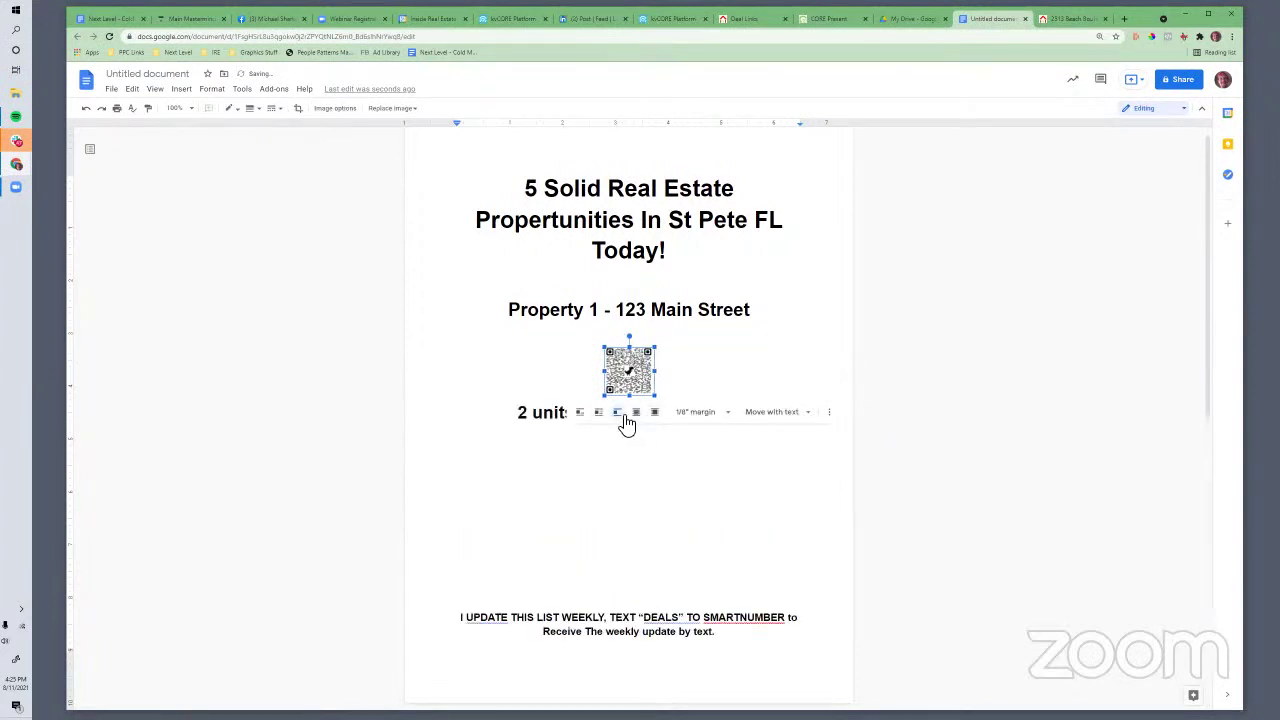
{"action": "left_click", "coordinate": [579, 413]}
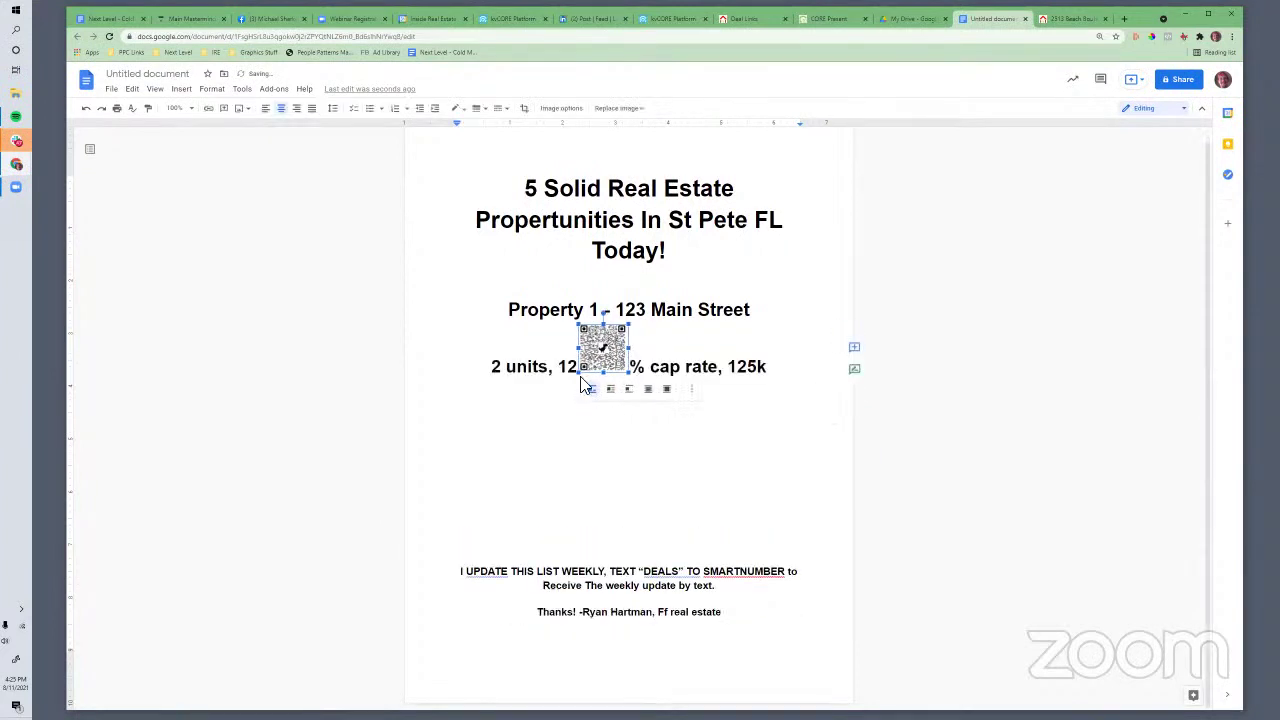
{"action": "key", "text": "ctrl+z"}
{"action": "key", "text": "ctrl+z"}
{"action": "key", "text": "ctrl+z"}
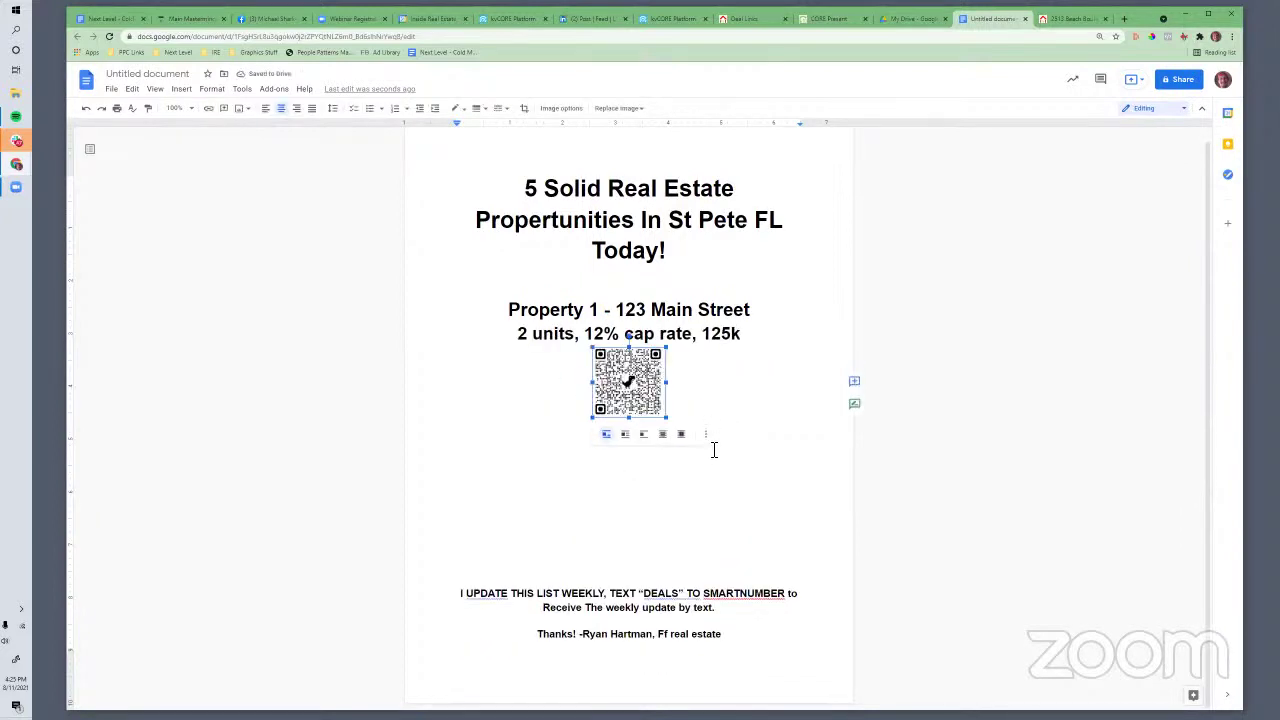
{"action": "left_click", "coordinate": [635, 622]}
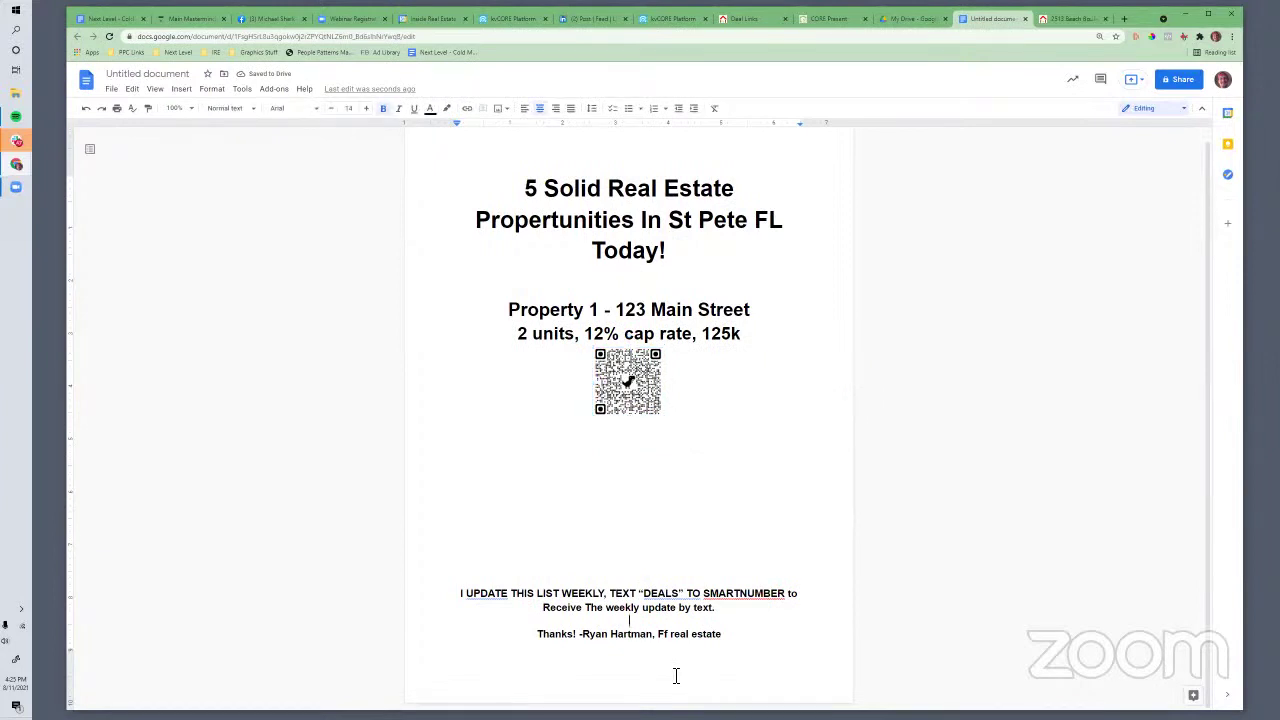
Add 'Also offer to promote their business to your peoples/socials' after the pizza-shop script
{"action": "left_click", "coordinate": [110, 19]}
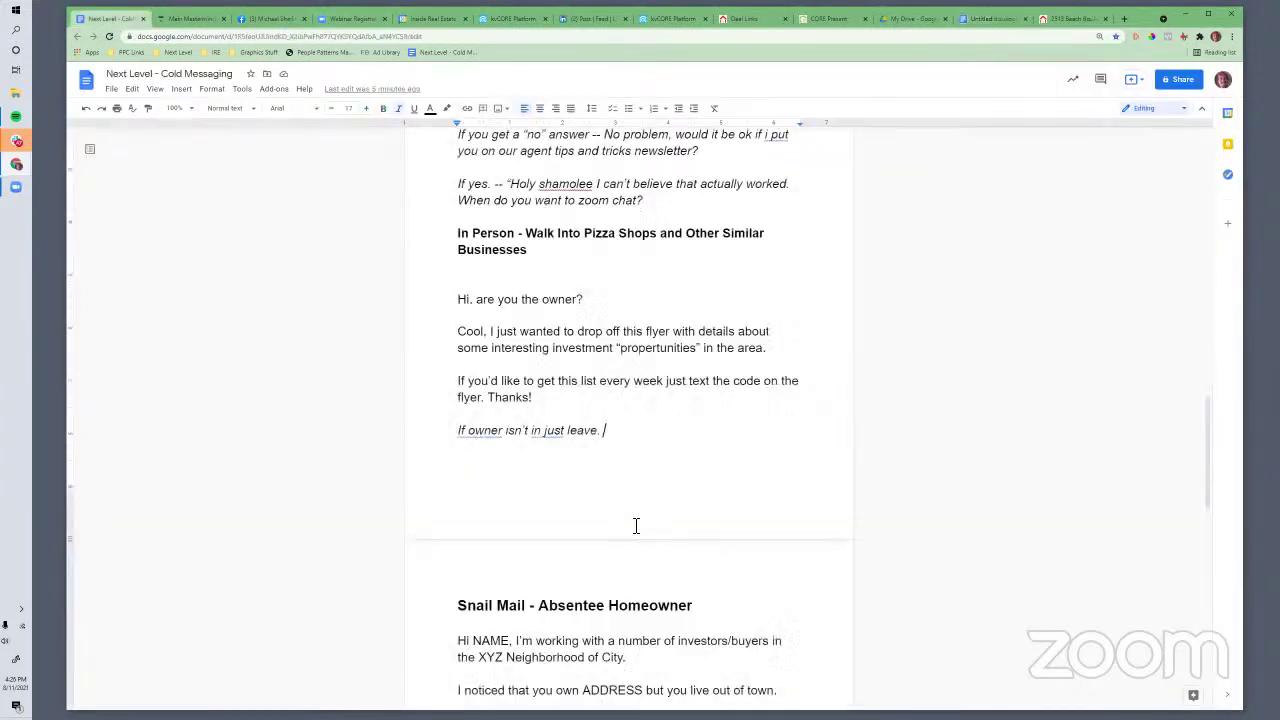
{"action": "scroll", "coordinate": [637, 517], "scroll_direction": "down", "scroll_amount": 1}
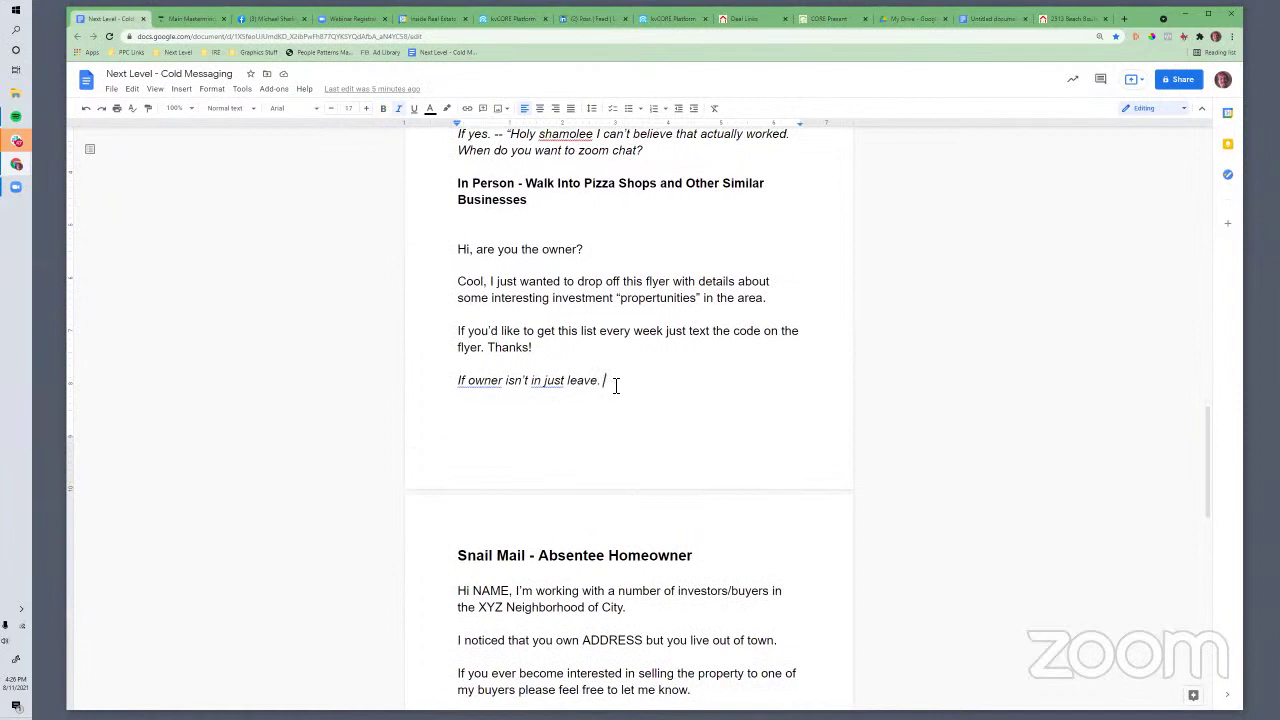
{"action": "key", "text": "Return"}
{"action": "type", "text": "Also"}
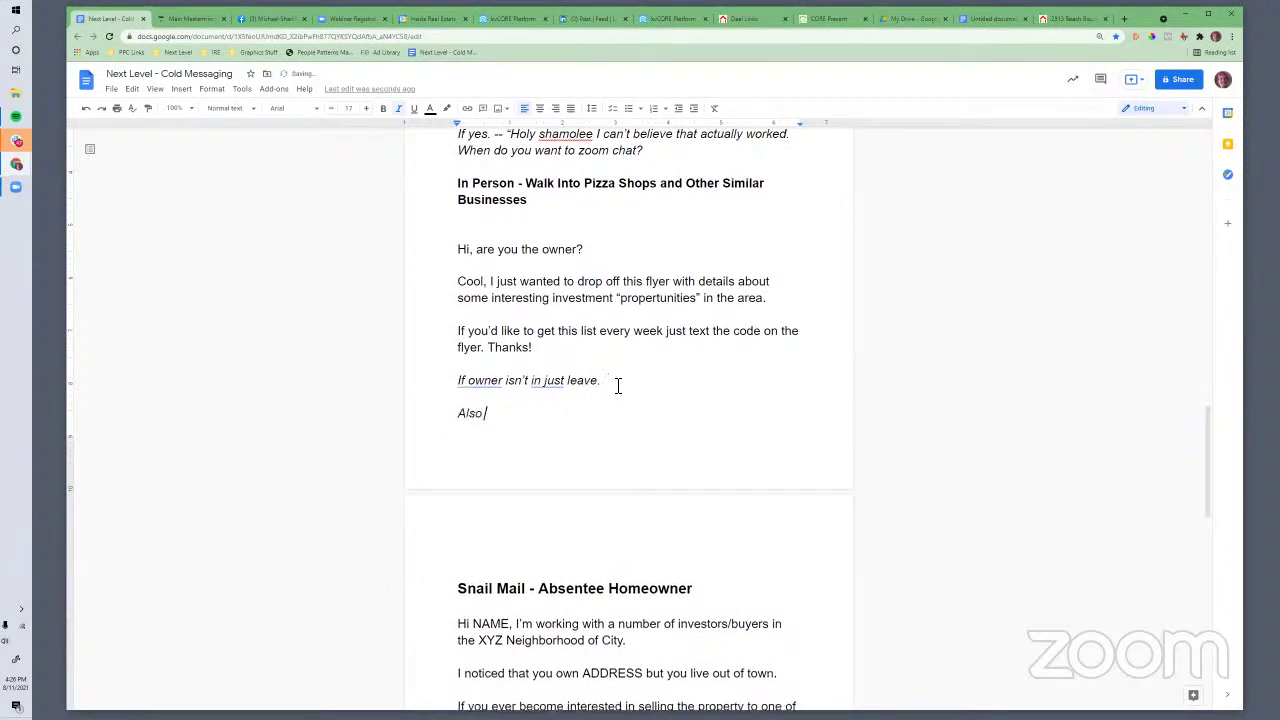
{"action": "type", "text": " offer to promote their business to your peoples..."}
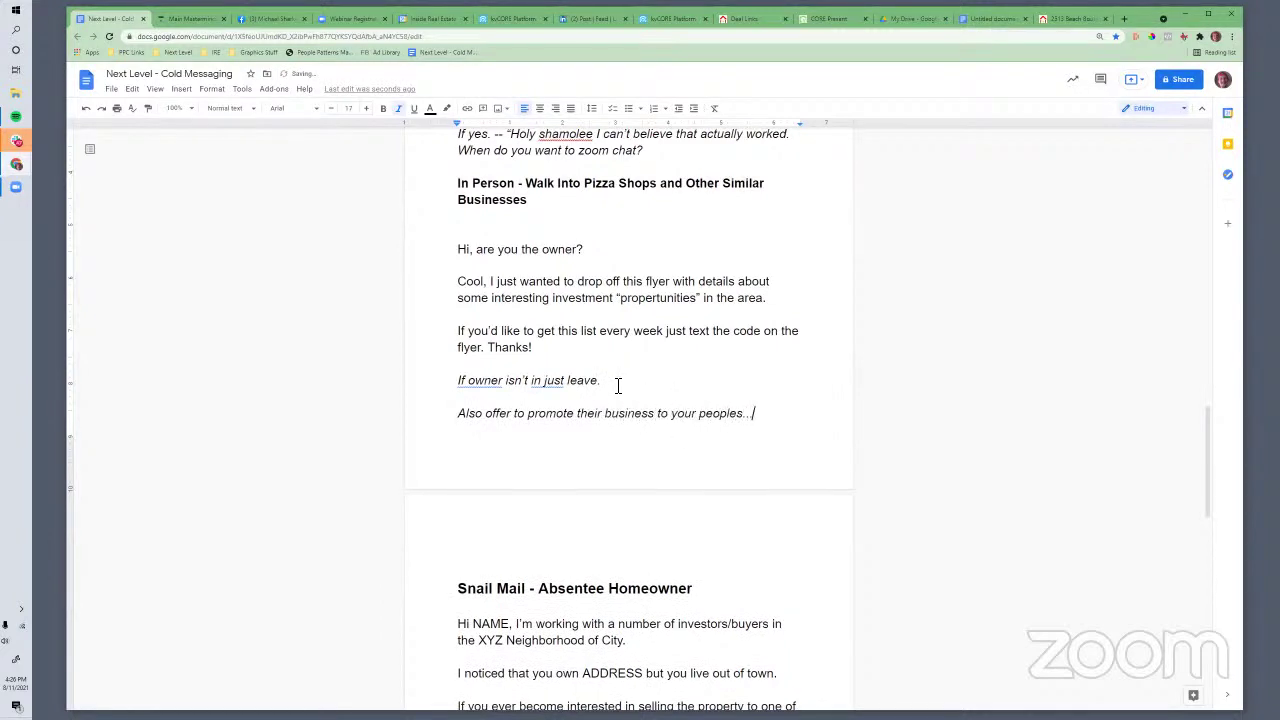
{"action": "left_click_drag", "start_coordinate": [592, 428], "coordinate": [760, 434]}
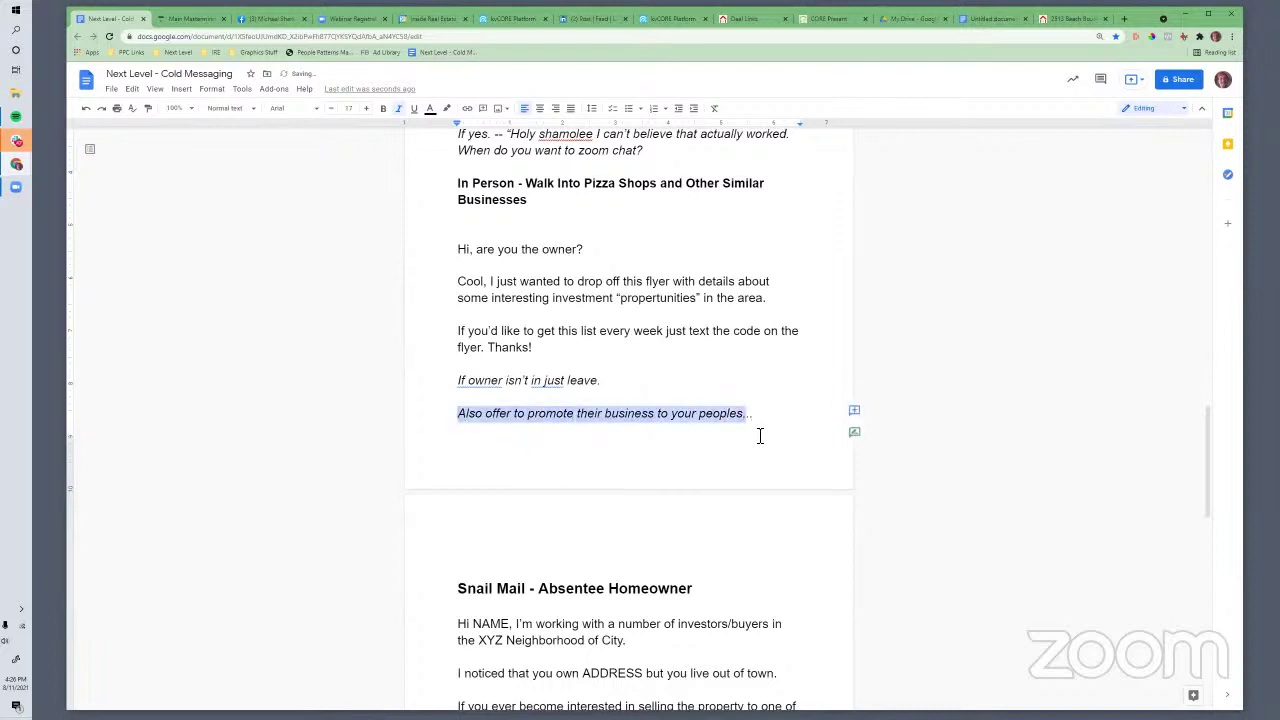
{"action": "left_click", "coordinate": [748, 424]}
{"action": "type", "text": "/socials"}
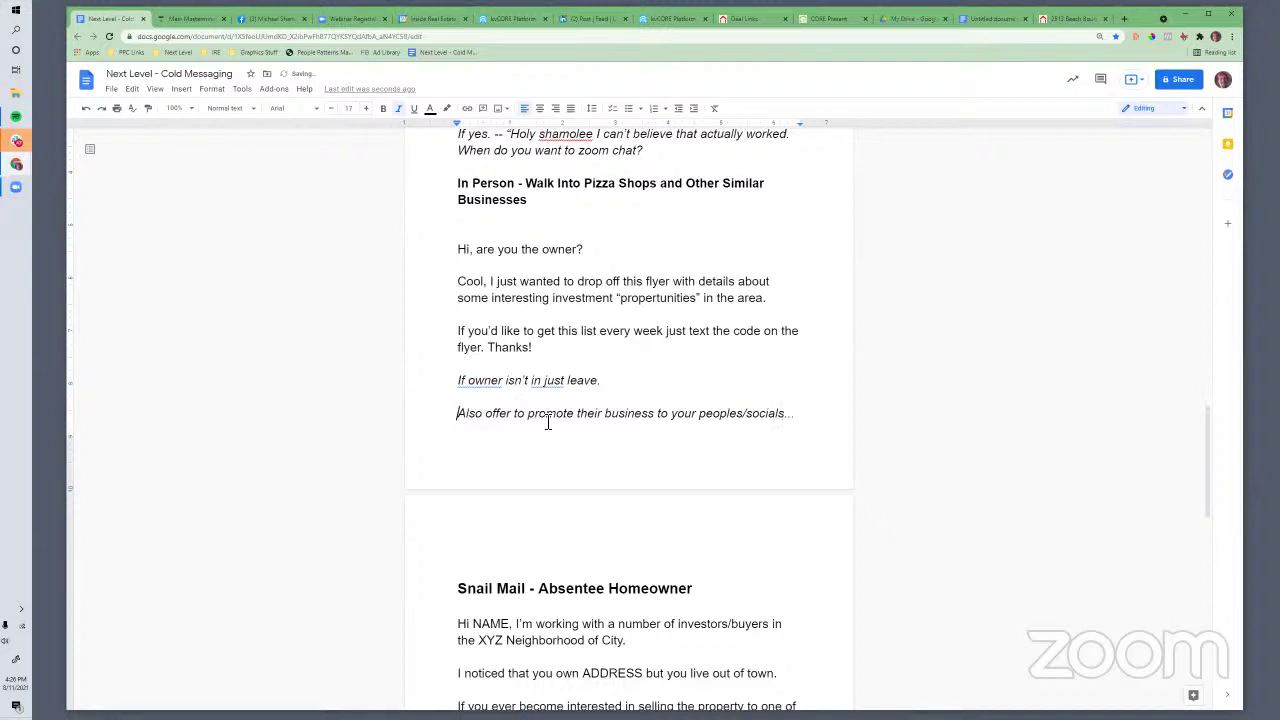
{"action": "left_click_drag", "start_coordinate": [458, 414], "coordinate": [806, 420]}
{"action": "scroll", "coordinate": [756, 423], "scroll_direction": "up", "scroll_amount": 1}
{"action": "scroll", "coordinate": [756, 423], "scroll_direction": "up", "scroll_amount": 1}
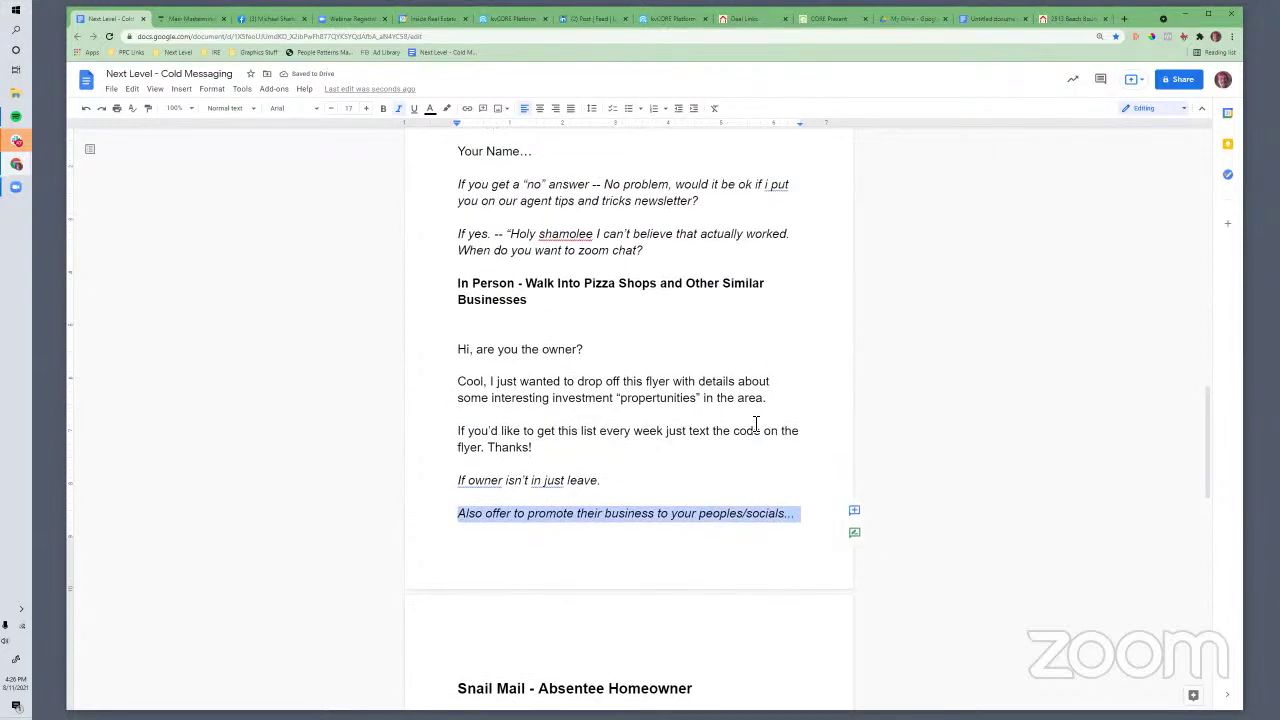
{"action": "scroll", "coordinate": [756, 423], "scroll_direction": "down", "scroll_amount": 1}
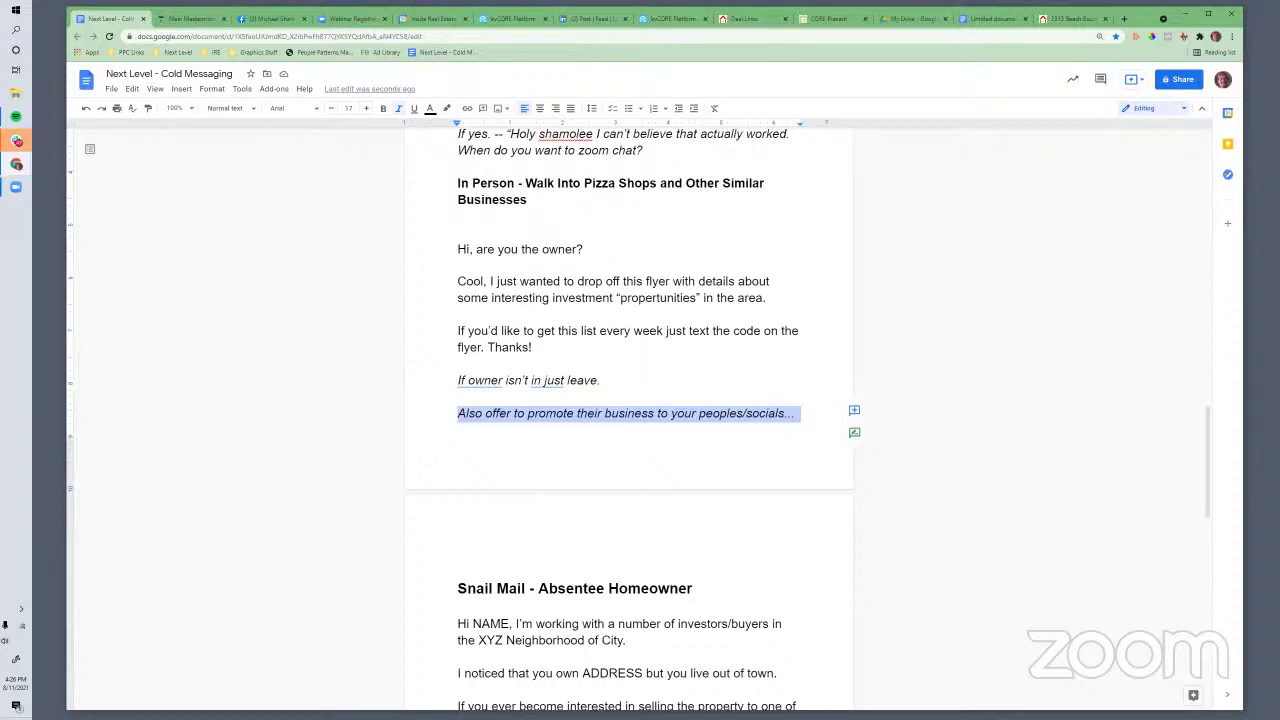
{"action": "scroll", "coordinate": [714, 318], "scroll_direction": "up", "scroll_amount": 1}
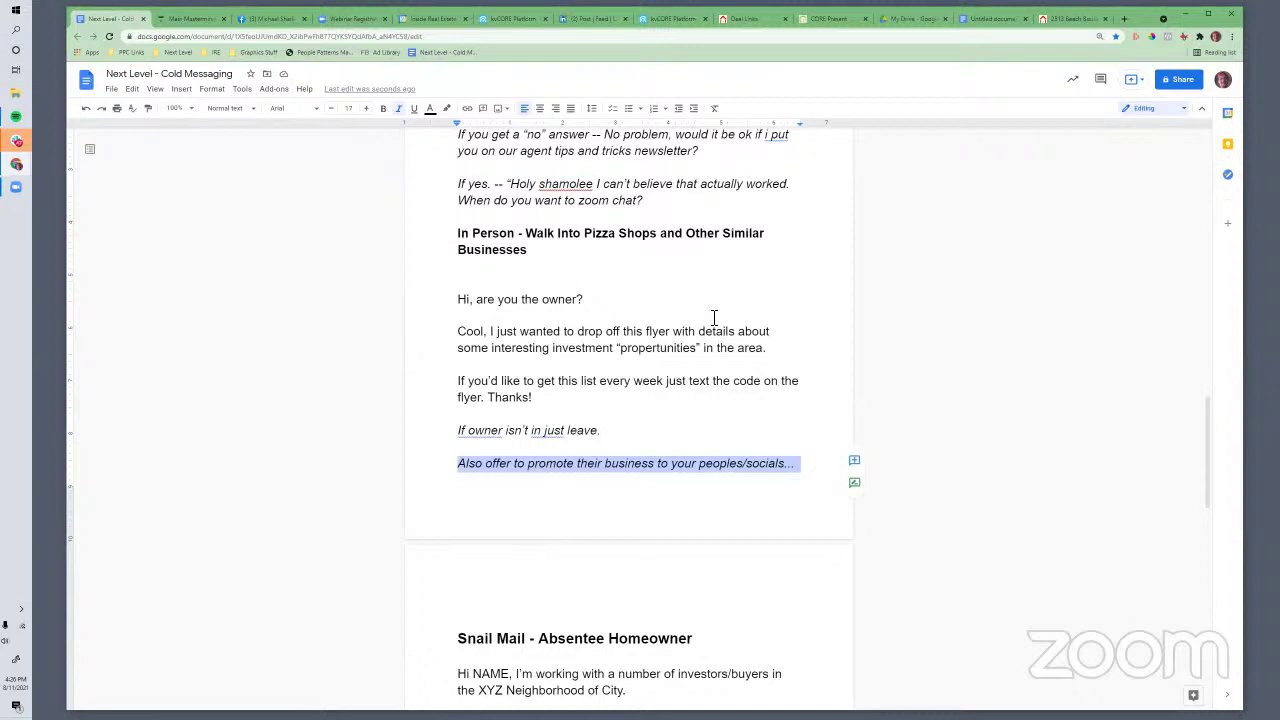
{"action": "left_click", "coordinate": [496, 22]}
{"action": "left_click", "coordinate": [664, 24]}
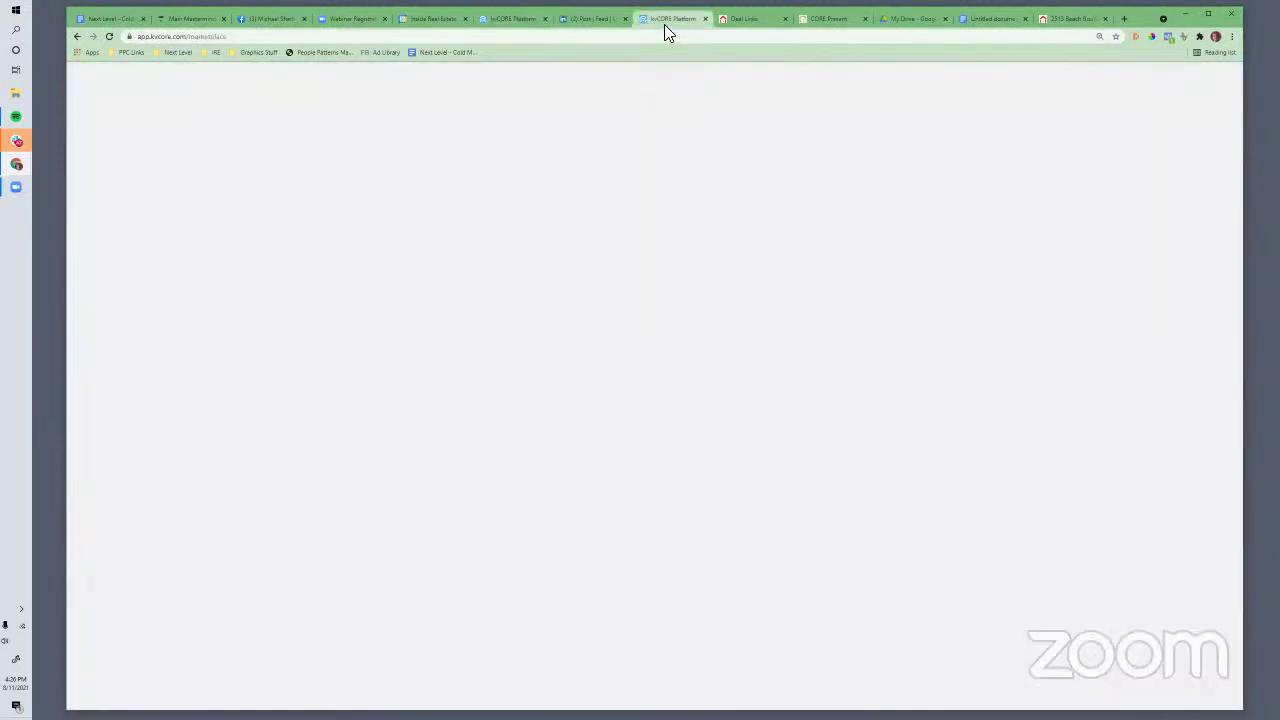
{"action": "left_click", "coordinate": [896, 143]}
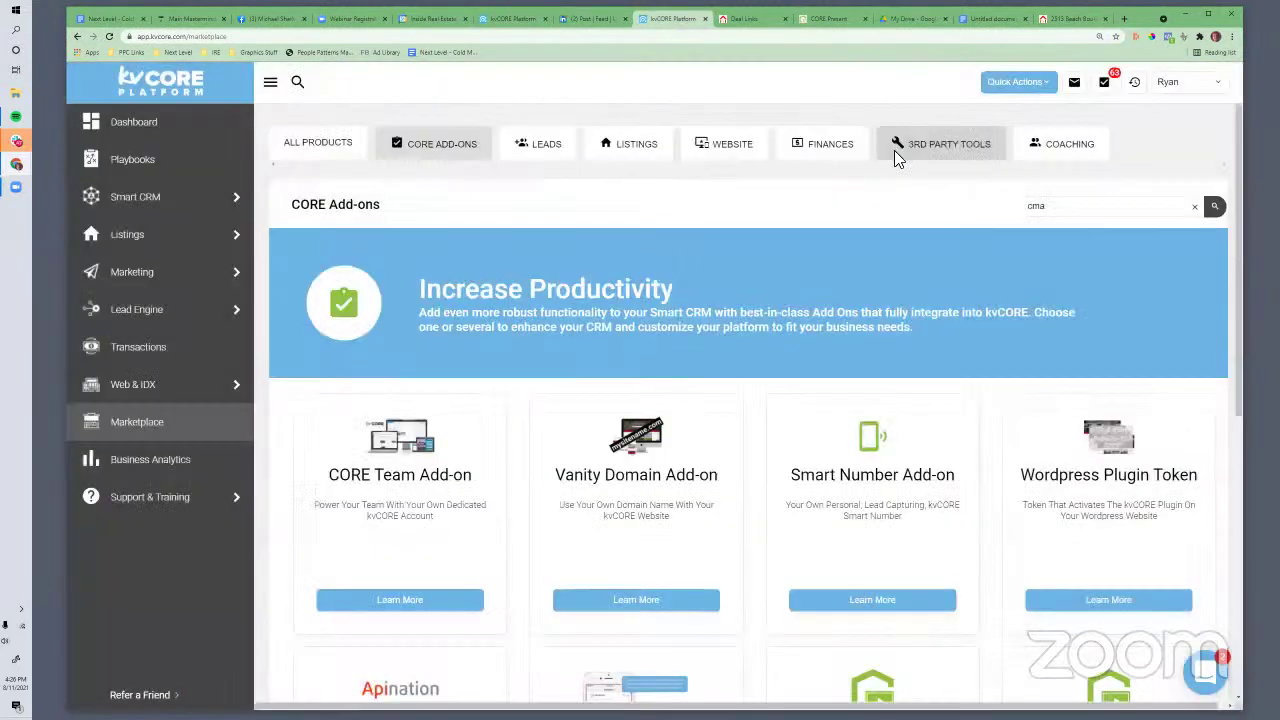
{"action": "mouse_move", "coordinate": [160, 236]}
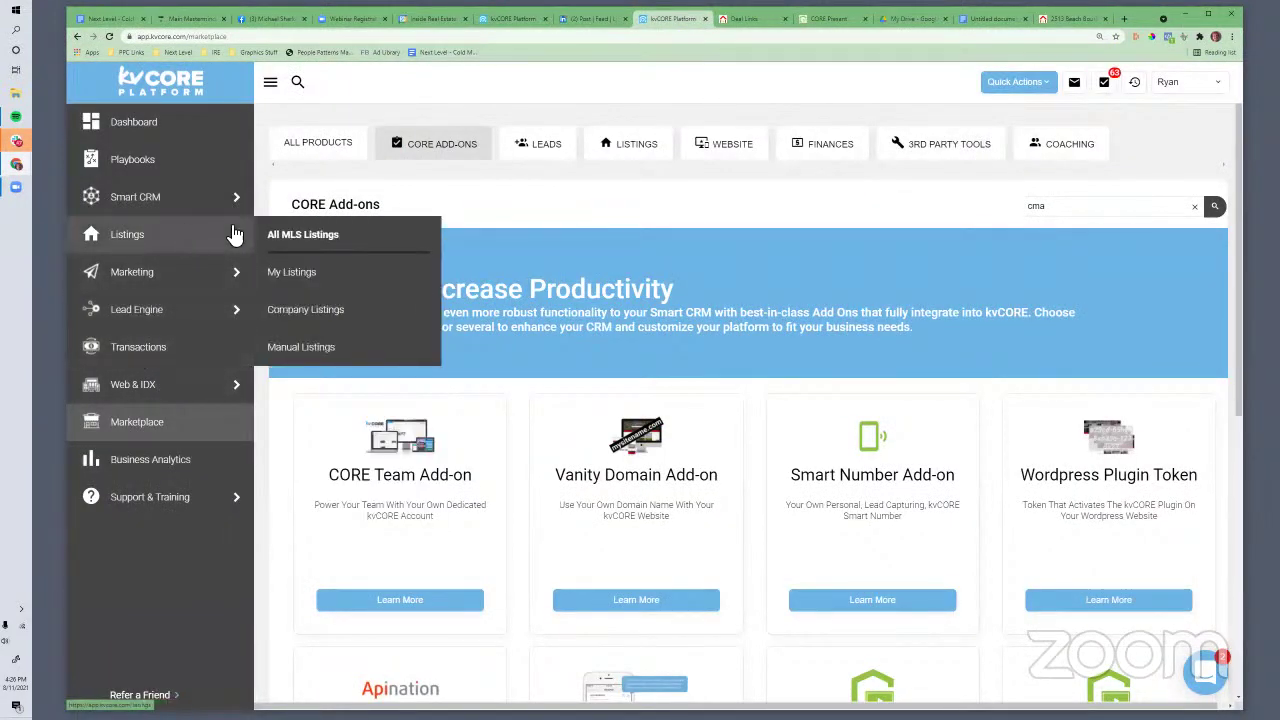
{"action": "left_click", "coordinate": [289, 248]}
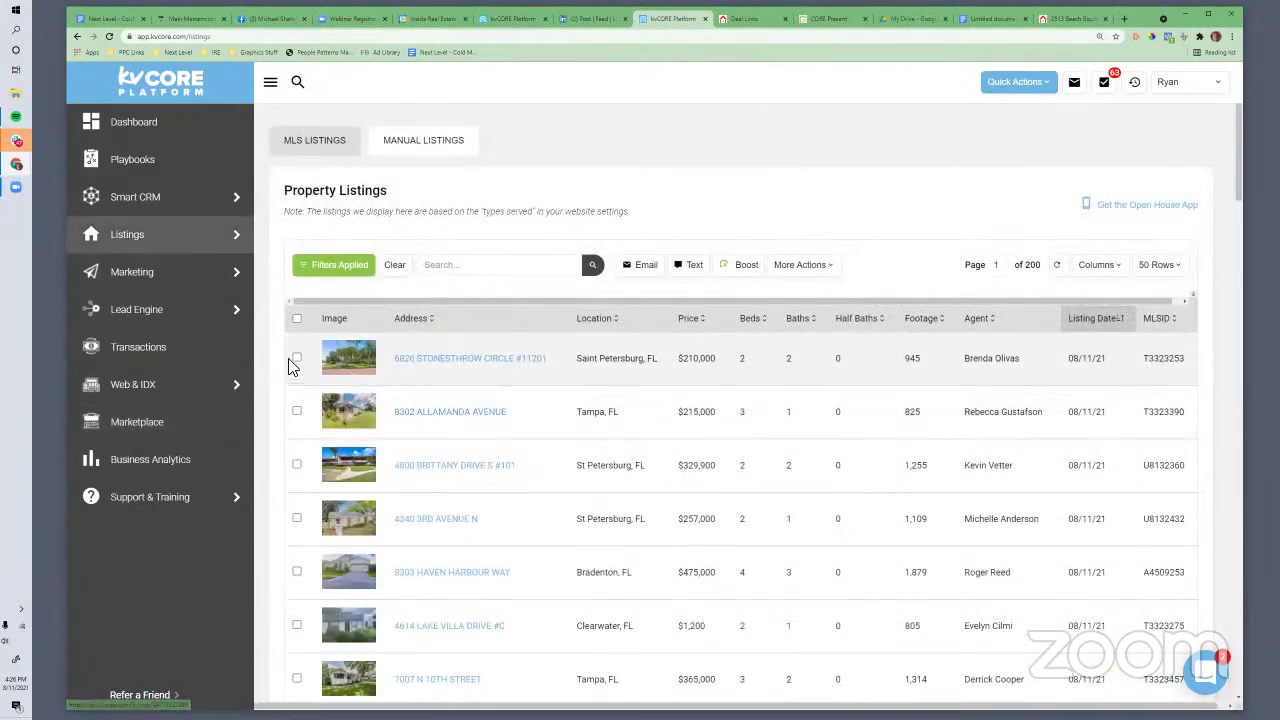
{"action": "left_click", "coordinate": [297, 357]}
{"action": "left_click", "coordinate": [802, 265]}
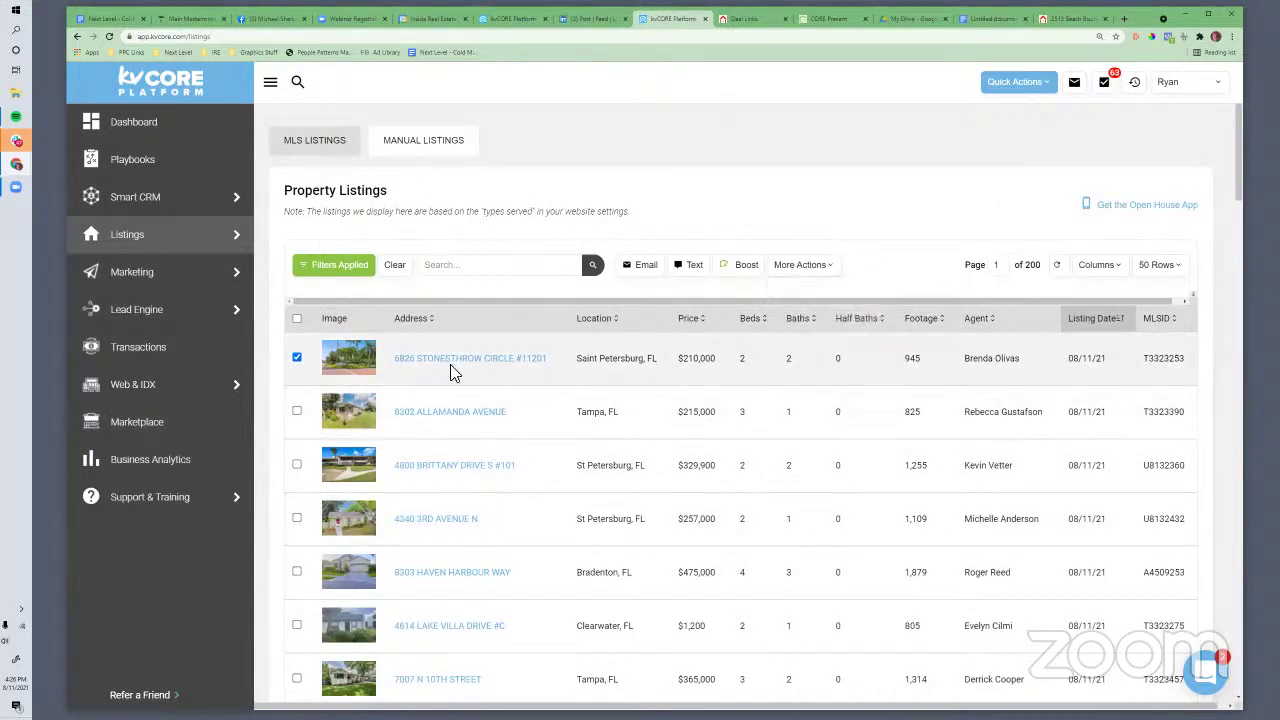
{"action": "left_click", "coordinate": [454, 360]}
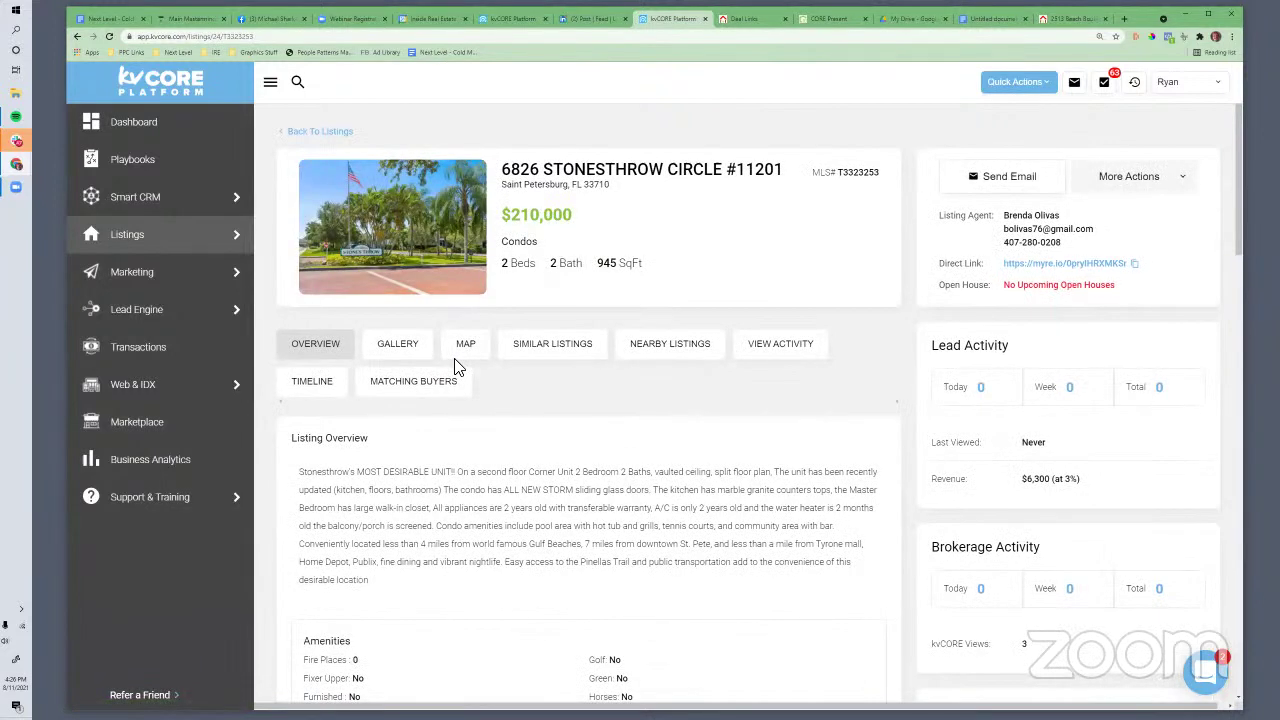
{"action": "left_click", "coordinate": [1115, 185]}
{"action": "left_click", "coordinate": [1127, 294]}
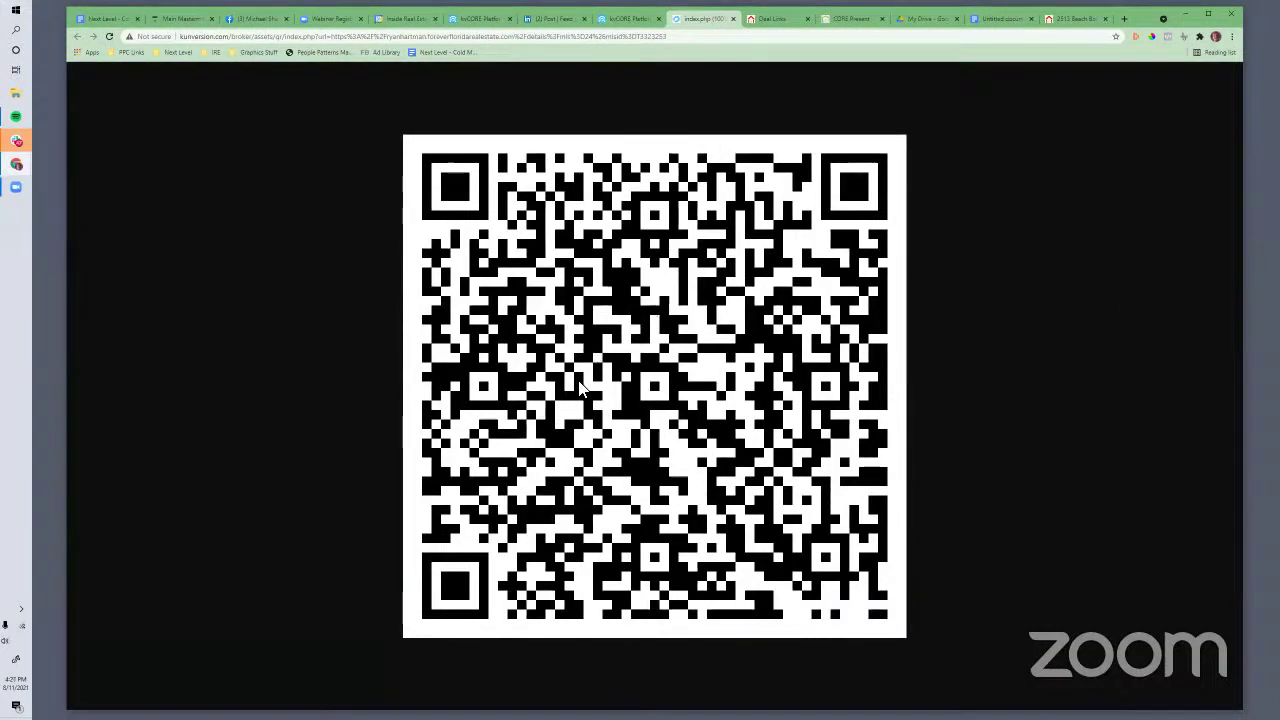
{"action": "left_click", "coordinate": [638, 20]}
{"action": "left_click", "coordinate": [688, 18]}
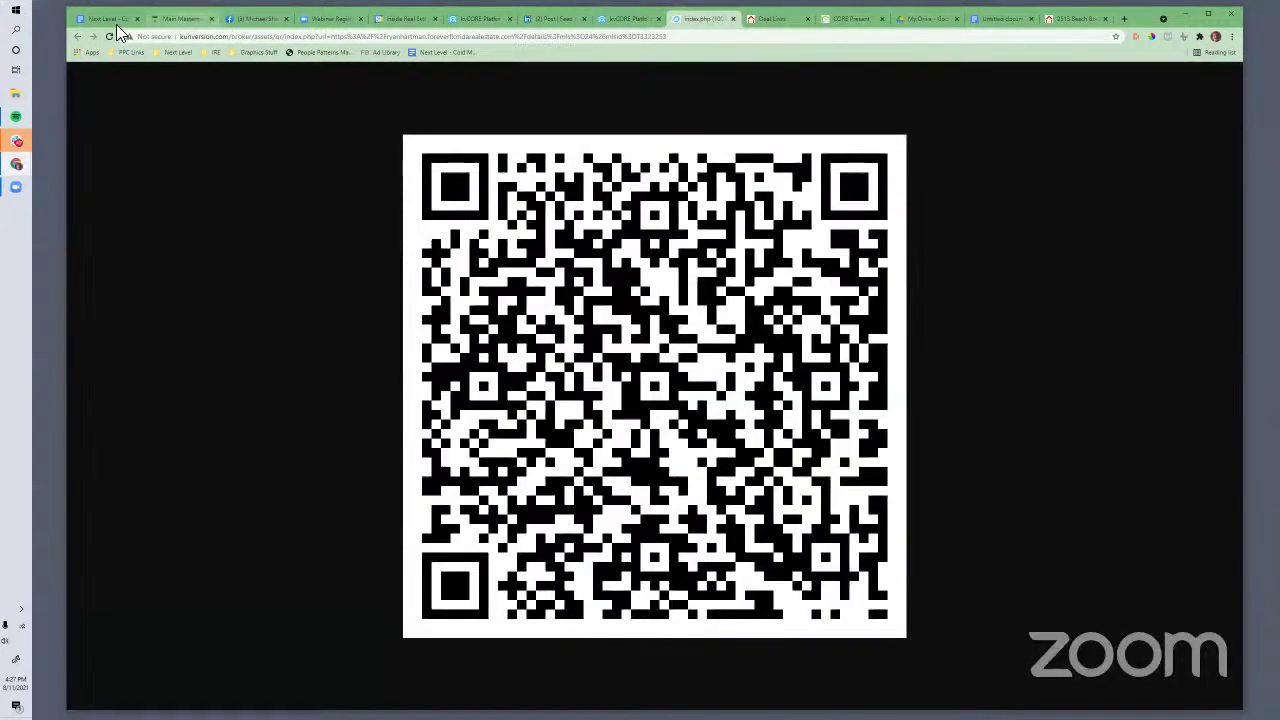
{"action": "left_click", "coordinate": [114, 18]}
Deselect the Also offer note in the current document
{"action": "scroll", "coordinate": [682, 430], "scroll_direction": "up", "scroll_amount": 3}
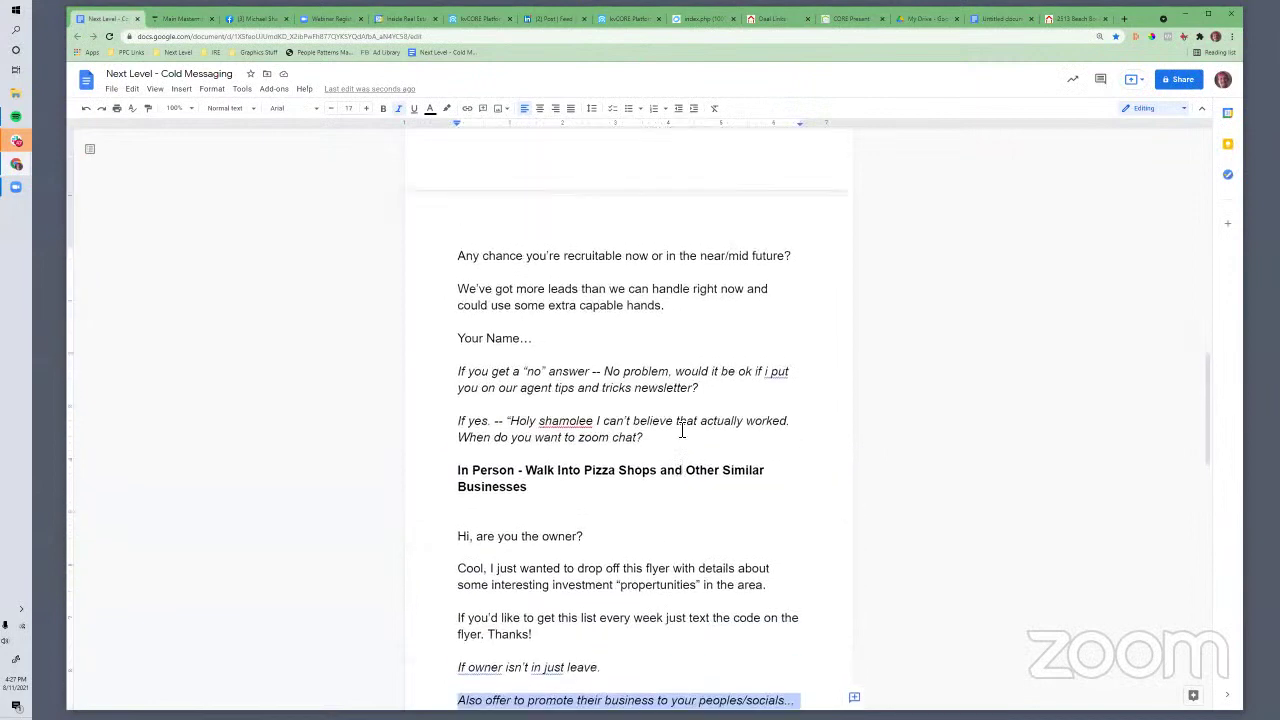
{"action": "scroll", "coordinate": [683, 434], "scroll_direction": "down", "scroll_amount": 3}
{"action": "scroll", "coordinate": [672, 500], "scroll_direction": "up", "scroll_amount": 2}
{"action": "left_click", "coordinate": [628, 556]}
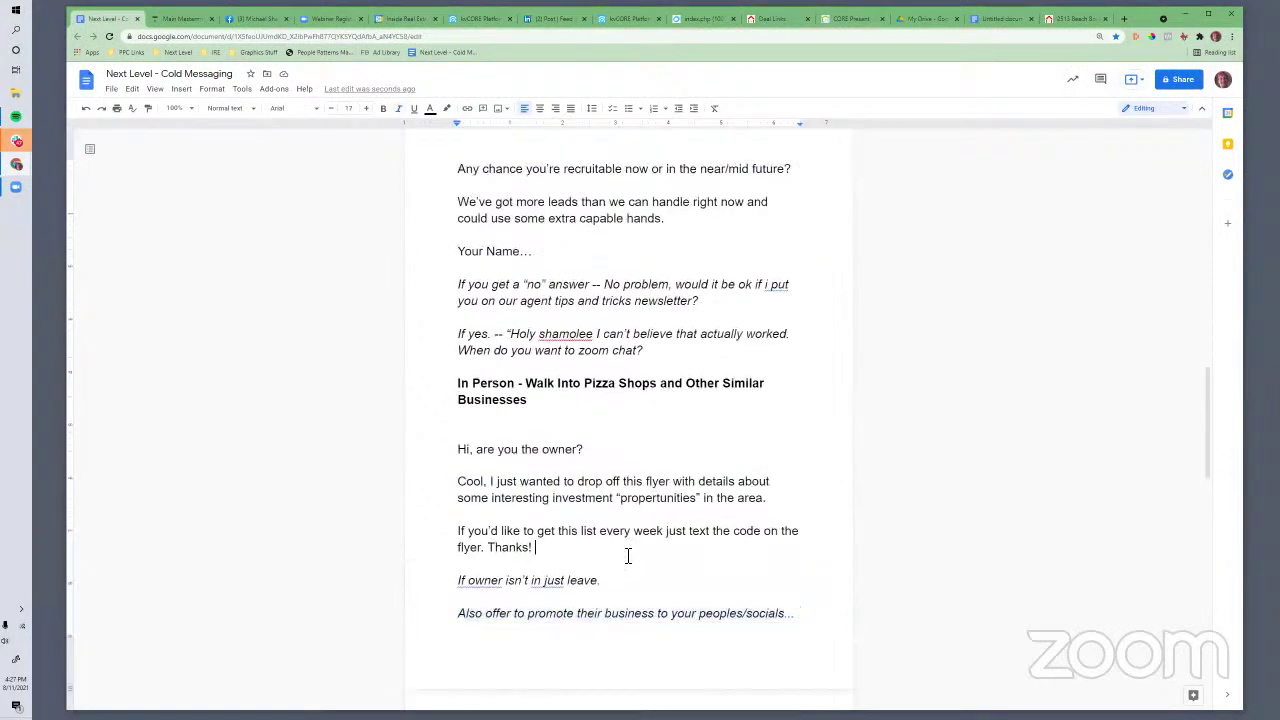
{"action": "scroll", "coordinate": [626, 557], "scroll_direction": "down", "scroll_amount": 4}
{"action": "scroll", "coordinate": [623, 654], "scroll_direction": "down", "scroll_amount": 3}
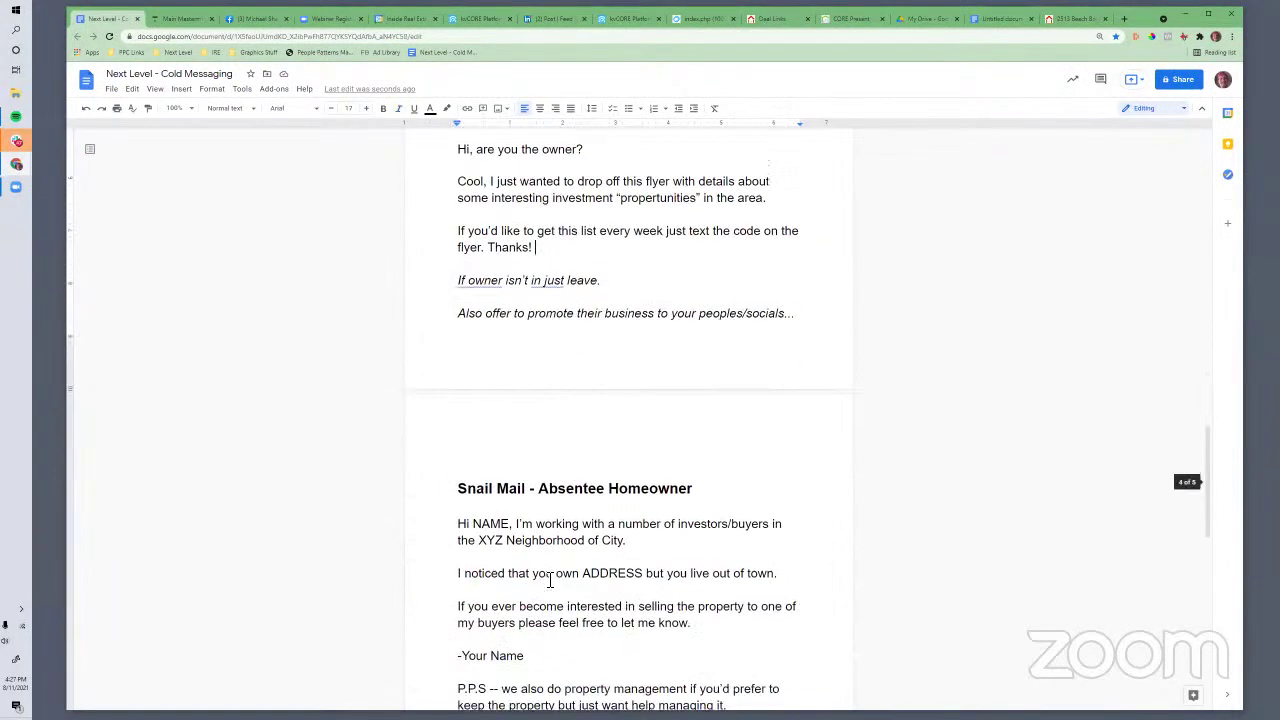
{"action": "scroll", "coordinate": [551, 580], "scroll_direction": "up", "scroll_amount": 5}
{"action": "scroll", "coordinate": [554, 580], "scroll_direction": "up", "scroll_amount": 1}
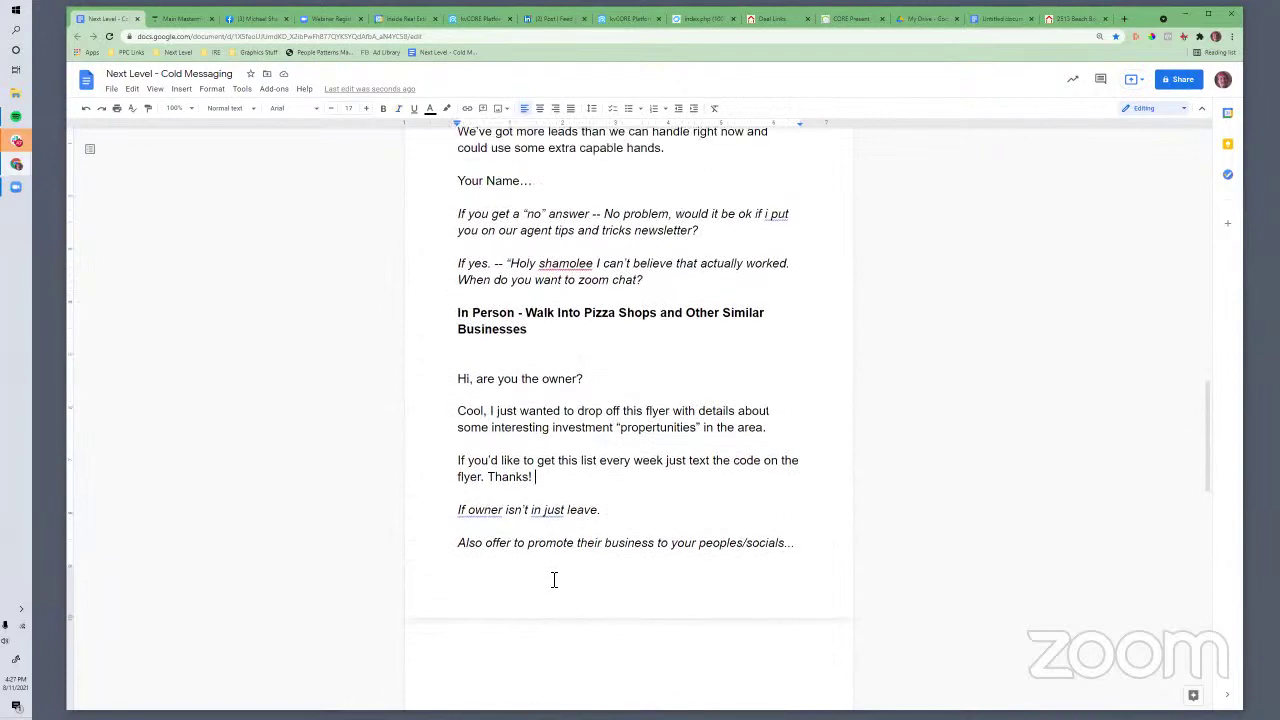
{"action": "scroll", "coordinate": [554, 580], "scroll_direction": "down", "scroll_amount": 2}
{"action": "scroll", "coordinate": [554, 580], "scroll_direction": "up", "scroll_amount": 2}
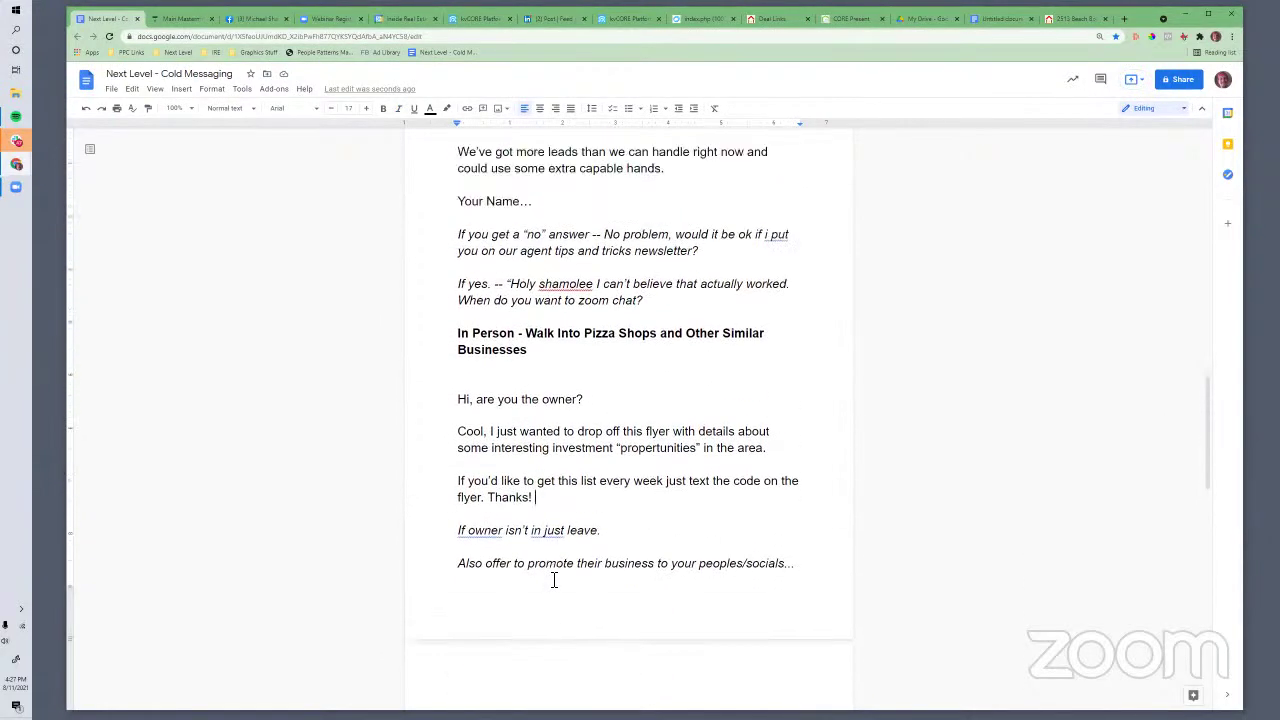
{"action": "scroll", "coordinate": [554, 580], "scroll_direction": "down", "scroll_amount": 1}
{"action": "scroll", "coordinate": [554, 580], "scroll_direction": "up", "scroll_amount": 3}
In the Untitled document flyer, clear the selection and place the caret just after the QR code
{"action": "left_click", "coordinate": [984, 17]}
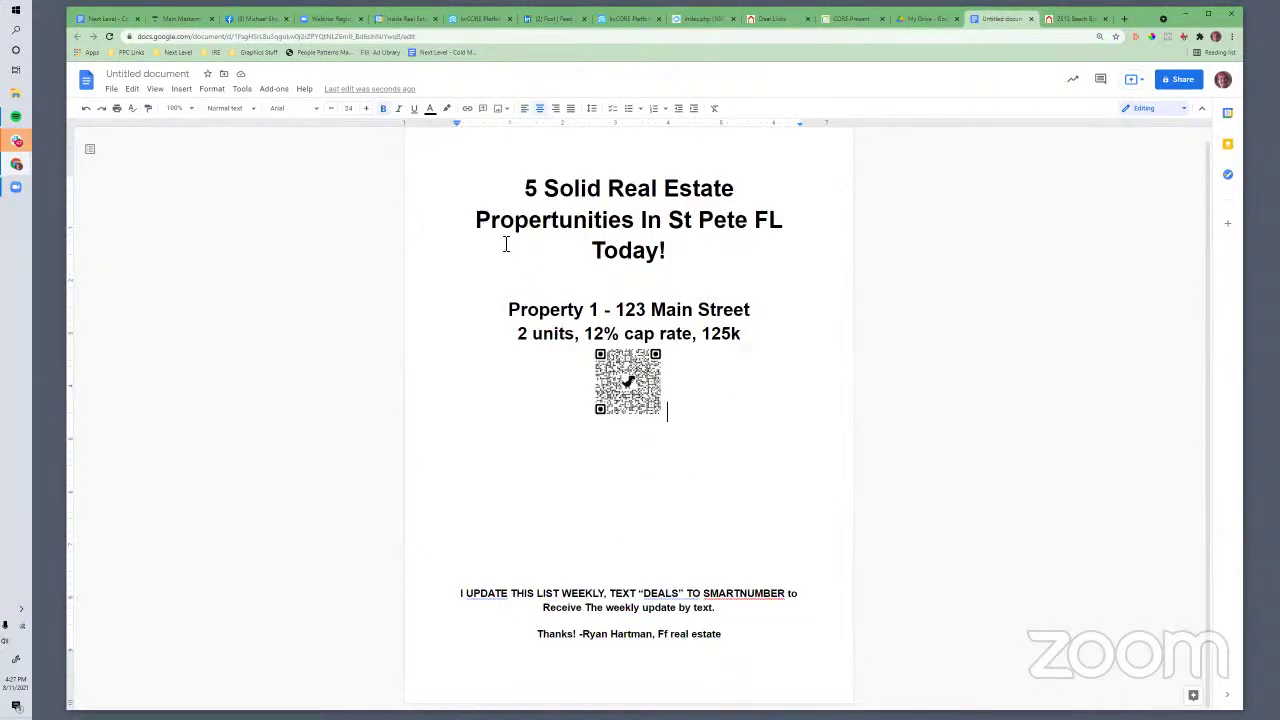
{"action": "left_click_drag", "start_coordinate": [590, 240], "coordinate": [688, 540]}
{"action": "left_click_drag", "start_coordinate": [688, 593], "coordinate": [732, 668]}
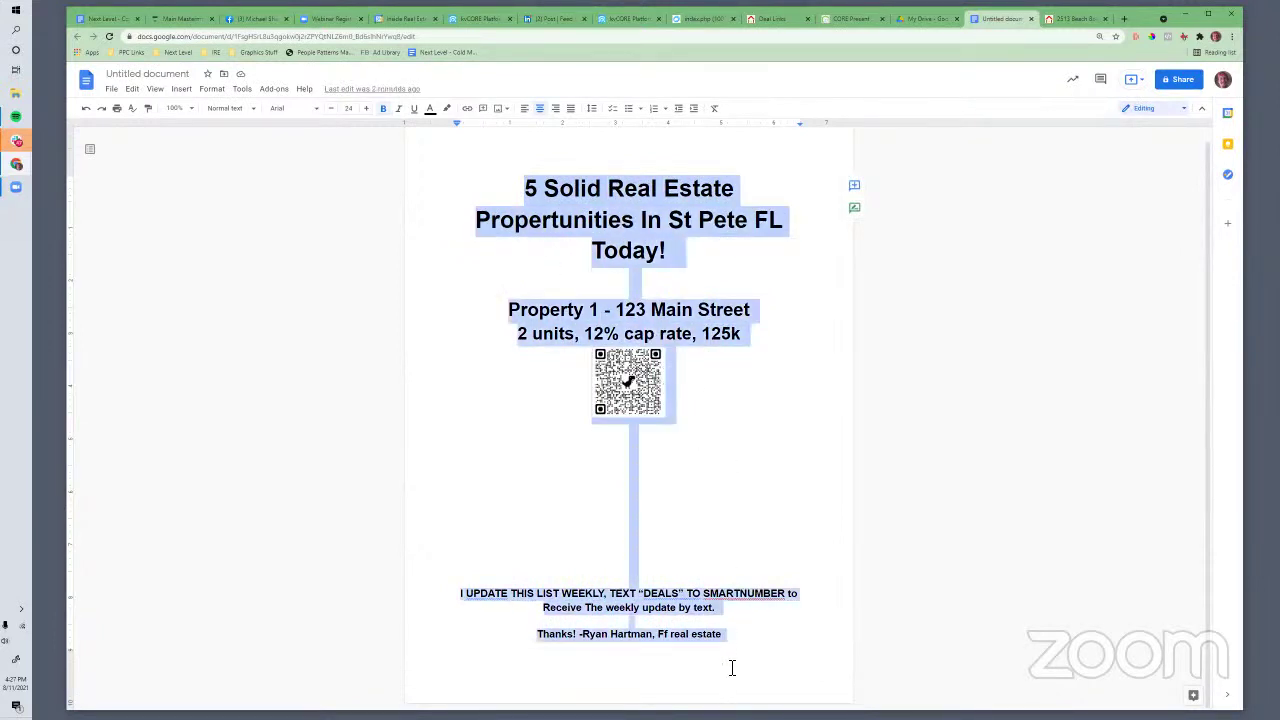
{"action": "left_click", "coordinate": [629, 503]}
{"action": "left_click", "coordinate": [630, 382]}
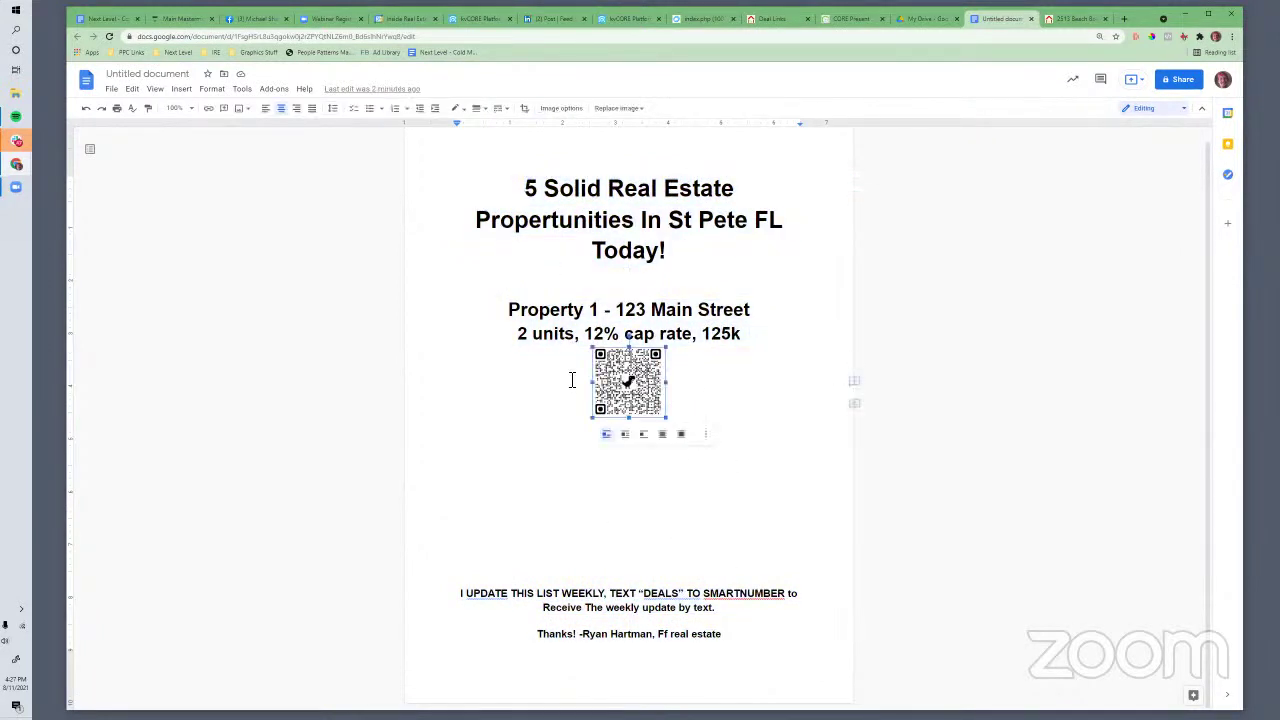
{"action": "left_click", "coordinate": [674, 366]}
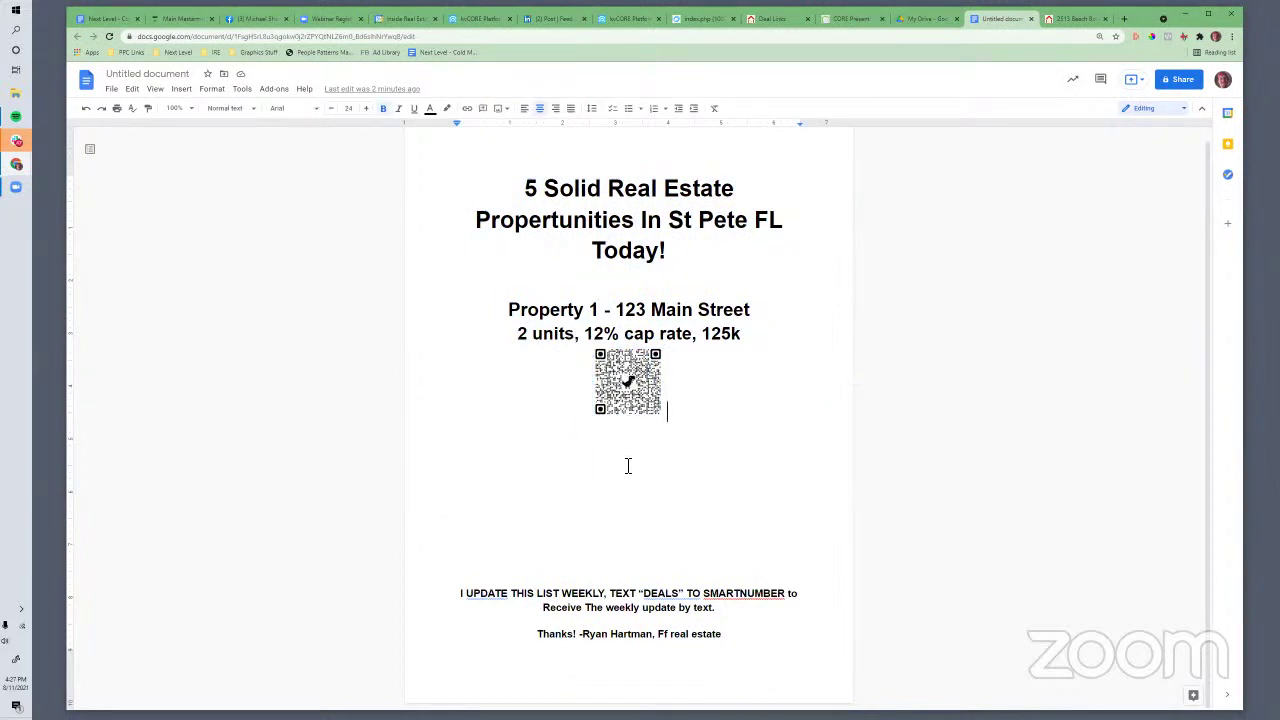
{"action": "scroll", "coordinate": [628, 466], "scroll_direction": "up", "scroll_amount": 1}
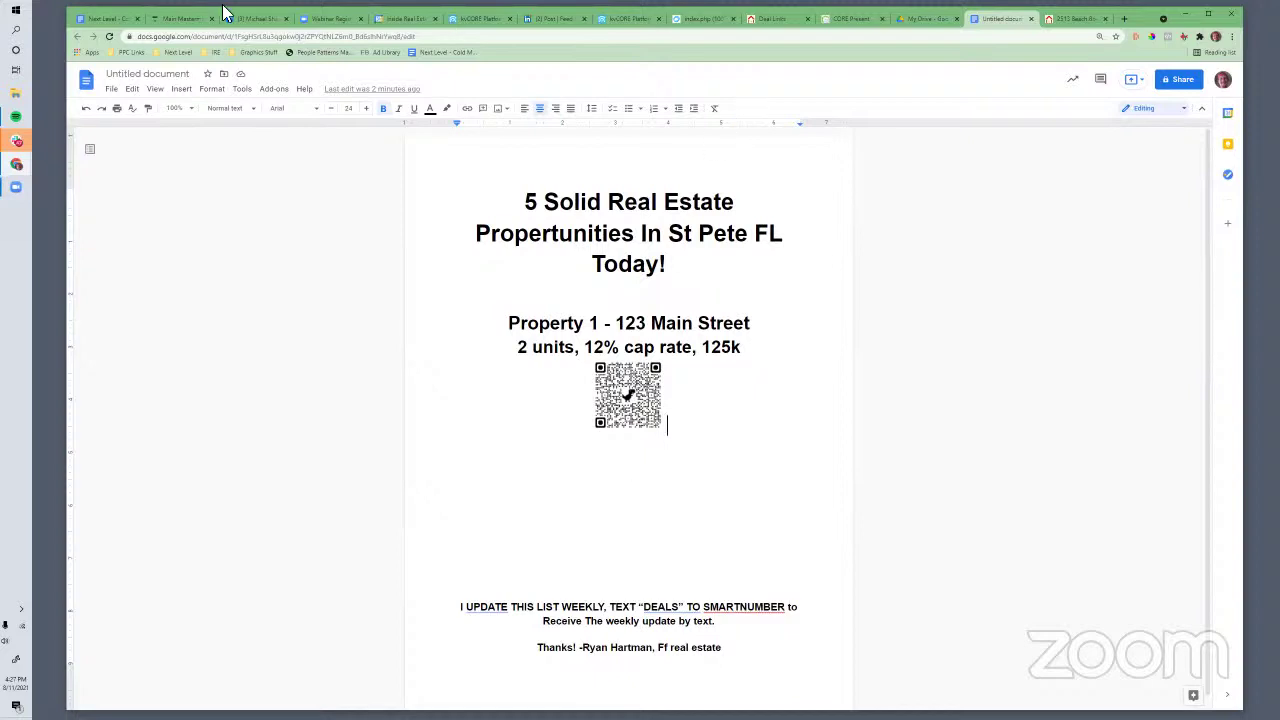
Switch to Next Level - Cold Messaging and scroll down to Snail Mail - Absentee Homeowner
{"action": "left_click", "coordinate": [108, 18]}
{"action": "scroll", "coordinate": [726, 442], "scroll_direction": "down", "scroll_amount": 5}
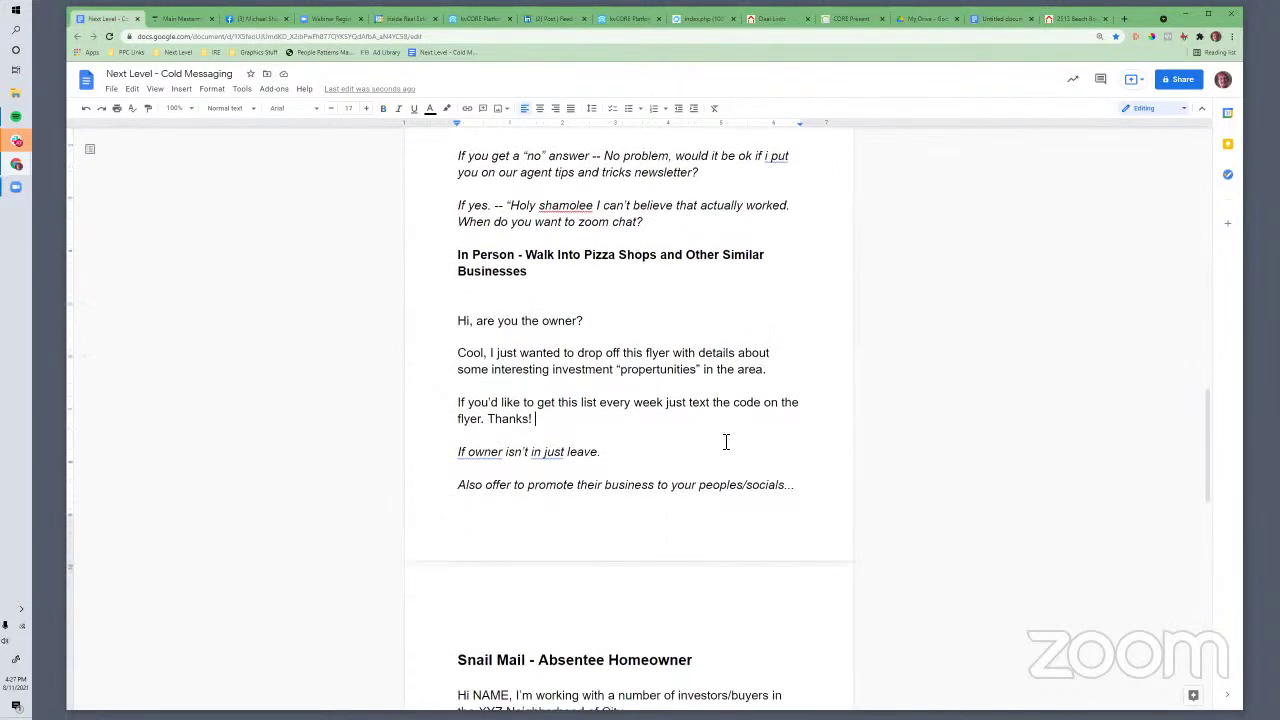
{"action": "scroll", "coordinate": [726, 442], "scroll_direction": "down", "scroll_amount": 1}
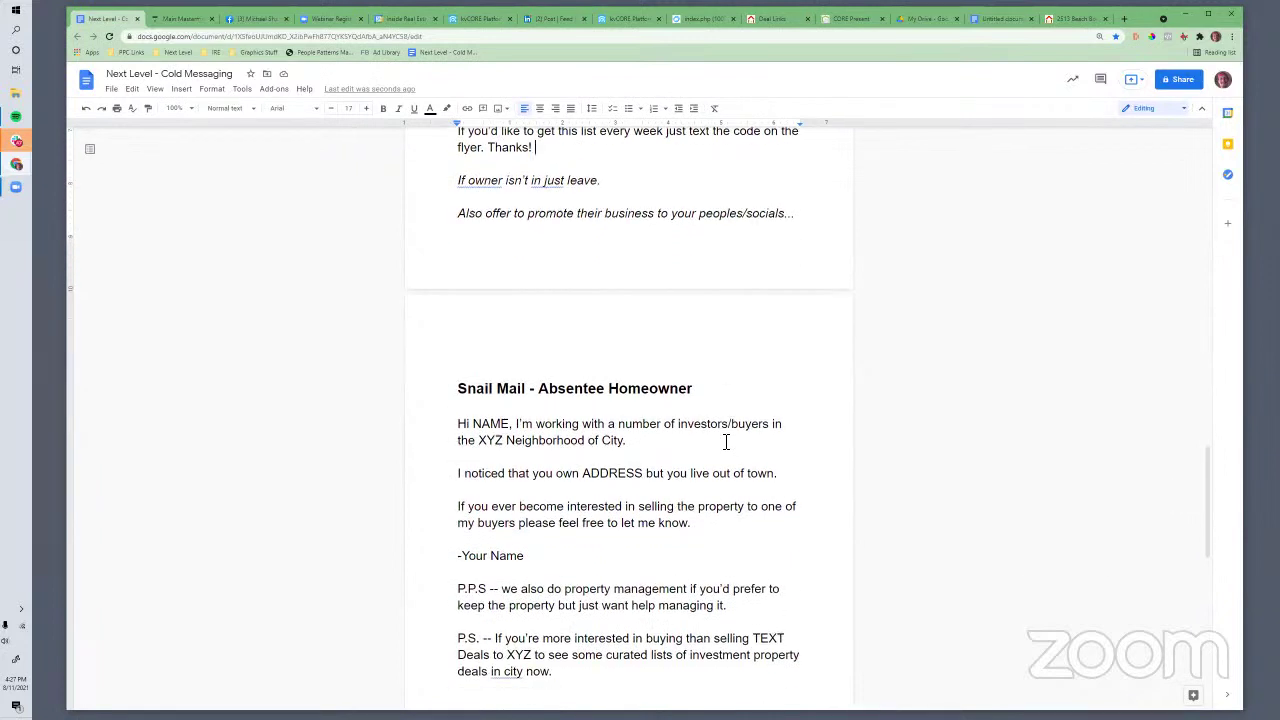
{"action": "scroll", "coordinate": [726, 442], "scroll_direction": "down", "scroll_amount": 2}
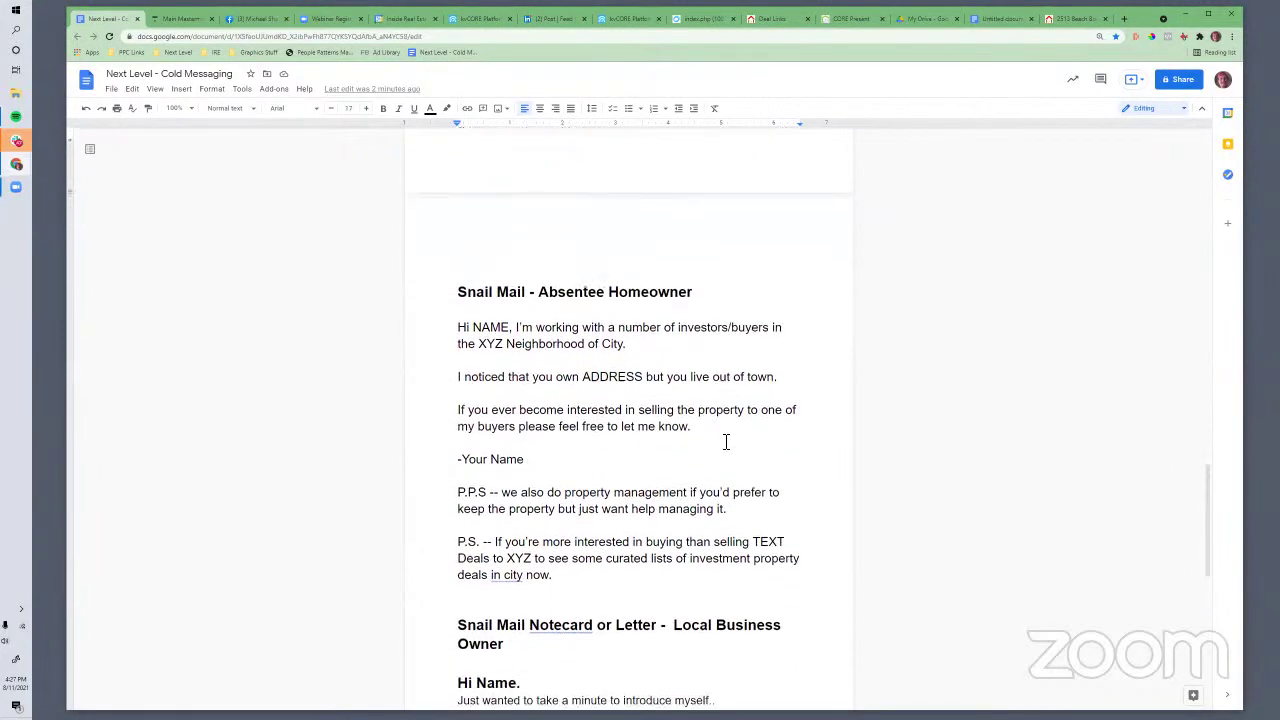
On a new flyer page, write a P.S. offering to plug the reader's business to 1525 homeowners
{"action": "left_click", "coordinate": [971, 22]}
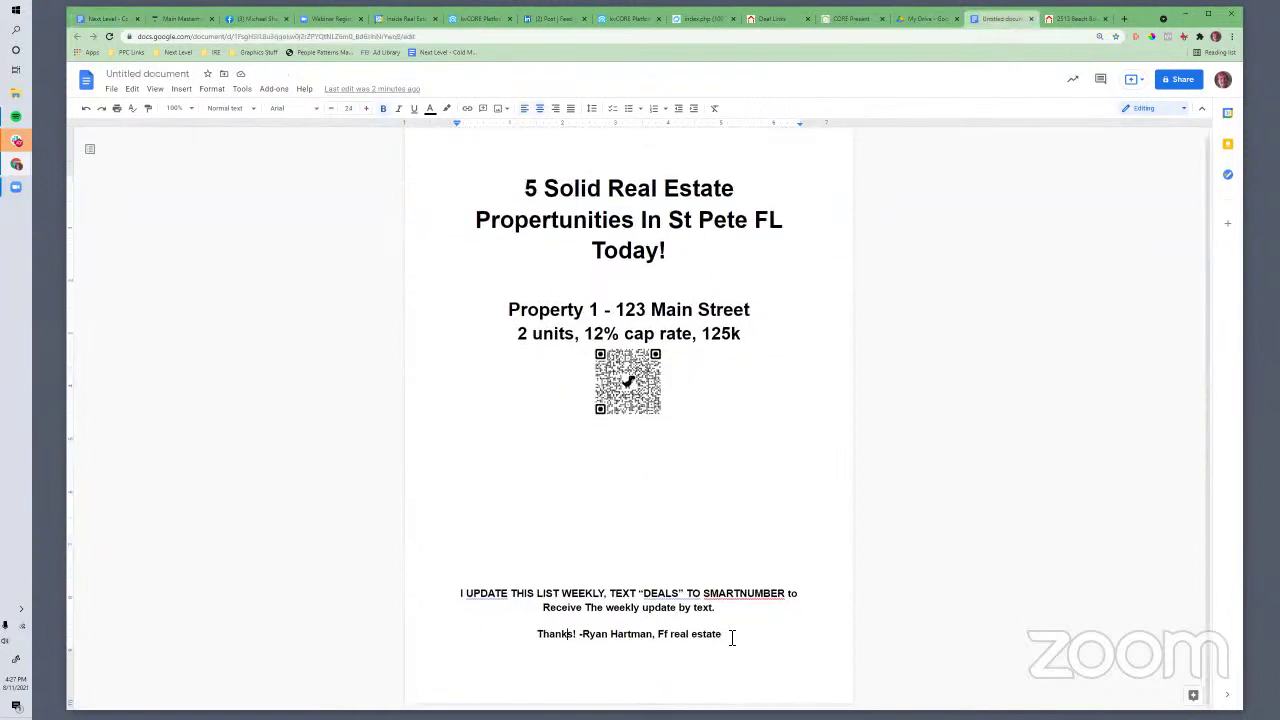
{"action": "key", "text": "ctrl+Return"}
{"action": "type", "text": "P"}
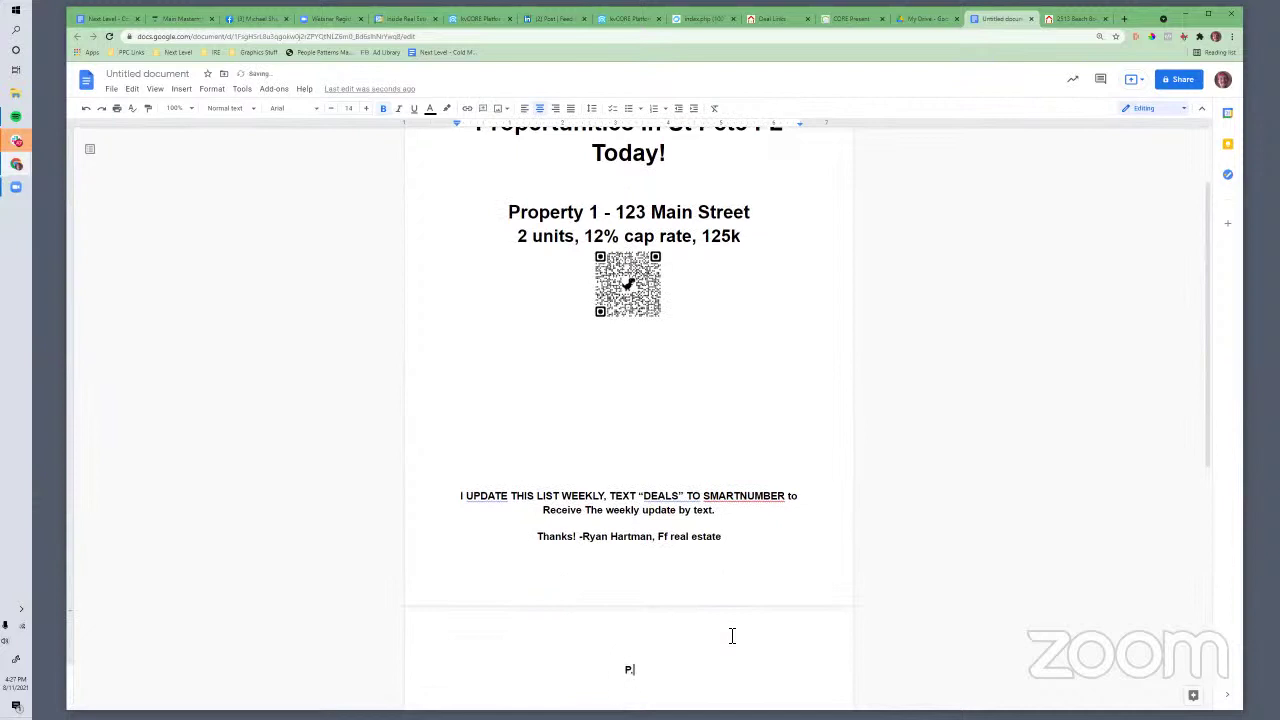
{"action": "type", "text": ".S. If you'd like for me to promote your bus"}
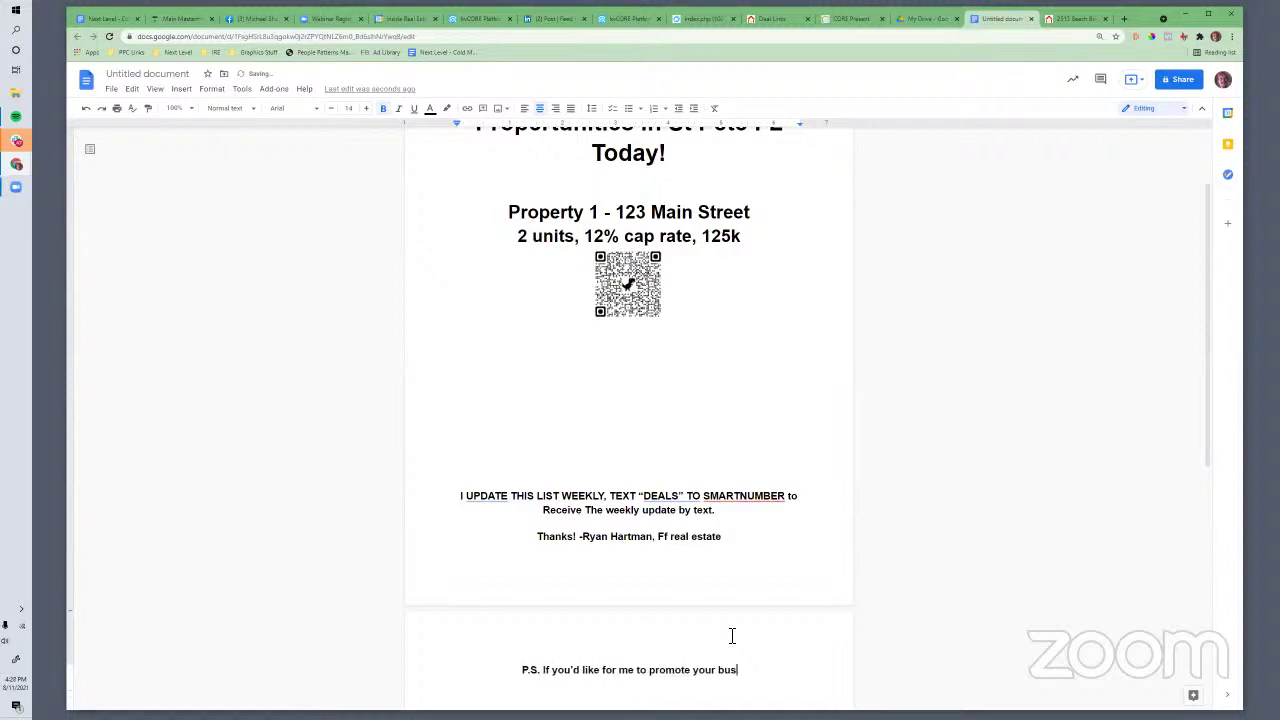
{"action": "type", "text": "iness to my "}
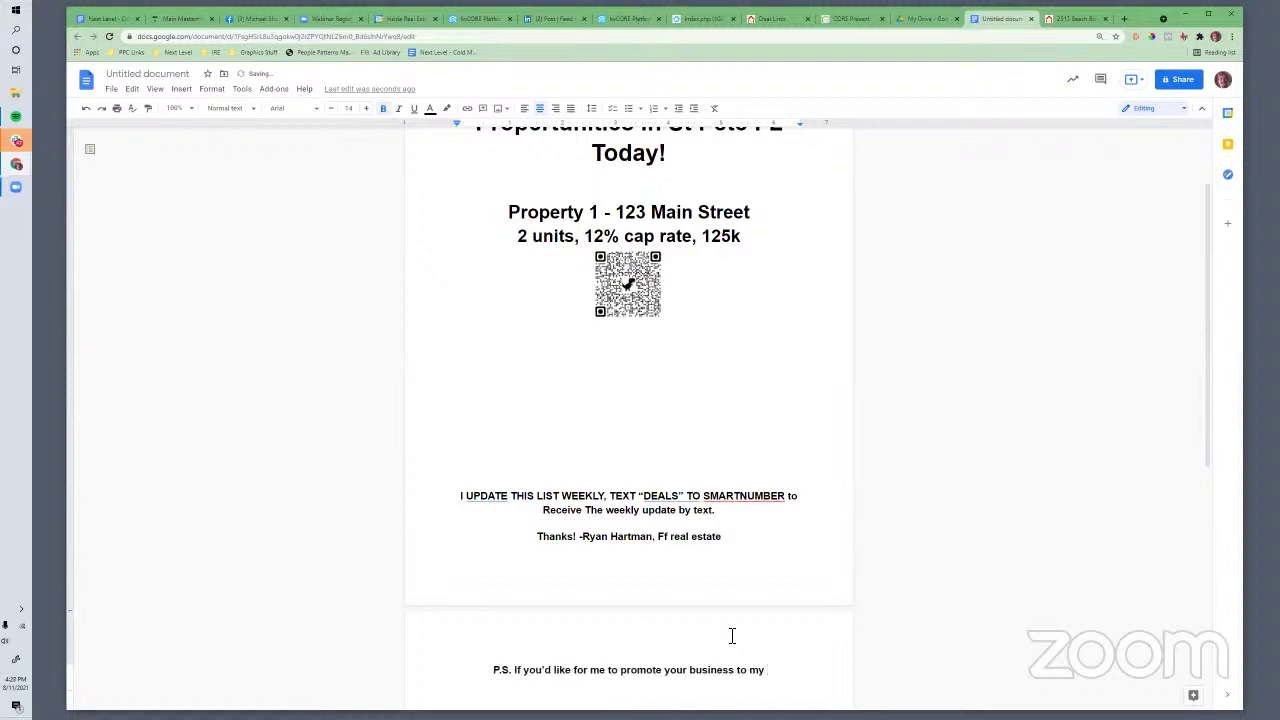
{"action": "type", "text": "database f"}
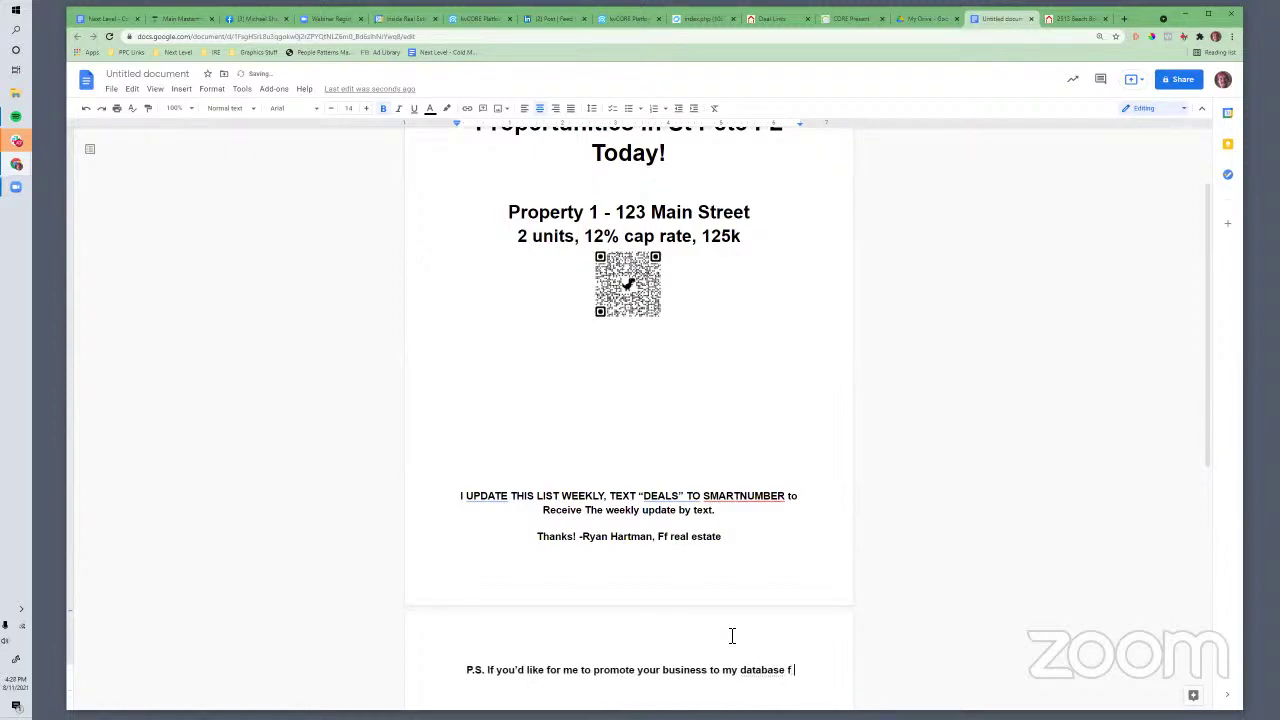
{"action": "type", "text": "or"}
{"action": "key", "text": "BackSpace"}
{"action": "key", "text": "BackSpace"}
{"action": "key", "text": "BackSpace"}
{"action": "key", "text": "BackSpace"}
{"action": "type", "text": "1525"}
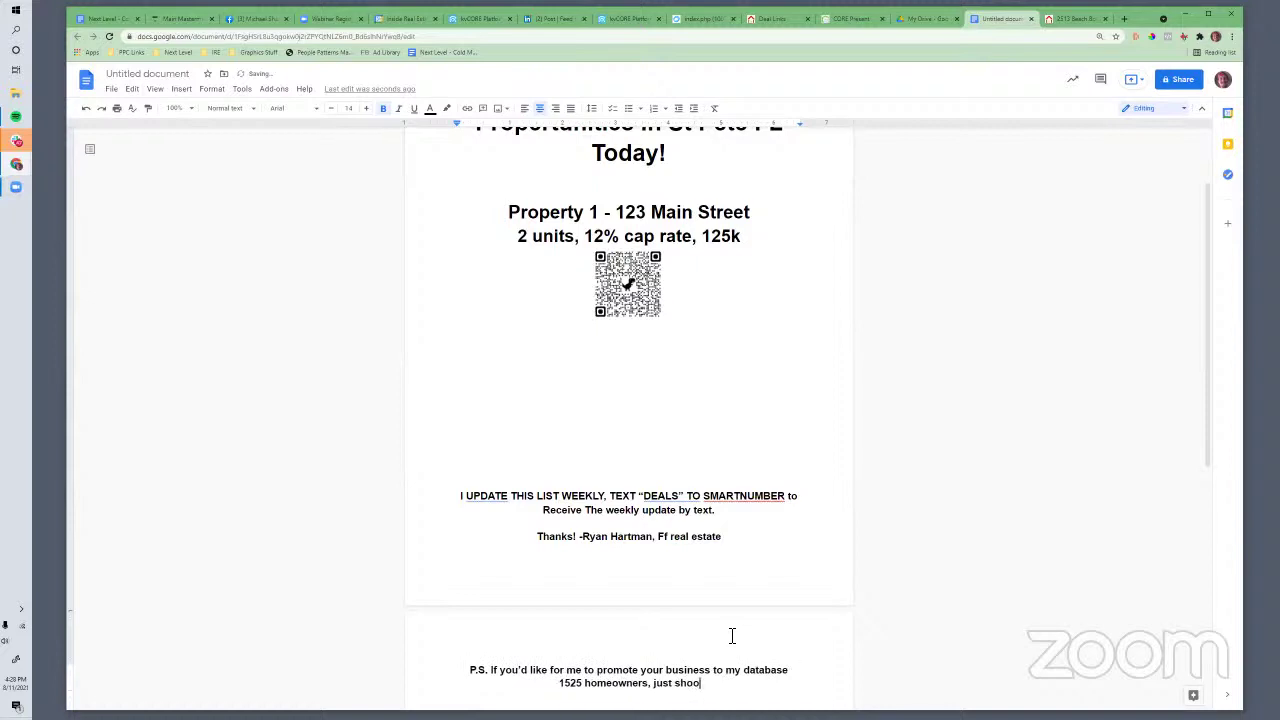
{"action": "type", "text": " homeowners, just let me know and "}
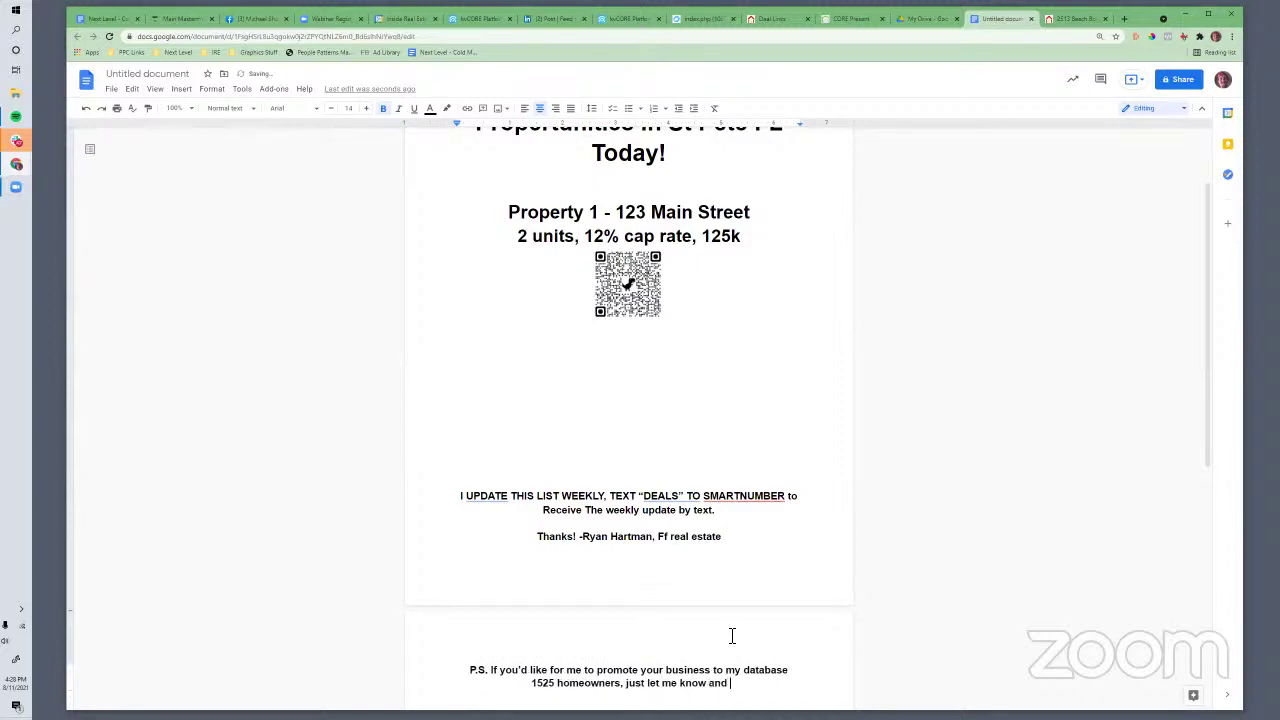
{"action": "type", "text": "I'll send out a "}
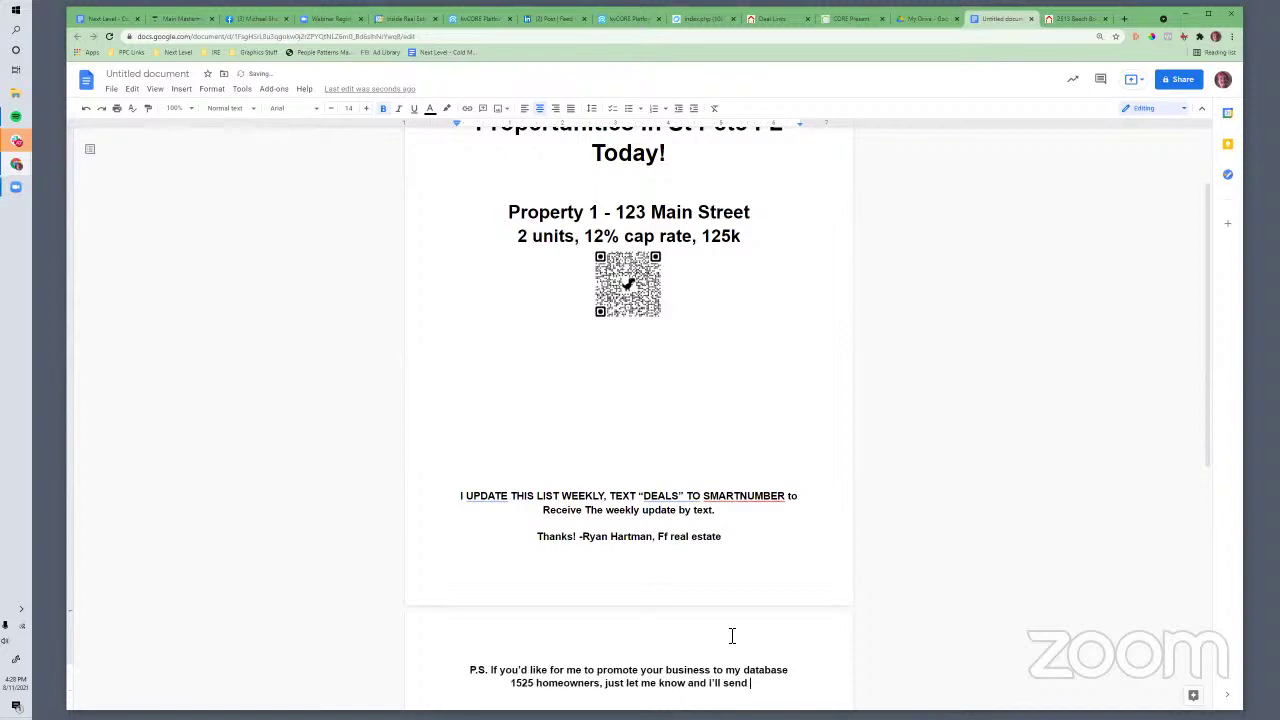
{"action": "type", "text": "quick plug."}
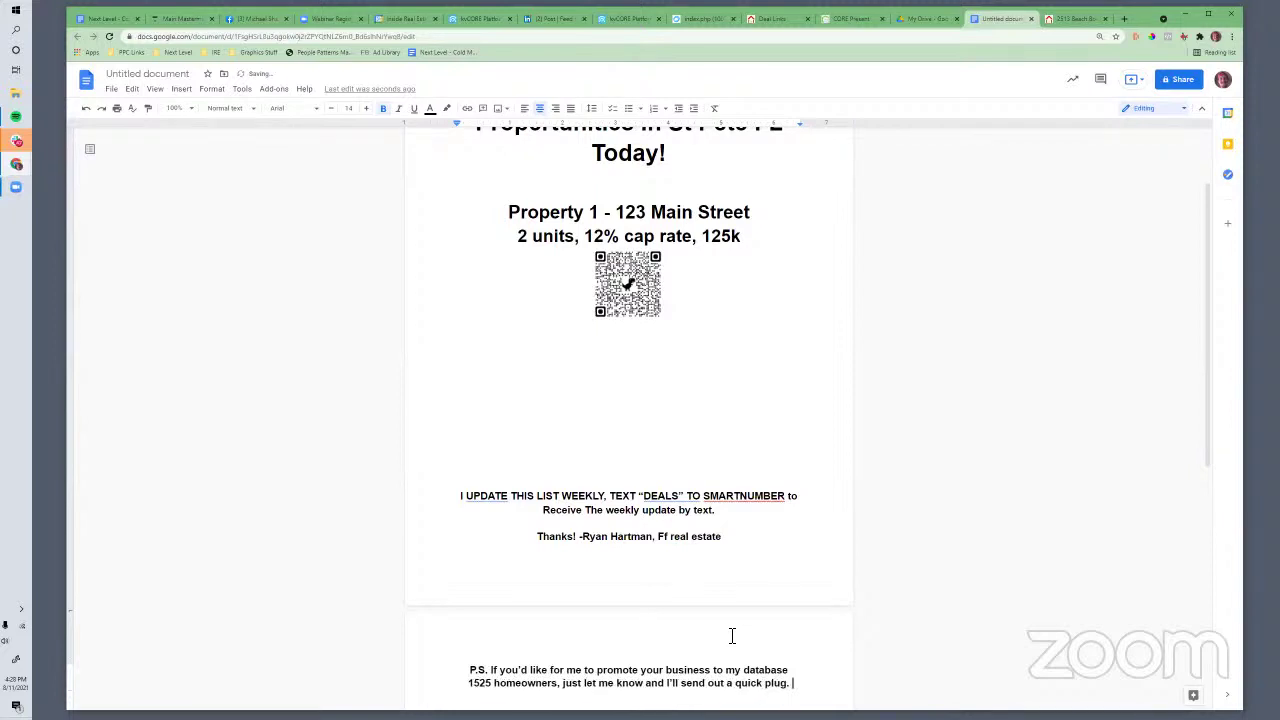
{"action": "scroll", "coordinate": [600, 570], "scroll_direction": "up", "scroll_amount": 2}
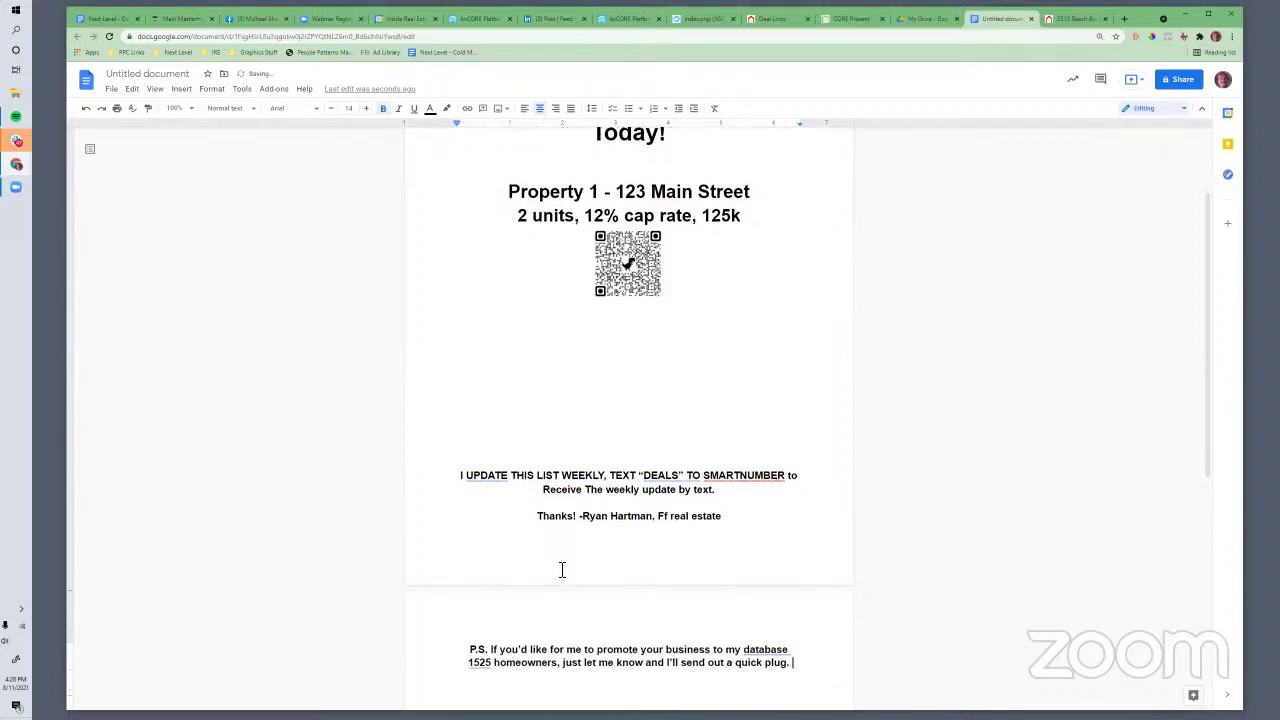
Return to the Cold Messaging doc and bring the Absentee Homeowner letter into view
{"action": "left_click", "coordinate": [108, 18]}
{"action": "scroll", "coordinate": [648, 490], "scroll_direction": "down", "scroll_amount": 8}
{"action": "scroll", "coordinate": [652, 508], "scroll_direction": "up", "scroll_amount": 5}
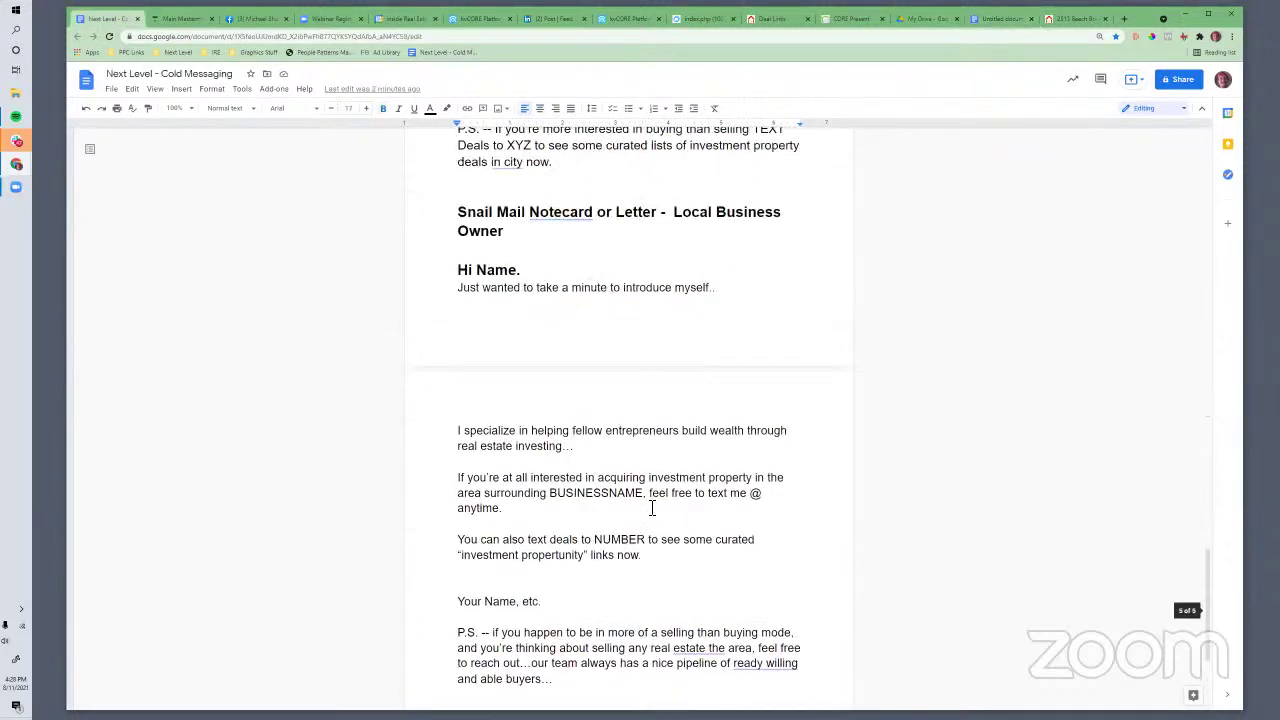
{"action": "left_click", "coordinate": [629, 520]}
{"action": "scroll", "coordinate": [629, 523], "scroll_direction": "down", "scroll_amount": 5}
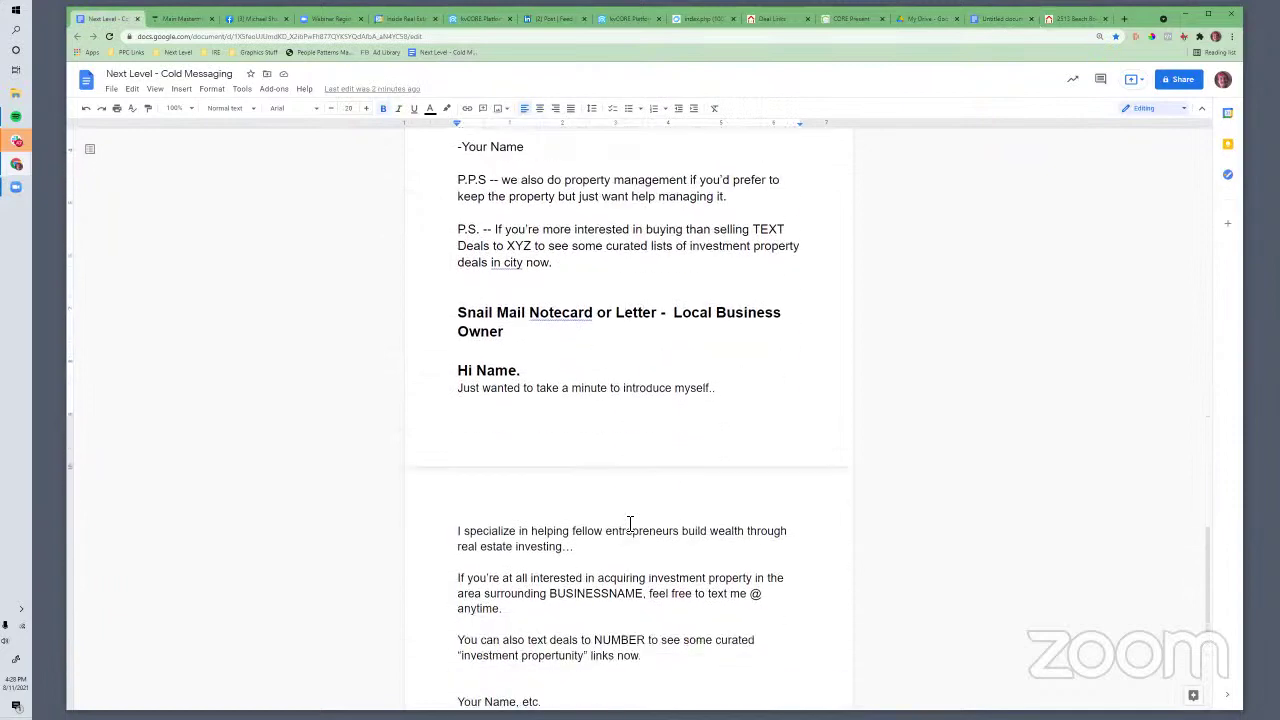
{"action": "scroll", "coordinate": [628, 528], "scroll_direction": "up", "scroll_amount": 5}
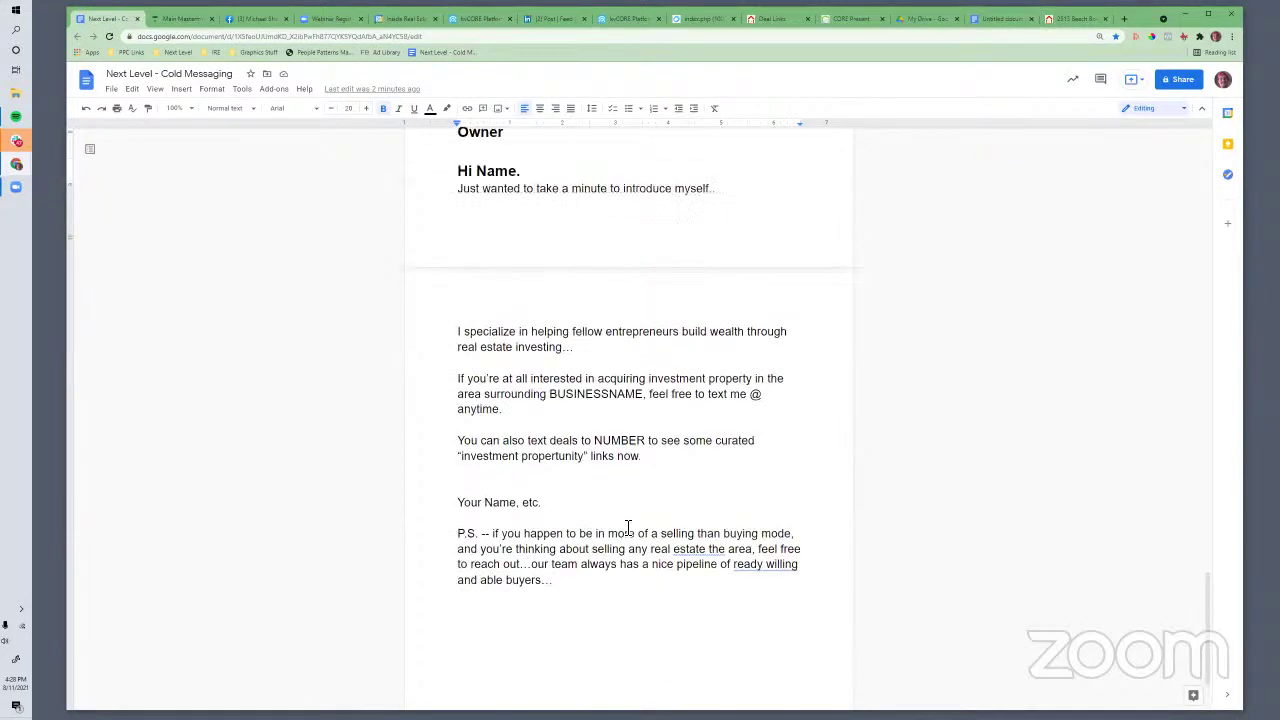
{"action": "scroll", "coordinate": [714, 440], "scroll_direction": "up", "scroll_amount": 3}
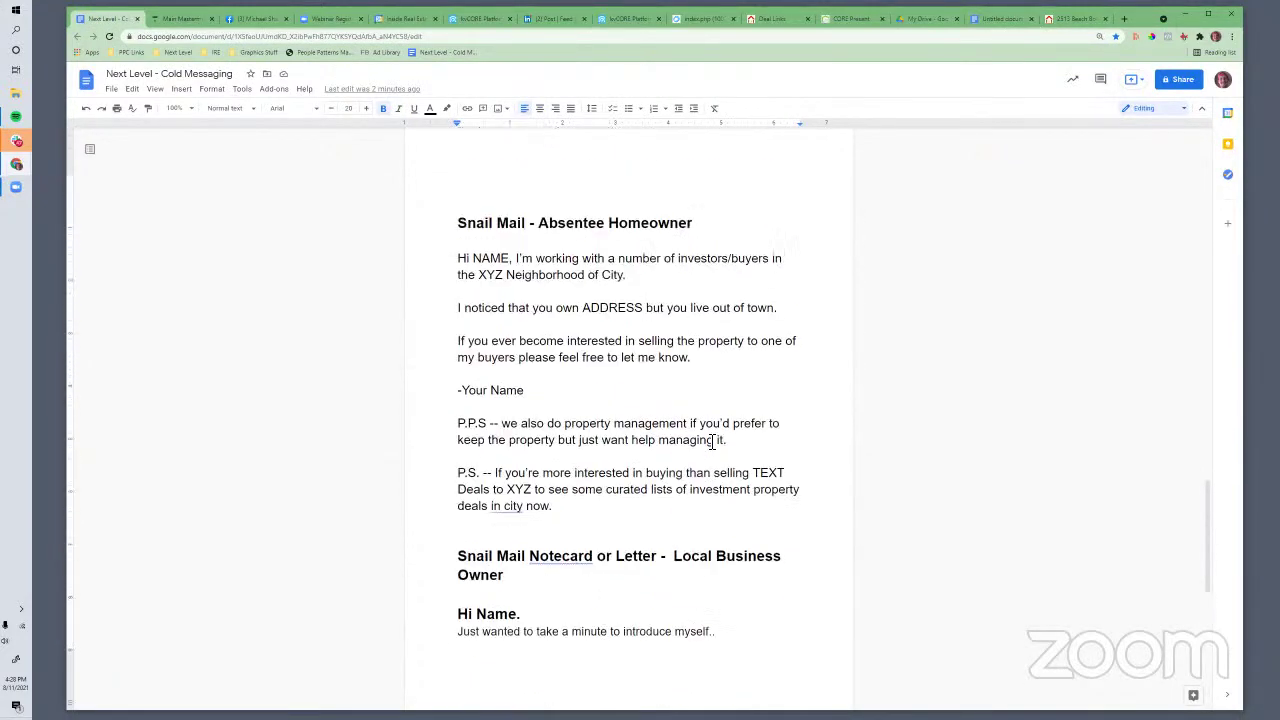
{"action": "scroll", "coordinate": [710, 437], "scroll_direction": "down", "scroll_amount": 1}
{"action": "scroll", "coordinate": [662, 430], "scroll_direction": "up", "scroll_amount": 1}
Review the letter by selecting its text, opening sentence and property-selling paragraph
{"action": "left_click", "coordinate": [531, 340]}
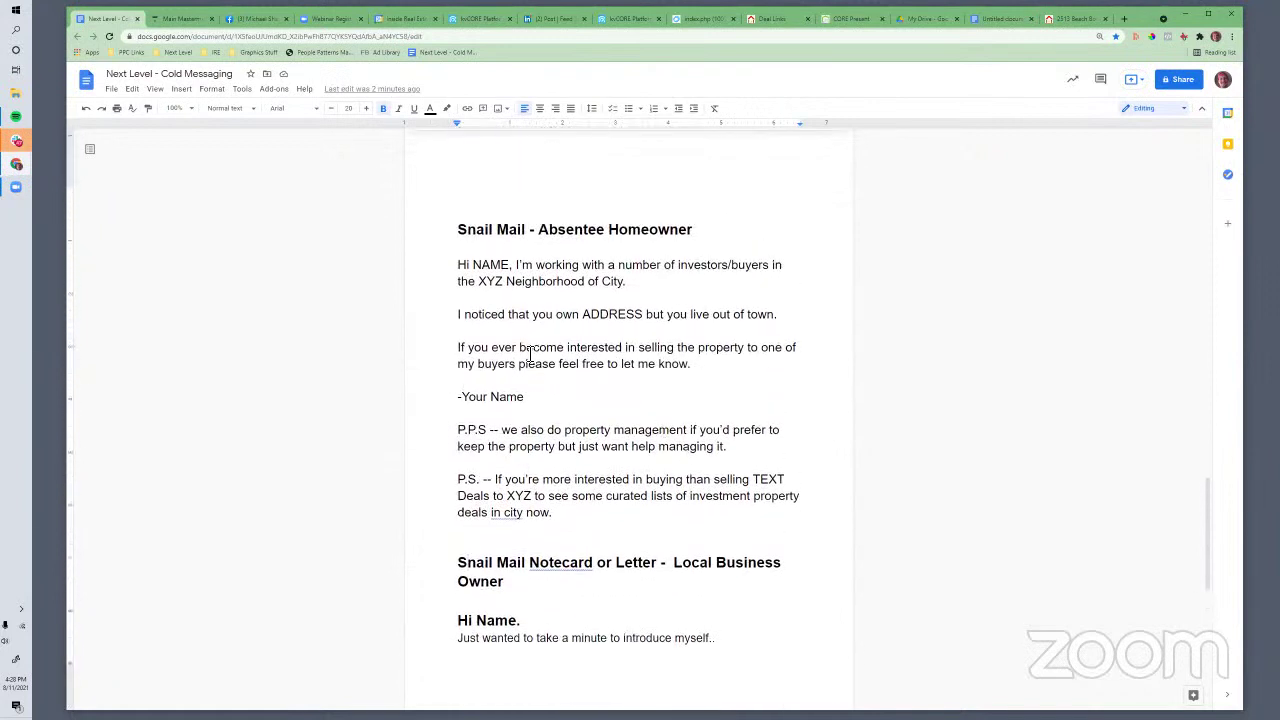
{"action": "left_click", "coordinate": [677, 528]}
{"action": "left_click", "coordinate": [482, 268]}
{"action": "left_click_drag", "start_coordinate": [465, 238], "coordinate": [607, 509]}
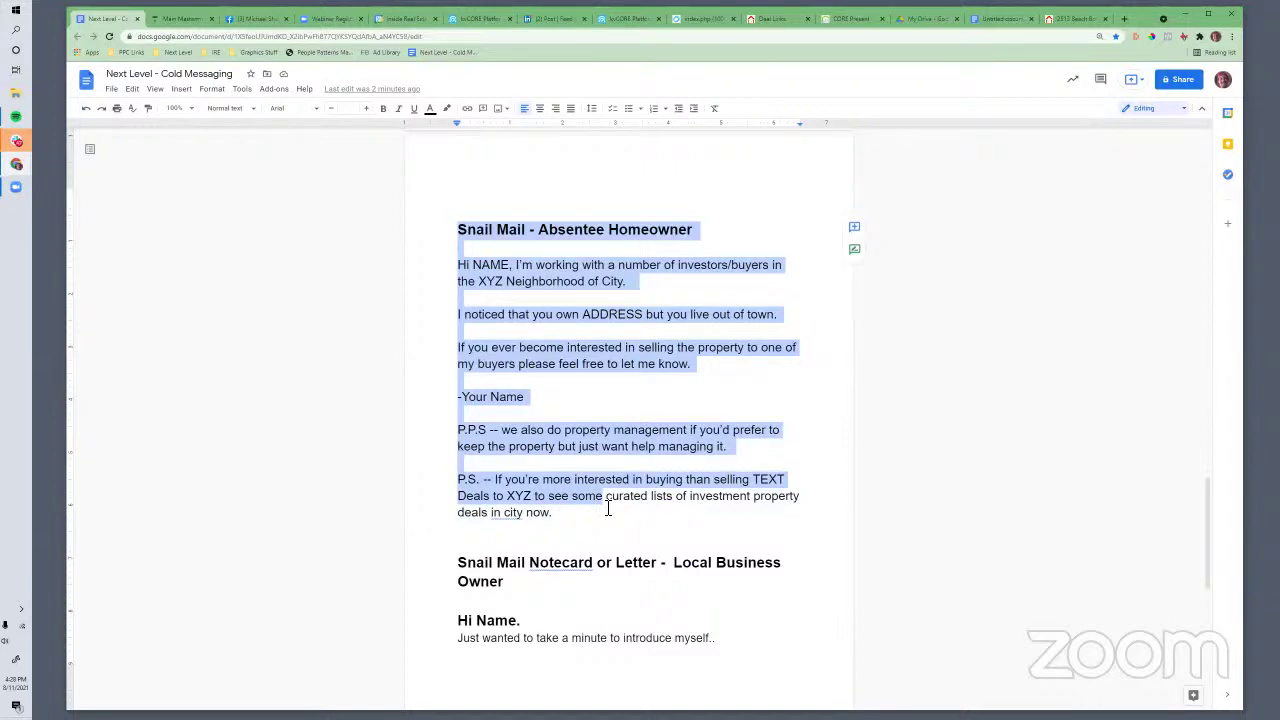
{"action": "left_click", "coordinate": [586, 283]}
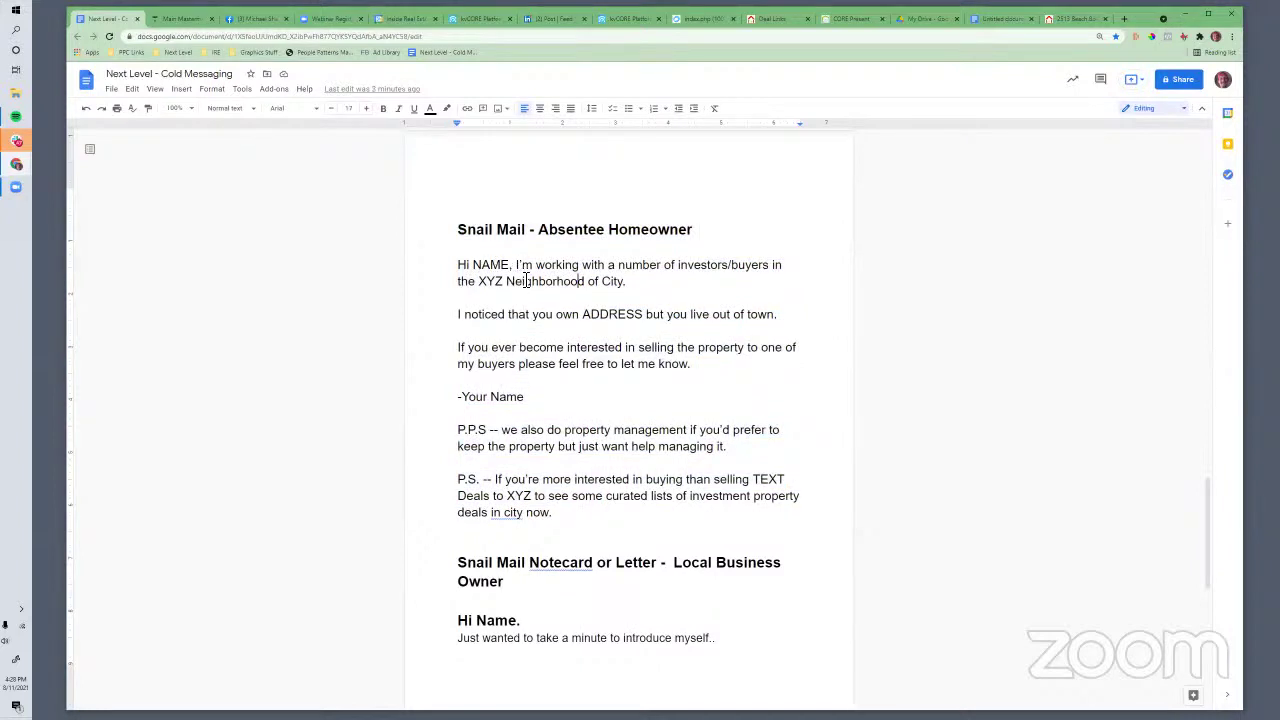
{"action": "left_click_drag", "start_coordinate": [503, 265], "coordinate": [652, 283]}
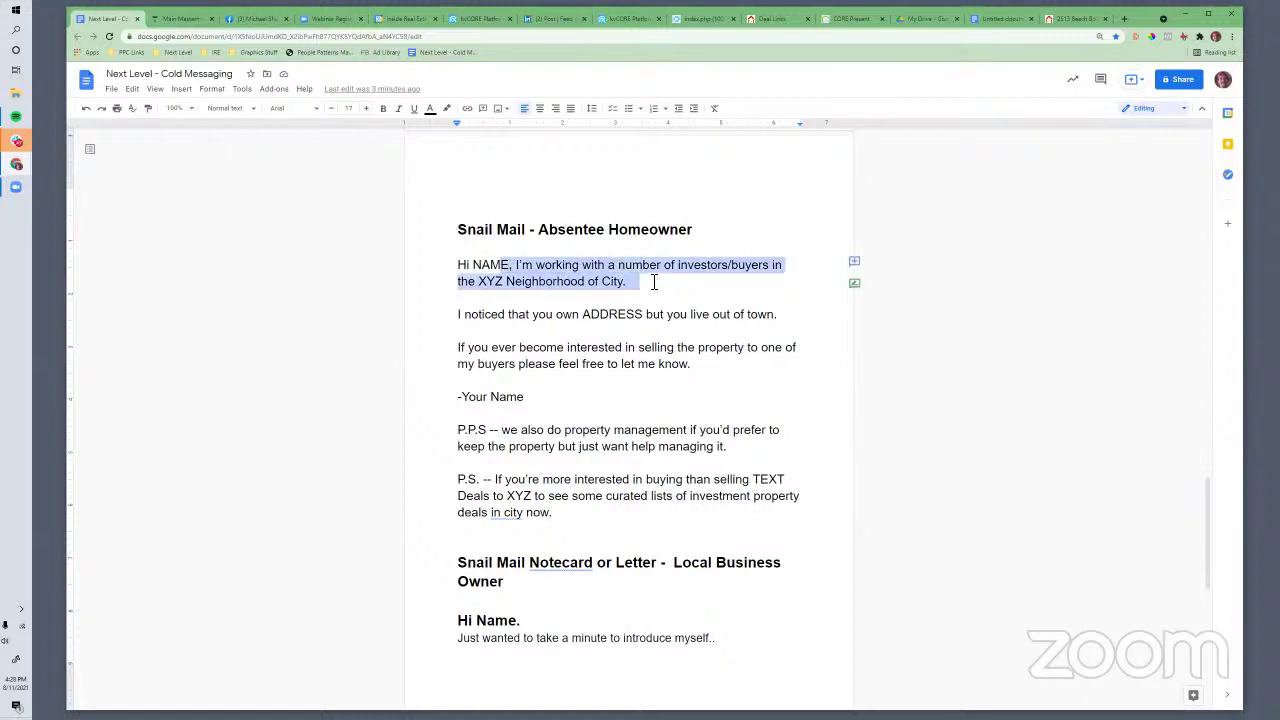
{"action": "left_click", "coordinate": [577, 265]}
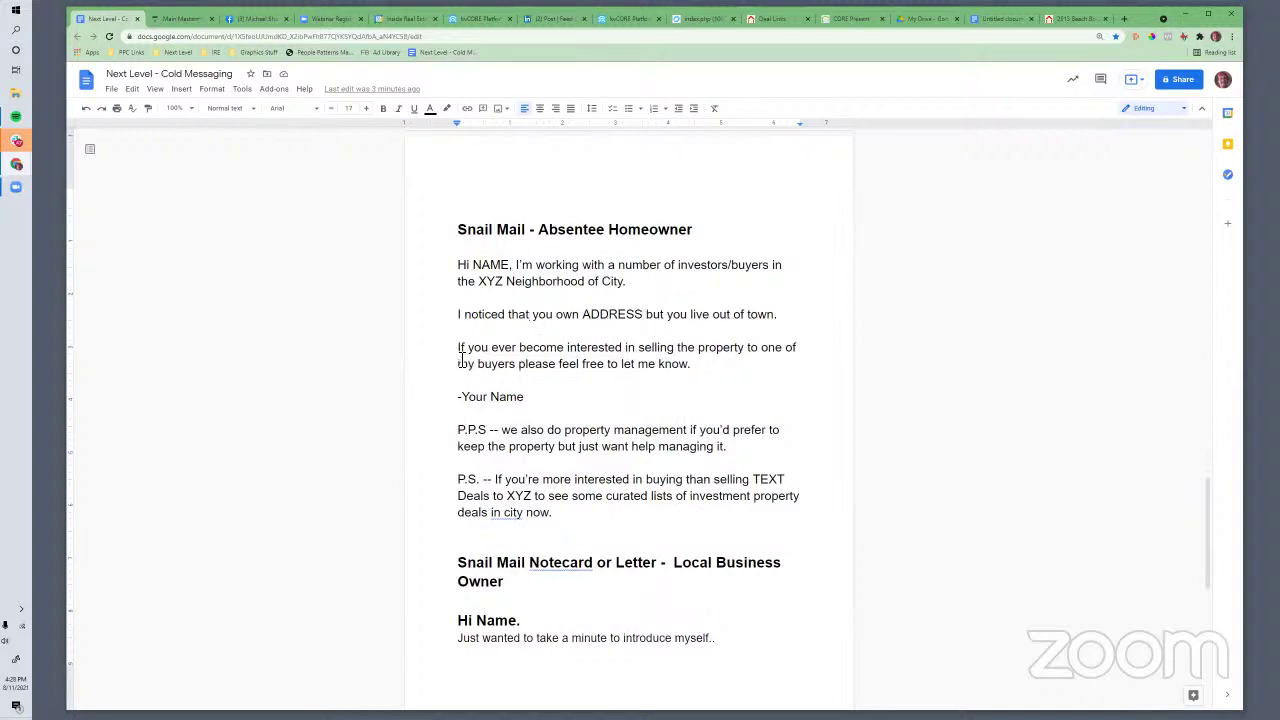
{"action": "left_click_drag", "start_coordinate": [460, 356], "coordinate": [698, 368]}
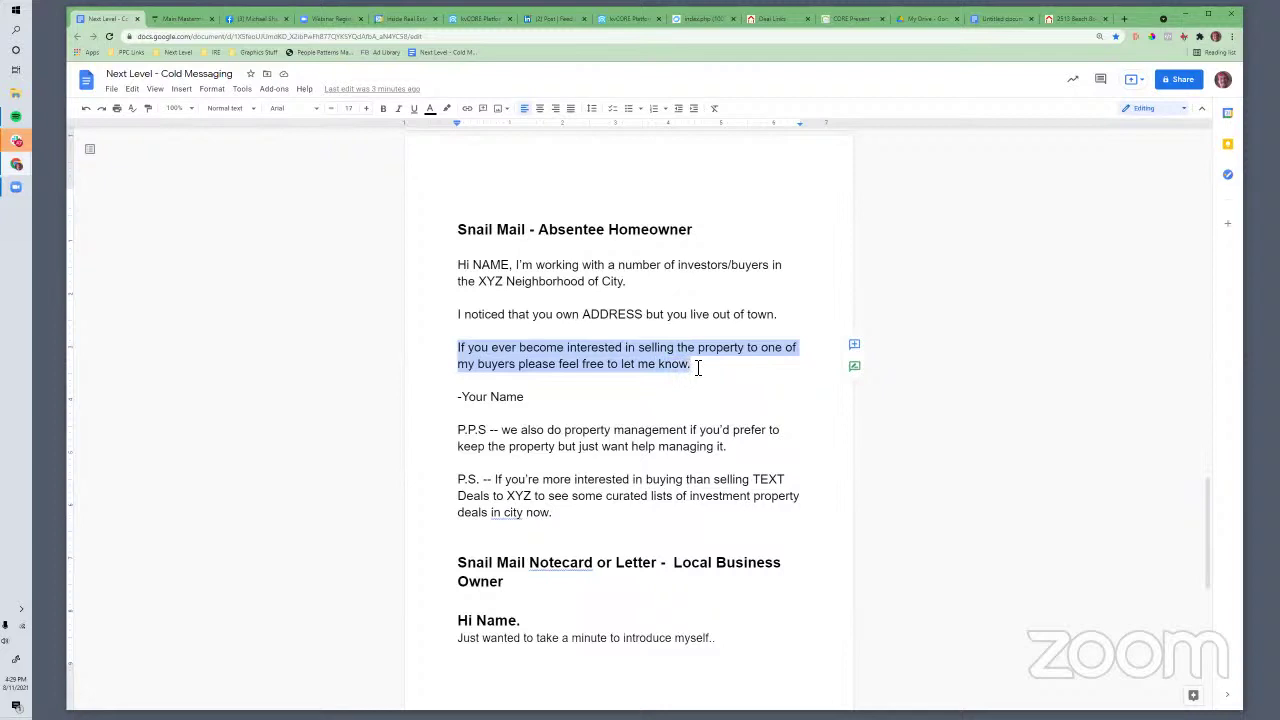
Insert 'investor' before 'buyers' and relabel the second postscript as P.P.S
{"action": "left_click", "coordinate": [480, 367]}
{"action": "type", "text": "investor"}
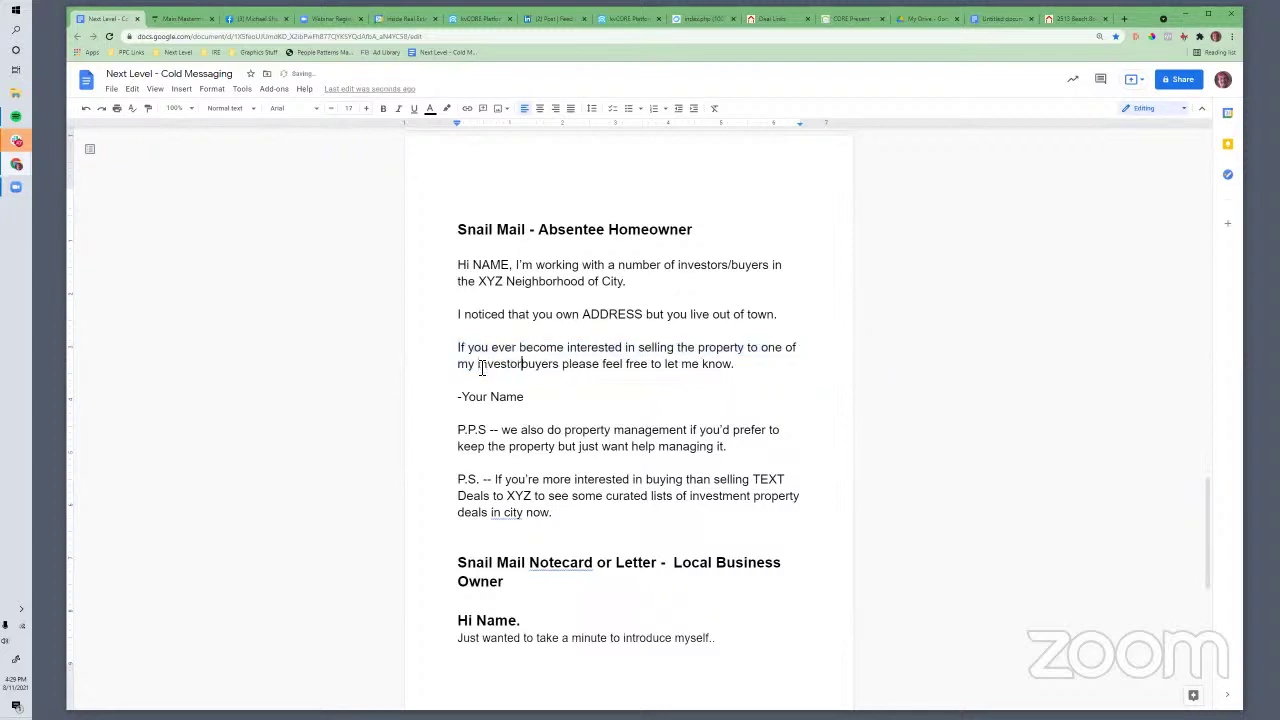
{"action": "left_click", "coordinate": [540, 431]}
{"action": "left_click_drag", "start_coordinate": [546, 432], "coordinate": [657, 448]}
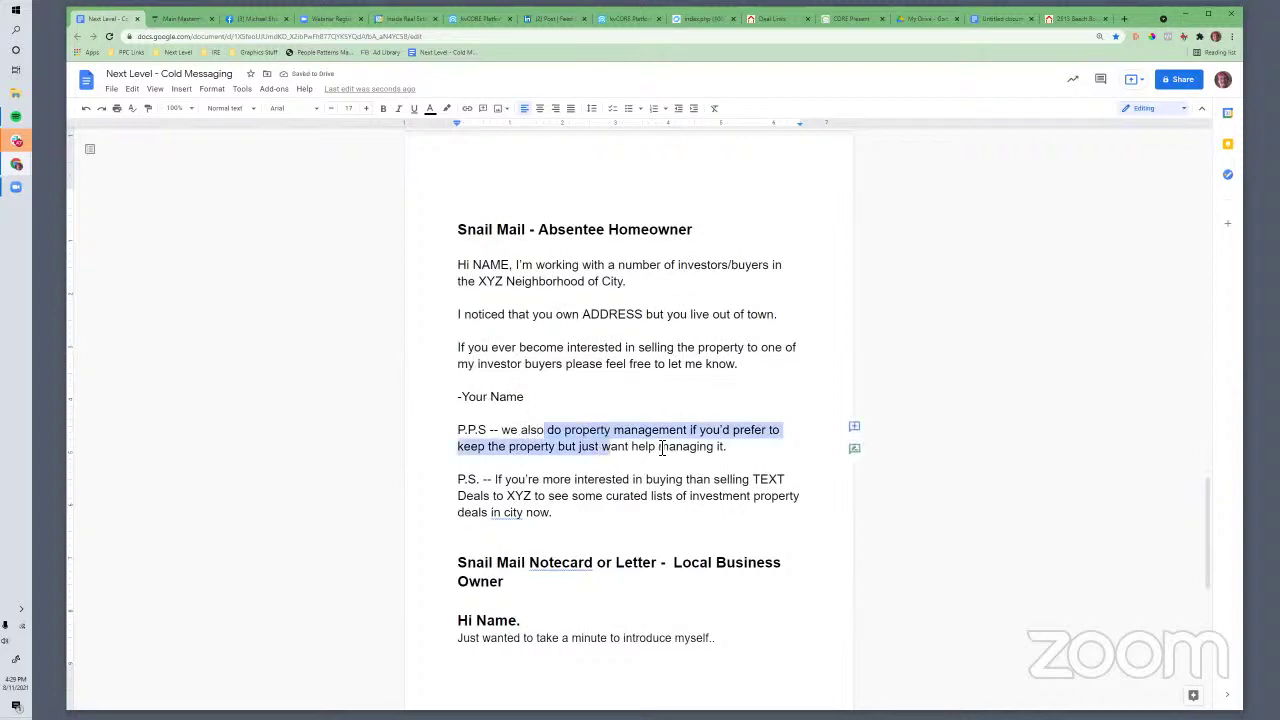
{"action": "left_click", "coordinate": [478, 430]}
{"action": "type", "text": "."}
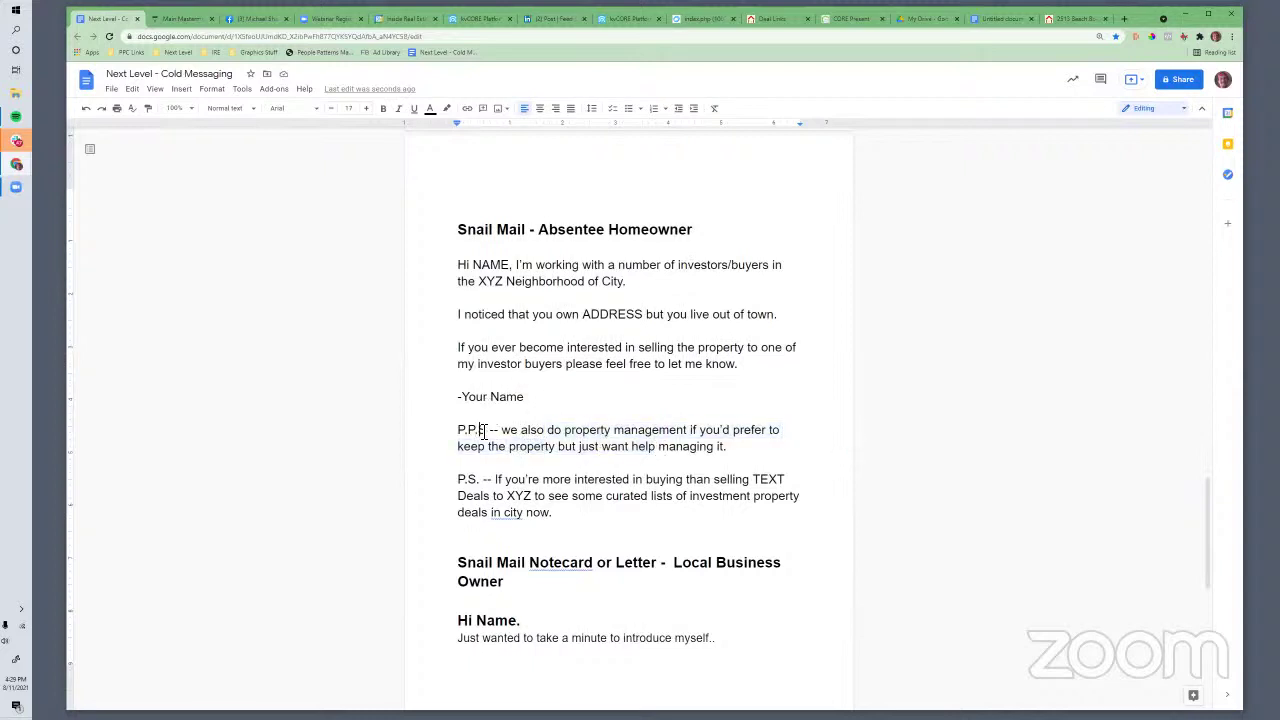
{"action": "key", "text": "BackSpace"}
{"action": "key", "text": "BackSpace"}
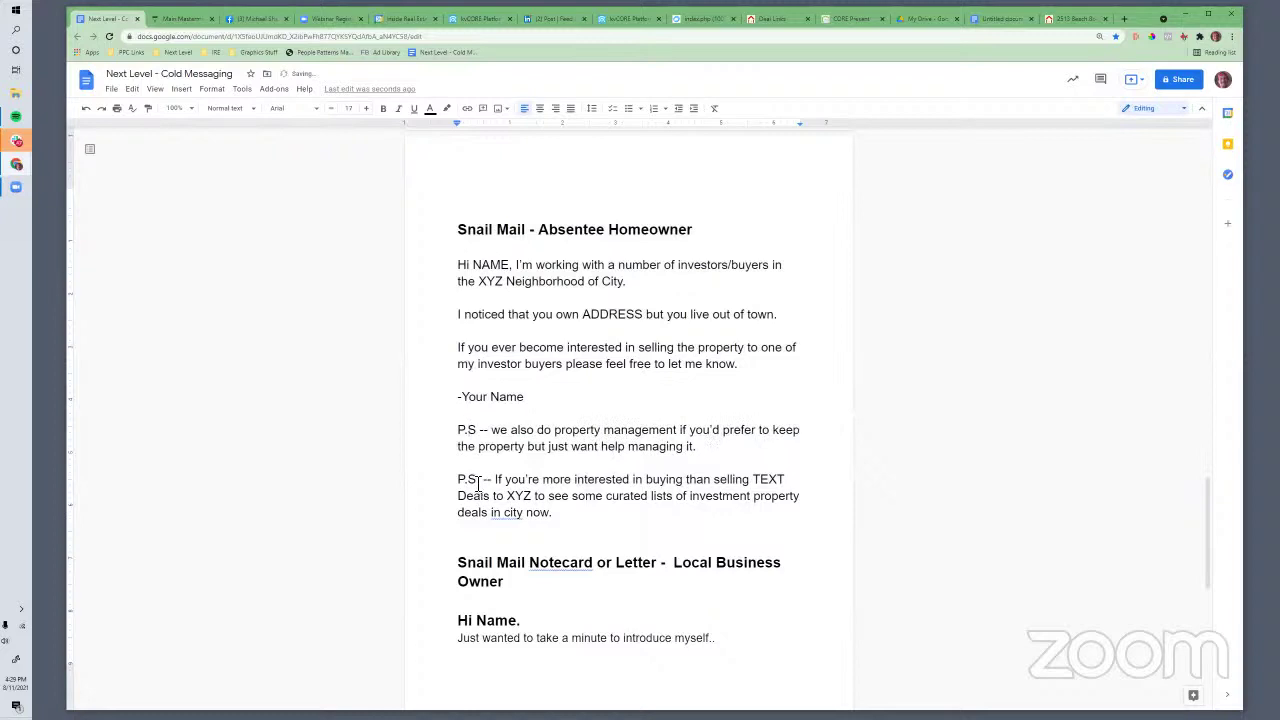
{"action": "type", "text": "P."}
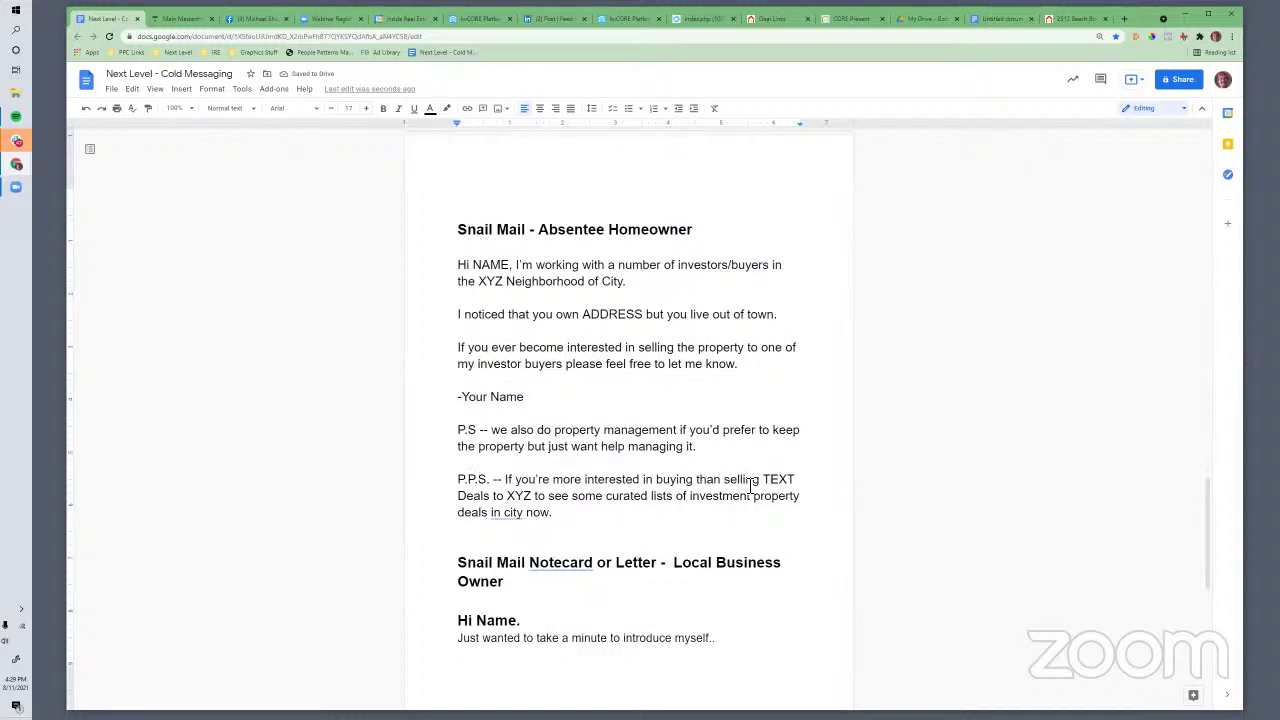
Make 'TEXT Deals to XYZ' bold, then clear the selection
{"action": "left_click_drag", "start_coordinate": [762, 479], "coordinate": [544, 503]}
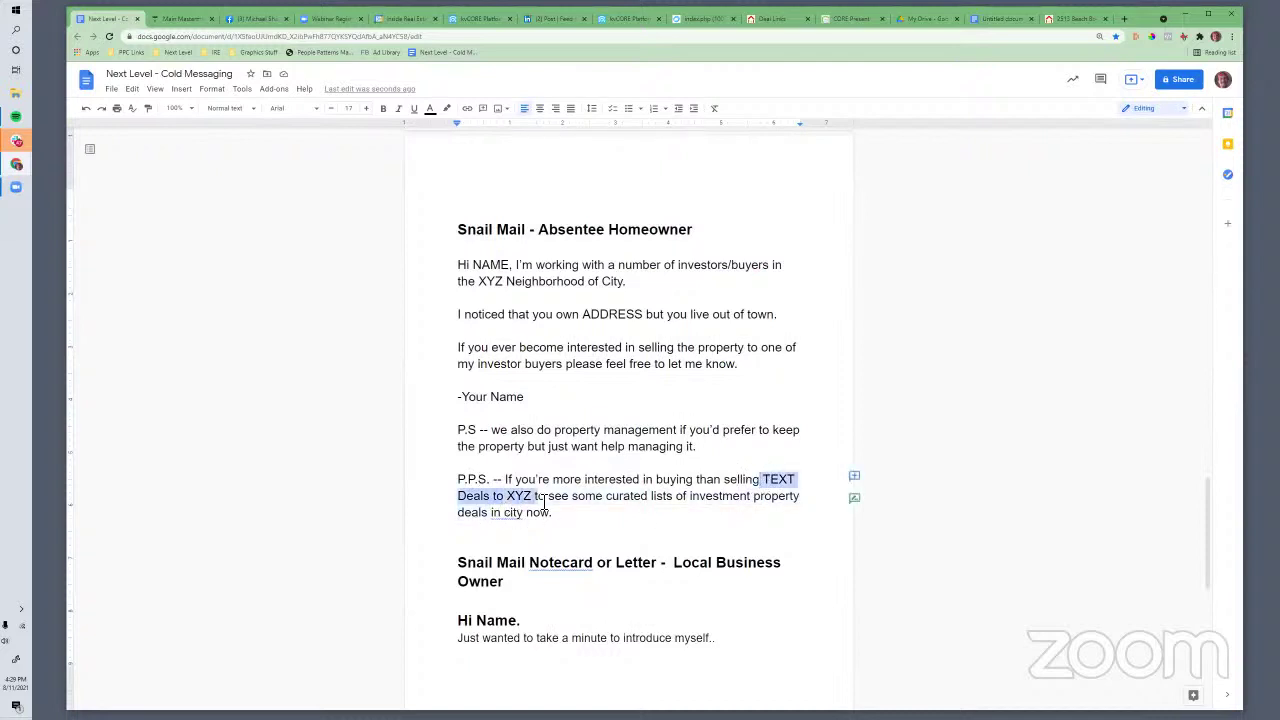
{"action": "left_click", "coordinate": [383, 108]}
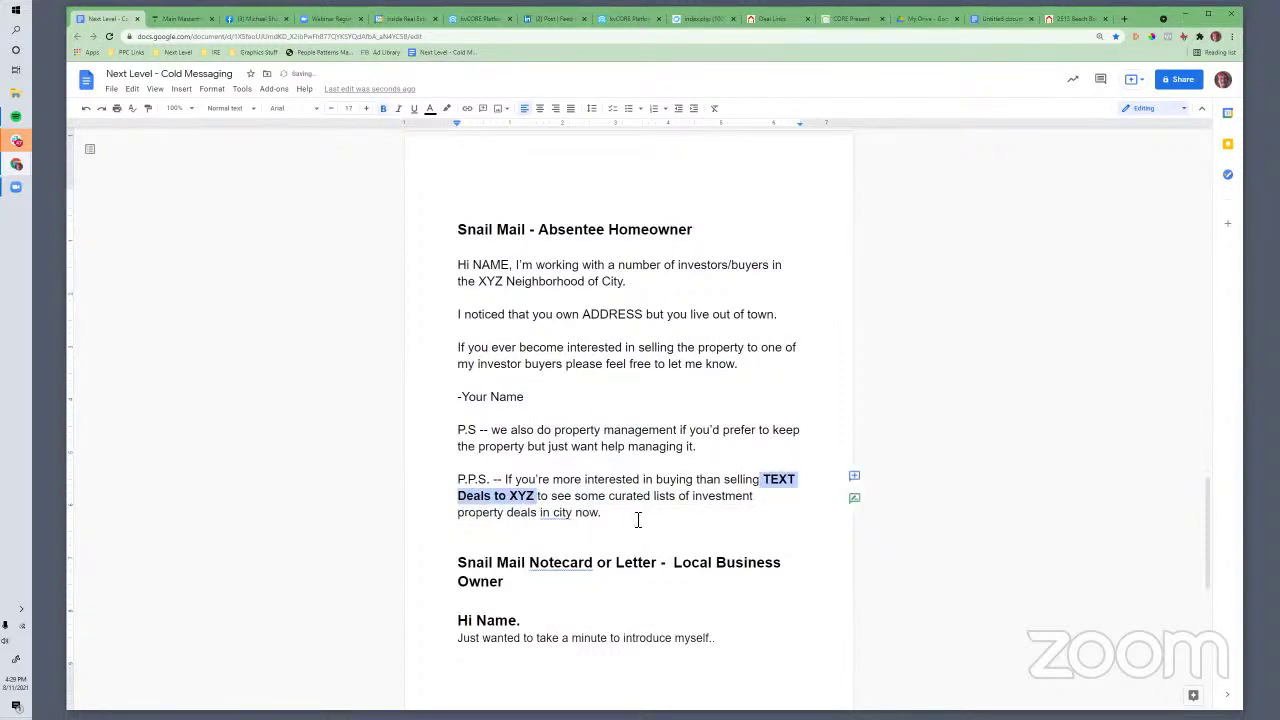
{"action": "left_click", "coordinate": [613, 496]}
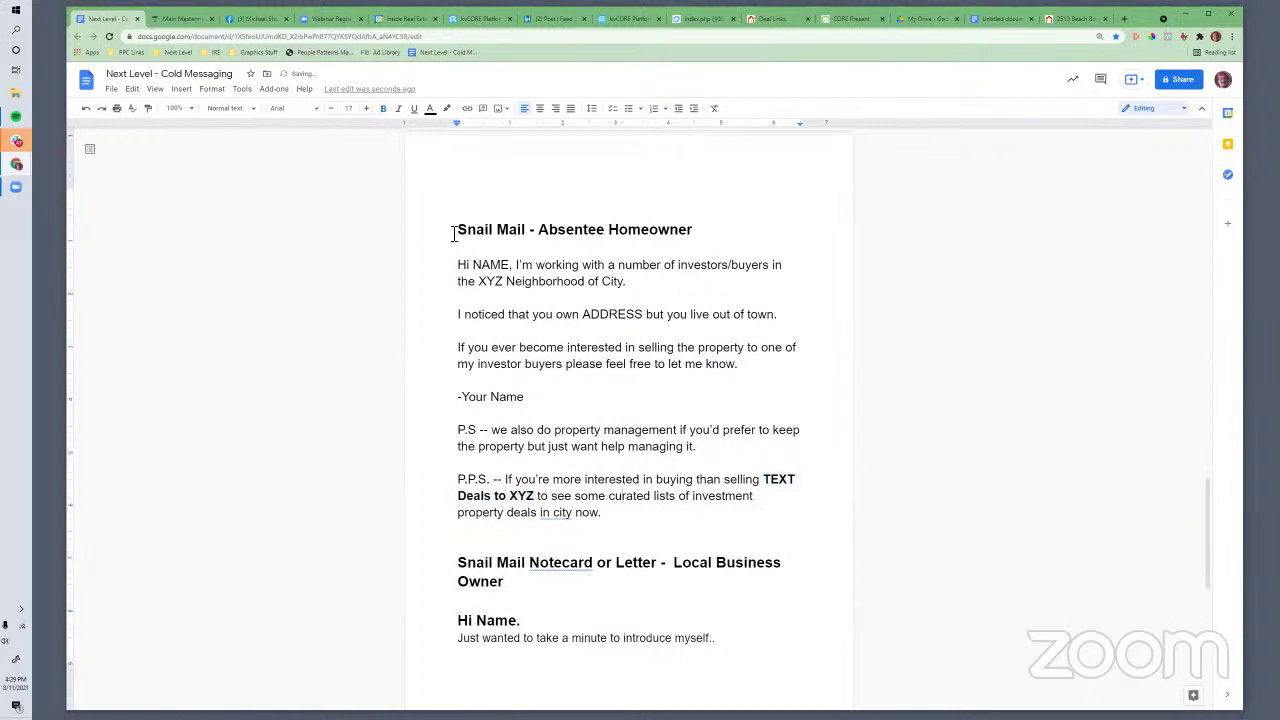
{"action": "left_click_drag", "start_coordinate": [454, 233], "coordinate": [668, 526]}
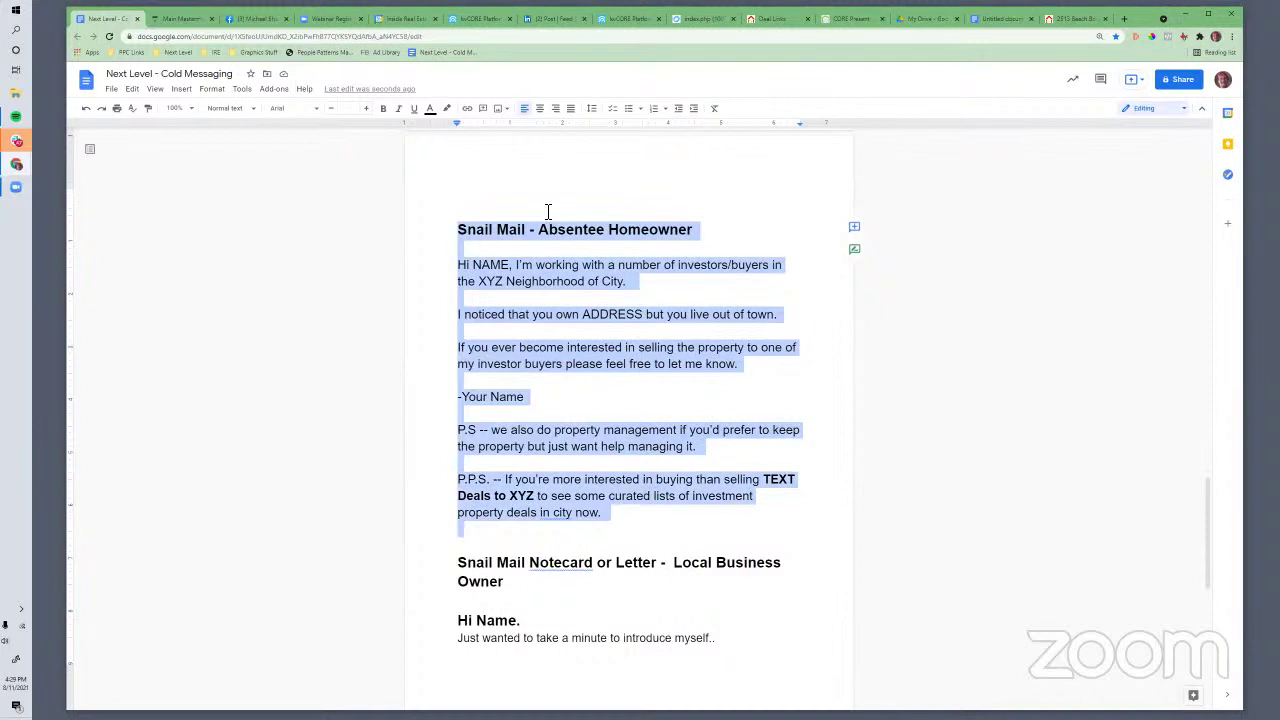
{"action": "left_click", "coordinate": [576, 338]}
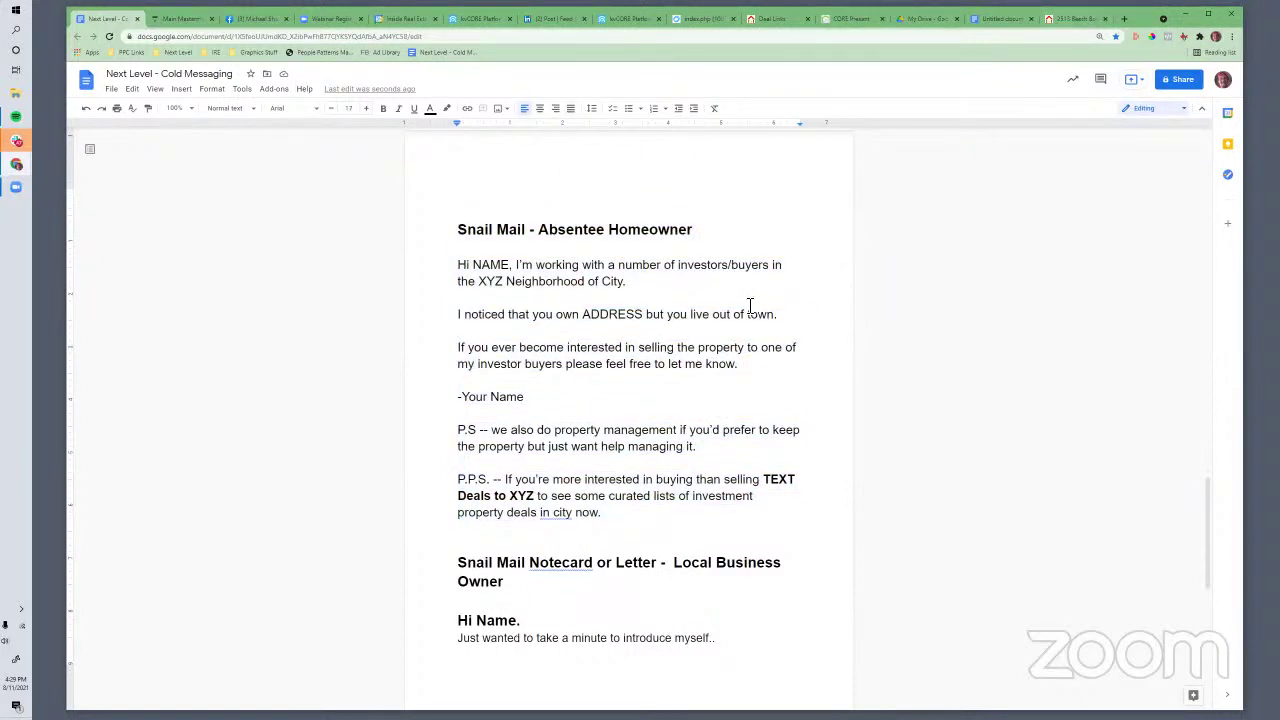
Start a new Notecard send on dashboard.thanks.io, then open a blank browser tab
{"action": "left_click", "coordinate": [1124, 19]}
{"action": "type", "text": "dashboard.thanks.io"}
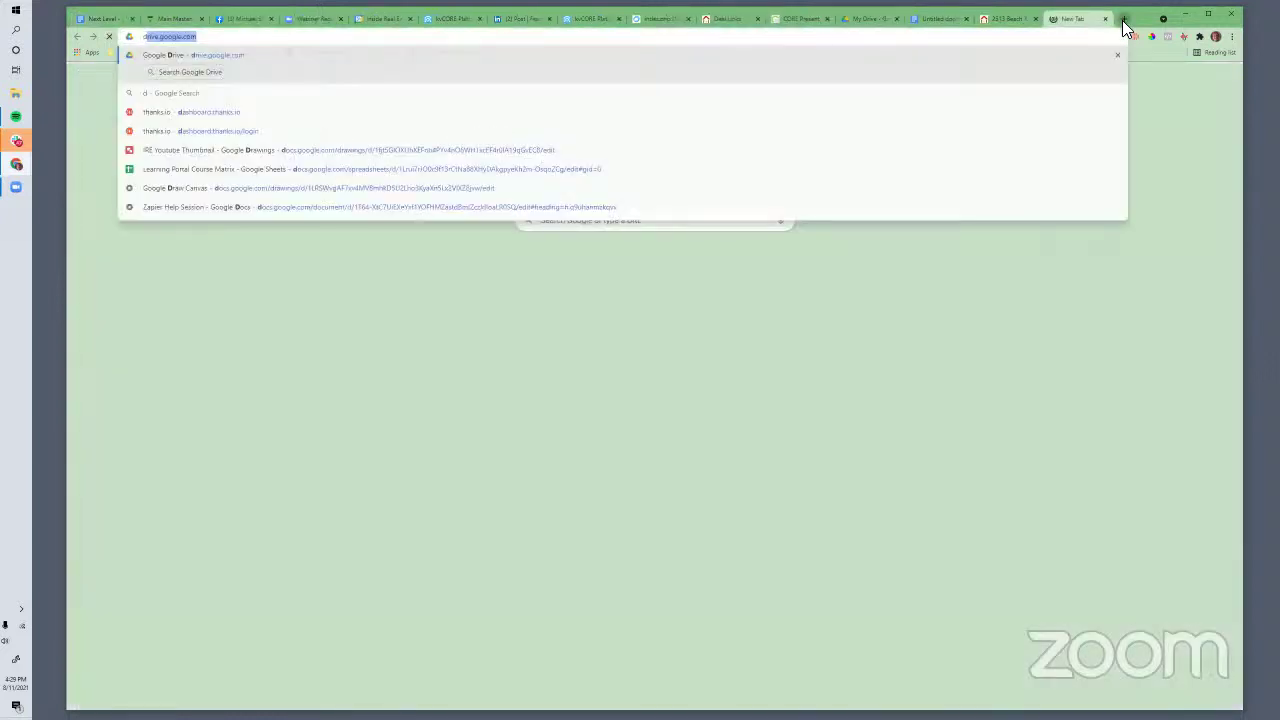
{"action": "key", "text": "Return"}
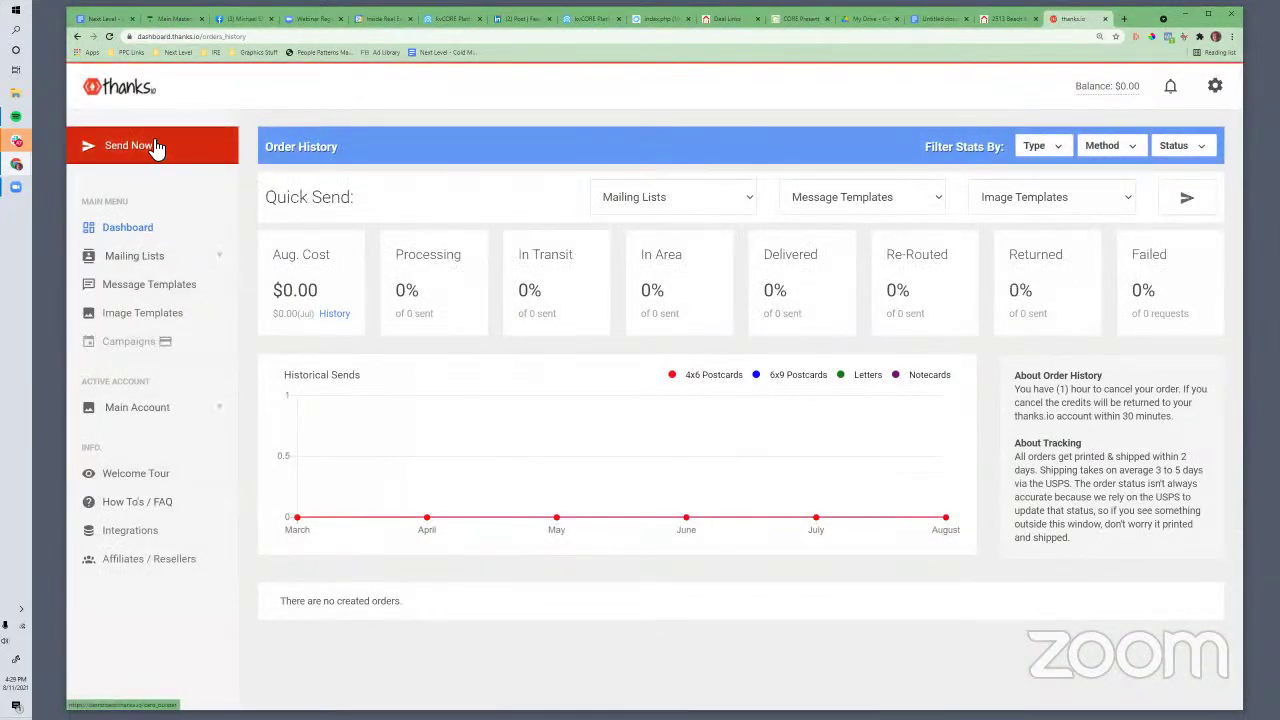
{"action": "left_click", "coordinate": [157, 148]}
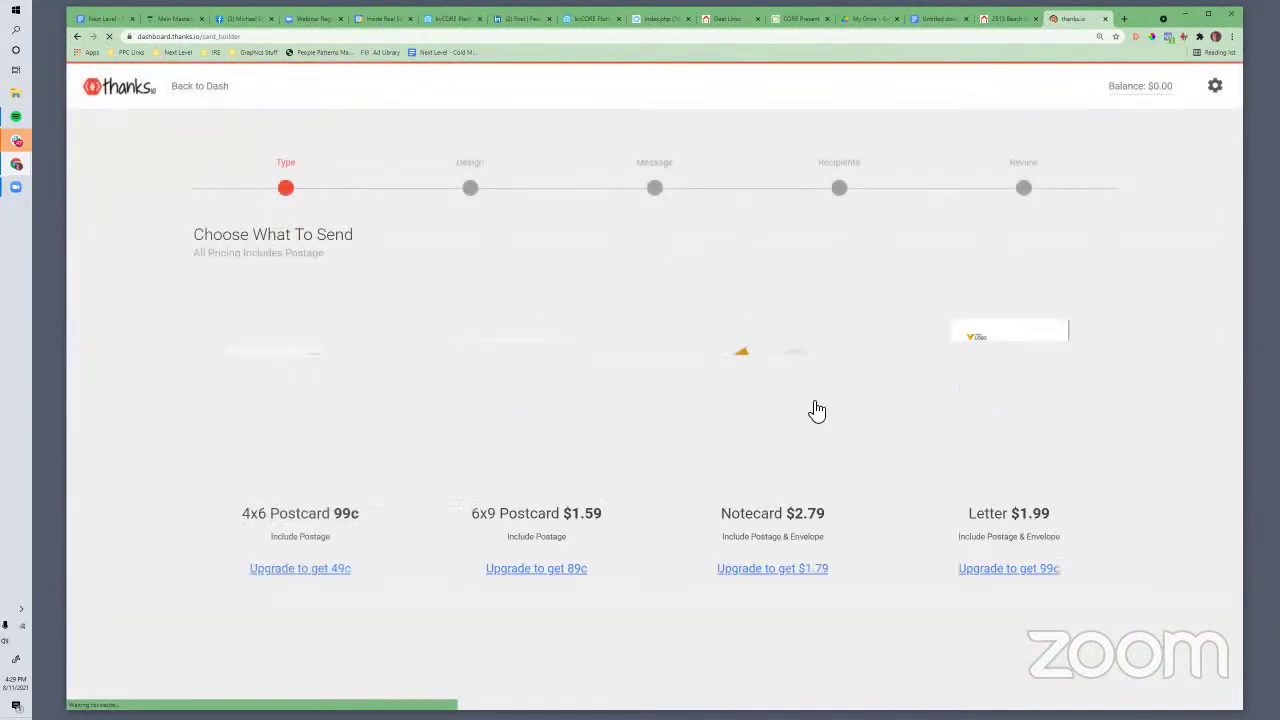
{"action": "left_click", "coordinate": [820, 546]}
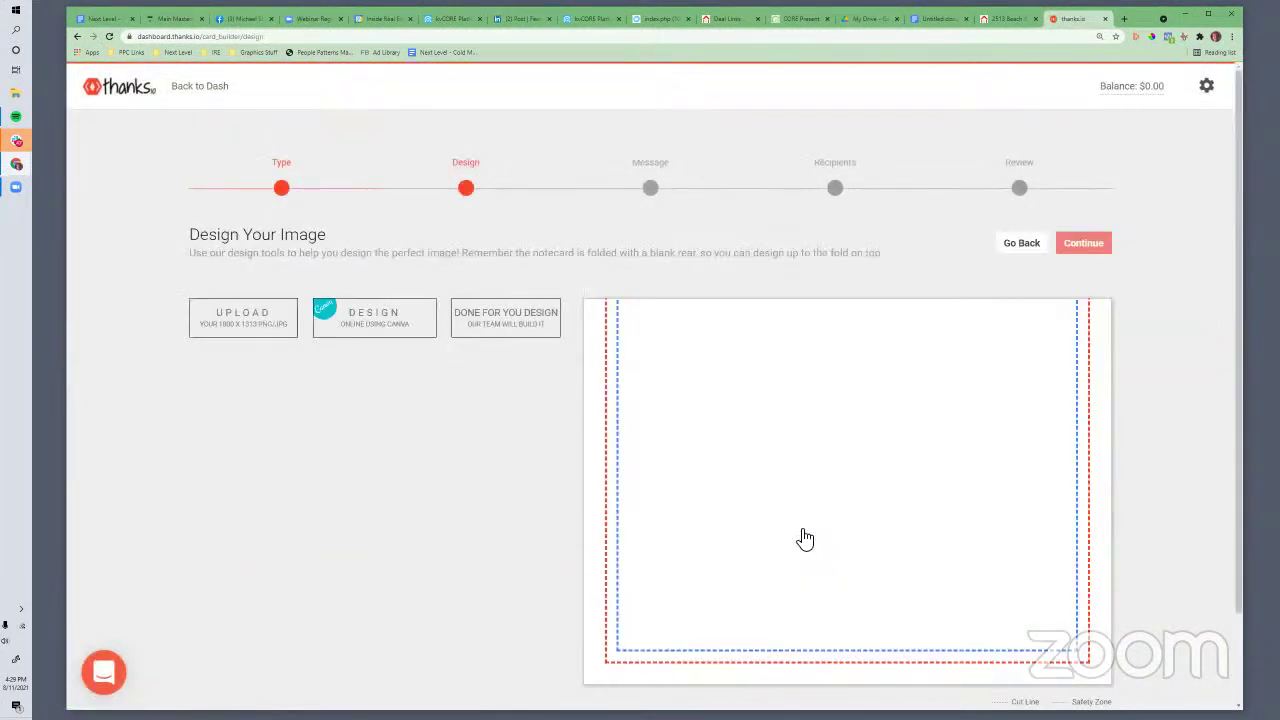
{"action": "scroll", "coordinate": [487, 484], "scroll_direction": "up", "scroll_amount": 2}
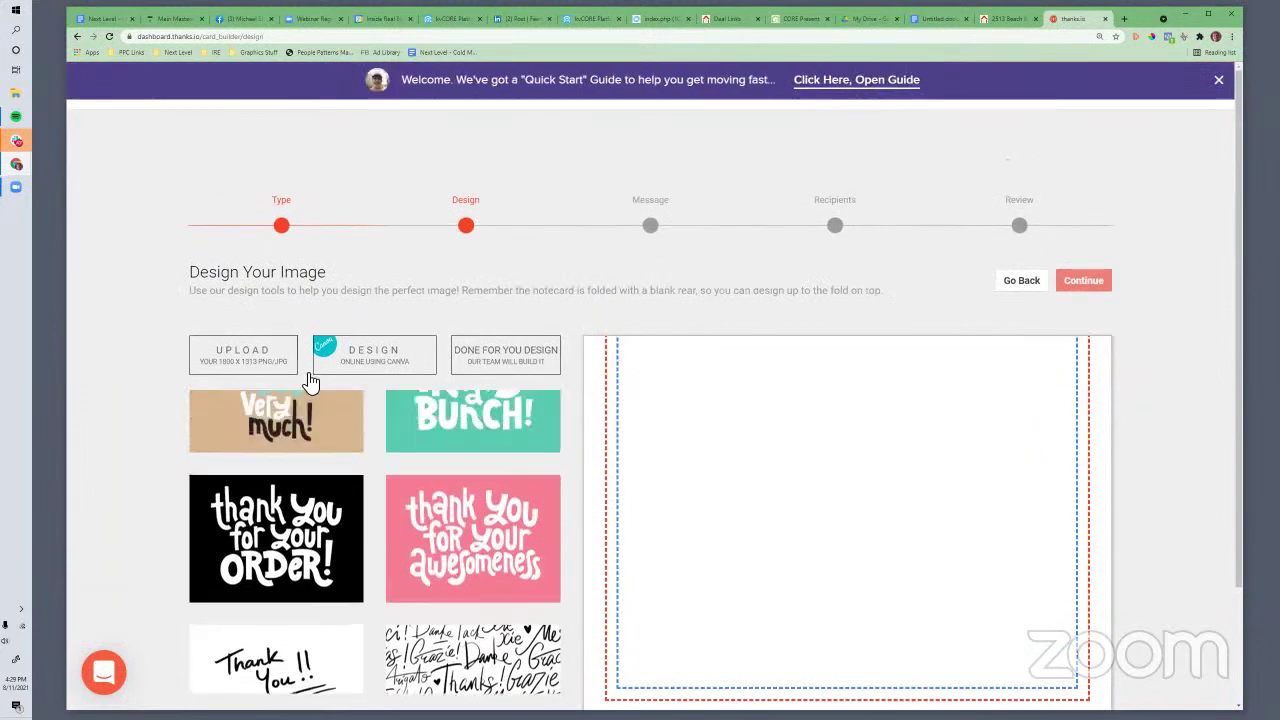
{"action": "scroll", "coordinate": [430, 458], "scroll_direction": "up", "scroll_amount": 3}
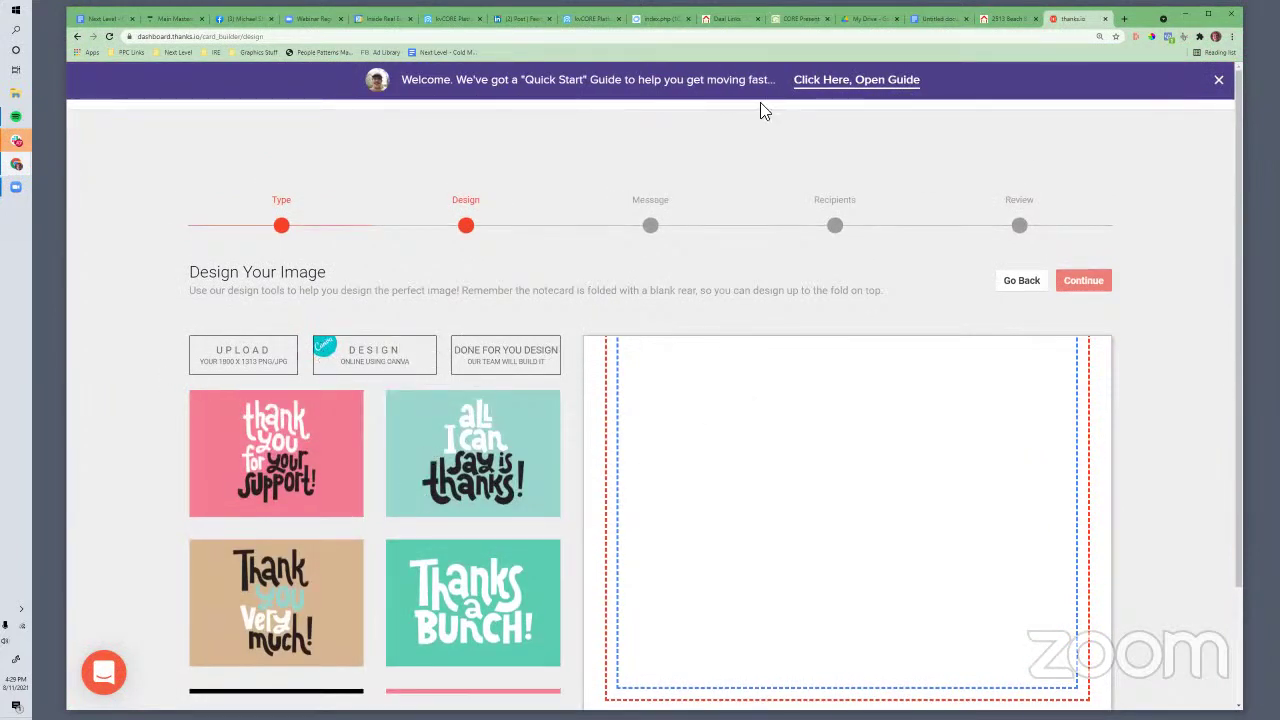
{"action": "left_click", "coordinate": [1124, 20]}
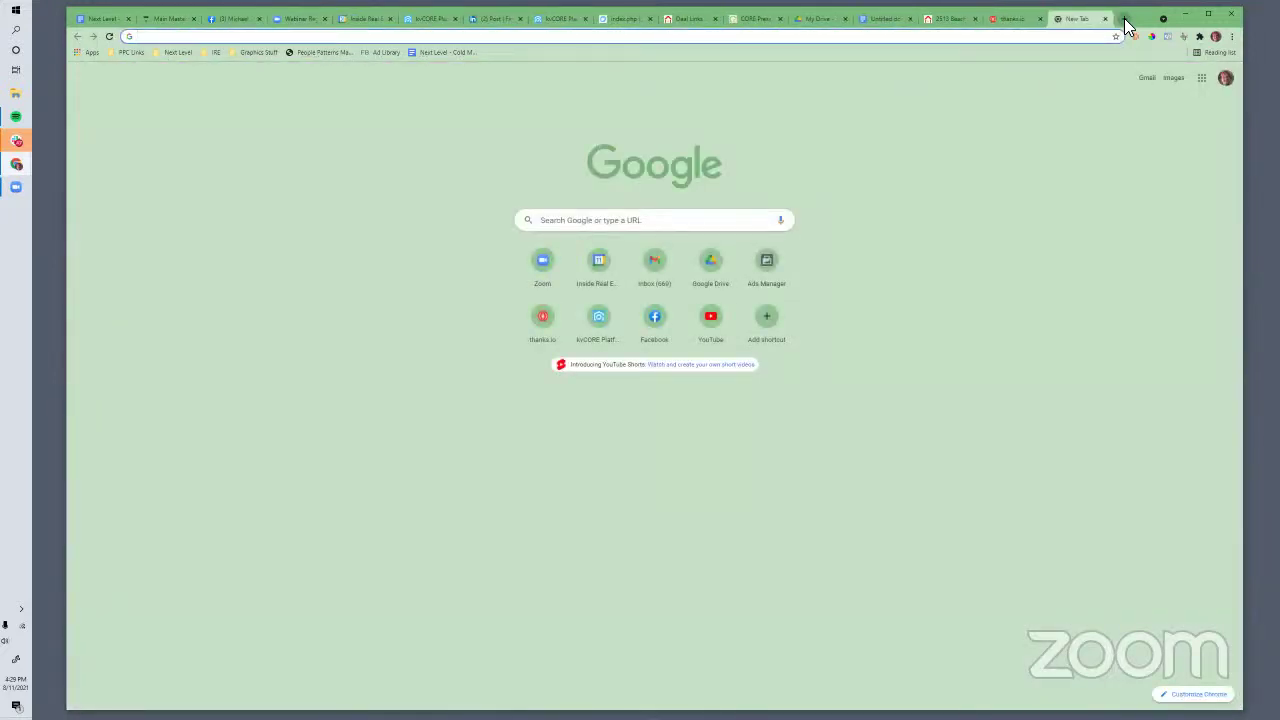
Search Google for 'google earth' from the new tab's address bar
{"action": "type", "text": "street"}
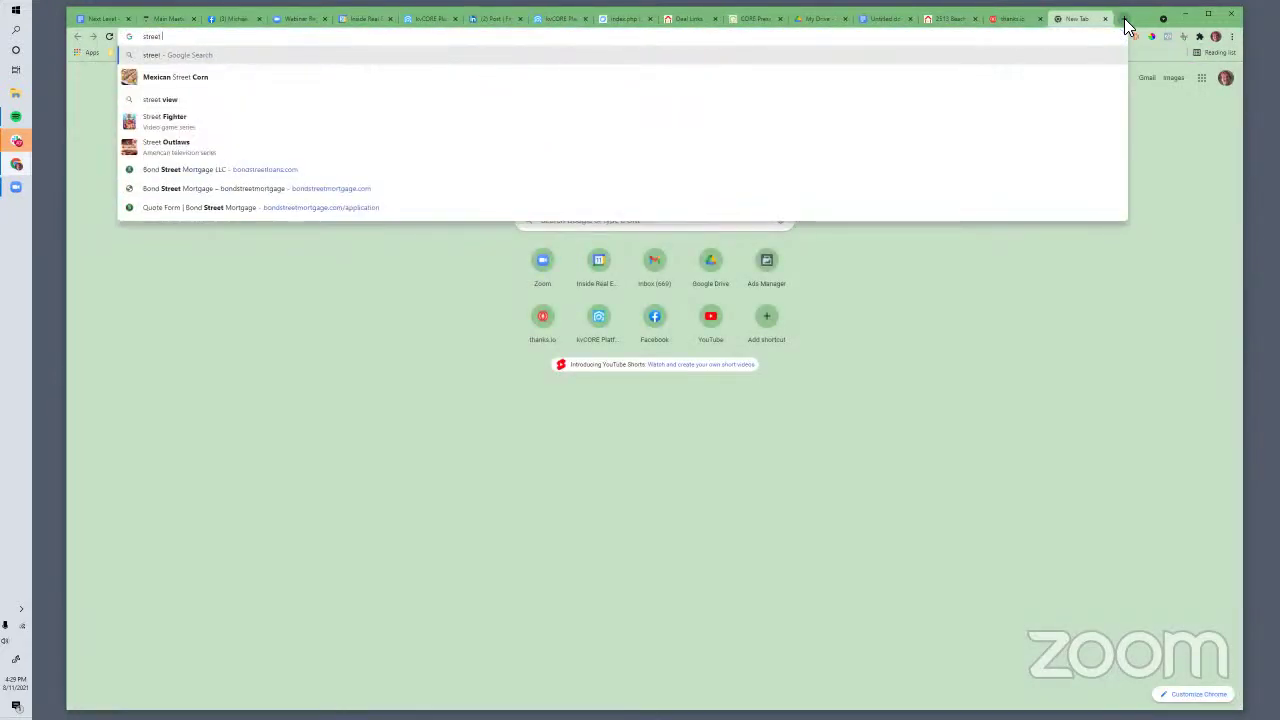
{"action": "key", "text": "BackSpace"}
{"action": "key", "text": "BackSpace"}
{"action": "type", "text": "google s"}
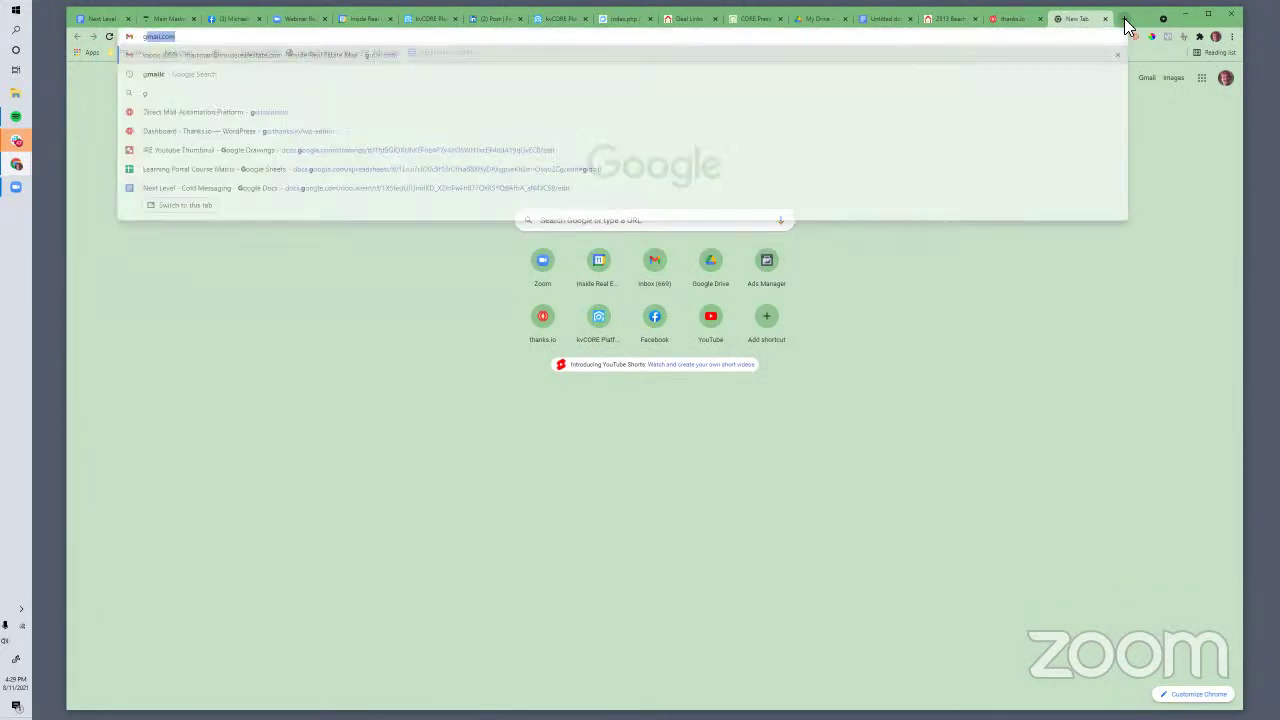
{"action": "key", "text": "BackSpace"}
{"action": "type", "text": "eartch"}
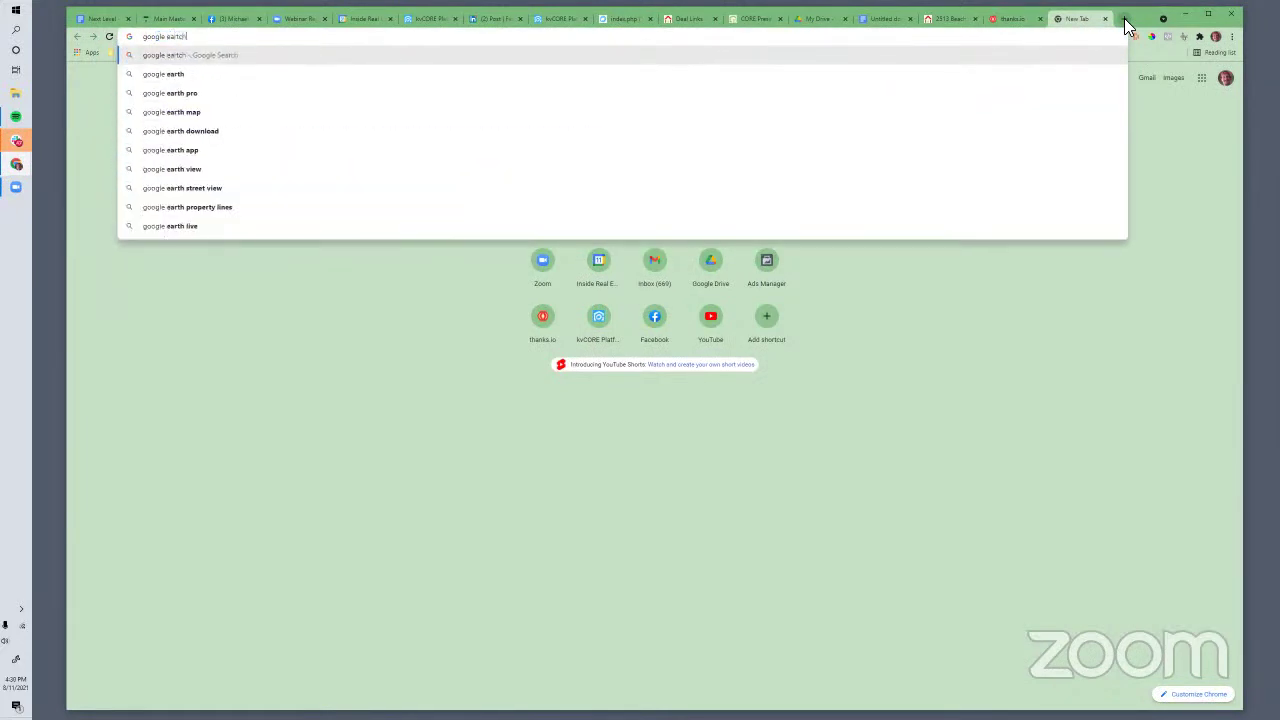
{"action": "key", "text": "Return"}
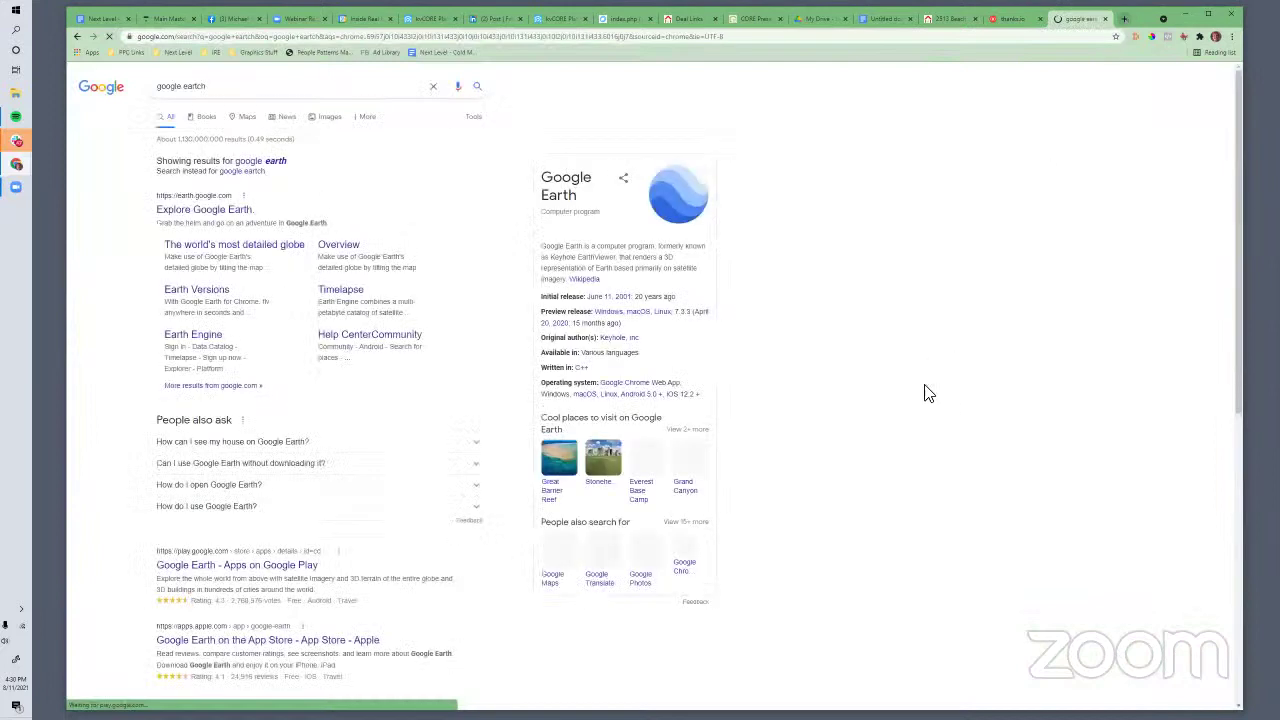
Open the Google Earth web app and rotate the globe to the northeastern United States
{"action": "left_click", "coordinate": [213, 214]}
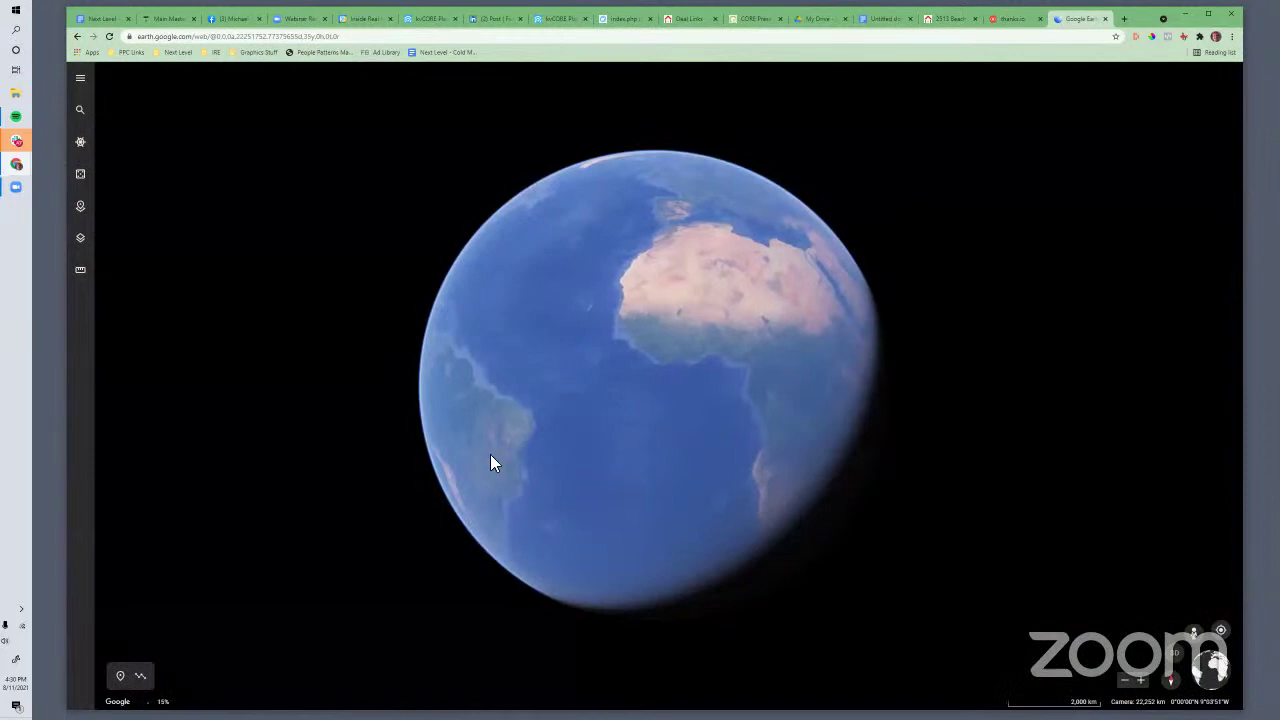
{"action": "scroll", "coordinate": [530, 440], "scroll_direction": "up", "scroll_amount": 5}
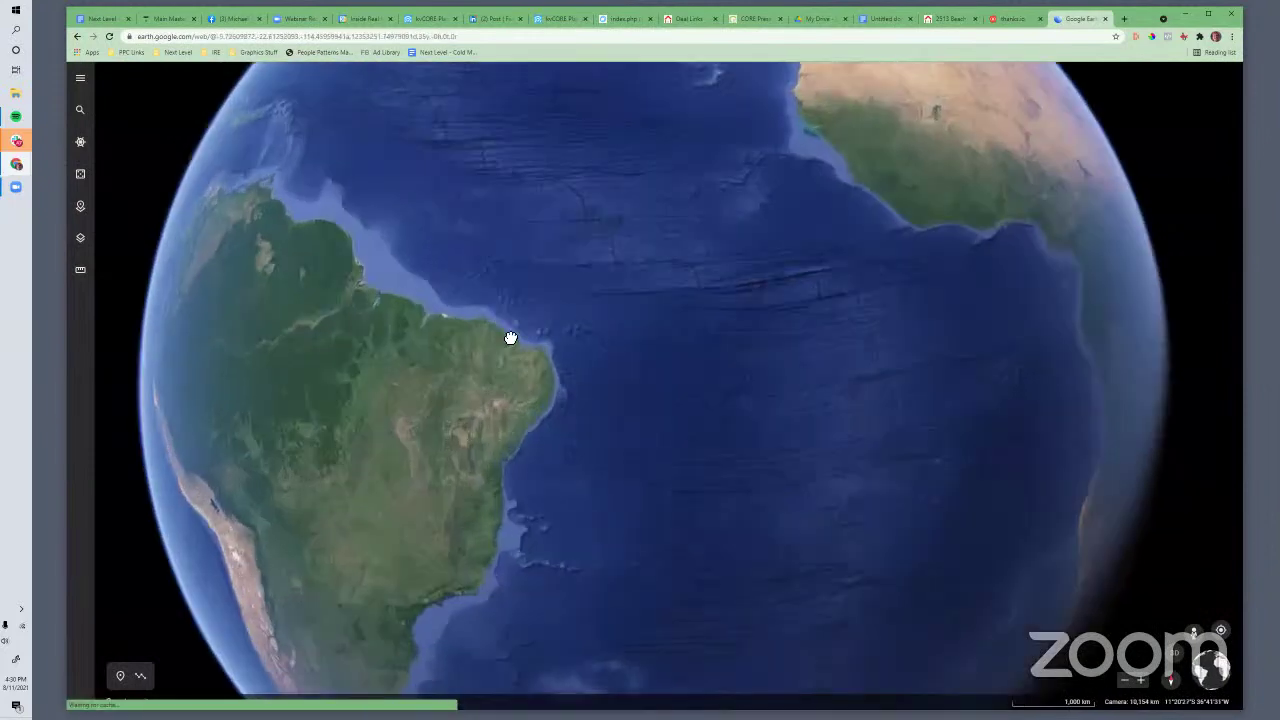
{"action": "left_click_drag", "start_coordinate": [511, 338], "coordinate": [868, 584]}
{"action": "left_click_drag", "start_coordinate": [397, 332], "coordinate": [842, 488]}
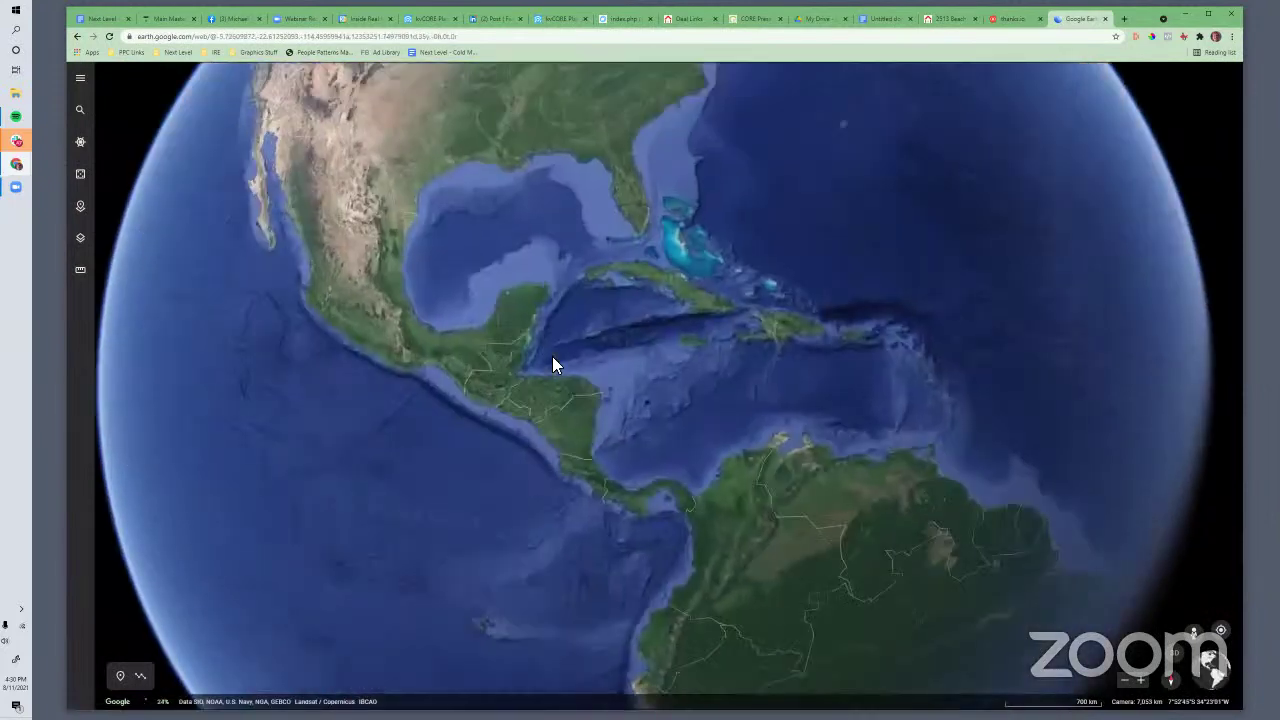
{"action": "scroll", "coordinate": [552, 356], "scroll_direction": "up", "scroll_amount": 4}
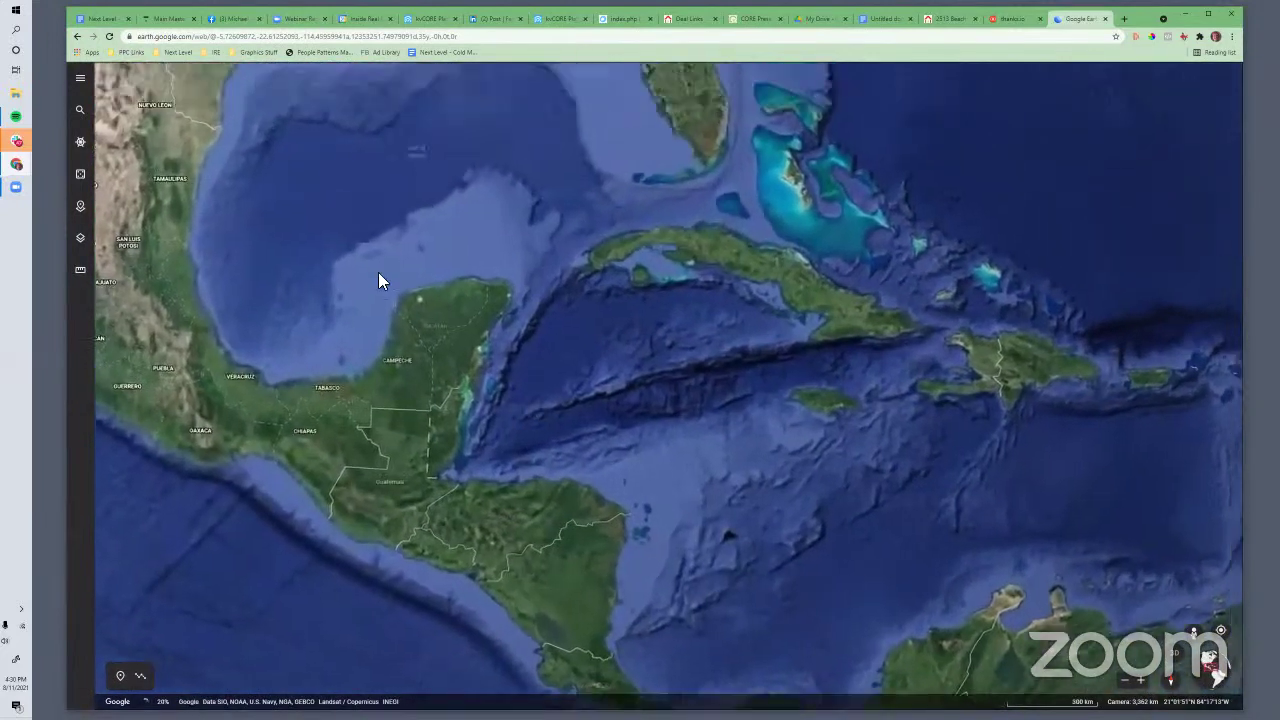
{"action": "left_click_drag", "start_coordinate": [378, 272], "coordinate": [380, 491]}
{"action": "left_click_drag", "start_coordinate": [477, 343], "coordinate": [446, 410]}
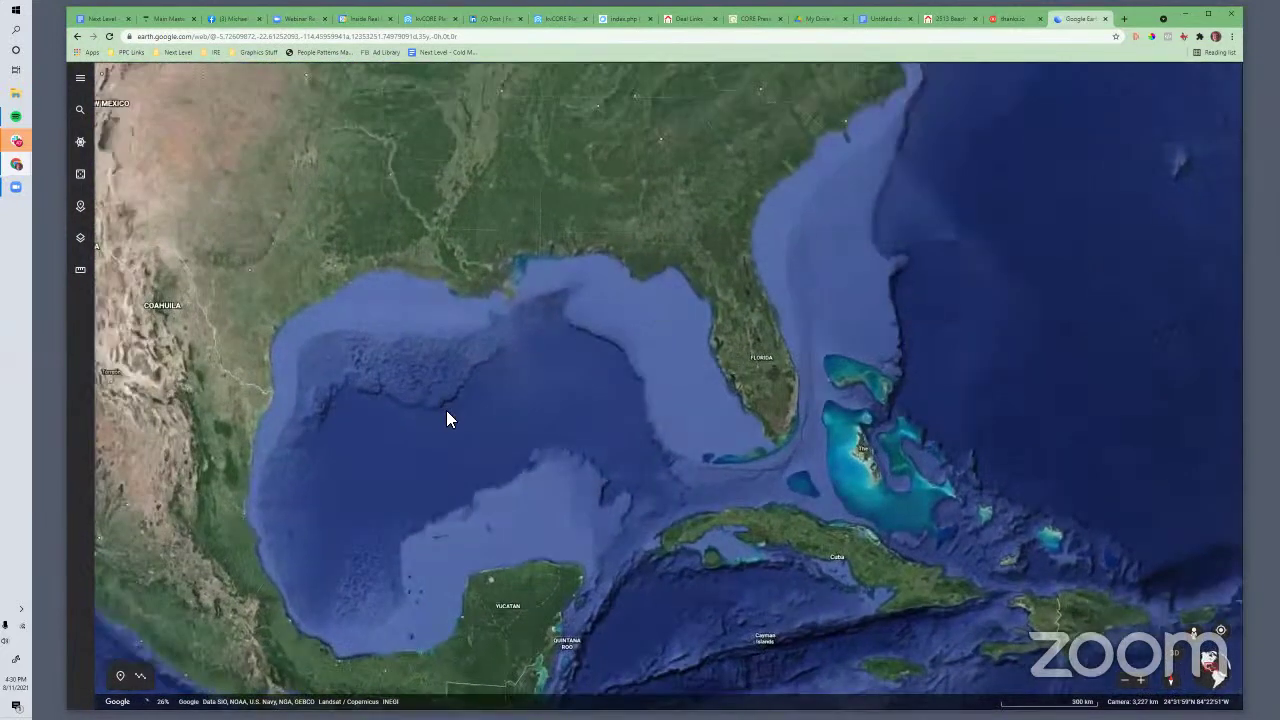
{"action": "left_click_drag", "start_coordinate": [626, 243], "coordinate": [576, 307]}
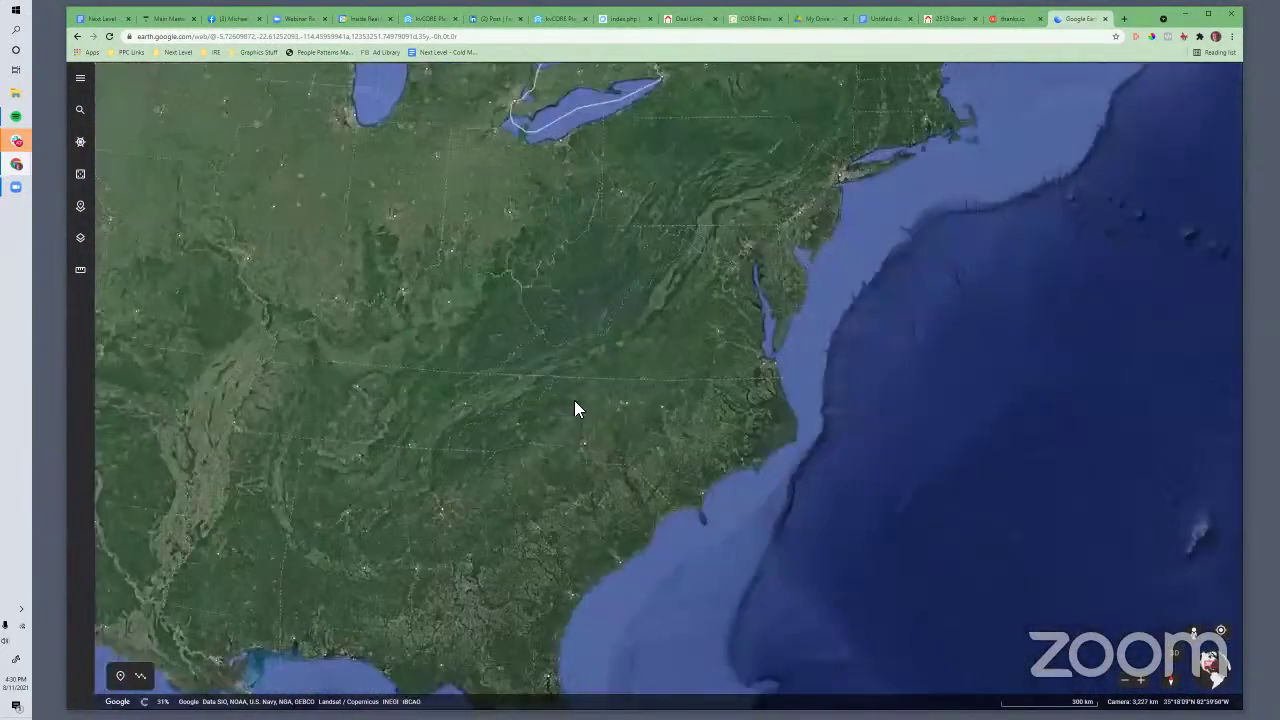
{"action": "scroll", "coordinate": [660, 372], "scroll_direction": "up", "scroll_amount": 2}
{"action": "left_click_drag", "start_coordinate": [770, 165], "coordinate": [630, 358]}
Zoom in along the river valley toward the town and its surrounding farmland
{"action": "scroll", "coordinate": [630, 358], "scroll_direction": "up", "scroll_amount": 2}
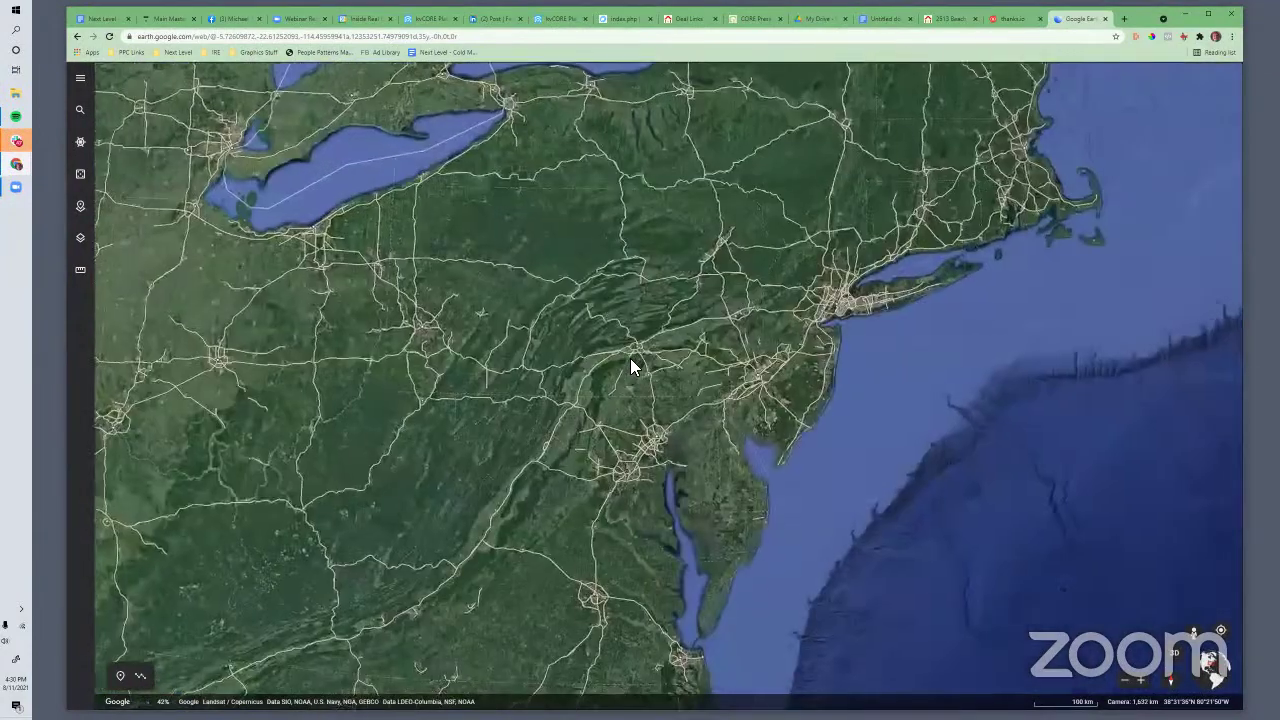
{"action": "scroll", "coordinate": [635, 360], "scroll_direction": "up", "scroll_amount": 3}
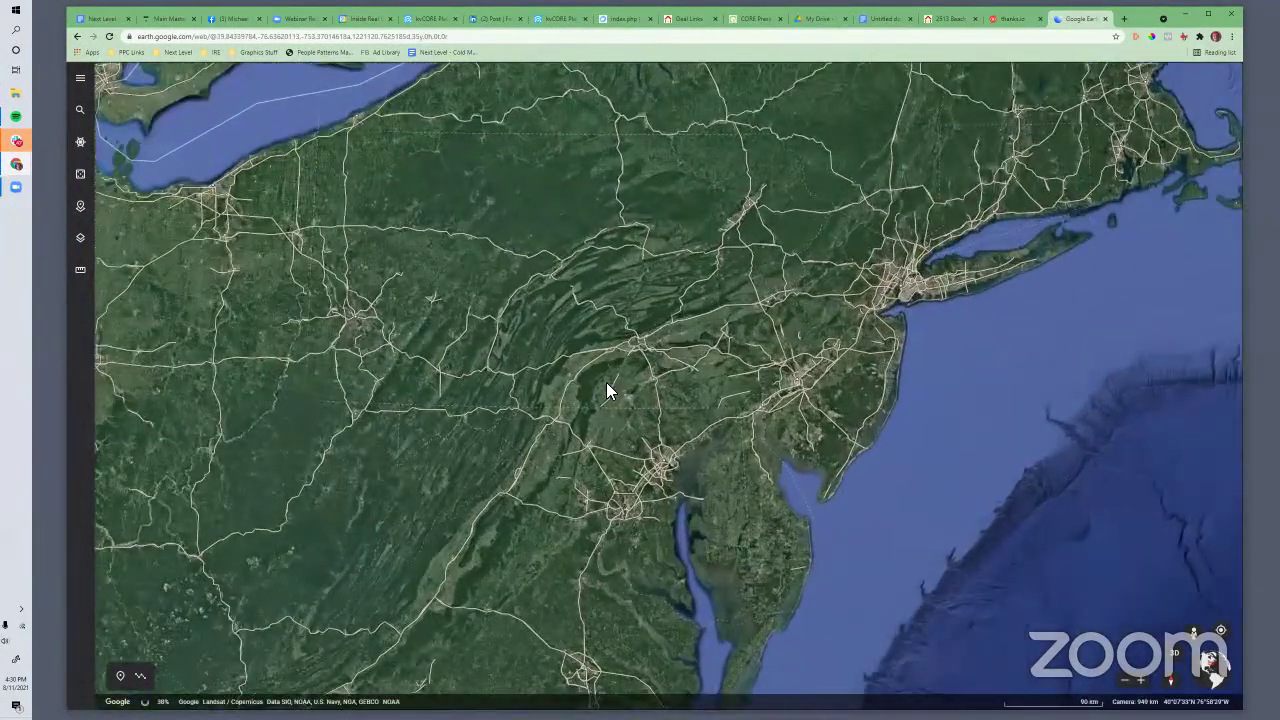
{"action": "scroll", "coordinate": [606, 382], "scroll_direction": "up", "scroll_amount": 2}
{"action": "scroll", "coordinate": [652, 410], "scroll_direction": "up", "scroll_amount": 1}
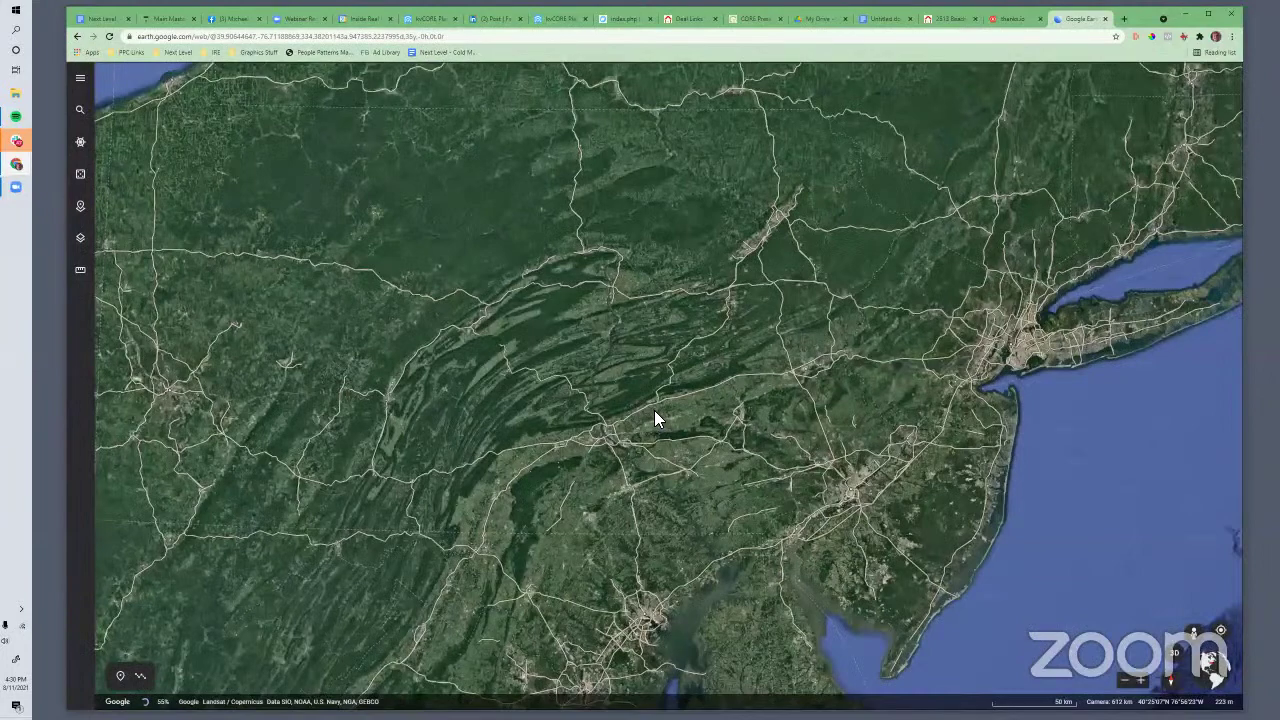
{"action": "scroll", "coordinate": [655, 418], "scroll_direction": "up", "scroll_amount": 2}
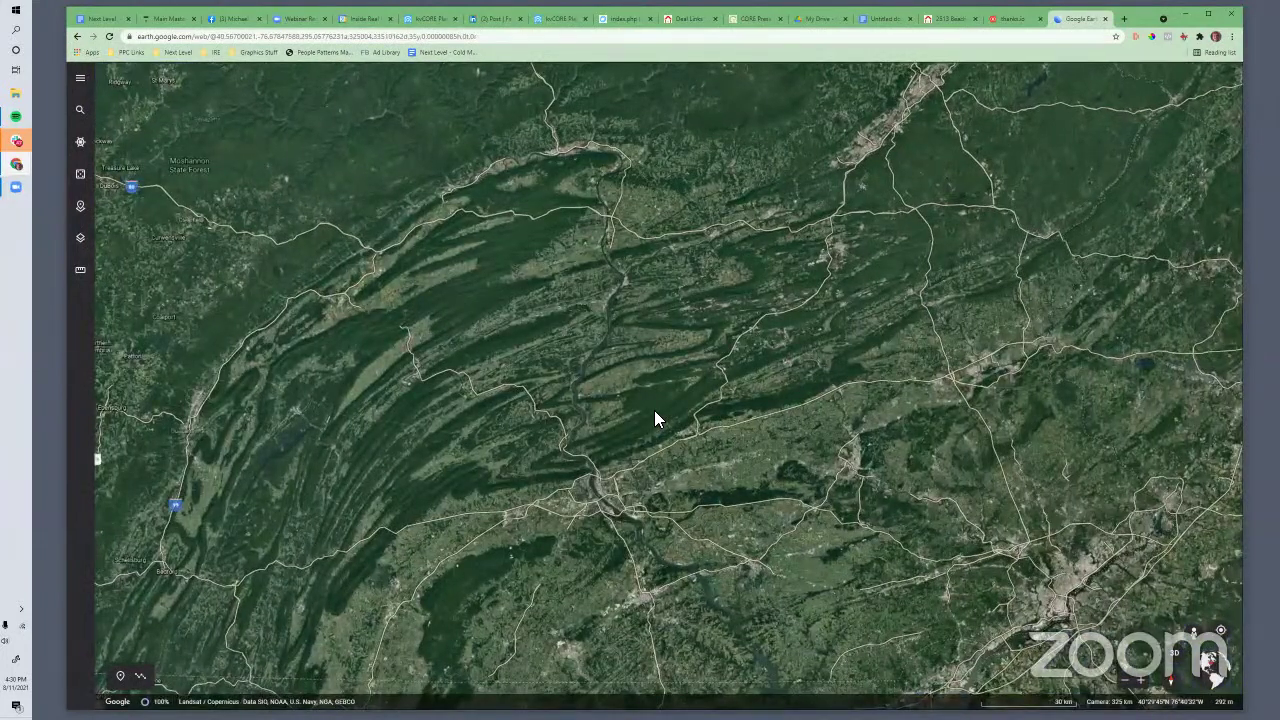
{"action": "scroll", "coordinate": [652, 416], "scroll_direction": "up", "scroll_amount": 1}
{"action": "scroll", "coordinate": [648, 432], "scroll_direction": "up", "scroll_amount": 1}
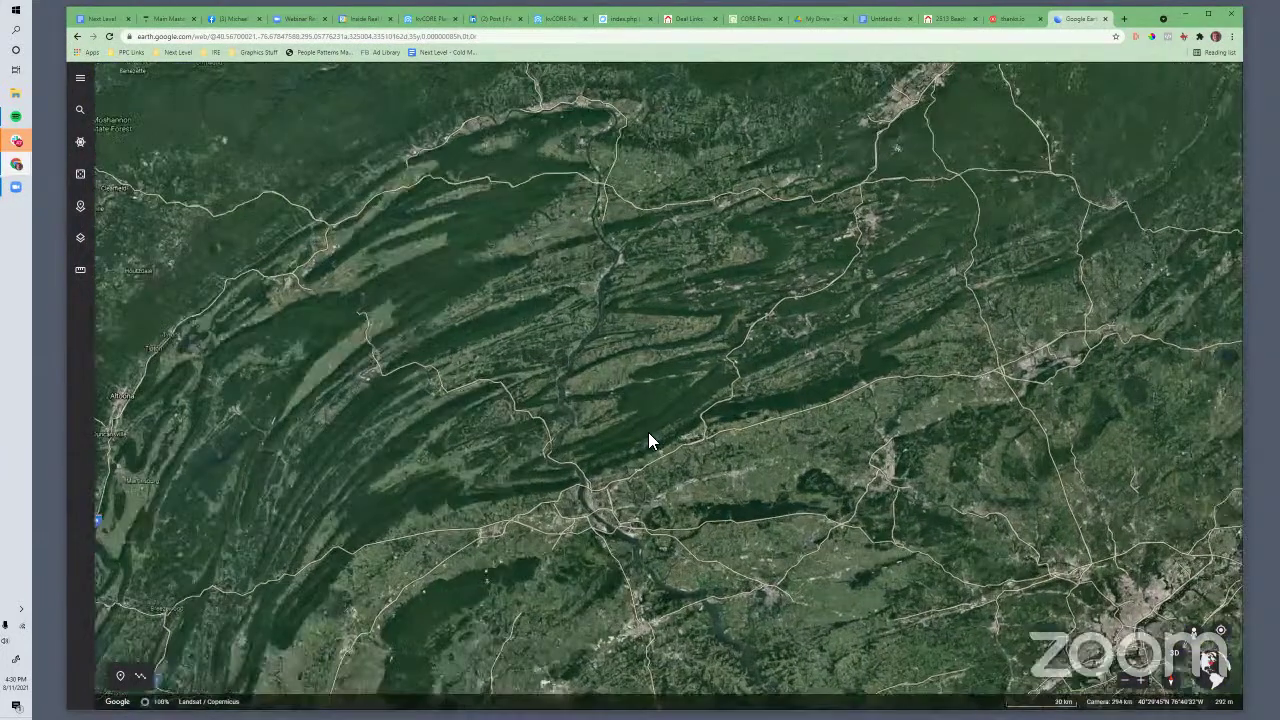
{"action": "scroll", "coordinate": [658, 434], "scroll_direction": "up", "scroll_amount": 1}
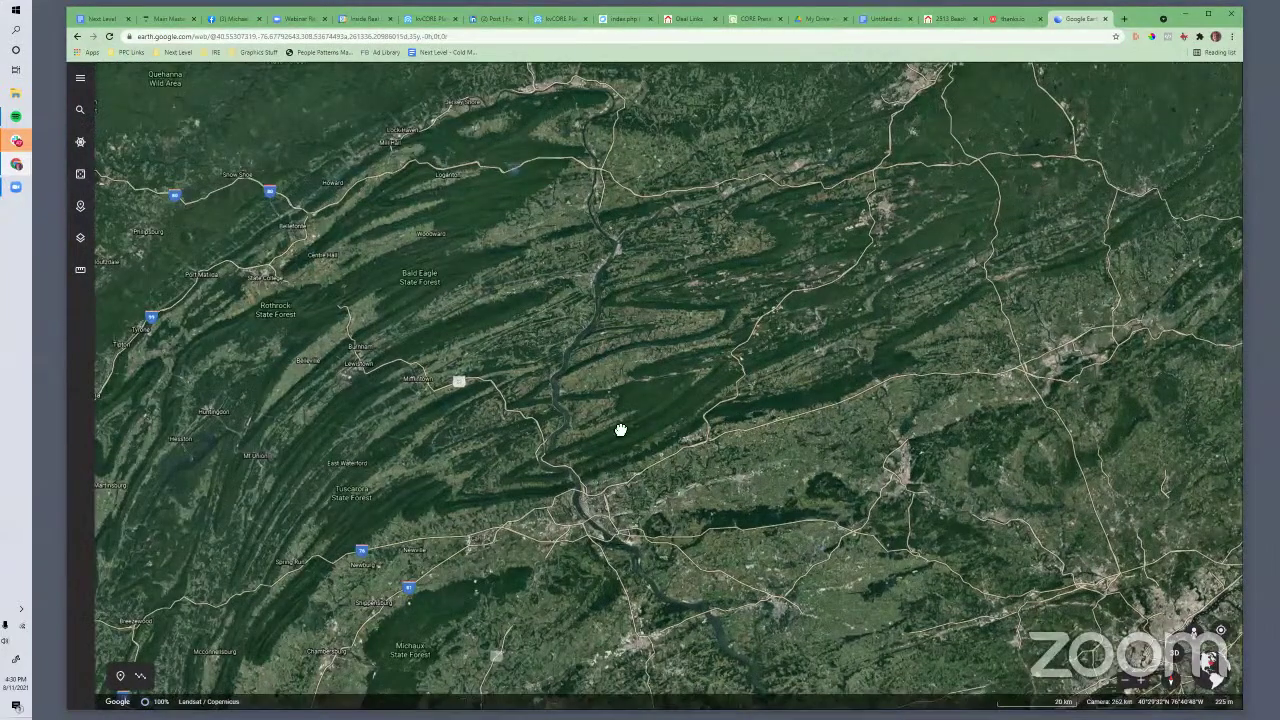
{"action": "scroll", "coordinate": [620, 428], "scroll_direction": "up", "scroll_amount": 1}
{"action": "scroll", "coordinate": [648, 360], "scroll_direction": "up", "scroll_amount": 5}
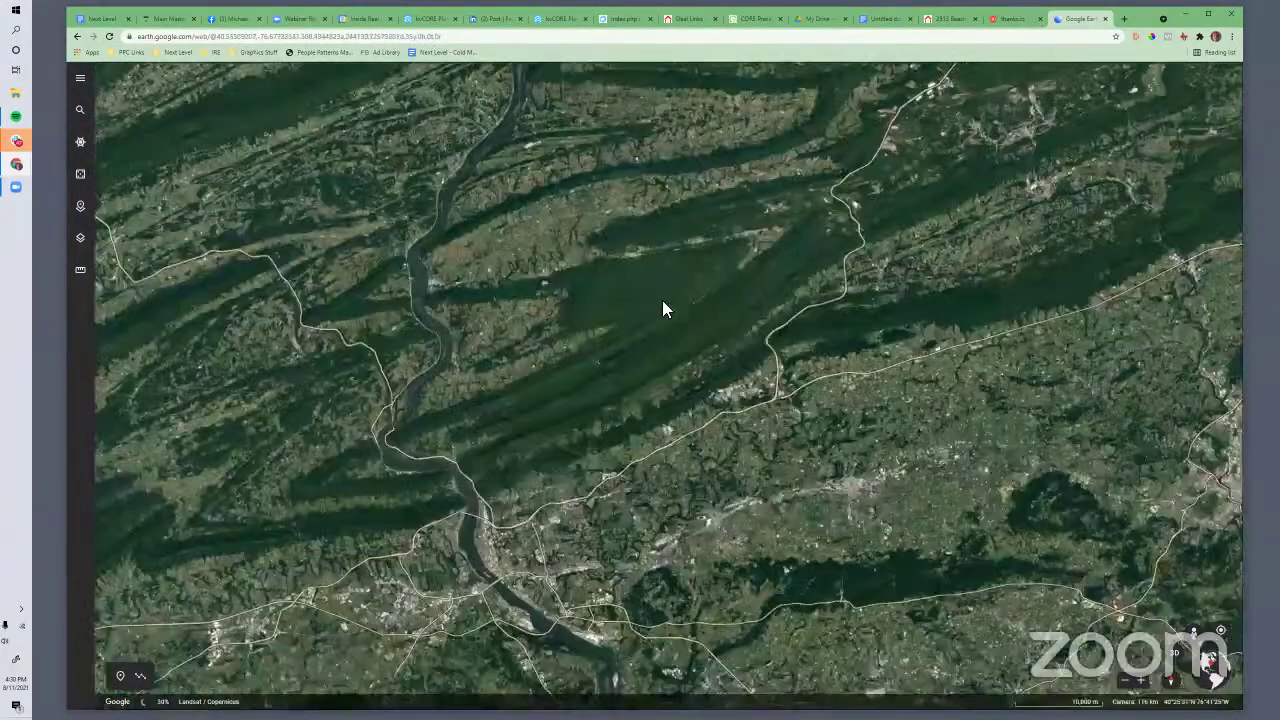
{"action": "scroll", "coordinate": [658, 490], "scroll_direction": "up", "scroll_amount": 3}
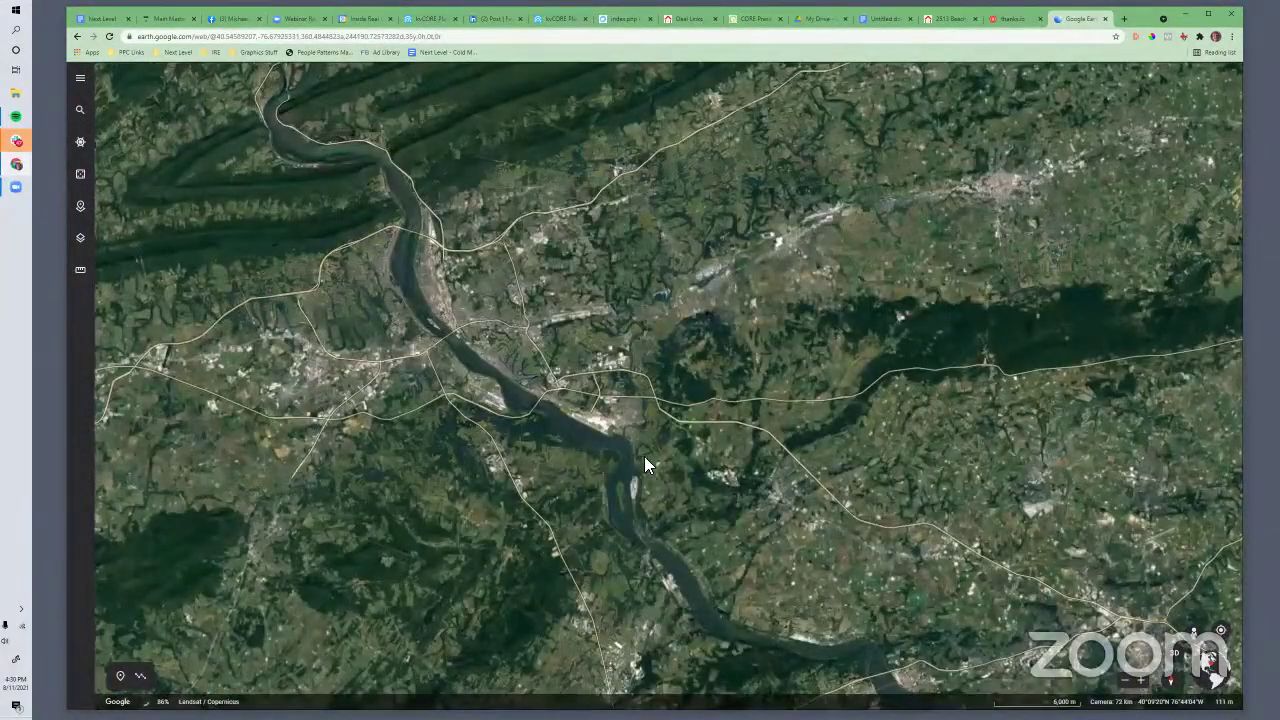
{"action": "left_click_drag", "start_coordinate": [608, 470], "coordinate": [628, 220]}
{"action": "scroll", "coordinate": [536, 485], "scroll_direction": "up", "scroll_amount": 2}
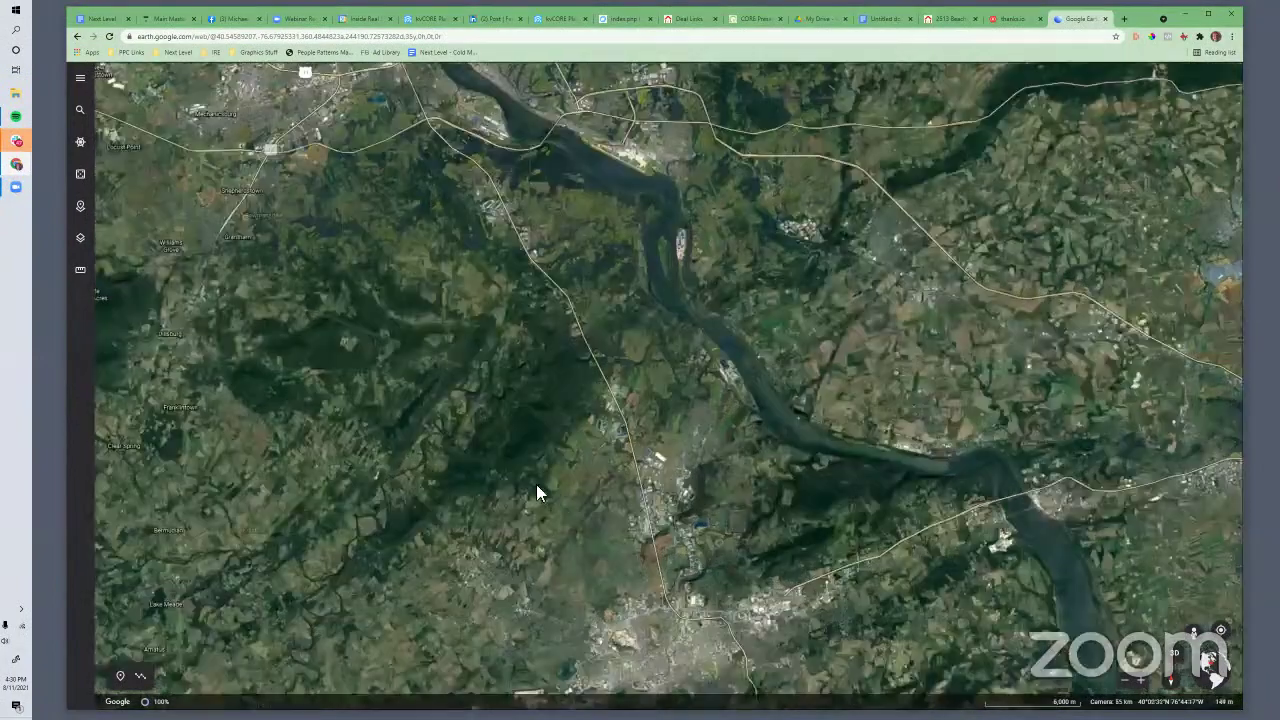
{"action": "scroll", "coordinate": [660, 365], "scroll_direction": "up", "scroll_amount": 5}
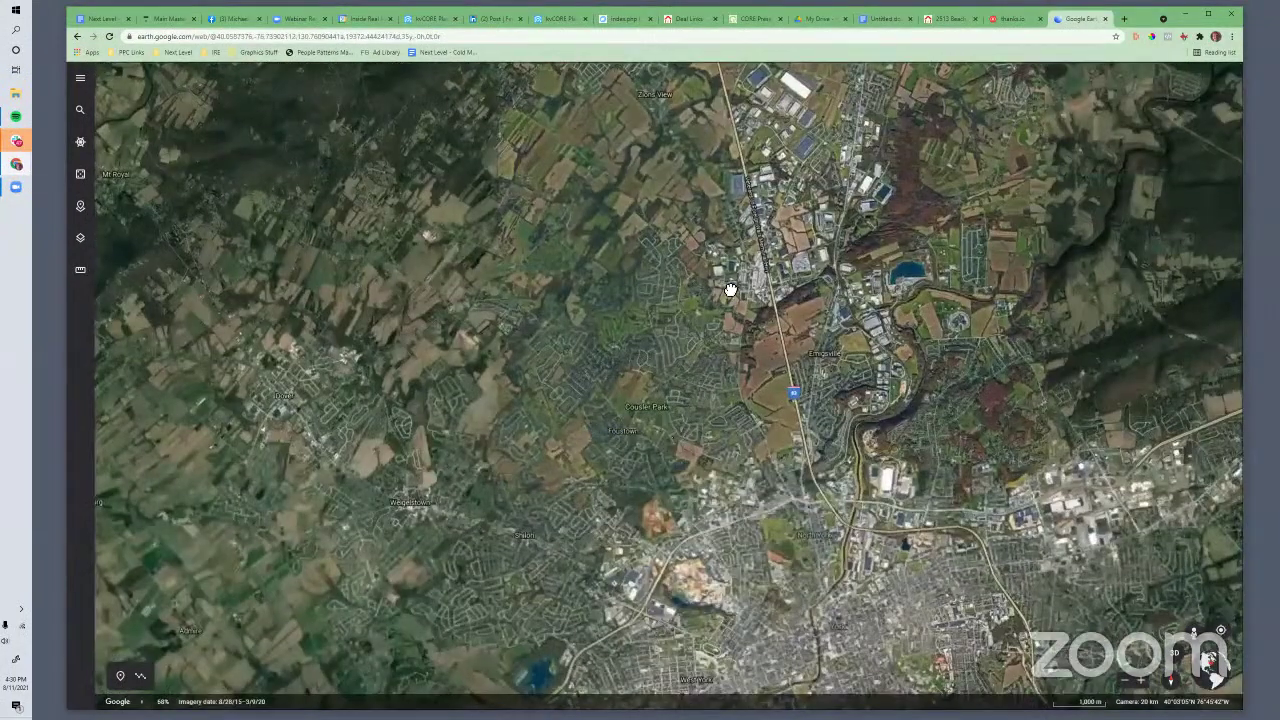
{"action": "left_click_drag", "start_coordinate": [513, 512], "coordinate": [565, 461]}
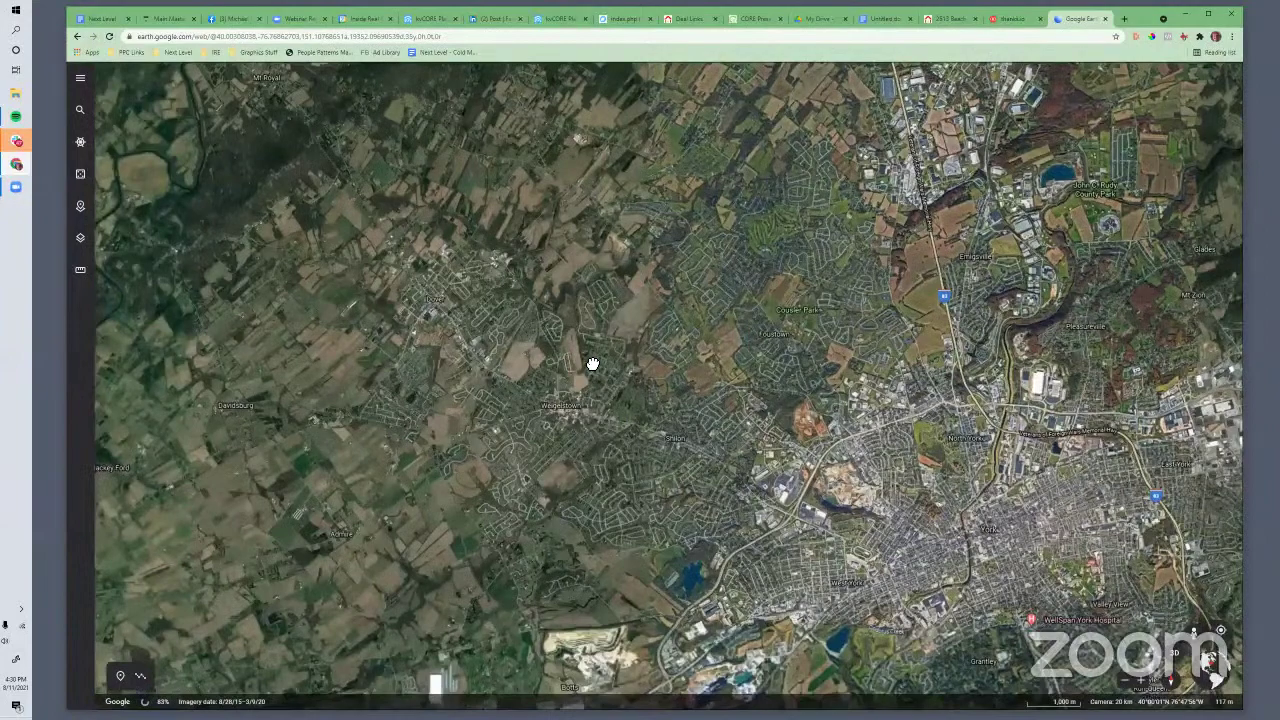
{"action": "left_click_drag", "start_coordinate": [593, 364], "coordinate": [769, 209]}
{"action": "left_click_drag", "start_coordinate": [576, 386], "coordinate": [650, 121]}
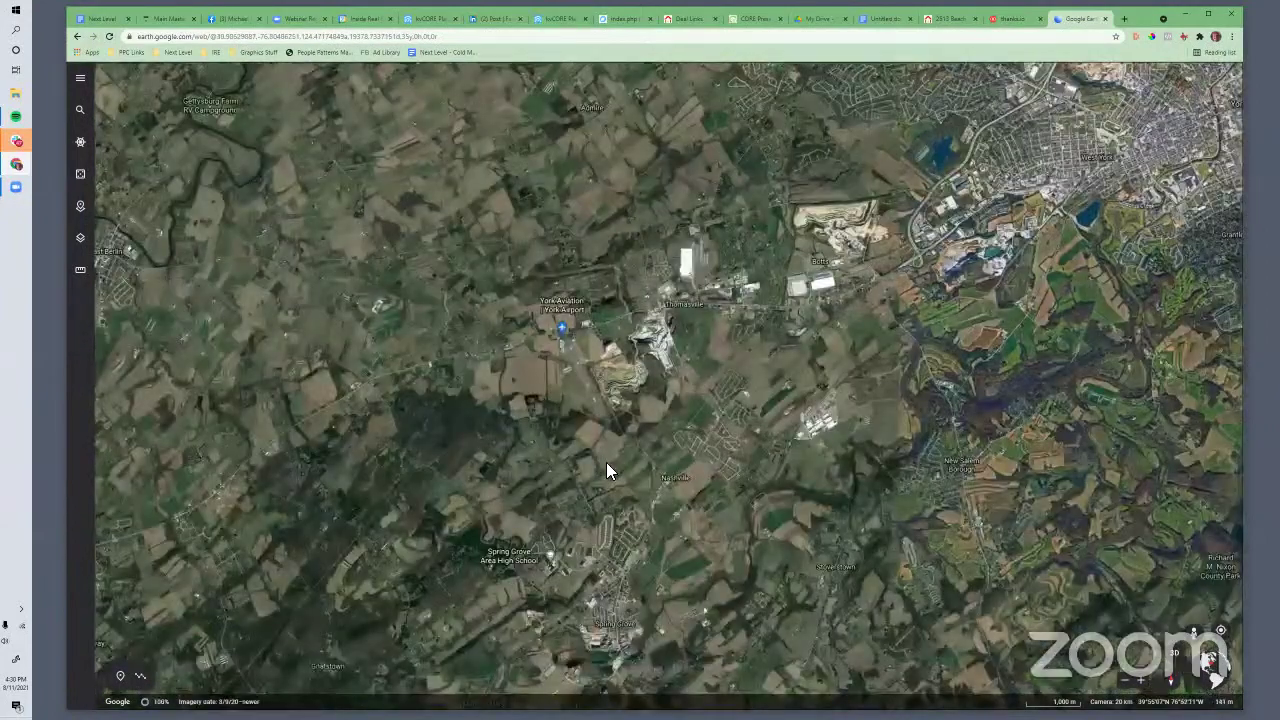
{"action": "scroll", "coordinate": [606, 462], "scroll_direction": "up", "scroll_amount": 5}
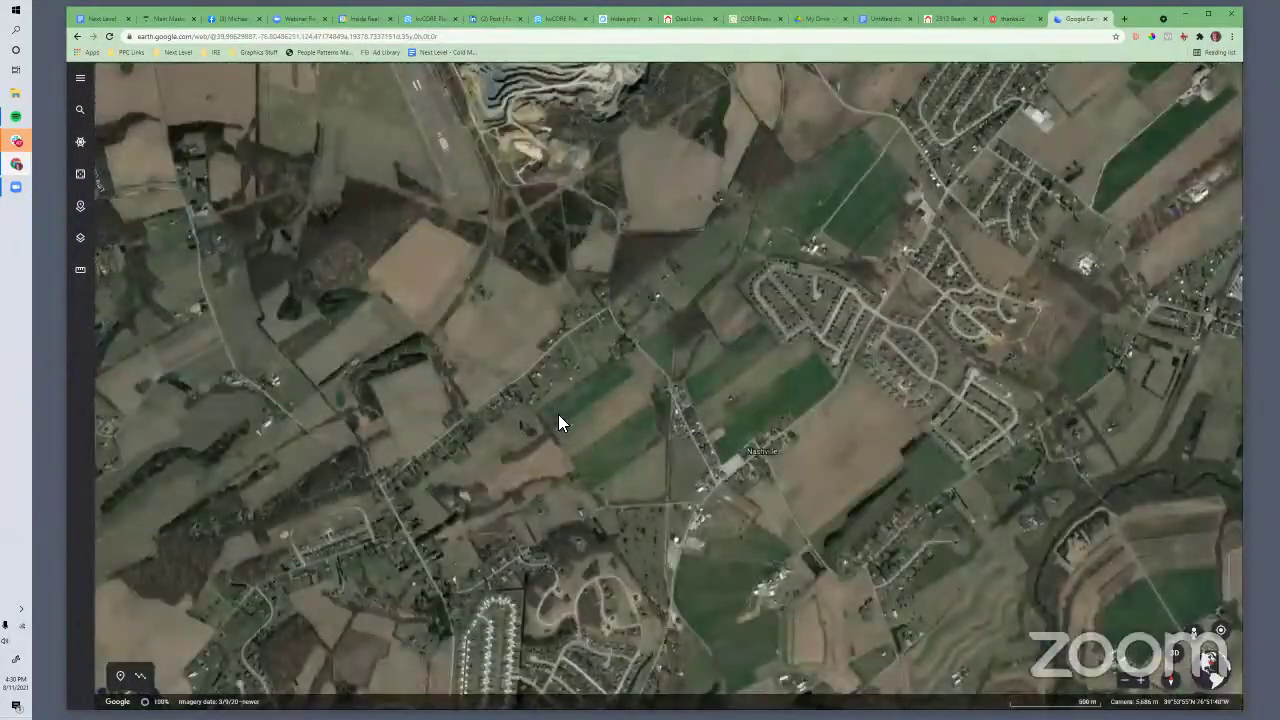
{"action": "scroll", "coordinate": [592, 438], "scroll_direction": "up", "scroll_amount": 3}
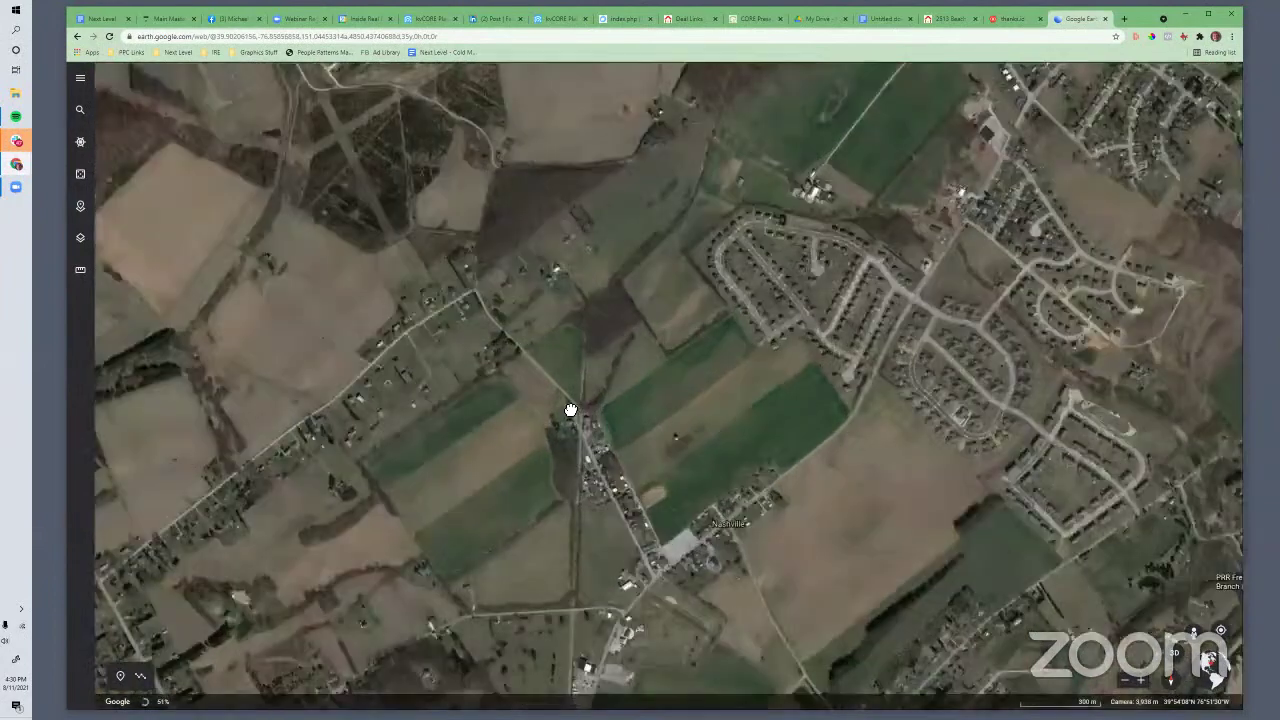
Pan over the housing developments to residential streets near Faith Evangelical Congregational Church
{"action": "left_click_drag", "start_coordinate": [570, 410], "coordinate": [451, 554]}
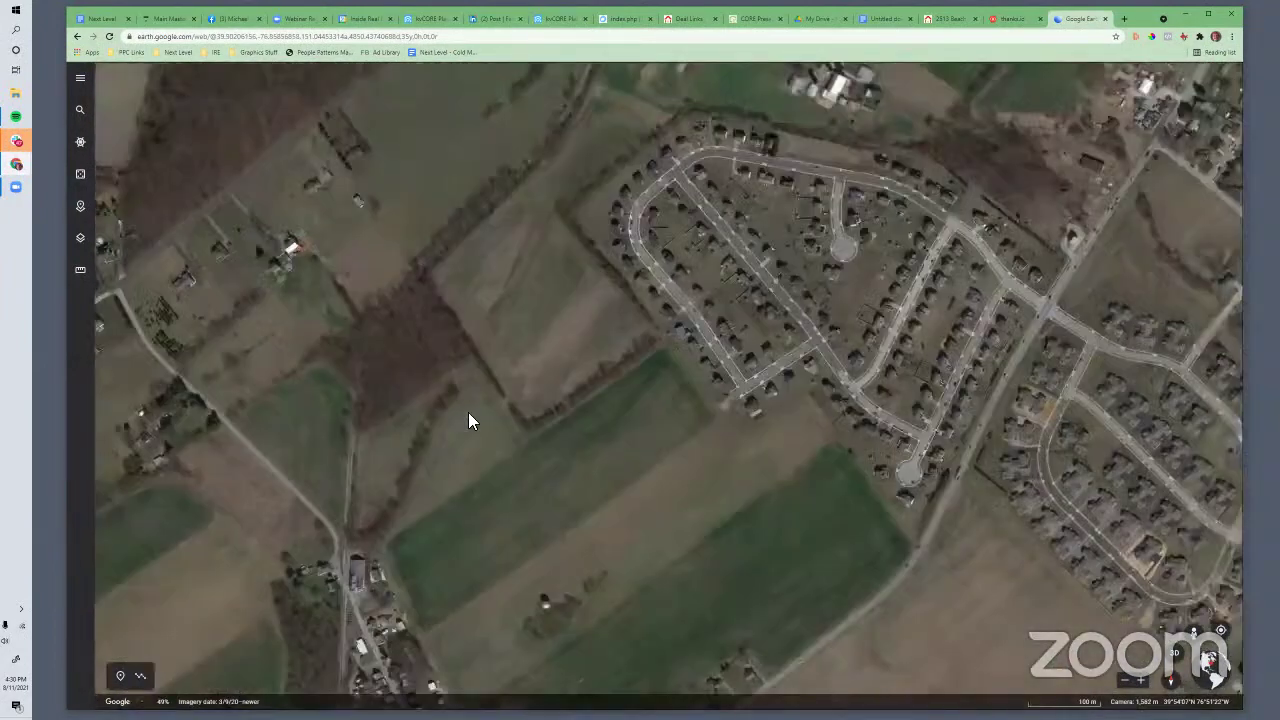
{"action": "scroll", "coordinate": [468, 412], "scroll_direction": "down", "scroll_amount": 2}
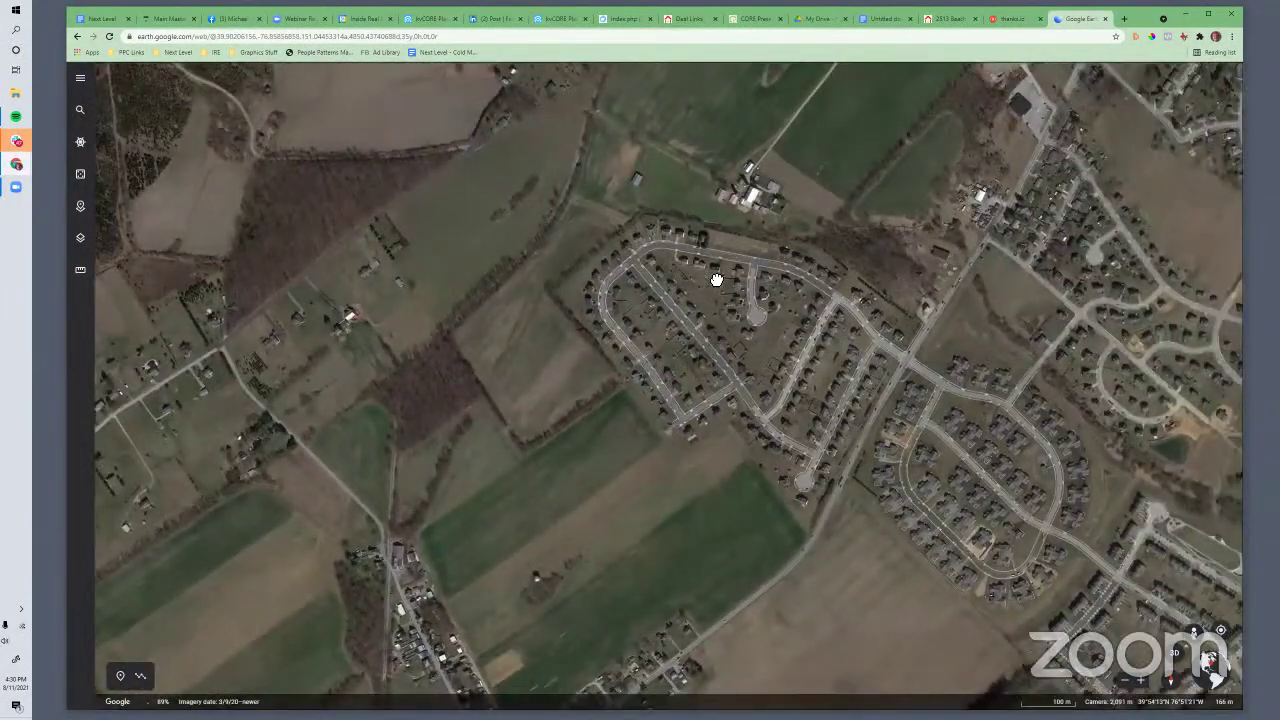
{"action": "scroll", "coordinate": [716, 280], "scroll_direction": "down", "scroll_amount": 5}
{"action": "left_click_drag", "start_coordinate": [556, 548], "coordinate": [709, 312]}
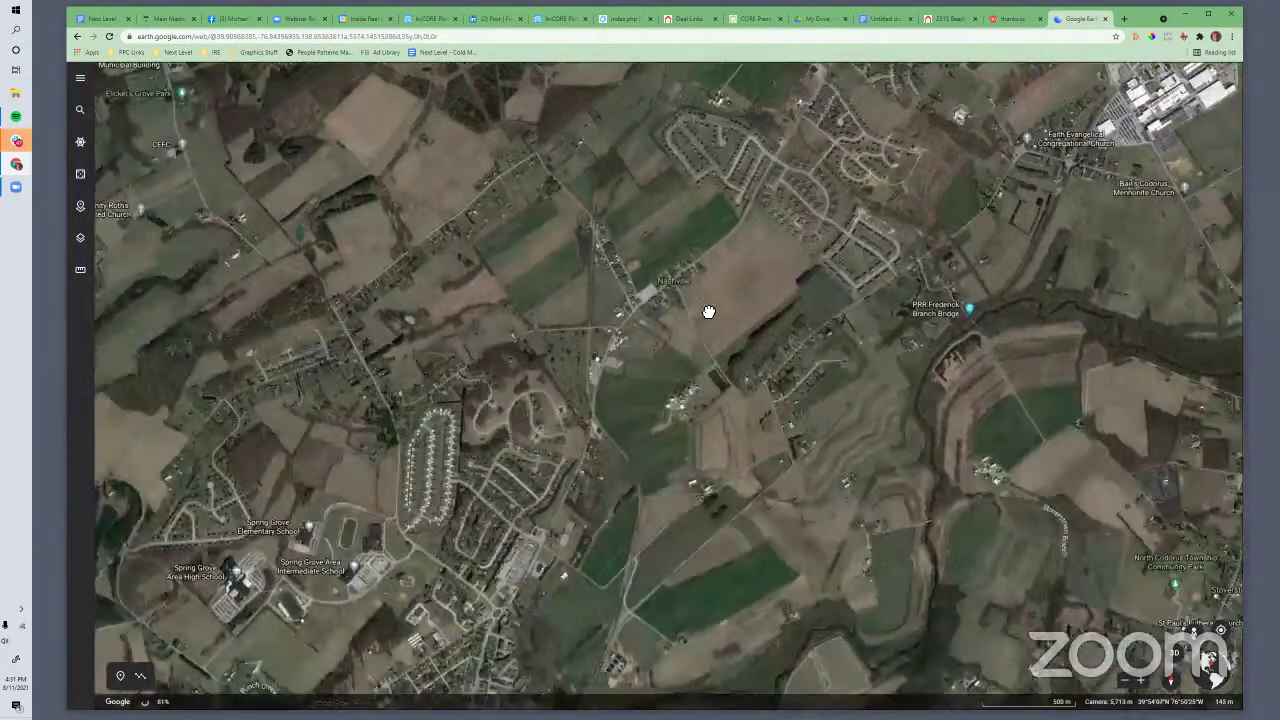
{"action": "left_click_drag", "start_coordinate": [465, 416], "coordinate": [585, 413]}
{"action": "left_click_drag", "start_coordinate": [469, 458], "coordinate": [511, 574]}
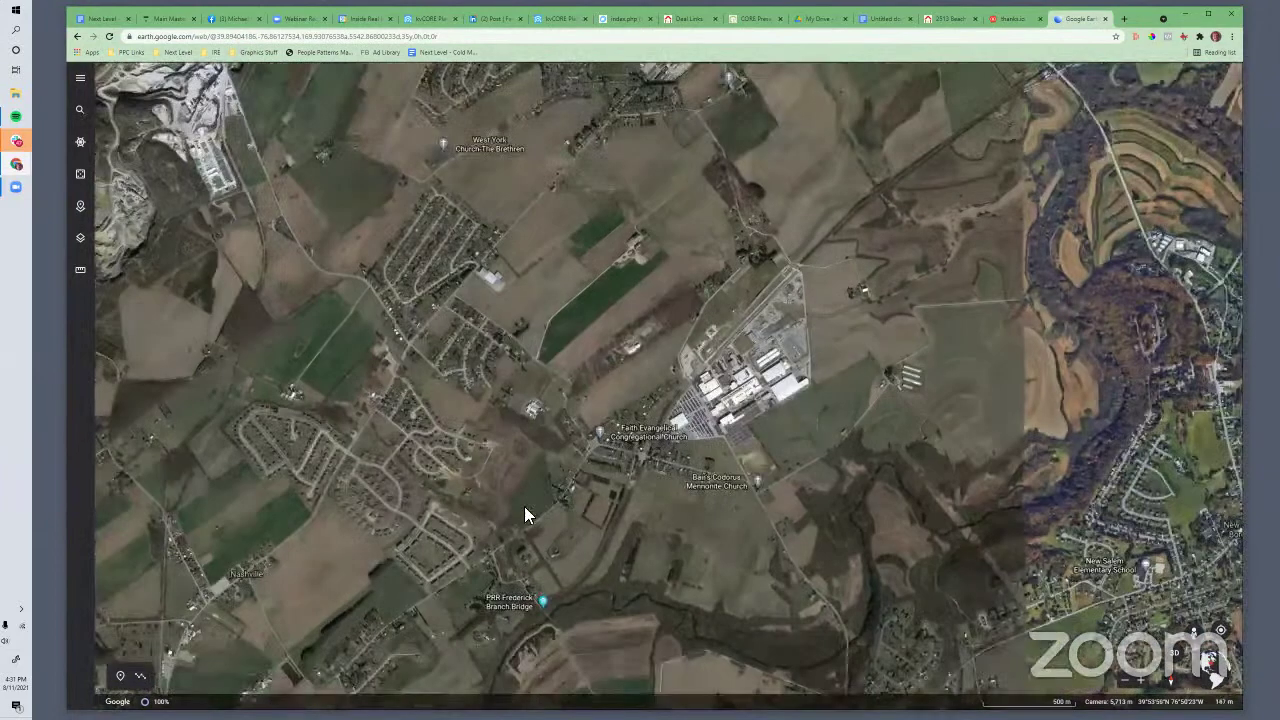
{"action": "left_click_drag", "start_coordinate": [524, 506], "coordinate": [525, 489]}
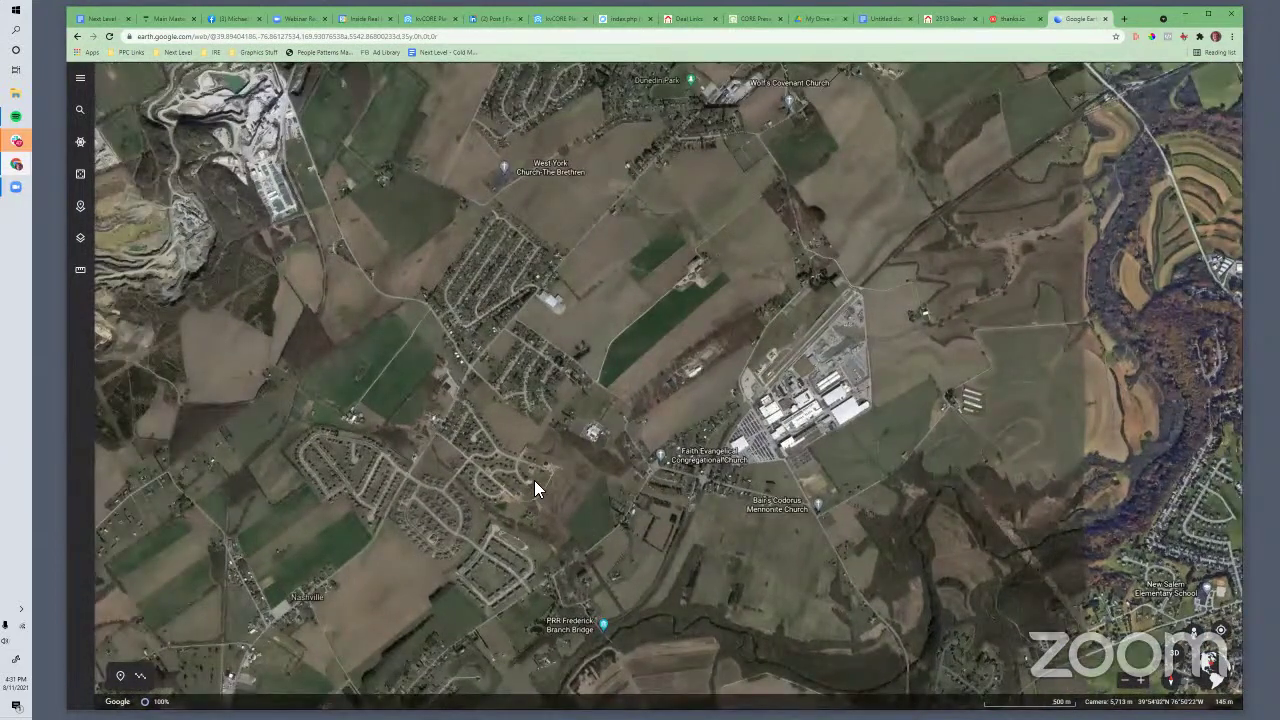
{"action": "scroll", "coordinate": [534, 480], "scroll_direction": "down", "scroll_amount": 1}
{"action": "scroll", "coordinate": [570, 402], "scroll_direction": "down", "scroll_amount": 1}
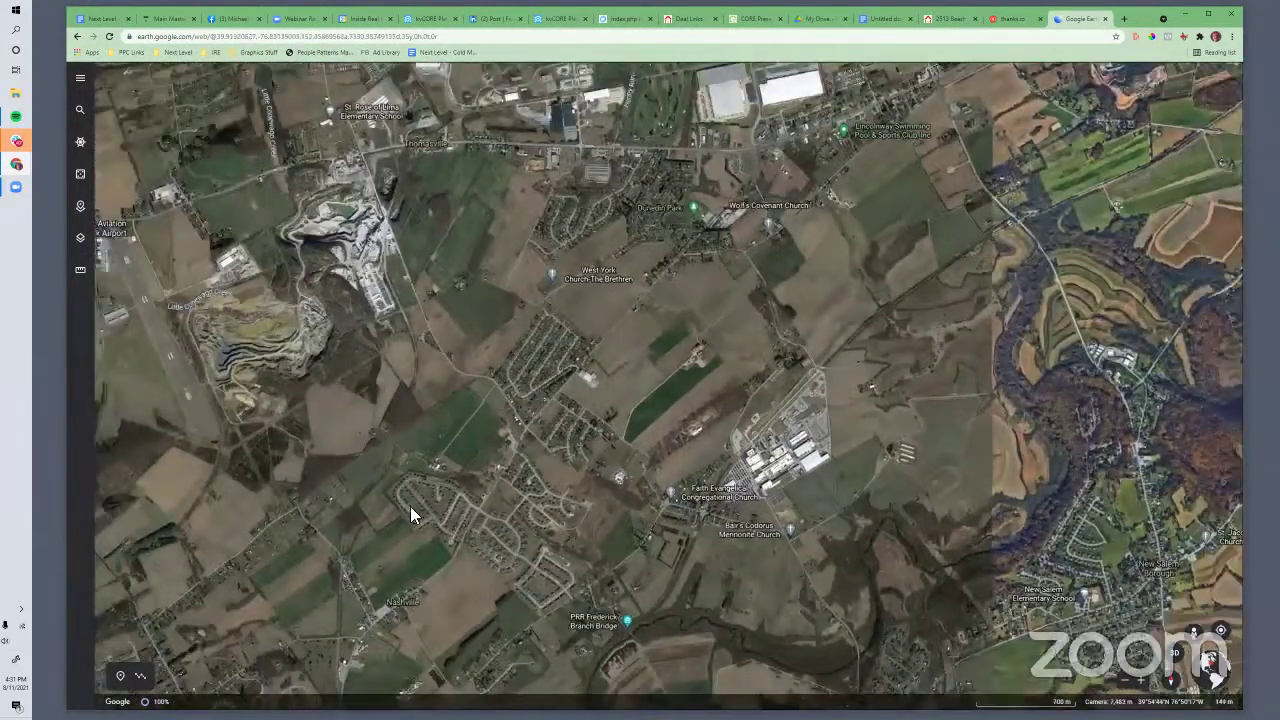
{"action": "scroll", "coordinate": [604, 468], "scroll_direction": "up", "scroll_amount": 3}
{"action": "scroll", "coordinate": [604, 468], "scroll_direction": "up", "scroll_amount": 2}
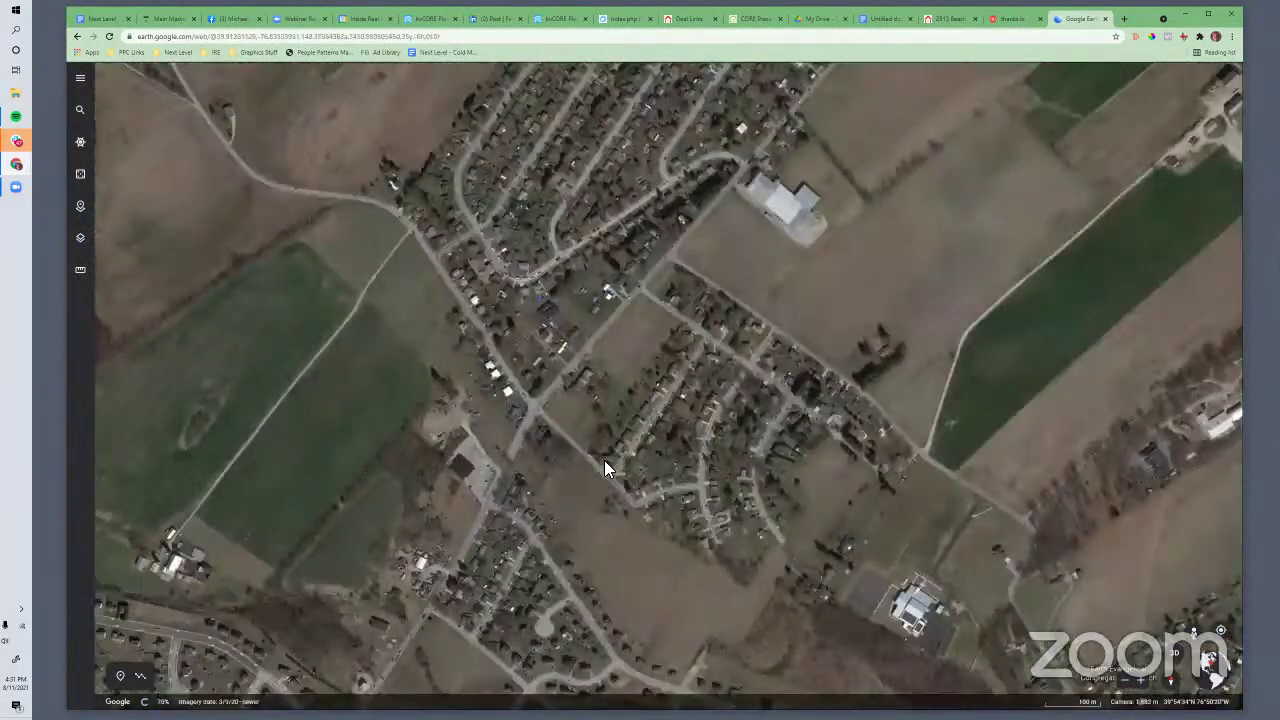
{"action": "left_click_drag", "start_coordinate": [803, 598], "coordinate": [645, 521]}
{"action": "scroll", "coordinate": [632, 472], "scroll_direction": "up", "scroll_amount": 1}
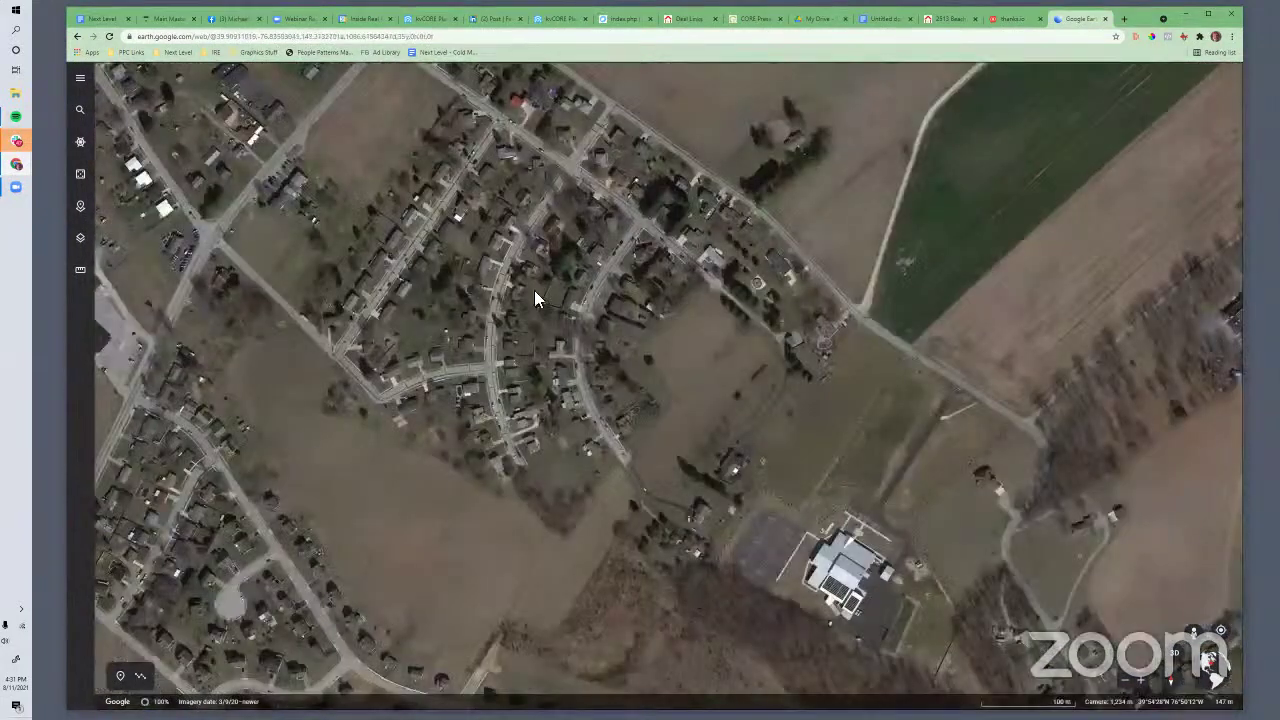
{"action": "left_click_drag", "start_coordinate": [539, 298], "coordinate": [631, 475]}
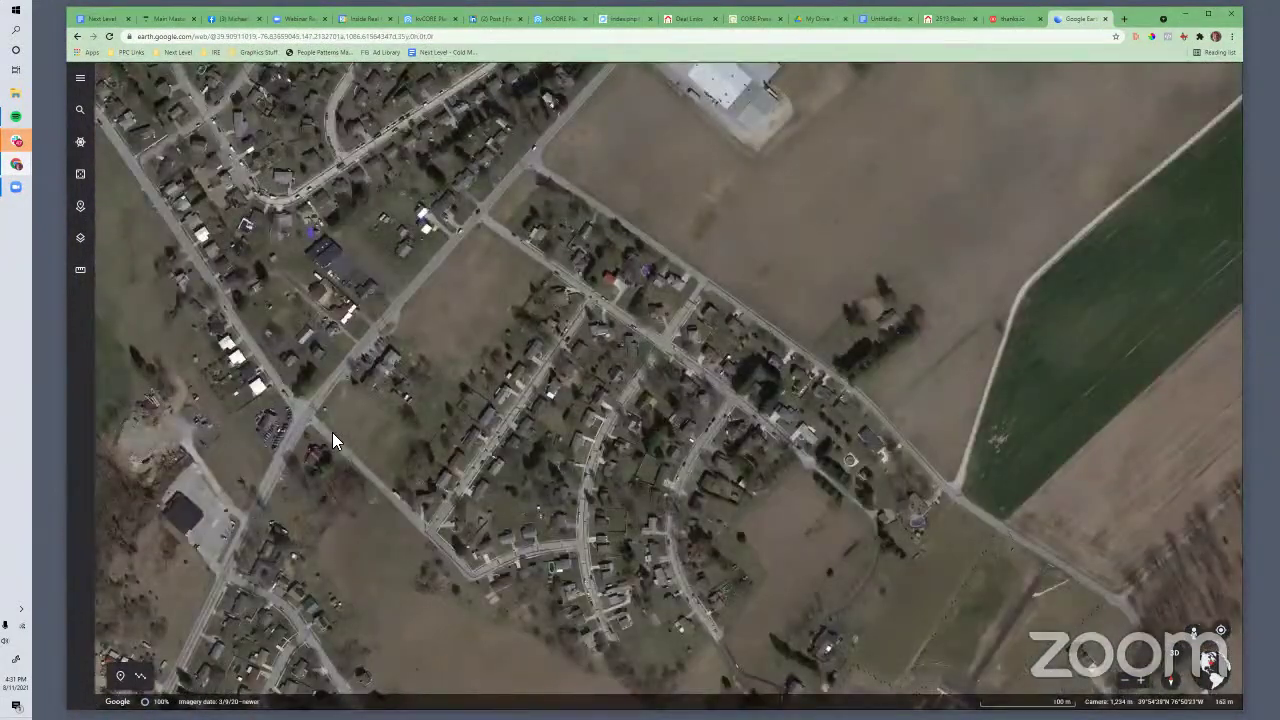
{"action": "key", "text": "Print"}
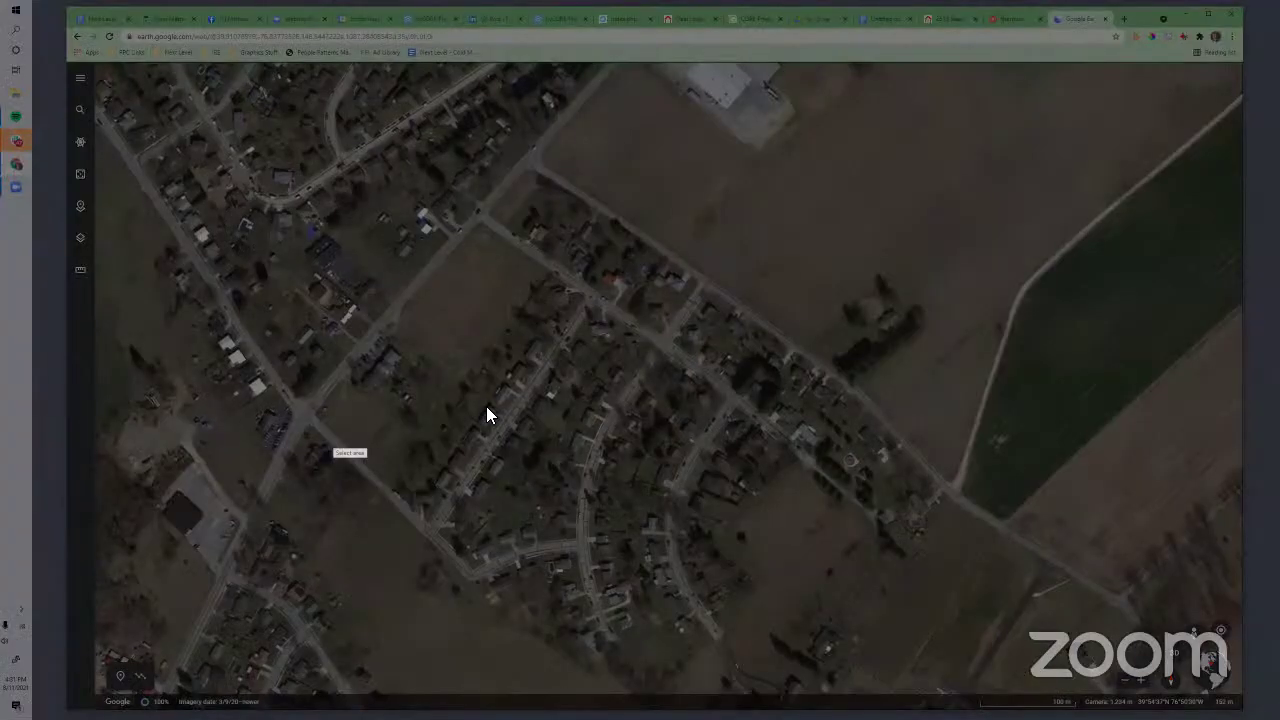
{"action": "key", "text": "Escape"}
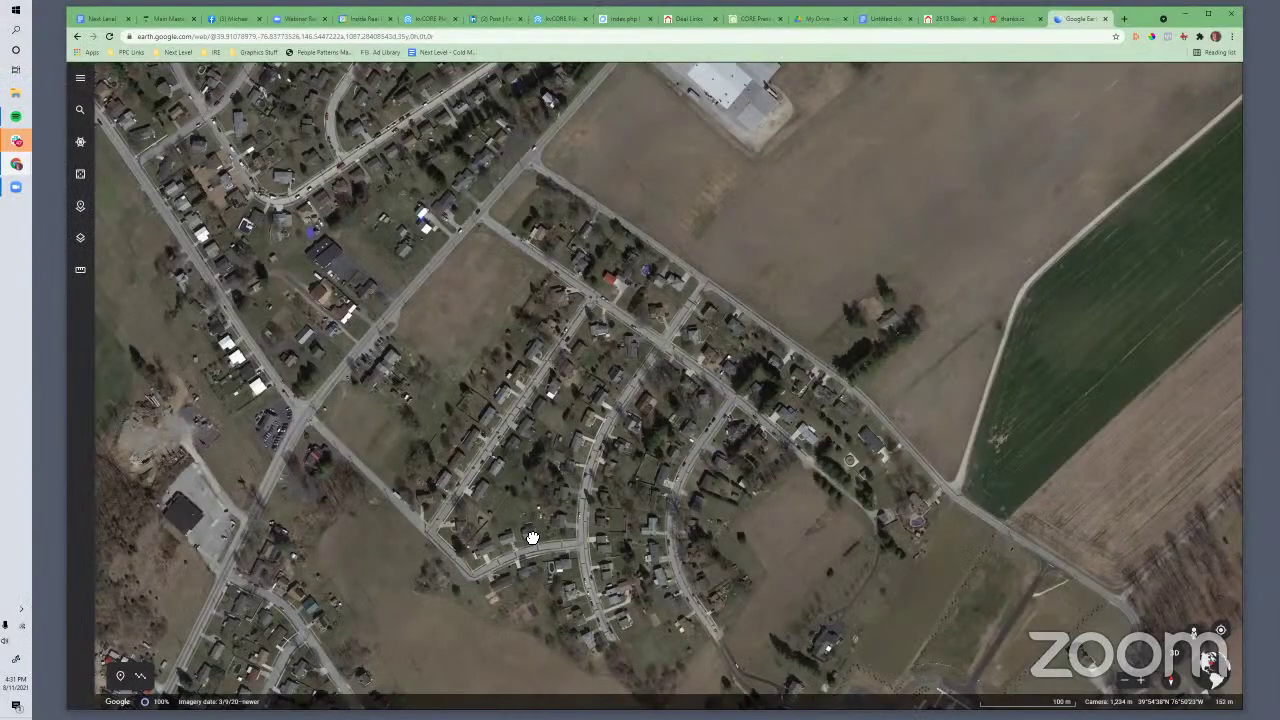
{"action": "scroll", "coordinate": [766, 432], "scroll_direction": "down", "scroll_amount": 3}
{"action": "left_click_drag", "start_coordinate": [78, 681], "coordinate": [126, 684]}
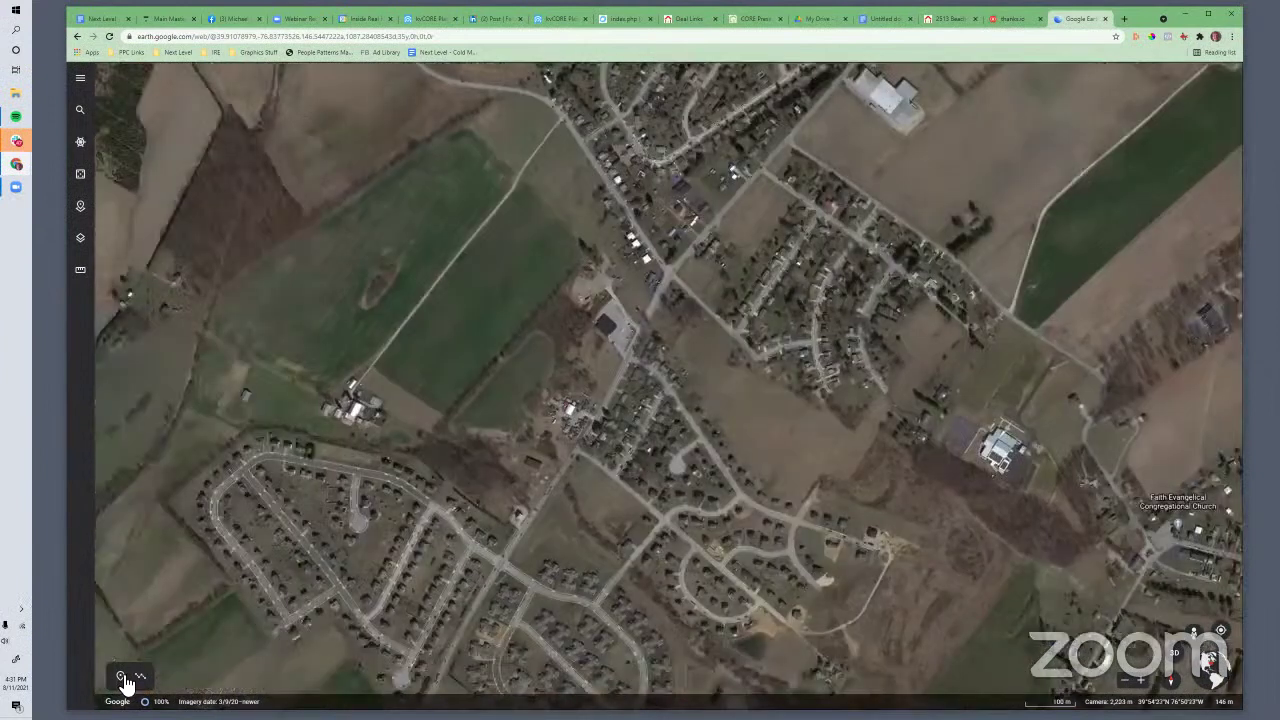
Search for the property's street address and open its pinned place card
{"action": "left_click", "coordinate": [121, 677]}
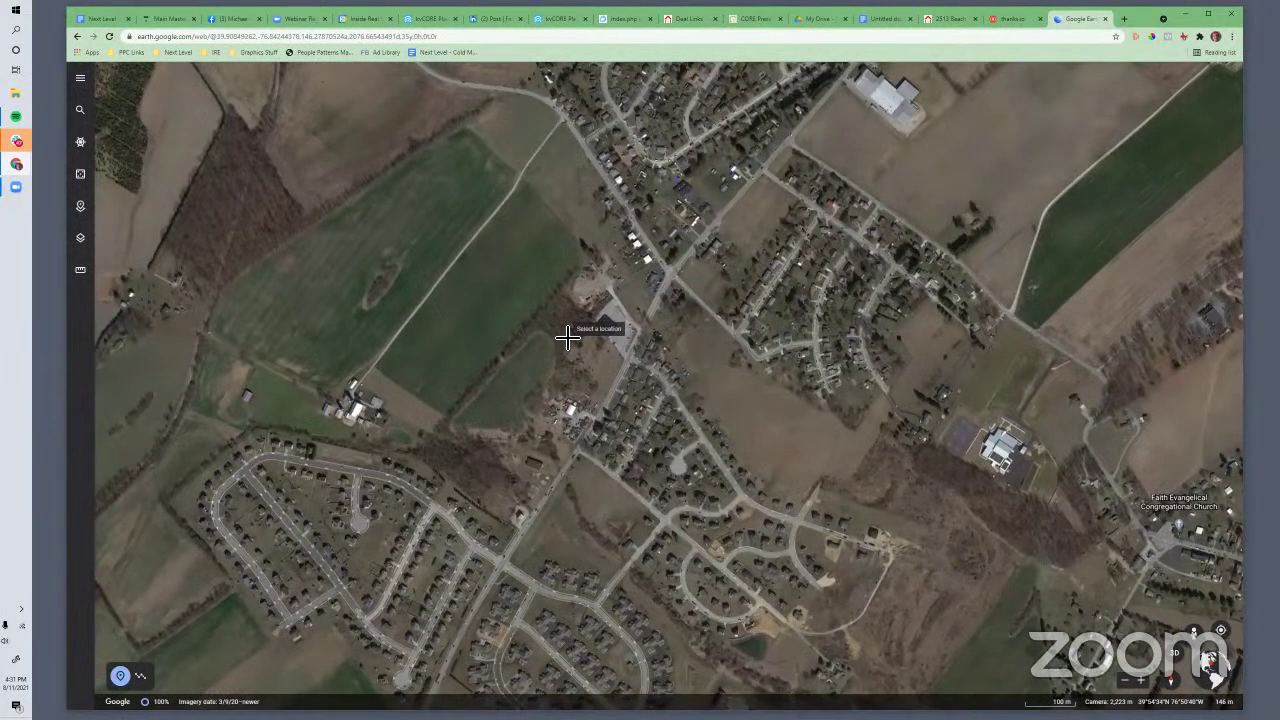
{"action": "left_click", "coordinate": [121, 677]}
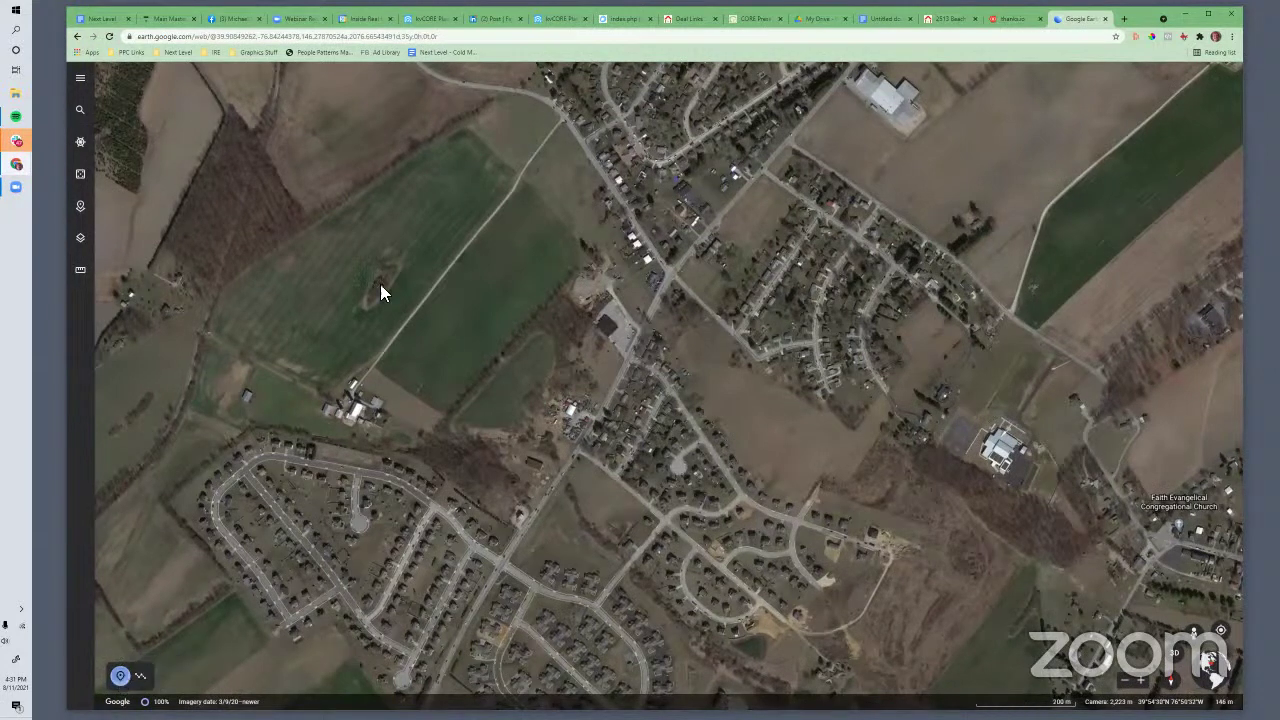
{"action": "left_click", "coordinate": [80, 110]}
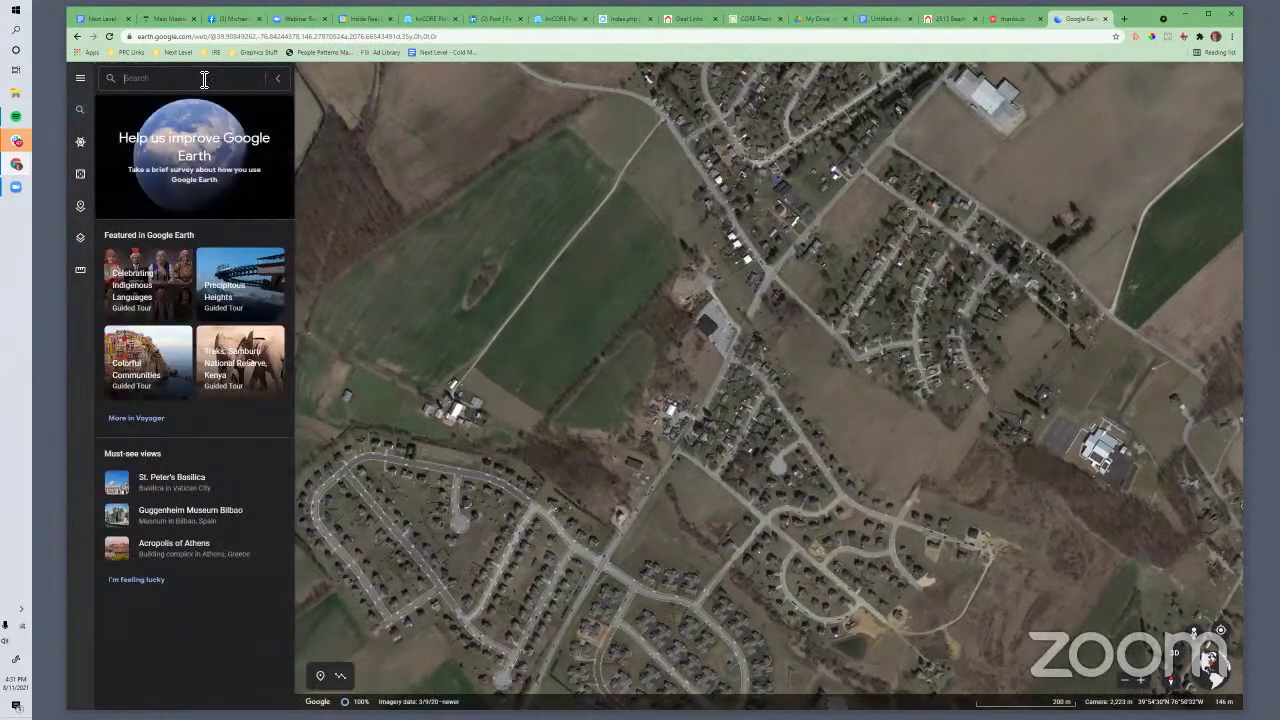
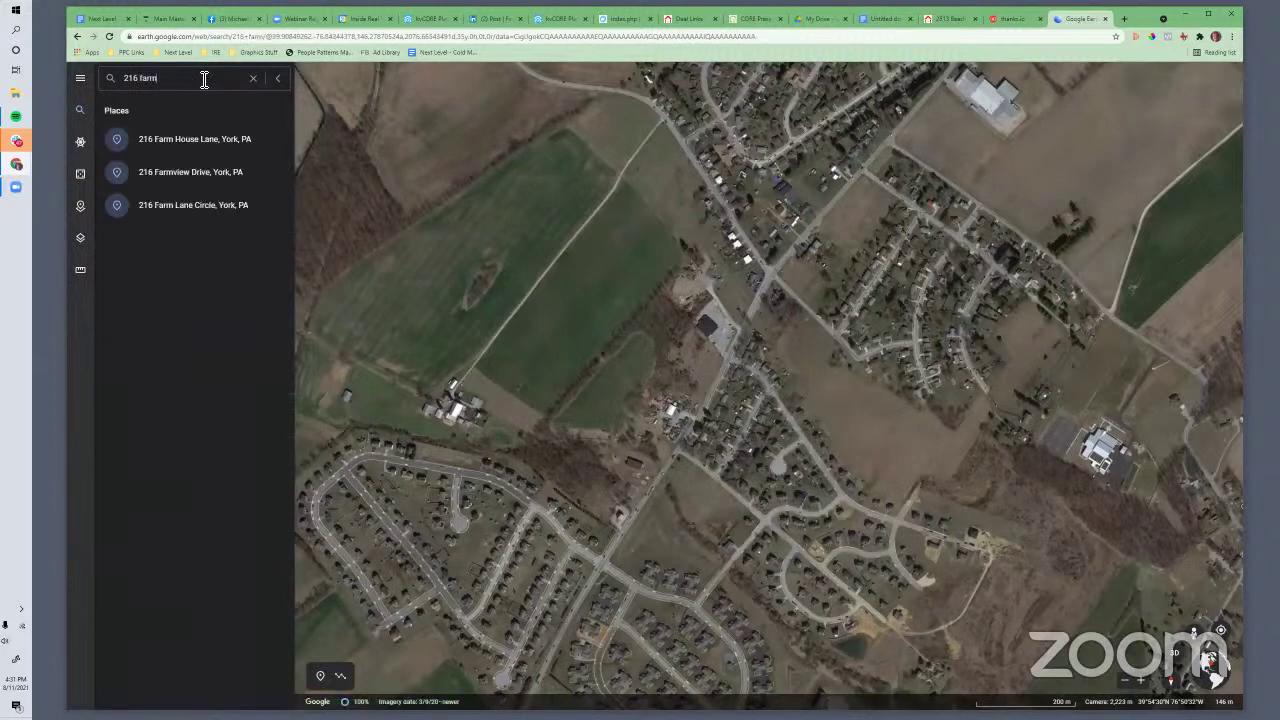
{"action": "left_click", "coordinate": [182, 140]}
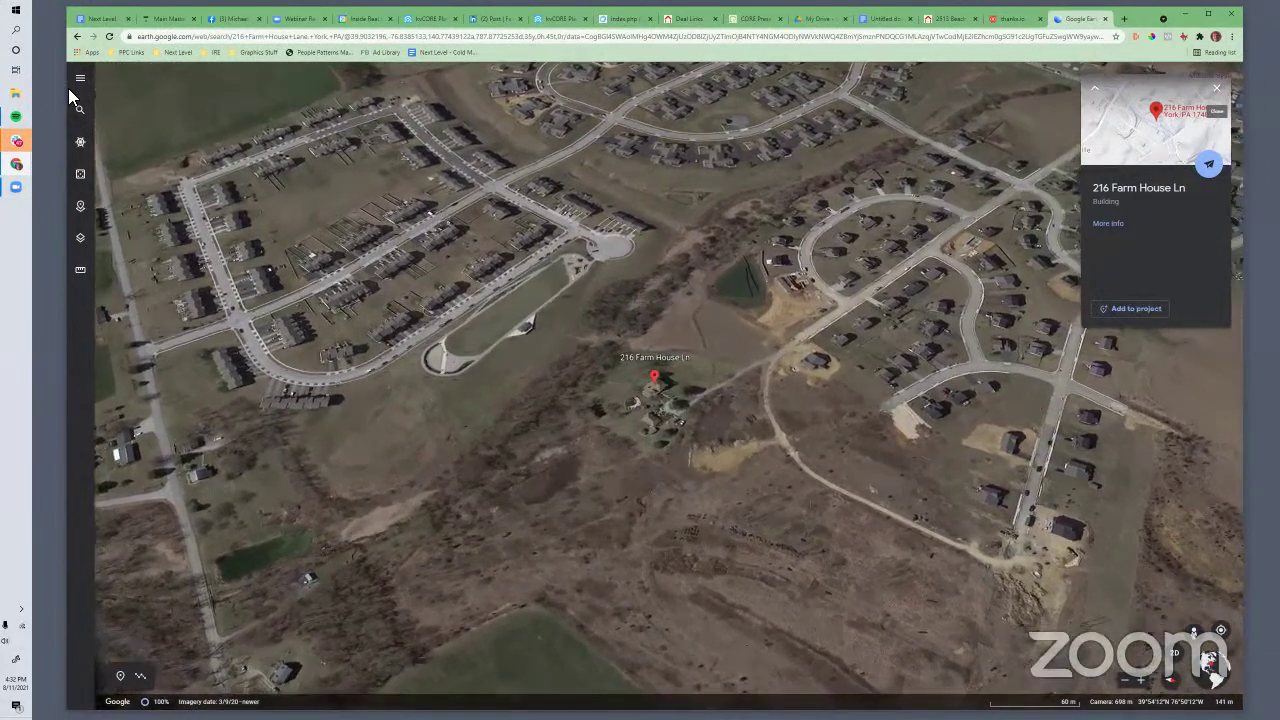
{"action": "key", "text": "super"}
{"action": "type", "text": "fc"}
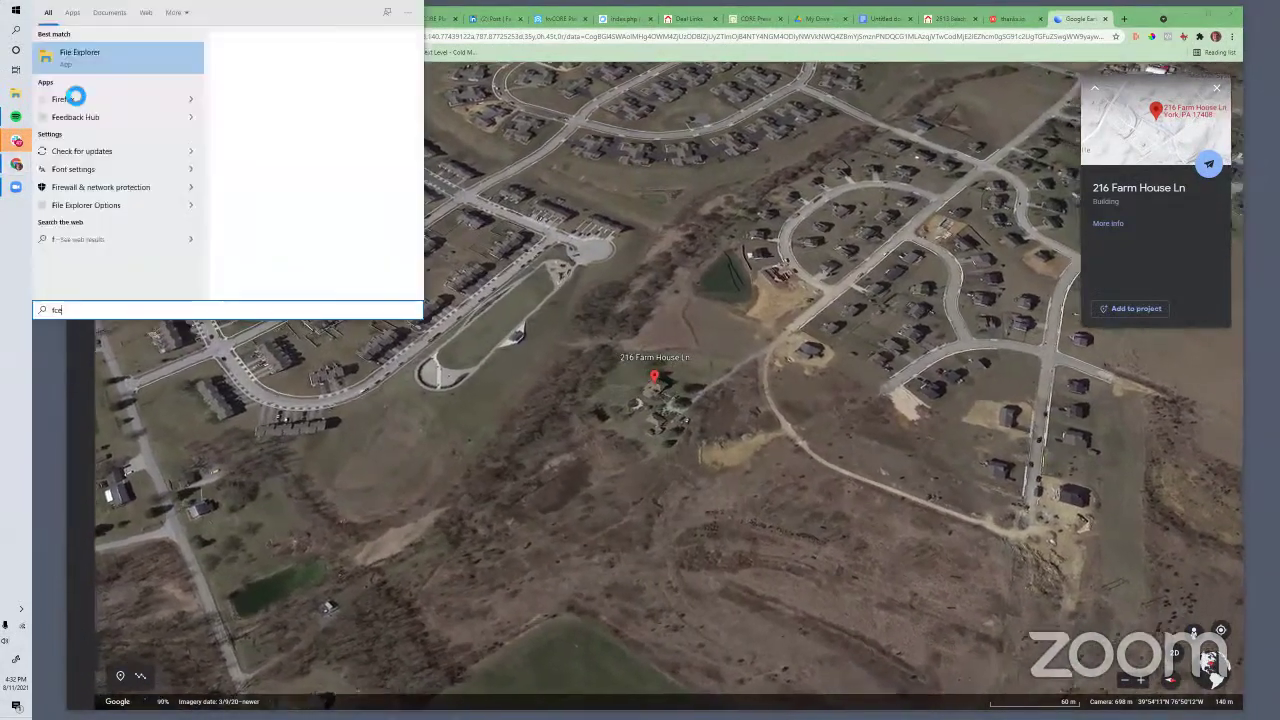
{"action": "key", "text": "BackSpace"}
{"action": "key", "text": "BackSpace"}
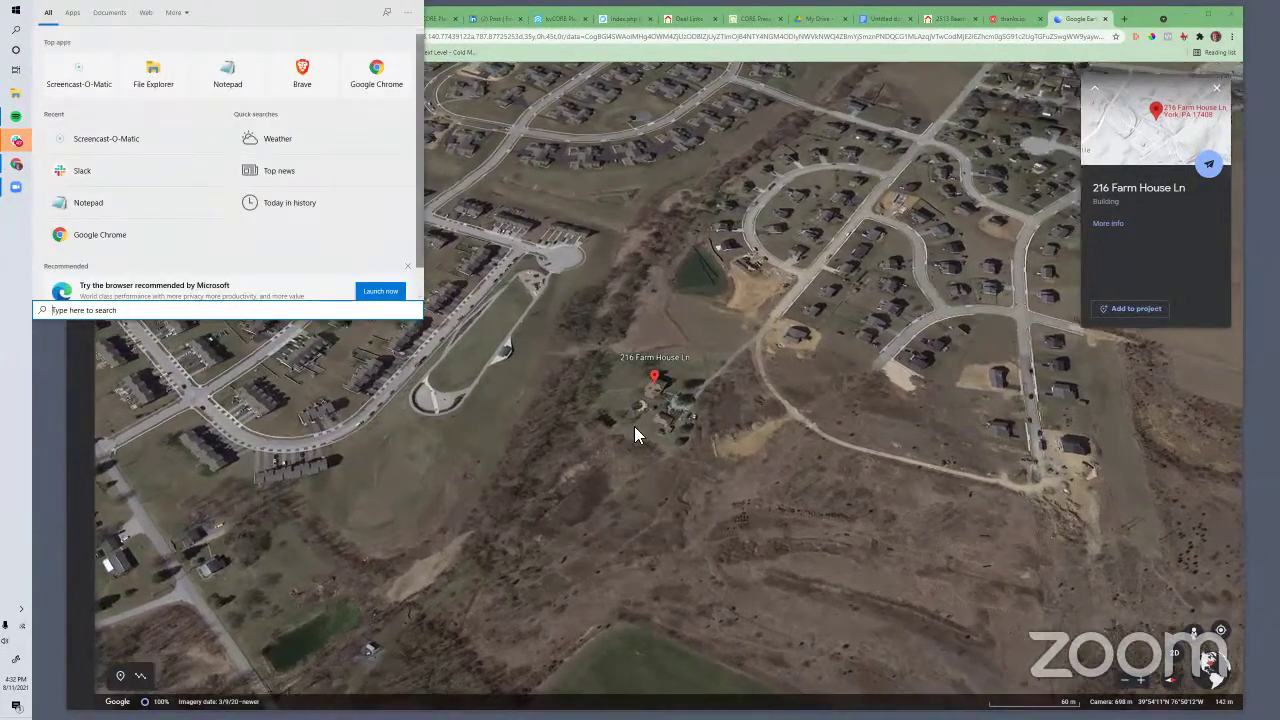
{"action": "left_click", "coordinate": [524, 377]}
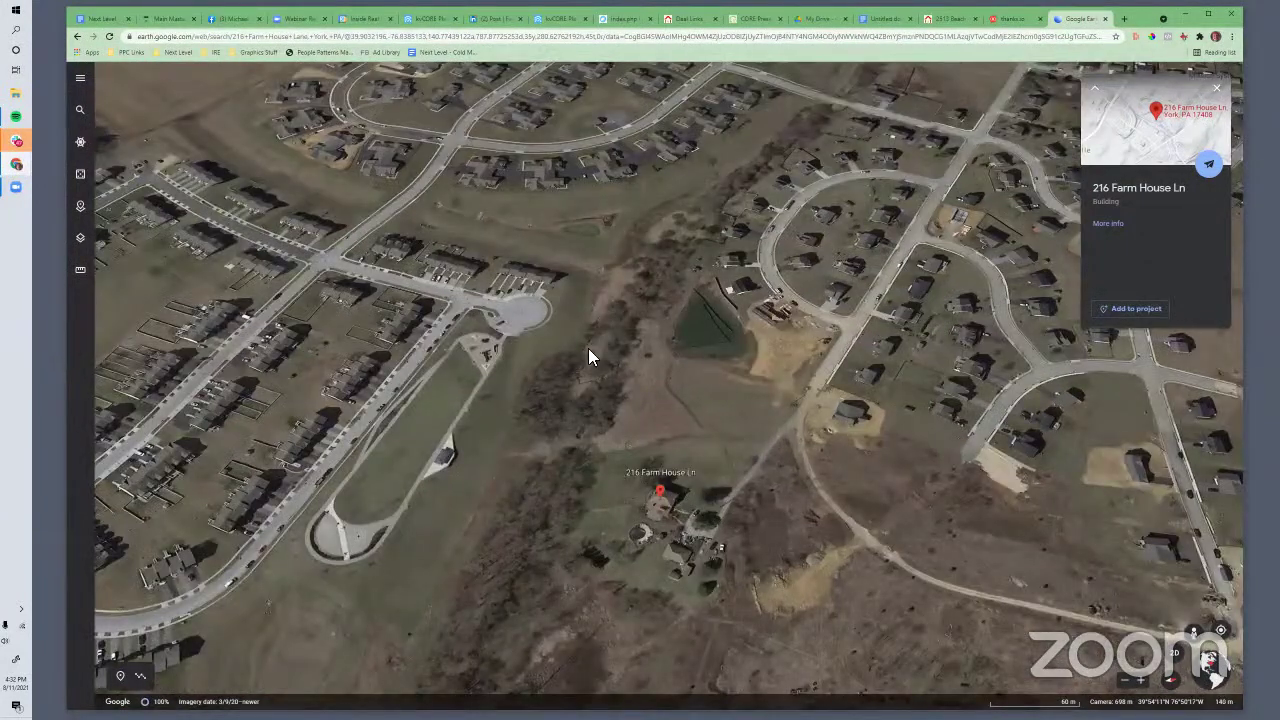
{"action": "scroll", "coordinate": [600, 390], "scroll_direction": "up", "scroll_amount": 3}
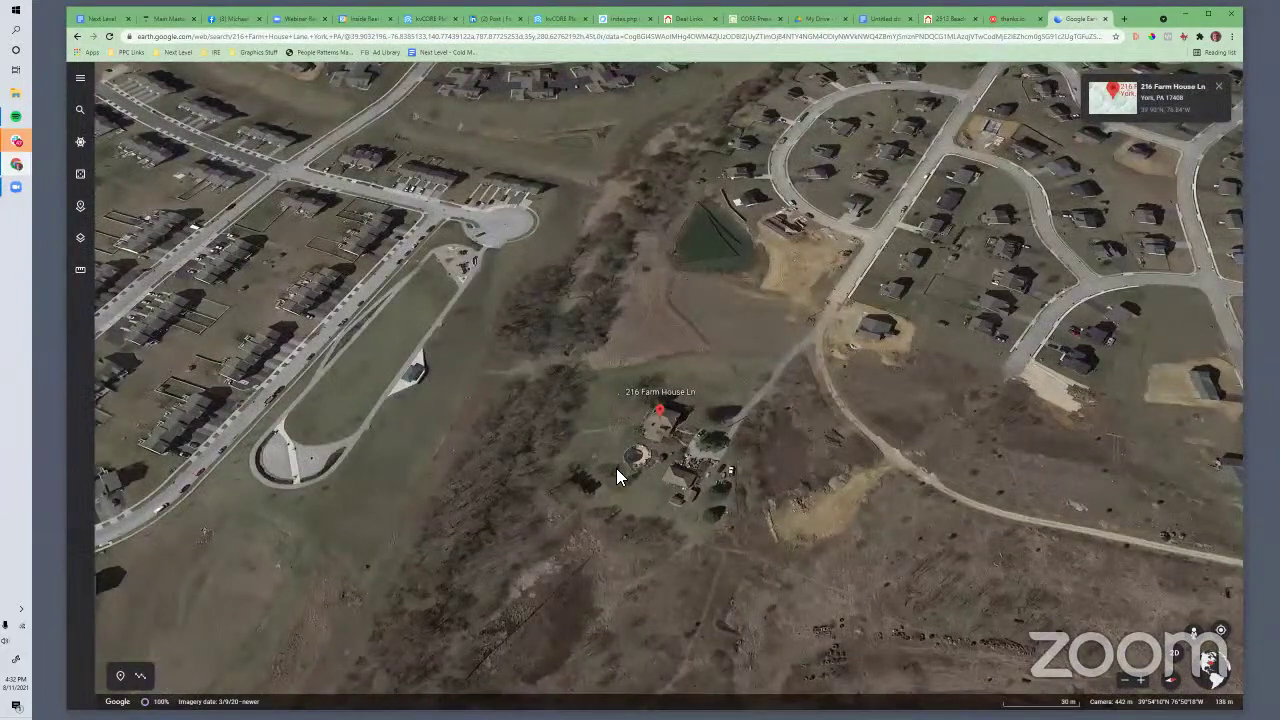
{"action": "scroll", "coordinate": [606, 518], "scroll_direction": "up", "scroll_amount": 1}
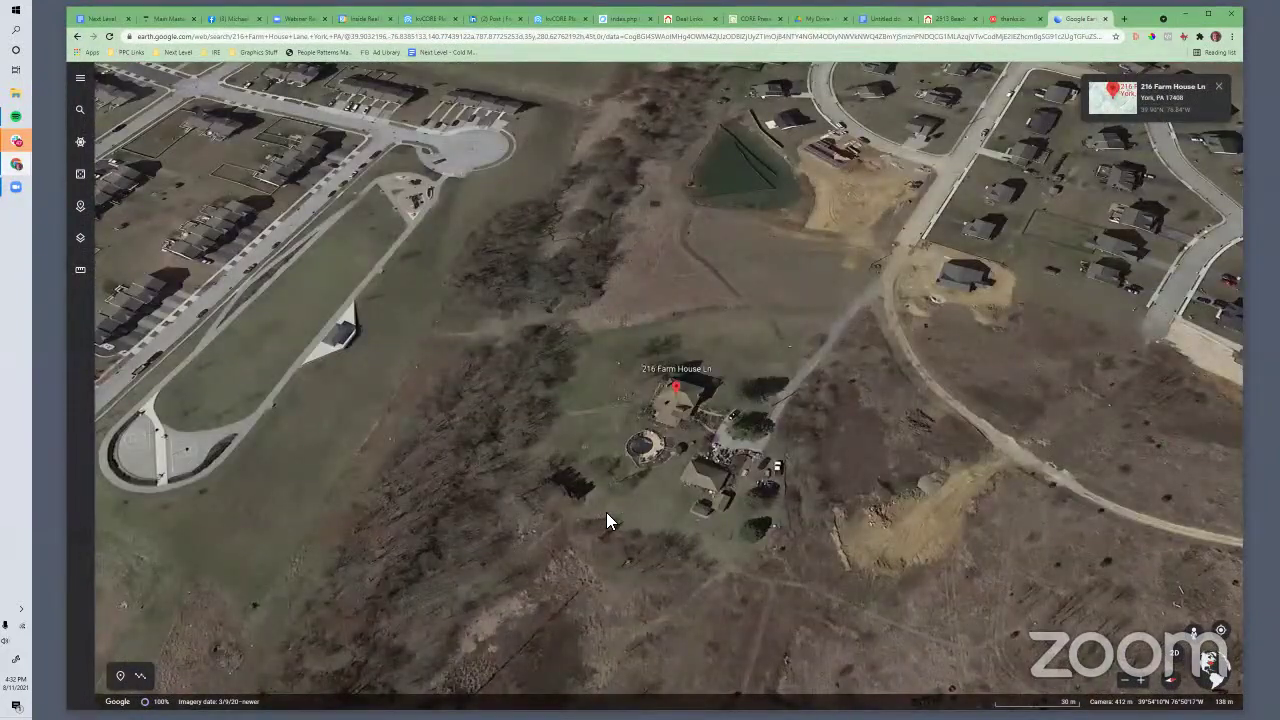
{"action": "scroll", "coordinate": [606, 518], "scroll_direction": "up", "scroll_amount": 1}
{"action": "scroll", "coordinate": [720, 270], "scroll_direction": "up", "scroll_amount": 1}
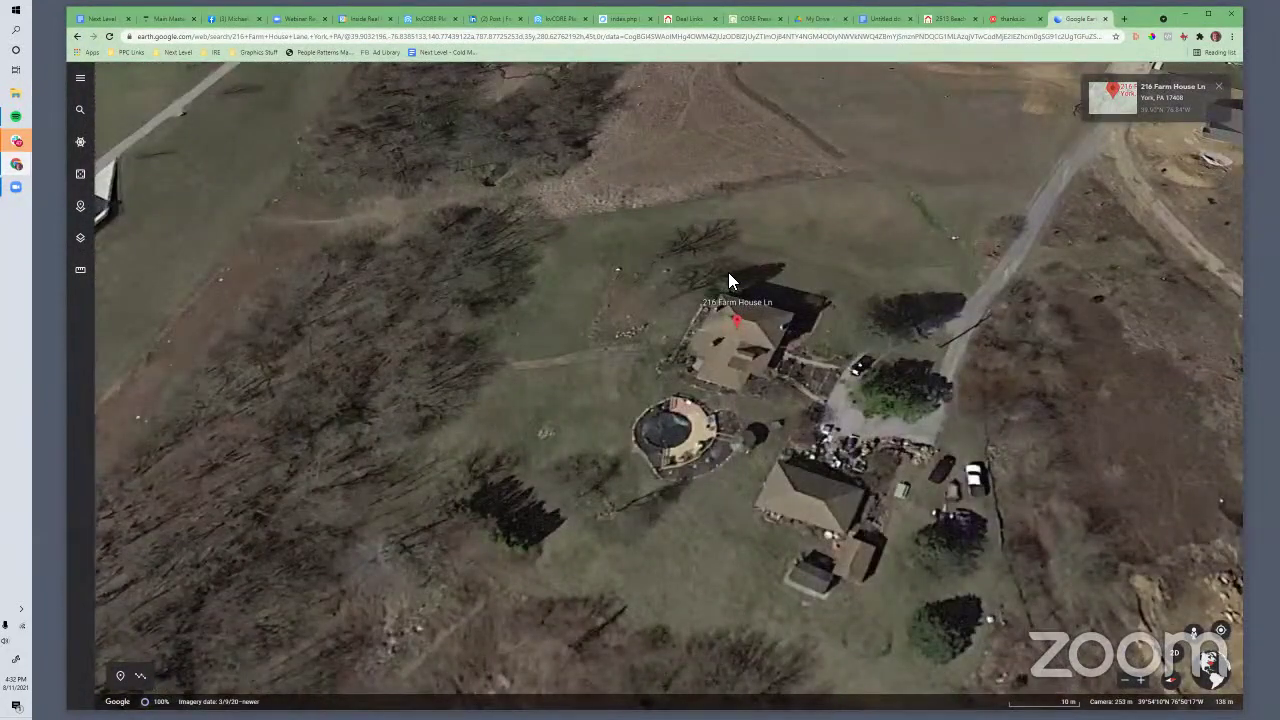
{"action": "scroll", "coordinate": [738, 272], "scroll_direction": "up", "scroll_amount": 1}
{"action": "scroll", "coordinate": [750, 278], "scroll_direction": "up", "scroll_amount": 1}
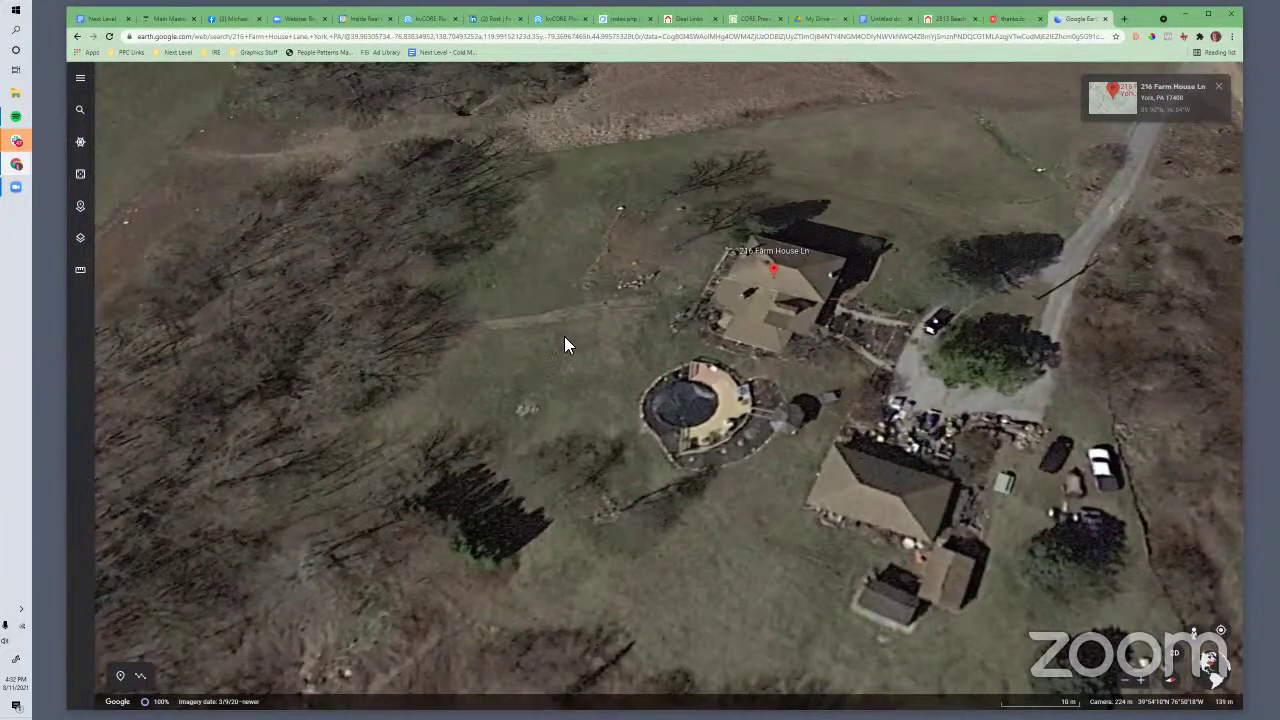
{"action": "scroll", "coordinate": [584, 348], "scroll_direction": "up", "scroll_amount": 2}
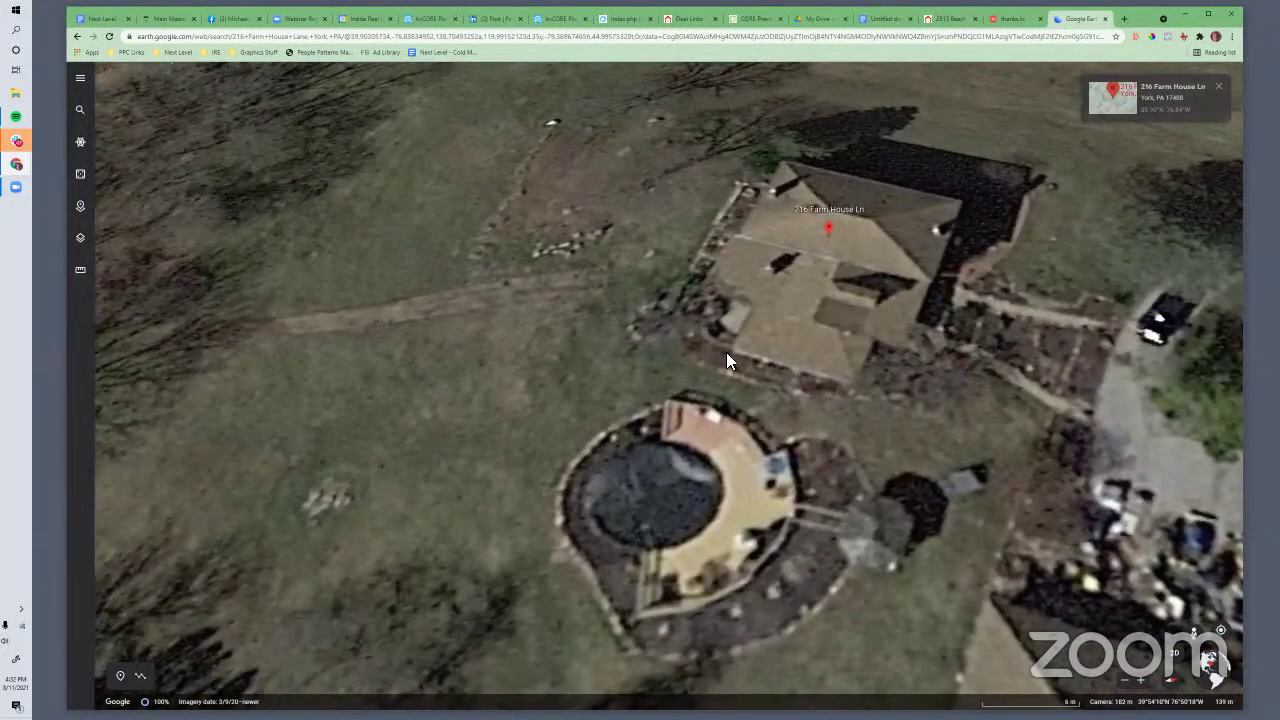
{"action": "scroll", "coordinate": [726, 352], "scroll_direction": "down", "scroll_amount": 2}
{"action": "scroll", "coordinate": [726, 352], "scroll_direction": "up", "scroll_amount": 2}
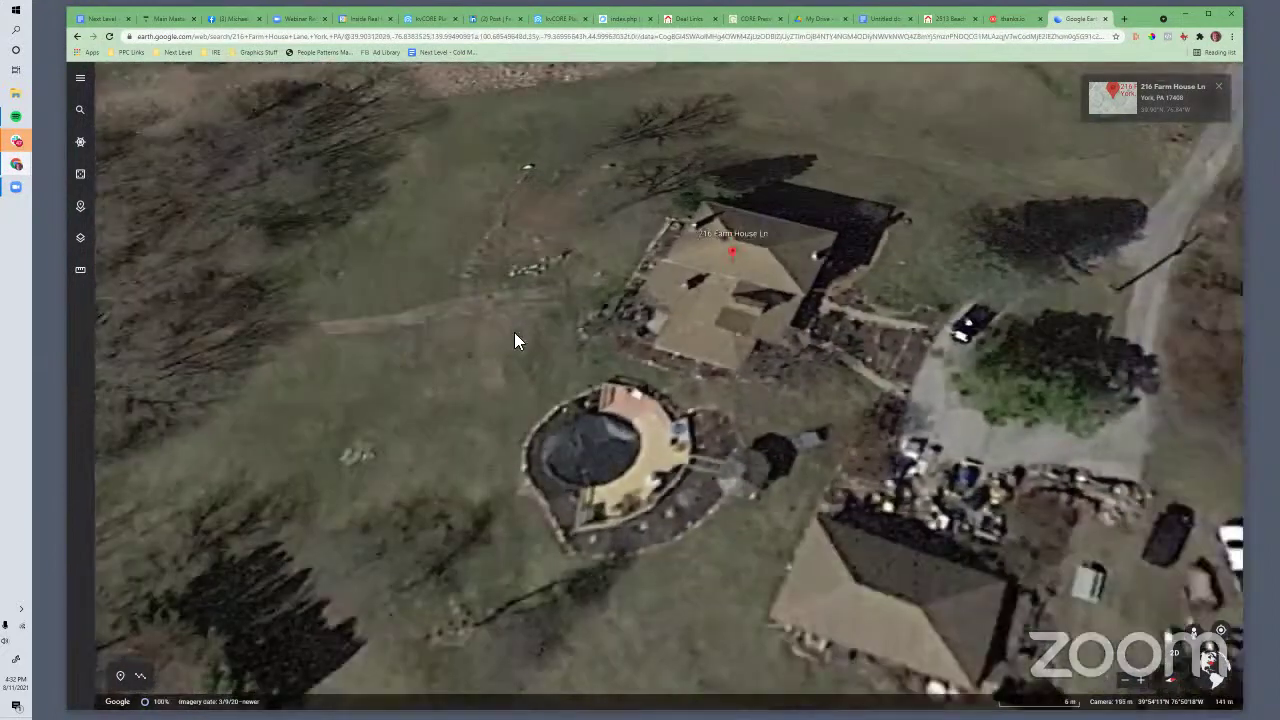
{"action": "left_click_drag", "start_coordinate": [564, 306], "coordinate": [501, 306]}
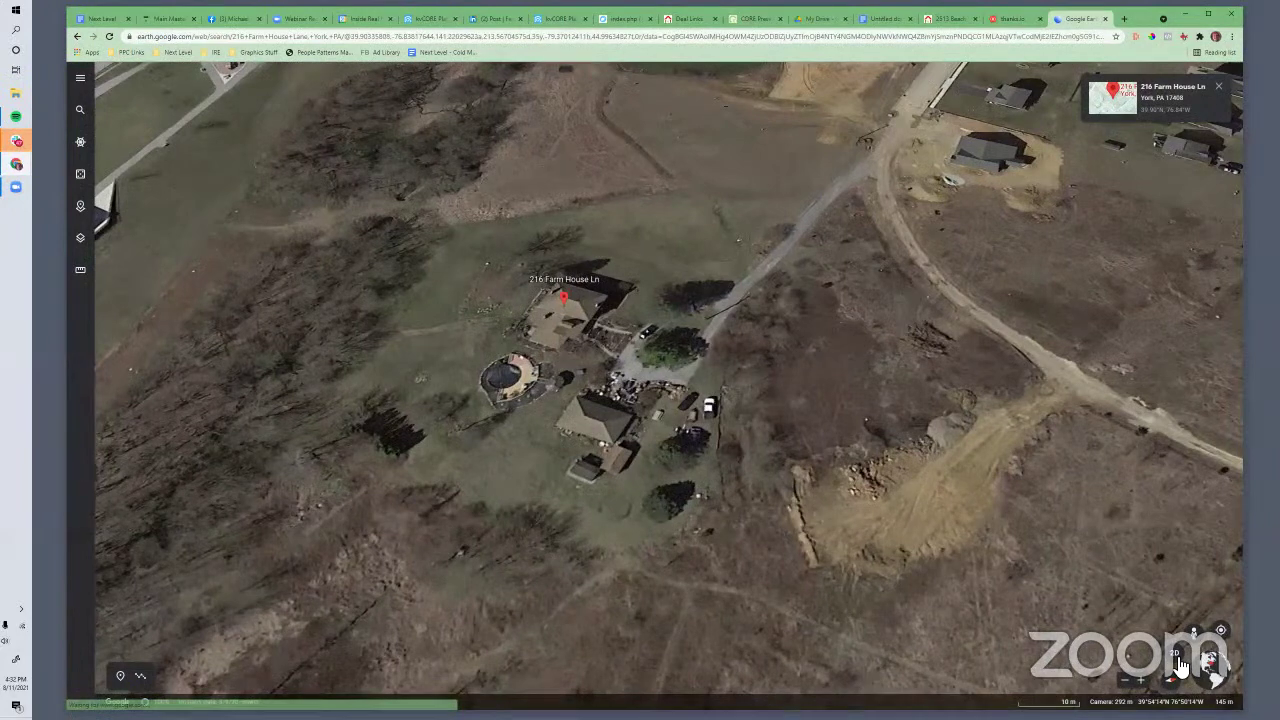
{"action": "left_click", "coordinate": [1176, 666]}
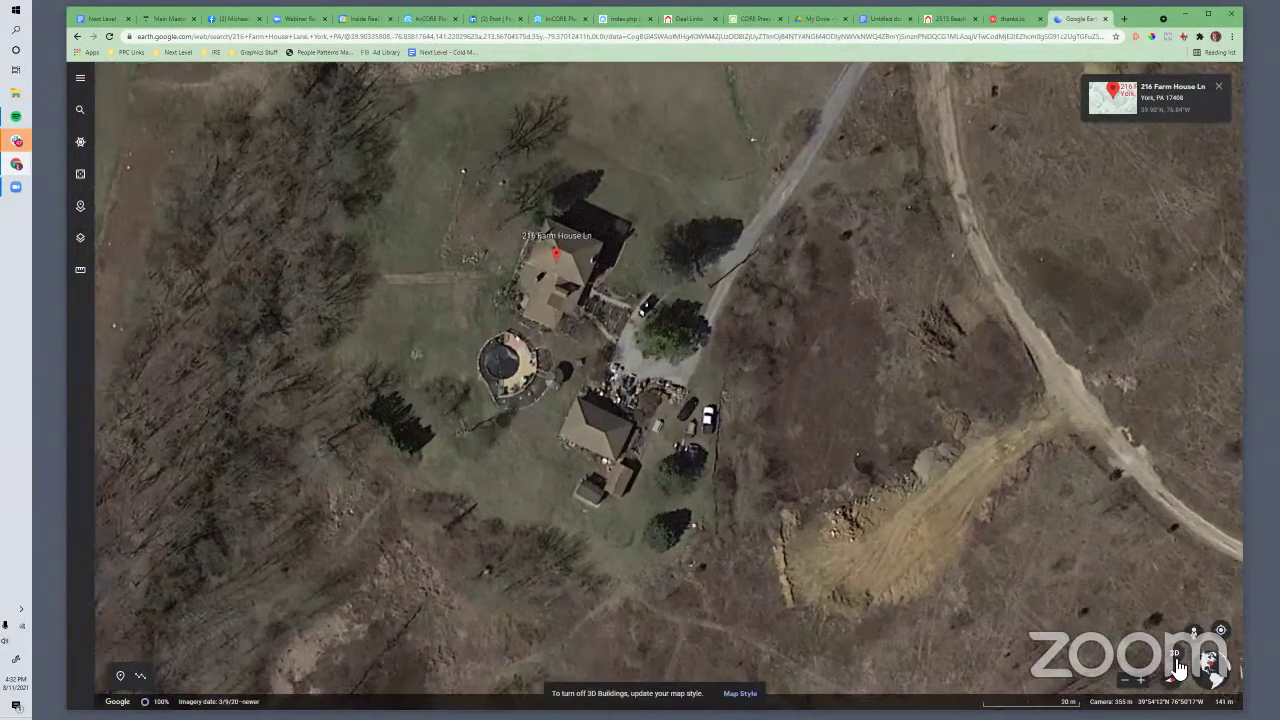
{"action": "left_click", "coordinate": [1181, 653]}
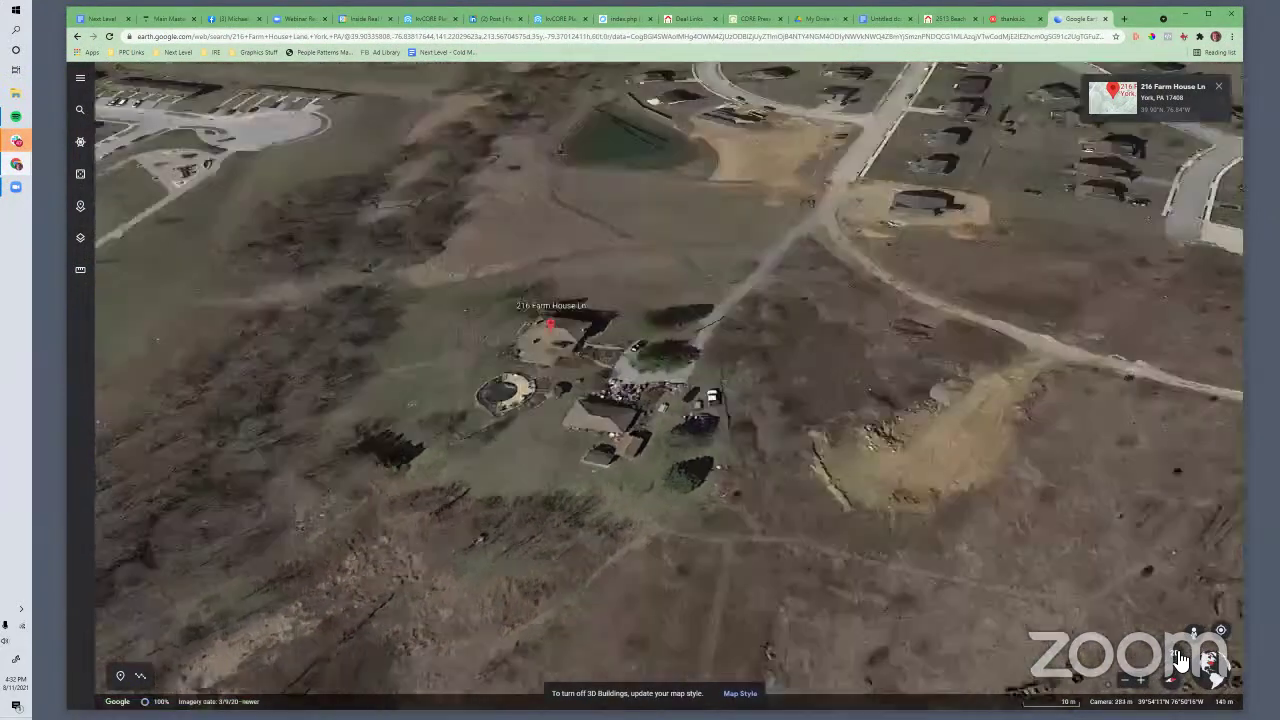
{"action": "key", "text": "o"}
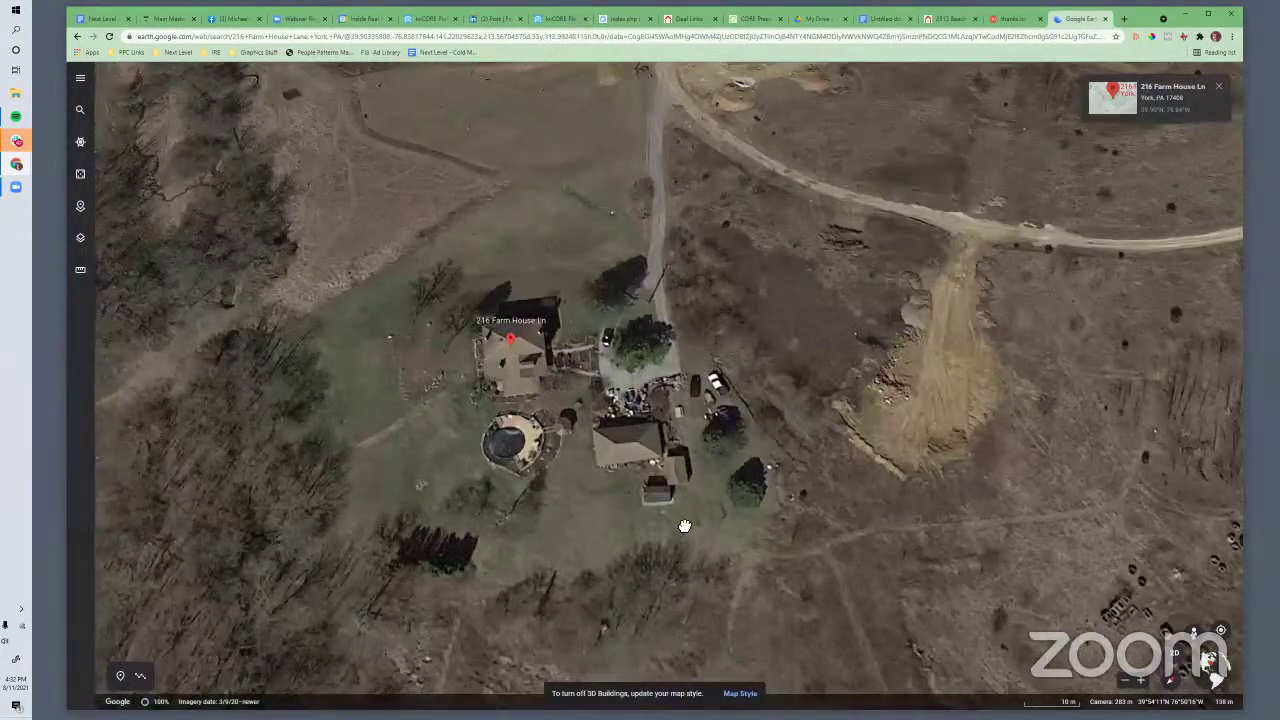
Center the house and drag a Lightshot capture box around the property and outbuildings
{"action": "left_click_drag", "start_coordinate": [442, 408], "coordinate": [532, 390]}
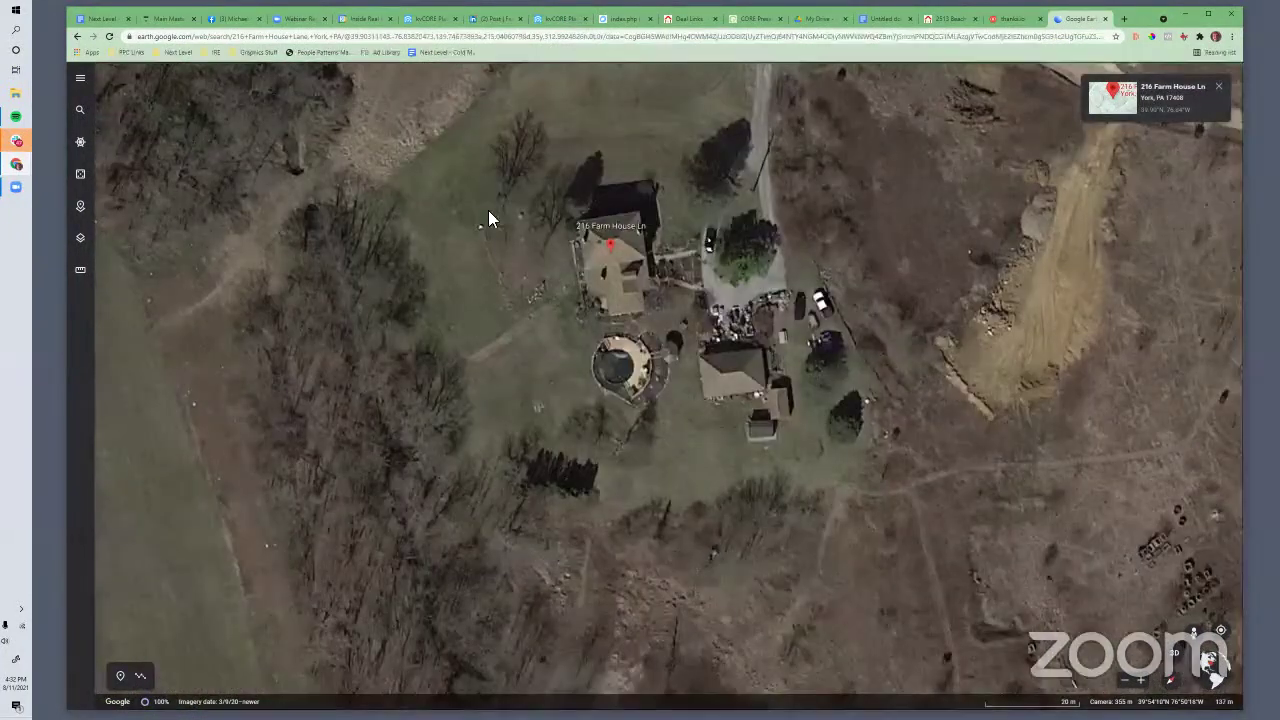
{"action": "key", "text": "Print"}
{"action": "left_click_drag", "start_coordinate": [460, 142], "coordinate": [950, 503]}
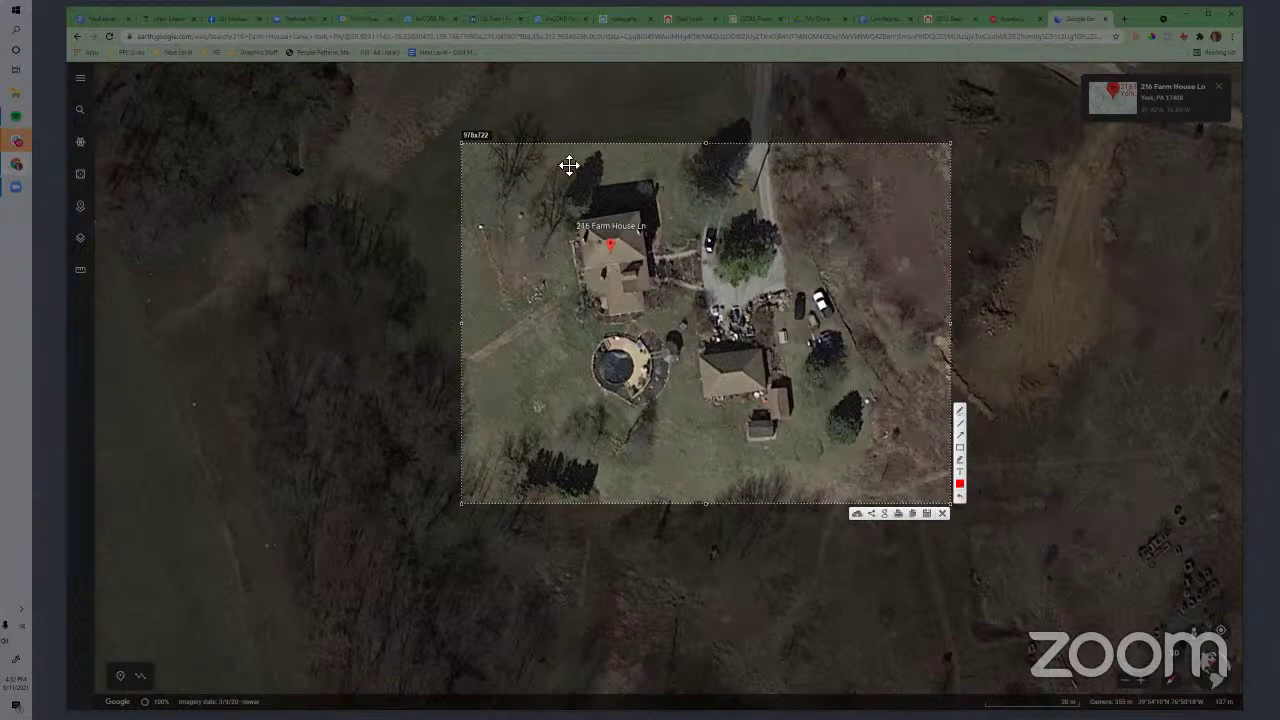
Save the overhead capture as a PNG on the Desktop under its default name
{"action": "left_click", "coordinate": [927, 513]}
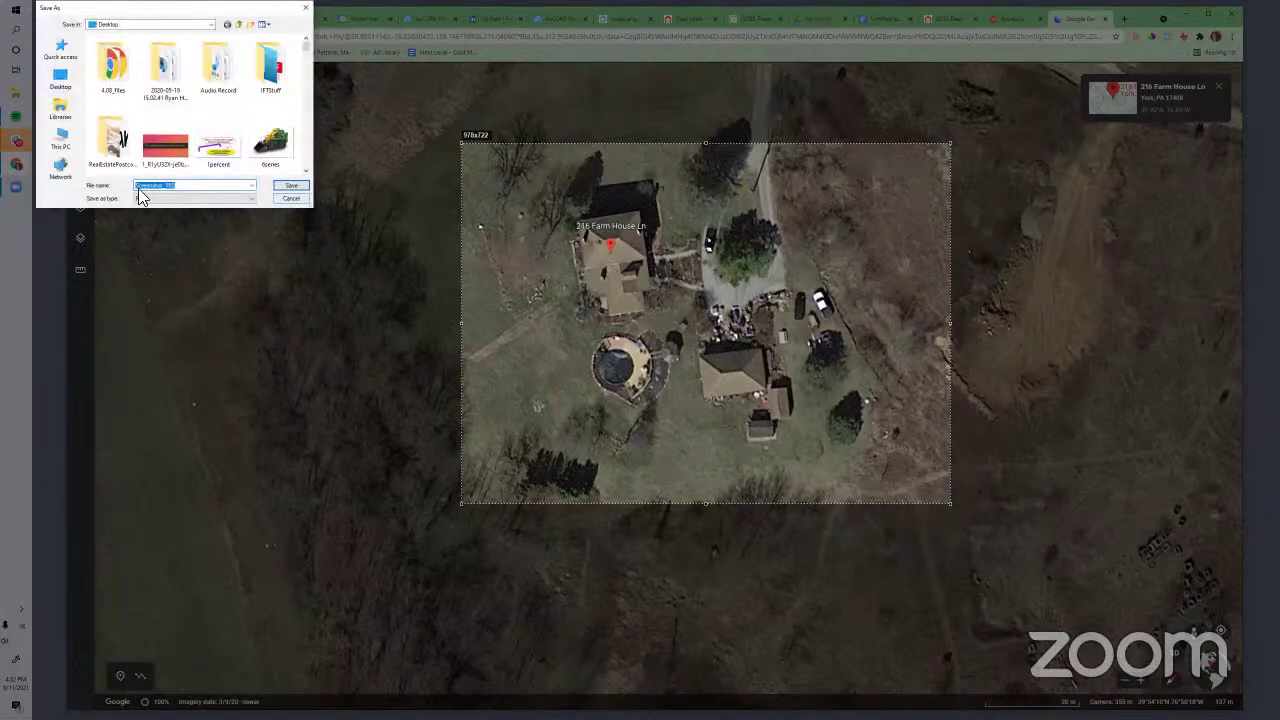
{"action": "left_click", "coordinate": [288, 193]}
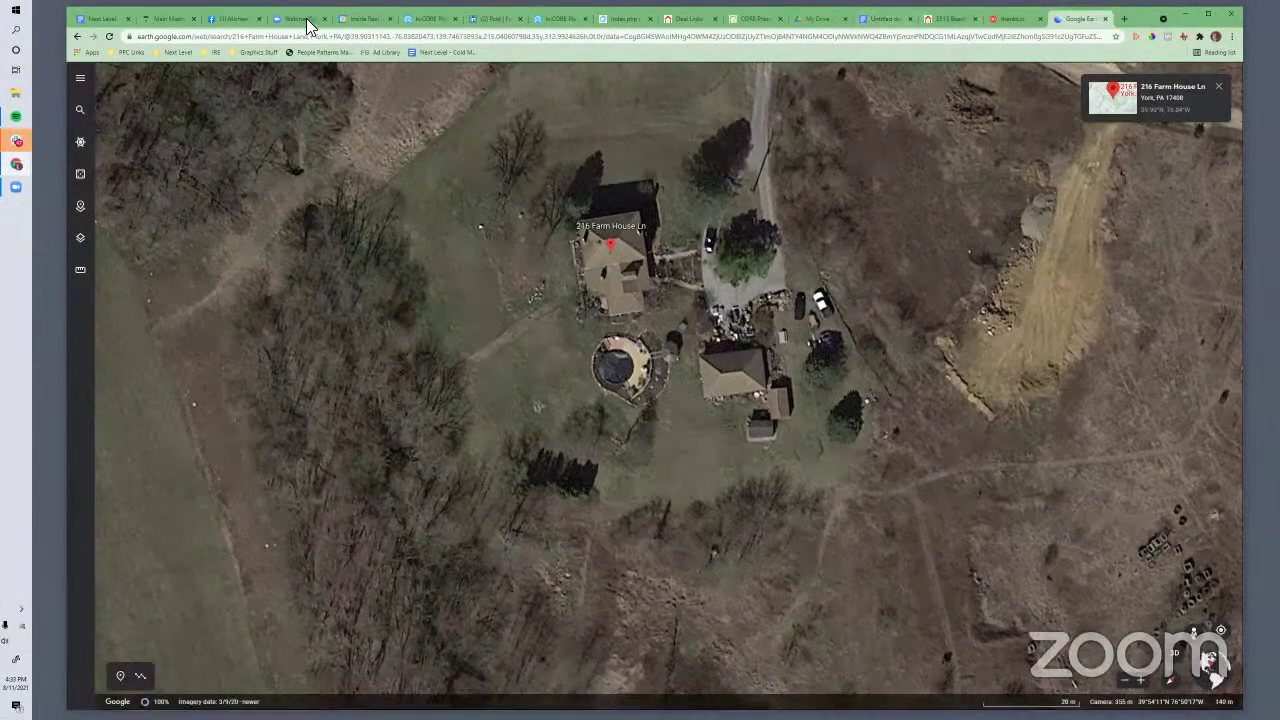
{"action": "left_click", "coordinate": [1010, 18]}
Upload Screenshot_550 from the Desktop as the card's front image
{"action": "left_click", "coordinate": [266, 350]}
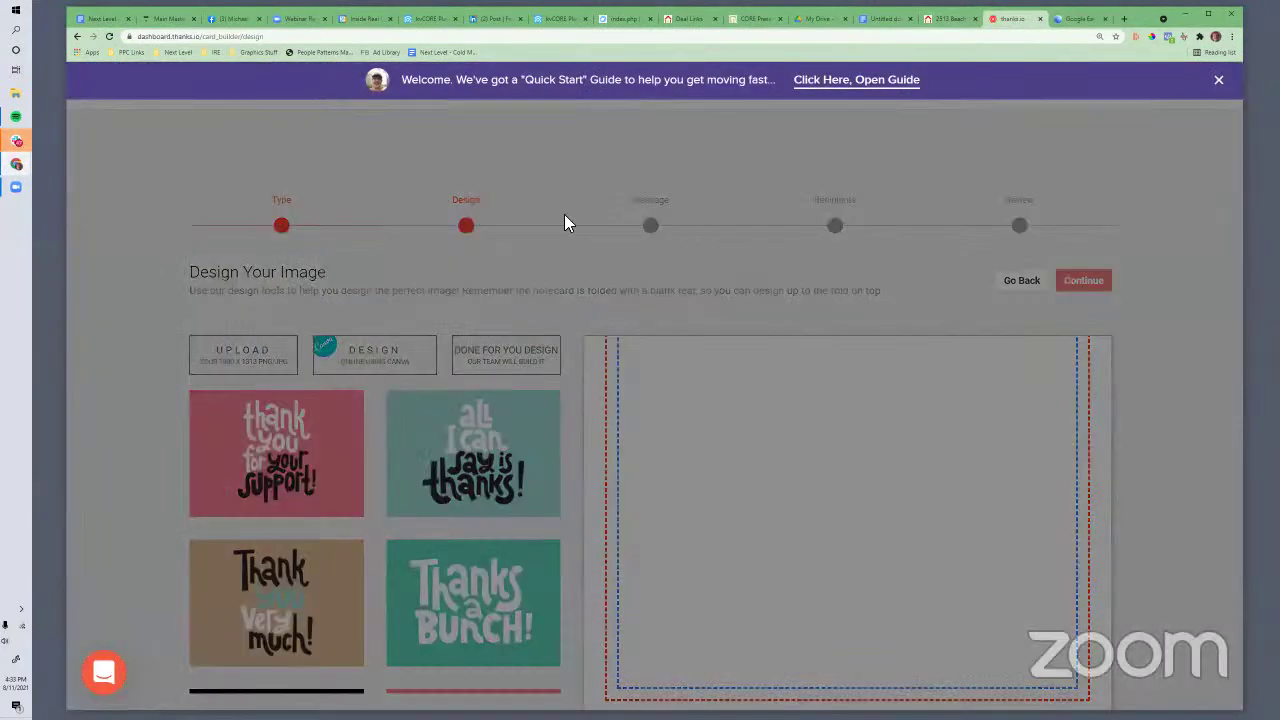
{"action": "left_click", "coordinate": [650, 218]}
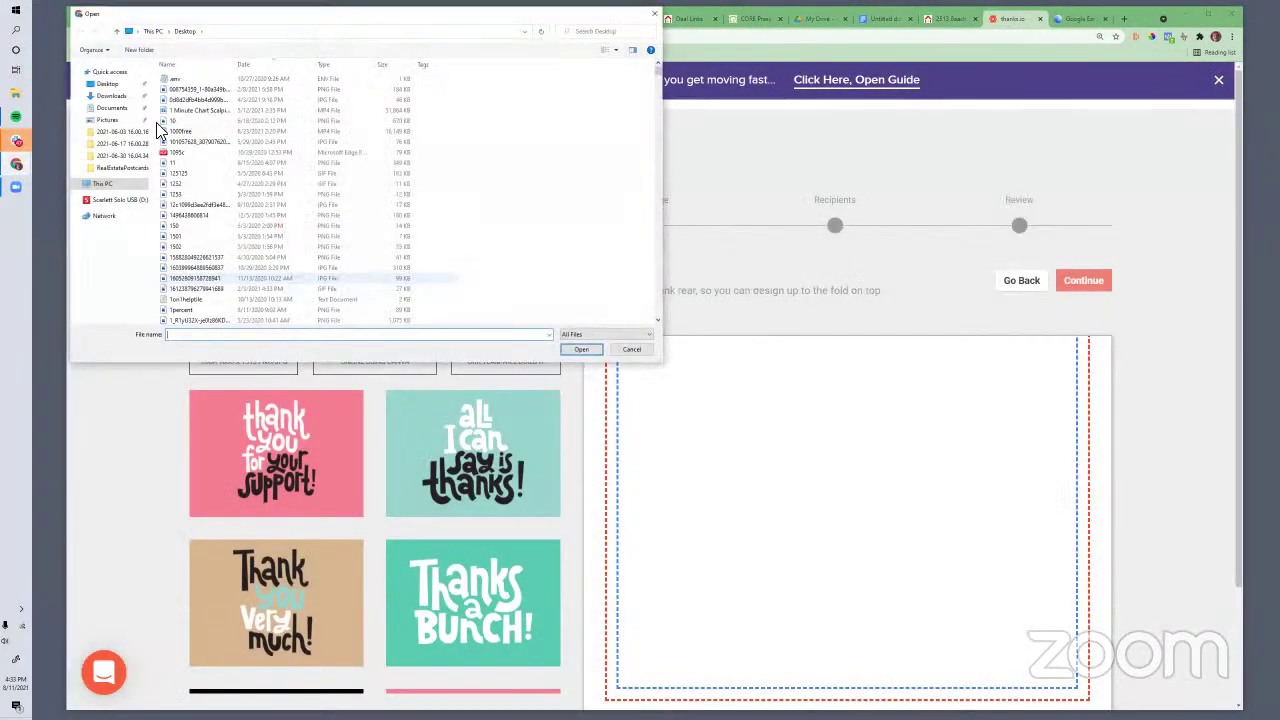
{"action": "left_click", "coordinate": [106, 84]}
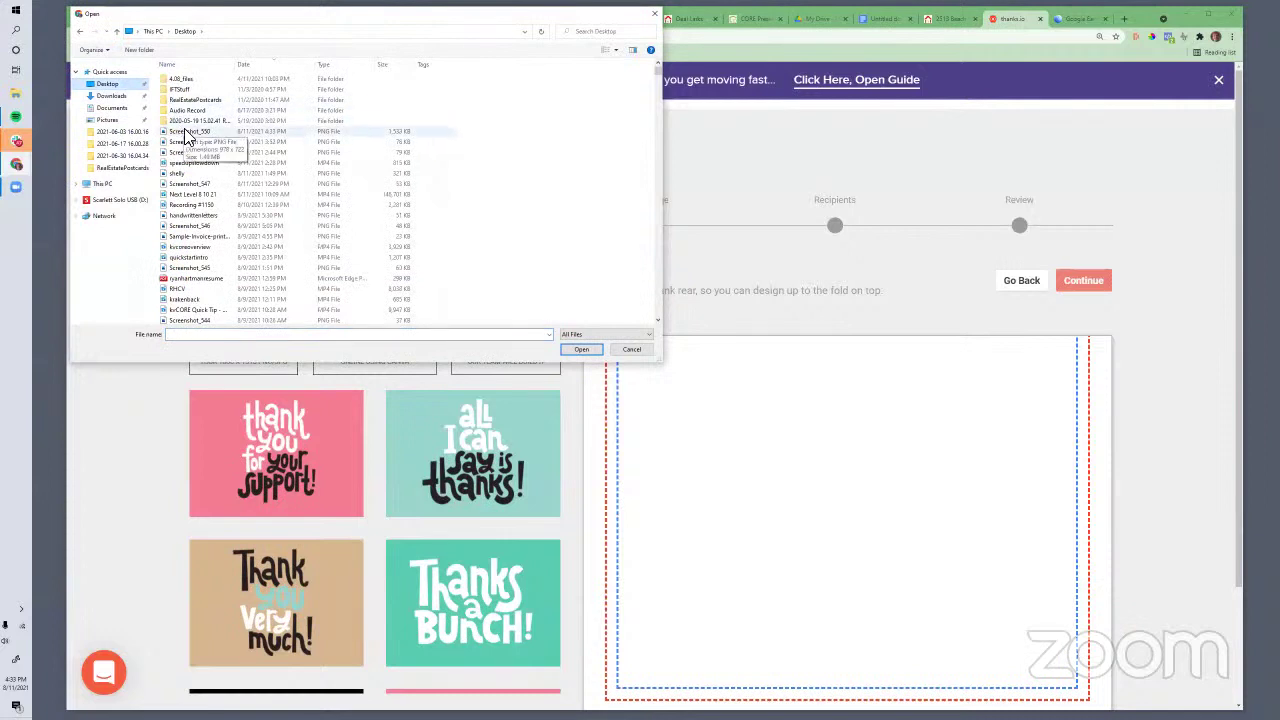
{"action": "left_click", "coordinate": [188, 131]}
{"action": "left_click", "coordinate": [581, 349]}
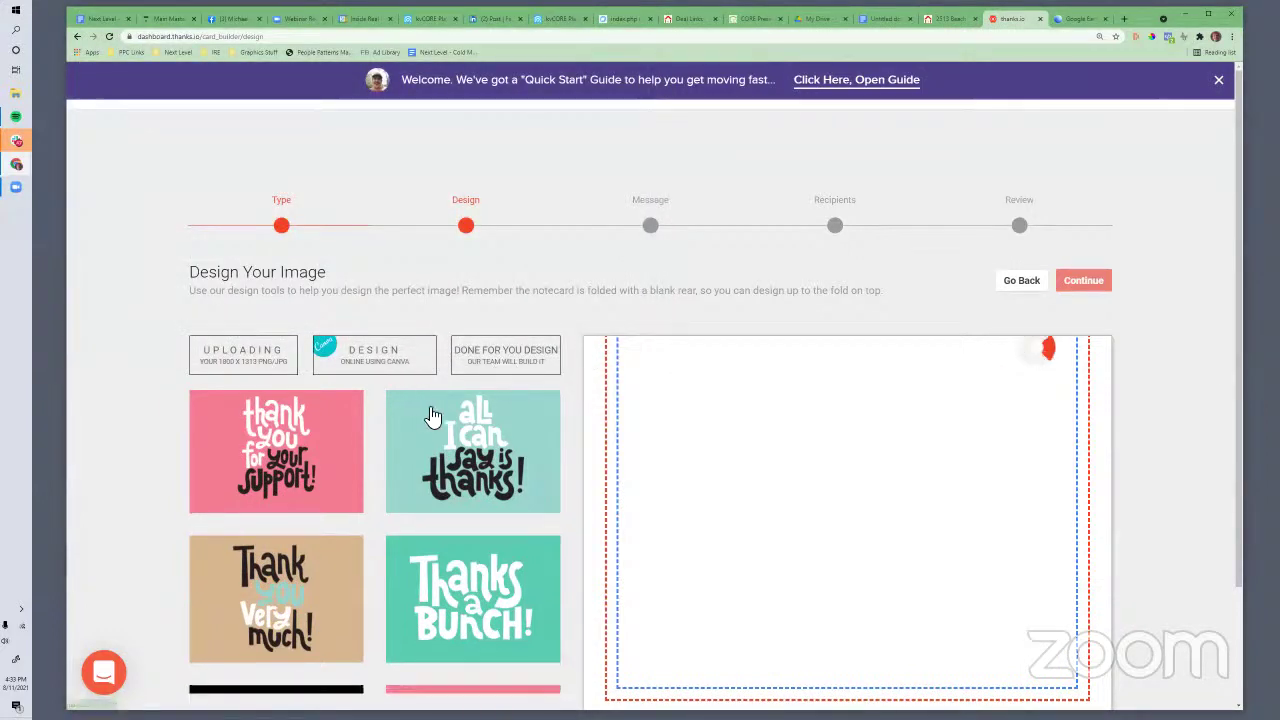
Advance the card builder to the Customize Your Message step
{"action": "scroll", "coordinate": [450, 405], "scroll_direction": "down", "scroll_amount": 1}
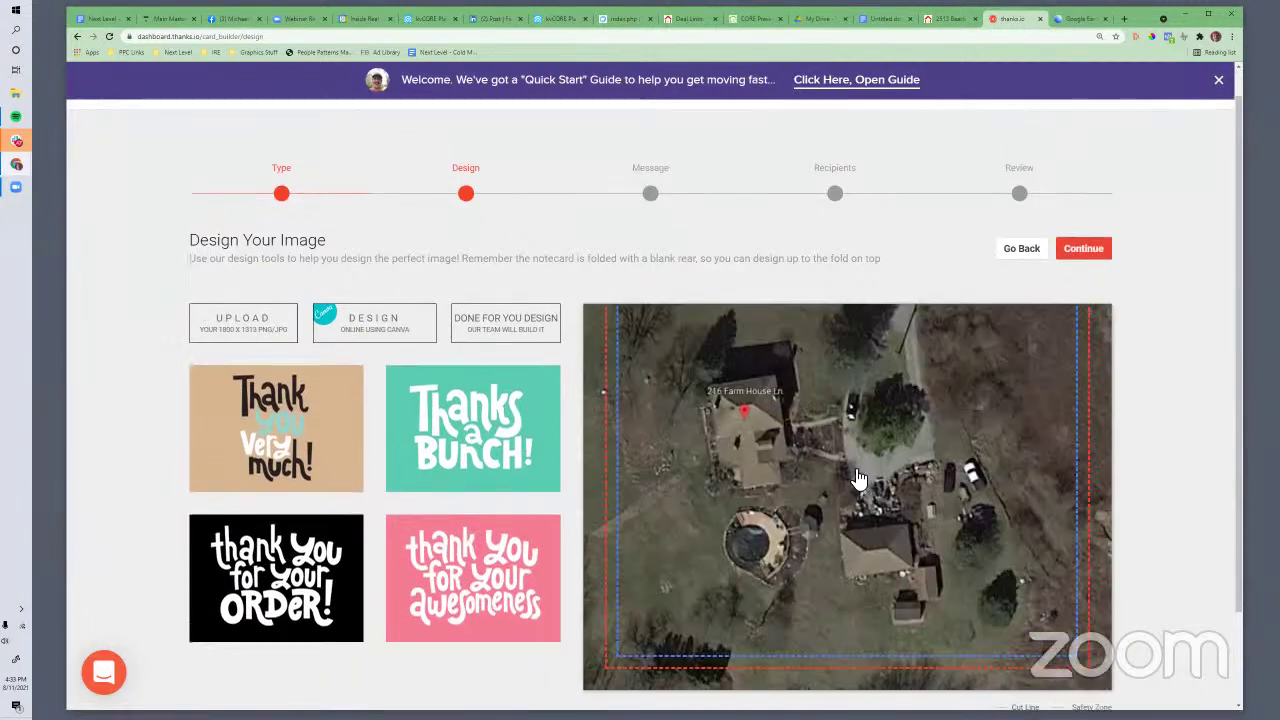
{"action": "scroll", "coordinate": [1043, 223], "scroll_direction": "down", "scroll_amount": 4}
{"action": "left_click", "coordinate": [1083, 134]}
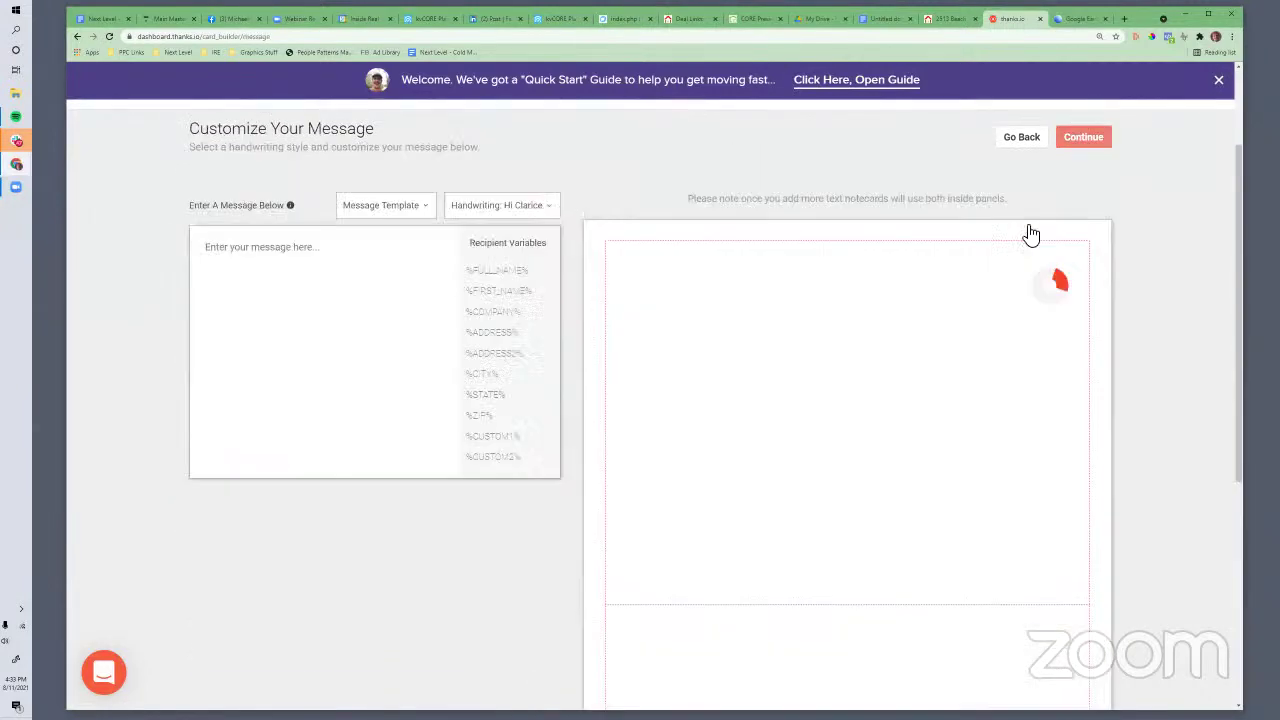
{"action": "scroll", "coordinate": [420, 363], "scroll_direction": "up", "scroll_amount": 2}
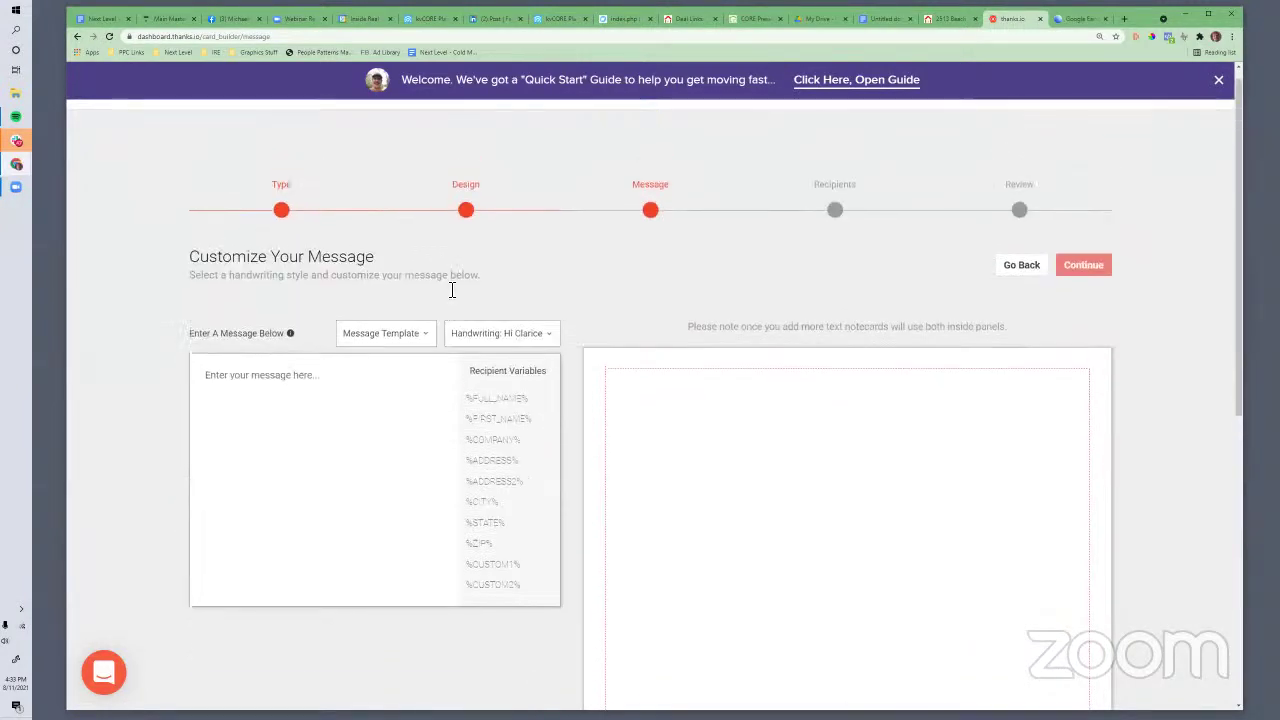
{"action": "scroll", "coordinate": [488, 440], "scroll_direction": "down", "scroll_amount": 5}
{"action": "scroll", "coordinate": [488, 440], "scroll_direction": "up", "scroll_amount": 5}
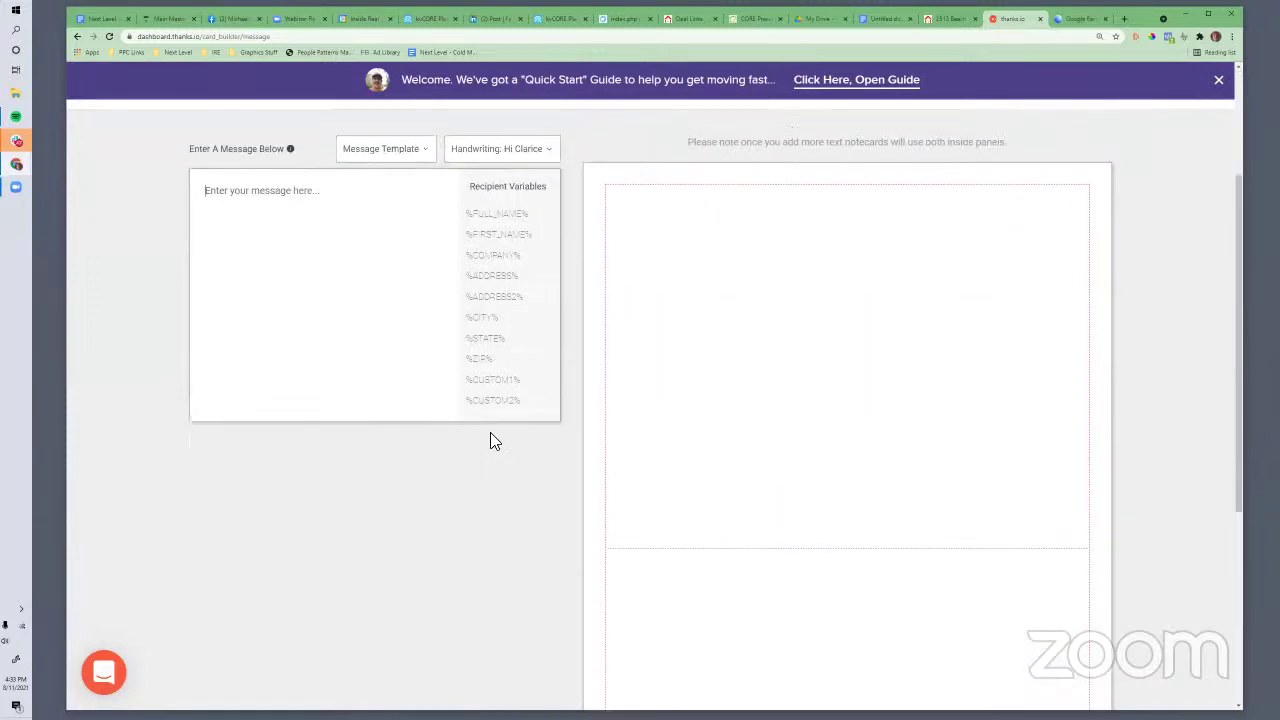
{"action": "scroll", "coordinate": [371, 406], "scroll_direction": "down", "scroll_amount": 5}
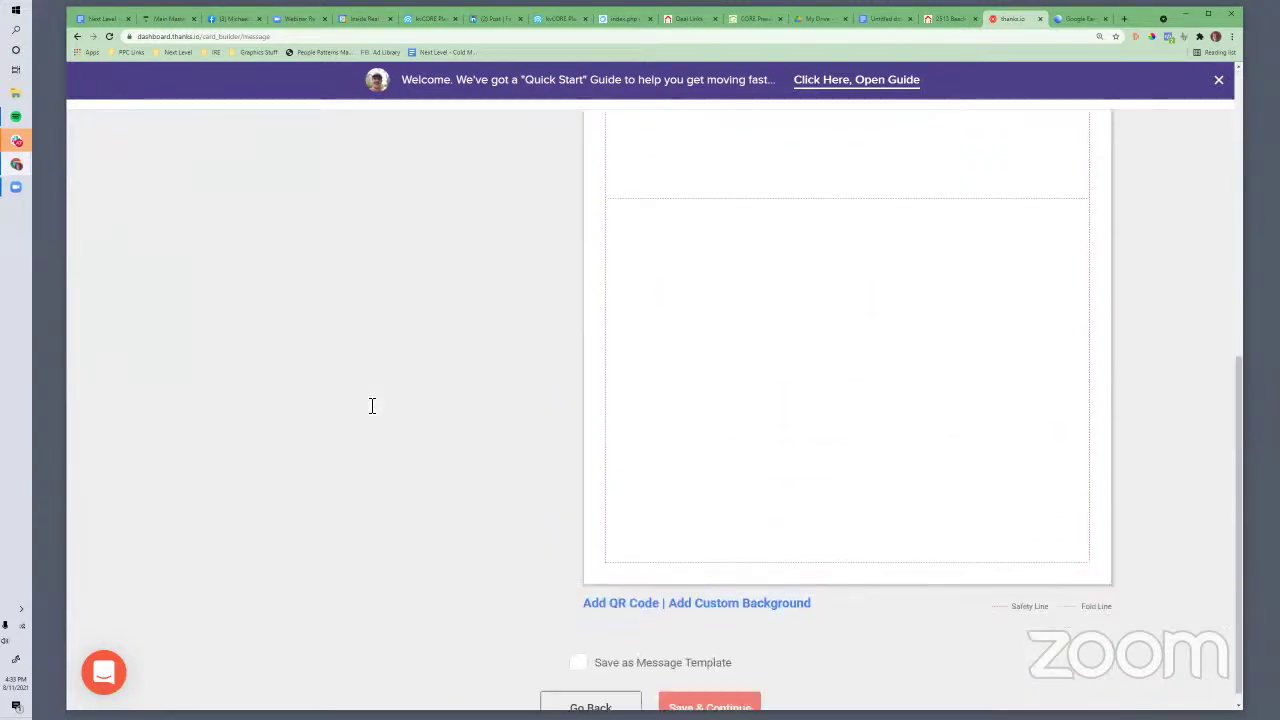
{"action": "left_click", "coordinate": [606, 587]}
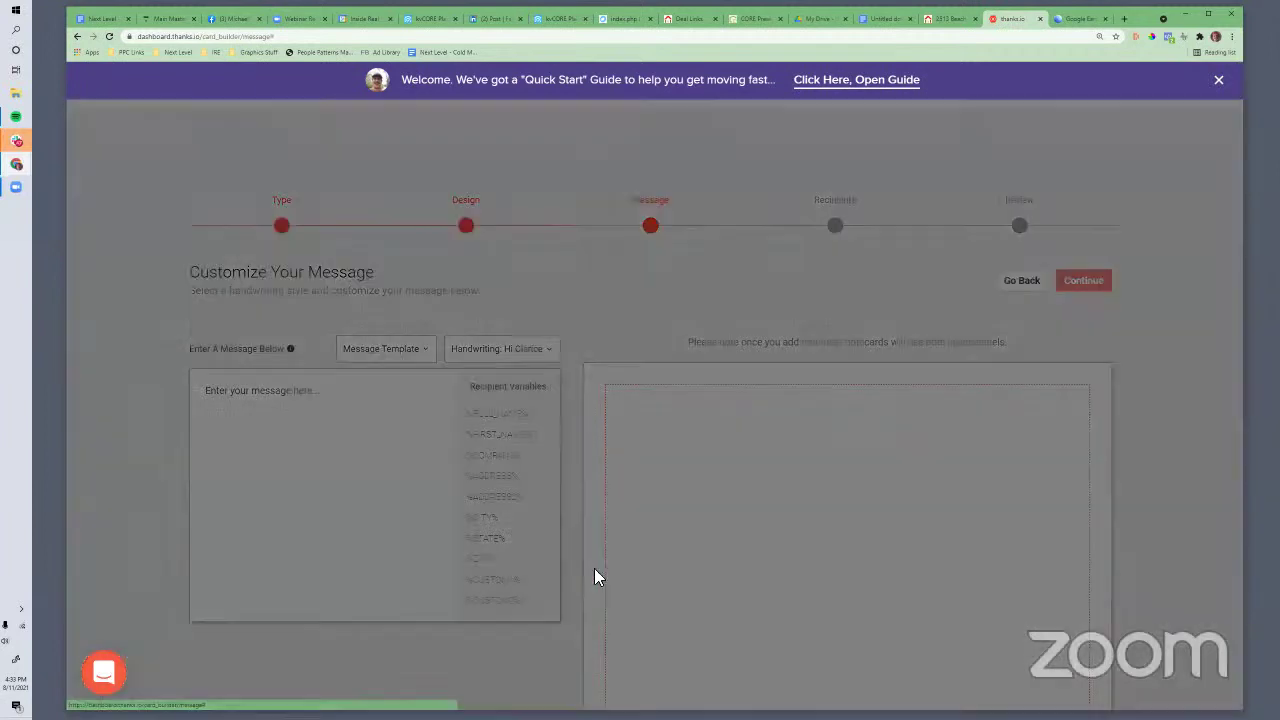
{"action": "left_click", "coordinate": [472, 190]}
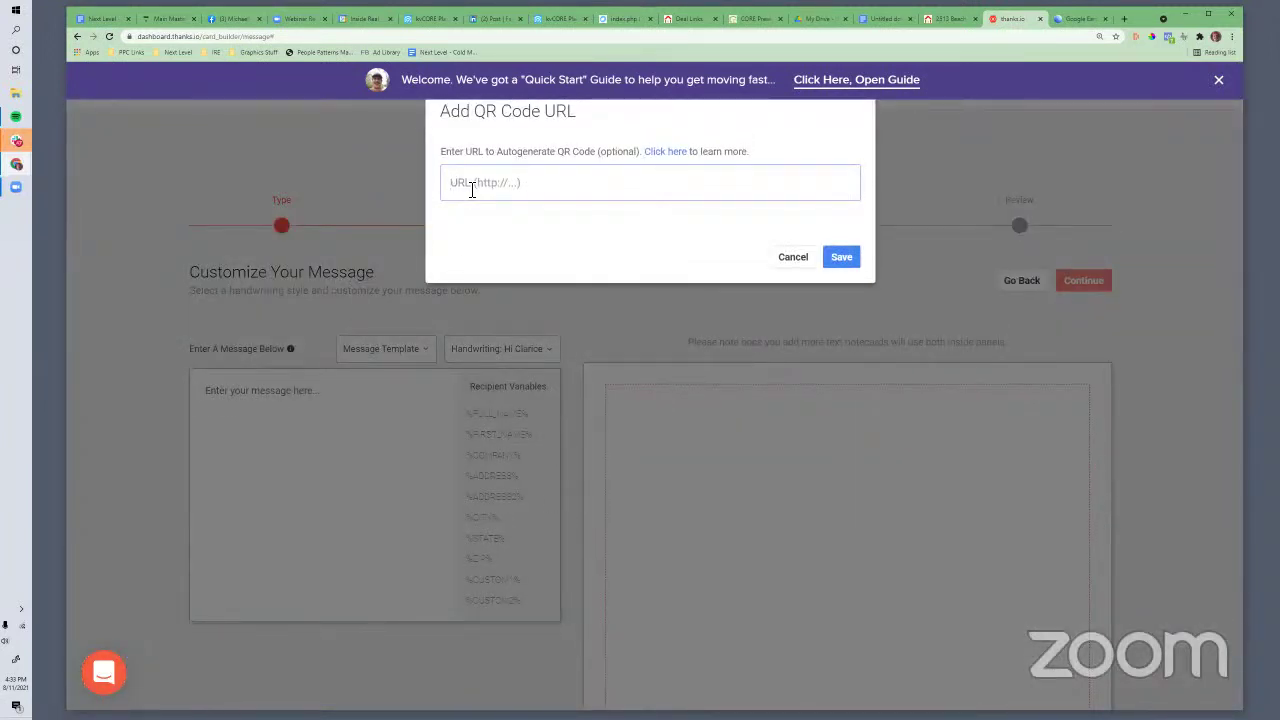
{"action": "type", "text": "http://google.com"}
{"action": "left_click", "coordinate": [840, 257]}
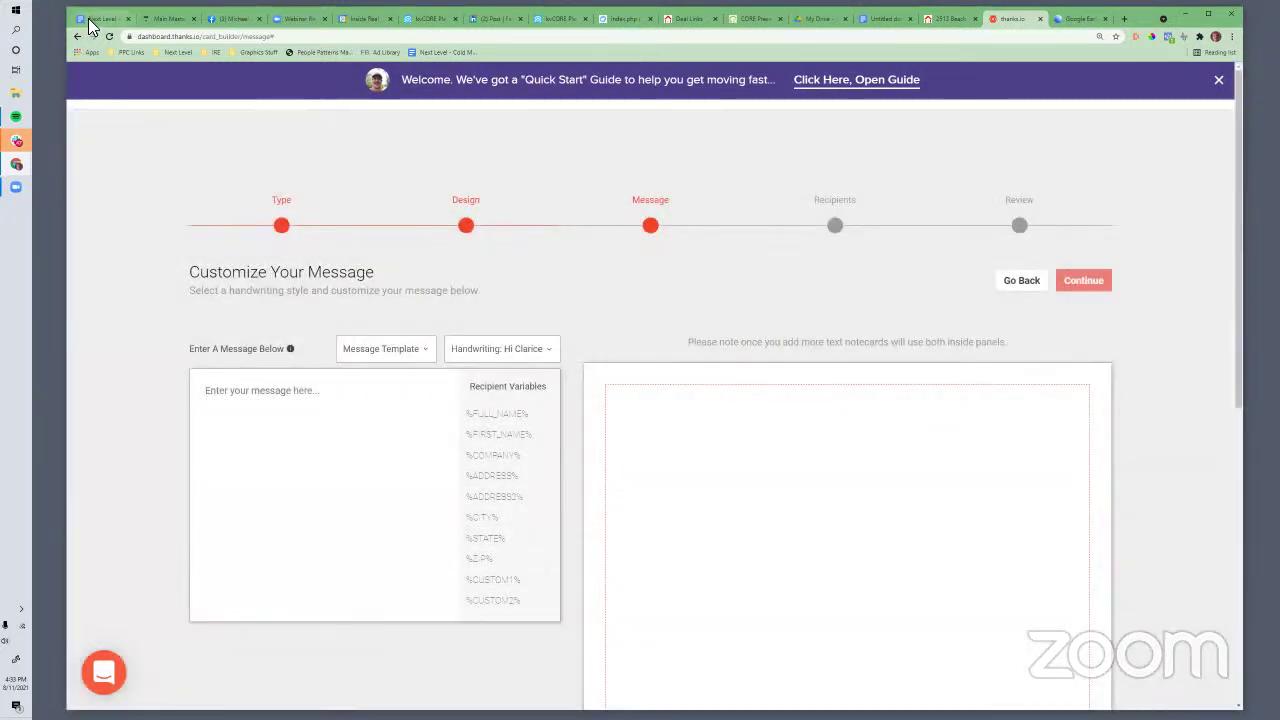
{"action": "left_click", "coordinate": [98, 18]}
{"action": "mouse_move", "coordinate": [463, 264]}
{"action": "left_mouse_down"}
{"action": "mouse_move", "coordinate": [478, 365]}
{"action": "mouse_move", "coordinate": [614, 509]}
{"action": "mouse_move", "coordinate": [531, 425]}
{"action": "mouse_move", "coordinate": [463, 268]}
{"action": "left_mouse_up"}
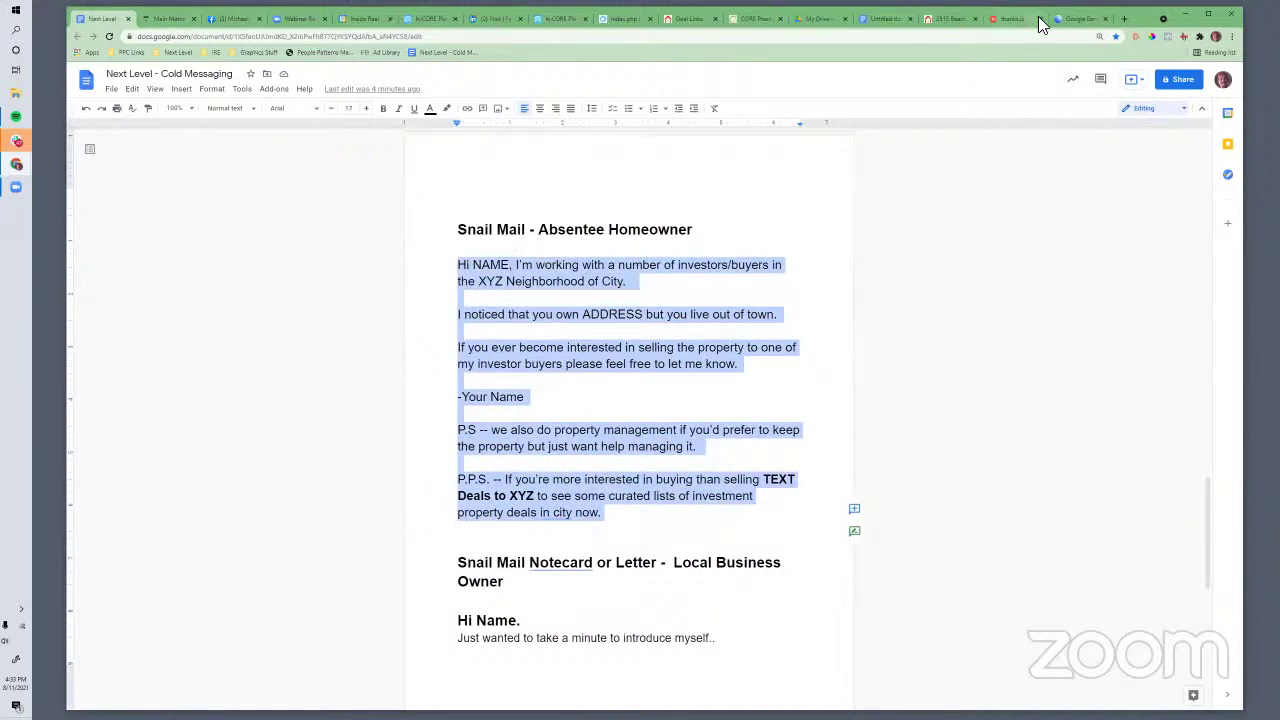
Paste the Absentee Homeowner letter into the message box and review its handwritten preview and P.S
{"action": "left_click", "coordinate": [994, 22]}
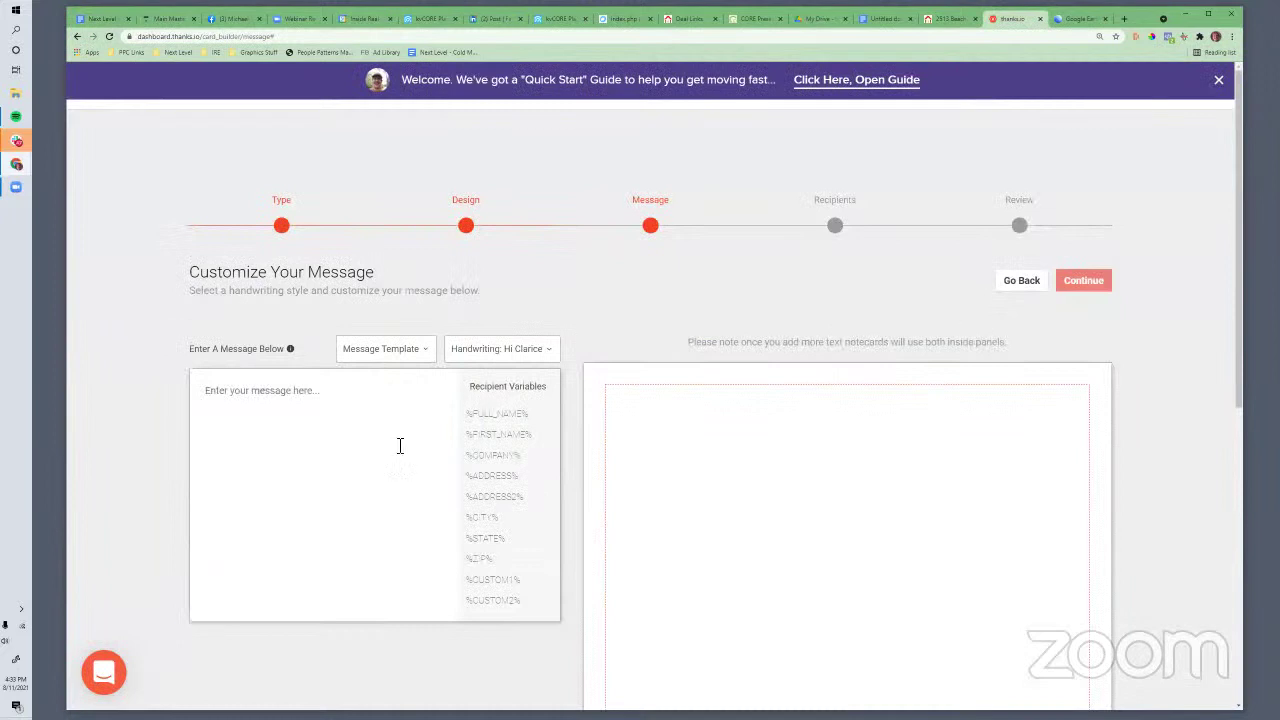
{"action": "left_click", "coordinate": [348, 433]}
{"action": "type", "text": "Hi NAME, I'm working with a number of investors/buyers in the XYZ Neighborhood of City.  I noticed that you own ADDRESS but you live out of town.  If you ever become interested in selling the property to one of my investor buyers please feel free to let me know.  -Your Name  P.S – we also do property management if you'd prefer to keep the property but just want help managing it.  P.P.S. – If you're more interested in buying than selling TEXT Deals to XYZ to see some curated lists of investment property deals in city now."}
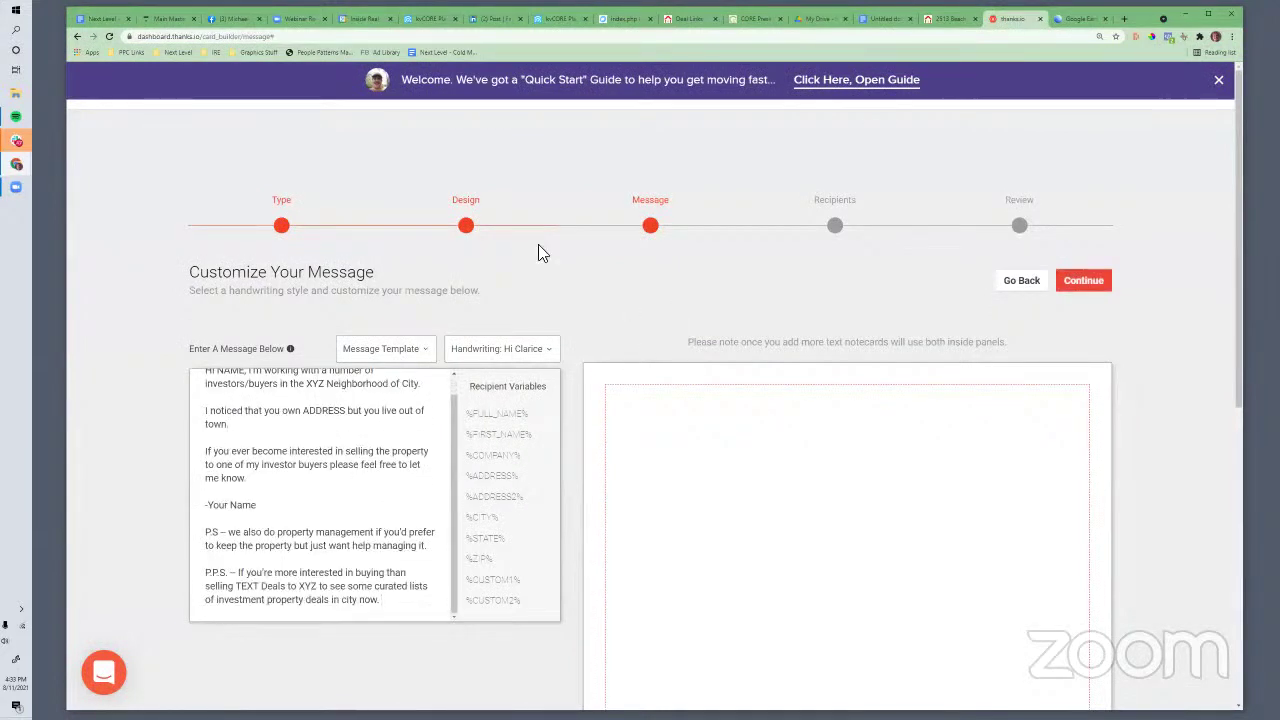
{"action": "scroll", "coordinate": [839, 537], "scroll_direction": "down", "scroll_amount": 2}
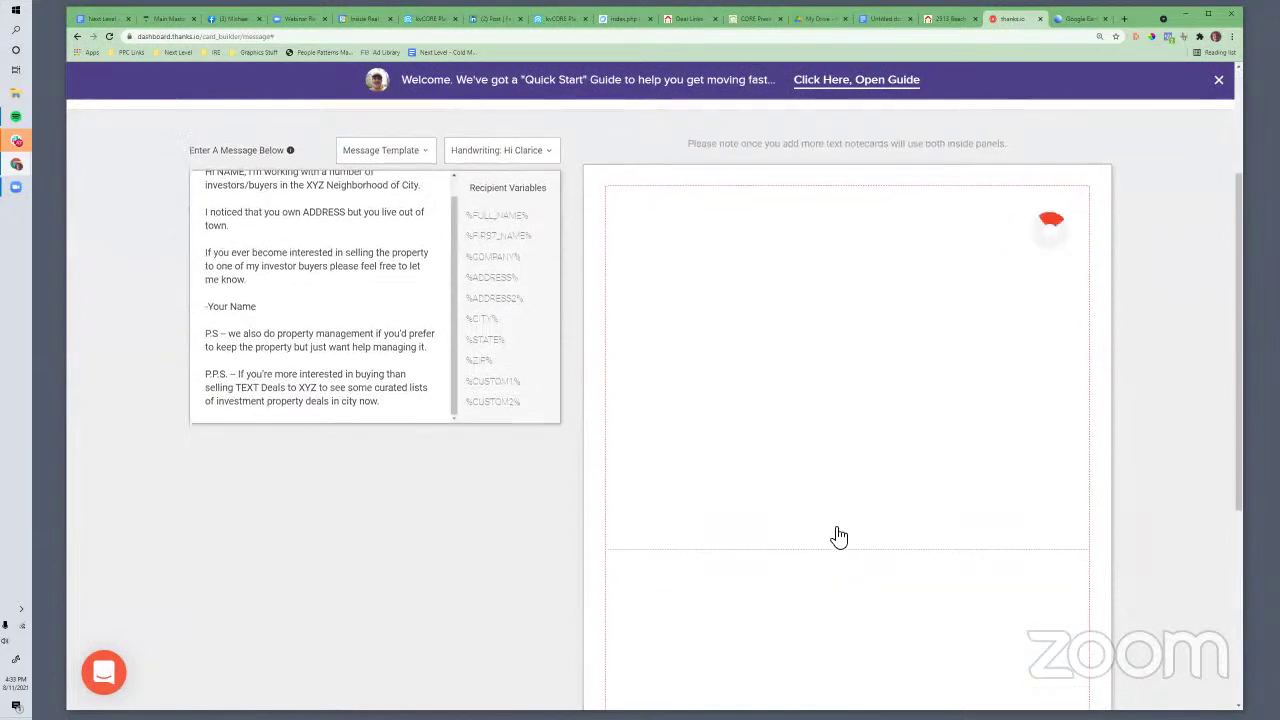
{"action": "scroll", "coordinate": [774, 471], "scroll_direction": "down", "scroll_amount": 3}
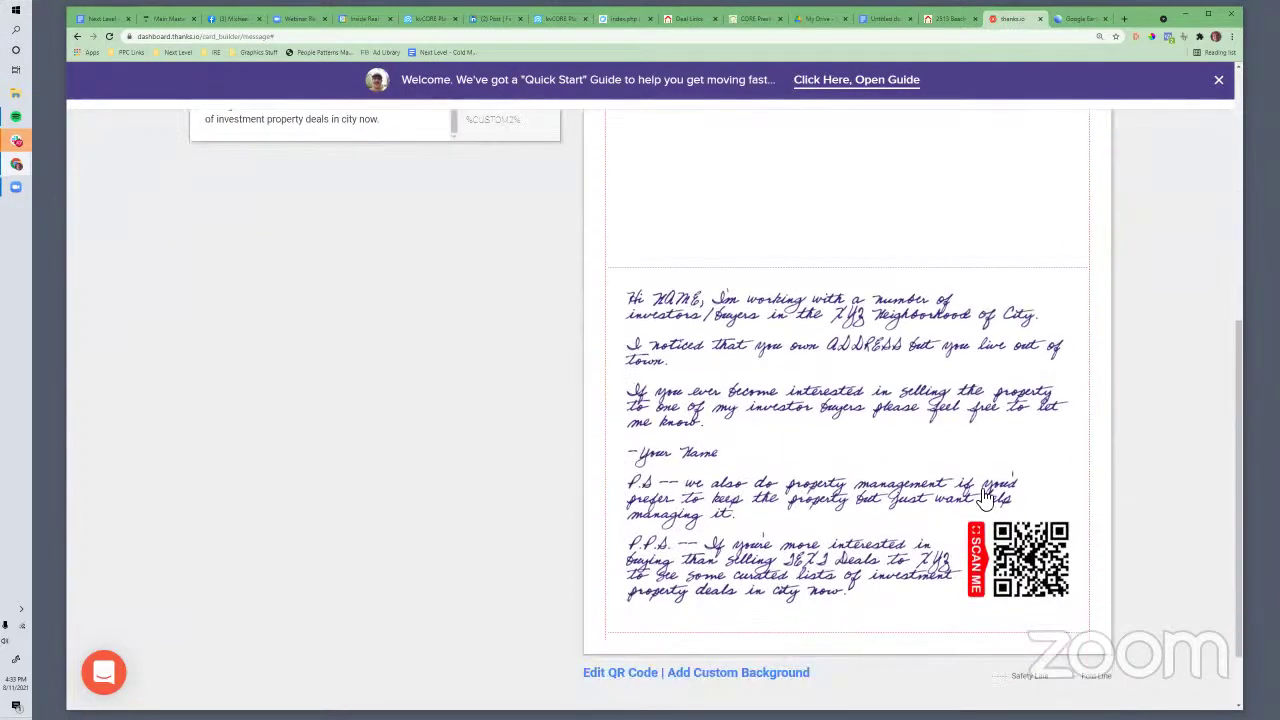
{"action": "scroll", "coordinate": [985, 497], "scroll_direction": "down", "scroll_amount": 1}
{"action": "scroll", "coordinate": [420, 400], "scroll_direction": "up", "scroll_amount": 4}
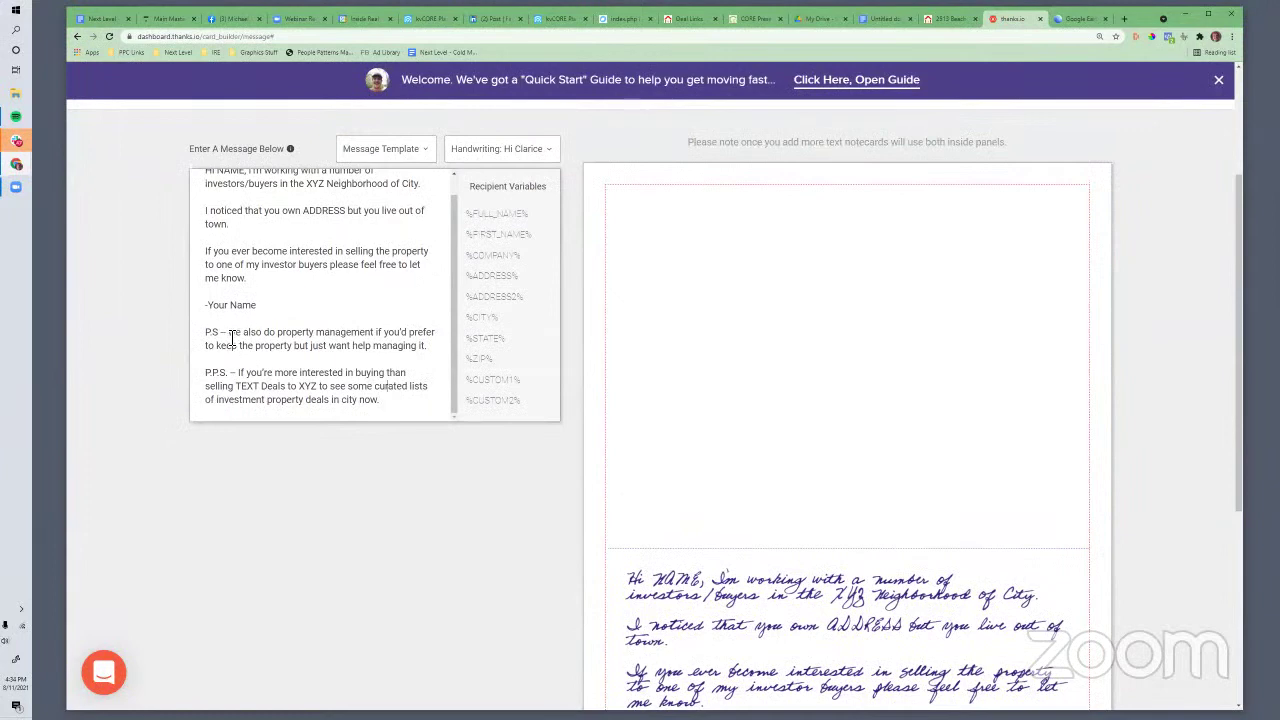
{"action": "left_click_drag", "start_coordinate": [229, 332], "coordinate": [430, 362]}
{"action": "scroll", "coordinate": [757, 443], "scroll_direction": "down", "scroll_amount": 3}
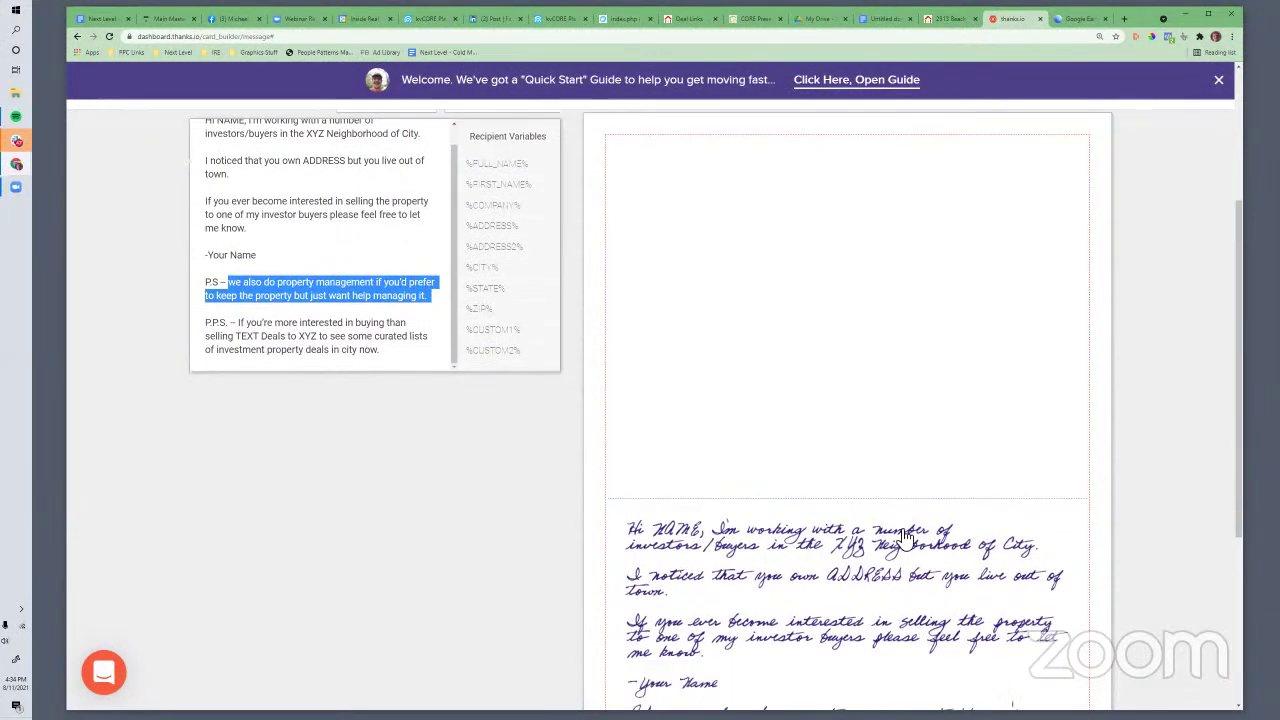
{"action": "scroll", "coordinate": [1005, 524], "scroll_direction": "down", "scroll_amount": 2}
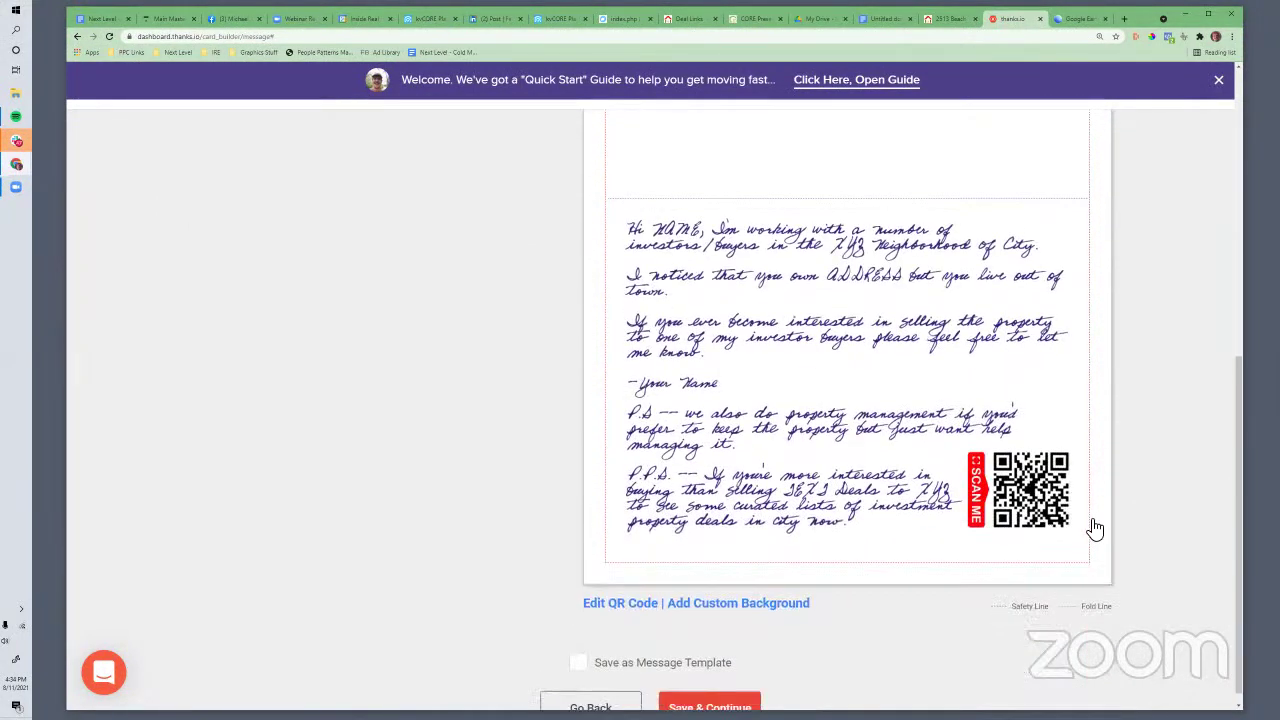
{"action": "scroll", "coordinate": [1080, 500], "scroll_direction": "up", "scroll_amount": 5}
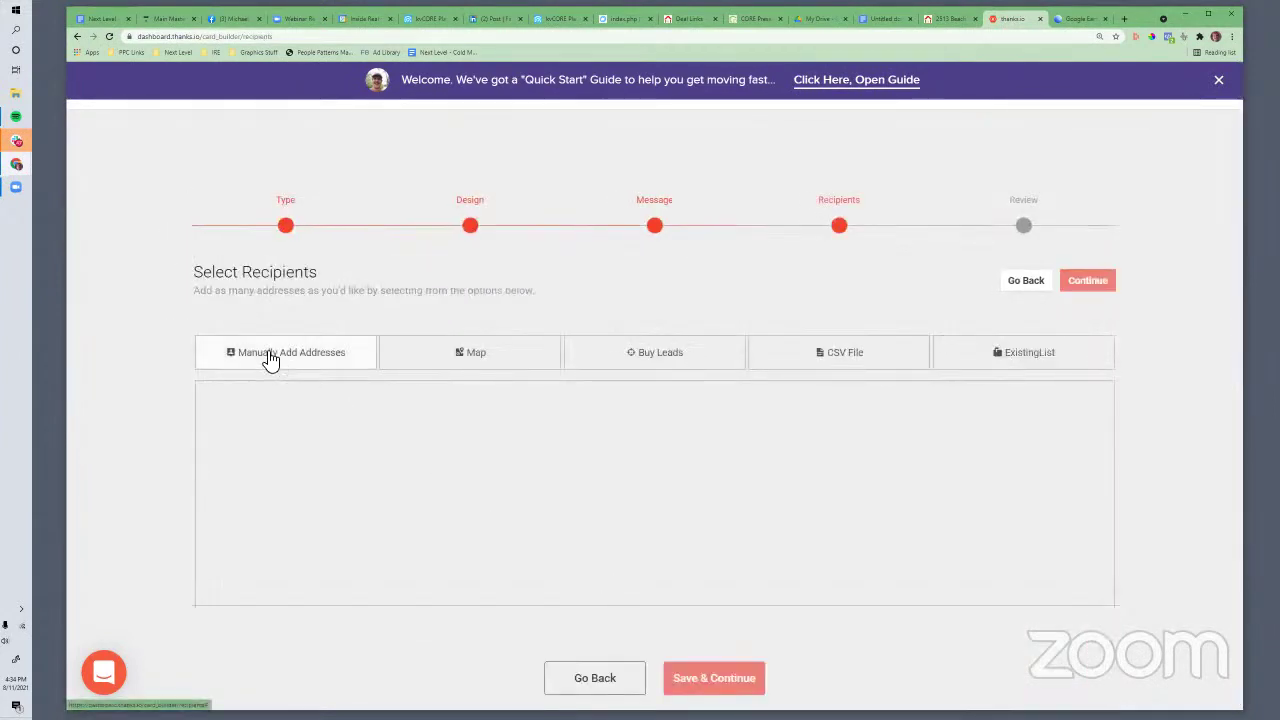
Open the Add New Recipient form, close it unsaved, and return to the Cold Messaging doc
{"action": "left_click", "coordinate": [271, 360]}
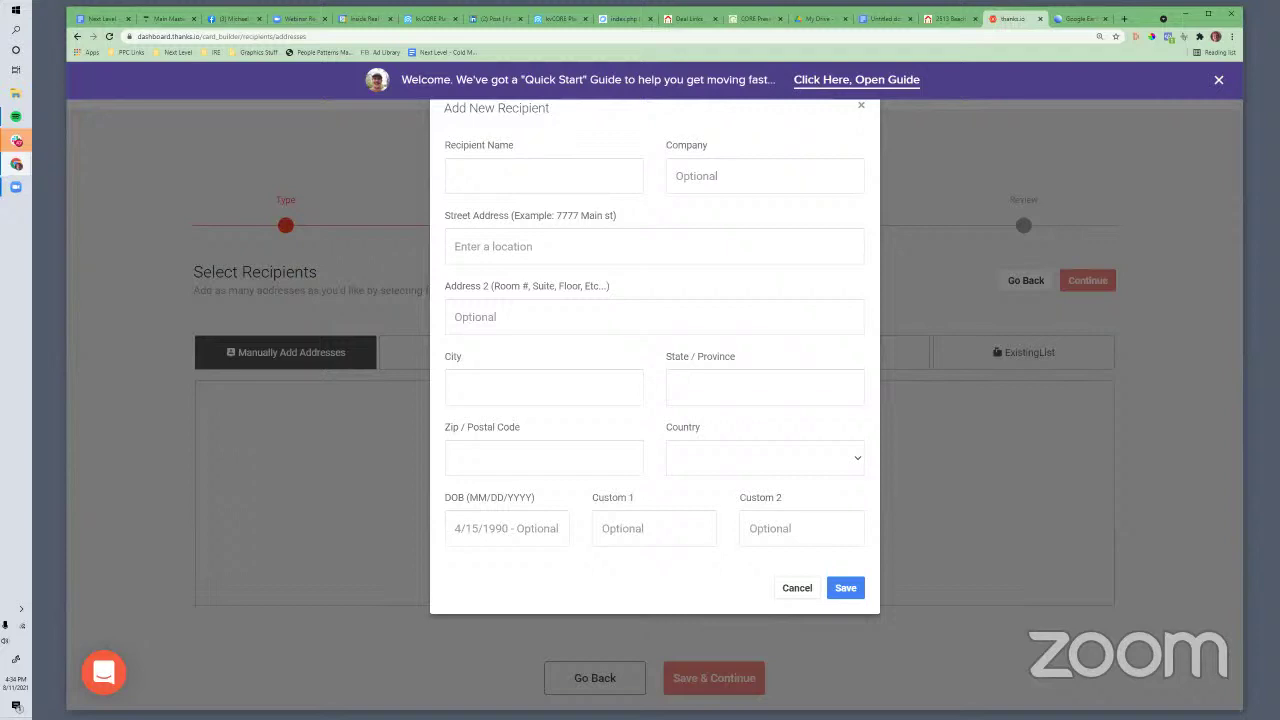
{"action": "left_click", "coordinate": [864, 108]}
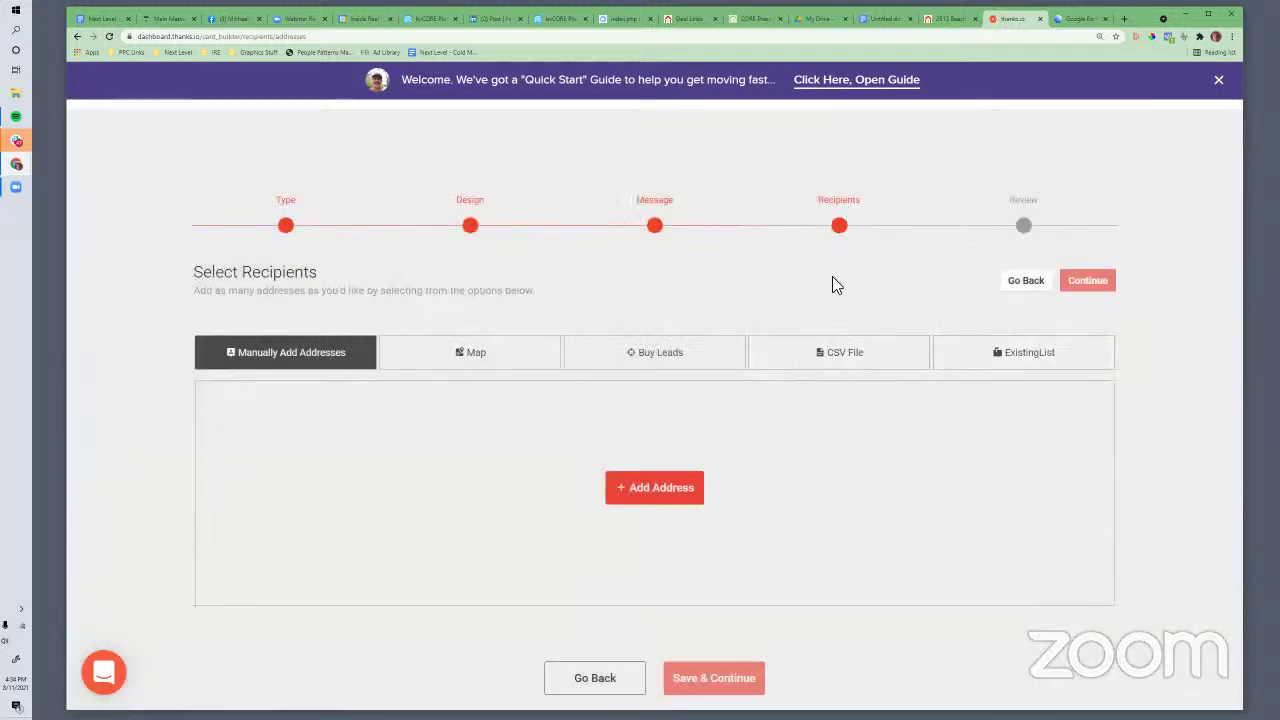
{"action": "left_click", "coordinate": [100, 18]}
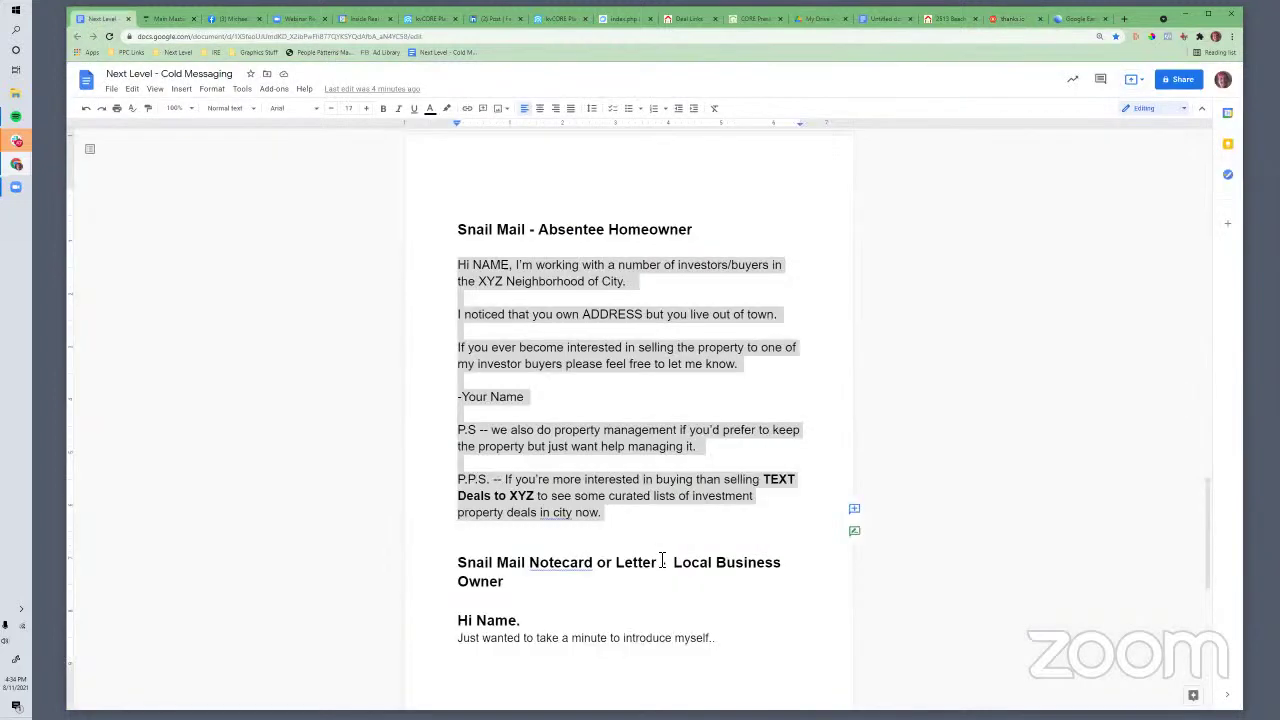
Clear the Absentee letter selection and scroll down to the Local Business Owner message
{"action": "left_click", "coordinate": [622, 446]}
{"action": "left_click", "coordinate": [458, 270]}
{"action": "left_click_drag", "start_coordinate": [530, 384], "coordinate": [562, 480]}
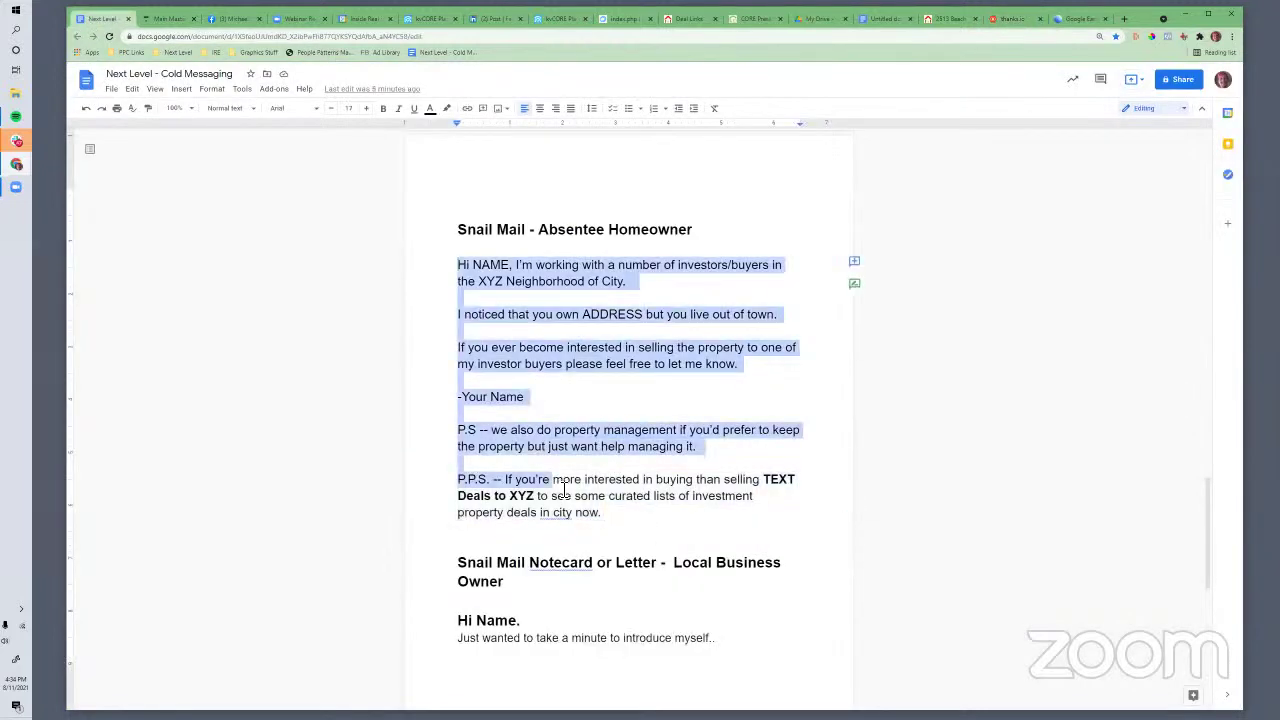
{"action": "scroll", "coordinate": [540, 470], "scroll_direction": "down", "scroll_amount": 3}
{"action": "scroll", "coordinate": [511, 450], "scroll_direction": "down", "scroll_amount": 3}
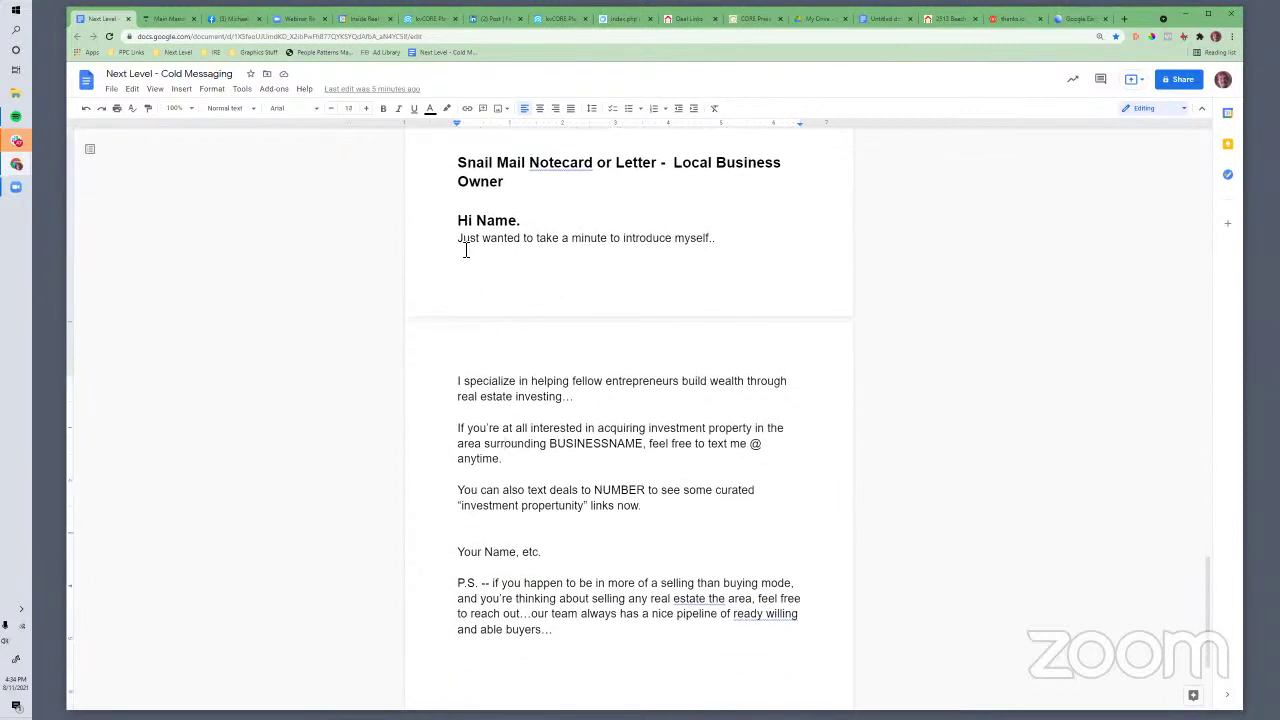
{"action": "left_click_drag", "start_coordinate": [460, 240], "coordinate": [569, 388]}
{"action": "left_click", "coordinate": [571, 402]}
Select the whole Local Business Owner message, from 'Just wanted…' to 'able buyers…'
{"action": "left_click_drag", "start_coordinate": [556, 447], "coordinate": [728, 451]}
{"action": "left_click", "coordinate": [558, 470]}
{"action": "left_click_drag", "start_coordinate": [458, 490], "coordinate": [651, 490]}
{"action": "left_click", "coordinate": [646, 490]}
{"action": "left_click_drag", "start_coordinate": [556, 630], "coordinate": [459, 243]}
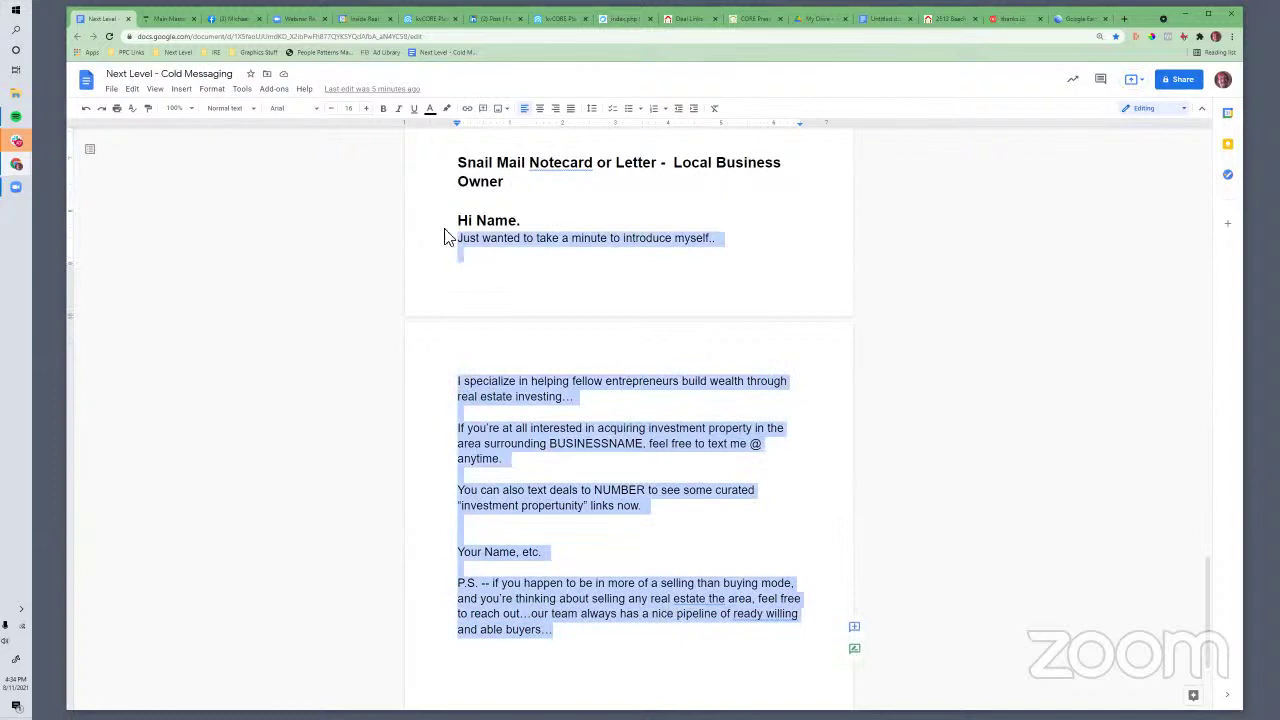
{"action": "left_click", "coordinate": [990, 22]}
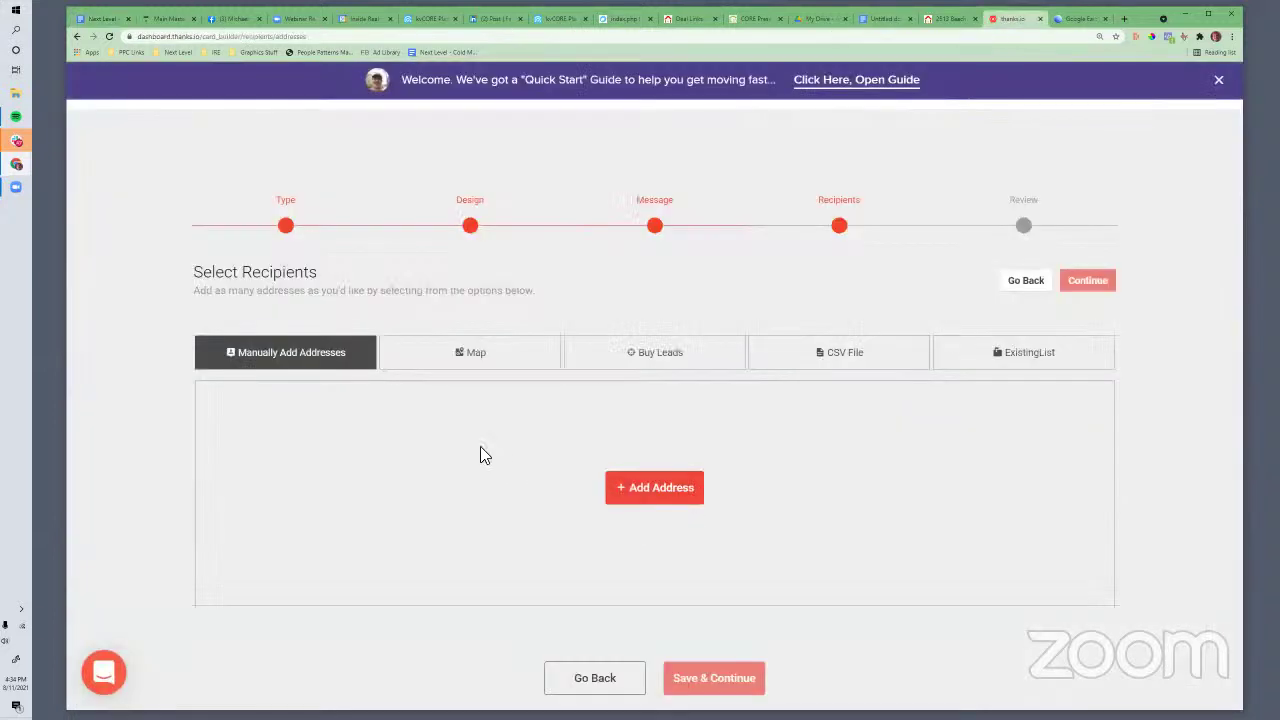
Back on the message step, replace the card text with the pasted Local Business Owner letter
{"action": "left_click", "coordinate": [615, 680]}
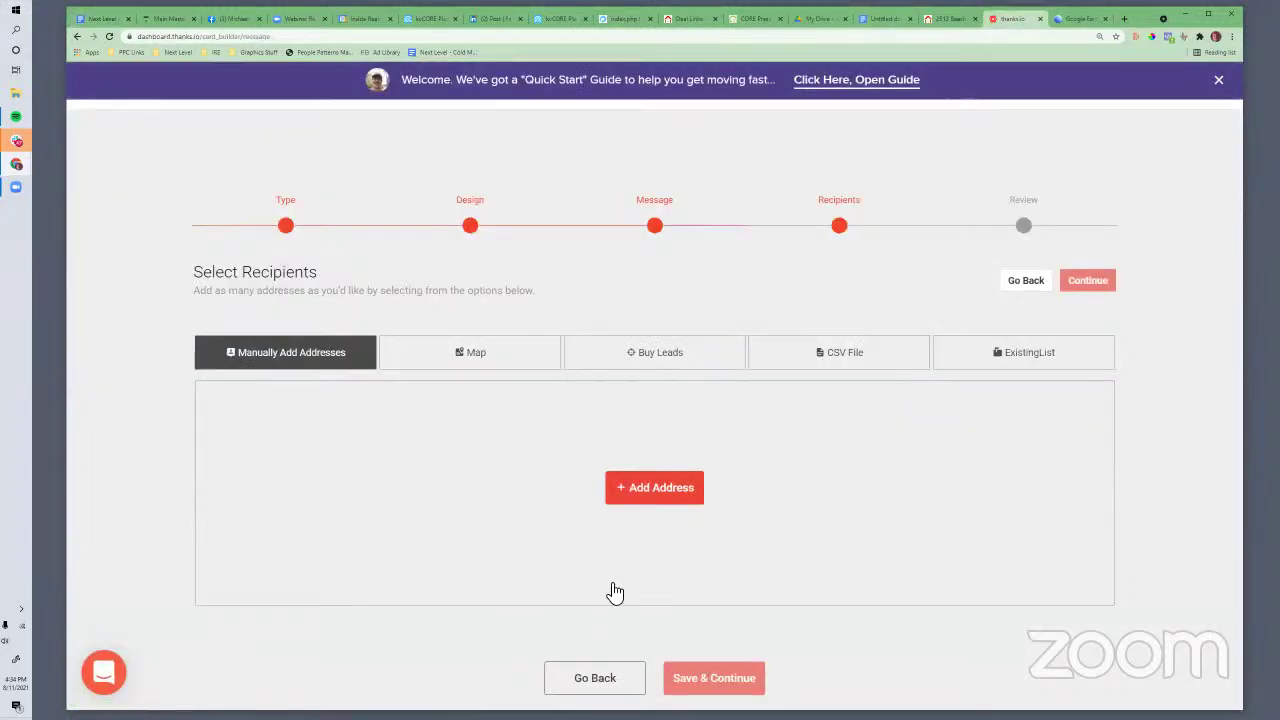
{"action": "scroll", "coordinate": [694, 500], "scroll_direction": "down", "scroll_amount": 2}
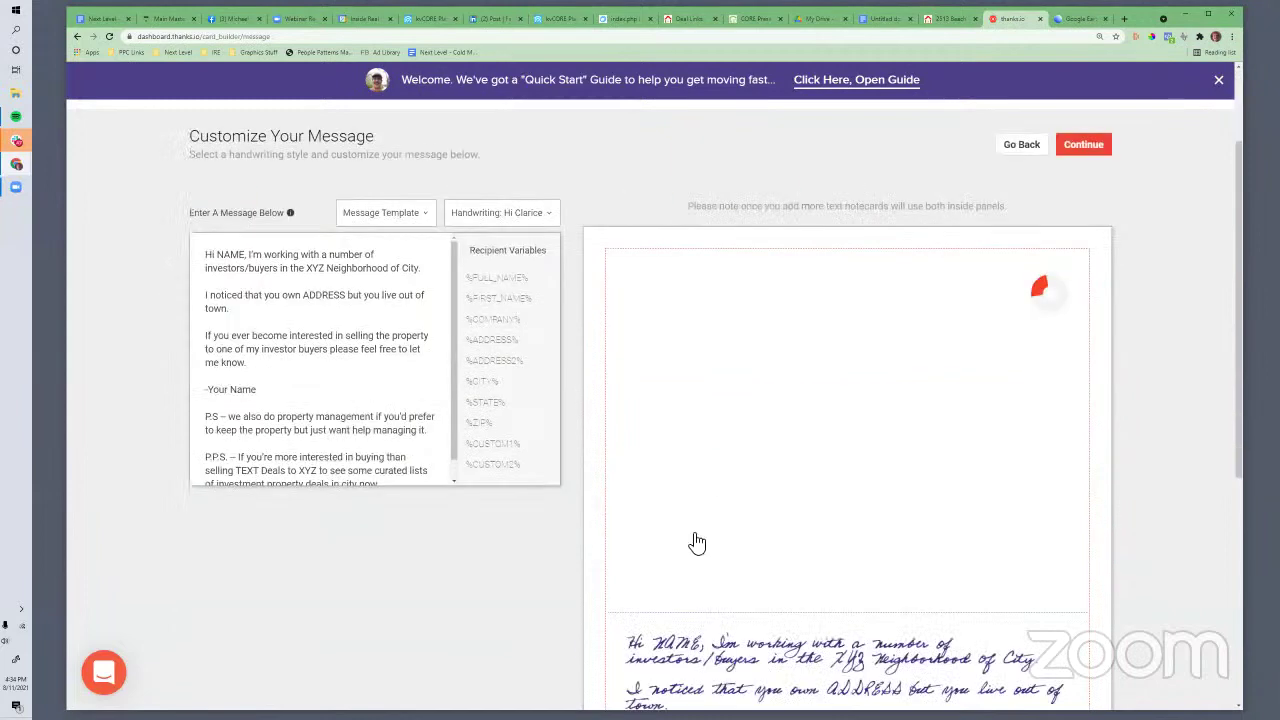
{"action": "left_click_drag", "start_coordinate": [217, 193], "coordinate": [424, 456]}
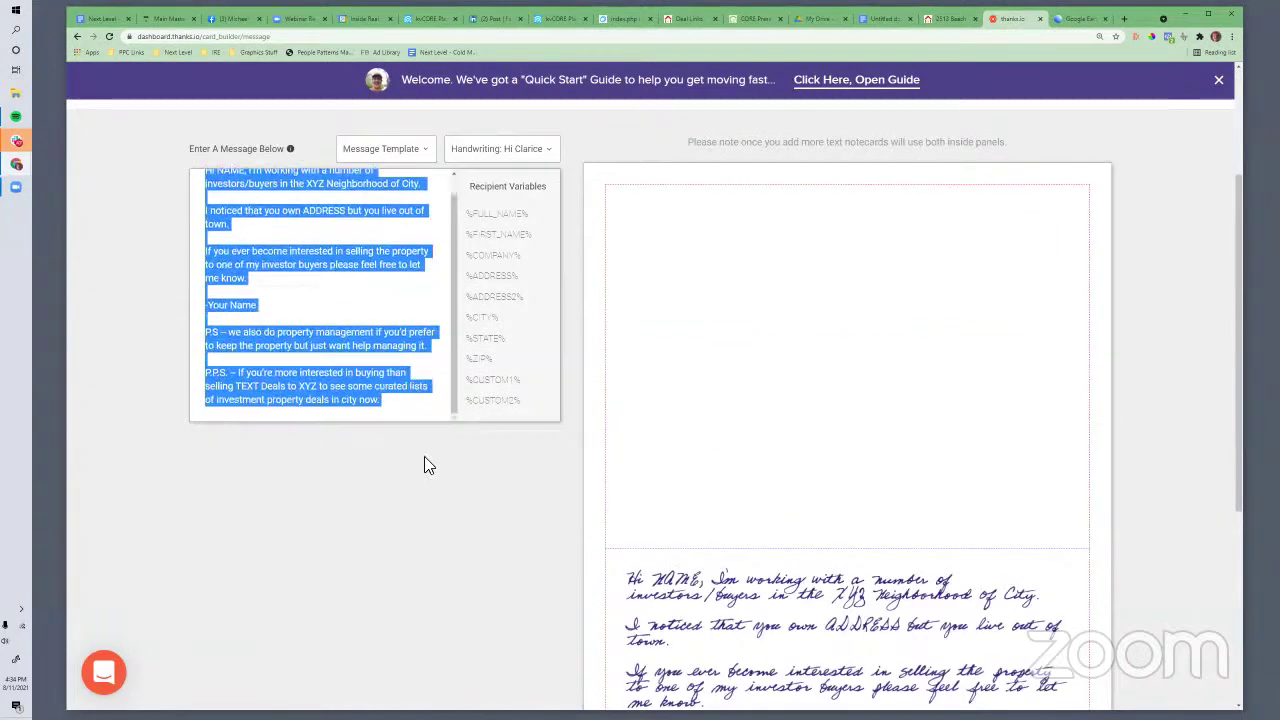
{"action": "key", "text": "ctrl+v"}
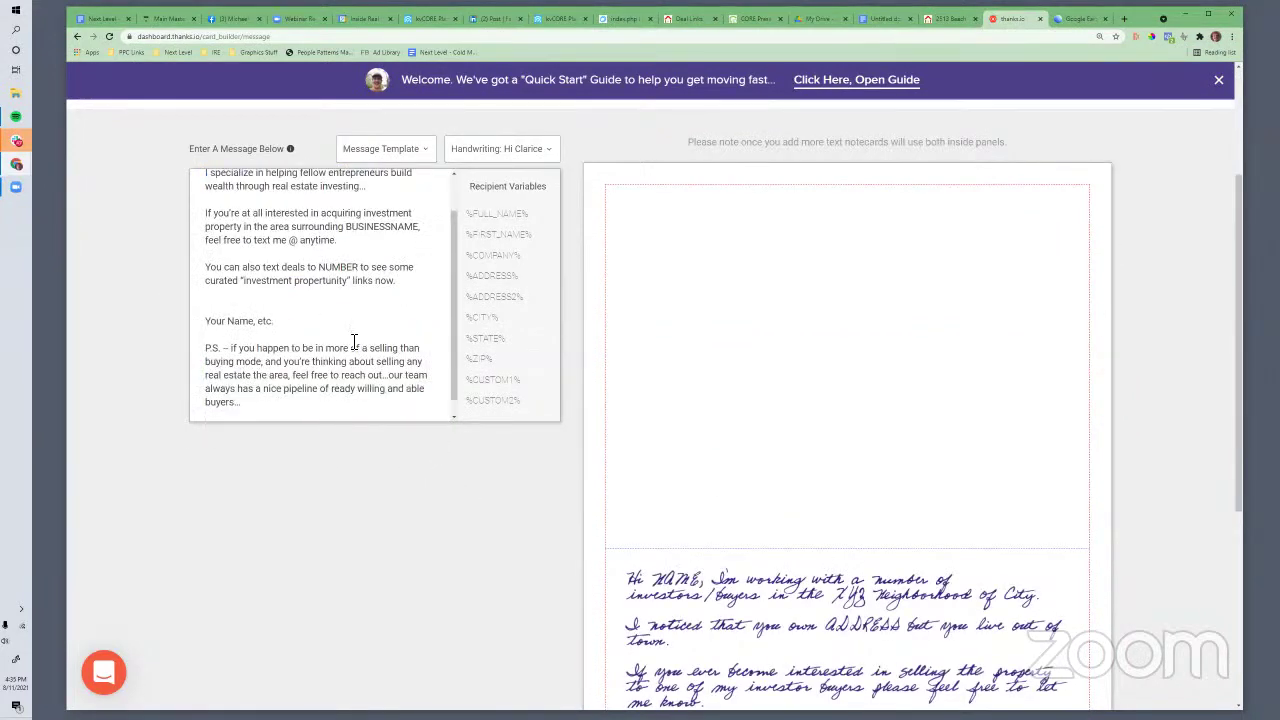
Scroll through the handwritten preview to check the new message
{"action": "scroll", "coordinate": [366, 340], "scroll_direction": "up", "scroll_amount": 1}
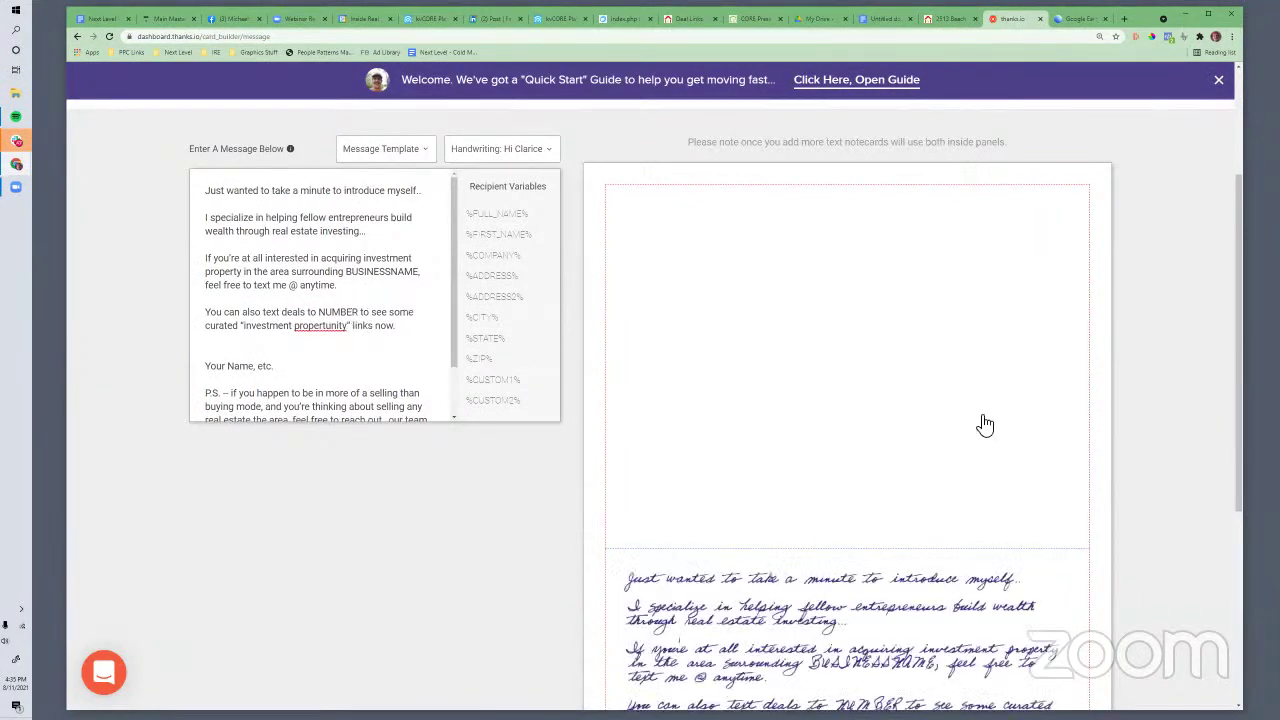
{"action": "scroll", "coordinate": [980, 423], "scroll_direction": "down", "scroll_amount": 2}
{"action": "scroll", "coordinate": [930, 455], "scroll_direction": "down", "scroll_amount": 1}
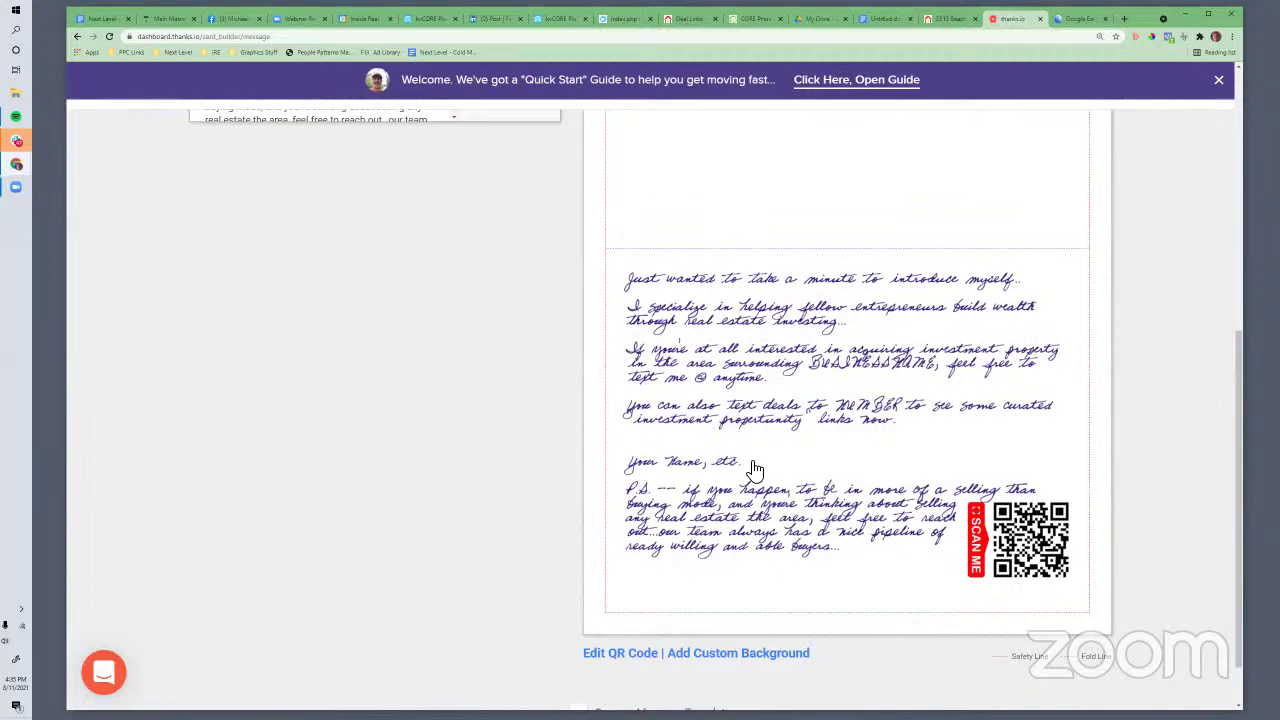
{"action": "scroll", "coordinate": [752, 467], "scroll_direction": "up", "scroll_amount": 3}
{"action": "scroll", "coordinate": [770, 520], "scroll_direction": "down", "scroll_amount": 1}
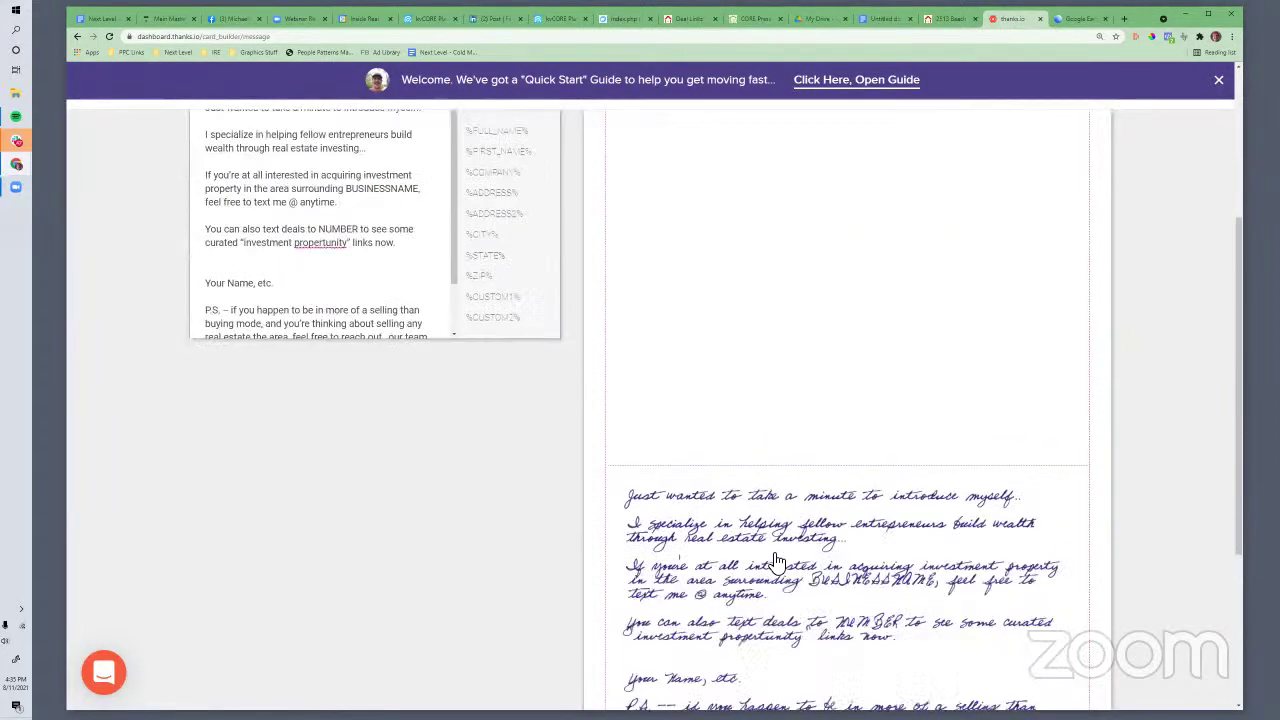
{"action": "scroll", "coordinate": [778, 560], "scroll_direction": "down", "scroll_amount": 3}
{"action": "scroll", "coordinate": [889, 509], "scroll_direction": "up", "scroll_amount": 5}
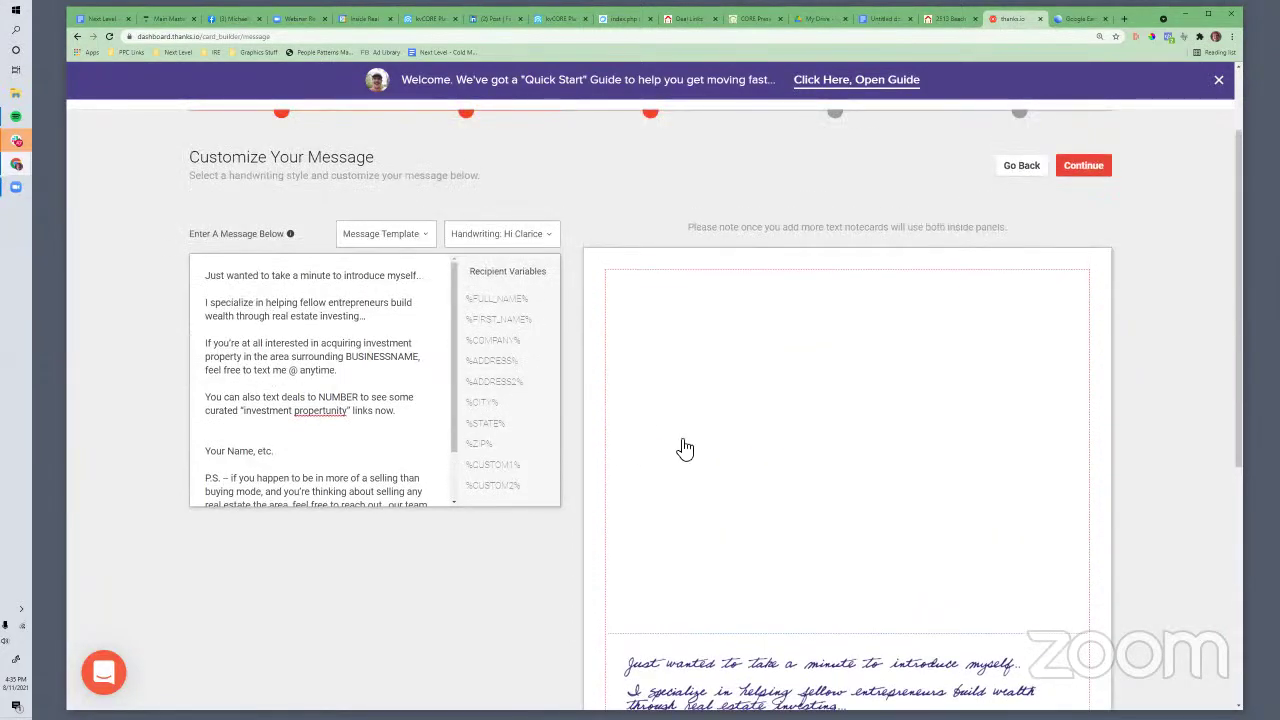
{"action": "scroll", "coordinate": [685, 449], "scroll_direction": "down", "scroll_amount": 1}
{"action": "scroll", "coordinate": [723, 440], "scroll_direction": "up", "scroll_amount": 2}
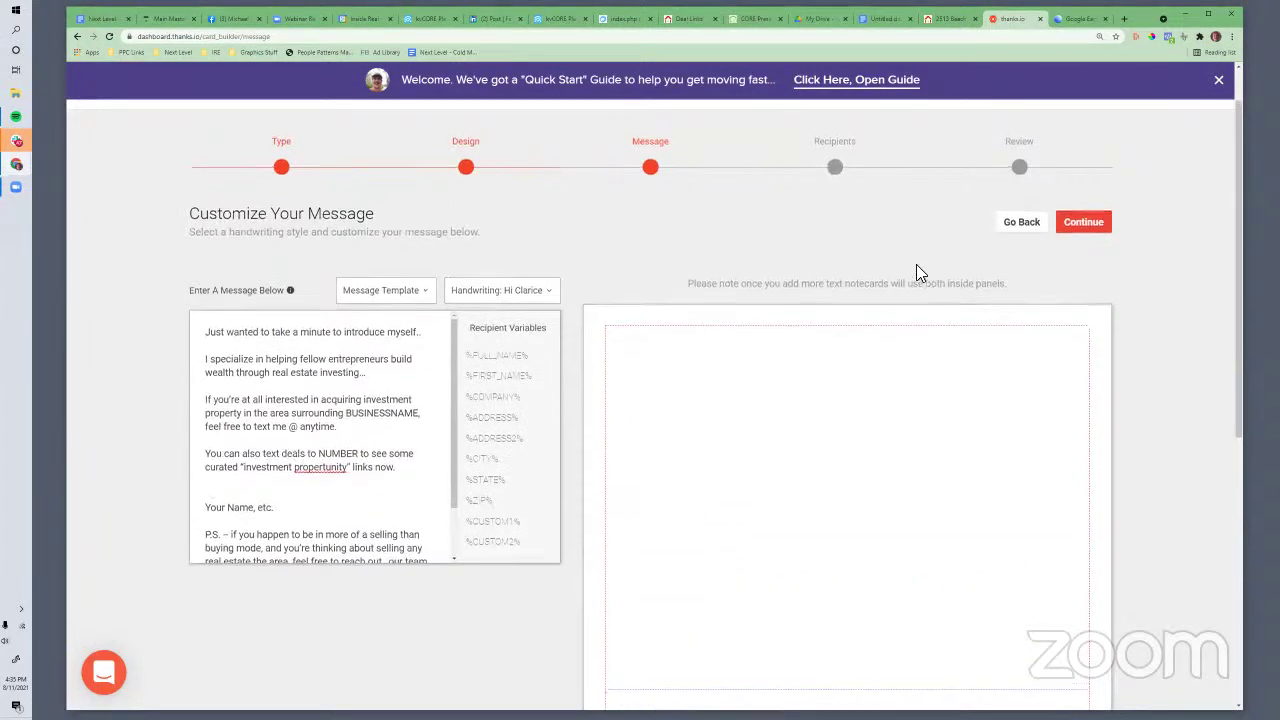
{"action": "scroll", "coordinate": [914, 271], "scroll_direction": "down", "scroll_amount": 2}
{"action": "left_click", "coordinate": [104, 20]}
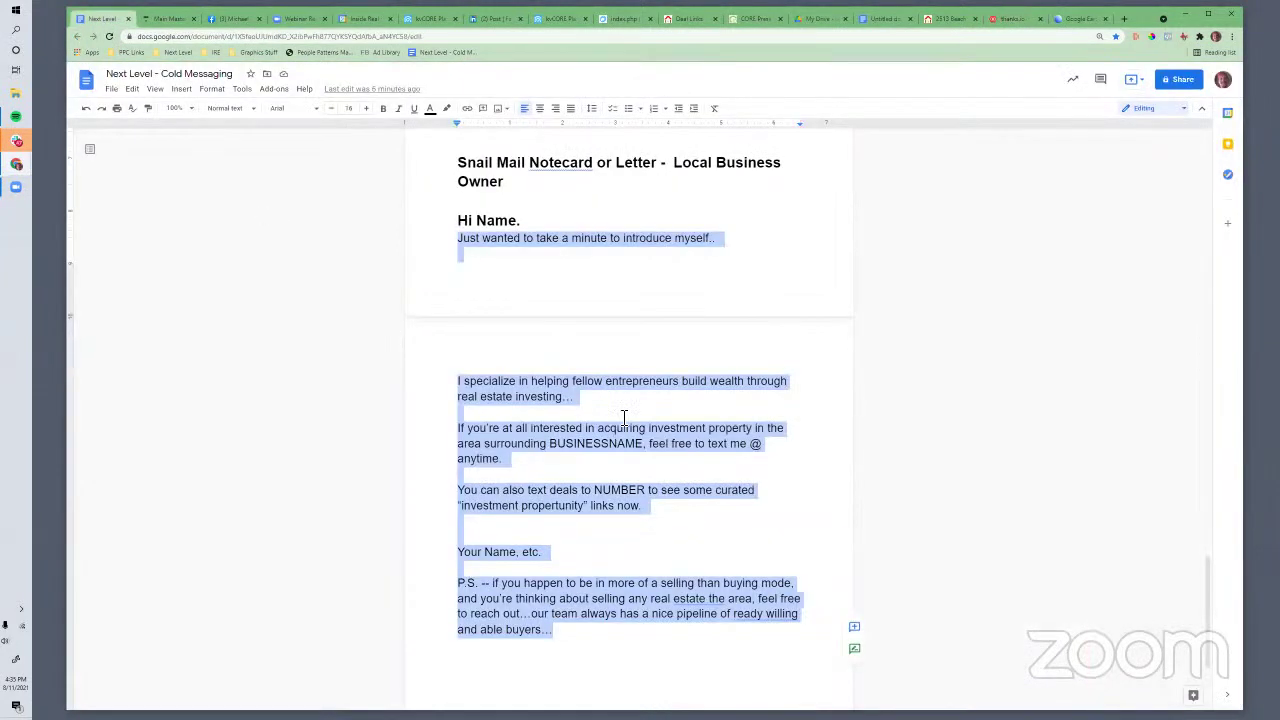
Scroll to the guide's title, select the sections from What's Cold Messaging? onward, then go to kvCORE
{"action": "scroll", "coordinate": [623, 417], "scroll_direction": "up", "scroll_amount": 15}
{"action": "scroll", "coordinate": [654, 416], "scroll_direction": "up", "scroll_amount": 10}
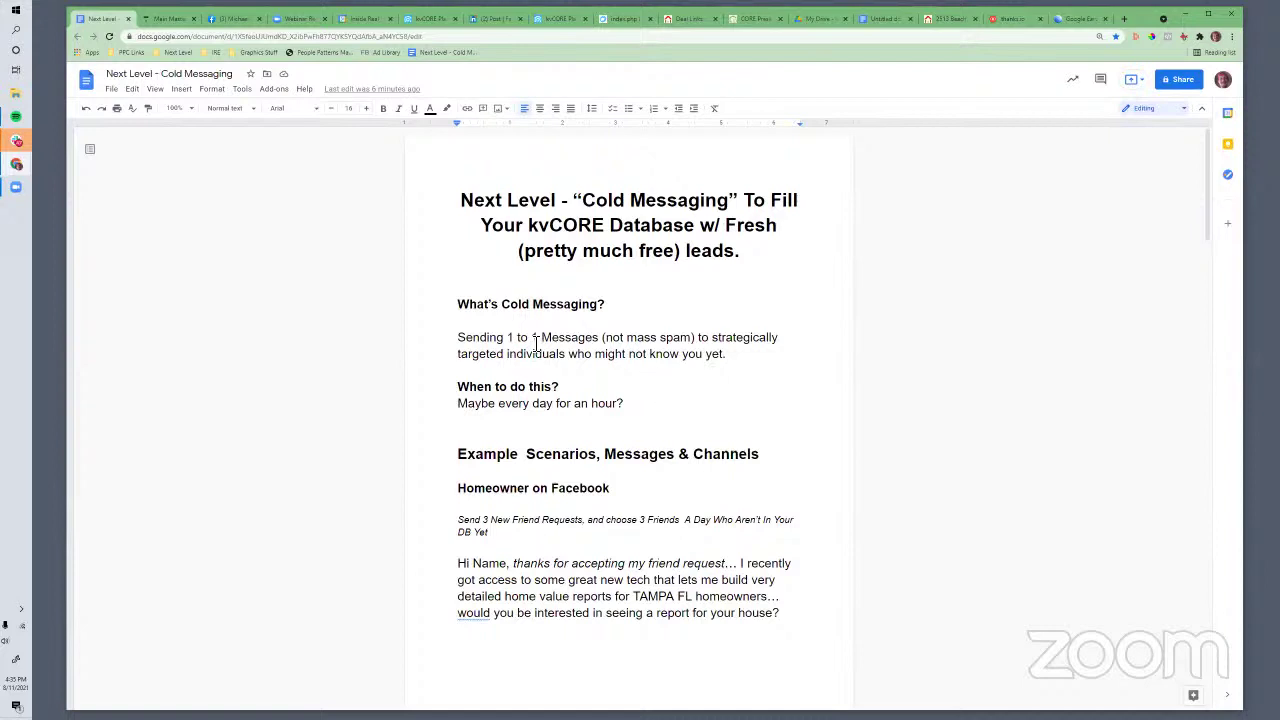
{"action": "left_click_drag", "start_coordinate": [457, 305], "coordinate": [620, 620]}
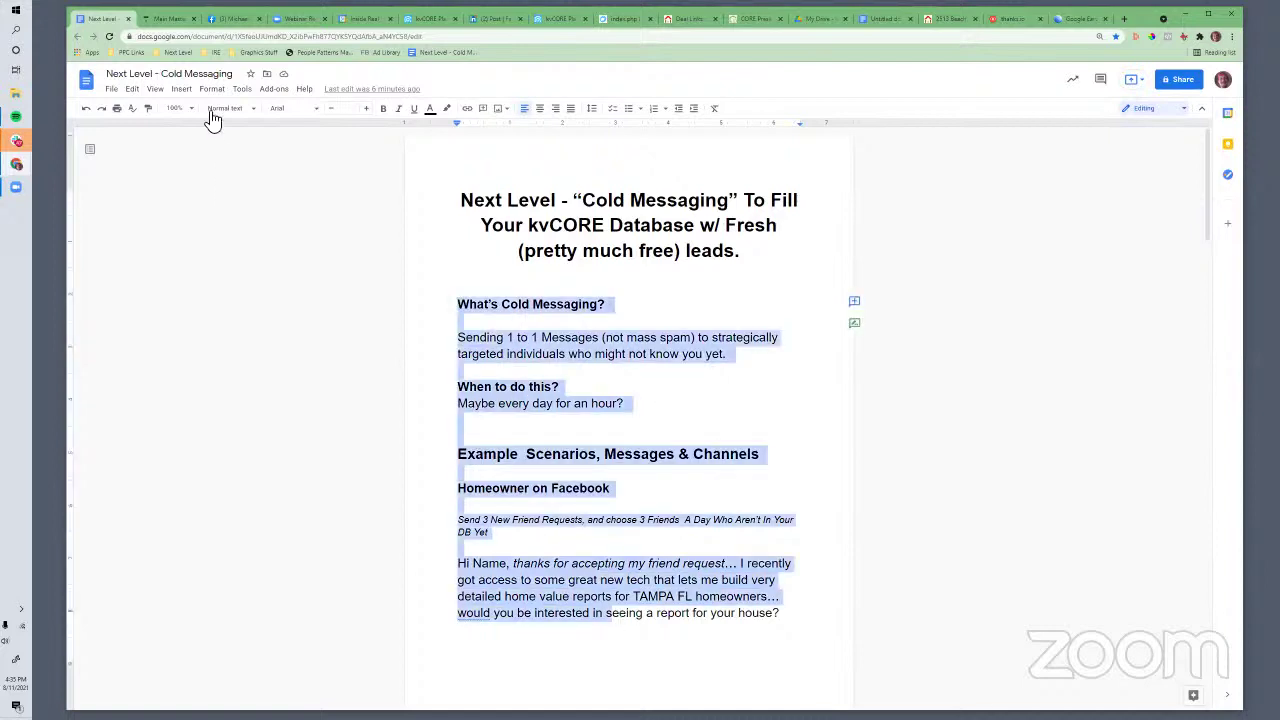
{"action": "left_click", "coordinate": [425, 22]}
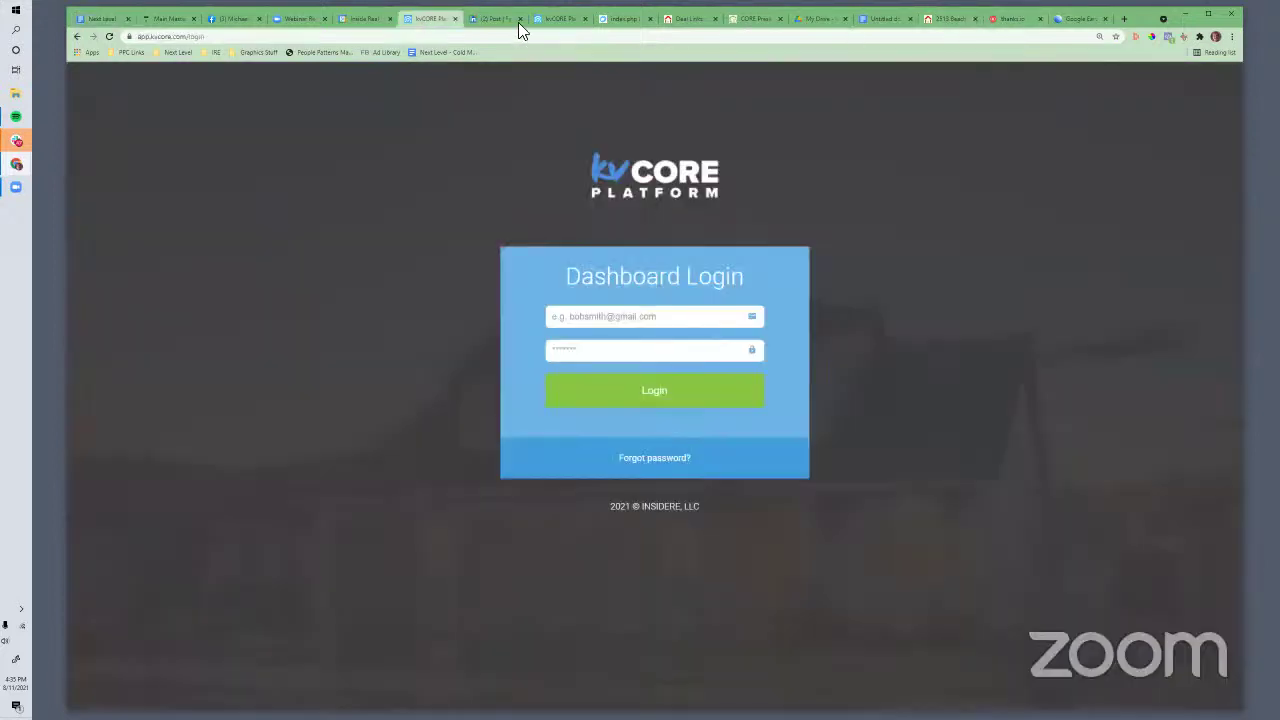
Open the $210,000 Stonesthrow Circle condo listing and view the Add Contact form, closing it unsaved
{"action": "left_click", "coordinate": [562, 22]}
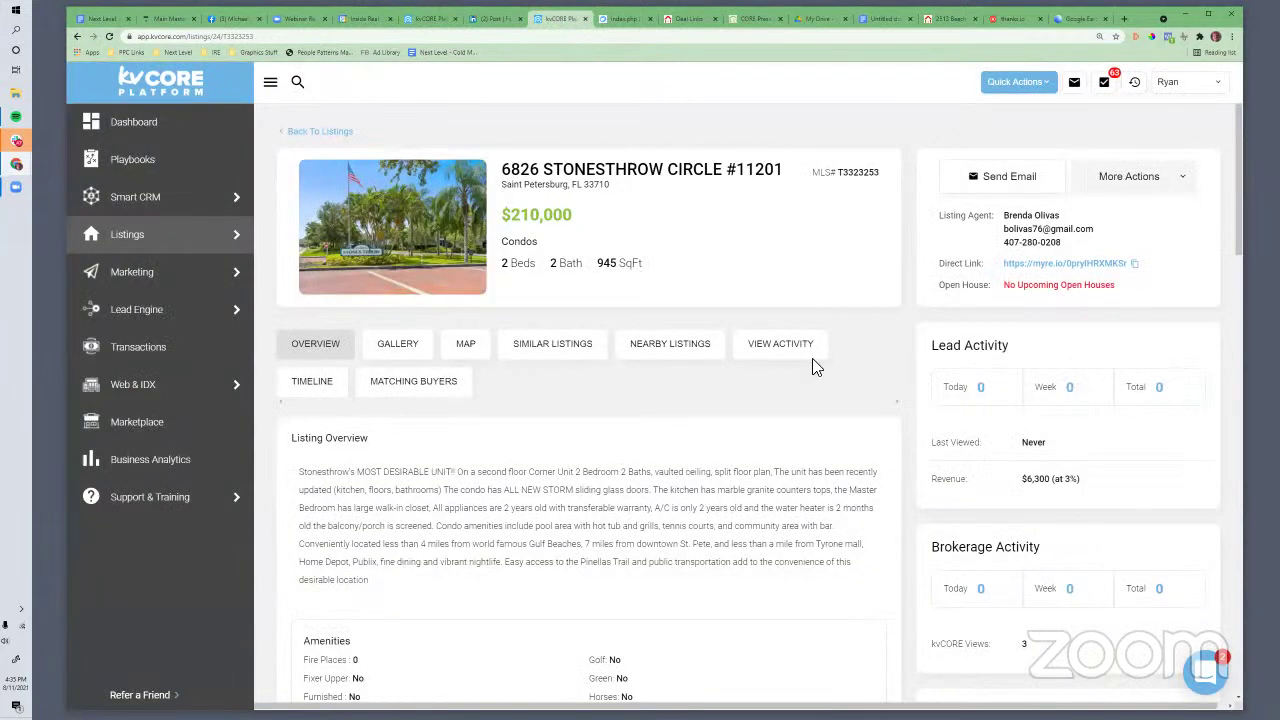
{"action": "left_click", "coordinate": [1037, 97]}
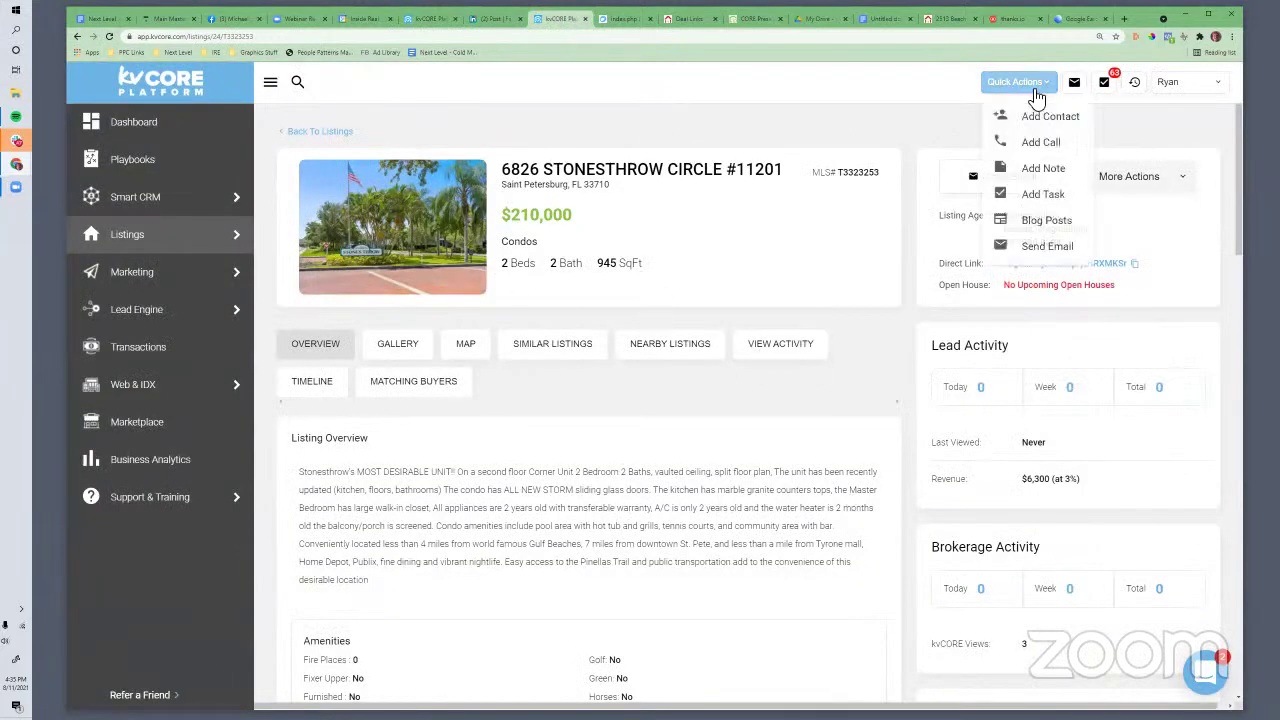
{"action": "left_click", "coordinate": [1022, 118]}
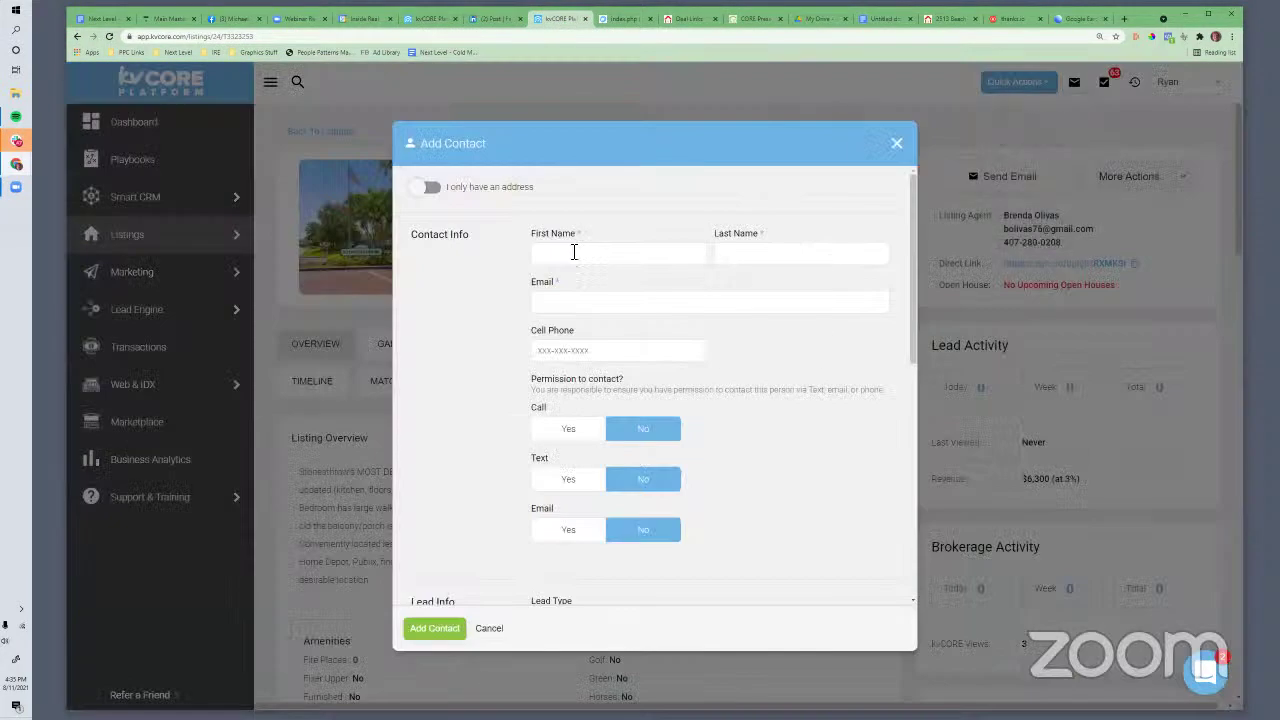
{"action": "left_click", "coordinate": [898, 144]}
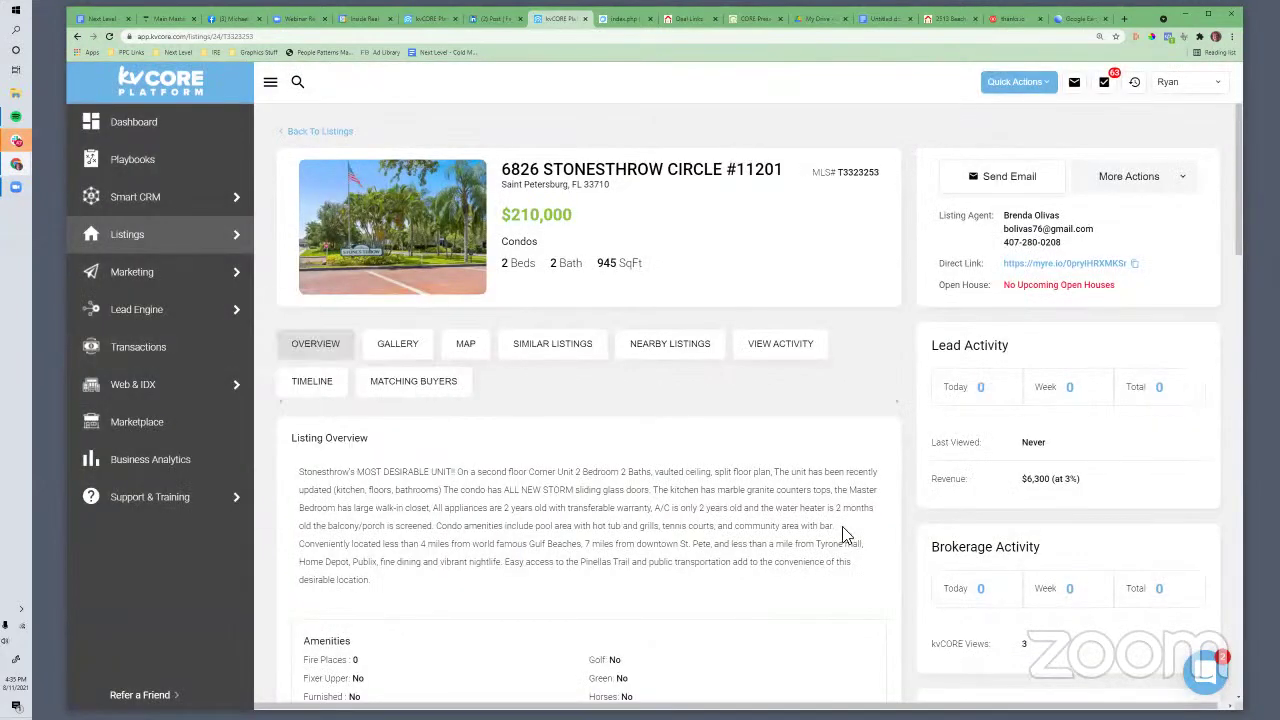
{"action": "mouse_move", "coordinate": [186, 285]}
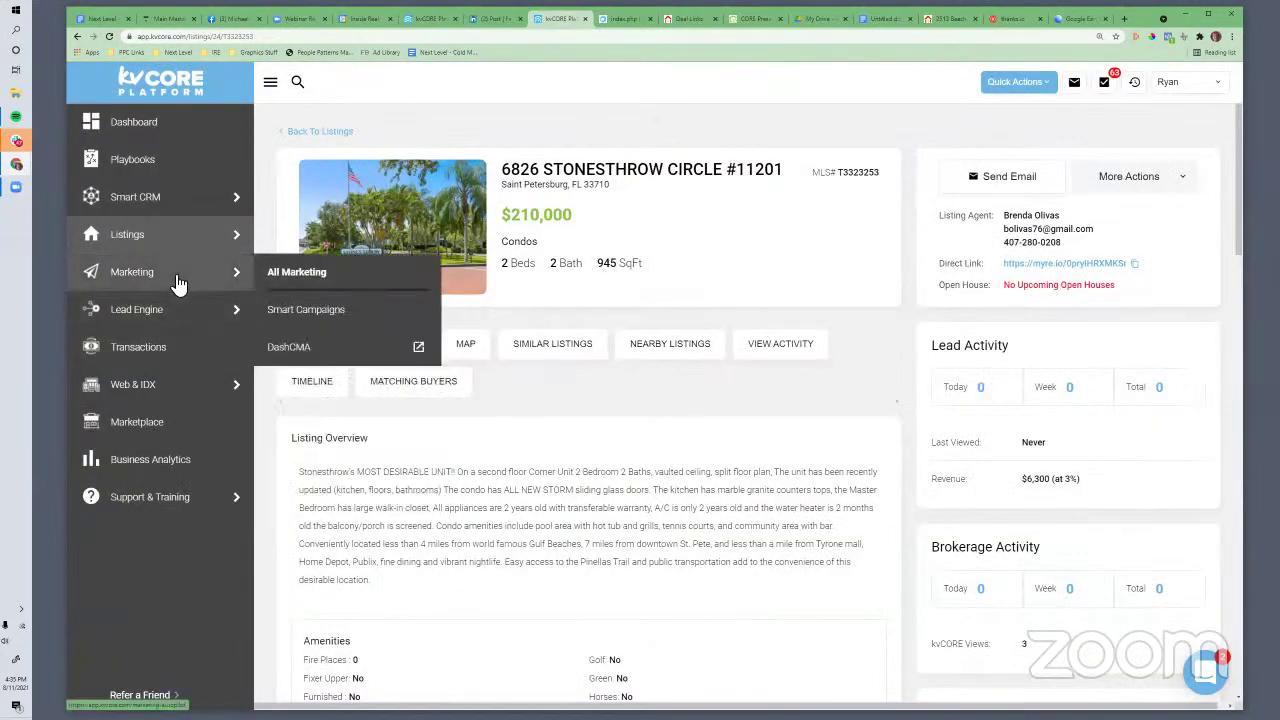
{"action": "mouse_move", "coordinate": [157, 395]}
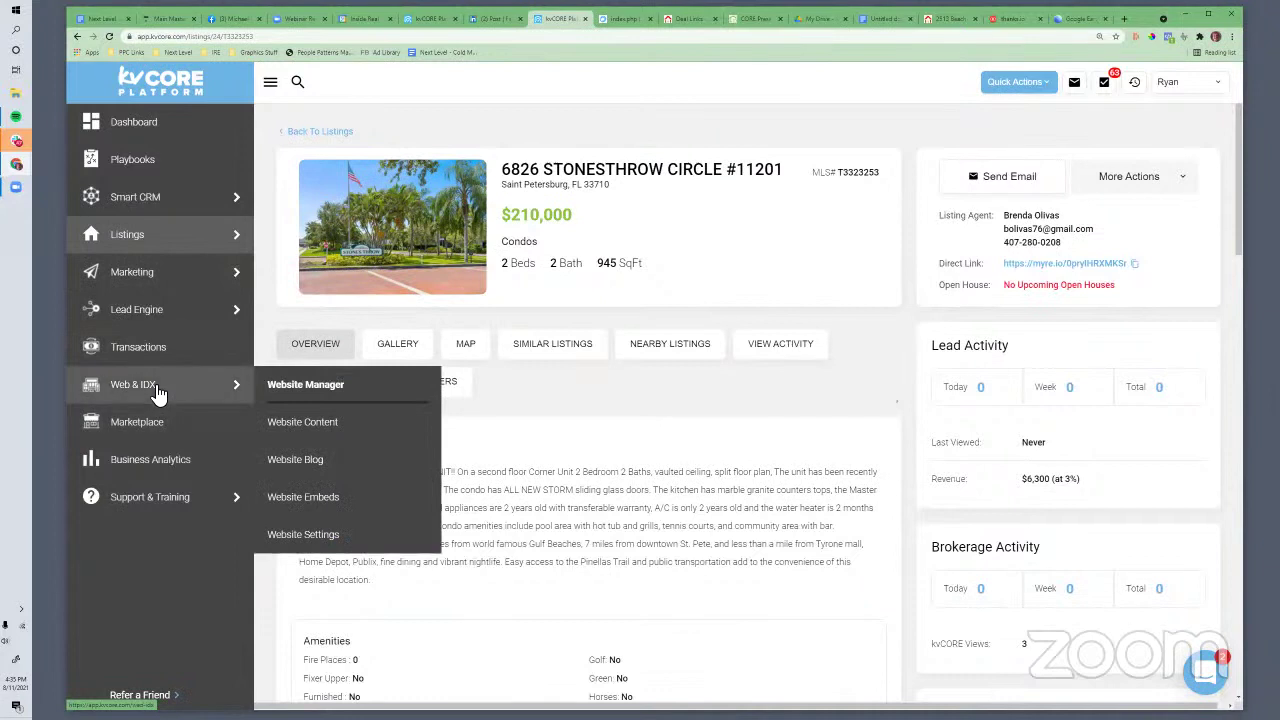
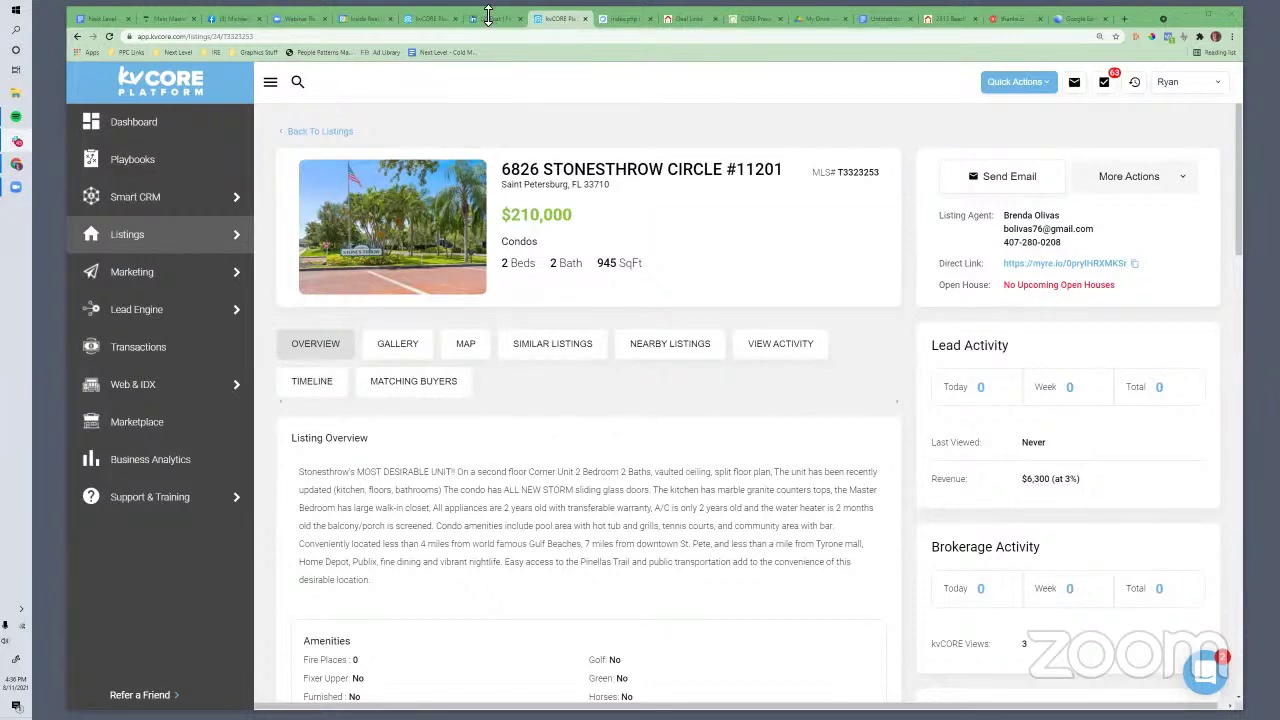
Open a new tab and go to the Inside Real Estate webinars page
{"action": "left_click", "coordinate": [1125, 19]}
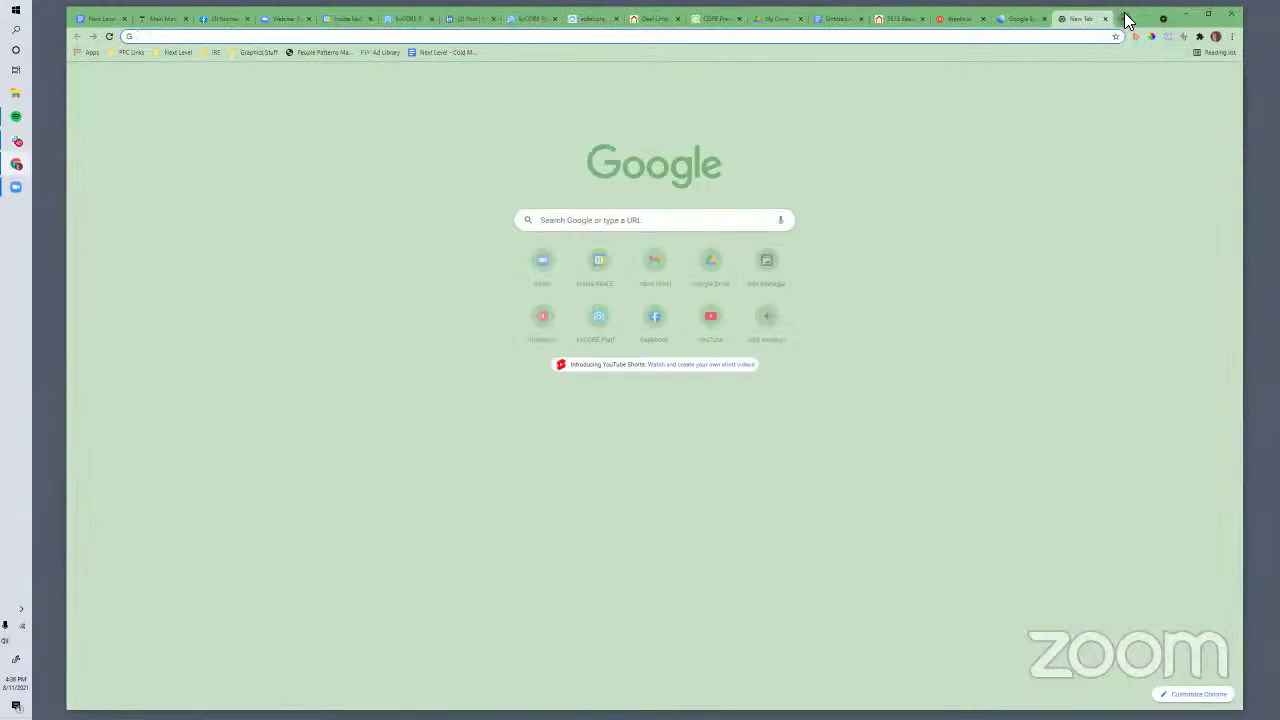
{"action": "type", "text": "insiderealestate.com/webinars"}
{"action": "key", "text": "Return"}
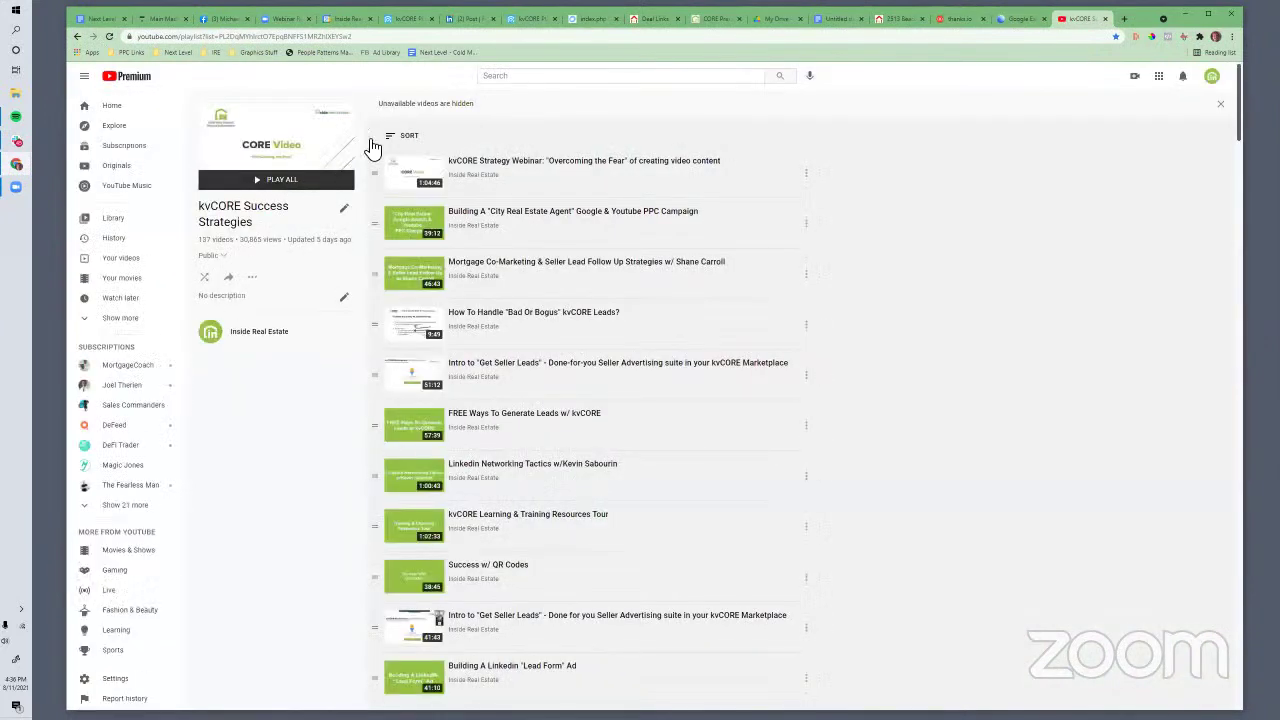
Search the kvCORE Success Strategies playlist for 'ernest' to find the Driving Re-Engagement video
{"action": "key", "text": "ctrl+f"}
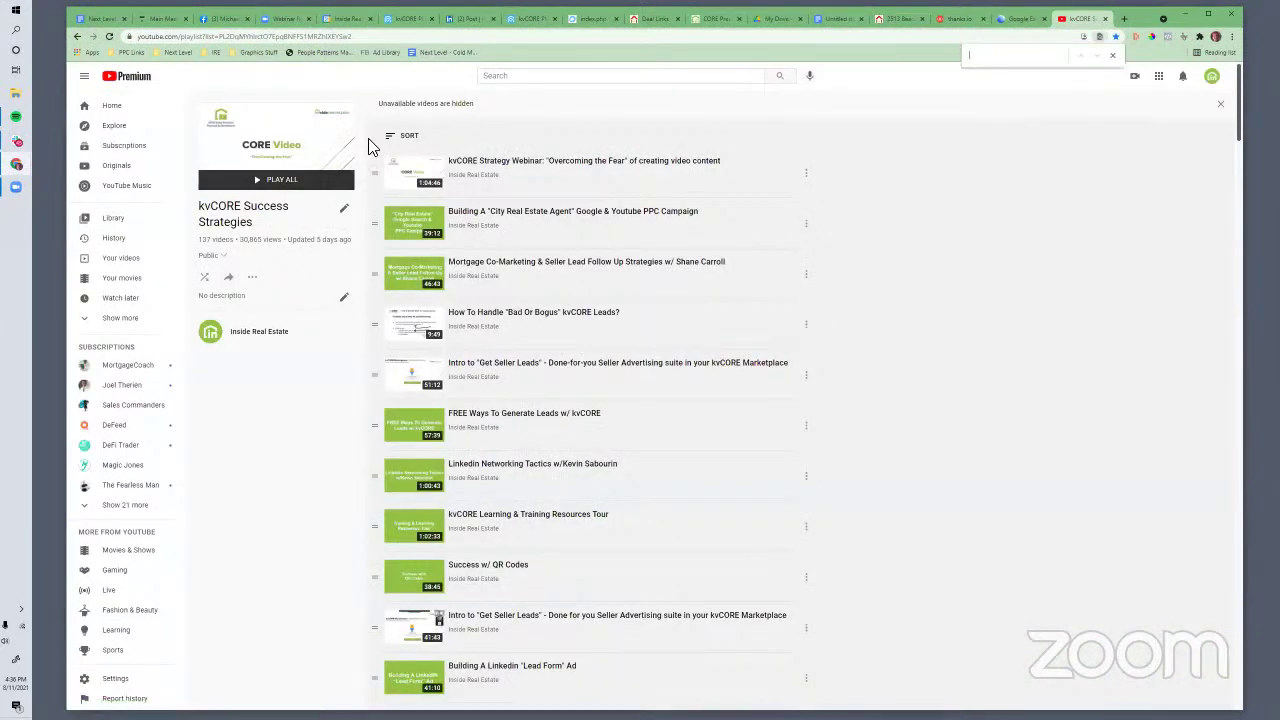
{"action": "type", "text": "5"}
{"action": "left_click", "coordinate": [1097, 56]}
{"action": "left_click", "coordinate": [1099, 57]}
{"action": "left_click", "coordinate": [1099, 57]}
{"action": "left_click", "coordinate": [1099, 57]}
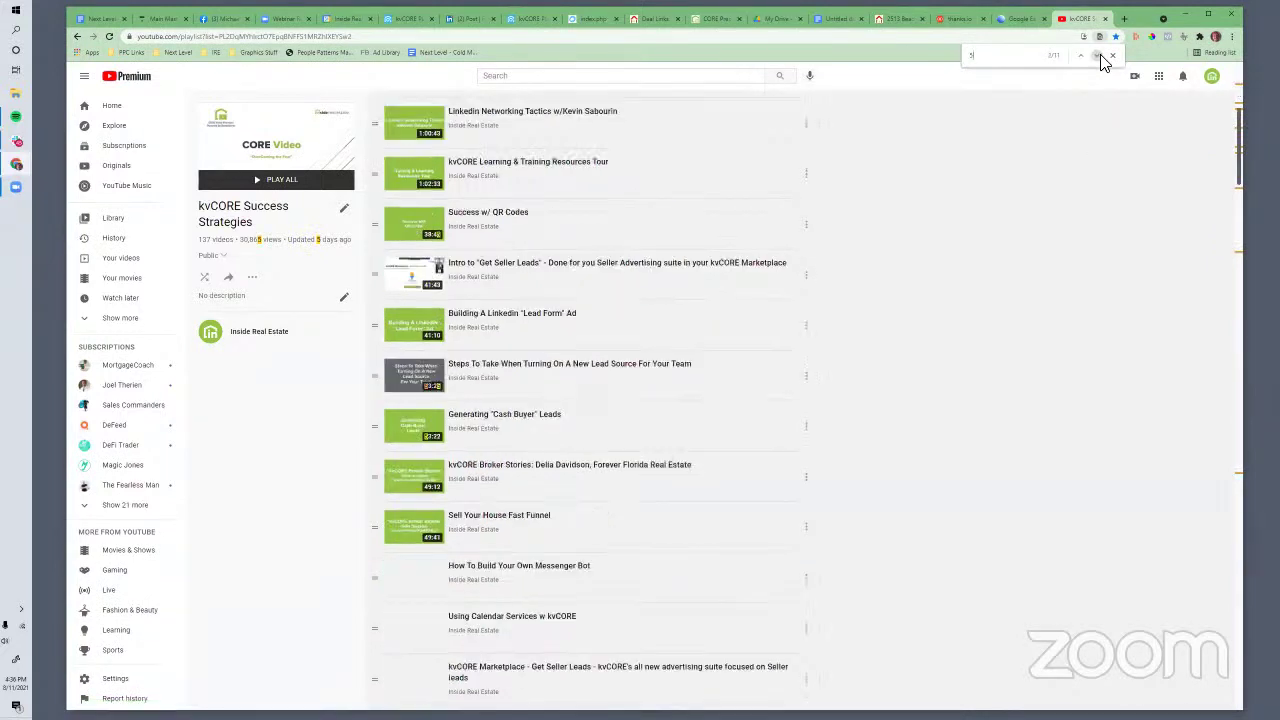
{"action": "left_click", "coordinate": [496, 78]}
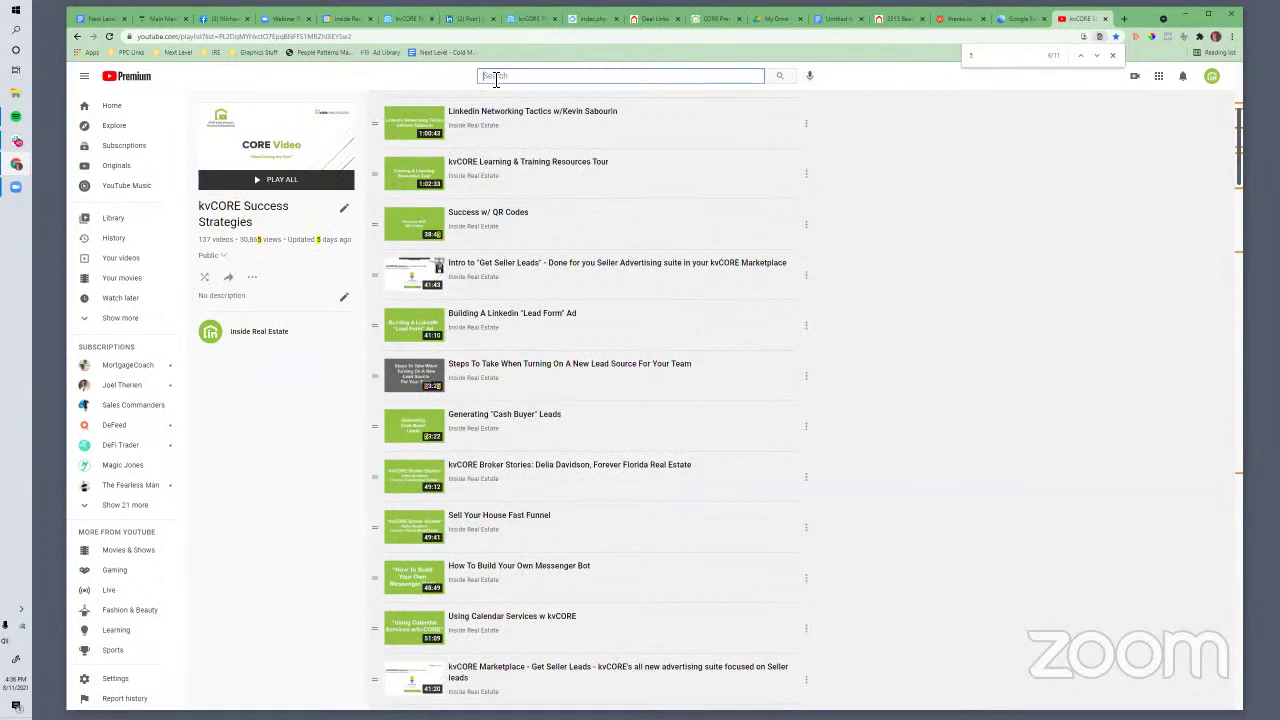
{"action": "type", "text": "kvcore"}
{"action": "key", "text": "BackSpace"}
{"action": "key", "text": "BackSpace"}
{"action": "key", "text": "BackSpace"}
{"action": "key", "text": "BackSpace"}
{"action": "key", "text": "BackSpace"}
{"action": "key", "text": "BackSpace"}
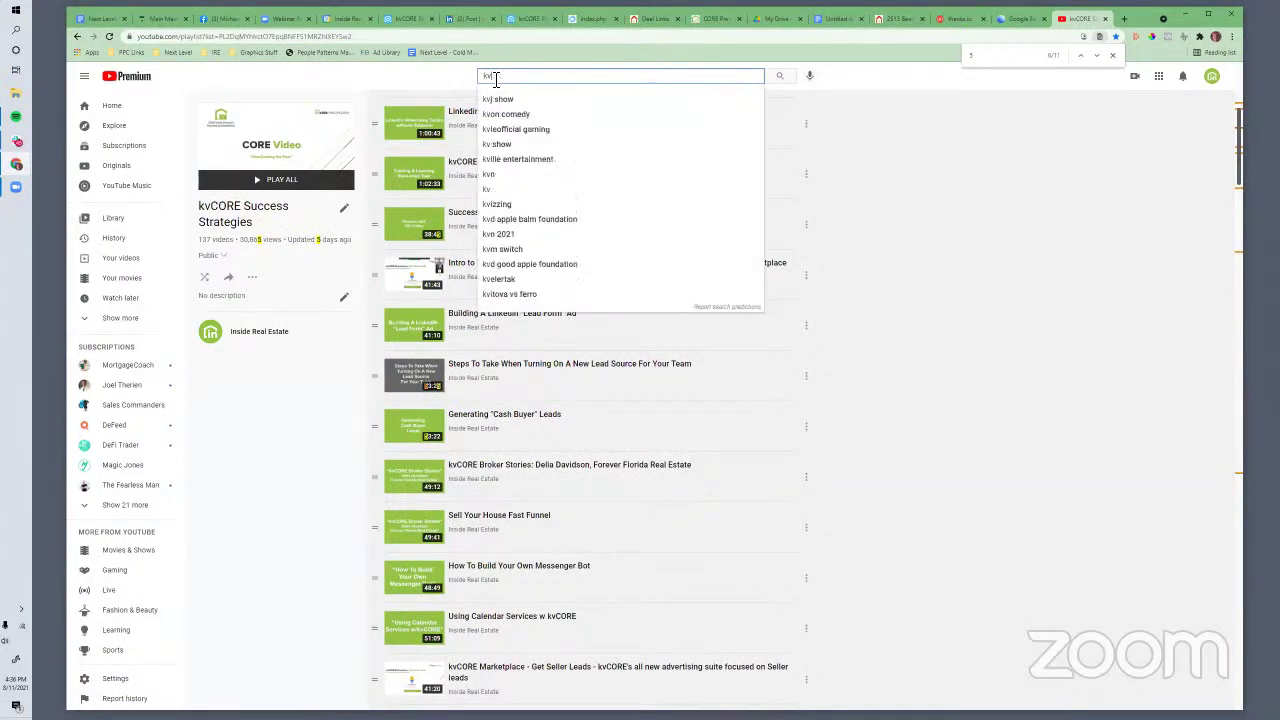
{"action": "type", "text": "ernest"}
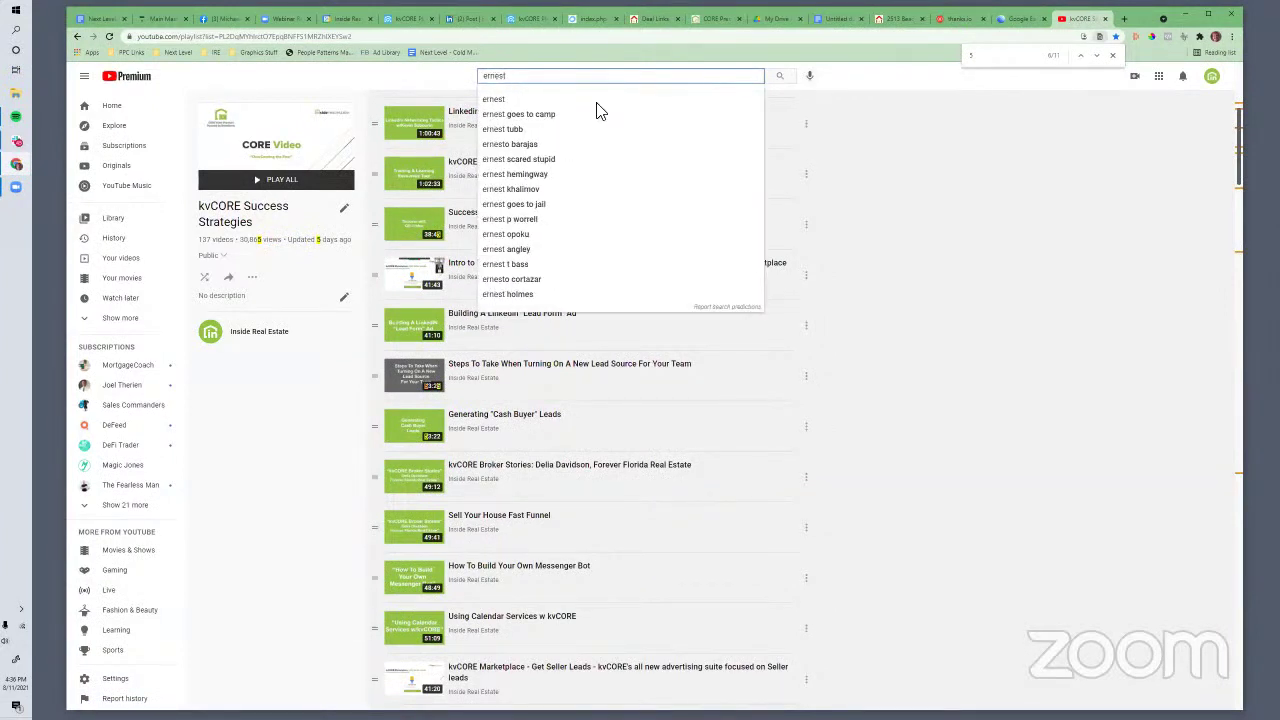
{"action": "left_click", "coordinate": [960, 55]}
{"action": "type", "text": "ernest"}
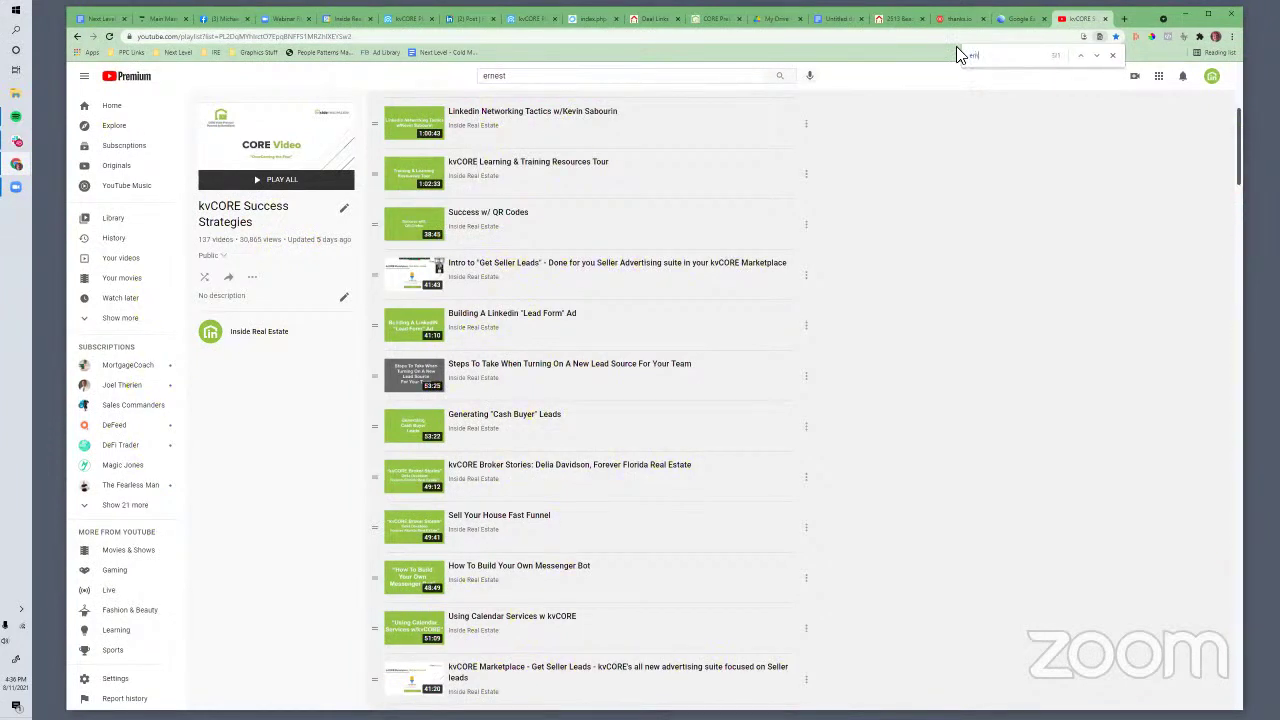
{"action": "left_click", "coordinate": [1096, 56]}
{"action": "left_click", "coordinate": [1080, 56]}
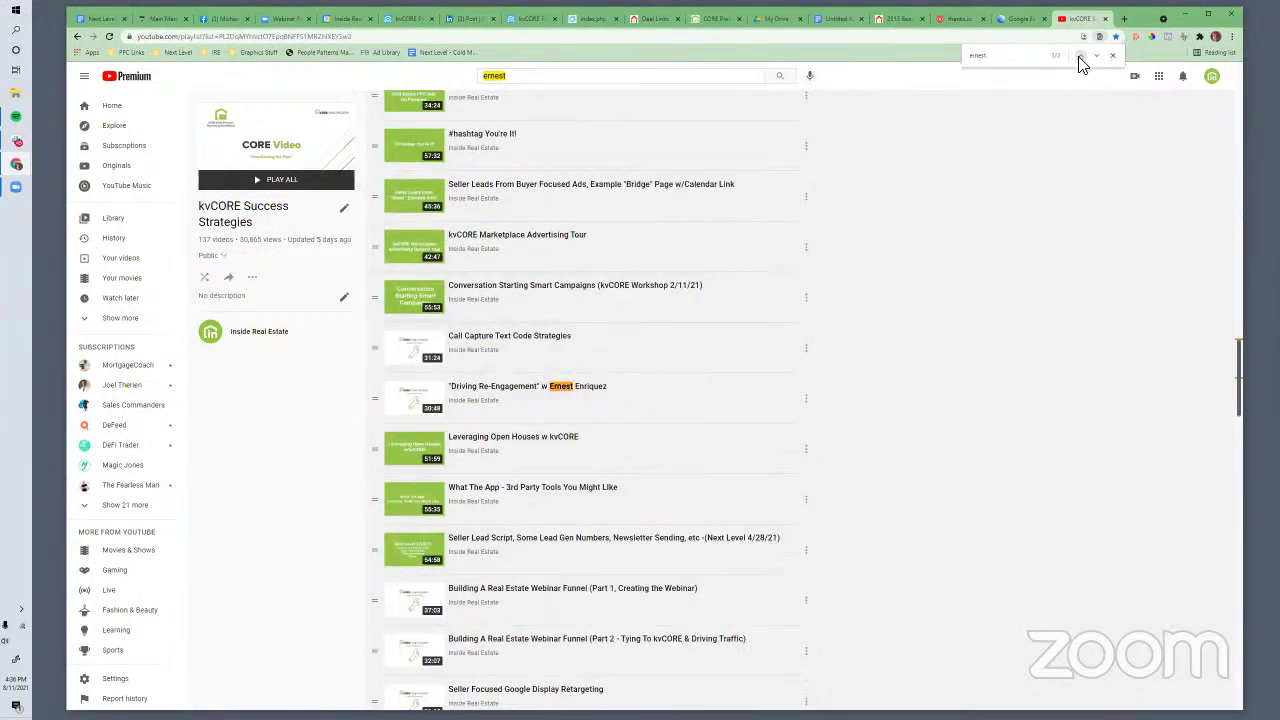
{"action": "left_click", "coordinate": [1080, 56]}
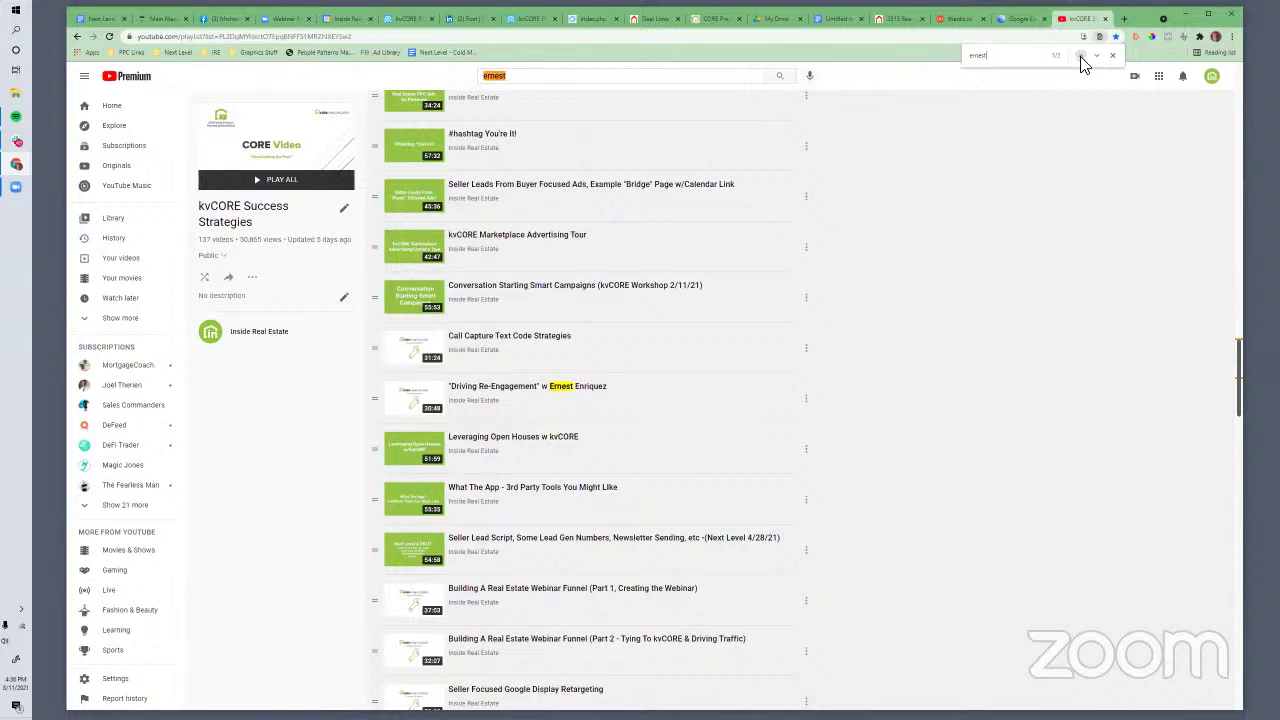
Copy the link address of the 'Driving Re-Engagement' video with Ernest Enriquez
{"action": "right_click", "coordinate": [517, 390]}
{"action": "left_click", "coordinate": [562, 468]}
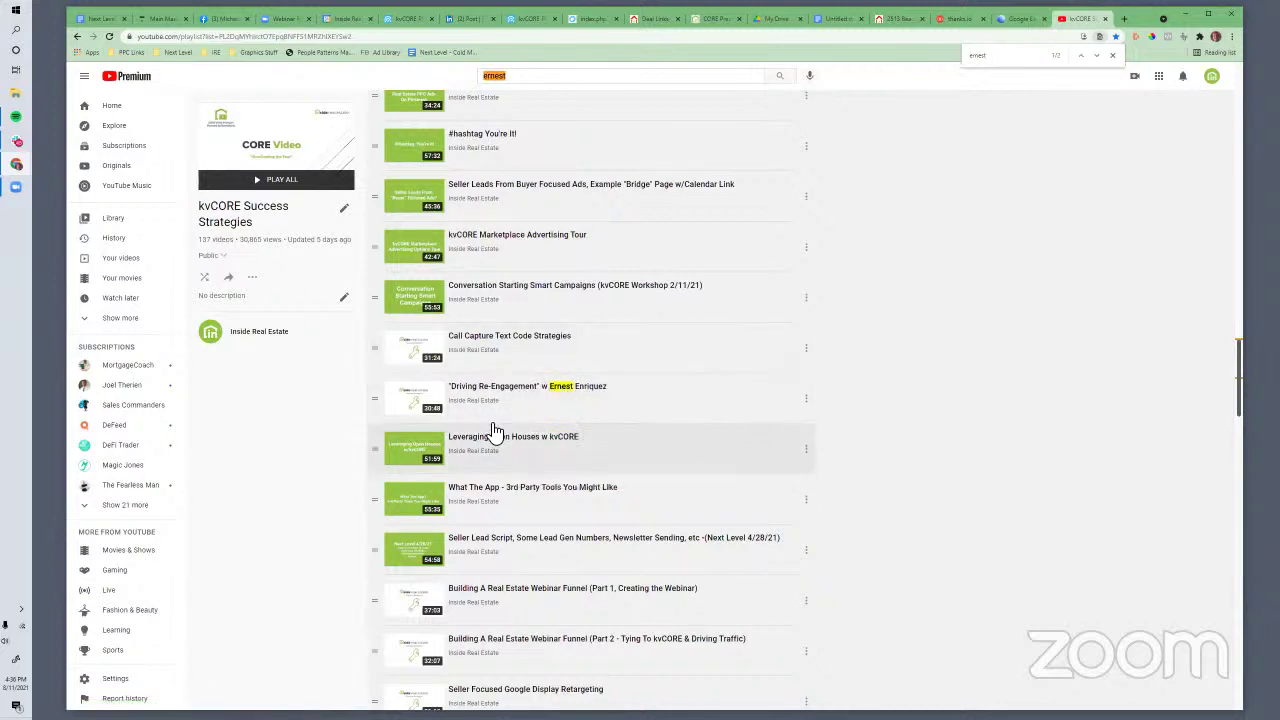
{"action": "scroll", "coordinate": [580, 403], "scroll_direction": "down", "scroll_amount": 2}
{"action": "scroll", "coordinate": [580, 403], "scroll_direction": "down", "scroll_amount": 10}
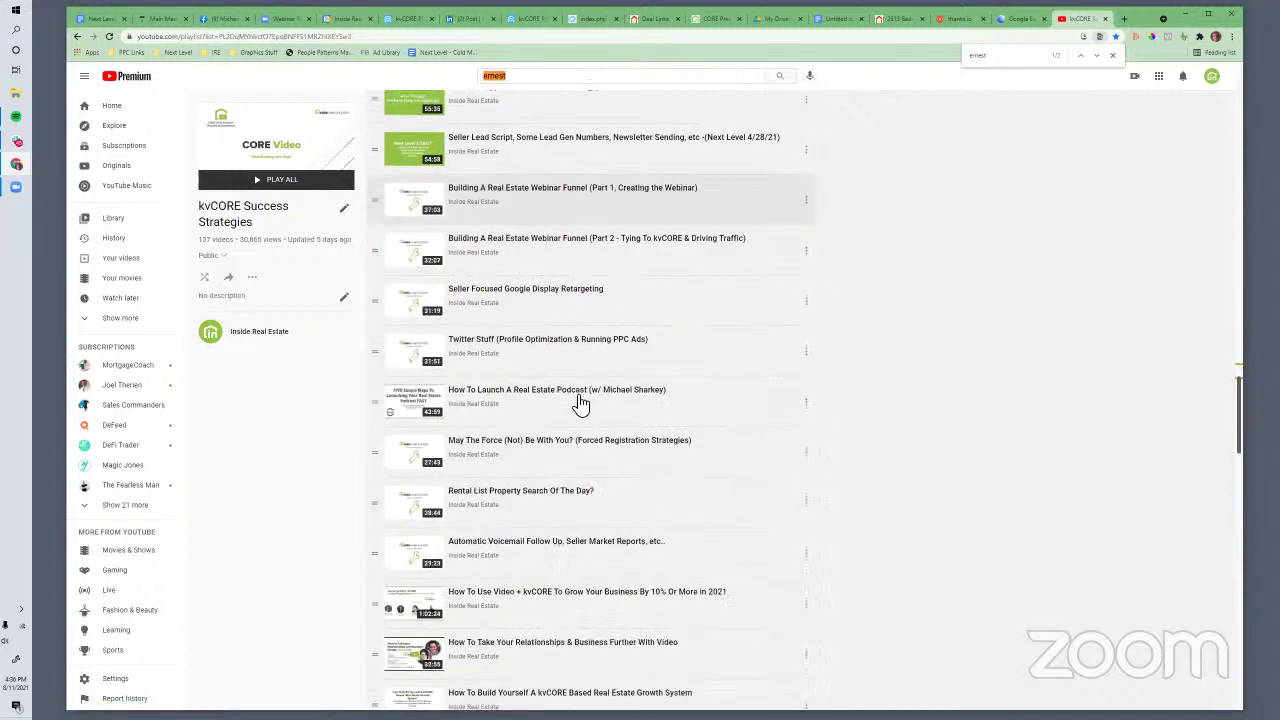
{"action": "scroll", "coordinate": [580, 403], "scroll_direction": "down", "scroll_amount": 10}
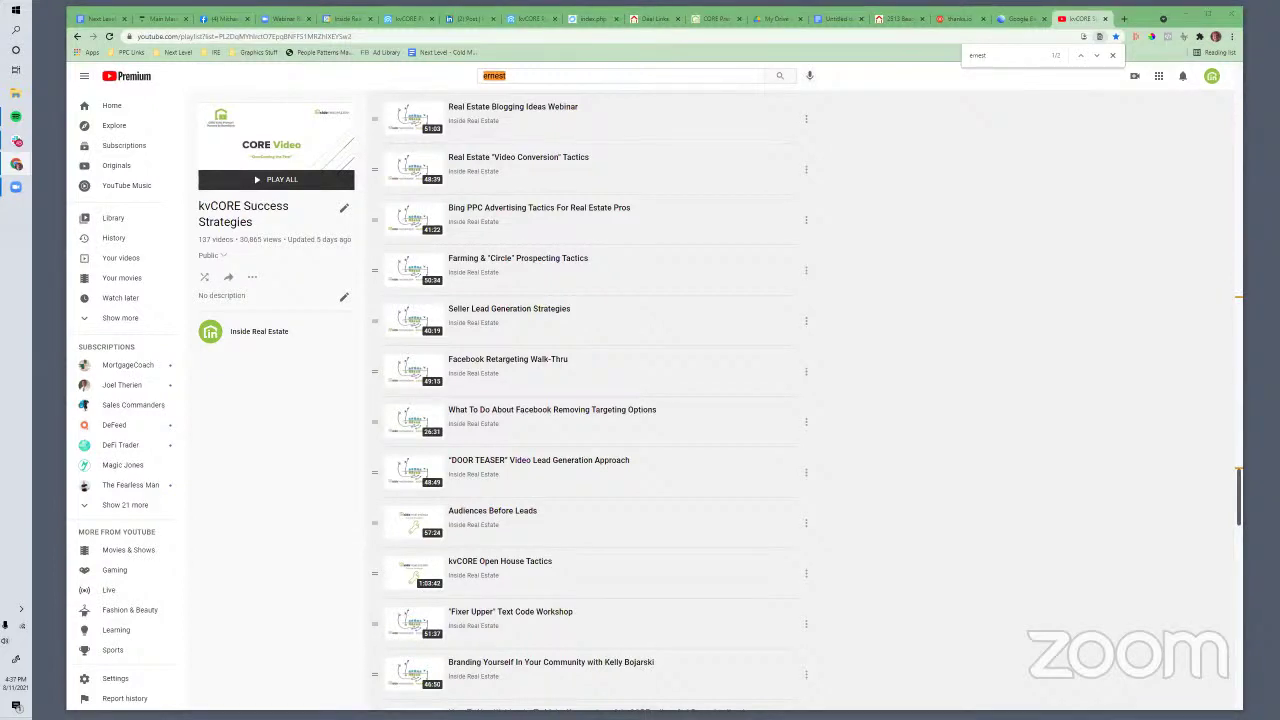
{"action": "left_click", "coordinate": [100, 18]}
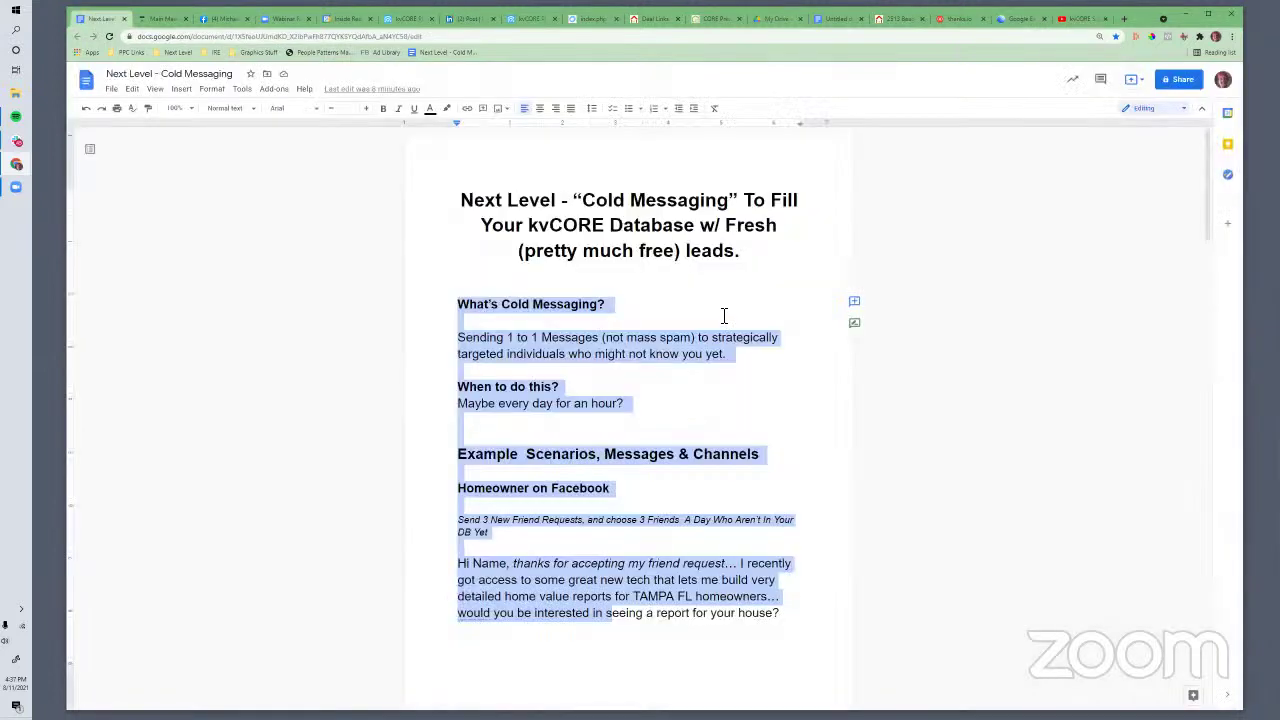
Set the Cold Messaging doc's link access to Anyone with the link (Viewer) and copy the link
{"action": "left_click", "coordinate": [1178, 80]}
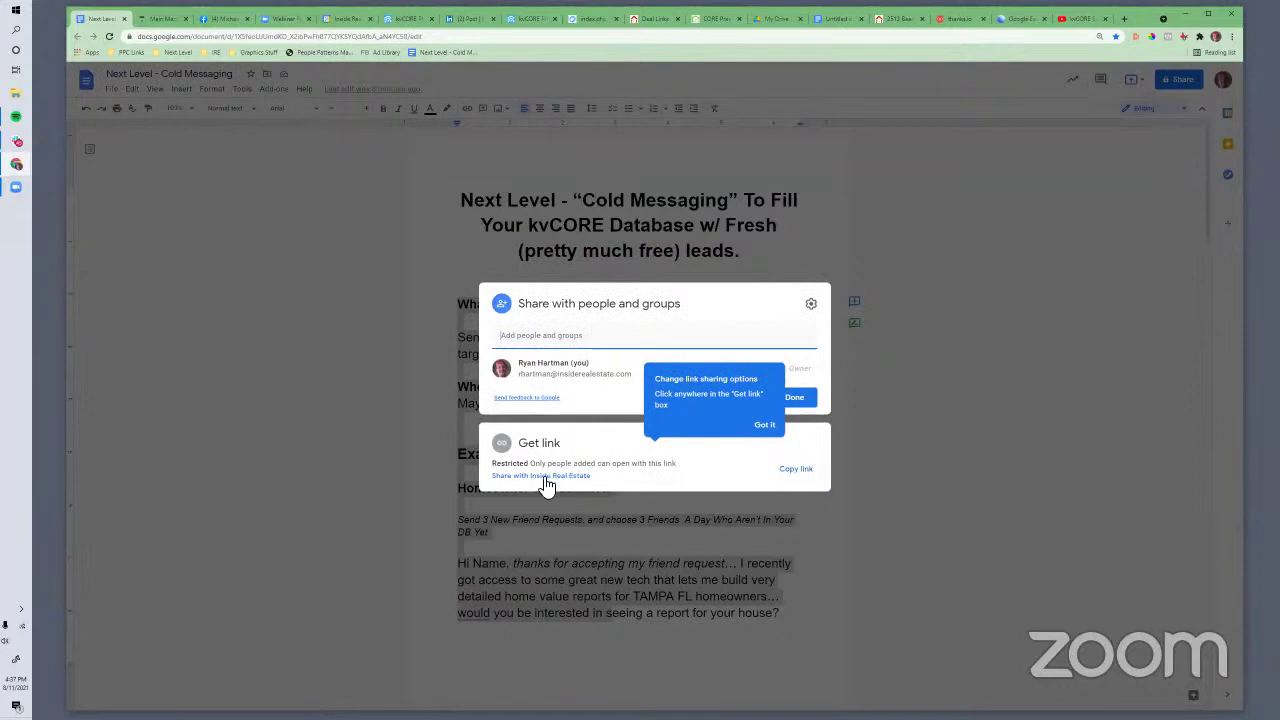
{"action": "left_click", "coordinate": [806, 469]}
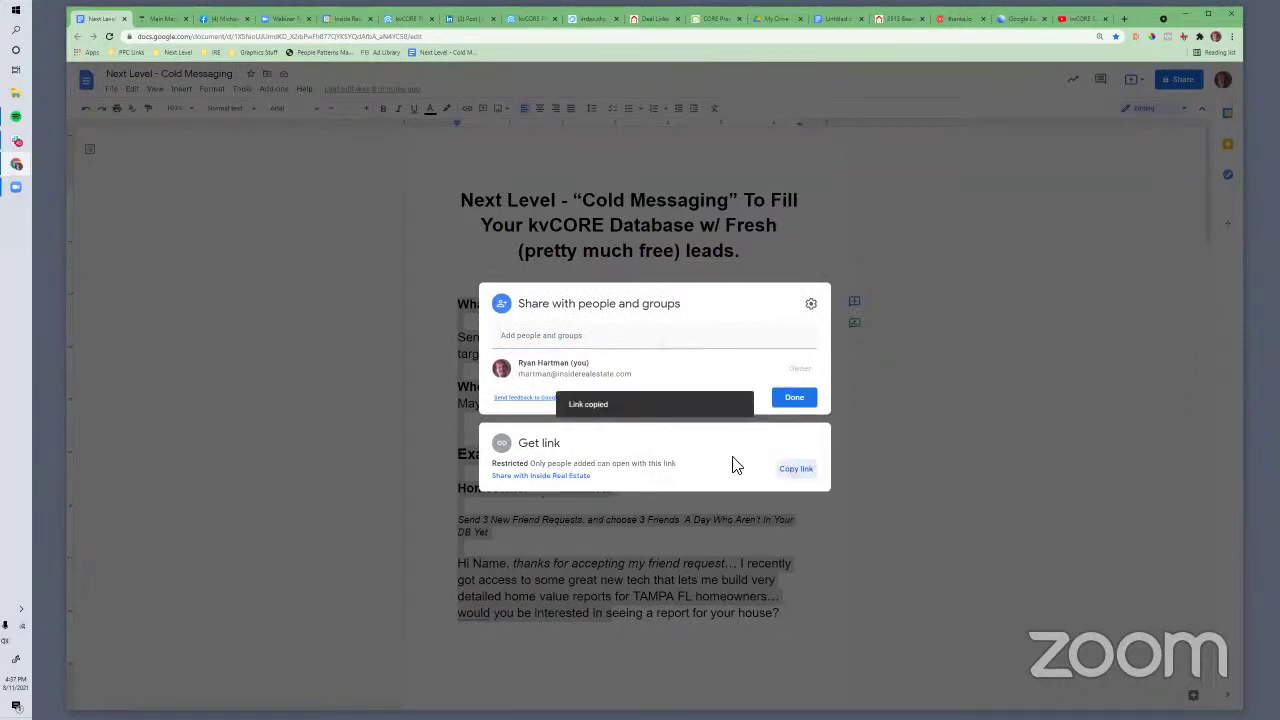
{"action": "left_click", "coordinate": [541, 475]}
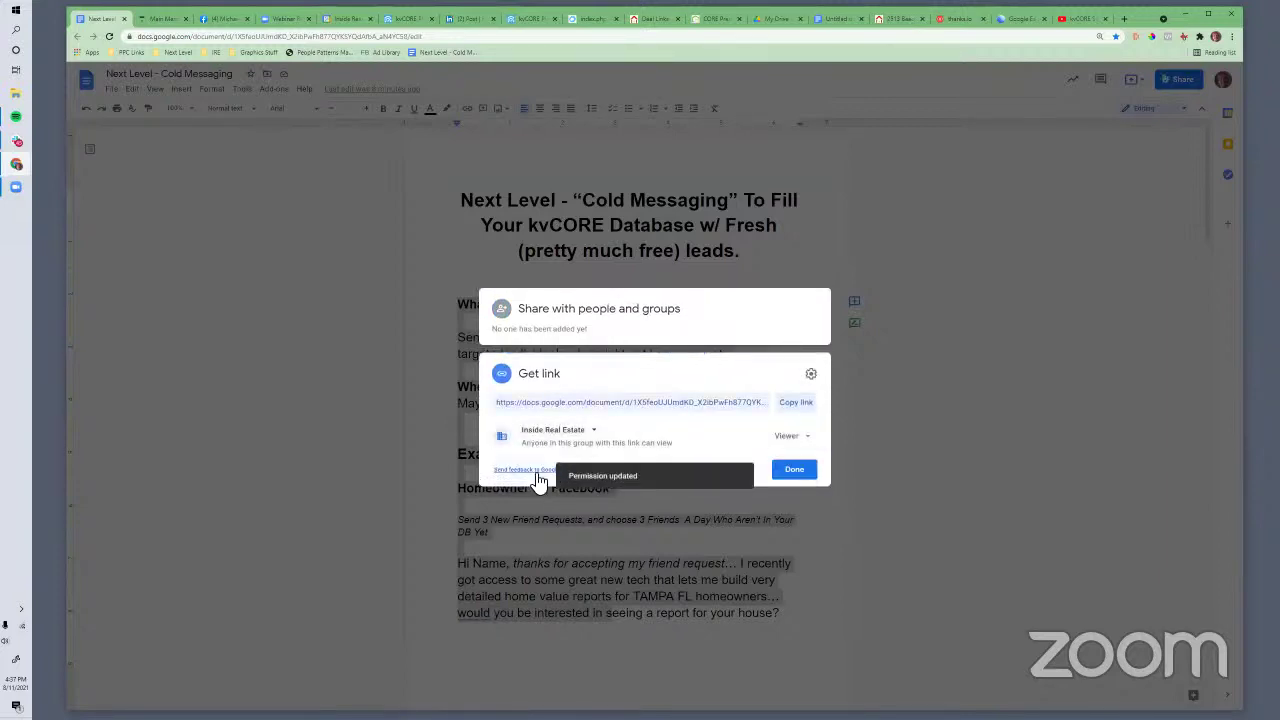
{"action": "left_click", "coordinate": [553, 431]}
{"action": "left_click", "coordinate": [603, 524]}
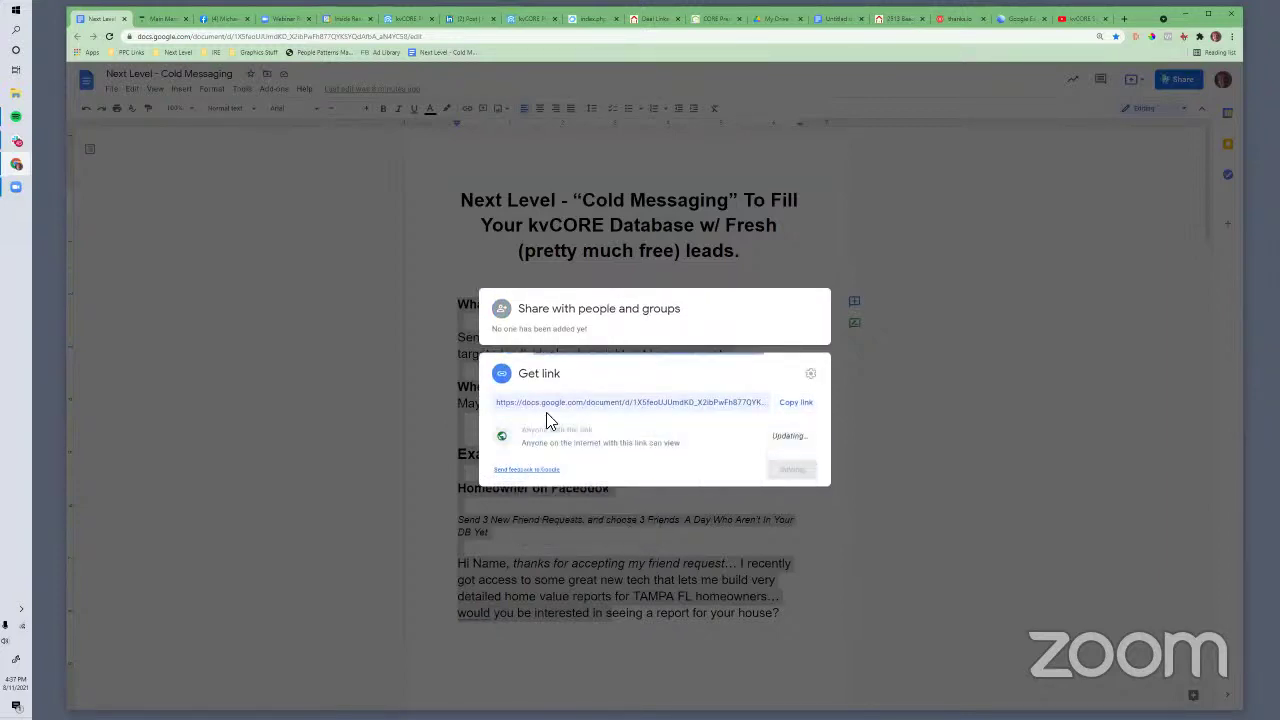
{"action": "left_click", "coordinate": [562, 404]}
{"action": "right_click", "coordinate": [563, 405]}
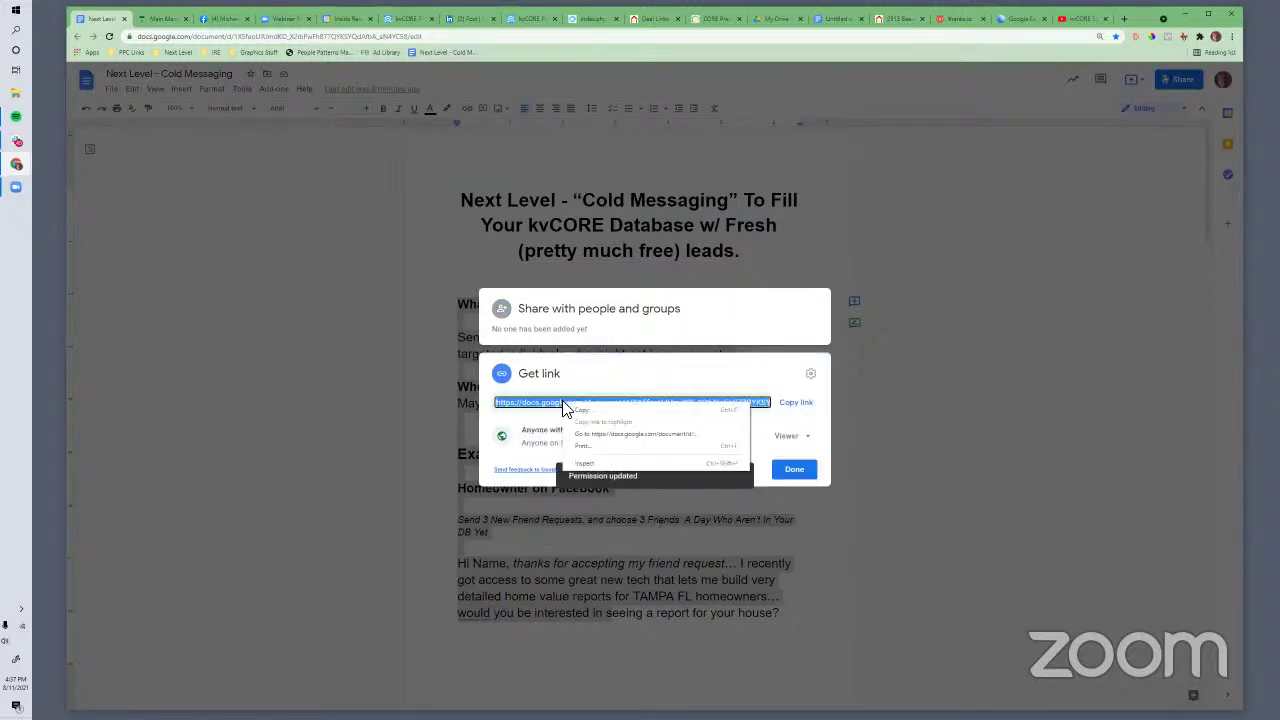
{"action": "left_click", "coordinate": [576, 410]}
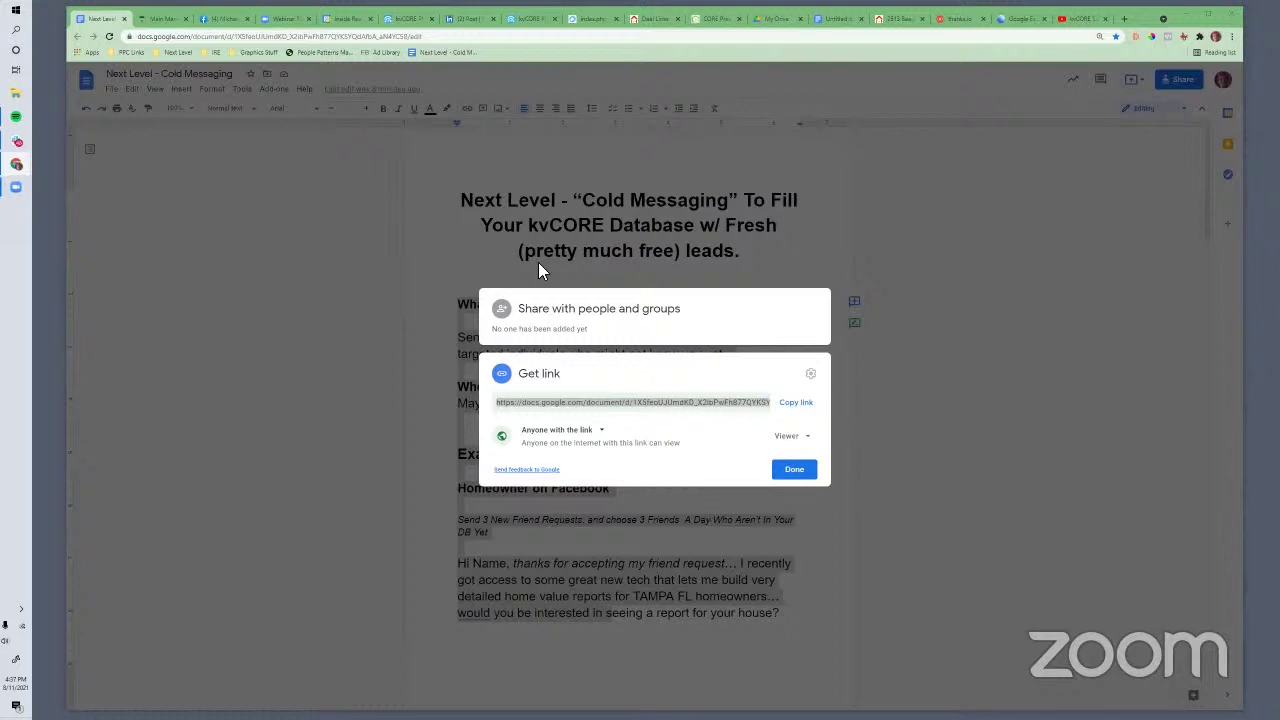
{"action": "left_click", "coordinate": [112, 22]}
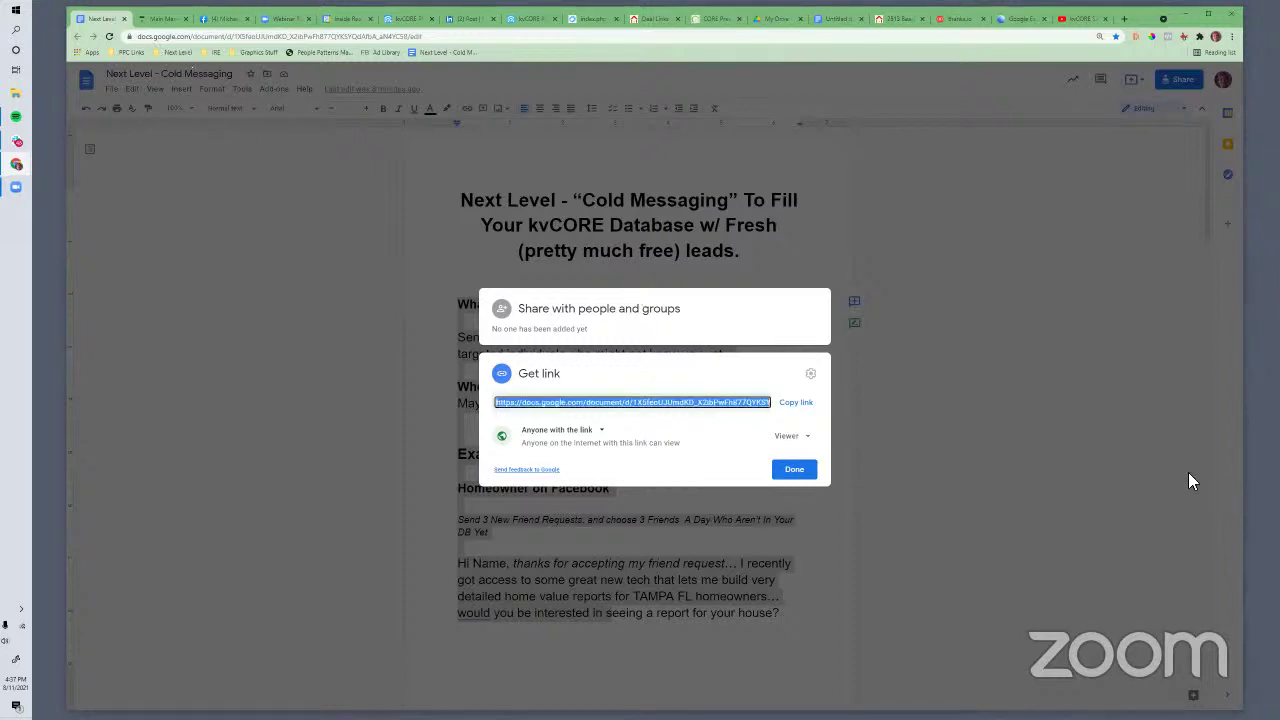
{"action": "left_click", "coordinate": [810, 470]}
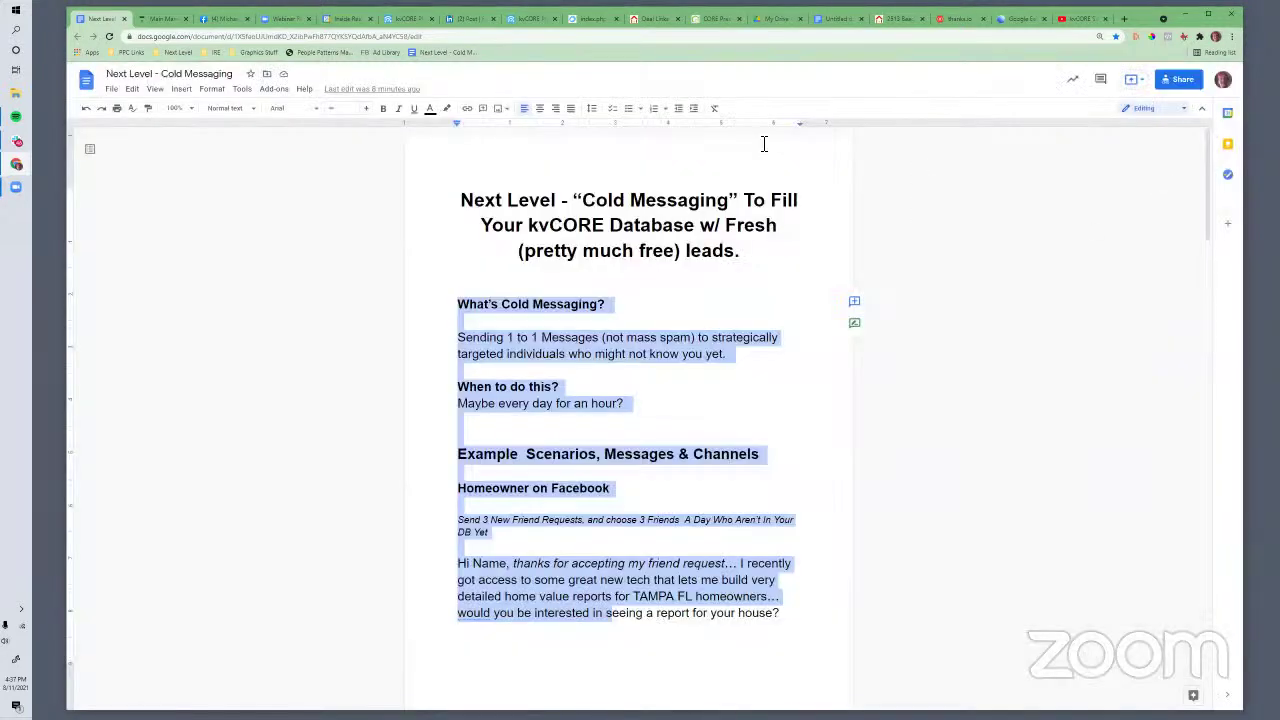
Message the prospect 'cool what's your address?' and then 'cool i'll get you that report...'
{"action": "left_click", "coordinate": [216, 22]}
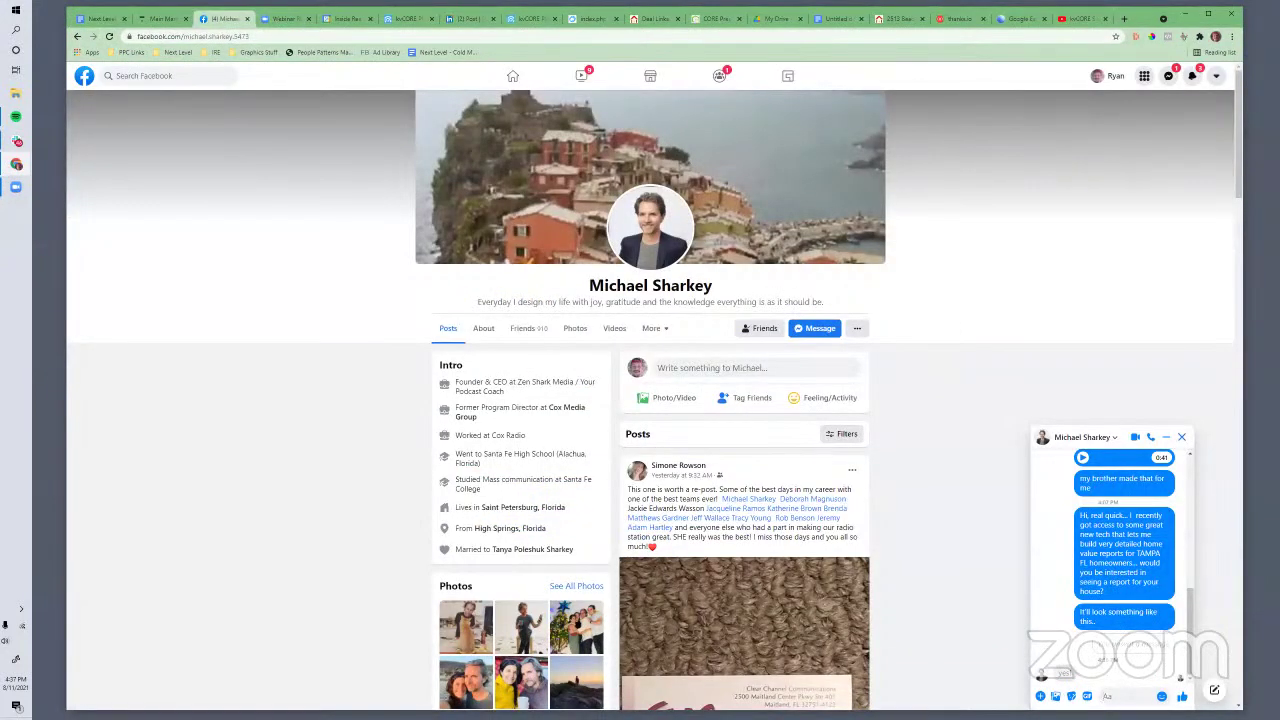
{"action": "type", "text": "cool what's your address?"}
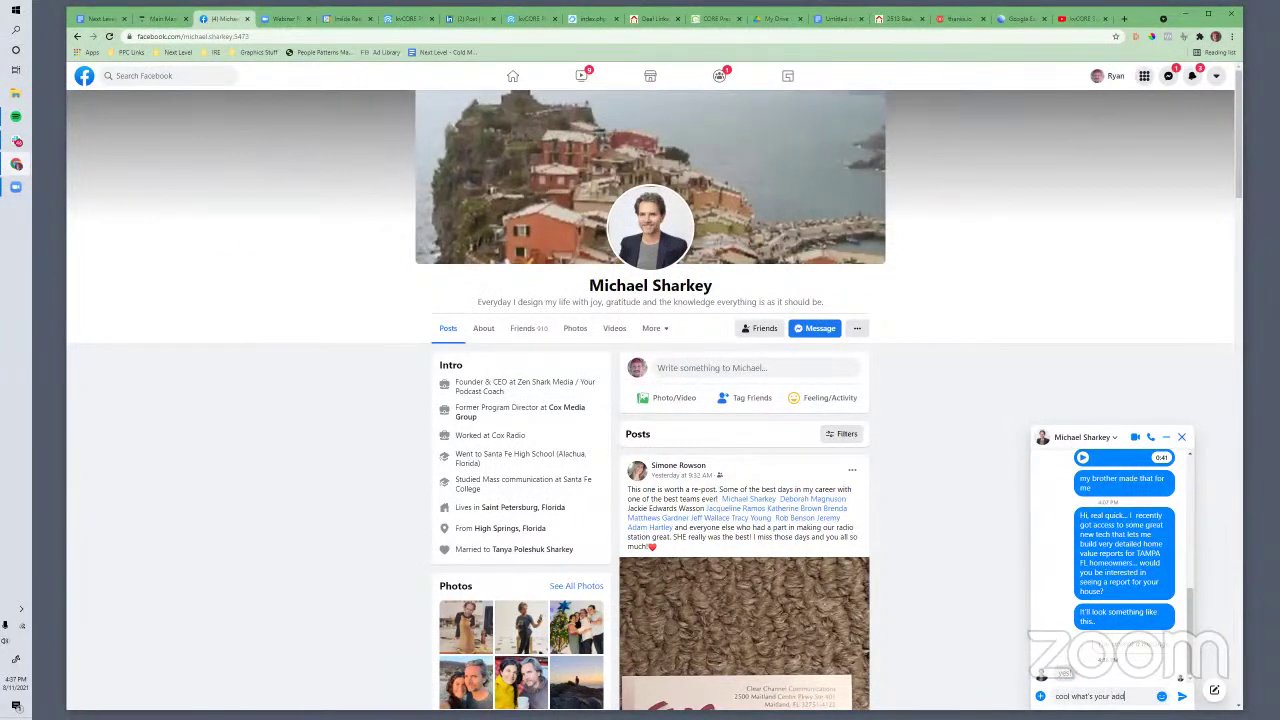
{"action": "key", "text": "Return"}
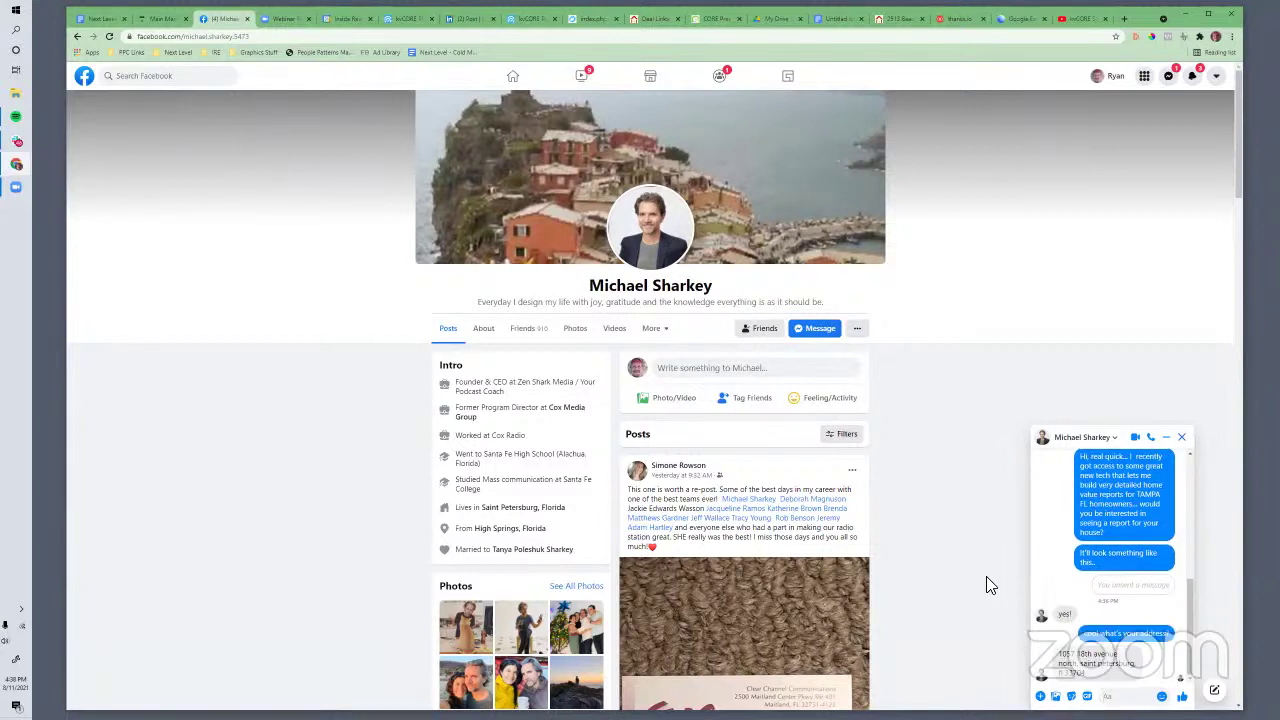
{"action": "type", "text": "cool i'll get you that report..."}
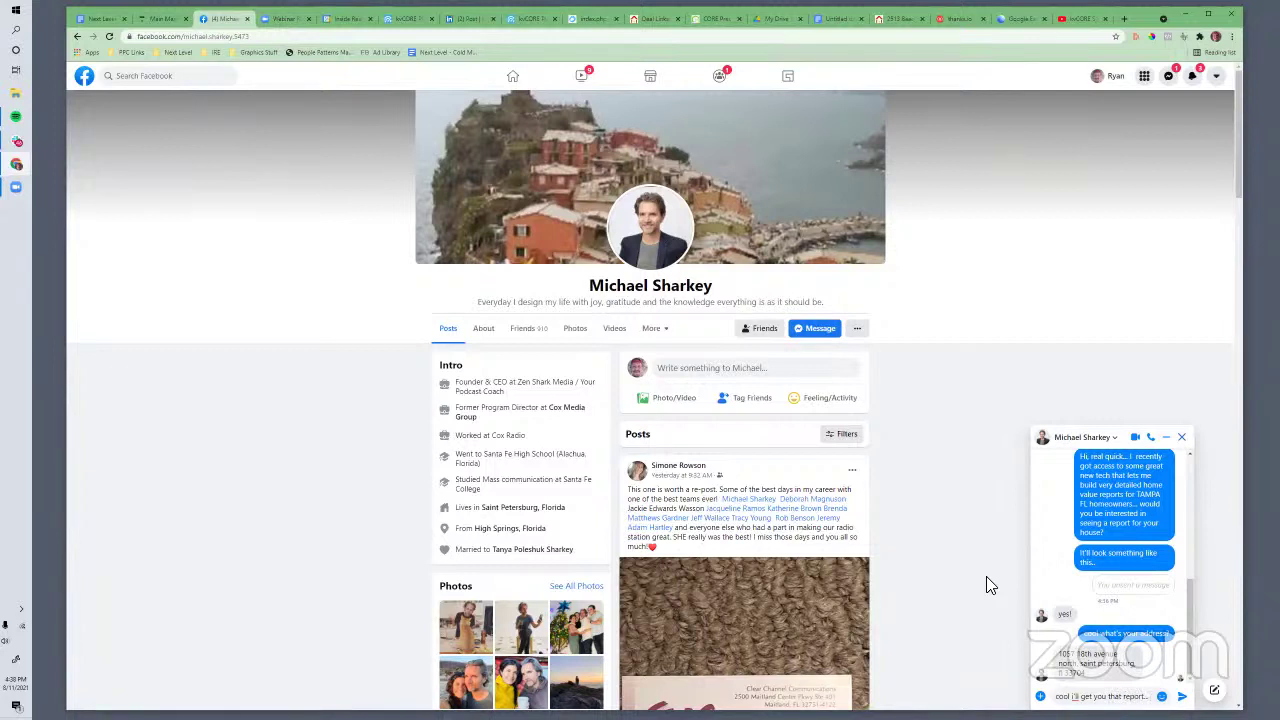
{"action": "key", "text": "Return"}
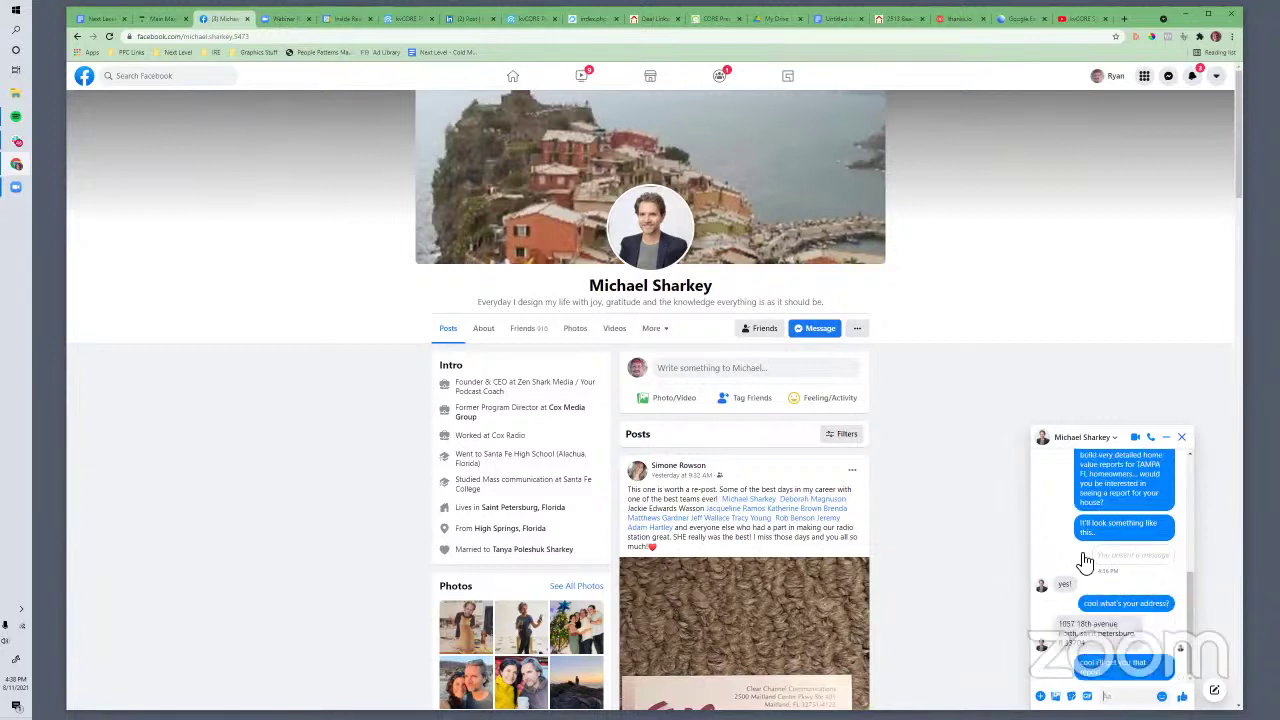
Copy the street address from the prospect's reply
{"action": "mouse_move", "coordinate": [1100, 648]}
{"action": "left_mouse_down"}
{"action": "mouse_move", "coordinate": [1082, 627]}
{"action": "mouse_move", "coordinate": [1086, 646]}
{"action": "left_mouse_up"}
{"action": "left_click", "coordinate": [1060, 628]}
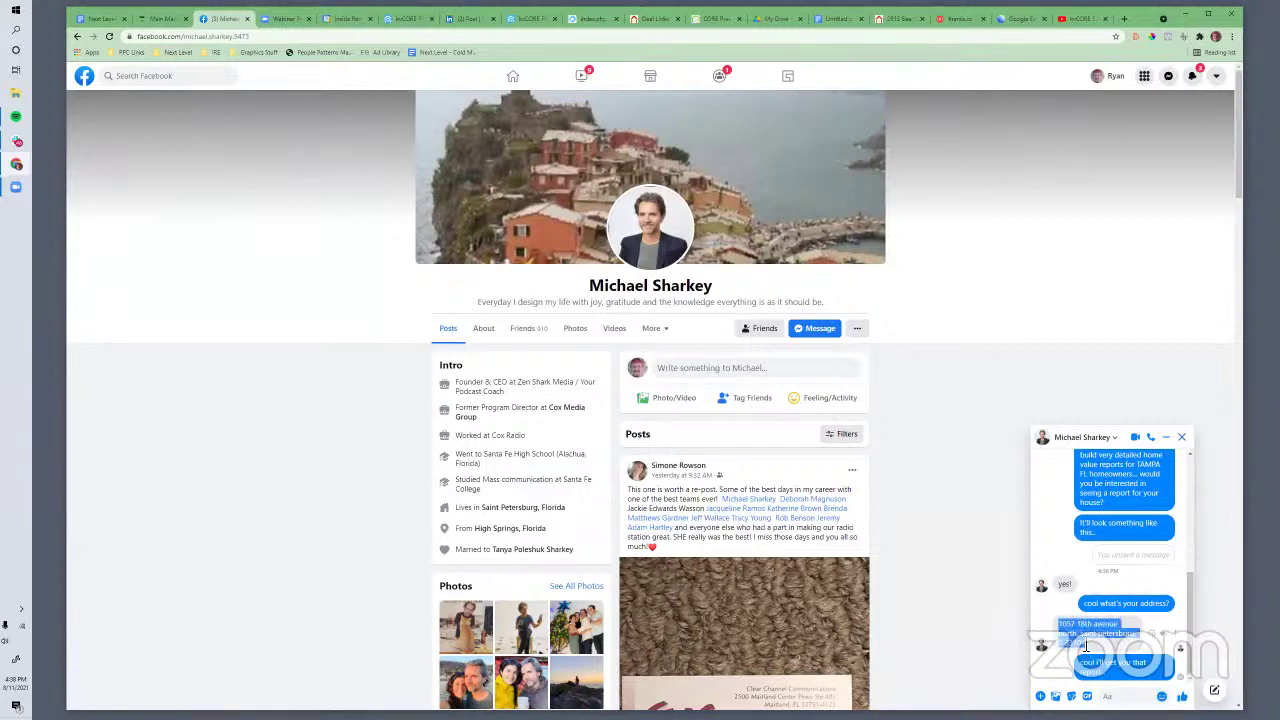
{"action": "right_click", "coordinate": [1087, 650]}
{"action": "left_click", "coordinate": [1083, 642]}
Search Google Earth for the pasted address and zoom in on the house
{"action": "key", "text": "ctrl+Tab"}
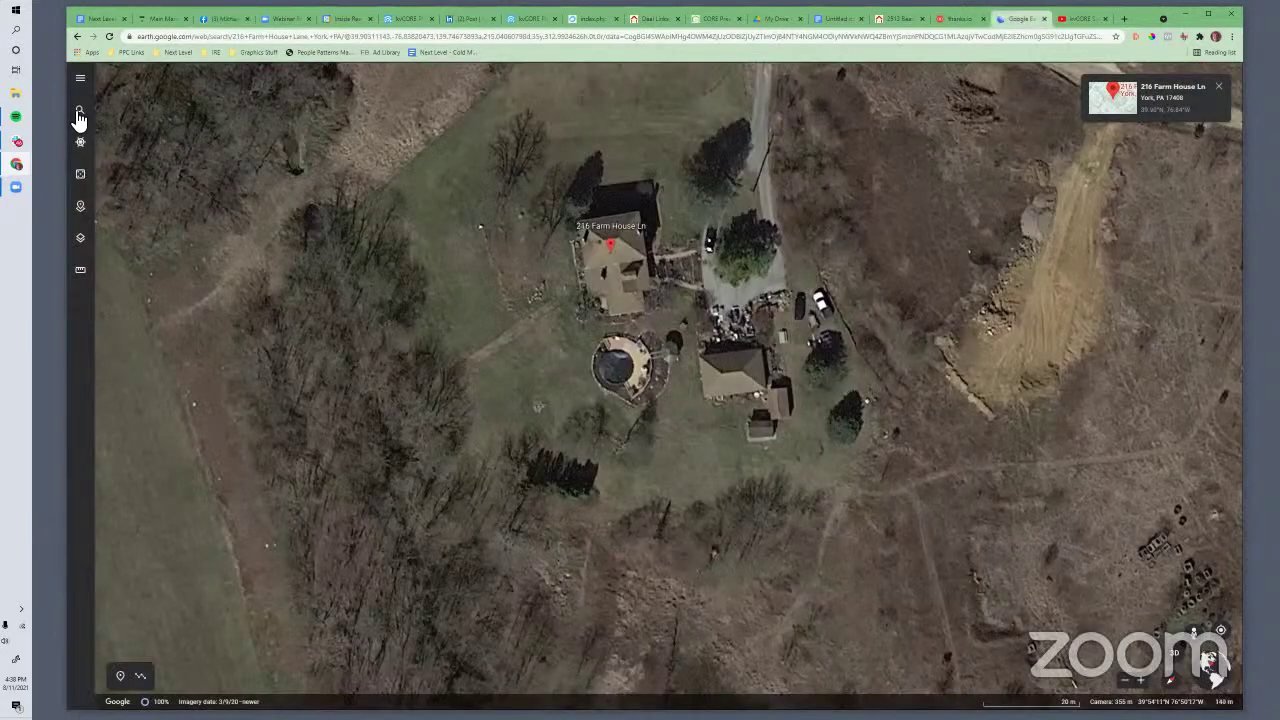
{"action": "left_click", "coordinate": [80, 112]}
{"action": "key", "text": "ctrl+v"}
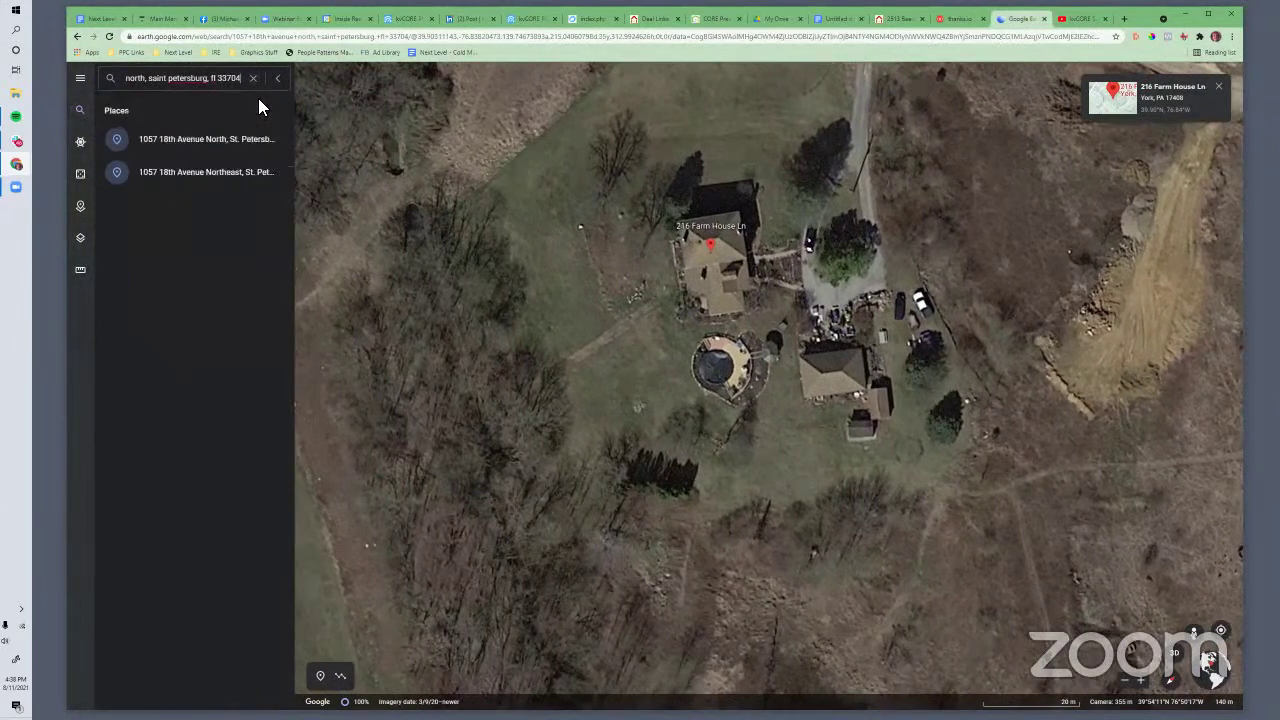
{"action": "key", "text": "Return"}
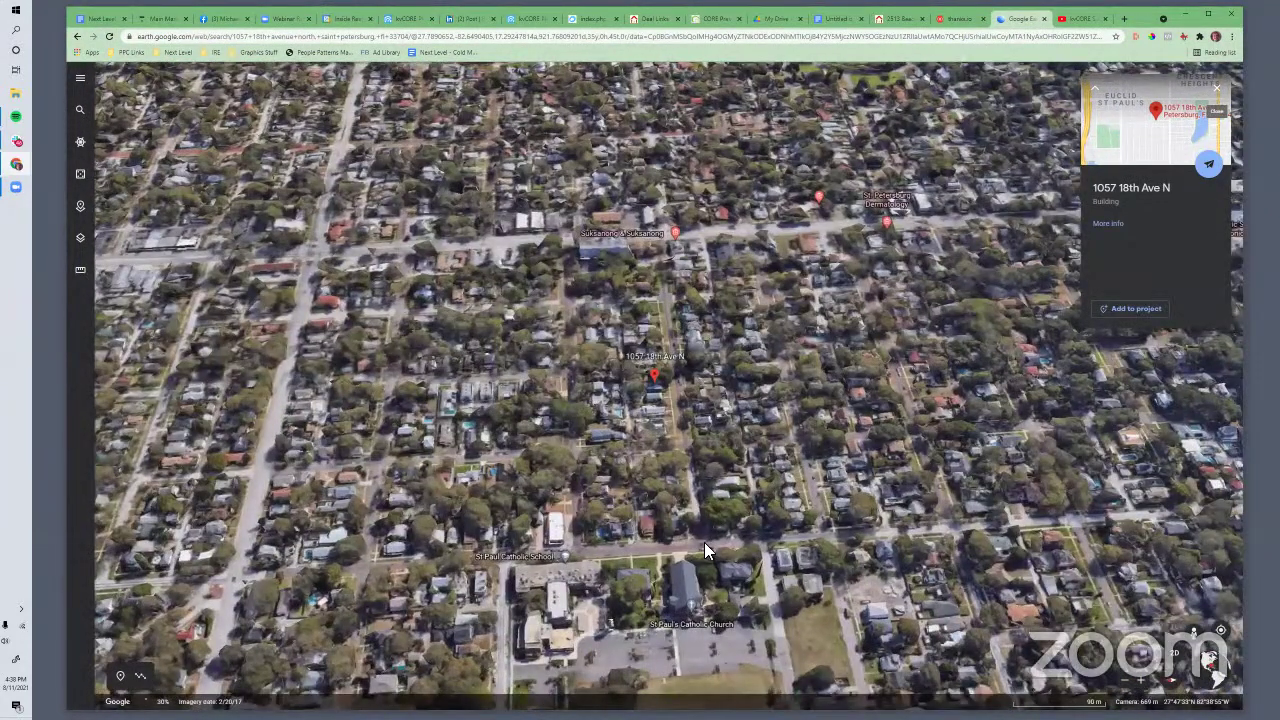
{"action": "scroll", "coordinate": [704, 542], "scroll_direction": "up", "scroll_amount": 3}
{"action": "scroll", "coordinate": [622, 480], "scroll_direction": "up", "scroll_amount": 2}
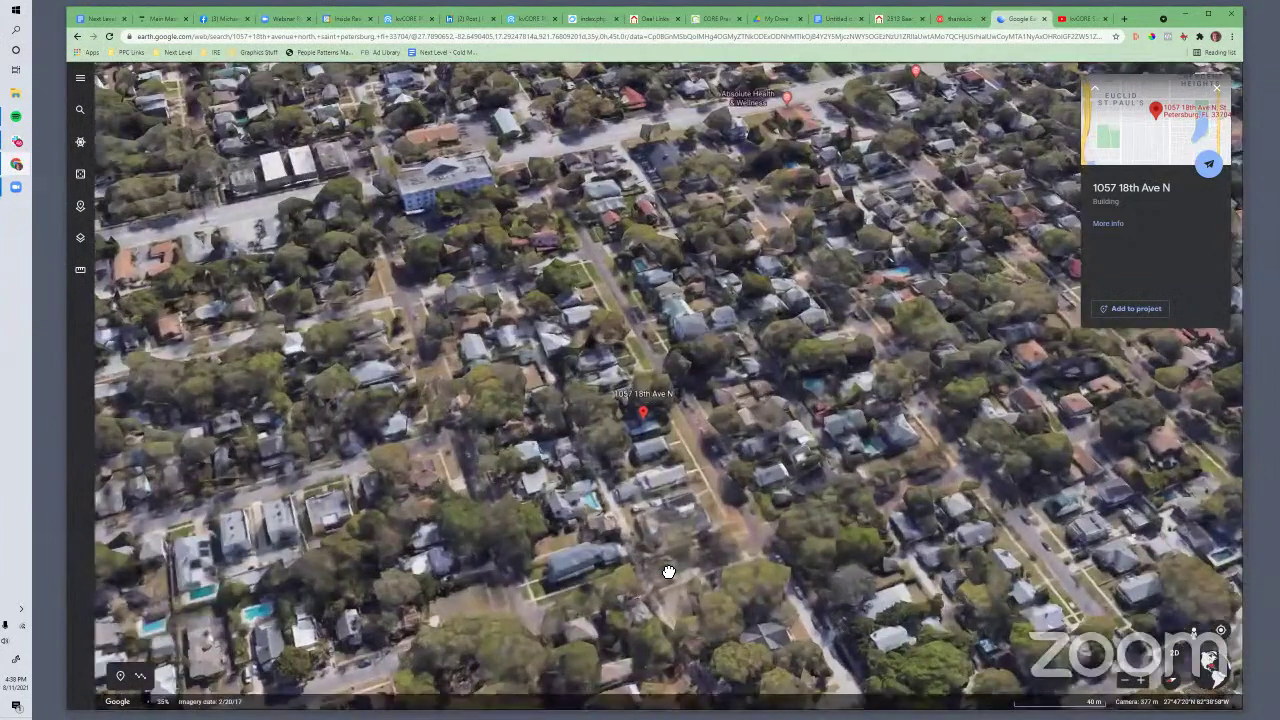
{"action": "scroll", "coordinate": [664, 544], "scroll_direction": "up", "scroll_amount": 4}
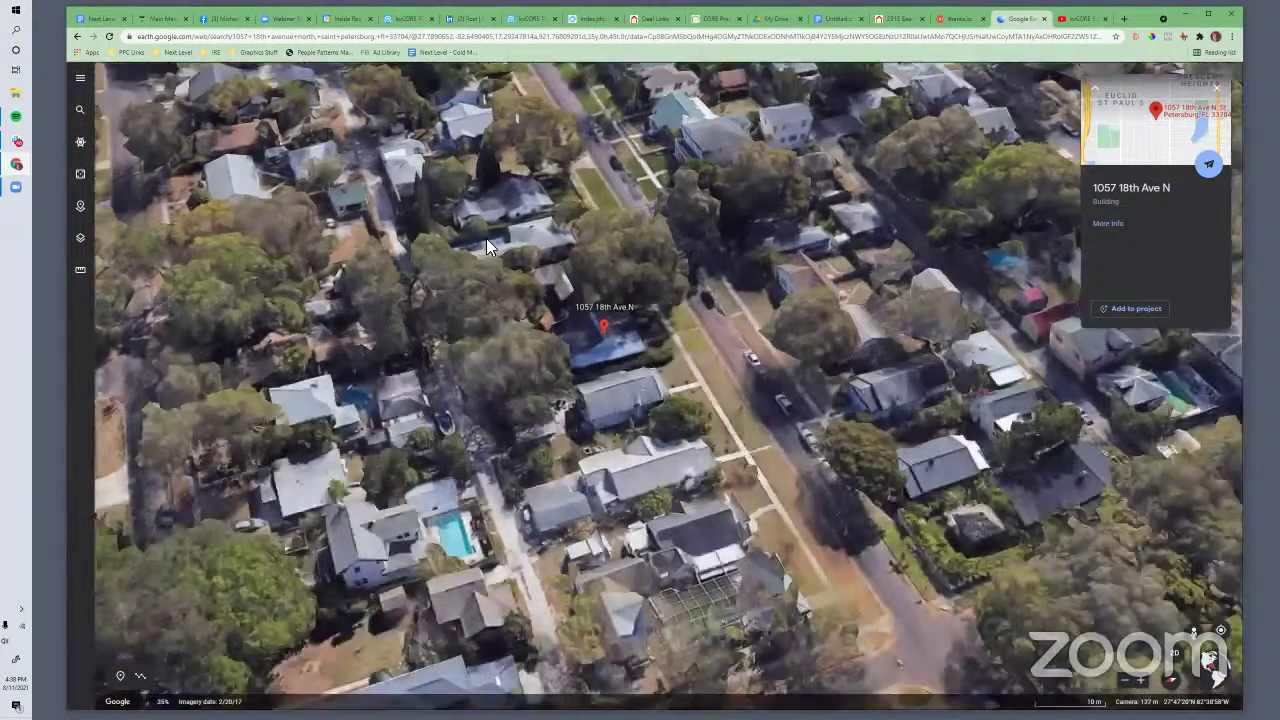
Snip a region around the house and its lot and copy the image
{"action": "key", "text": "Print"}
{"action": "left_click_drag", "start_coordinate": [487, 224], "coordinate": [746, 467]}
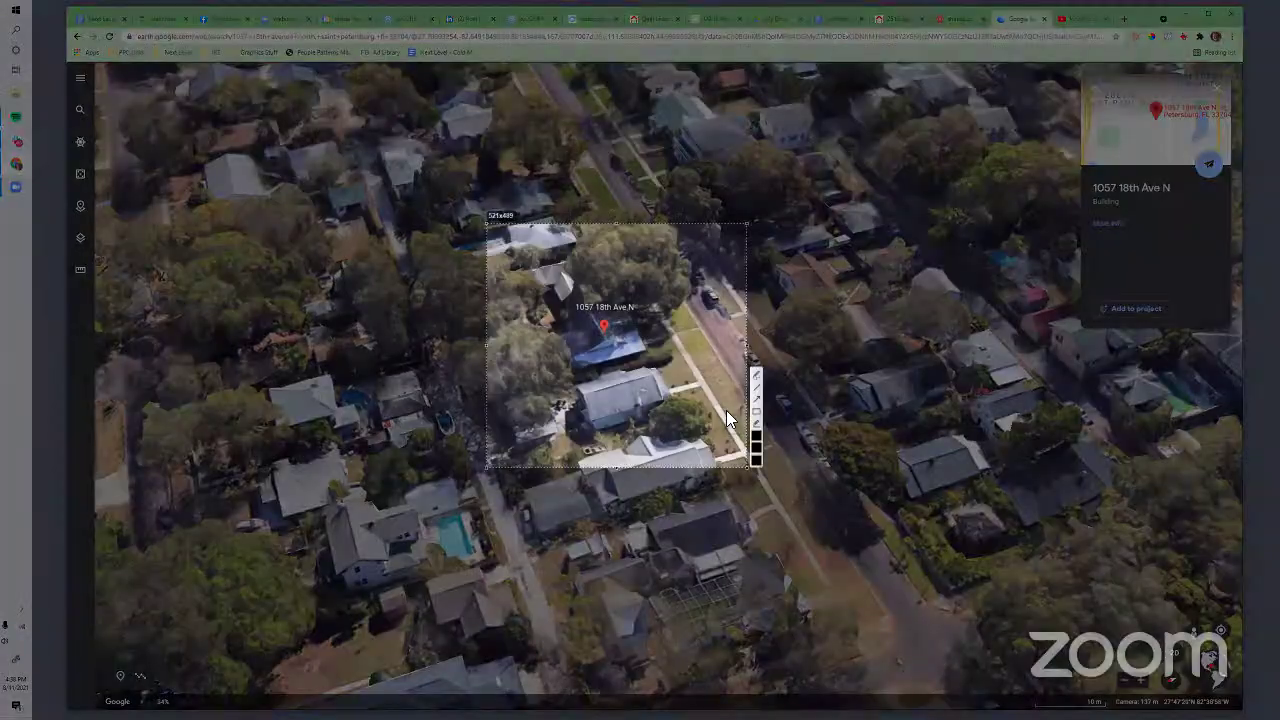
{"action": "right_click", "coordinate": [724, 372]}
{"action": "left_click", "coordinate": [730, 410]}
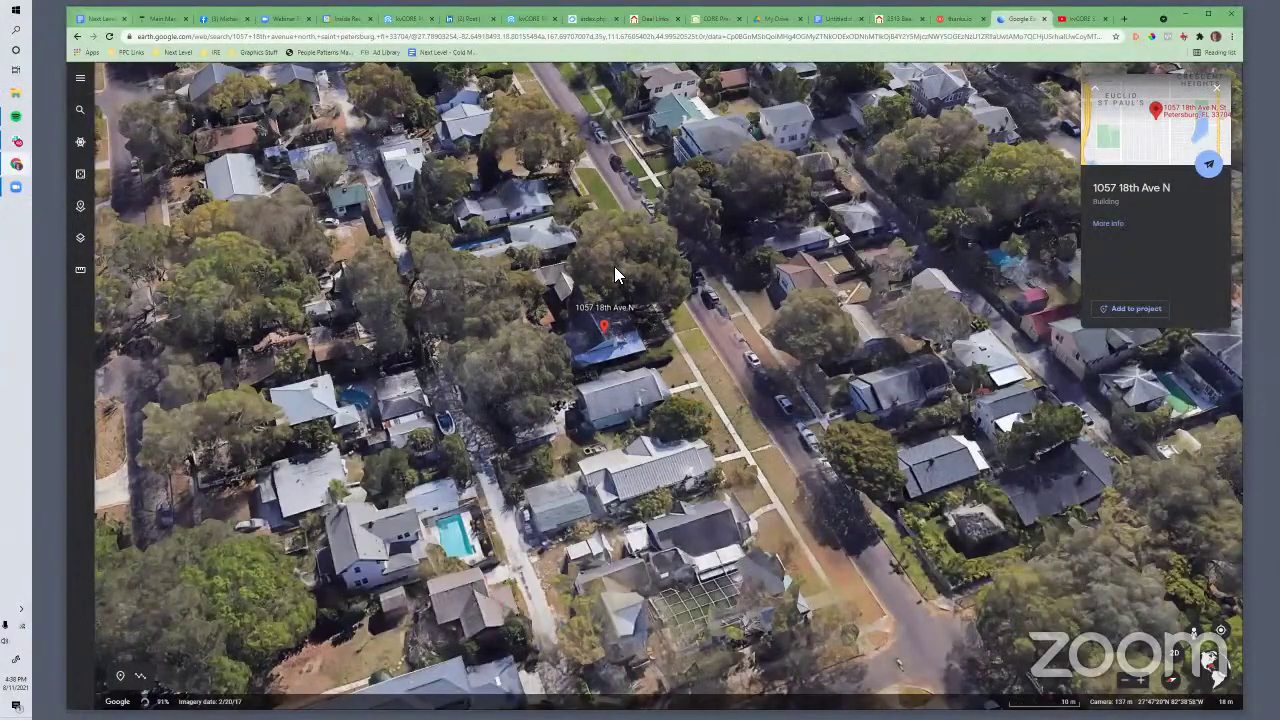
{"action": "left_click", "coordinate": [222, 18]}
Send the prospect the house screenshot with 'this house right? I'll have it over soon.'
{"action": "type", "text": "this ho"}
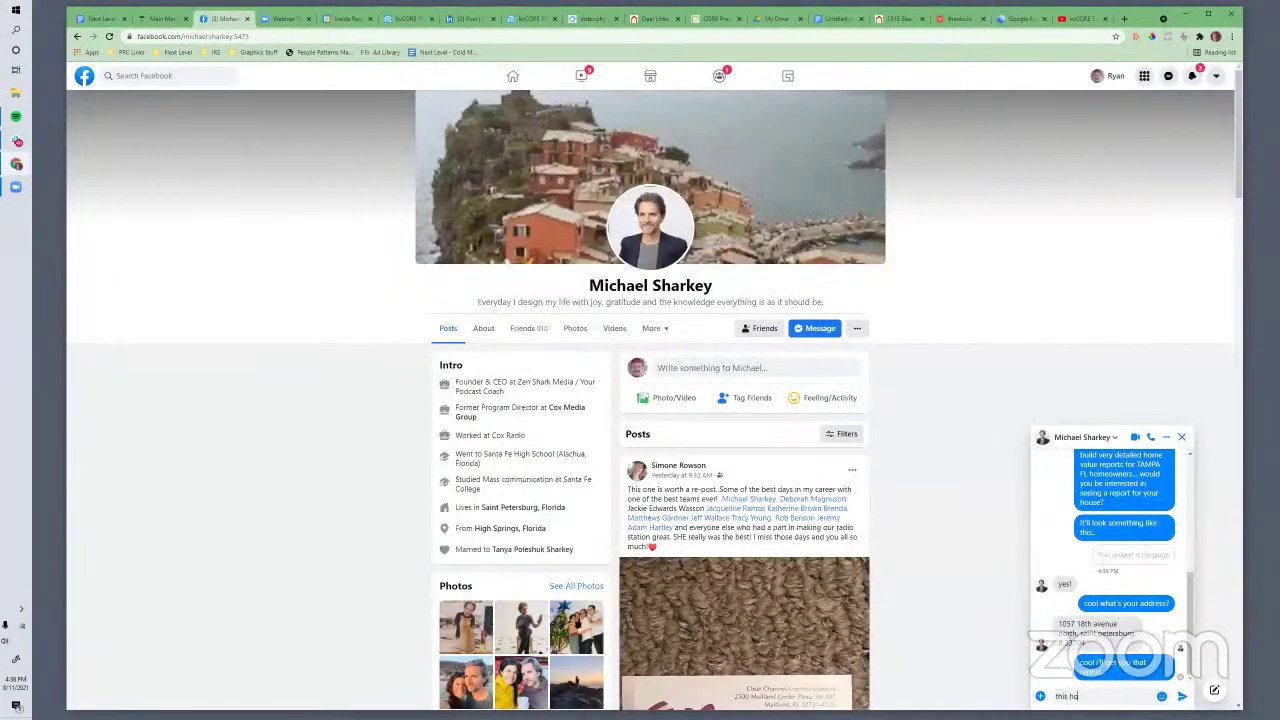
{"action": "type", "text": "use right?"}
{"action": "key", "text": "ctrl+v"}
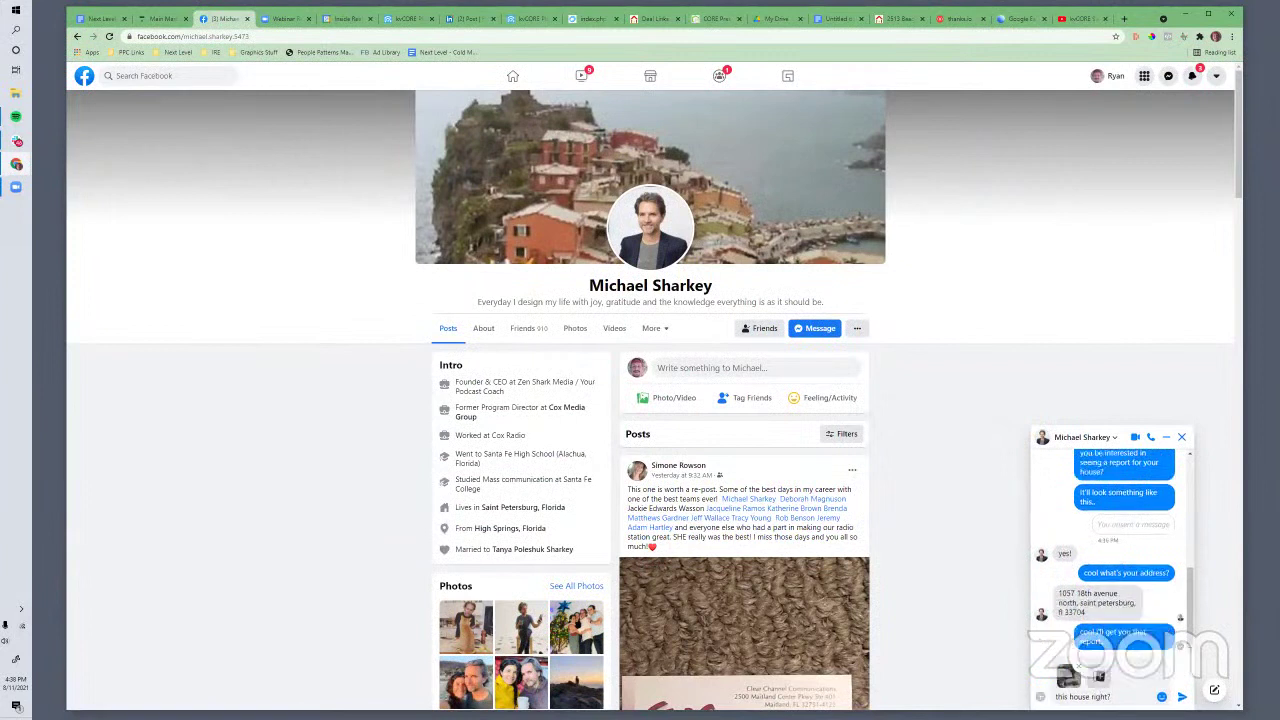
{"action": "type", "text": "I'll have it over soon."}
{"action": "key", "text": "Return"}
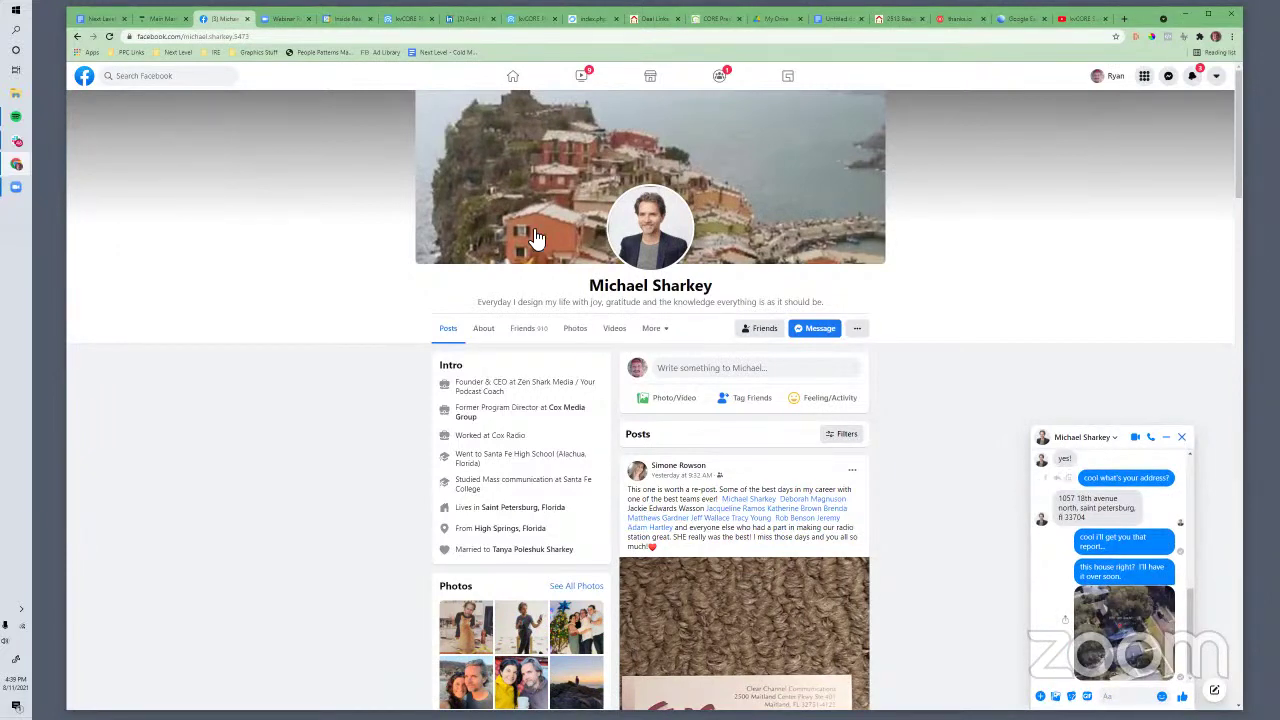
{"action": "left_click", "coordinate": [1008, 26]}
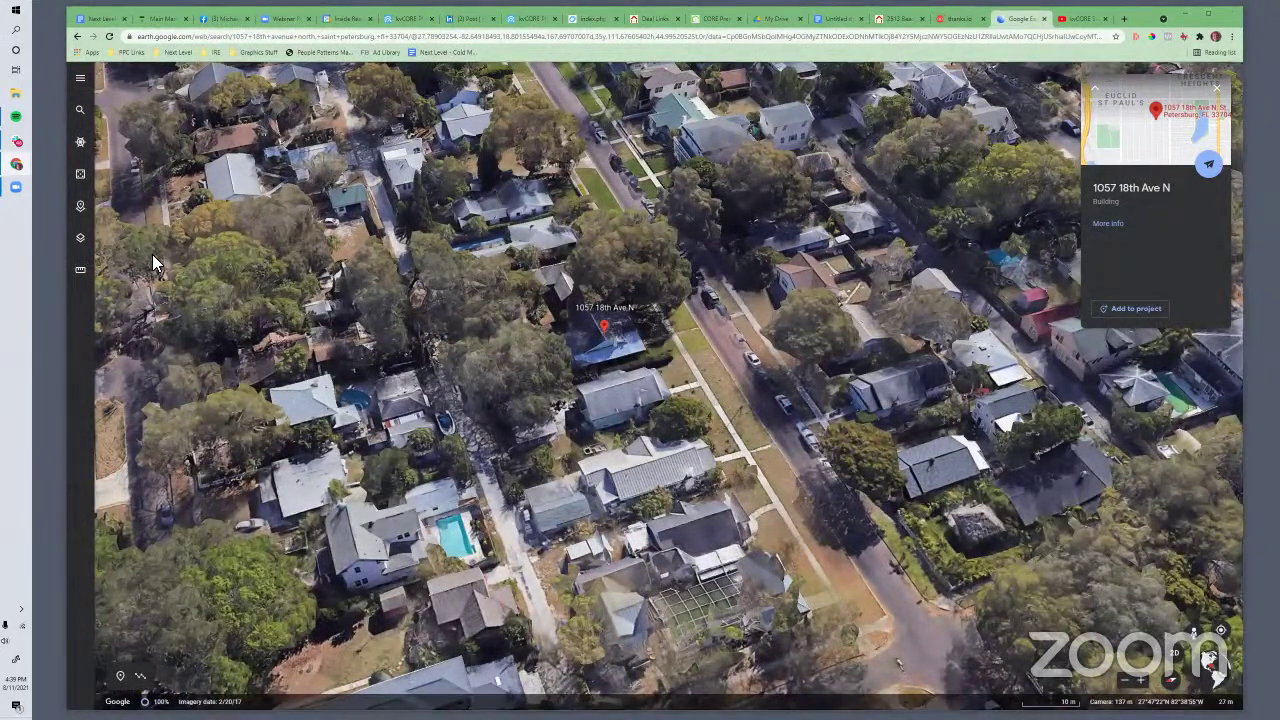
Launch Screencast-O-Matic and size its capture frame to 1460 x 754 over the aerial view
{"action": "key", "text": "super"}
{"action": "type", "text": "screen"}
{"action": "key", "text": "Return"}
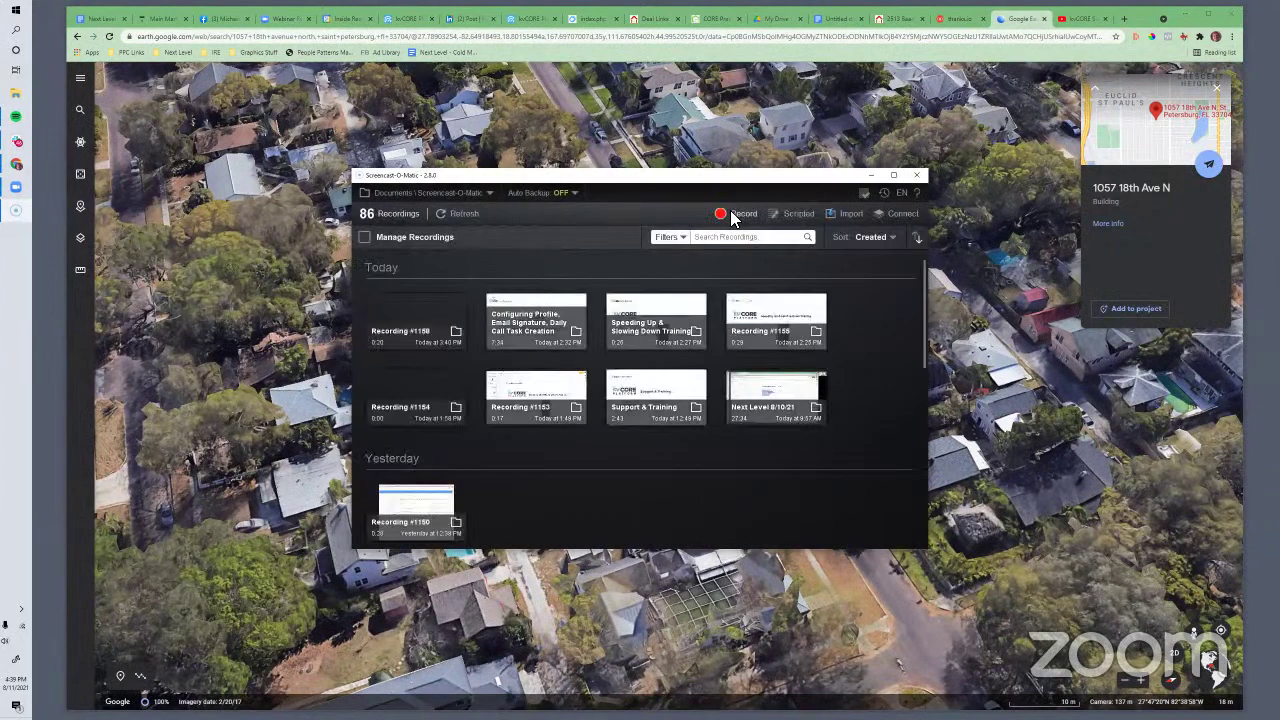
{"action": "left_click", "coordinate": [736, 214]}
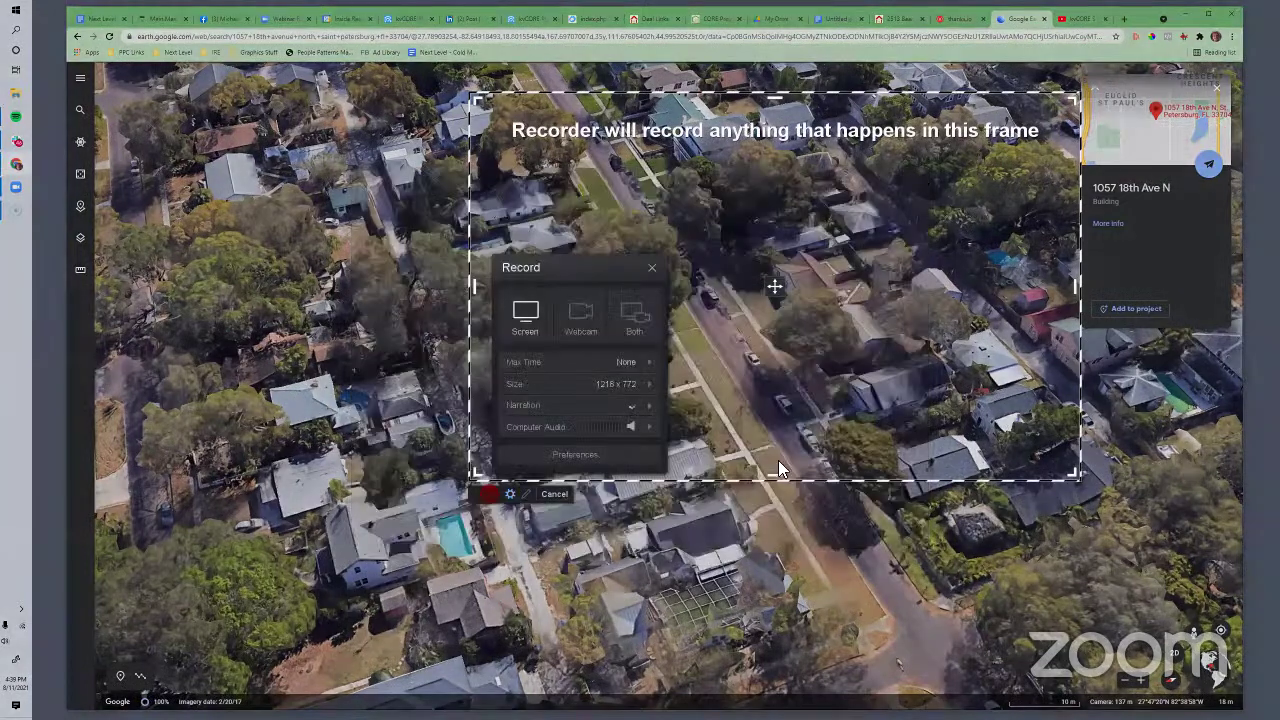
{"action": "left_click_drag", "start_coordinate": [1076, 478], "coordinate": [1085, 639]}
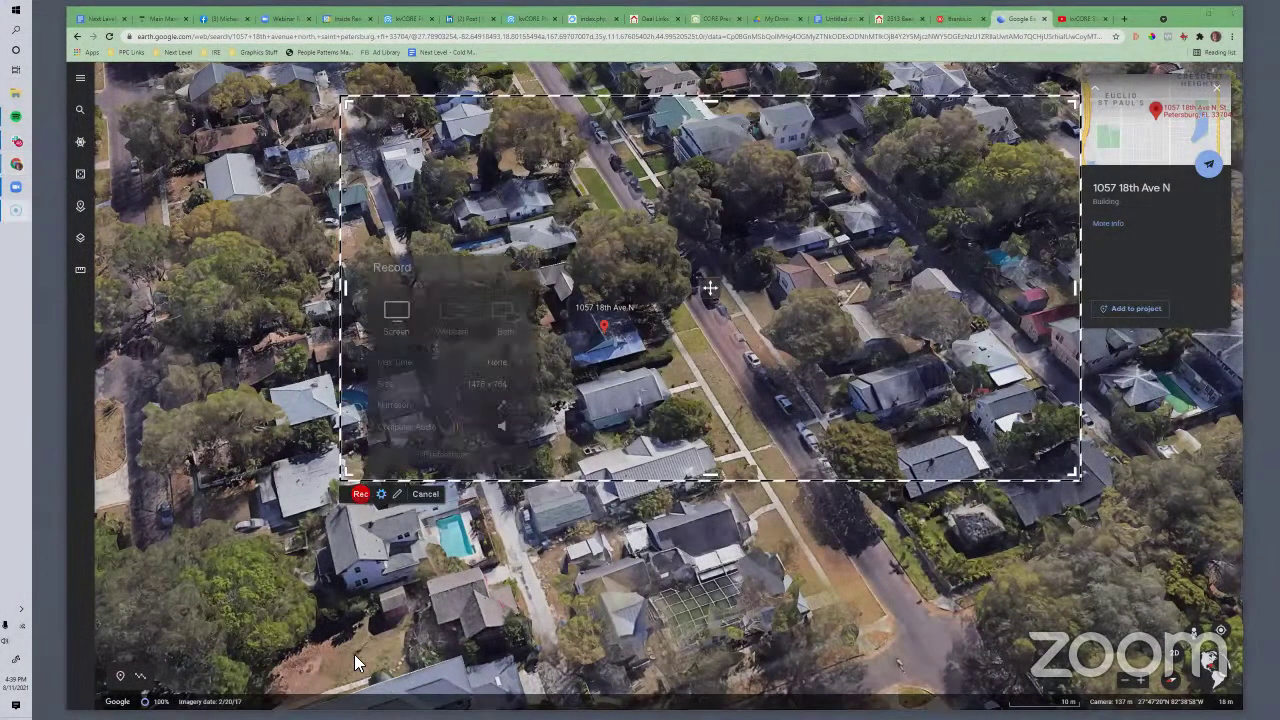
{"action": "left_click", "coordinate": [358, 652]}
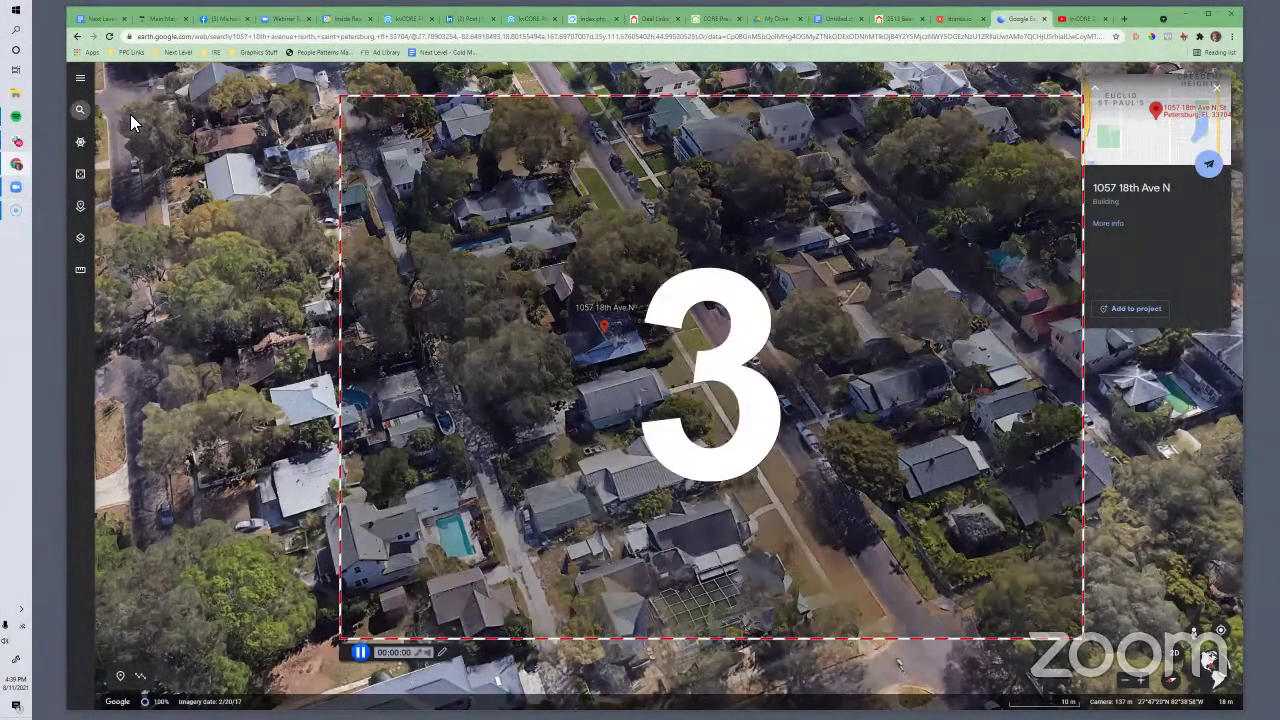
{"action": "left_click", "coordinate": [80, 109]}
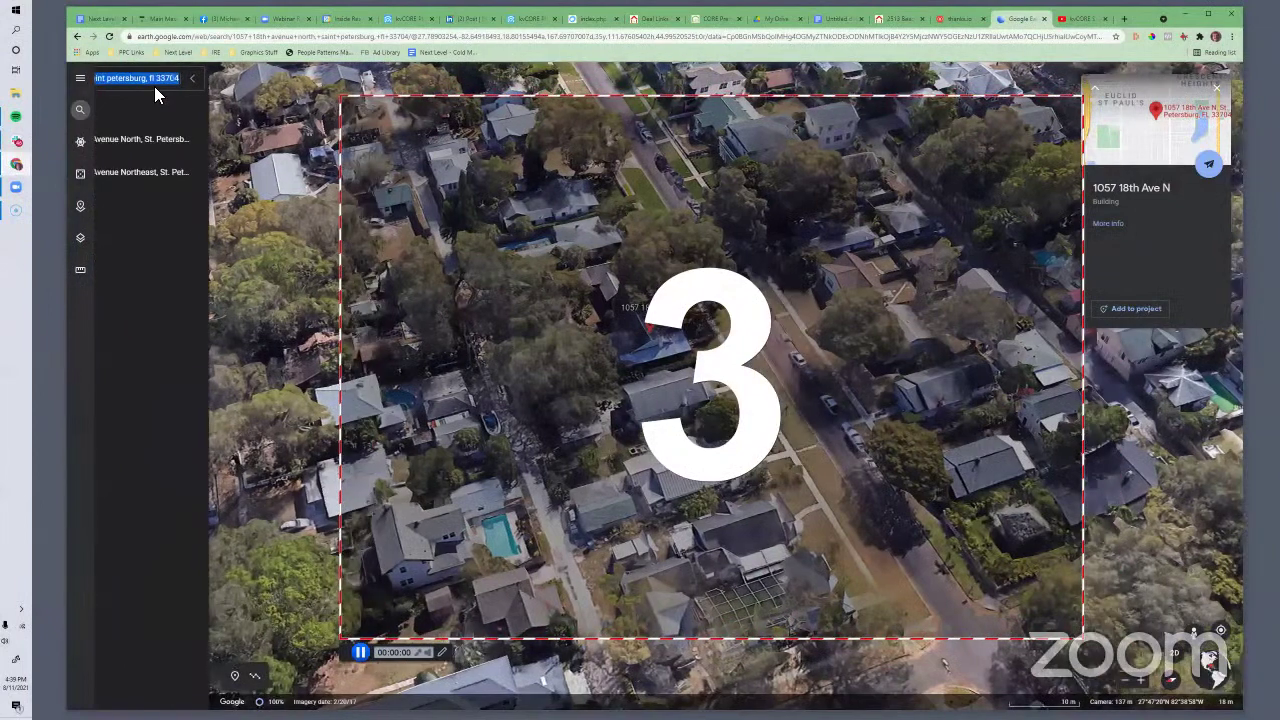
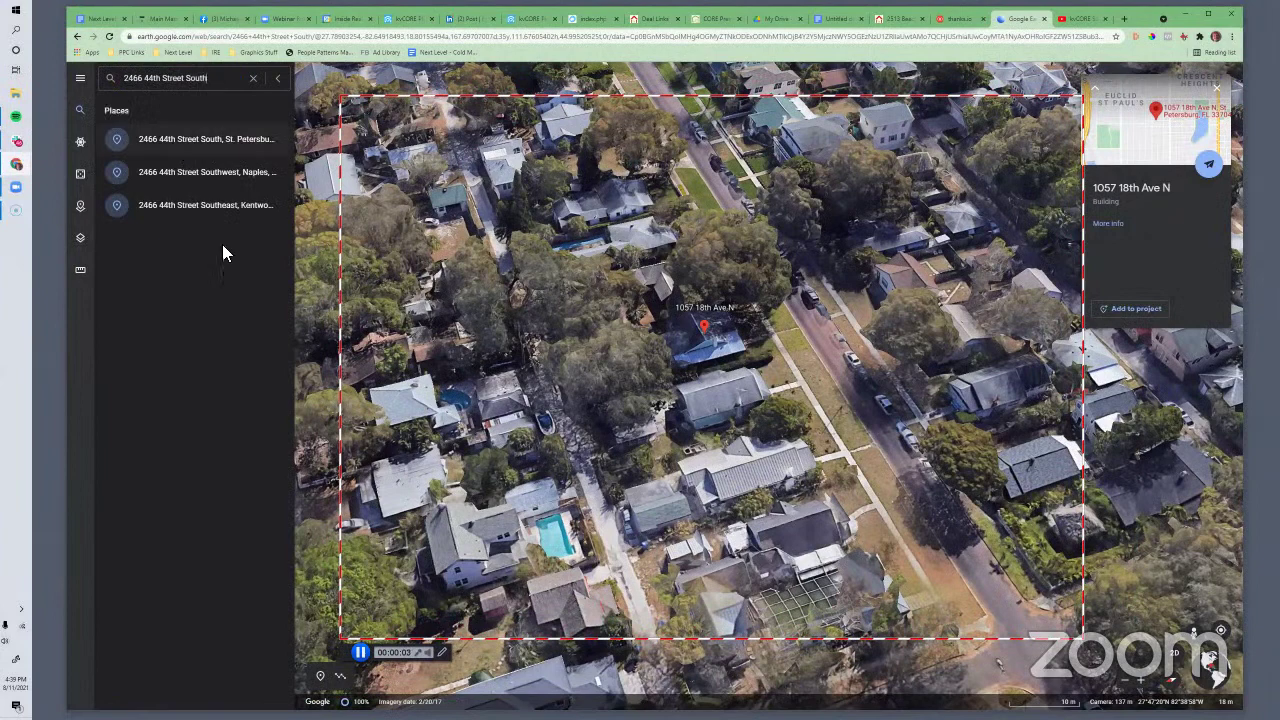
{"action": "key", "text": "Return"}
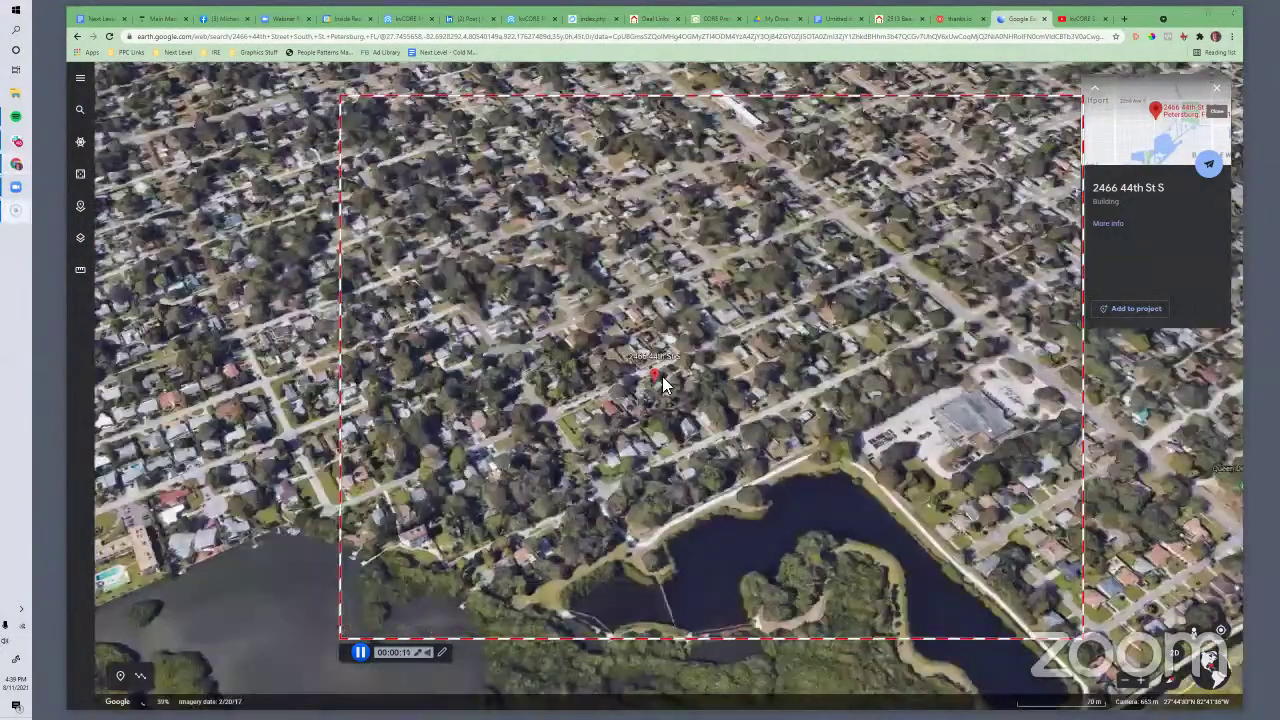
{"action": "left_click", "coordinate": [360, 652]}
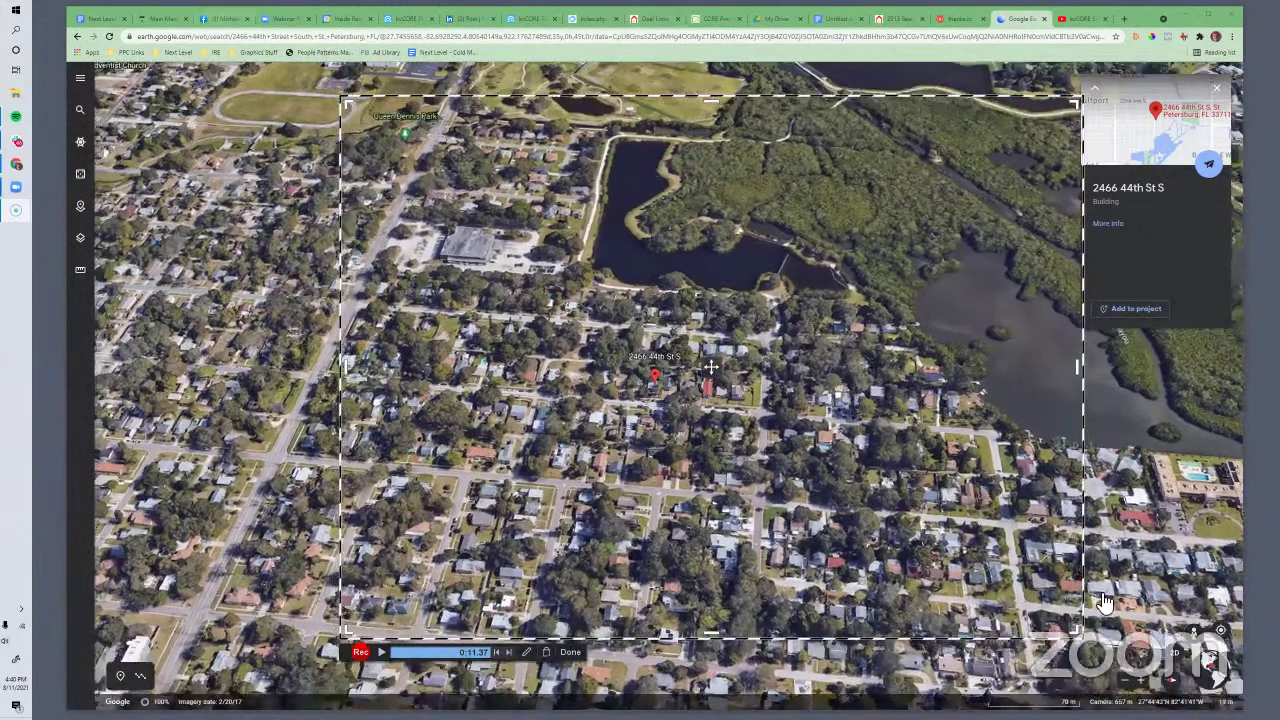
{"action": "left_click", "coordinate": [210, 20]}
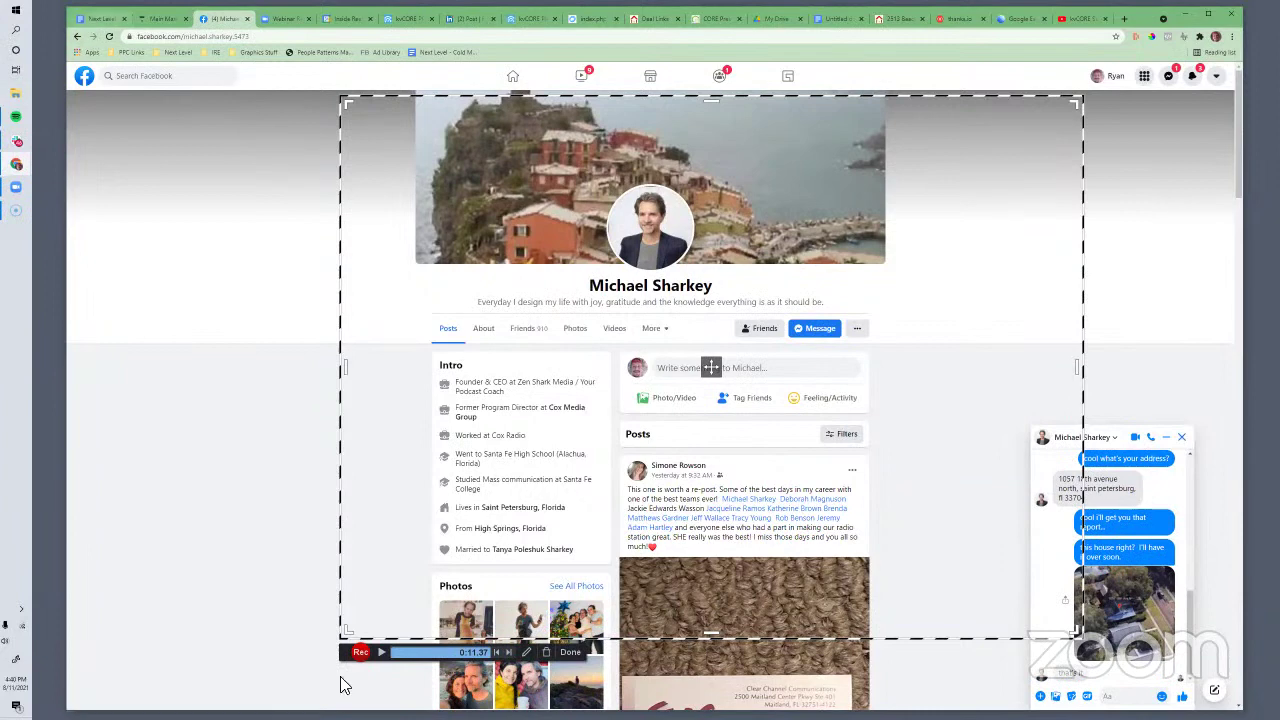
Finish the Screencast-O-Matic recording and close its editor window
{"action": "left_click", "coordinate": [92, 19]}
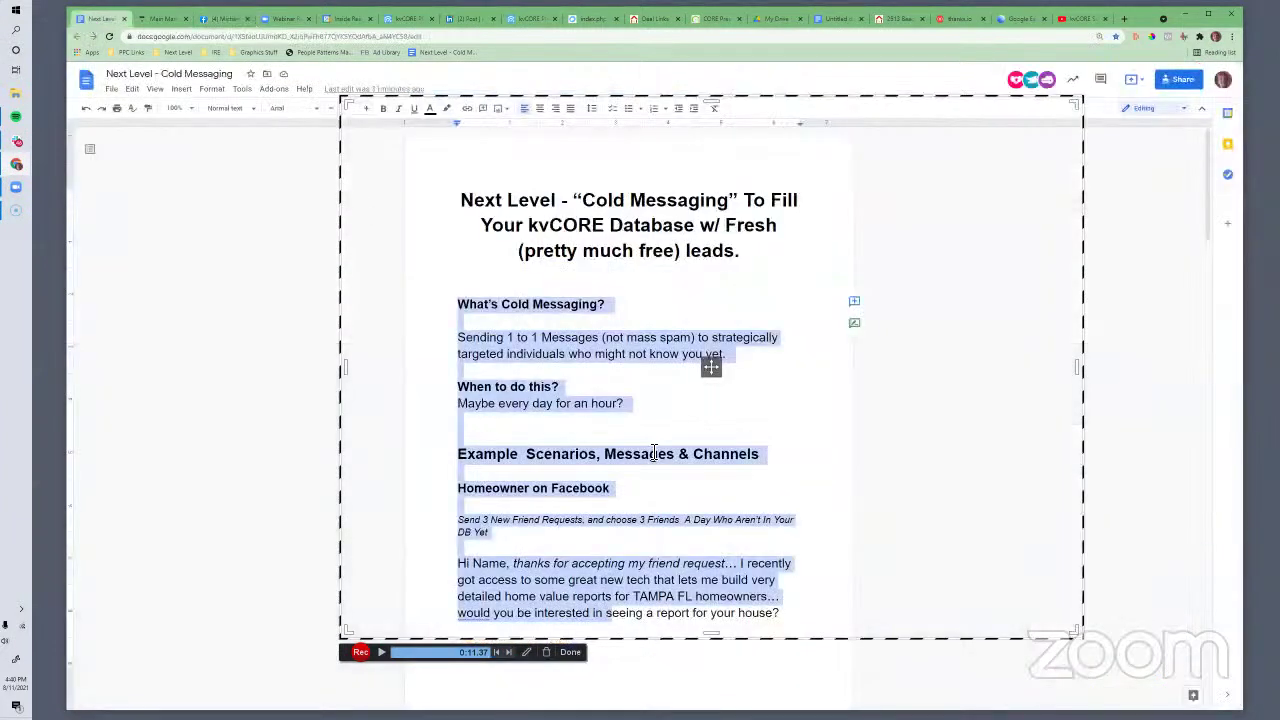
{"action": "left_click", "coordinate": [758, 370]}
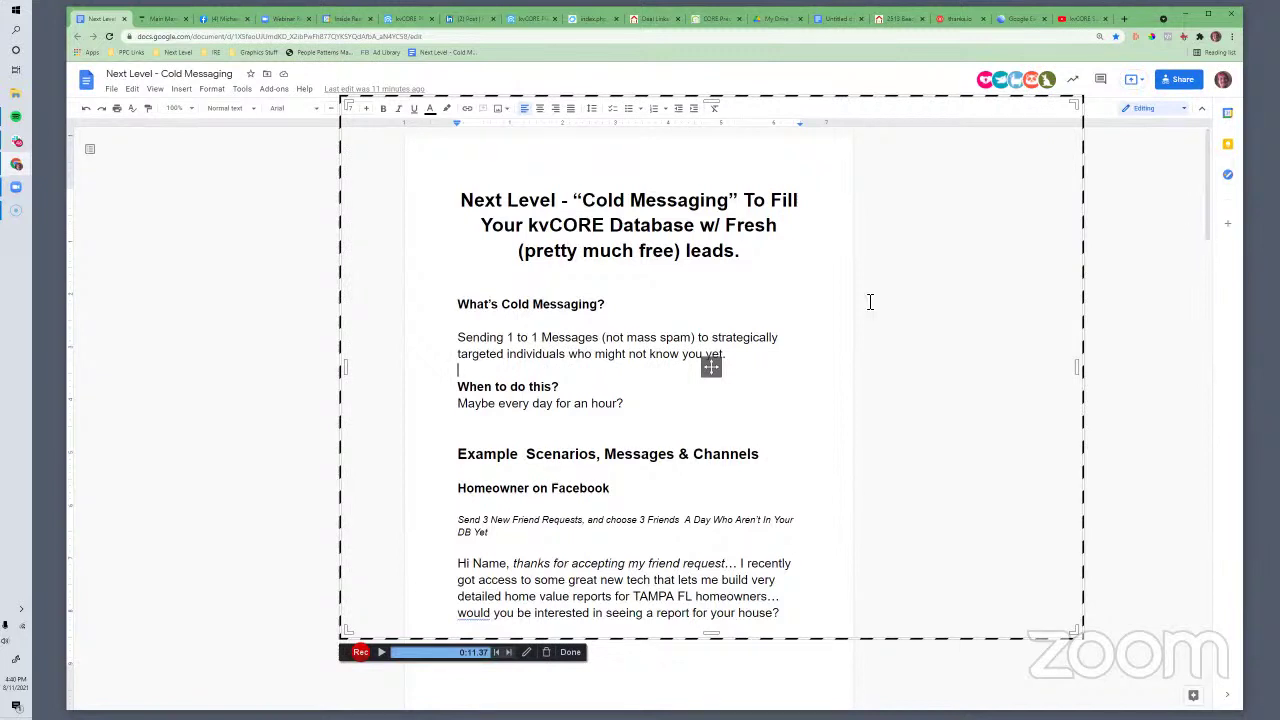
{"action": "left_click", "coordinate": [570, 652]}
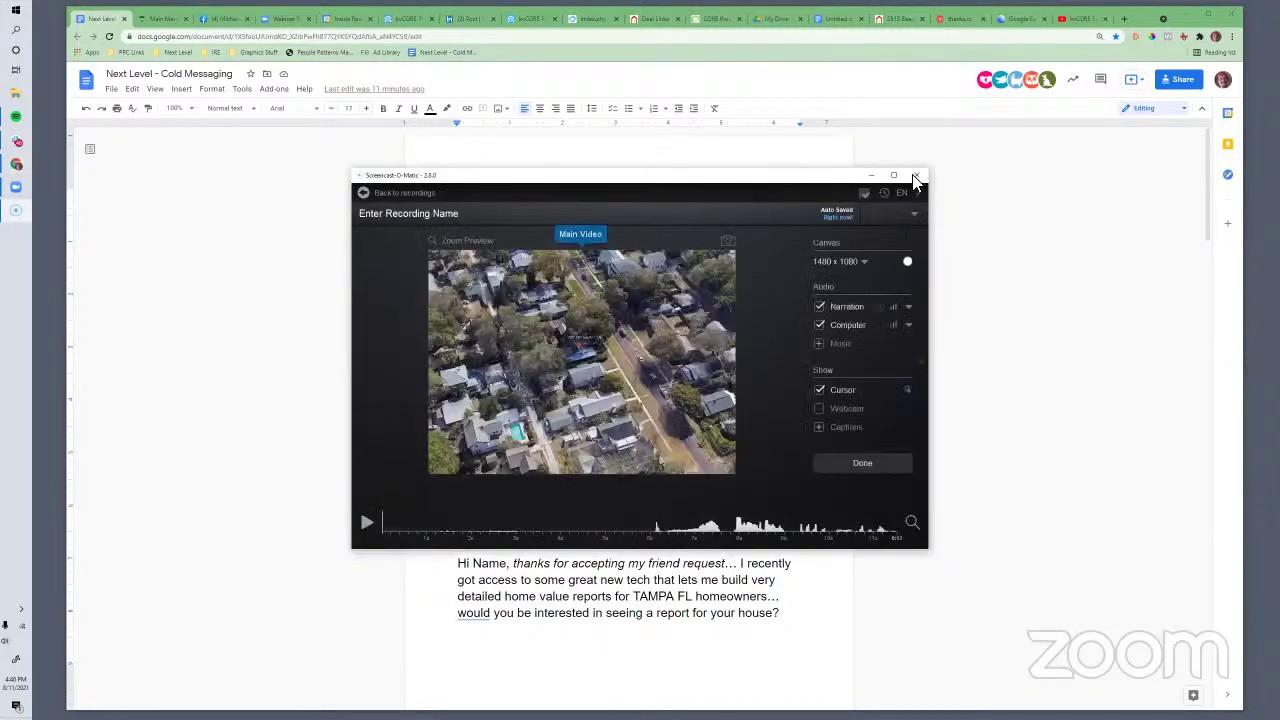
{"action": "left_click", "coordinate": [916, 175]}
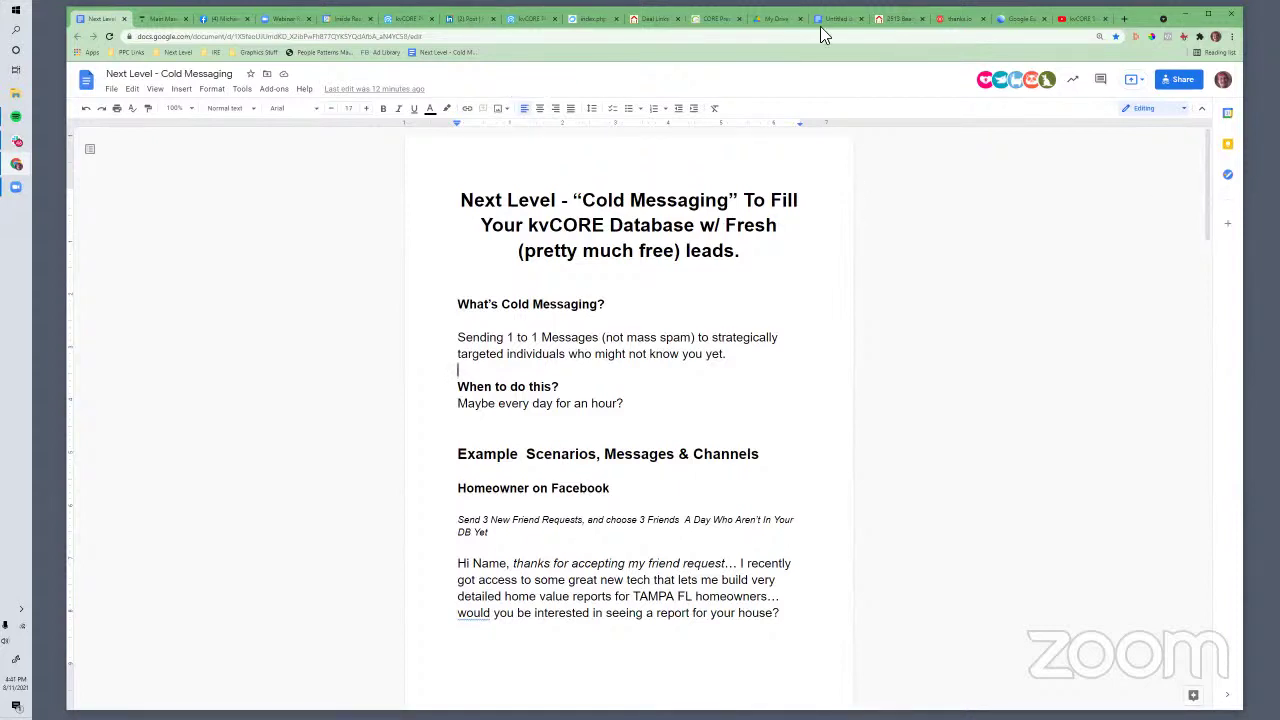
Load insiderealestate.info/calendar in a new tab
{"action": "left_click", "coordinate": [1124, 18]}
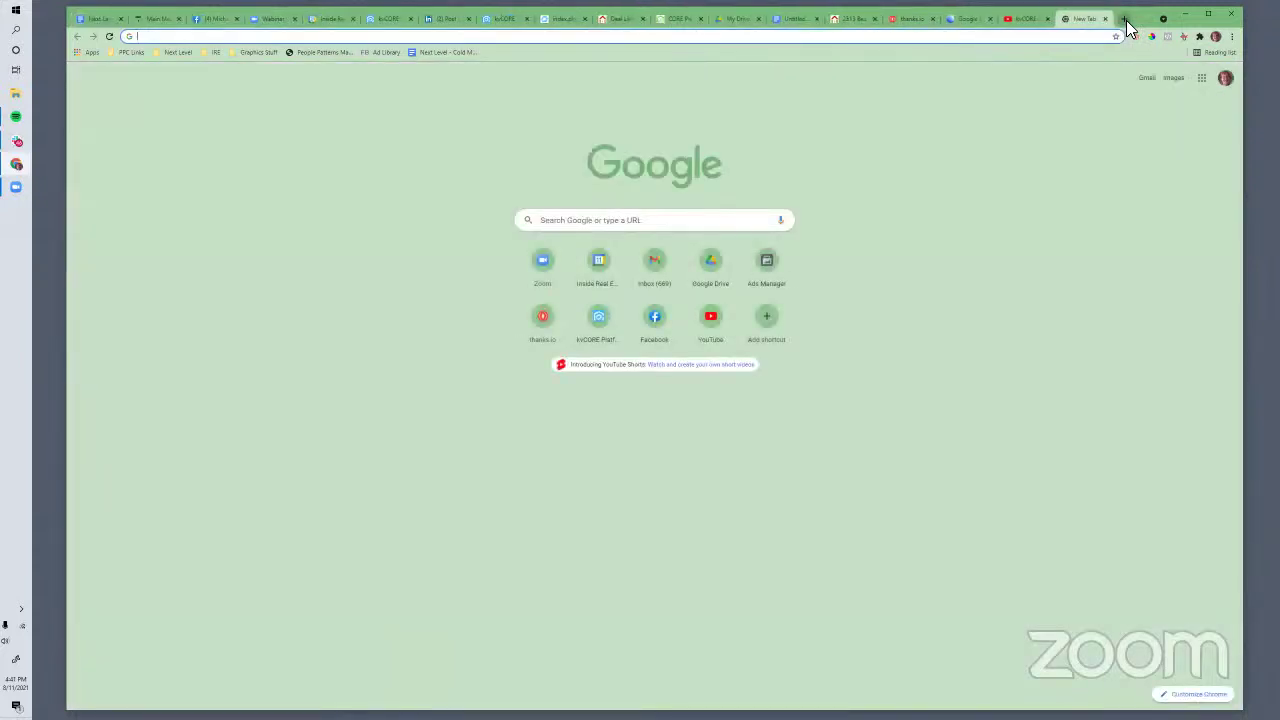
{"action": "type", "text": "insiderealestate.com/webinars"}
{"action": "key", "text": "BackSpace"}
{"action": "key", "text": "BackSpace"}
{"action": "key", "text": "BackSpace"}
{"action": "key", "text": "BackSpace"}
{"action": "key", "text": "BackSpace"}
{"action": "key", "text": "BackSpace"}
{"action": "key", "text": "BackSpace"}
{"action": "key", "text": "BackSpace"}
{"action": "key", "text": "BackSpace"}
{"action": "key", "text": "BackSpace"}
{"action": "key", "text": "BackSpace"}
{"action": "key", "text": "BackSpace"}
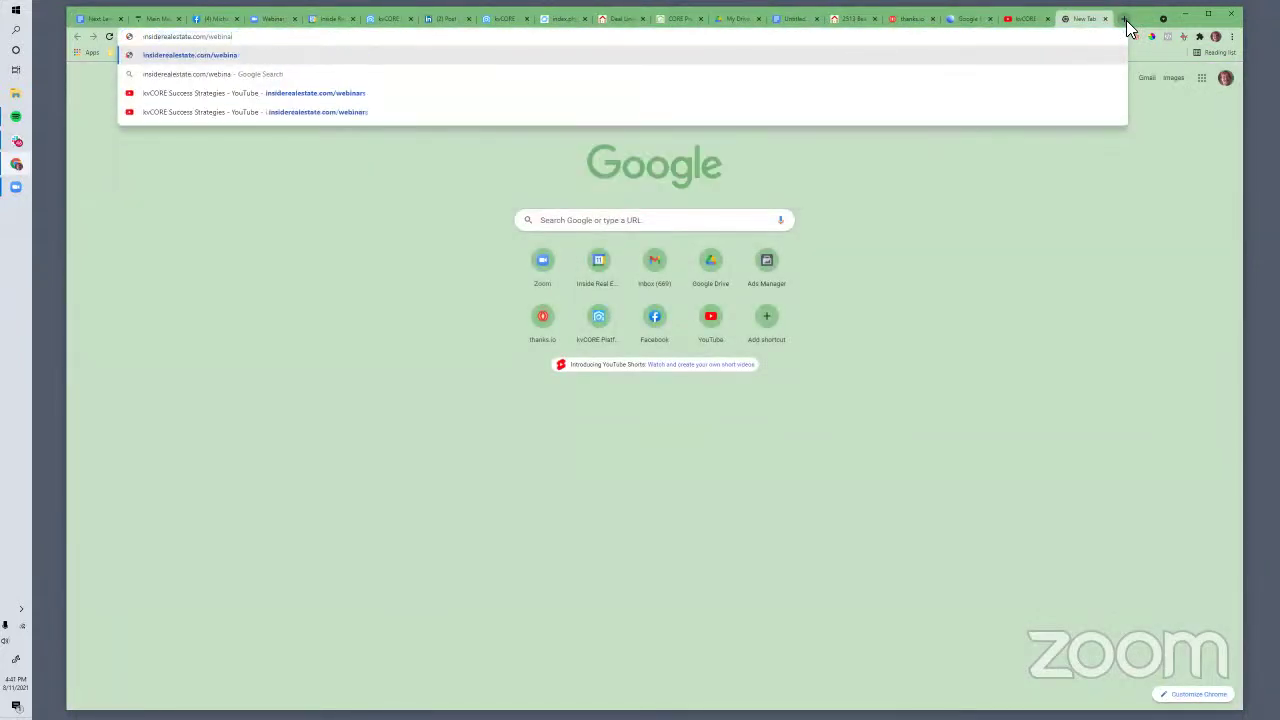
{"action": "type", "text": "info"}
{"action": "key", "text": "Return"}
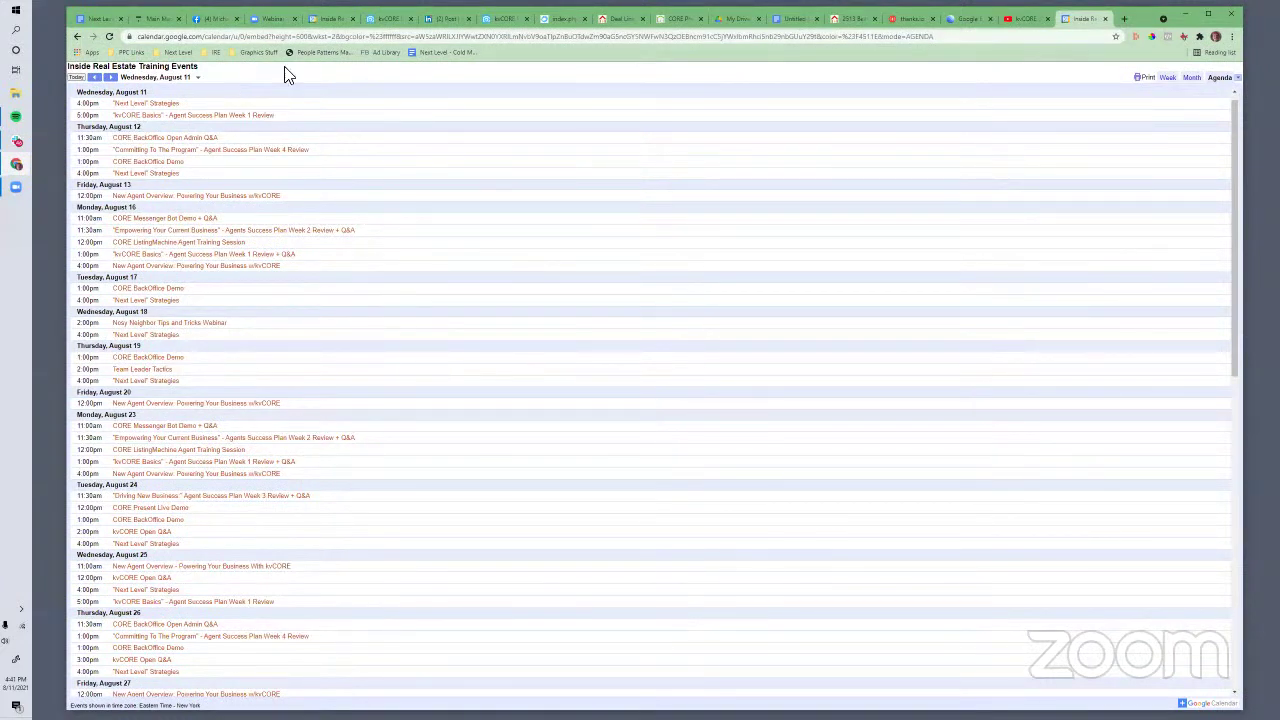
Open the live training calendar from the kvCORE dashboard
{"action": "left_click", "coordinate": [504, 21]}
{"action": "left_click", "coordinate": [157, 134]}
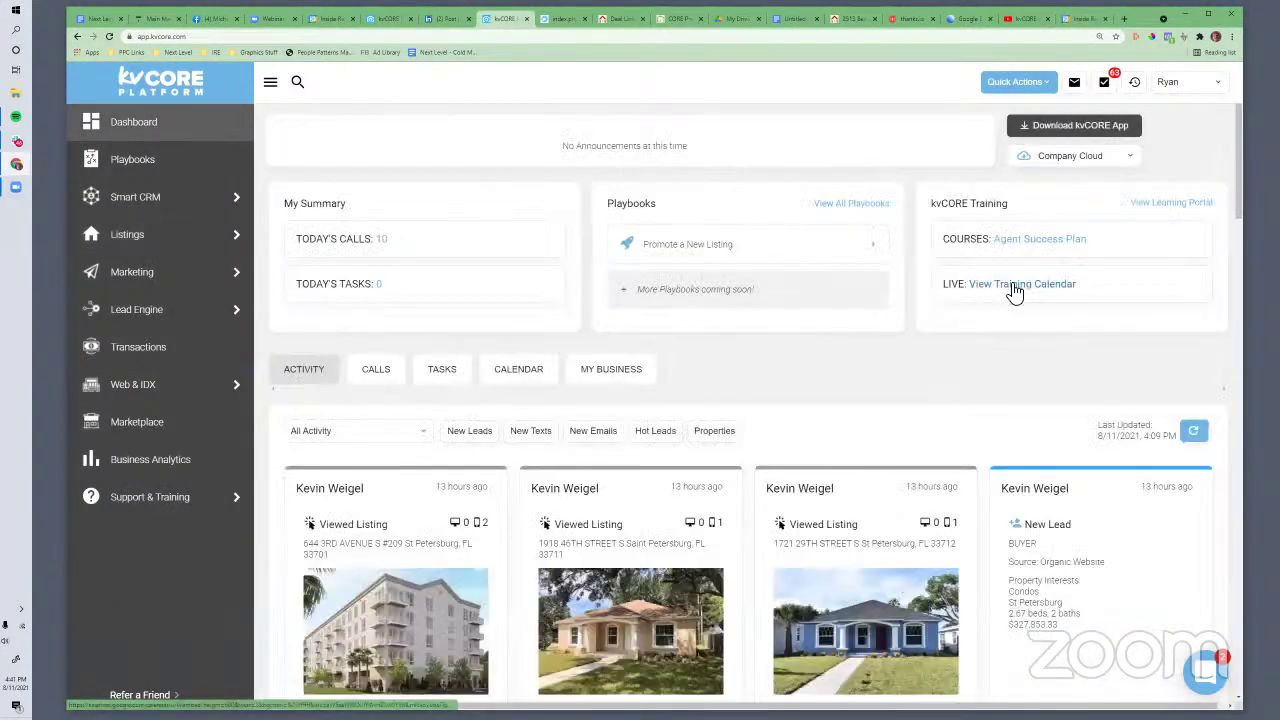
{"action": "left_click", "coordinate": [1014, 286]}
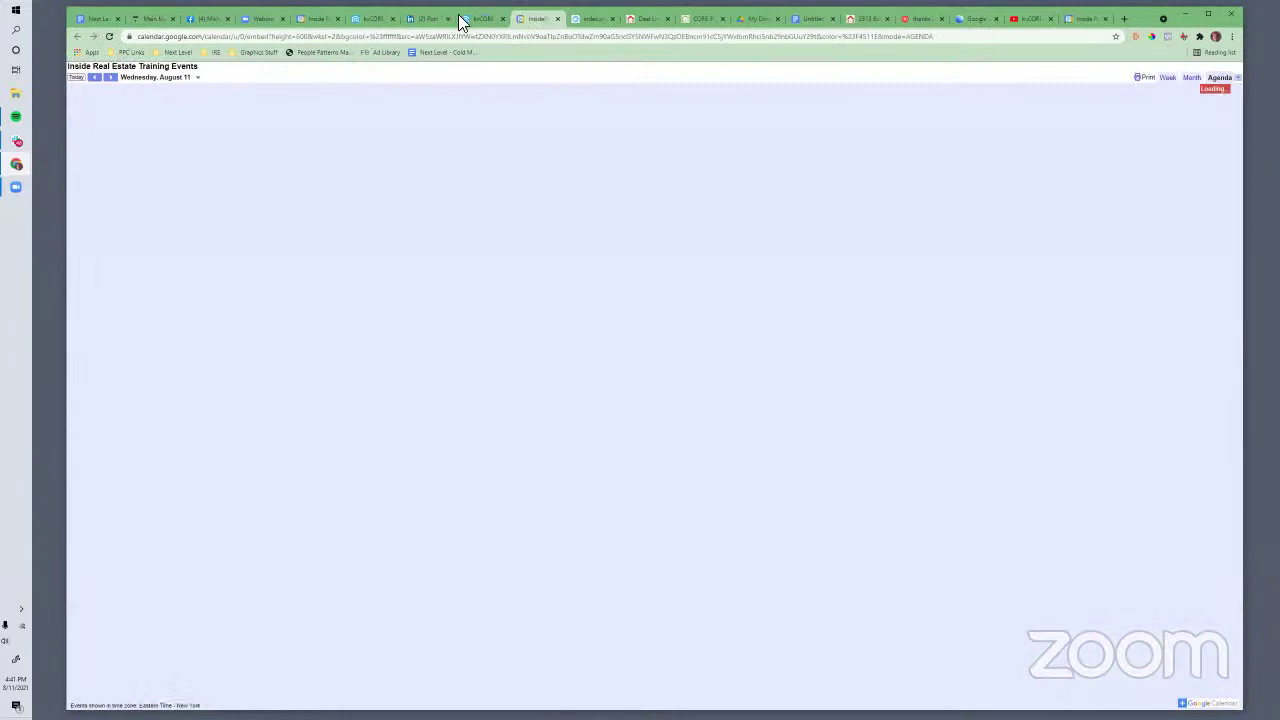
{"action": "left_click", "coordinate": [465, 19]}
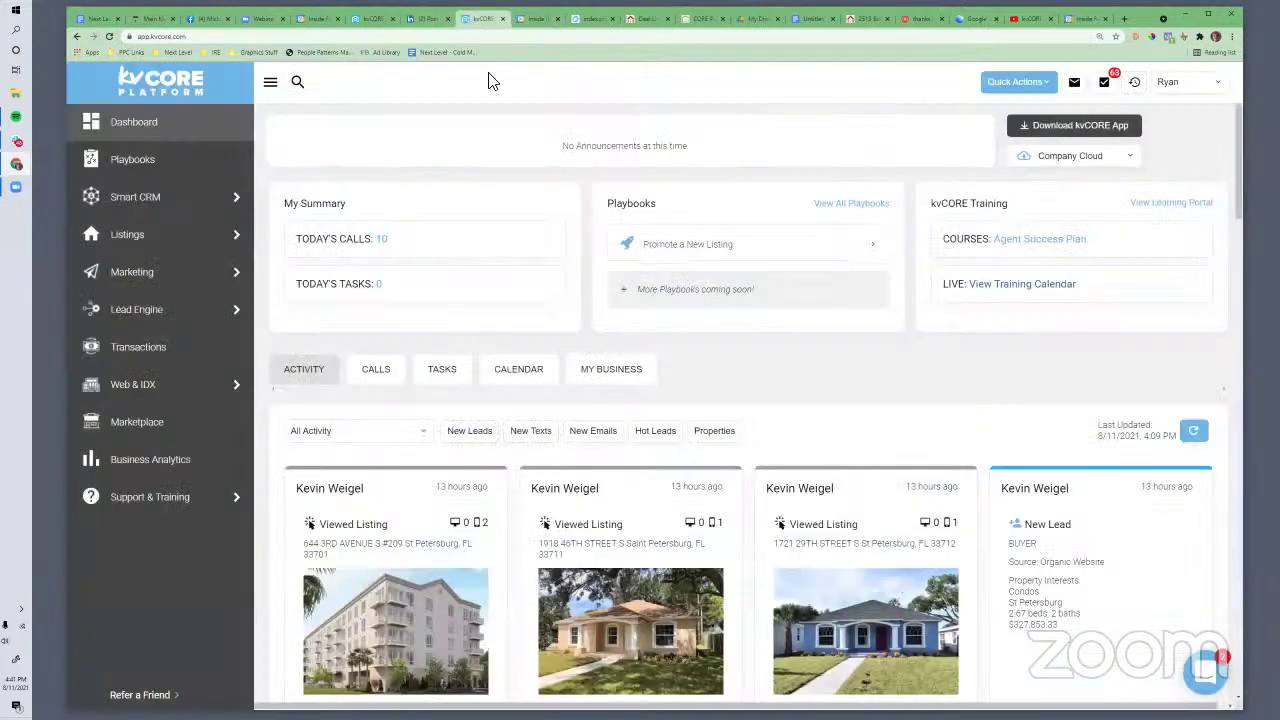
{"action": "left_click", "coordinate": [520, 22]}
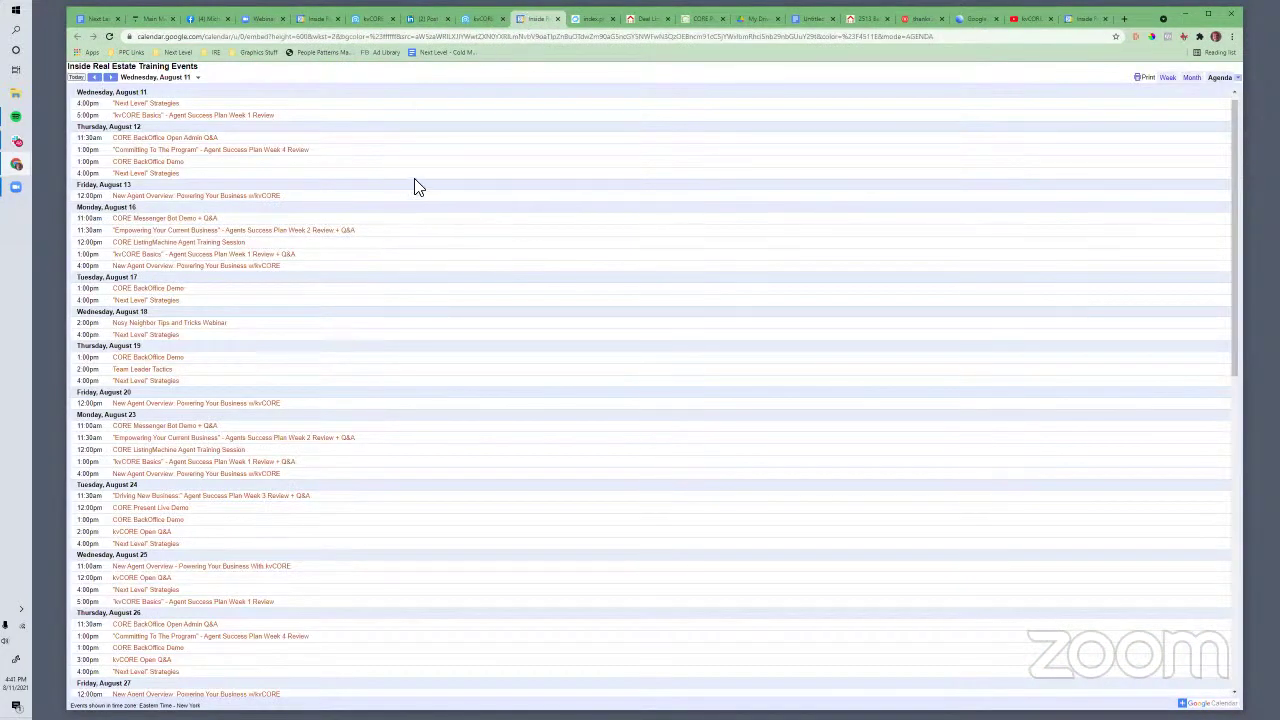
Search the agenda for 'present' and select the Tuesday, August 24 heading
{"action": "key", "text": "ctrl+f"}
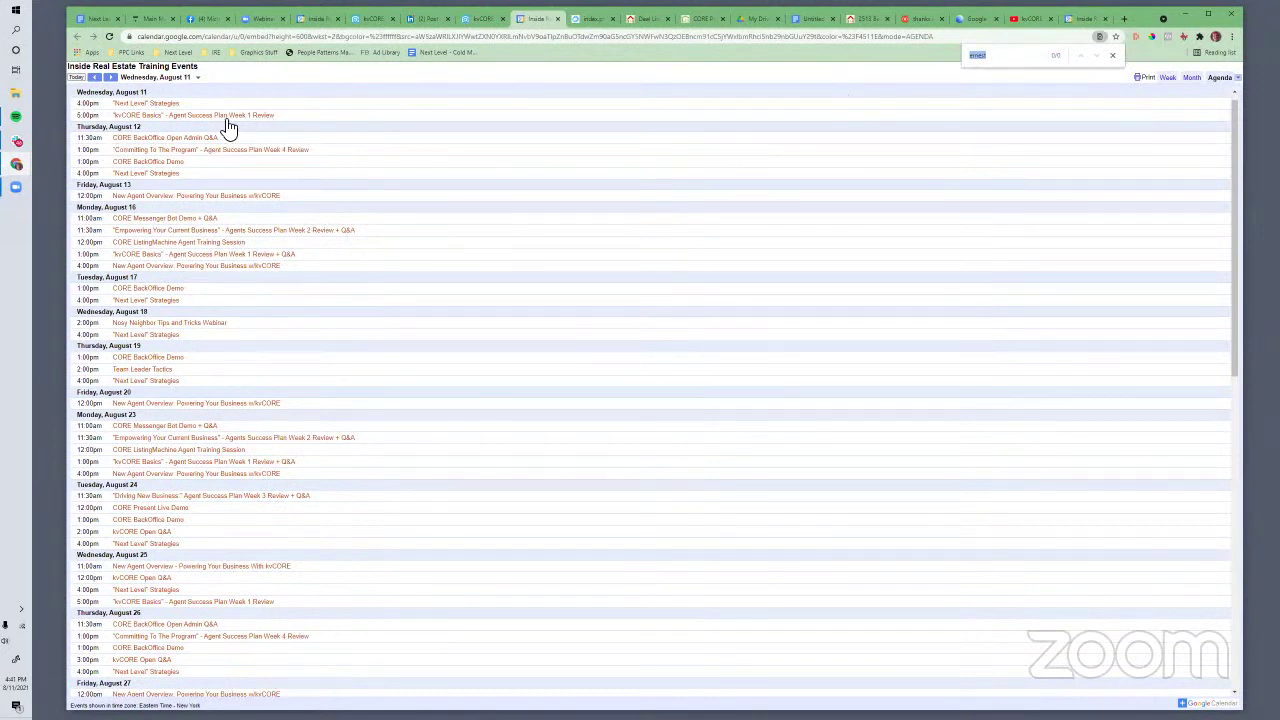
{"action": "type", "text": "present"}
{"action": "scroll", "coordinate": [163, 505], "scroll_direction": "down", "scroll_amount": 2}
{"action": "scroll", "coordinate": [163, 400], "scroll_direction": "up", "scroll_amount": 3}
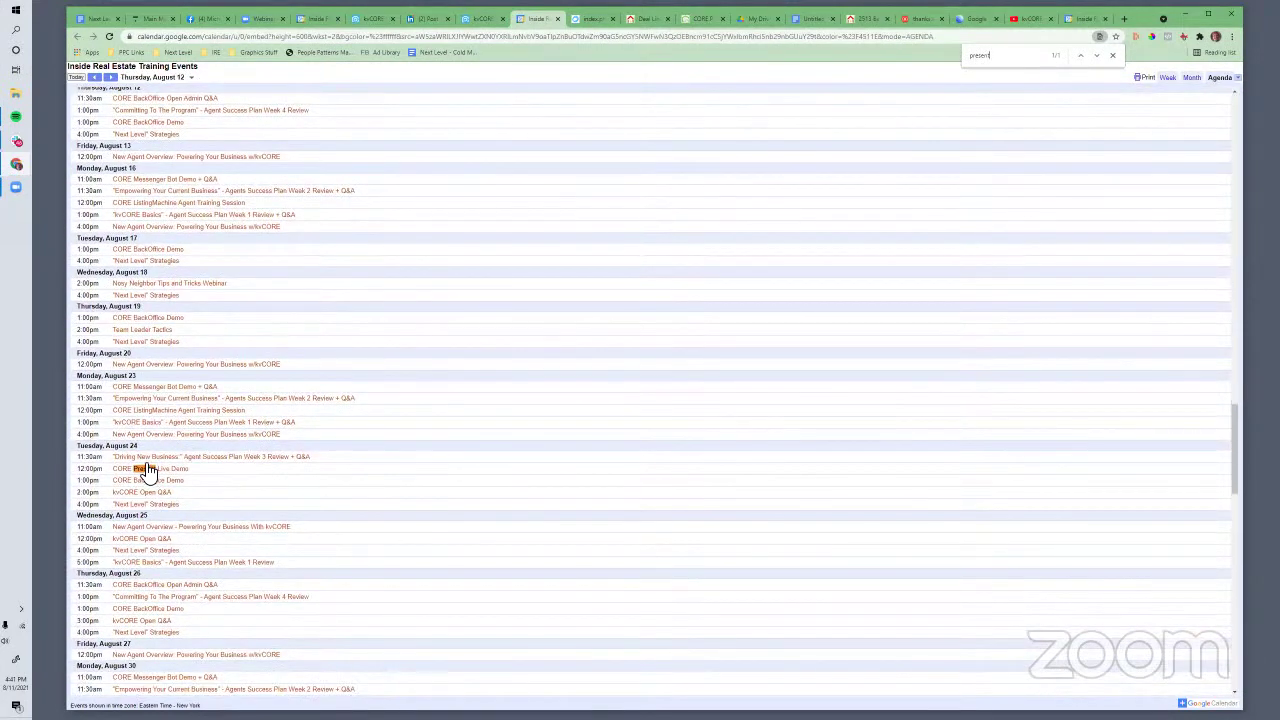
{"action": "left_click_drag", "start_coordinate": [100, 456], "coordinate": [80, 456]}
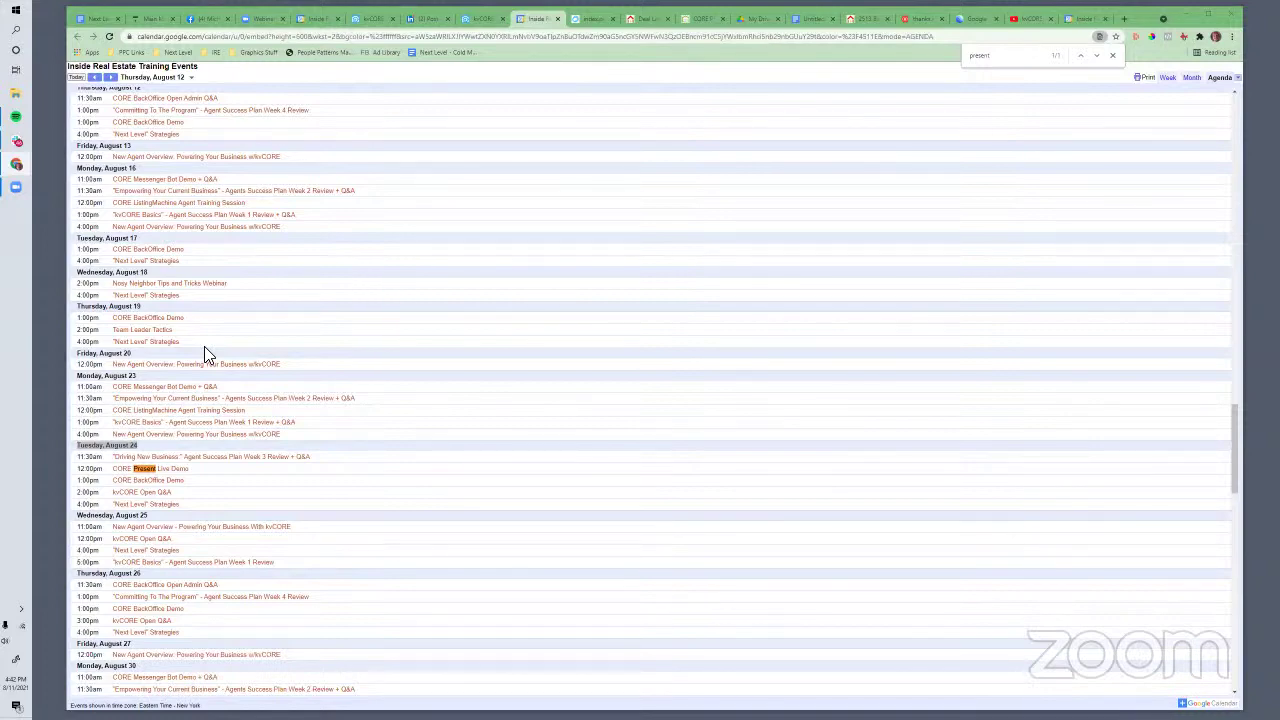
{"action": "scroll", "coordinate": [212, 523], "scroll_direction": "down", "scroll_amount": 2}
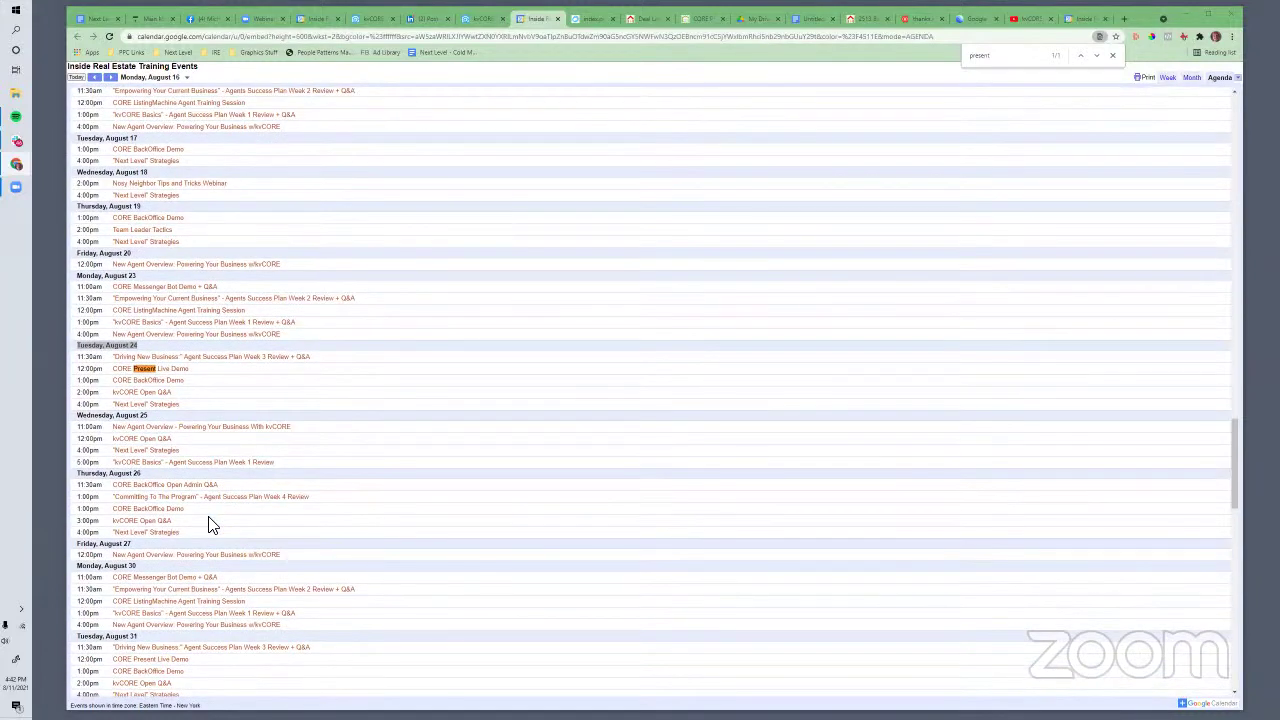